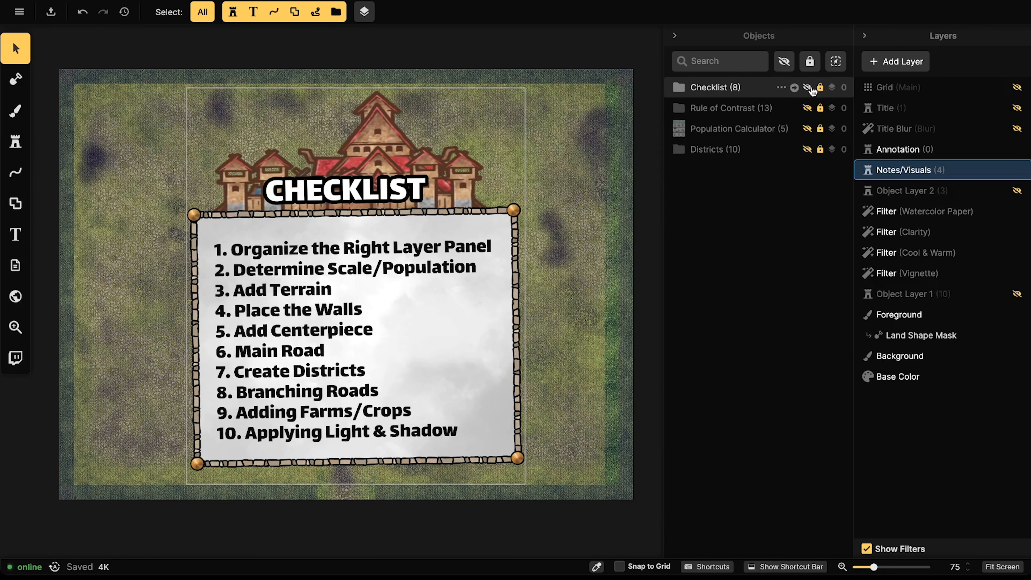
# Step: Hide the Checklist board and make the Rule of Contrast board visible on the map
pyautogui.click(807, 87)
pyautogui.click(807, 108)
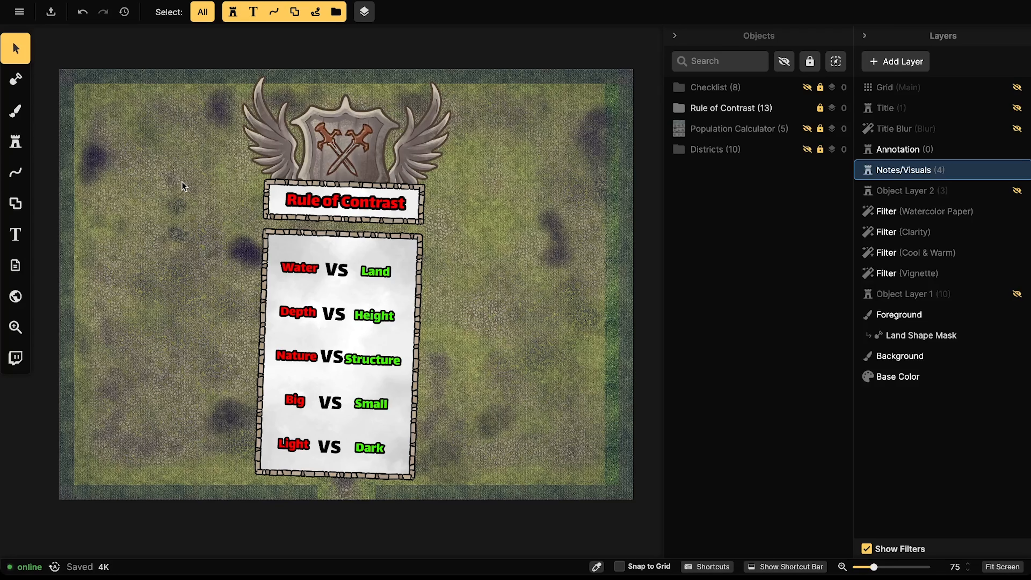
# Step: Lock and hide the Rule of Contrast group, then show and lock the Checklist group
pyautogui.moveTo(909, 168)
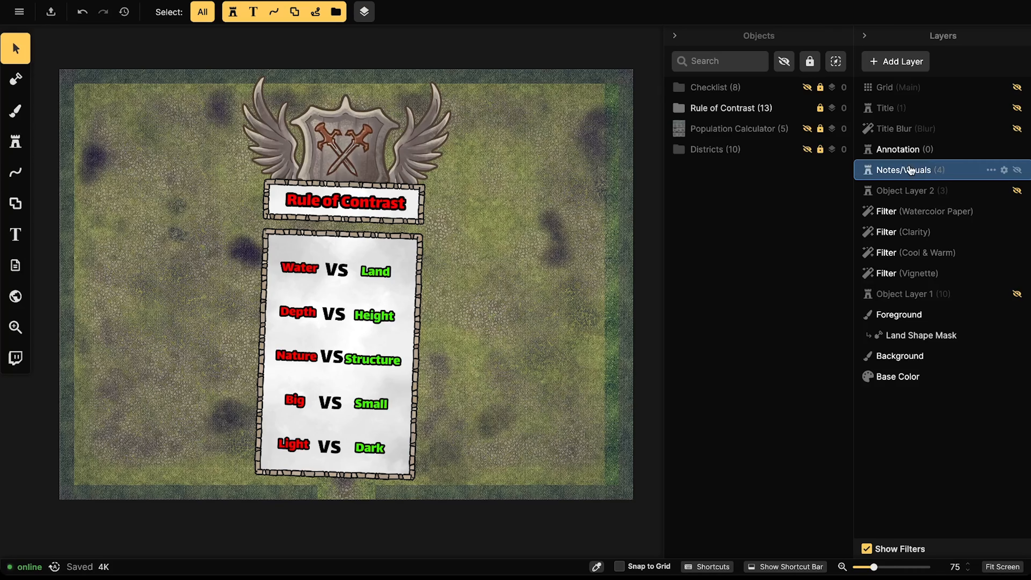
pyautogui.click(819, 108)
pyautogui.click(807, 108)
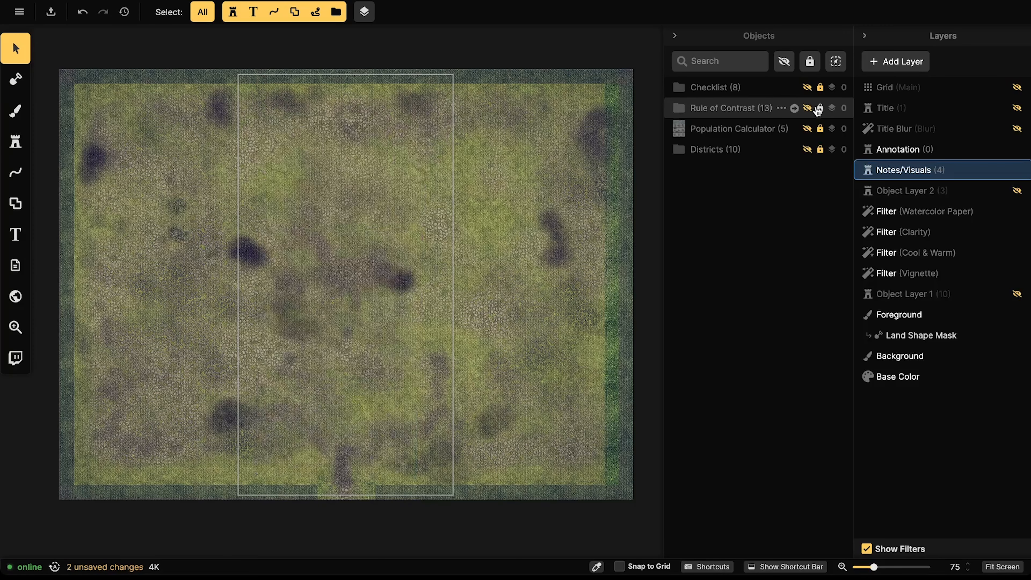
pyautogui.click(807, 89)
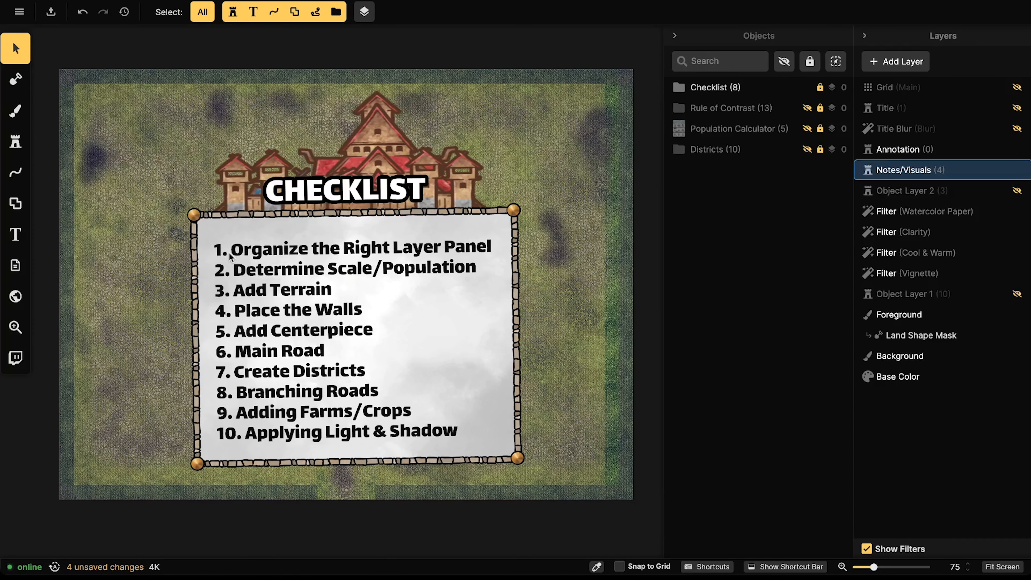
pyautogui.click(820, 88)
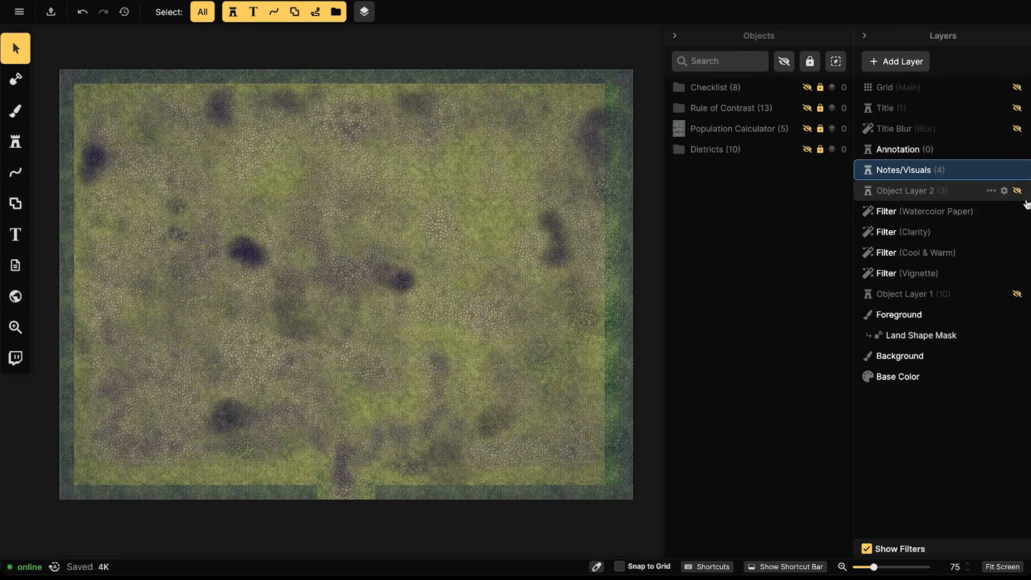
# Step: Turn on visibility for Object Layer 2 and Object Layer 1, then list Object Layer 2's objects
pyautogui.click(1018, 192)
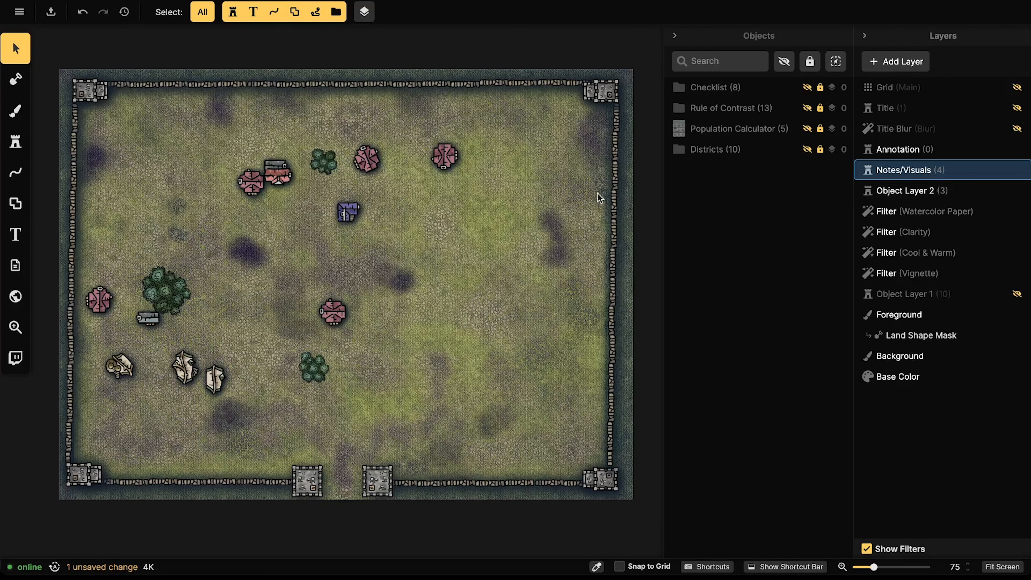
pyautogui.click(1016, 295)
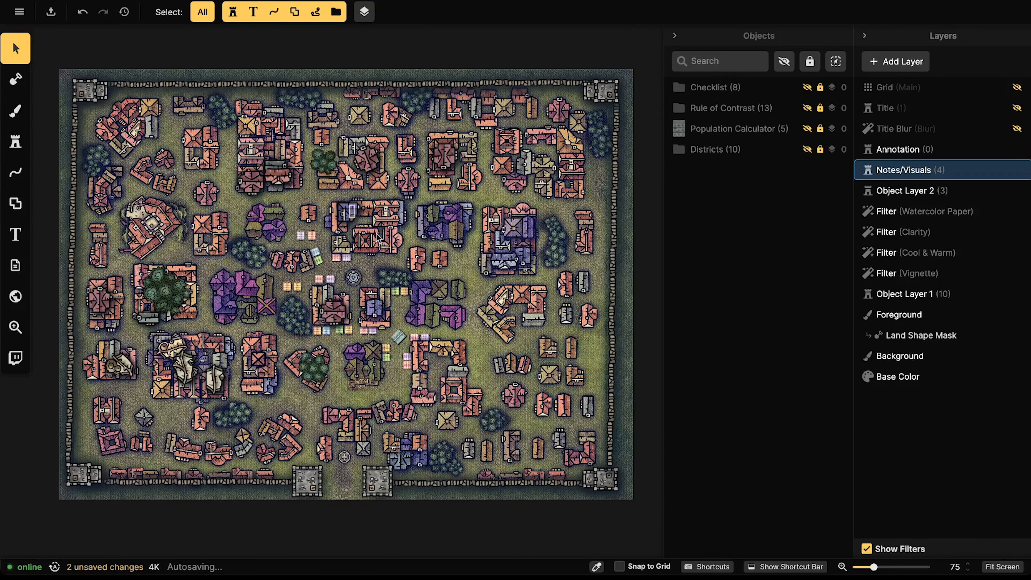
pyautogui.click(930, 194)
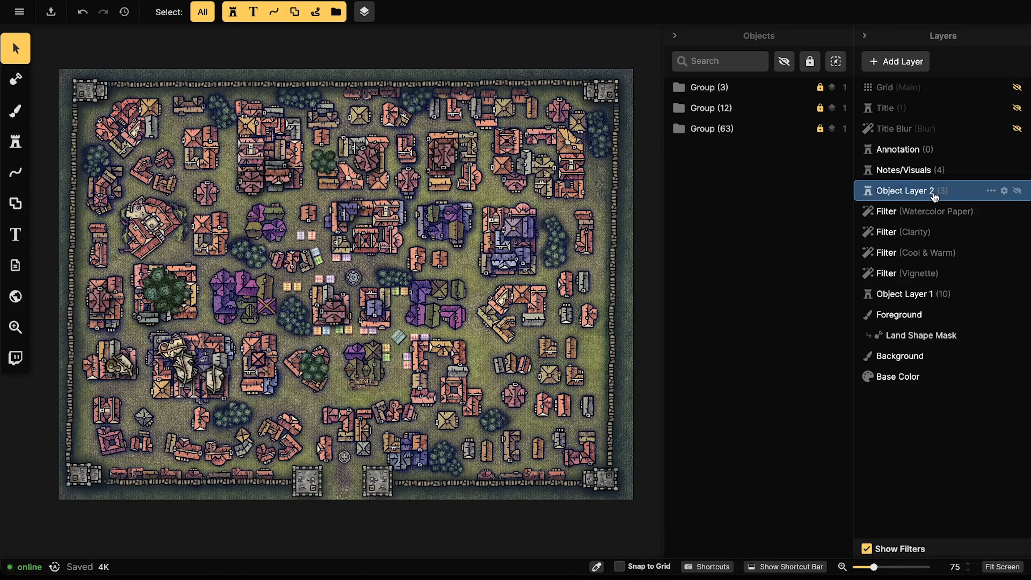
# Step: Compare the groups listed on Object Layer 1 and Object Layer 2
pyautogui.click(914, 294)
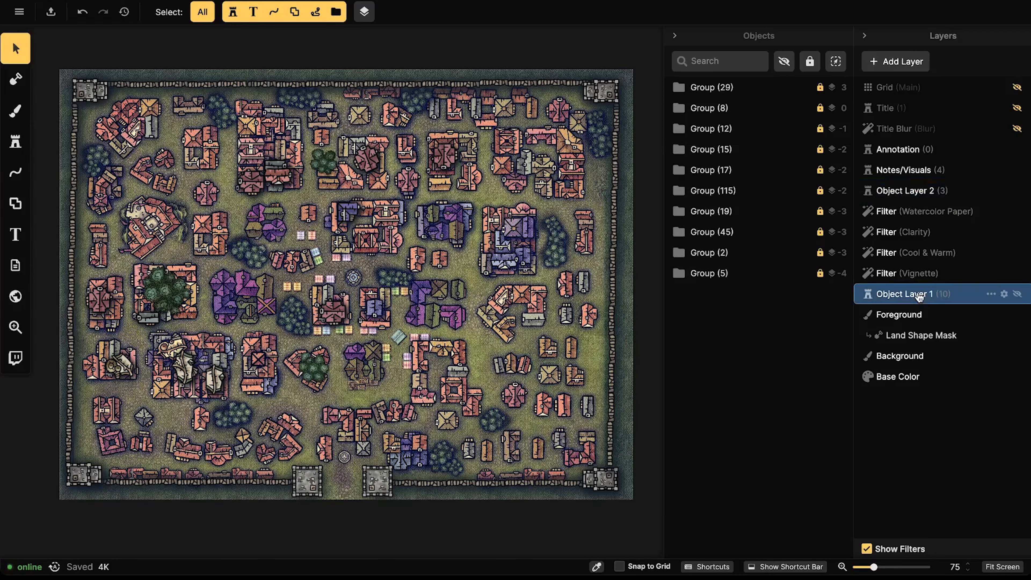
pyautogui.click(926, 199)
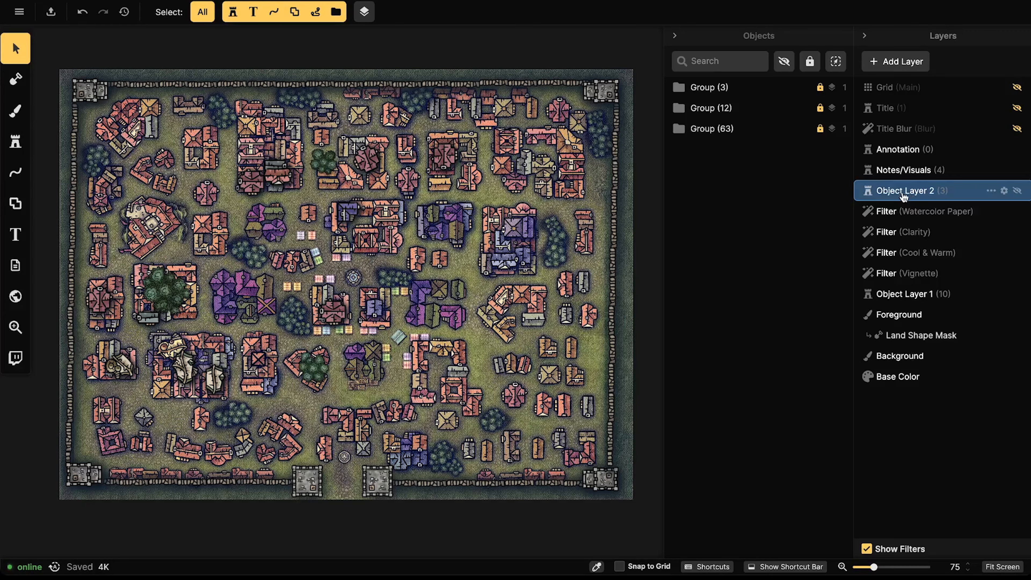
pyautogui.click(900, 295)
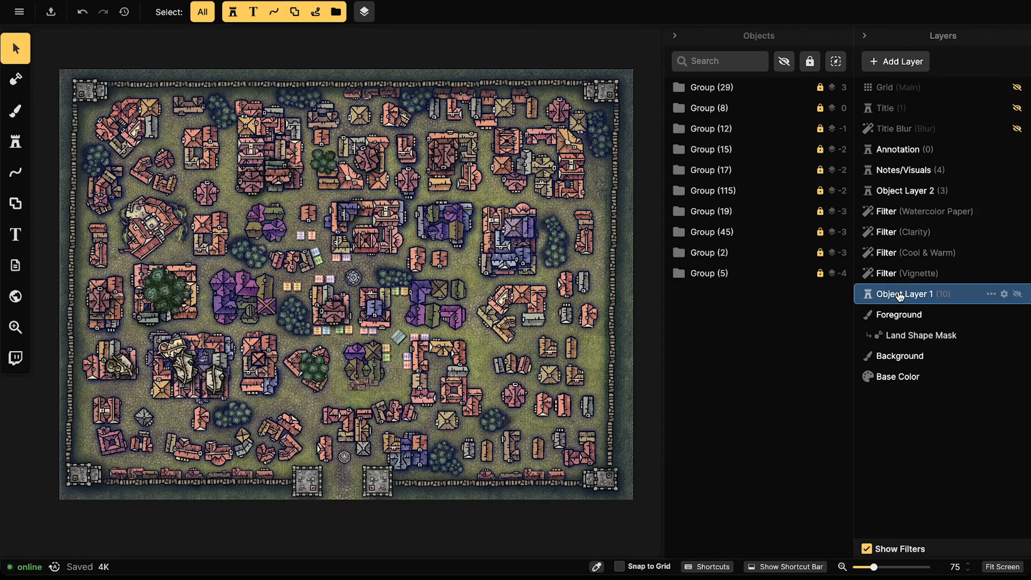
pyautogui.click(901, 193)
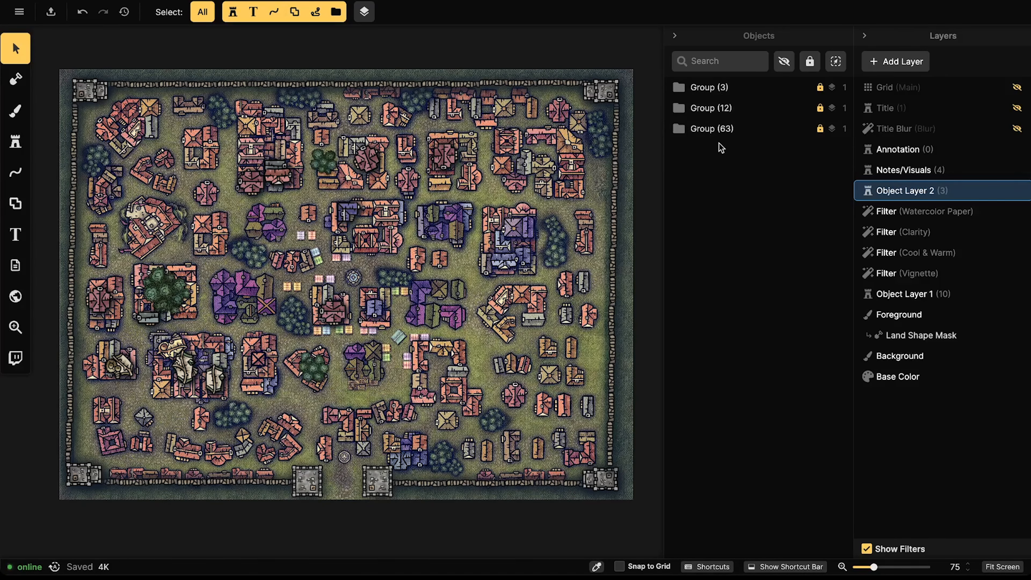
# Step: Move Group (3), Group (12) and Group (63) from Object Layer 2 to Object Layer 1
pyautogui.click(711, 88)
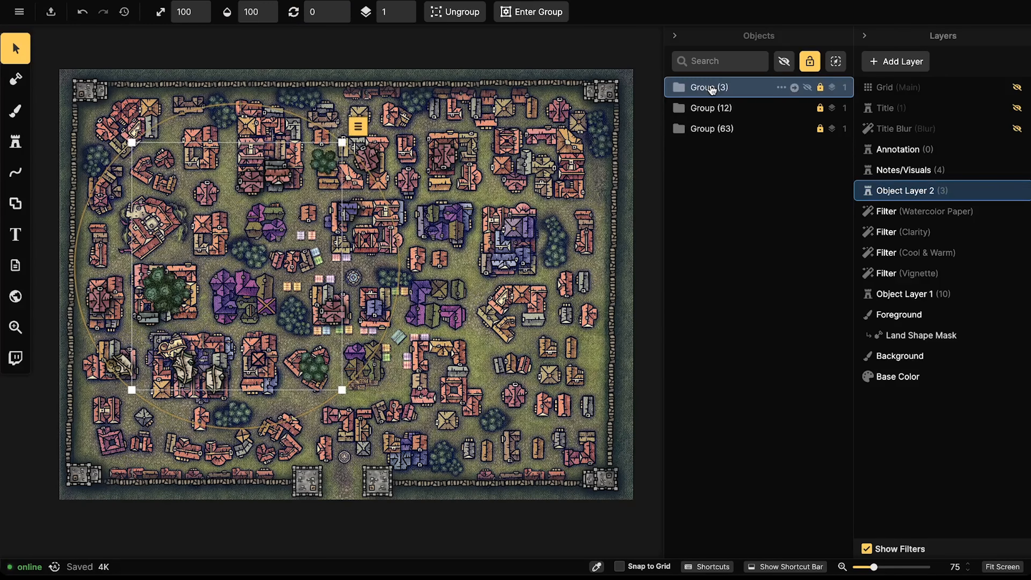
pyautogui.keyDown('shift'); pyautogui.click(711, 130); pyautogui.keyUp('shift')
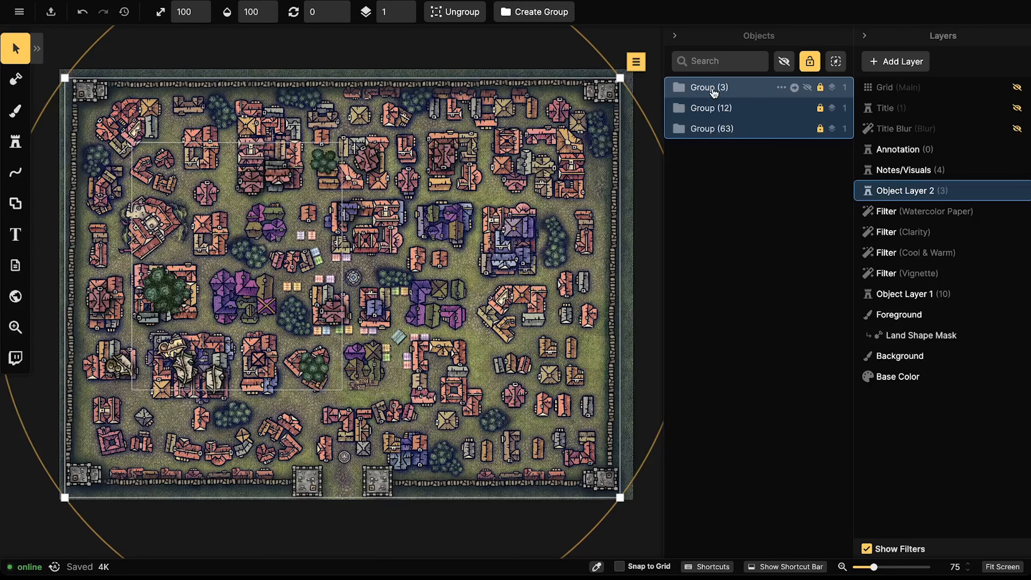
pyautogui.rightClick(713, 90)
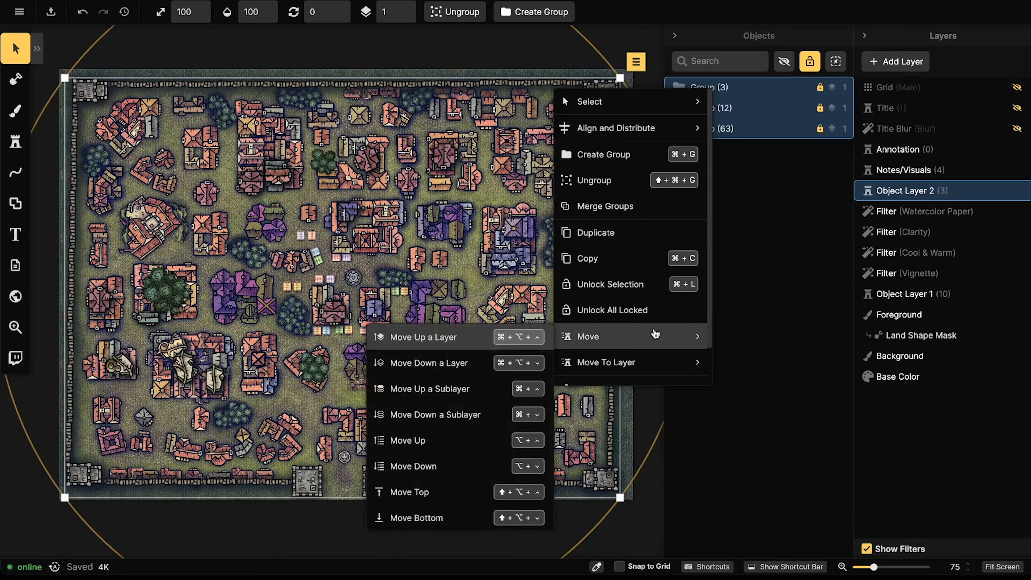
pyautogui.moveTo(664, 363)
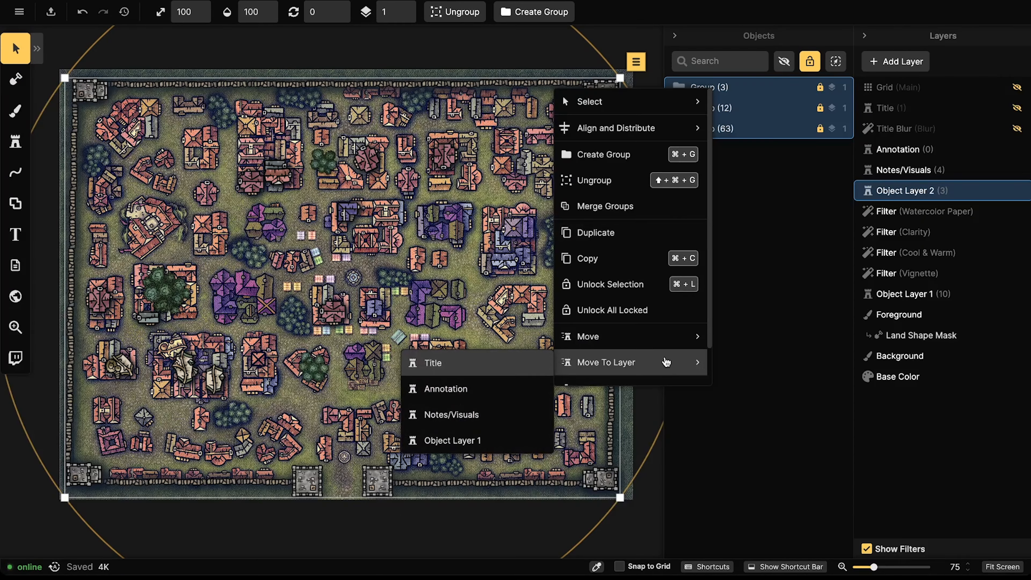
pyautogui.click(502, 440)
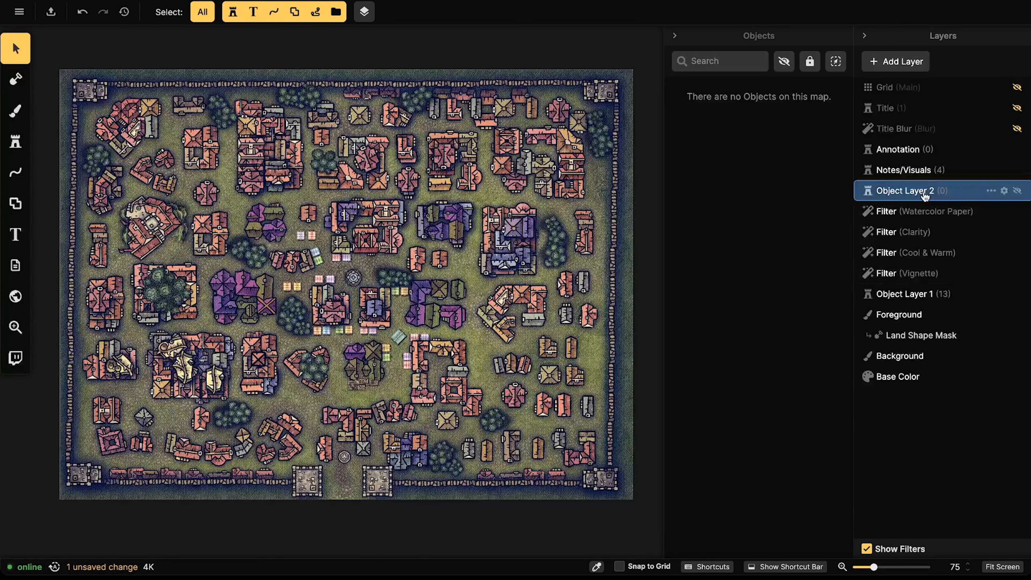
pyautogui.click(913, 295)
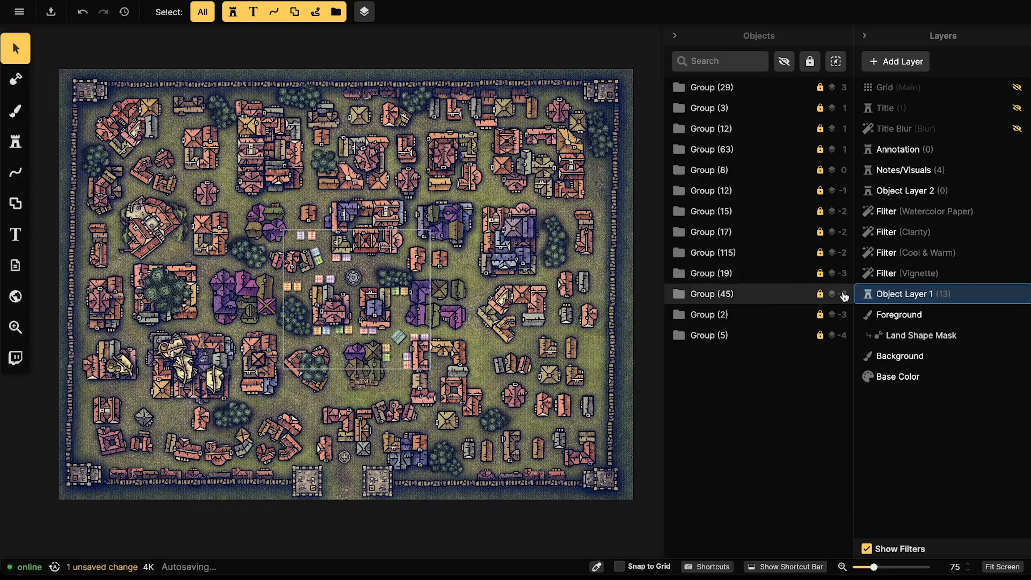
pyautogui.click(886, 191)
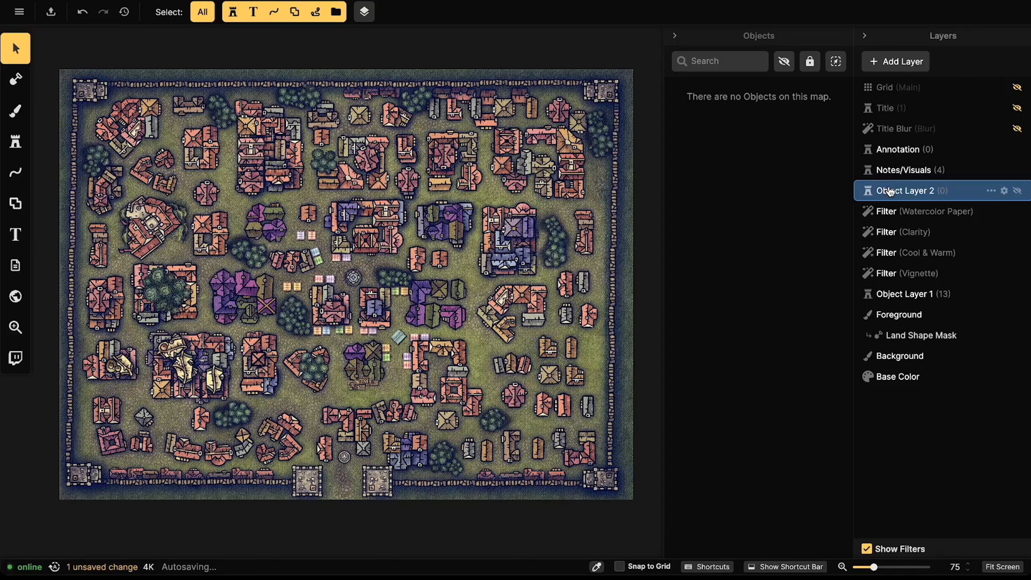
# Step: Drag Object Layer 2 below Foreground and rename Object Layer 1 to 'City'
pyautogui.rightClick(889, 191)
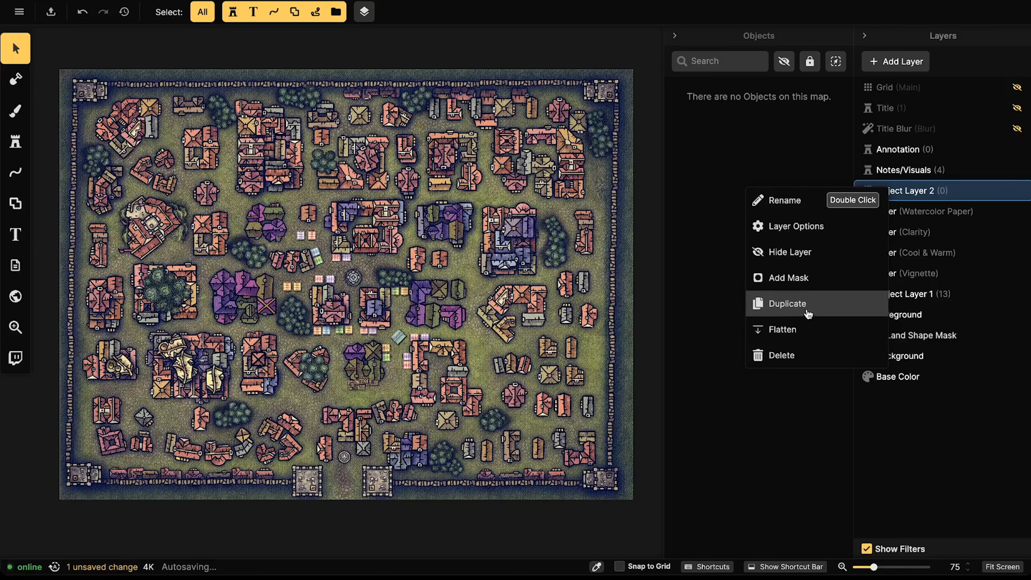
pyautogui.moveTo(893, 195); pyautogui.dragTo(913, 300)
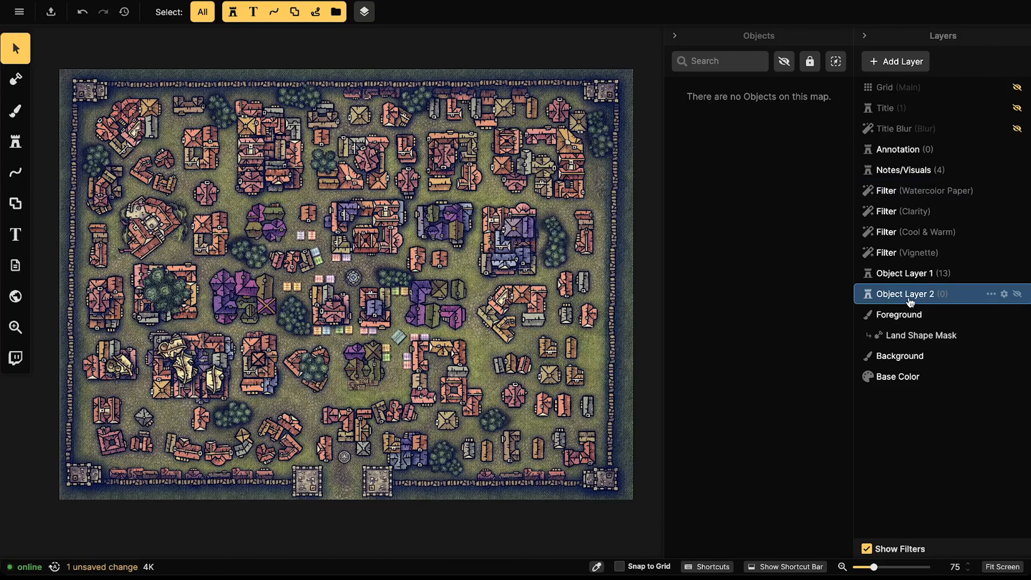
pyautogui.click(905, 278)
pyautogui.rightClick(905, 281)
pyautogui.click(804, 295)
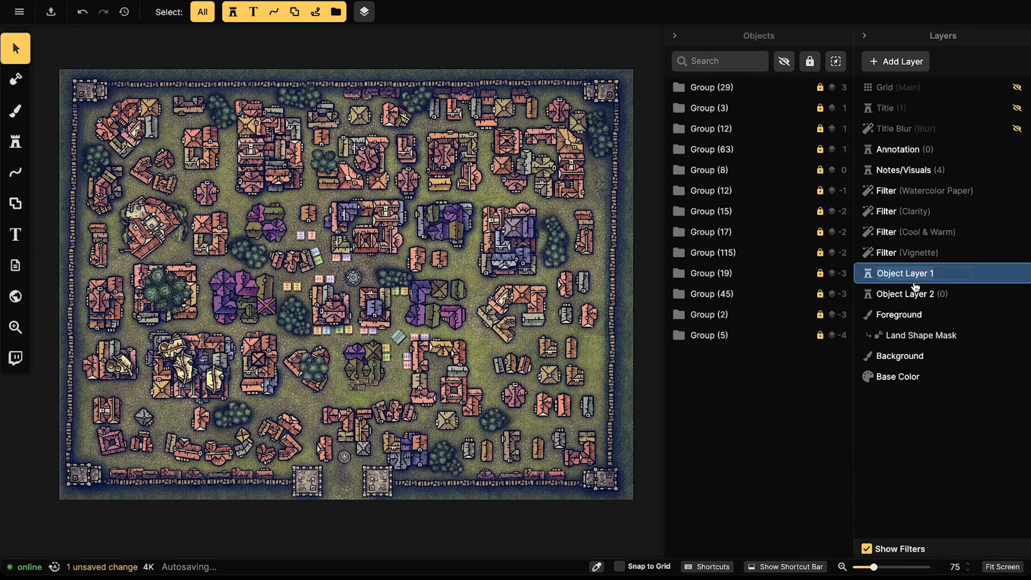
pyautogui.press('BackSpace')
pyautogui.write('City')
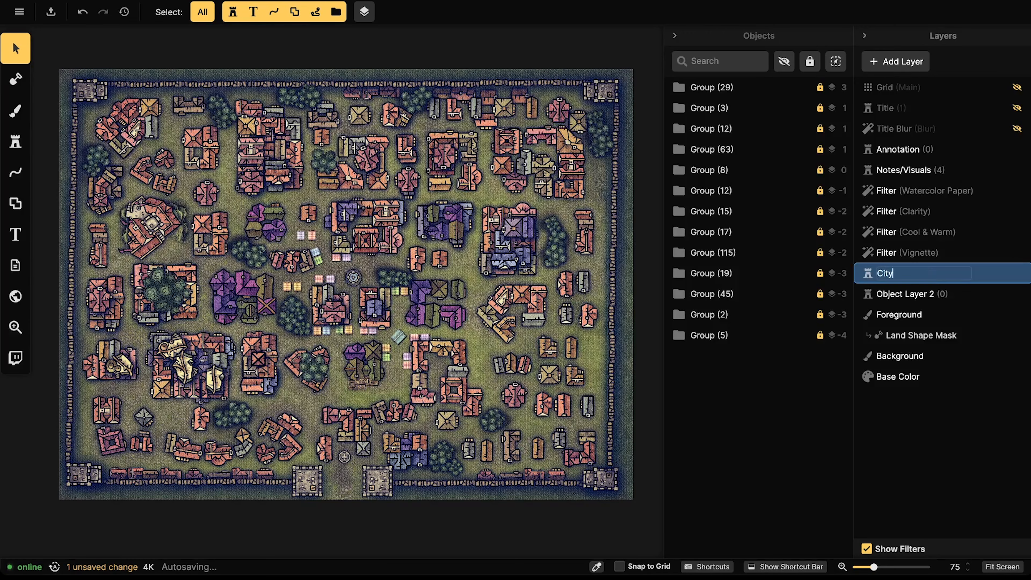
pyautogui.press('Return')
# Step: Rename Object Layer 2 to 'Terrain'
pyautogui.click(911, 294)
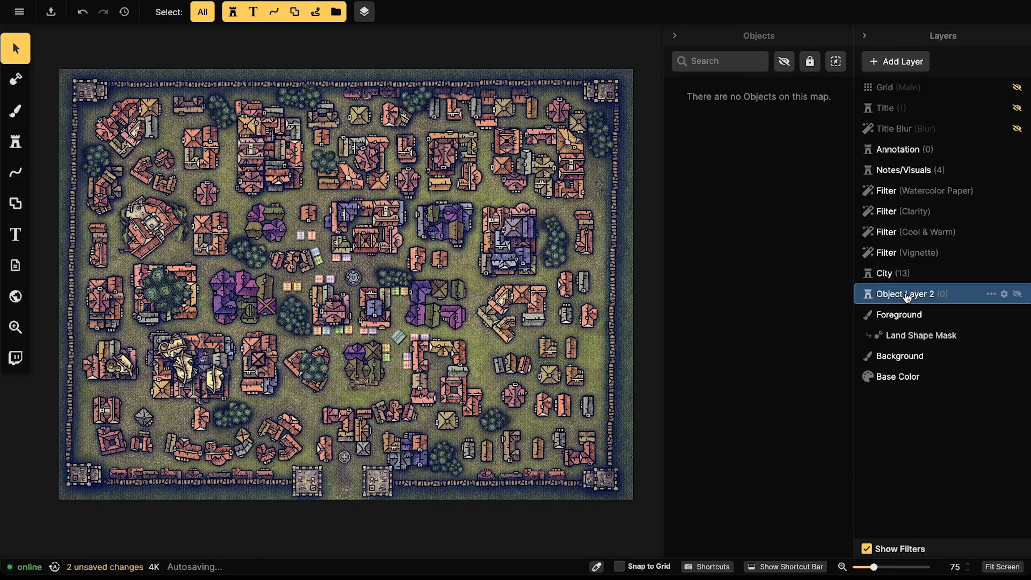
pyautogui.rightClick(905, 295)
pyautogui.click(843, 301)
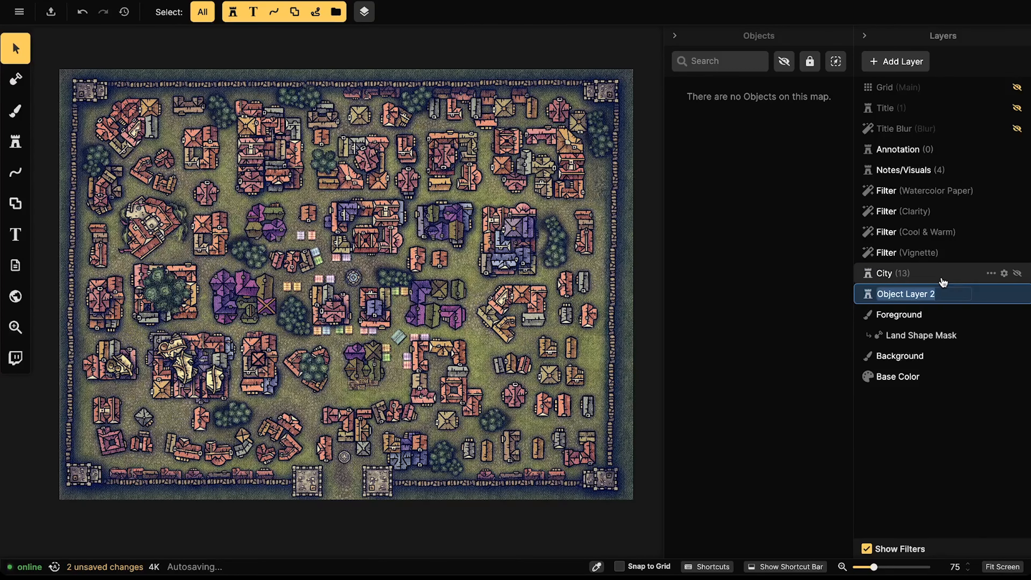
pyautogui.write('Terrain')
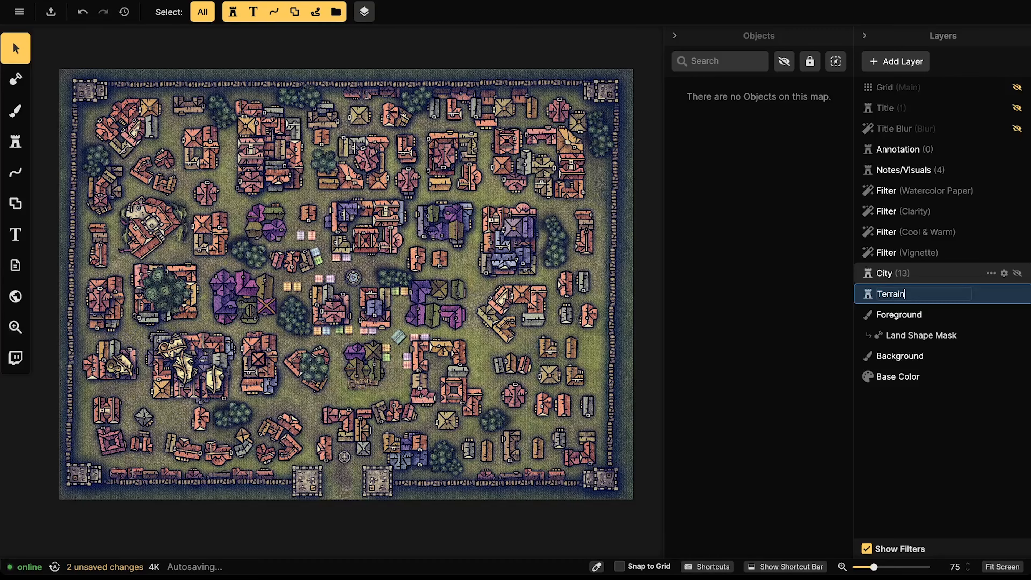
pyautogui.press('Return')
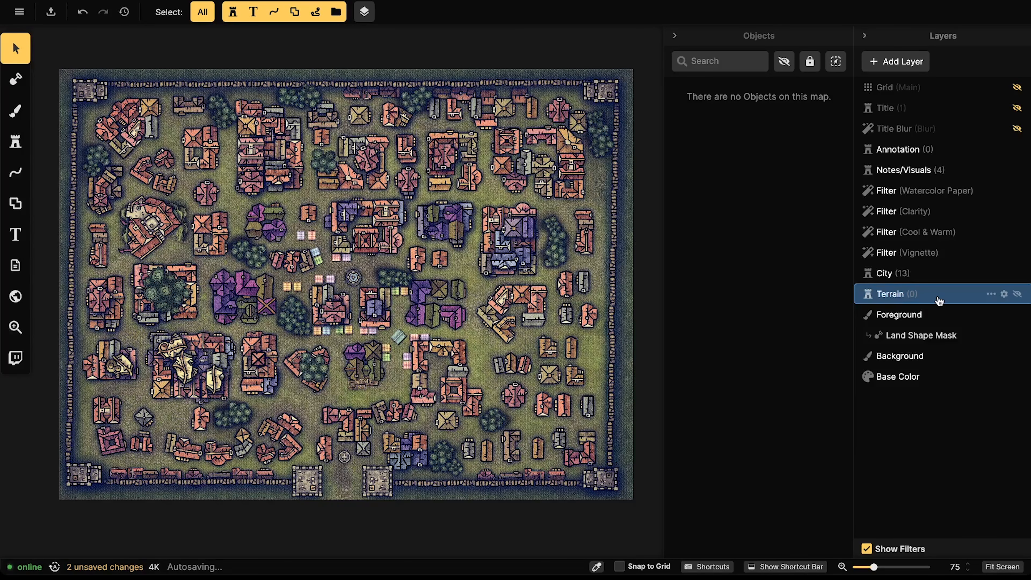
# Step: Select Group (29) through Group (5) on the City layer and group them as 'City'
pyautogui.click(889, 273)
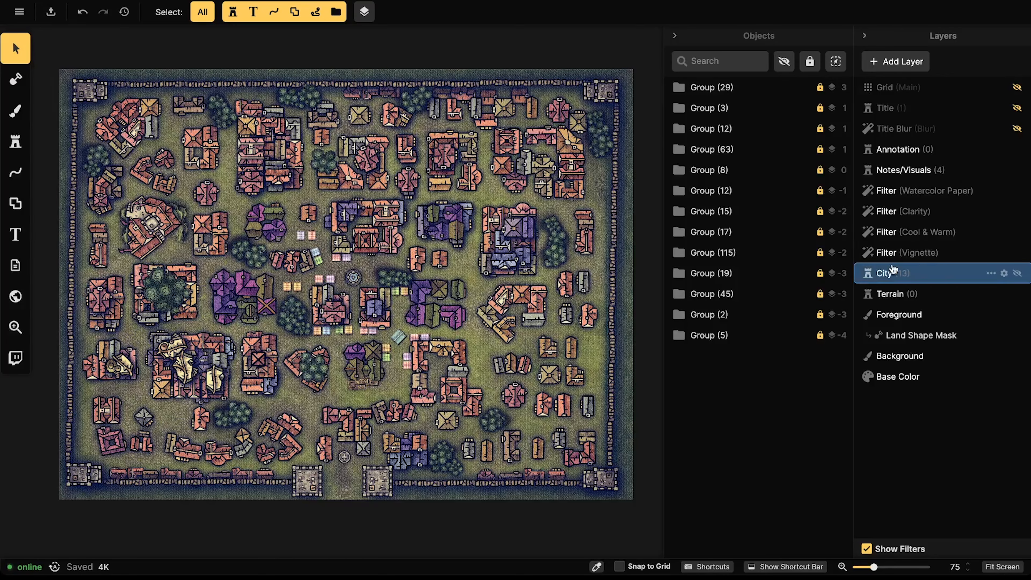
pyautogui.scroll(-1, 141, 112)
pyautogui.moveTo(37, 62); pyautogui.dragTo(585, 503)
pyautogui.click(717, 88)
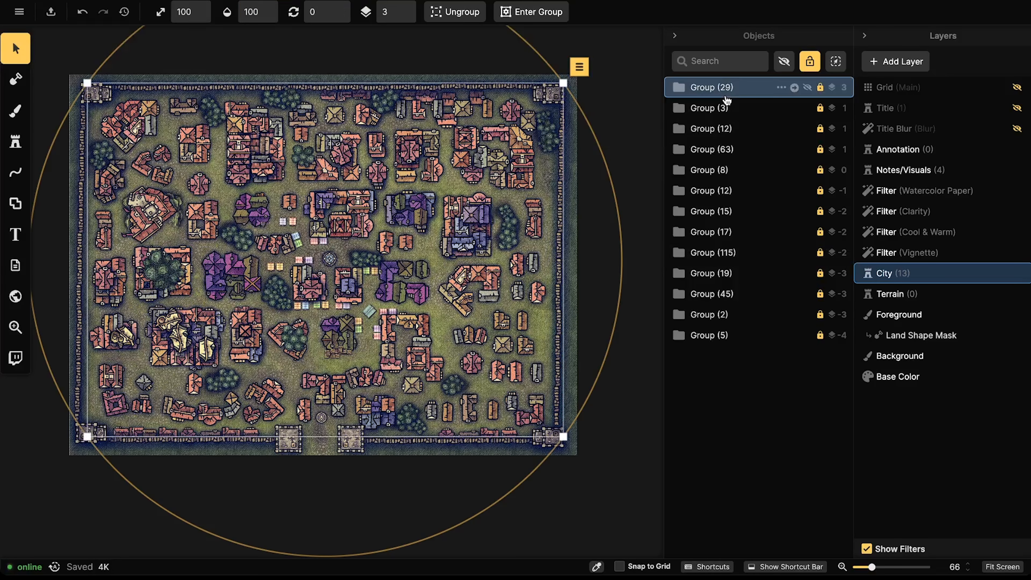
pyautogui.keyDown('shift'); pyautogui.click(740, 337); pyautogui.keyUp('shift')
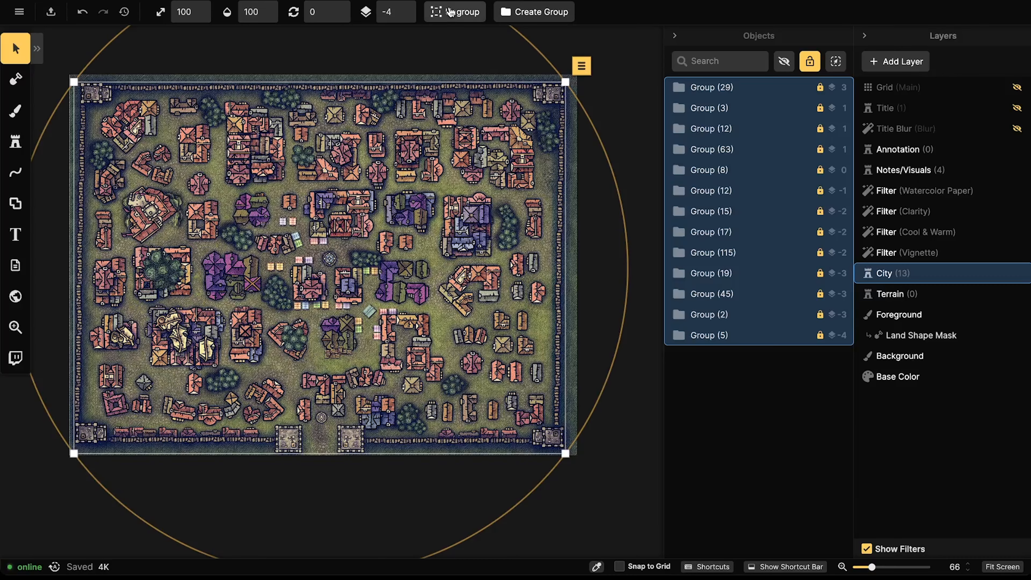
pyautogui.click(525, 16)
pyautogui.write('City')
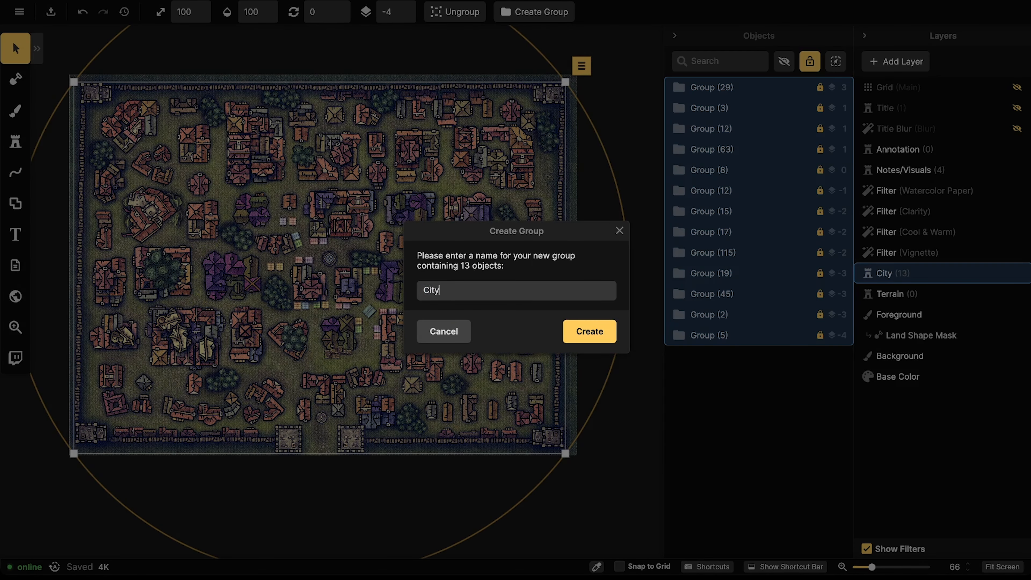
pyautogui.press('Return')
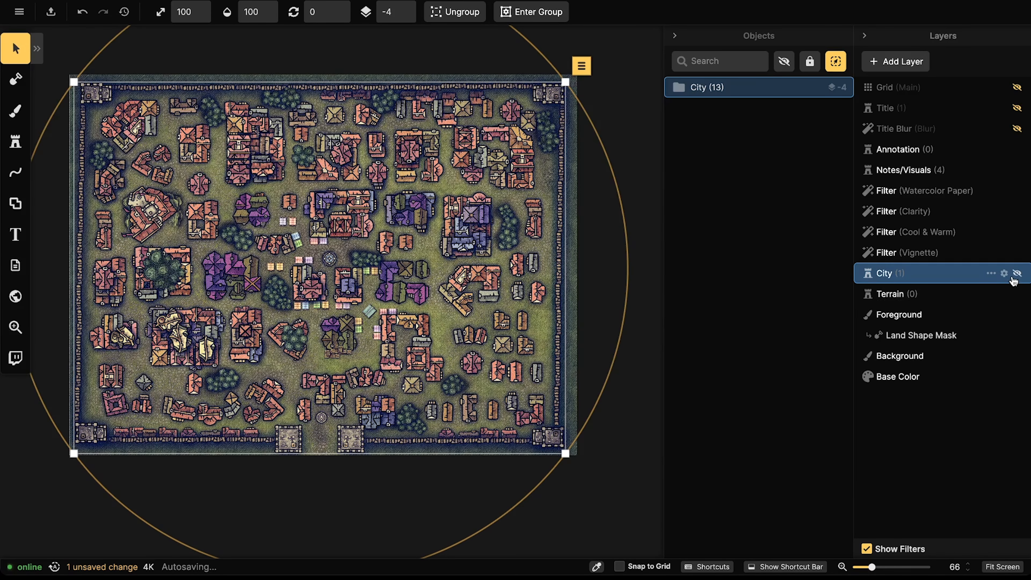
# Step: Hide the City layer and the Watercolor Paper, Clarity, Cool & Warm and Vignette filters
pyautogui.click(1017, 274)
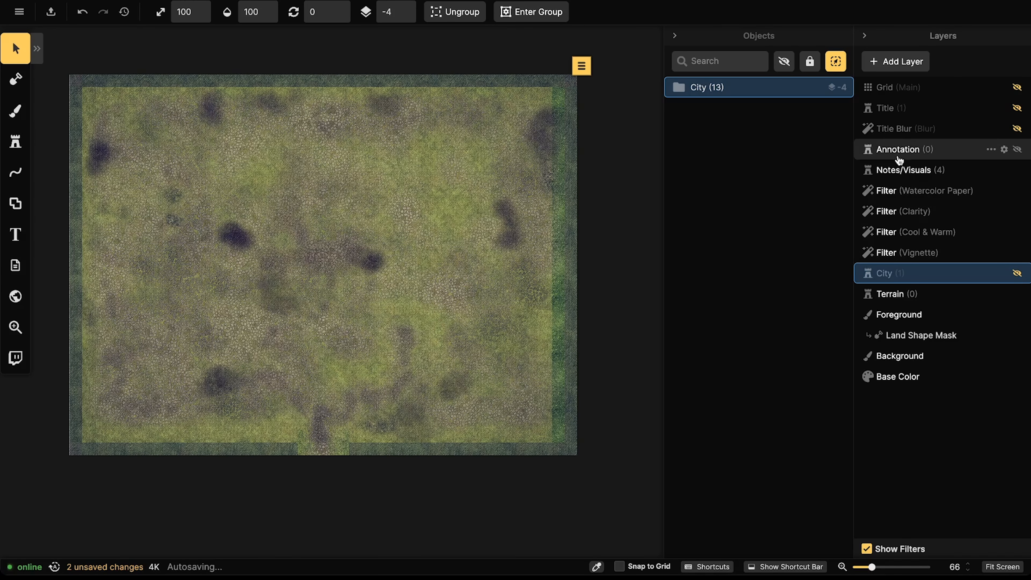
pyautogui.click(915, 192)
pyautogui.click(914, 249)
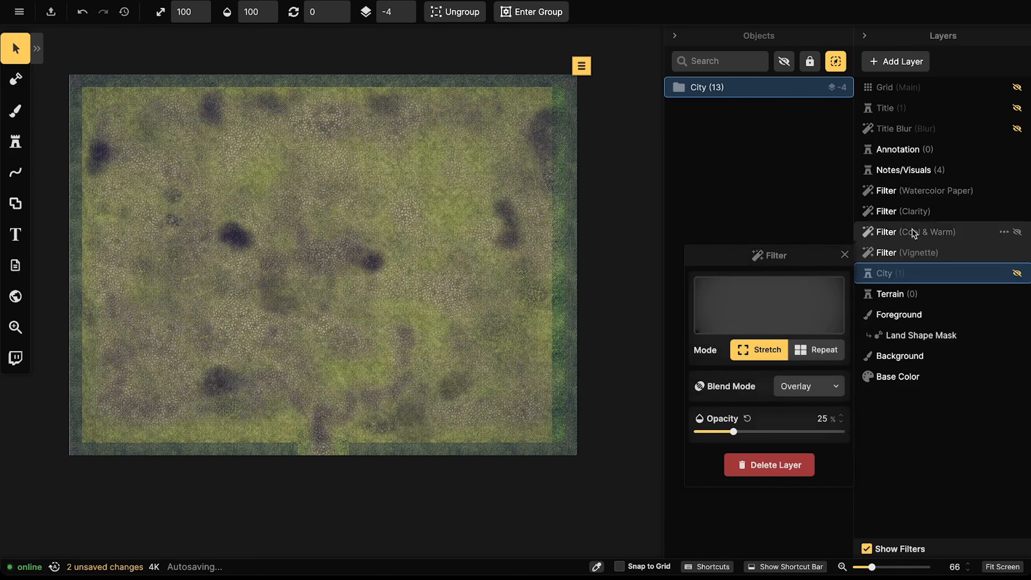
pyautogui.rightClick(911, 191)
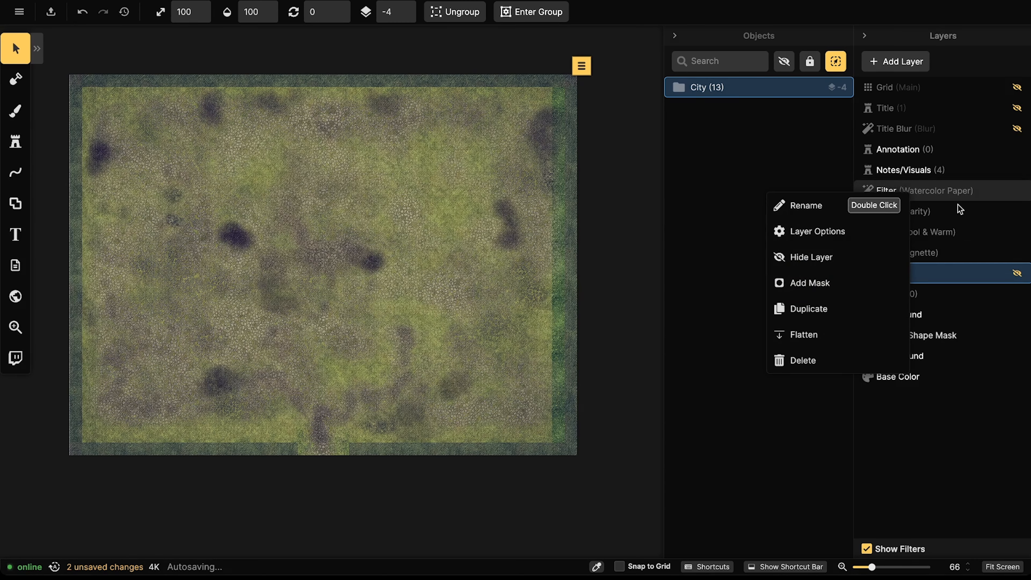
pyautogui.click(952, 194)
pyautogui.click(1017, 191)
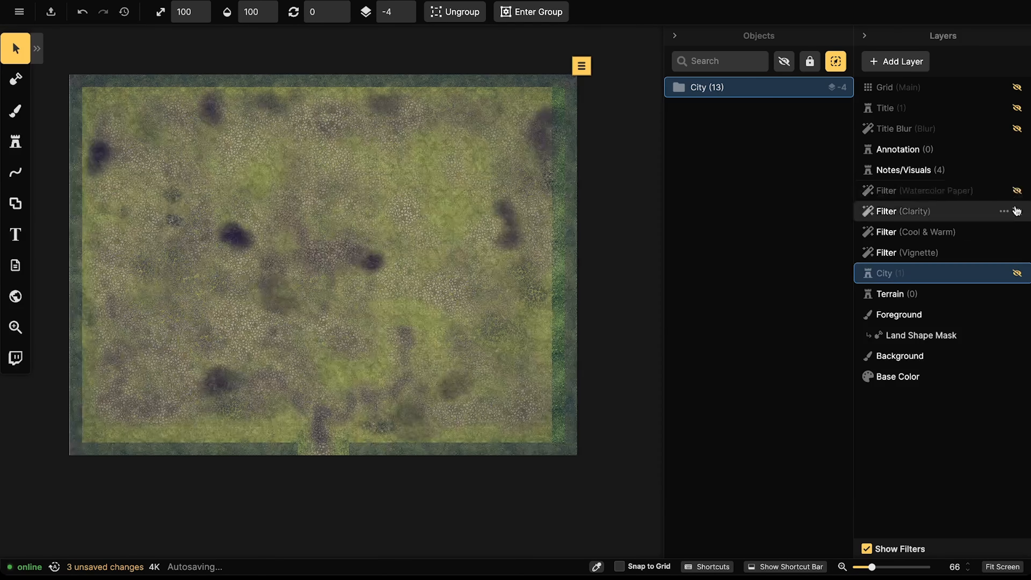
pyautogui.click(1017, 212)
pyautogui.click(1017, 232)
pyautogui.click(1017, 252)
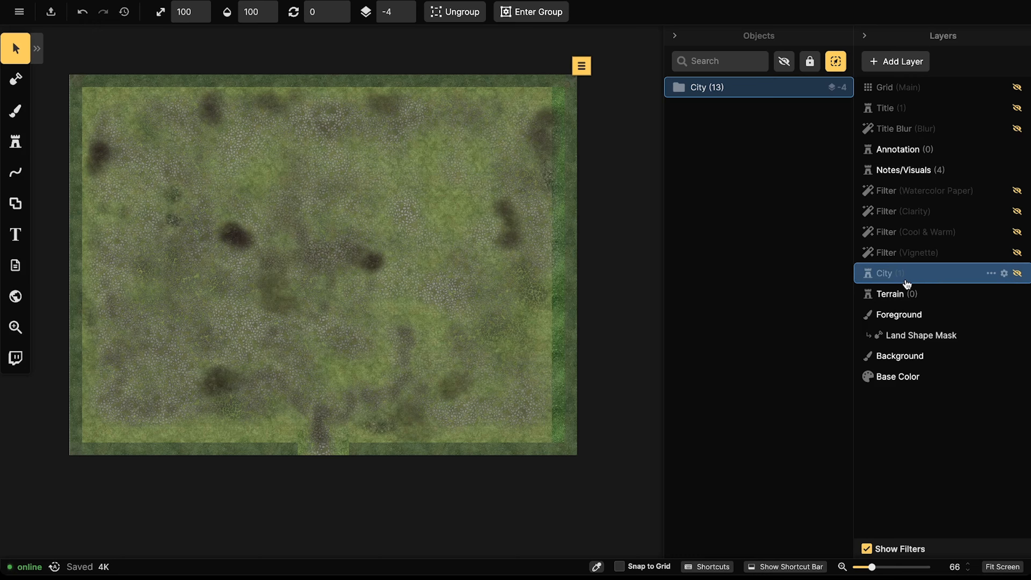
# Step: Select the empty Terrain layer, then show the Checklist board from Notes/Visuals
pyautogui.click(902, 294)
pyautogui.click(902, 277)
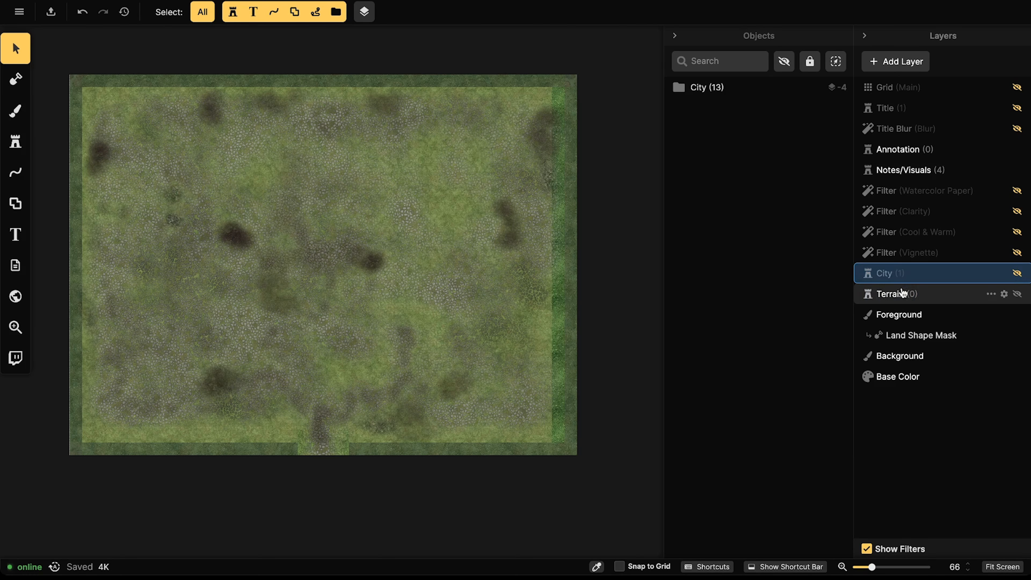
pyautogui.click(902, 292)
pyautogui.click(902, 274)
pyautogui.click(902, 292)
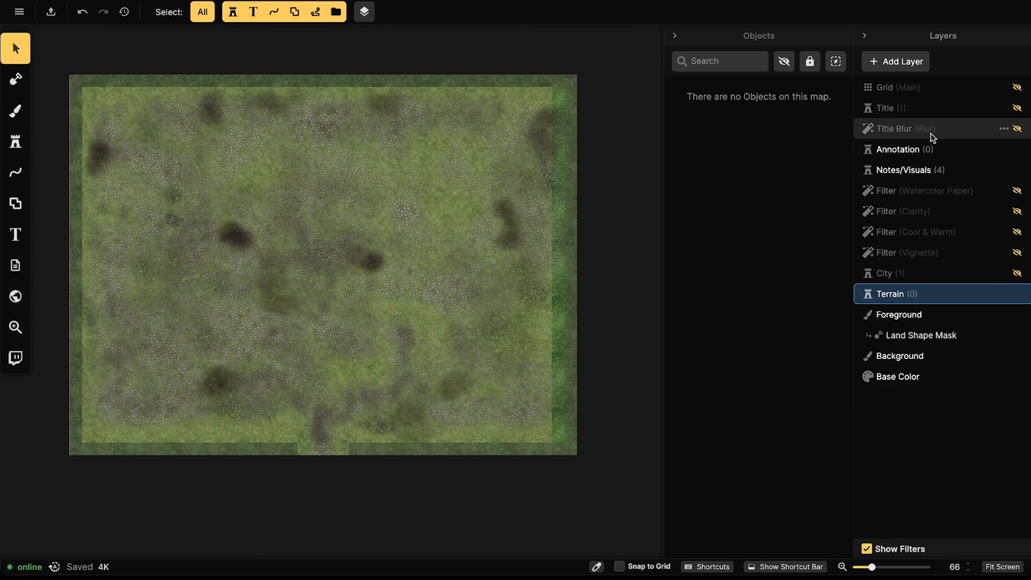
pyautogui.click(910, 170)
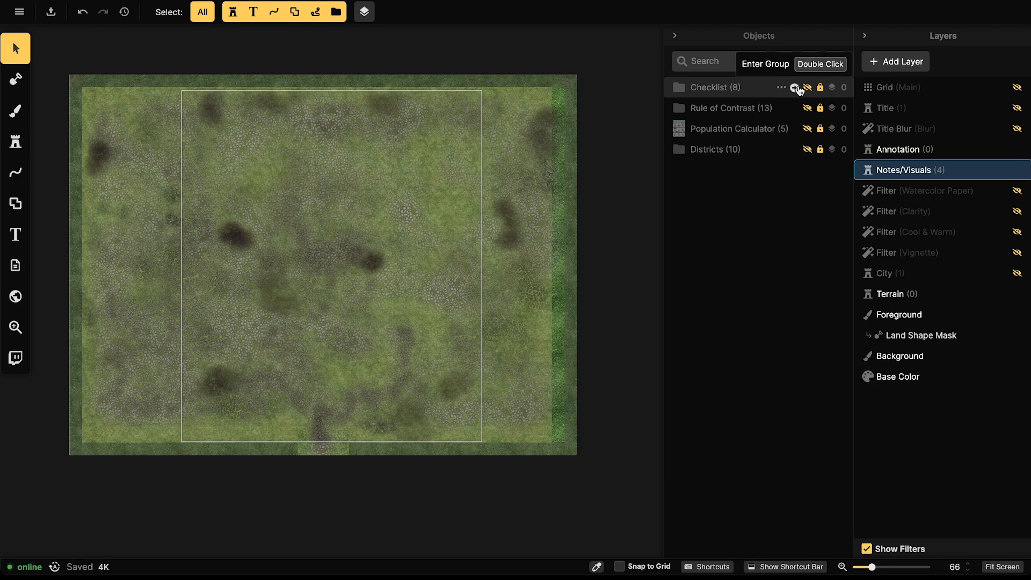
pyautogui.click(807, 87)
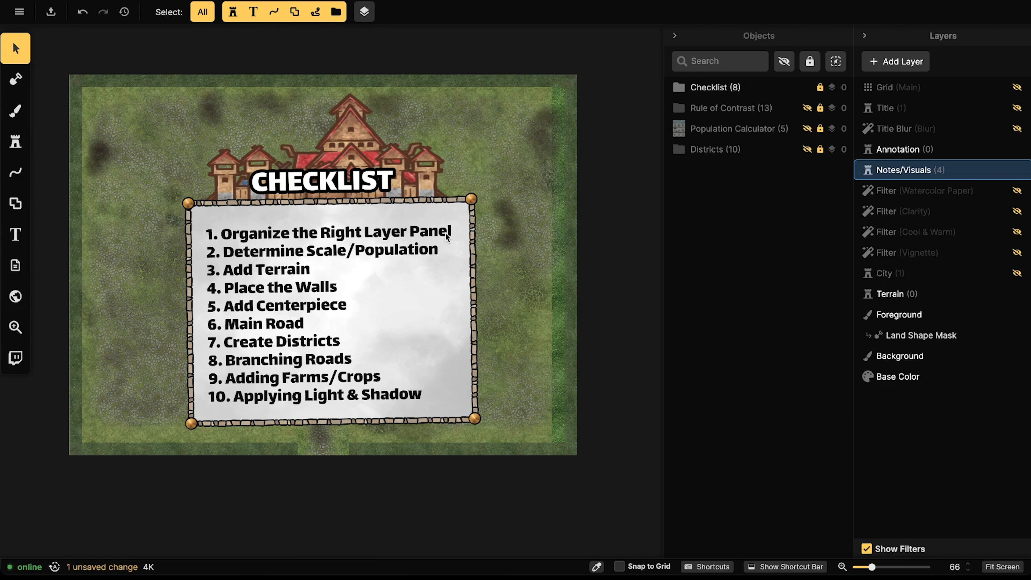
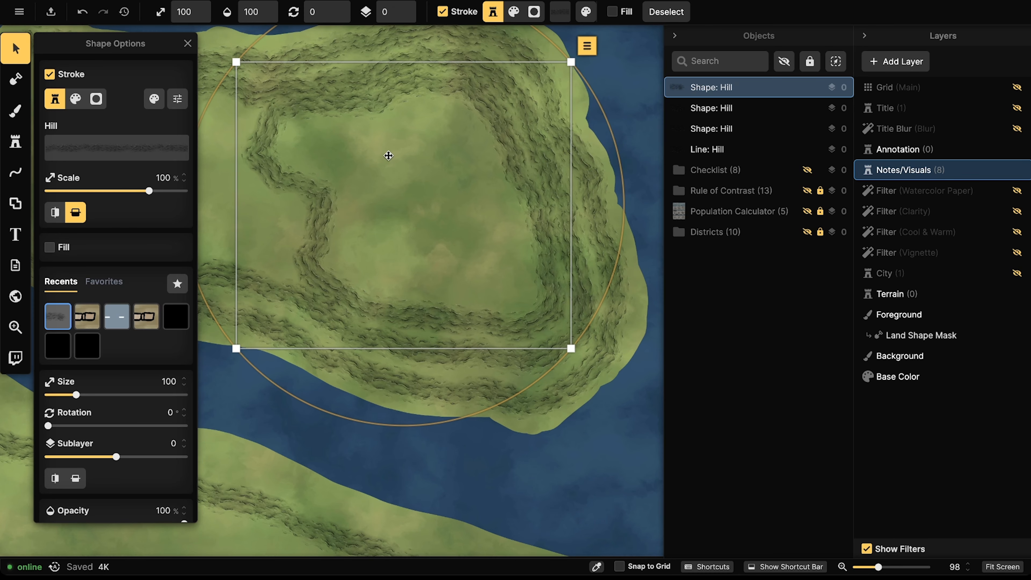
# Step: Duplicate the inner hill ring and restyle the copy with the Rocky Hill path
pyautogui.press('Escape')
pyautogui.scroll(-5, 339, 154)
pyautogui.moveTo(341, 181); pyautogui.dragTo(426, 92)
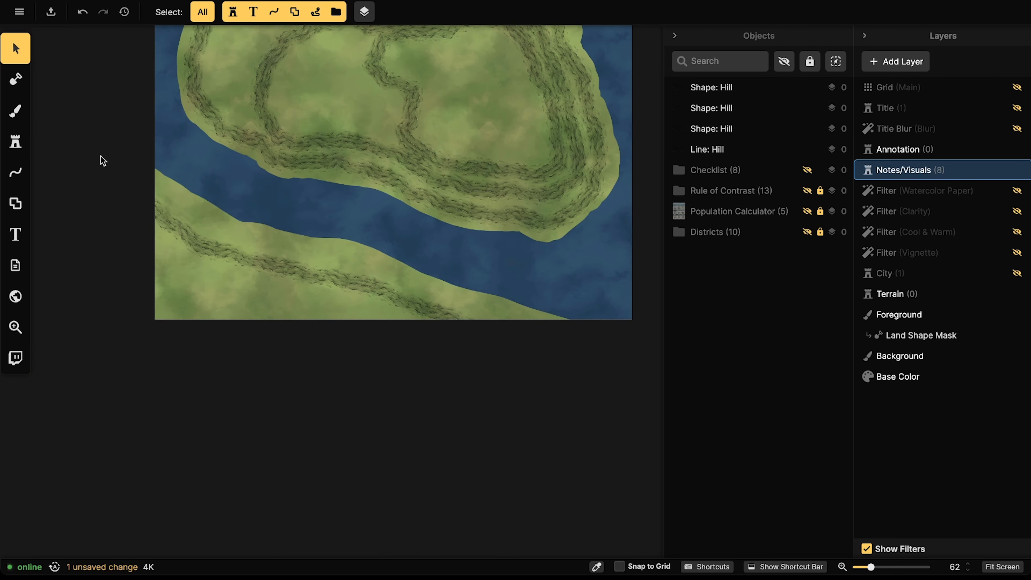
pyautogui.scroll(-2, 358, 265)
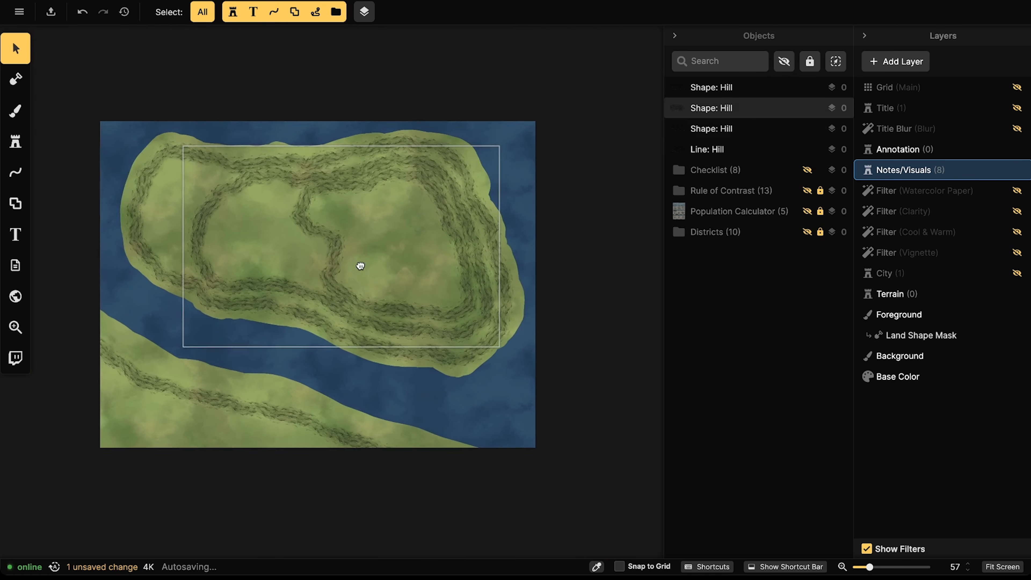
pyautogui.click(407, 254)
pyautogui.hotkey('ctrl', 'c')
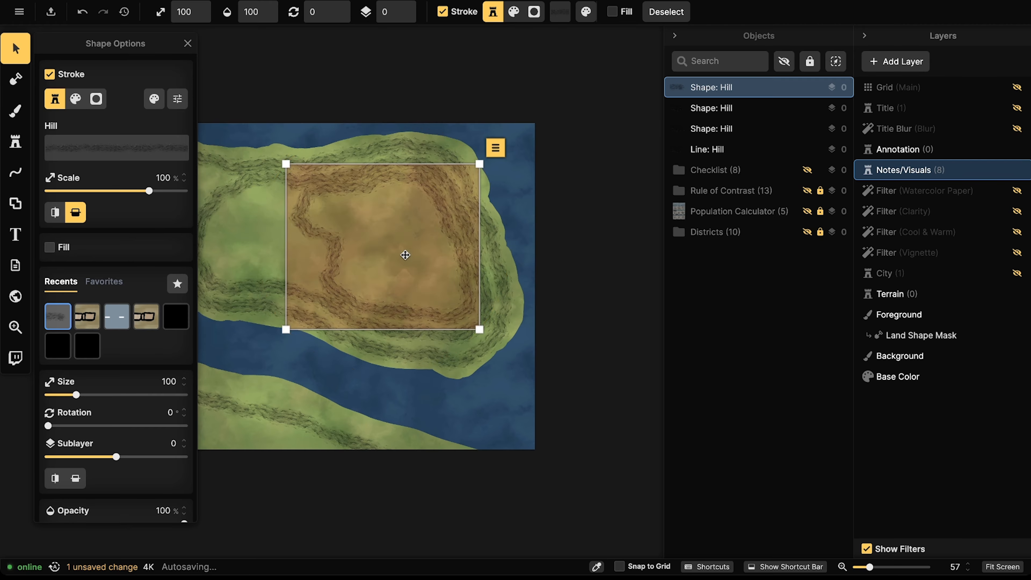
pyautogui.hotkey('ctrl', 'v')
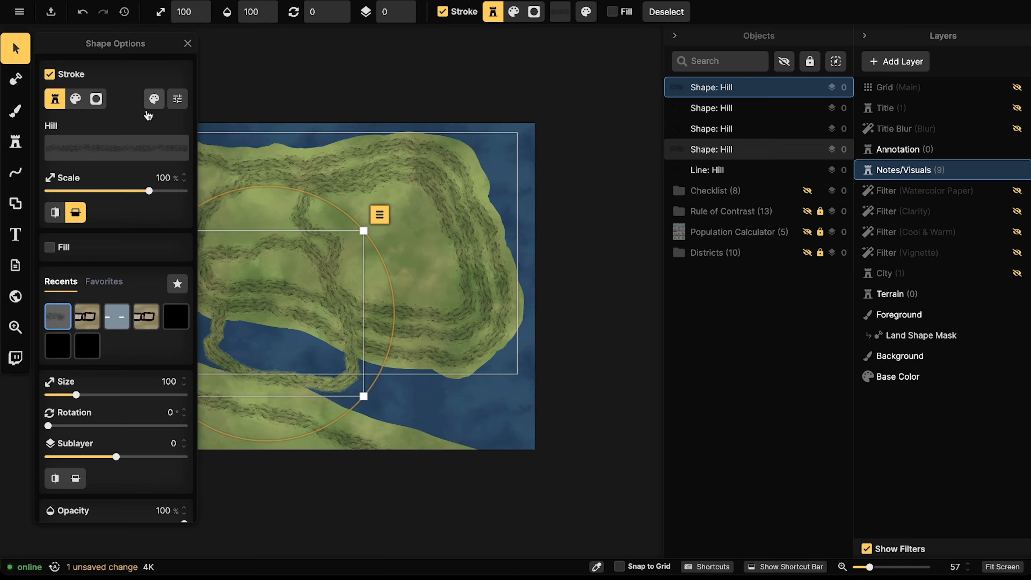
pyautogui.click(98, 149)
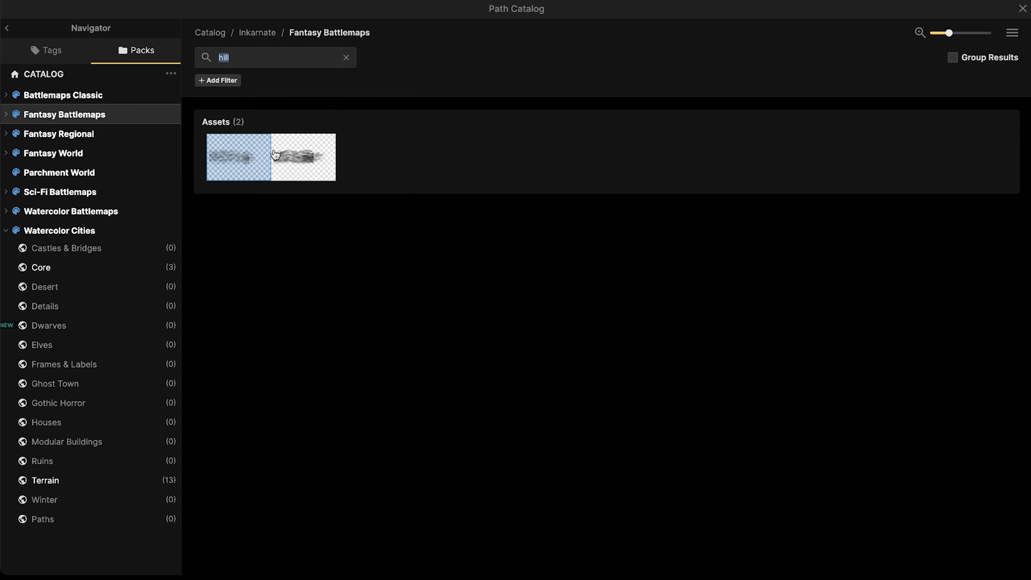
pyautogui.click(318, 161)
# Step: Move the Rocky Hill ring onto the hilltop and scale it to 95%
pyautogui.moveTo(288, 287); pyautogui.dragTo(385, 211)
pyautogui.scroll(2, 379, 244)
pyautogui.moveTo(517, 345); pyautogui.dragTo(506, 335)
pyautogui.moveTo(444, 297); pyautogui.dragTo(409, 272)
pyautogui.scroll(-4, 405, 269)
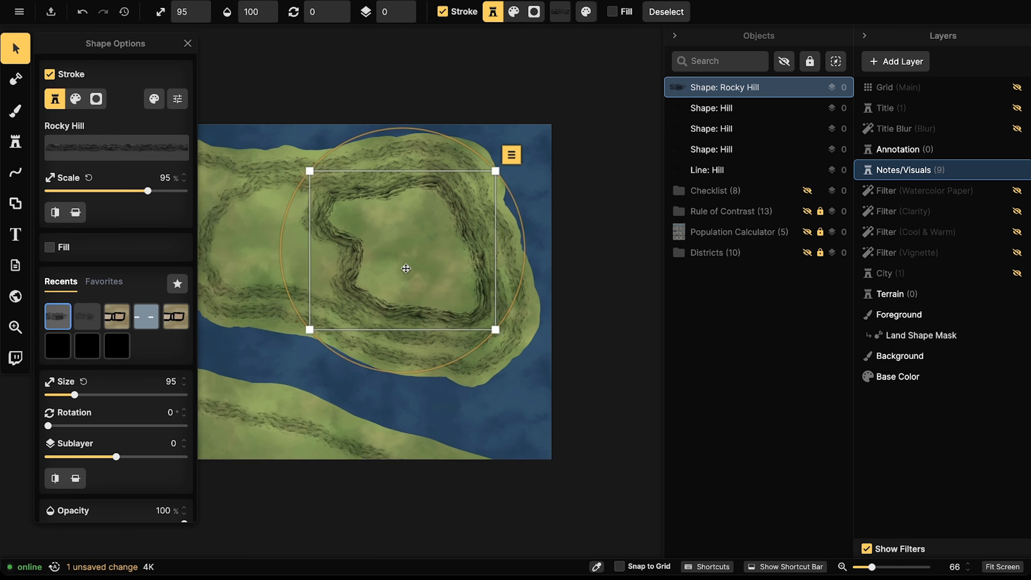
pyautogui.press('Escape')
pyautogui.scroll(-4, 394, 255)
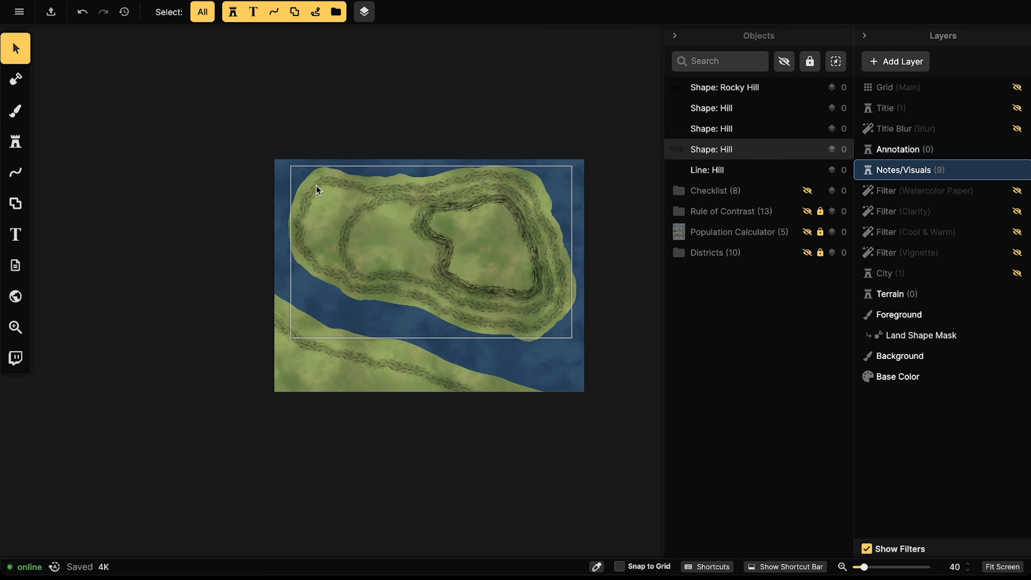
# Step: Flip the outer hill ring's stroke vertically
pyautogui.scroll(3, 450, 269)
pyautogui.scroll(4, 461, 247)
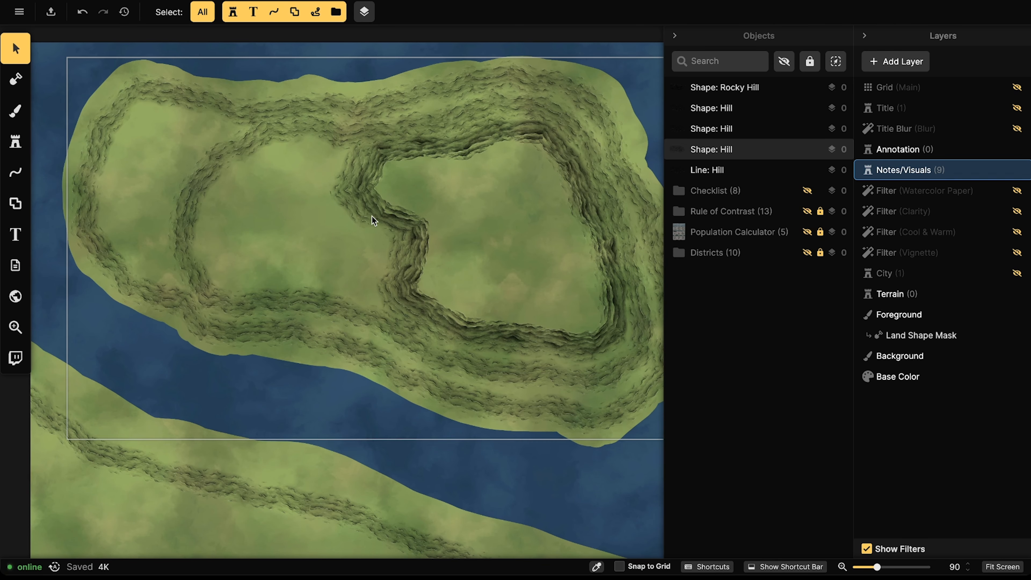
pyautogui.click(404, 214)
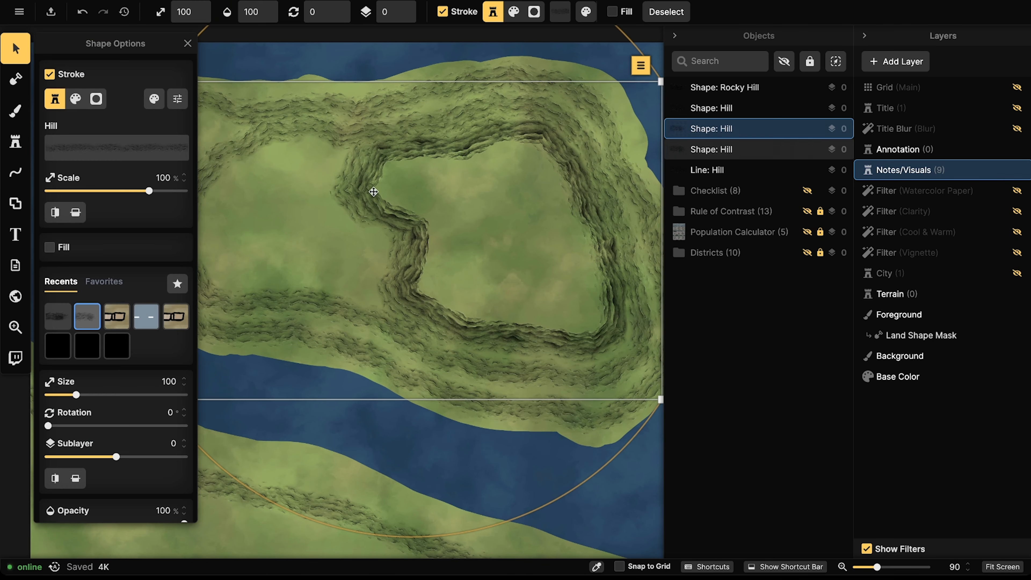
pyautogui.click(76, 212)
pyautogui.press('Escape')
# Step: Select the inner hill ring and switch to the Pen shape tool with the Rocky Hill stroke
pyautogui.scroll(-2, 398, 204)
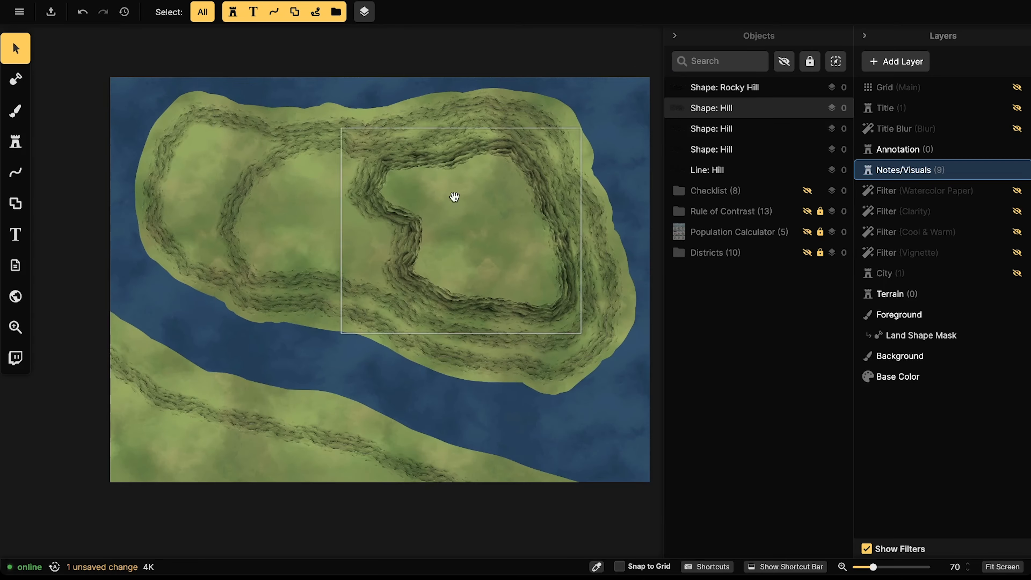
pyautogui.moveTo(455, 196); pyautogui.dragTo(416, 205)
pyautogui.click(416, 205)
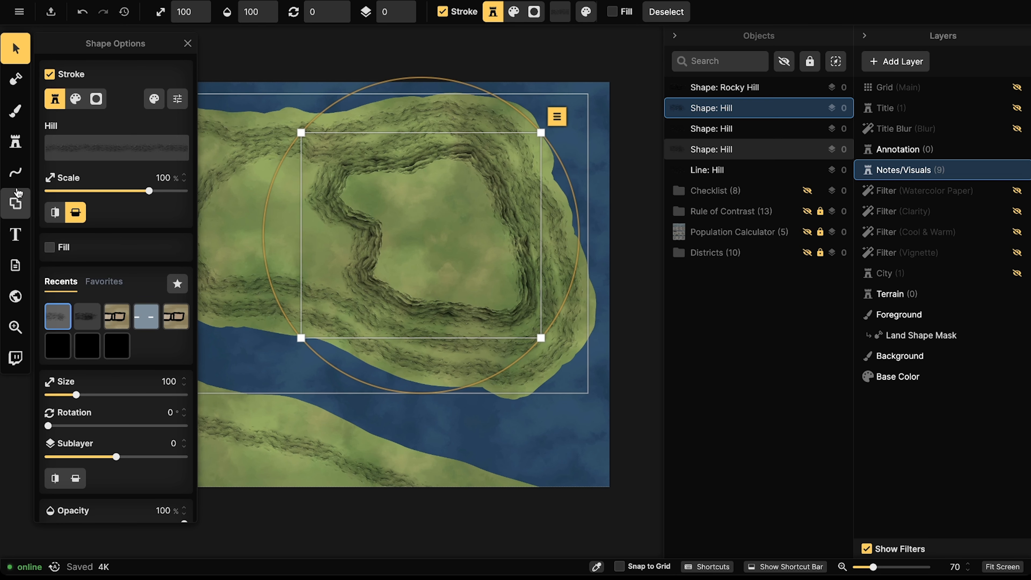
pyautogui.click(16, 203)
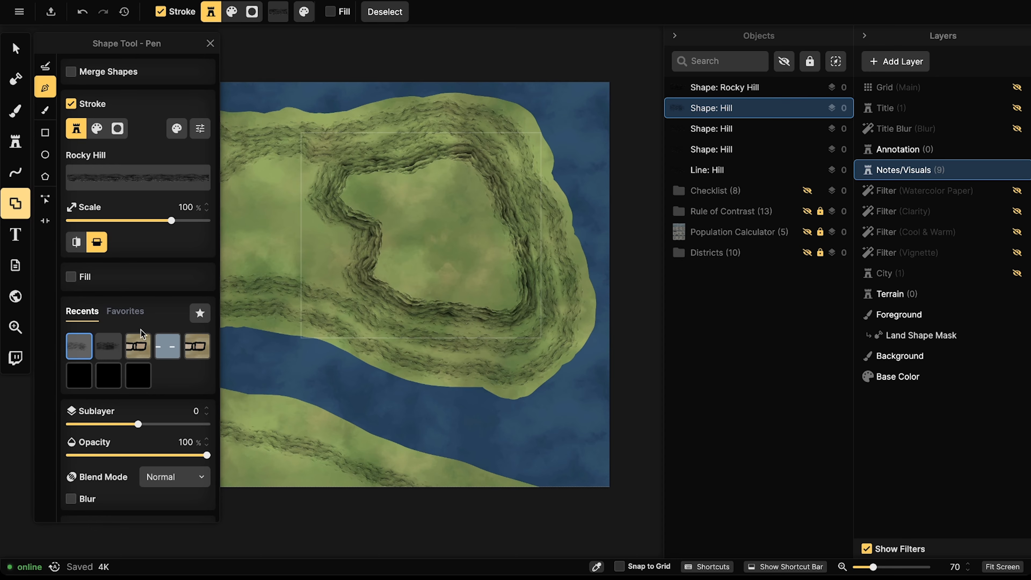
# Step: Try the Rocky Hill stroke on the inner ring, undo it, and cancel a trial shape
pyautogui.click(113, 347)
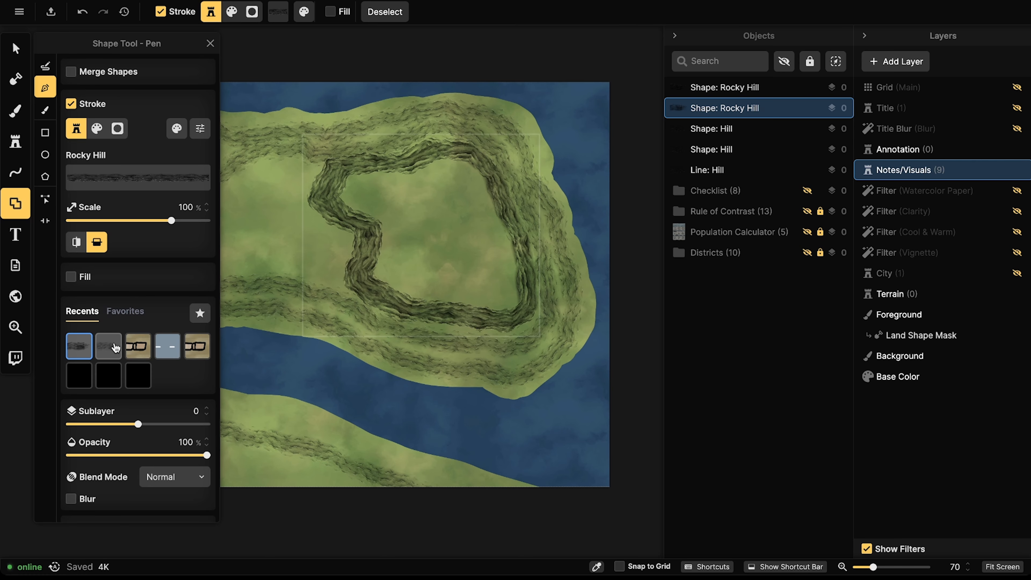
pyautogui.hotkey('ctrl', 'z')
pyautogui.press('Escape')
pyautogui.press('Escape')
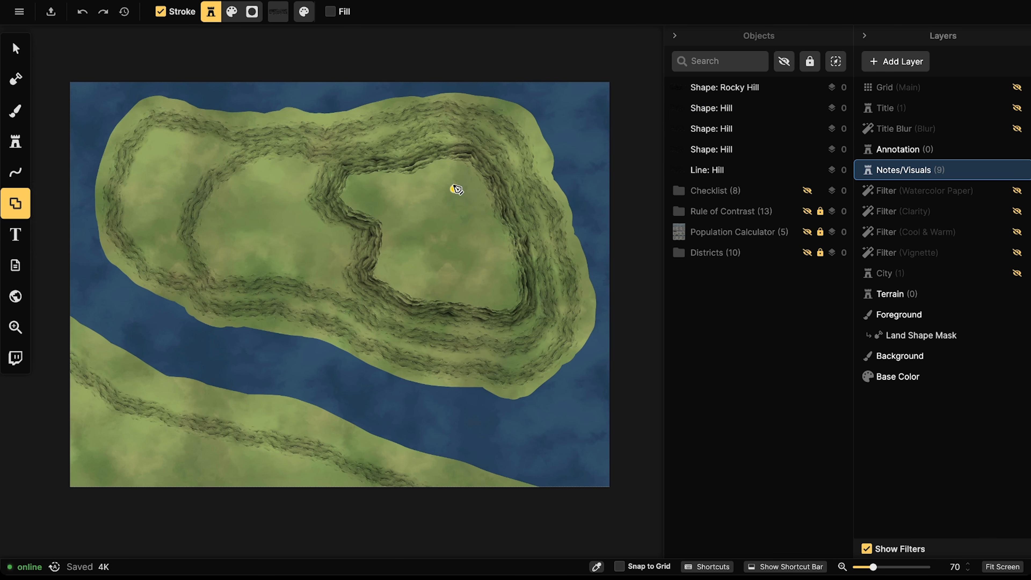
pyautogui.click(451, 162)
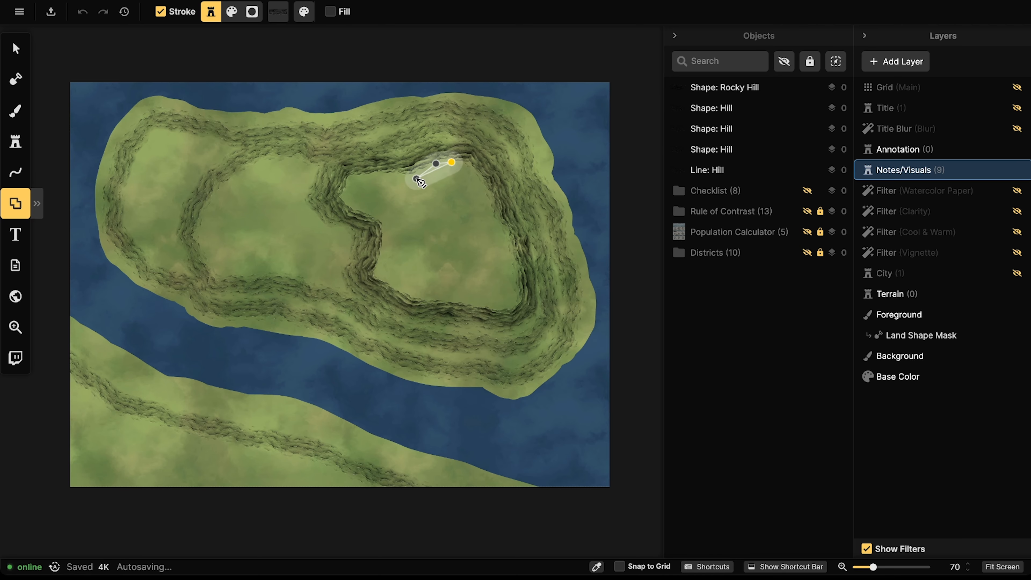
pyautogui.click(416, 179)
pyautogui.press('Escape')
# Step: Outline a trial loop inside the inner ring, then discard it unfinished
pyautogui.click(511, 252)
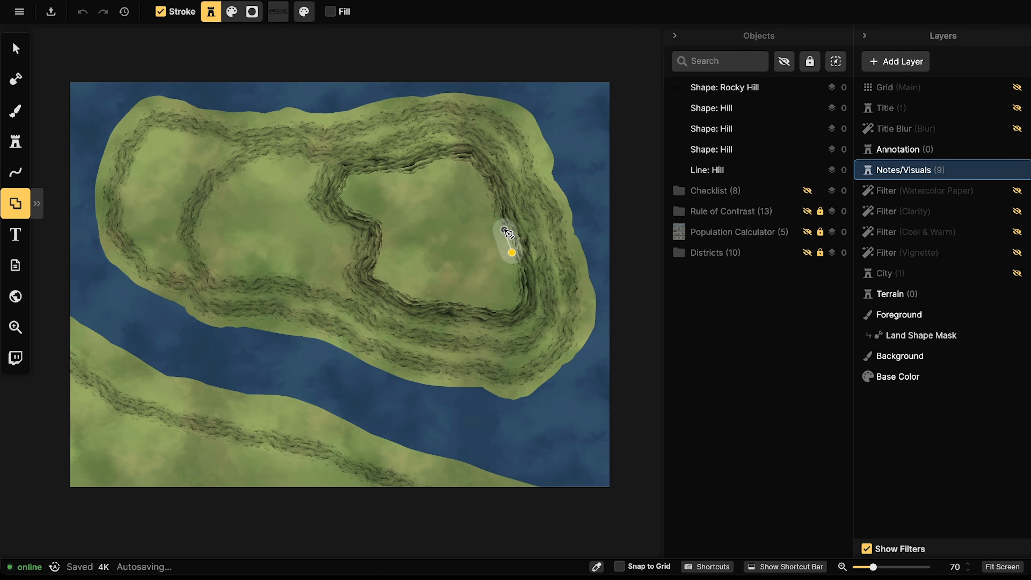
pyautogui.click(504, 230)
pyautogui.click(482, 224)
pyautogui.click(449, 236)
pyautogui.click(442, 247)
pyautogui.click(436, 264)
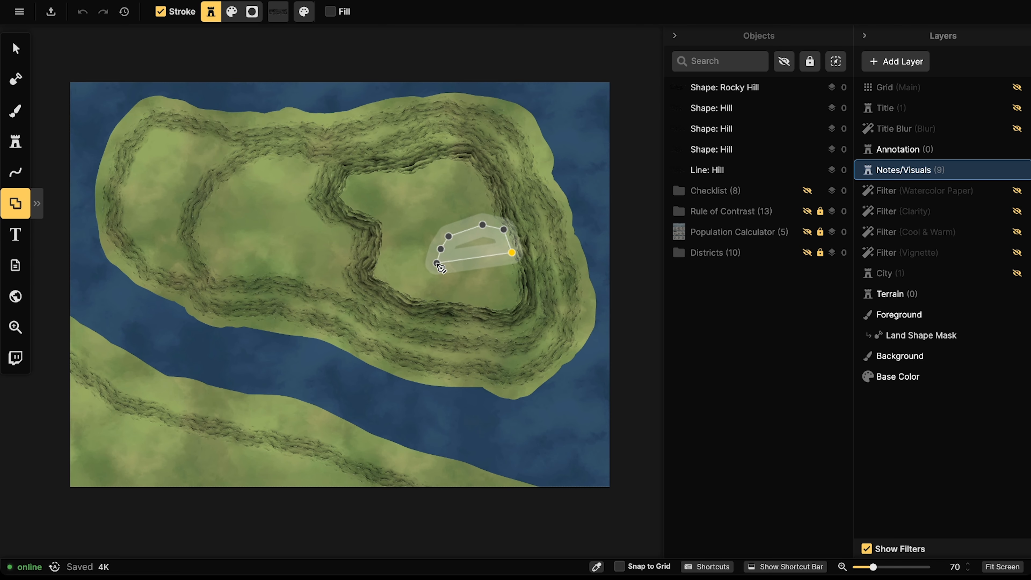
pyautogui.click(439, 275)
pyautogui.click(449, 292)
pyautogui.click(466, 302)
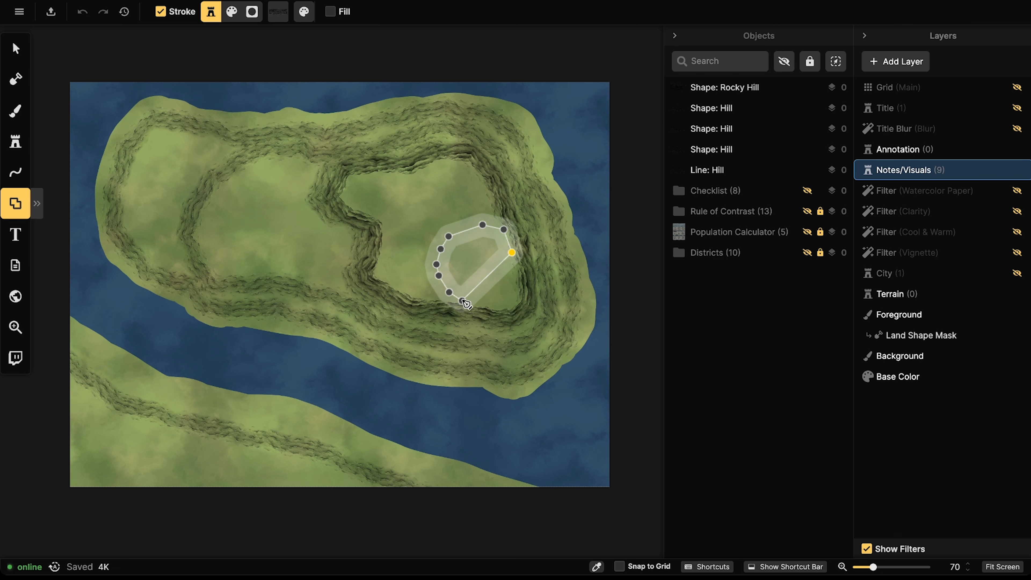
pyautogui.press('Escape')
# Step: Draw and add a closed Rocky Hill loop at the inner ring's lower right
pyautogui.click(506, 247)
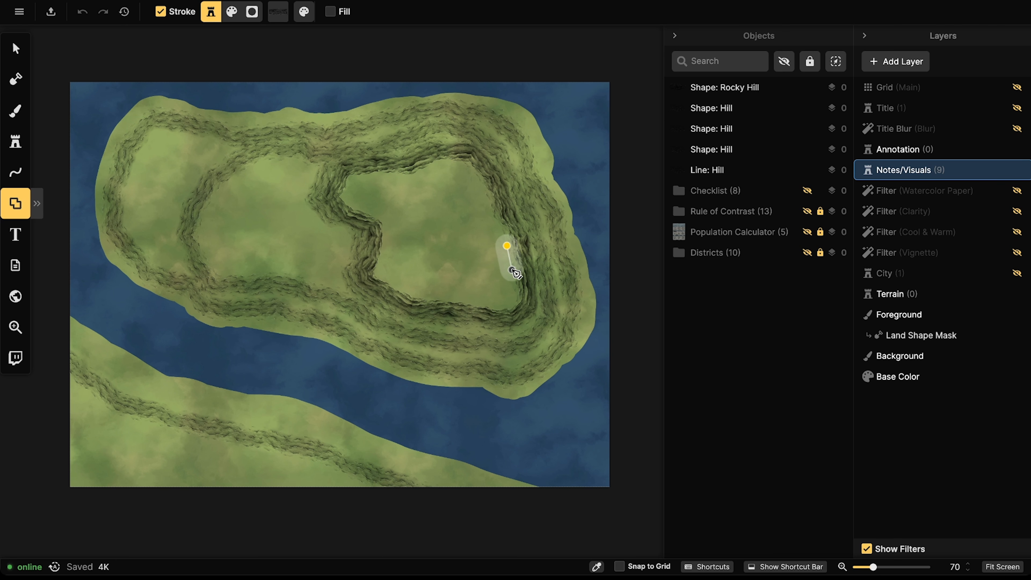
pyautogui.click(514, 286)
pyautogui.click(507, 300)
pyautogui.click(486, 300)
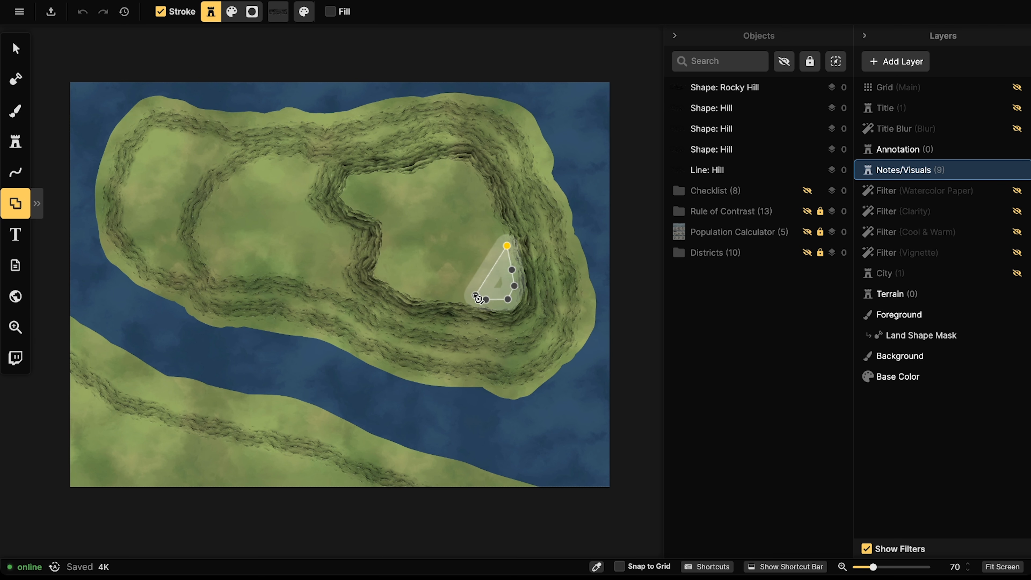
pyautogui.click(466, 293)
pyautogui.click(452, 281)
pyautogui.click(450, 266)
pyautogui.click(458, 250)
pyautogui.click(468, 241)
pyautogui.click(473, 234)
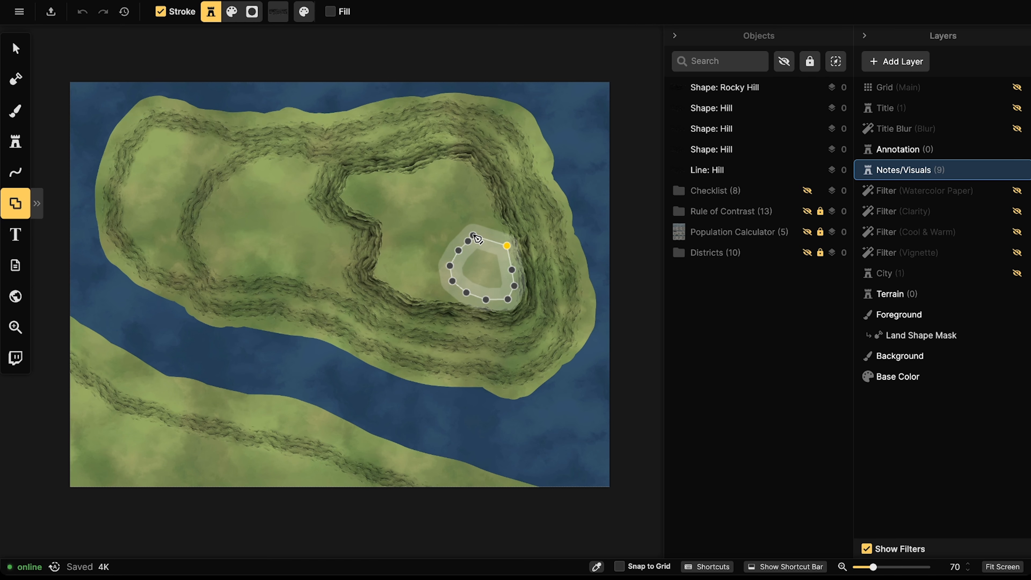
pyautogui.click(490, 231)
pyautogui.click(506, 246)
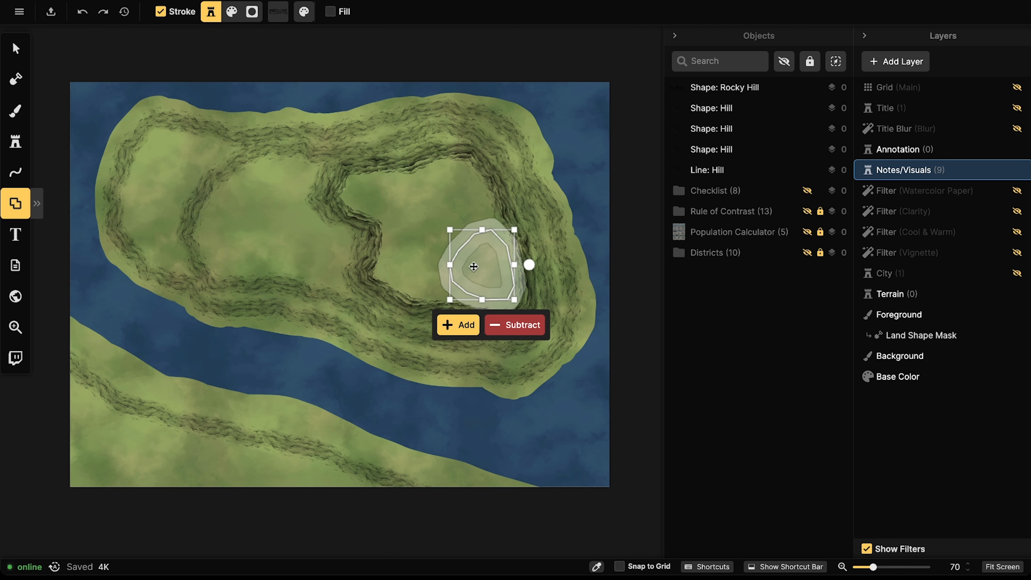
pyautogui.click(453, 325)
# Step: Draw and add a second closed Rocky Hill loop near the hill's top
pyautogui.click(454, 164)
pyautogui.click(438, 164)
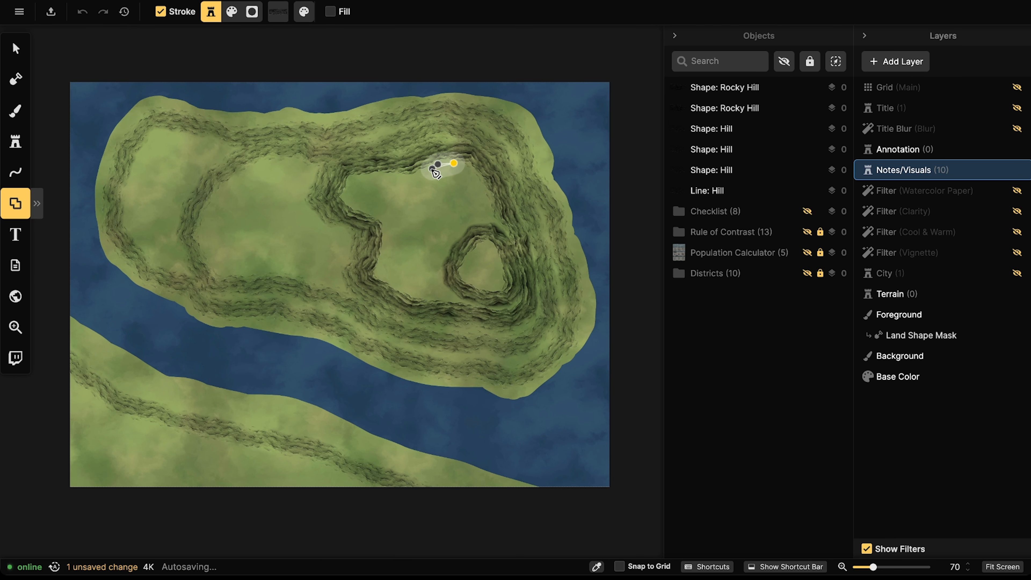
pyautogui.click(424, 189)
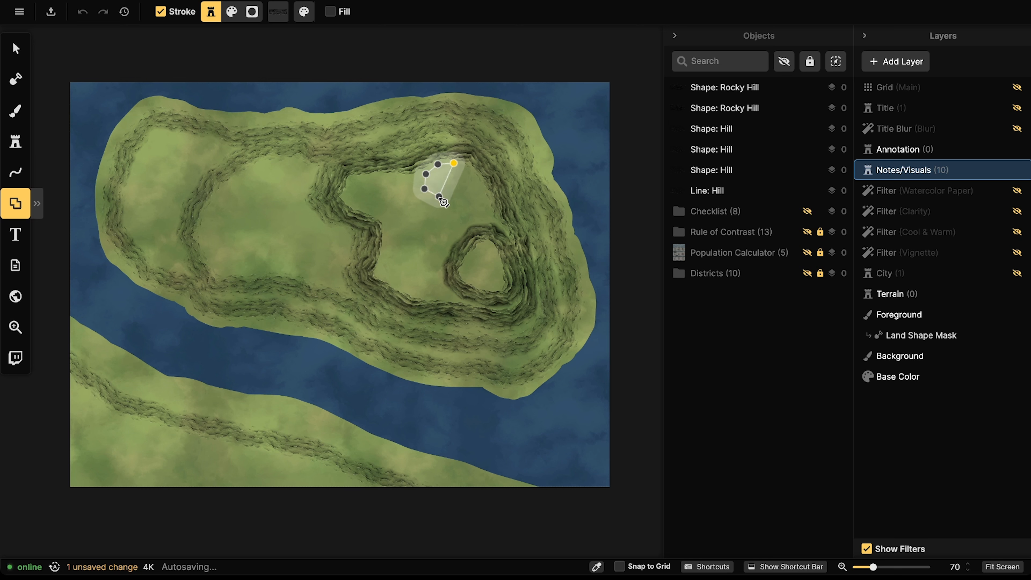
pyautogui.click(438, 196)
pyautogui.click(443, 205)
pyautogui.click(453, 208)
pyautogui.click(462, 208)
pyautogui.click(474, 209)
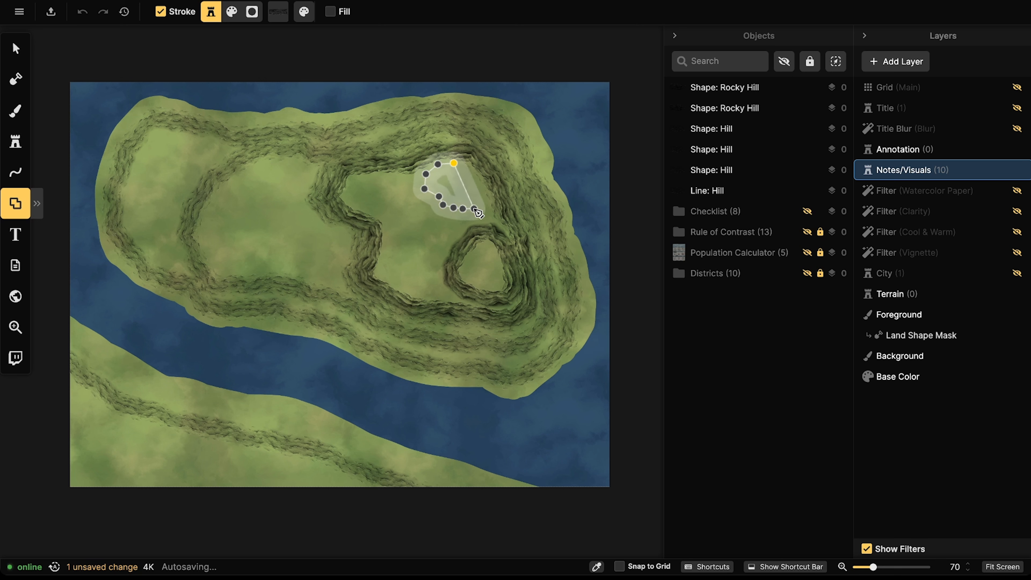
pyautogui.click(484, 205)
pyautogui.click(484, 195)
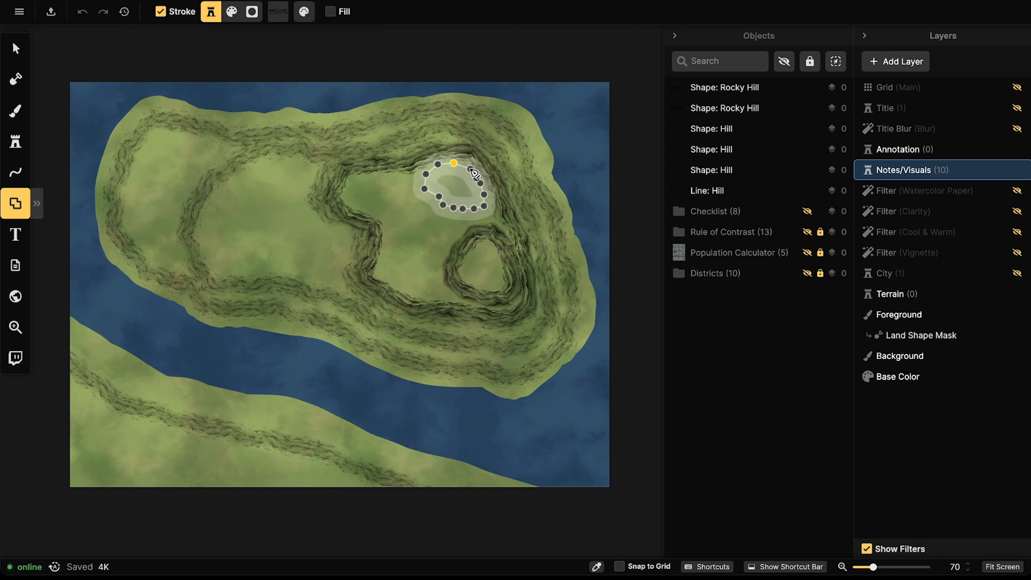
pyautogui.click(454, 163)
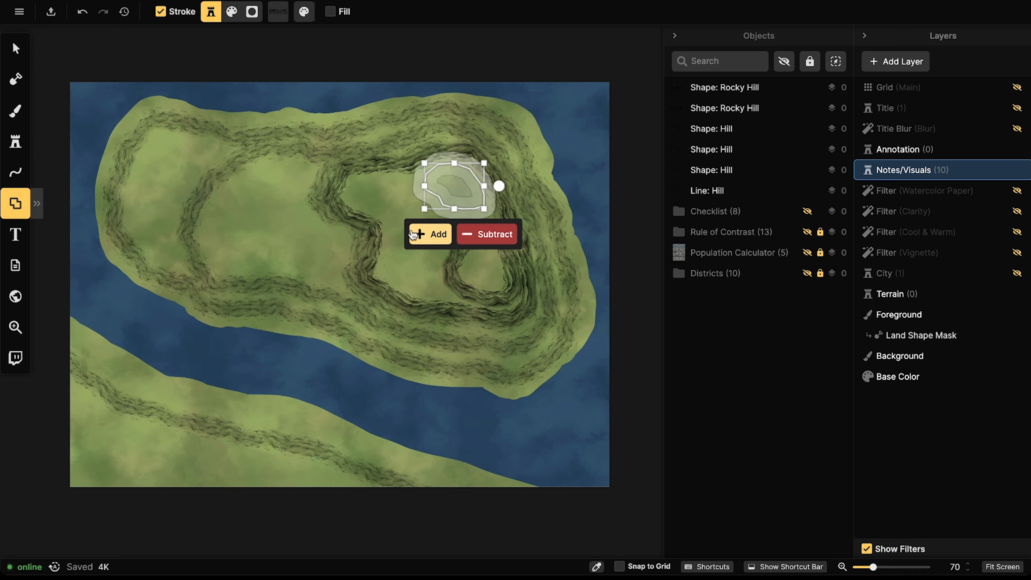
pyautogui.click(431, 234)
pyautogui.click(15, 49)
# Step: Set the northern Rocky Hill loop to size 80 and rotation 345, nudged into place
pyautogui.click(429, 205)
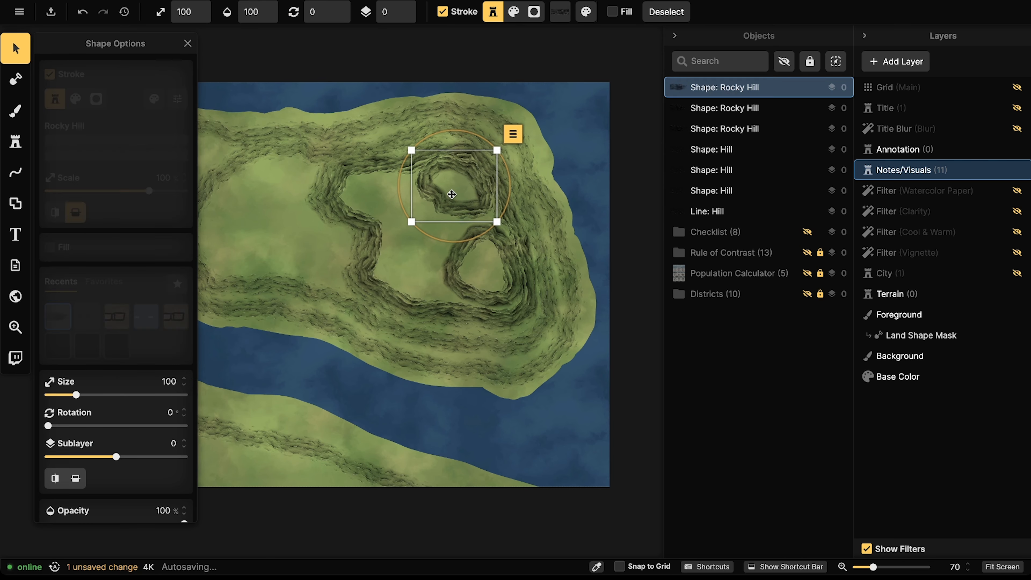
pyautogui.press('[')
pyautogui.press('[')
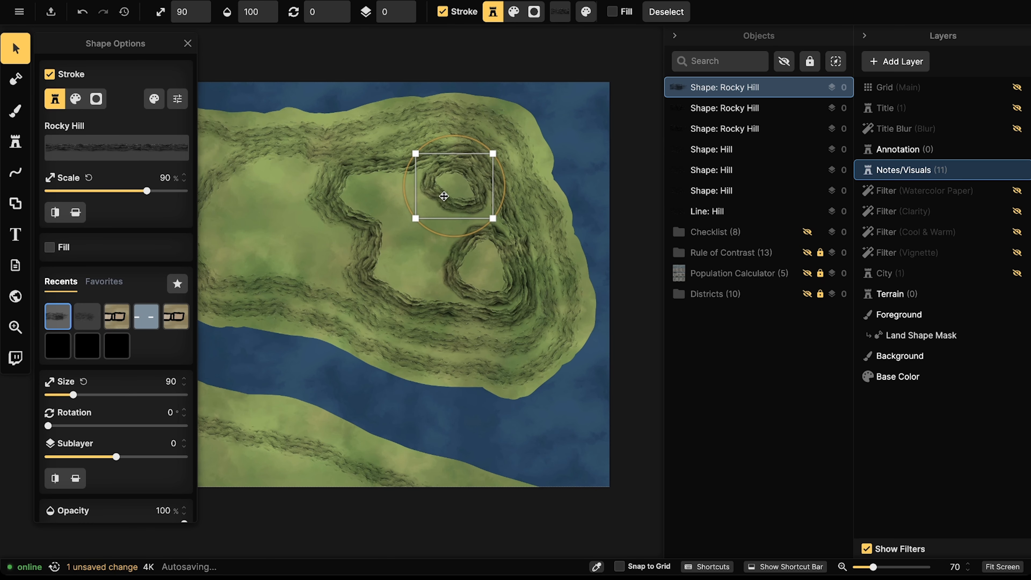
pyautogui.press(',')
pyautogui.moveTo(446, 191); pyautogui.dragTo(447, 190)
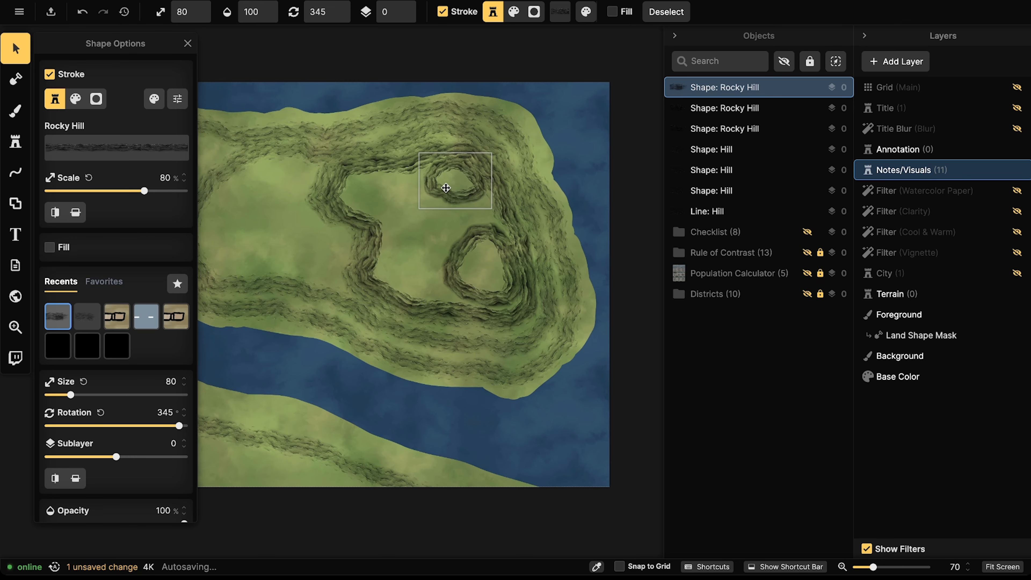
pyautogui.click(470, 262)
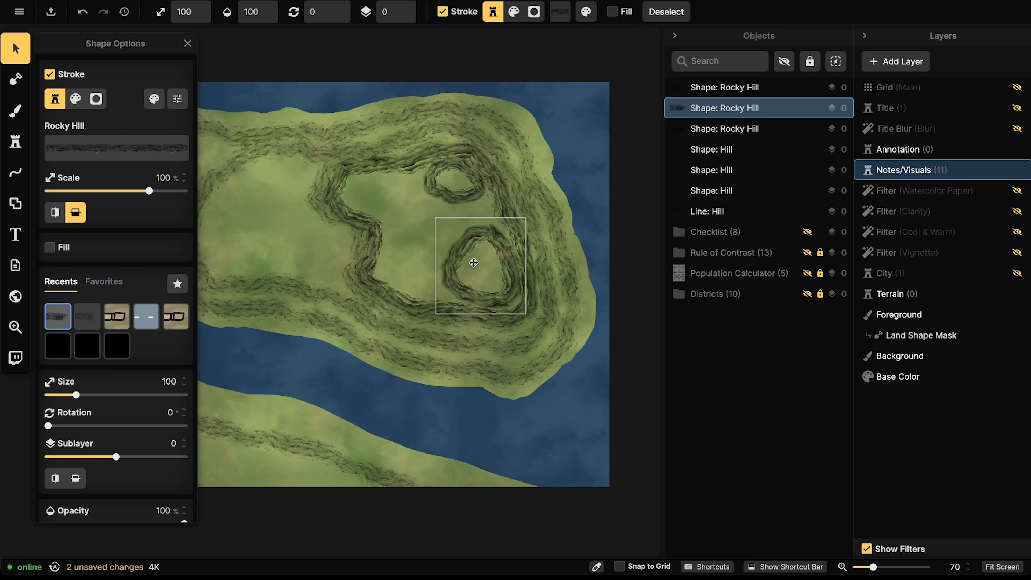
pyautogui.click(443, 170)
pyautogui.moveTo(443, 170); pyautogui.dragTo(445, 168)
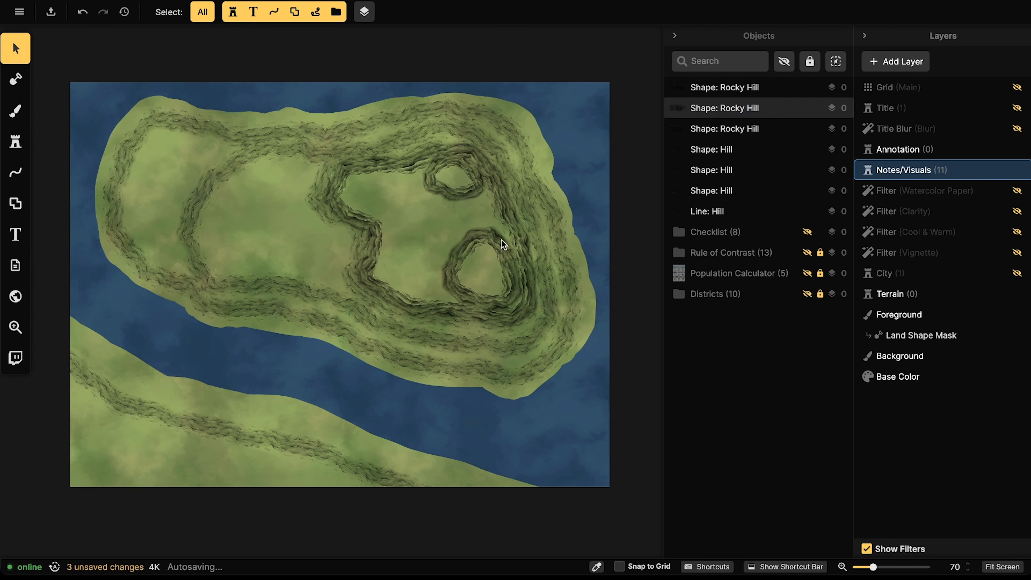
pyautogui.click(502, 242)
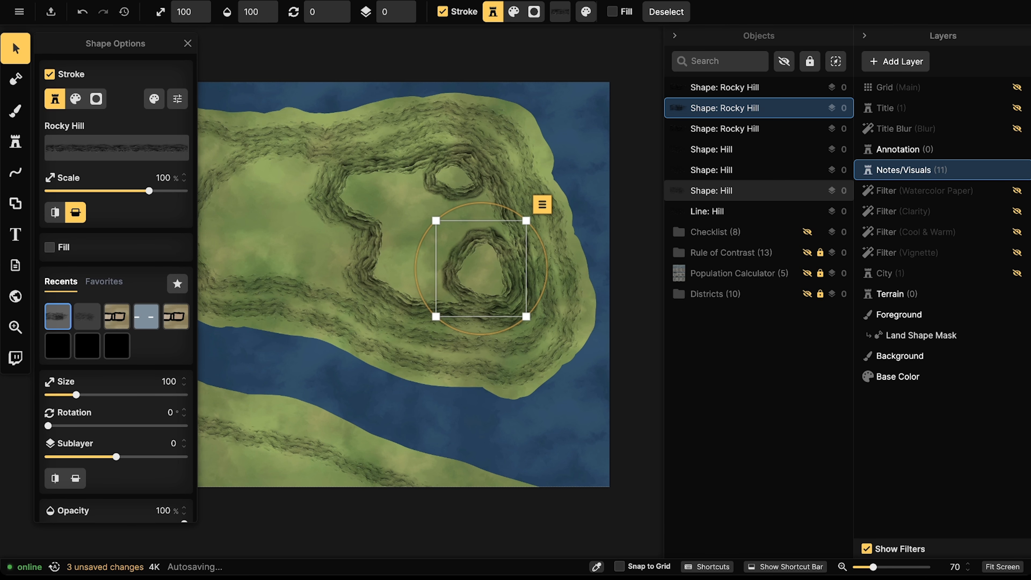
pyautogui.press('Escape')
pyautogui.scroll(-5, 287, 301)
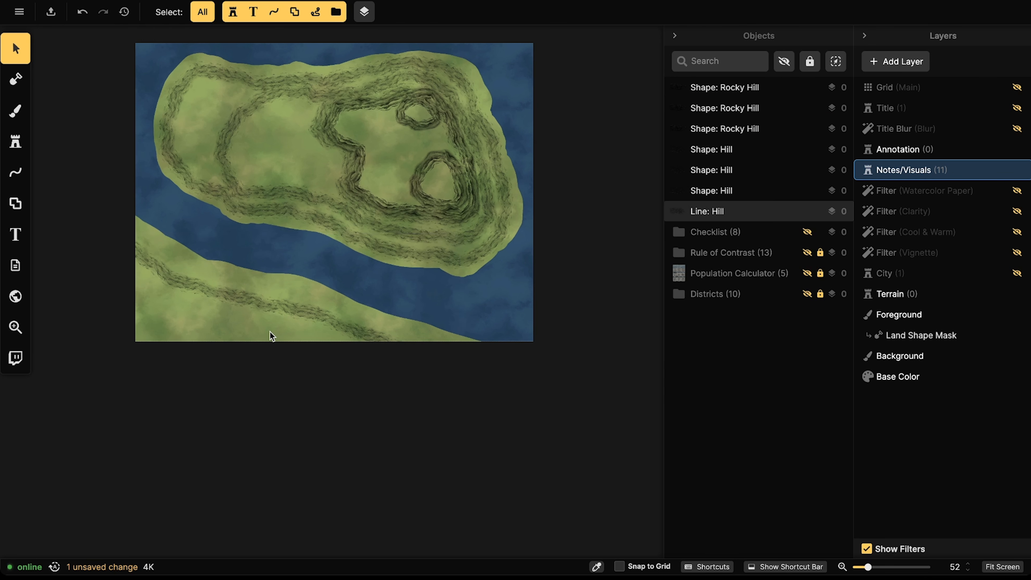
# Step: Draw a freehand stroke across the lower land, styled Hill and flipped vertically
pyautogui.click(272, 336)
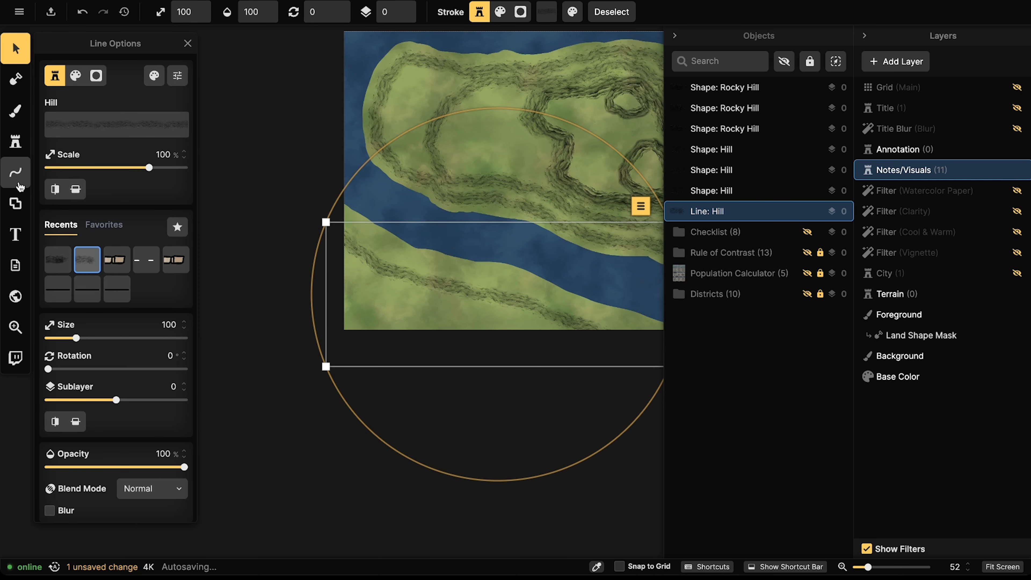
pyautogui.click(18, 183)
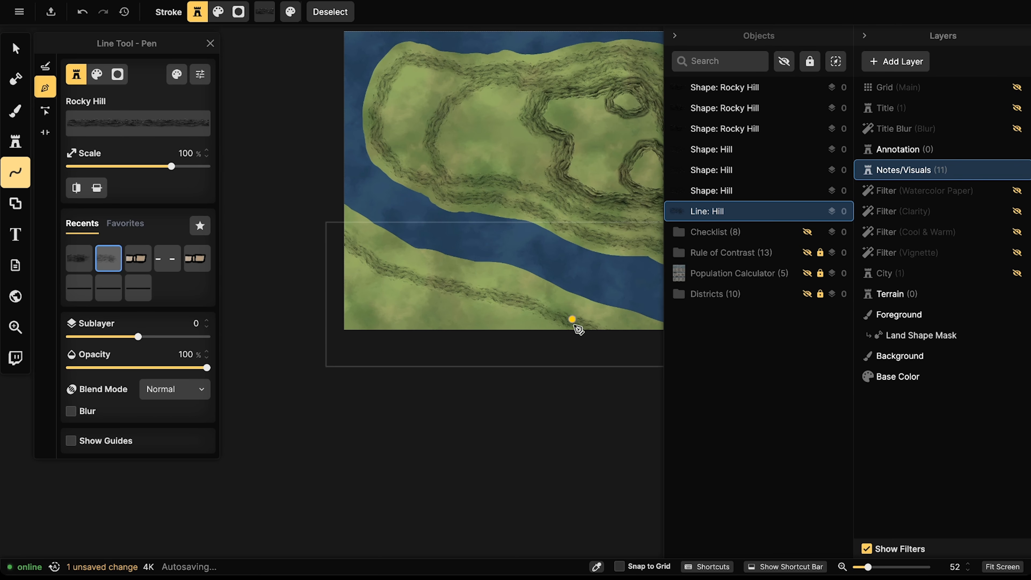
pyautogui.click(572, 342)
pyautogui.moveTo(434, 308); pyautogui.dragTo(347, 339)
pyautogui.press('Escape')
pyautogui.click(46, 65)
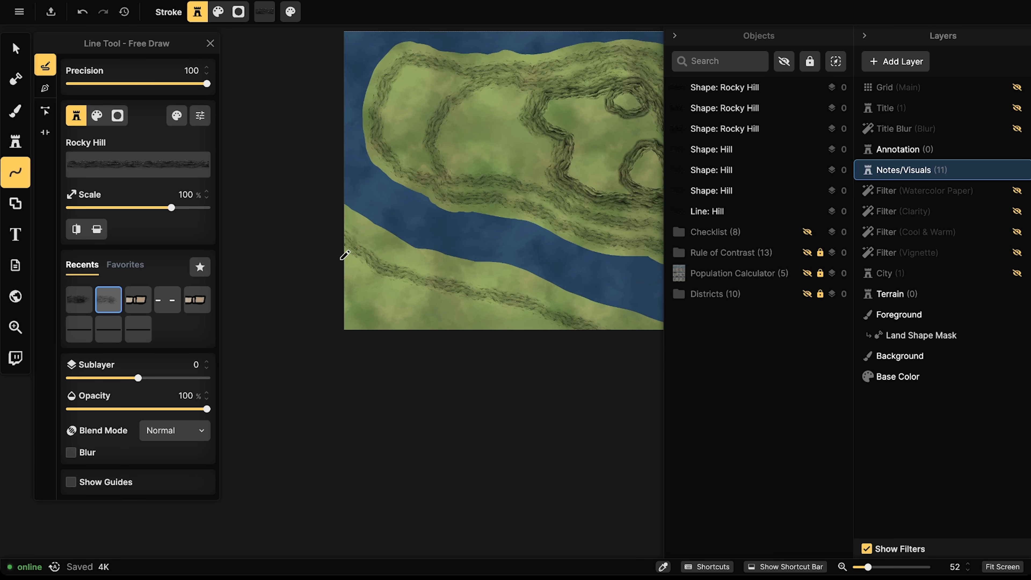
pyautogui.moveTo(383, 286)
pyautogui.mouseDown()
pyautogui.moveTo(451, 297)
pyautogui.moveTo(500, 361)
pyautogui.mouseUp()
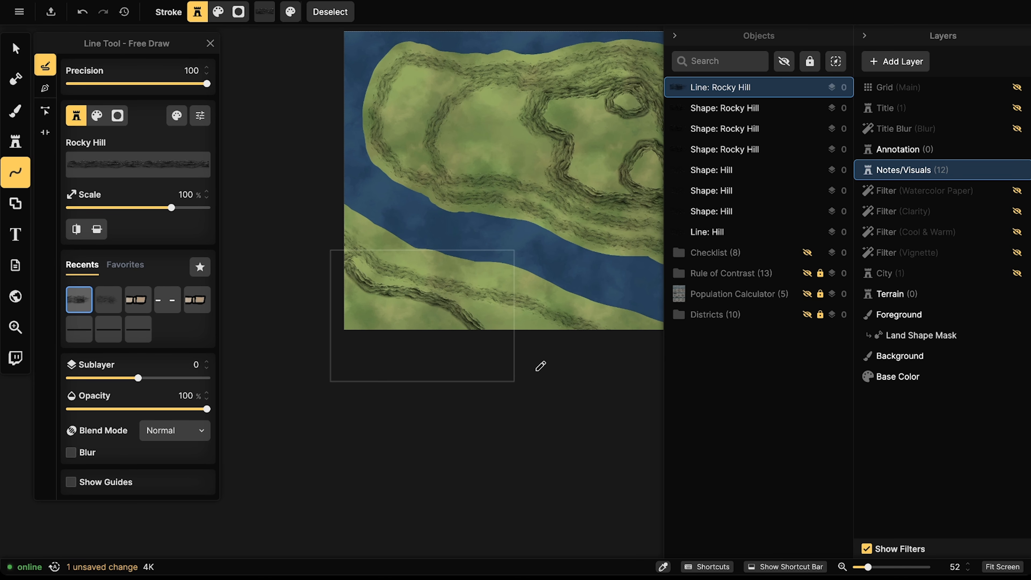
pyautogui.click(108, 299)
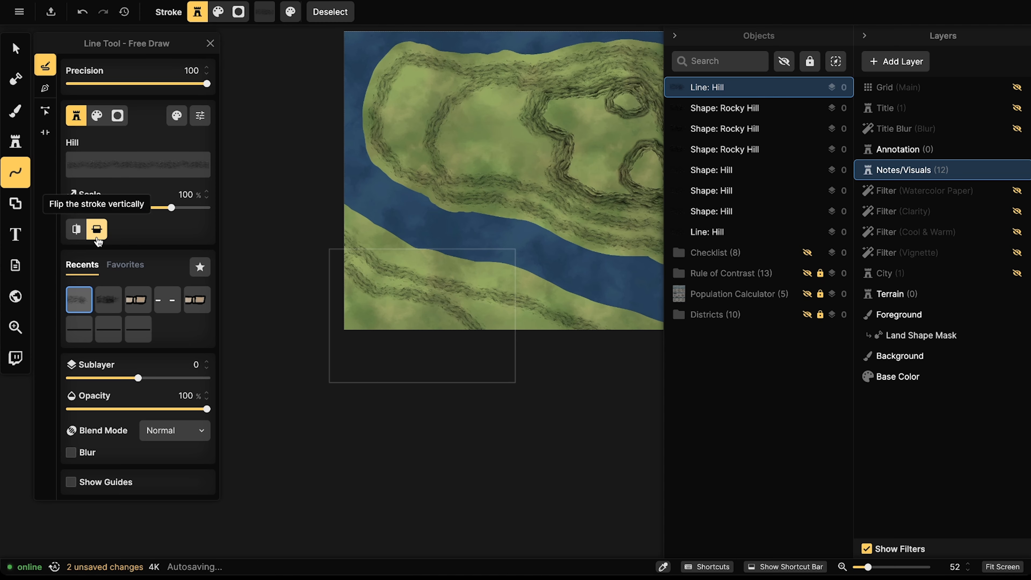
pyautogui.click(97, 231)
# Step: Draw a second Hill contour along the lower shore, then select the City layer
pyautogui.moveTo(340, 281)
pyautogui.mouseDown()
pyautogui.moveTo(358, 306)
pyautogui.moveTo(373, 382)
pyautogui.mouseUp()
pyautogui.press('Escape')
pyautogui.moveTo(568, 254); pyautogui.dragTo(459, 274)
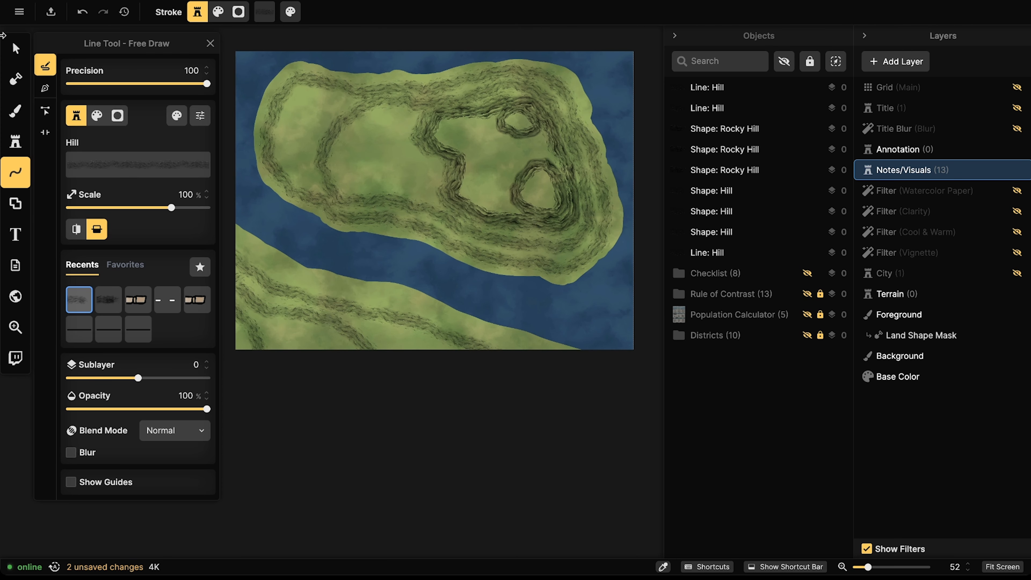
pyautogui.press('v')
pyautogui.scroll(-3, 465, 194)
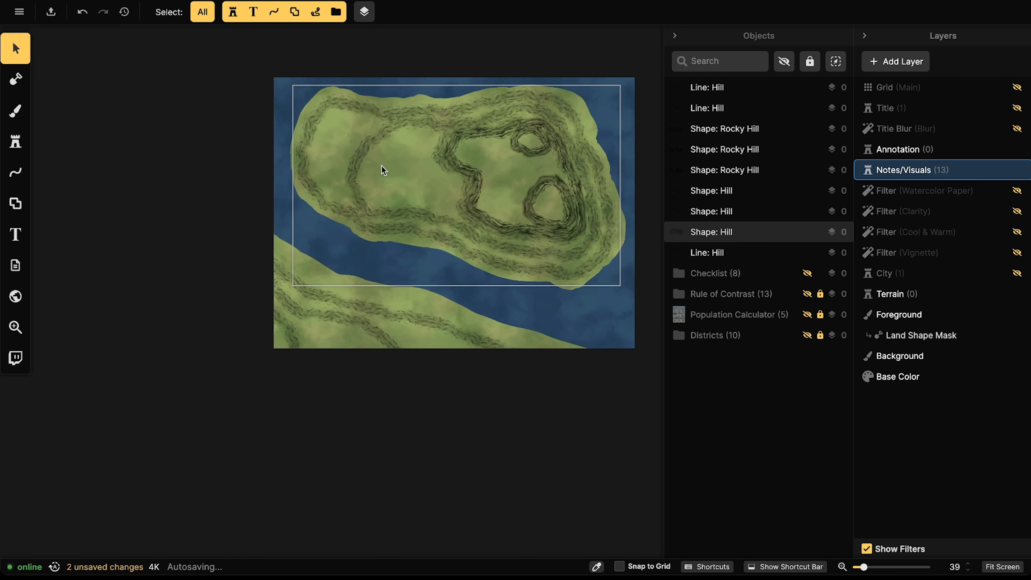
pyautogui.scroll(4, 380, 165)
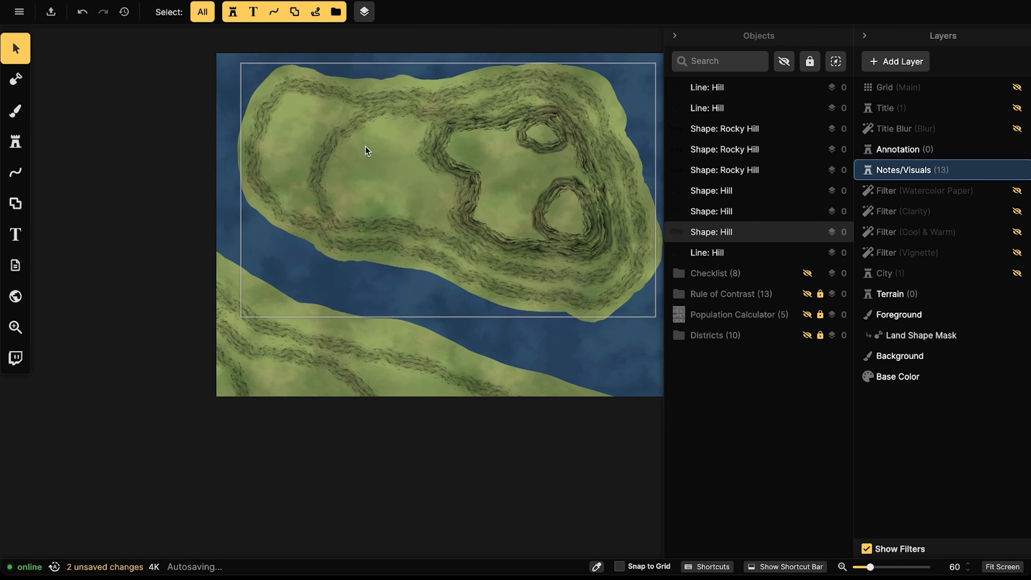
pyautogui.moveTo(283, 153); pyautogui.dragTo(367, 154)
pyautogui.moveTo(534, 138); pyautogui.dragTo(478, 144)
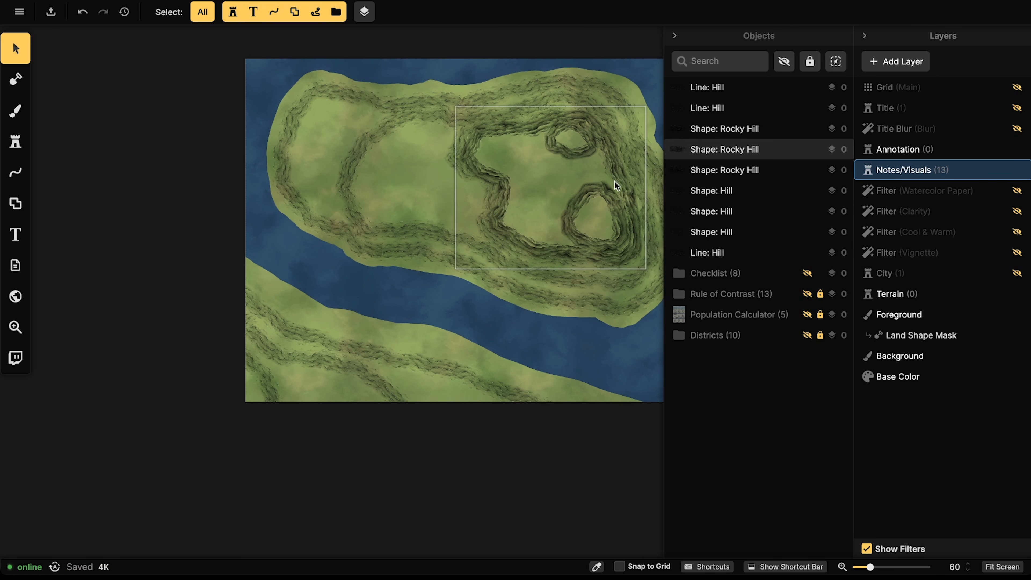
pyautogui.scroll(-1, 492, 208)
pyautogui.moveTo(492, 208); pyautogui.dragTo(499, 130)
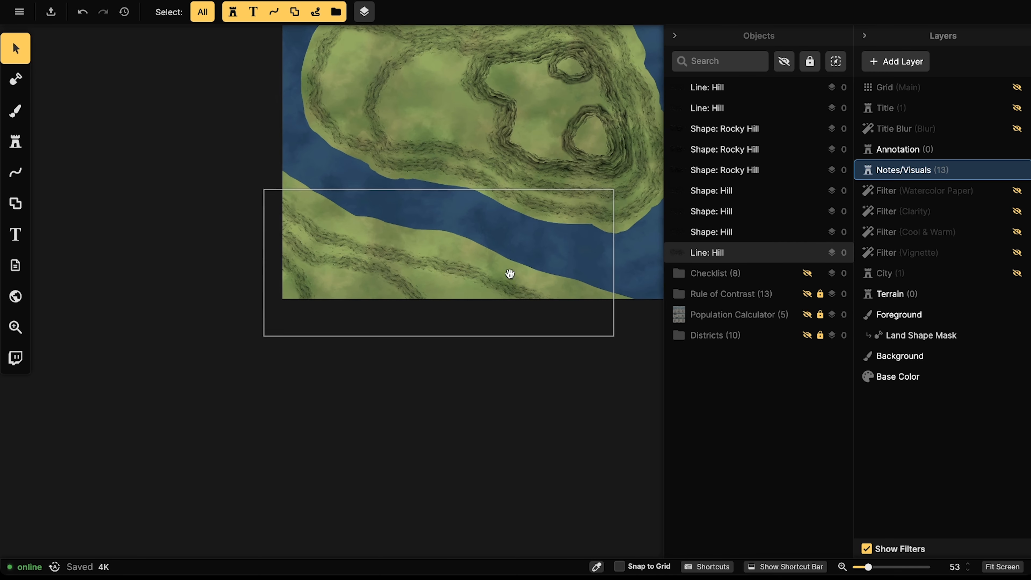
pyautogui.scroll(-1, 481, 182)
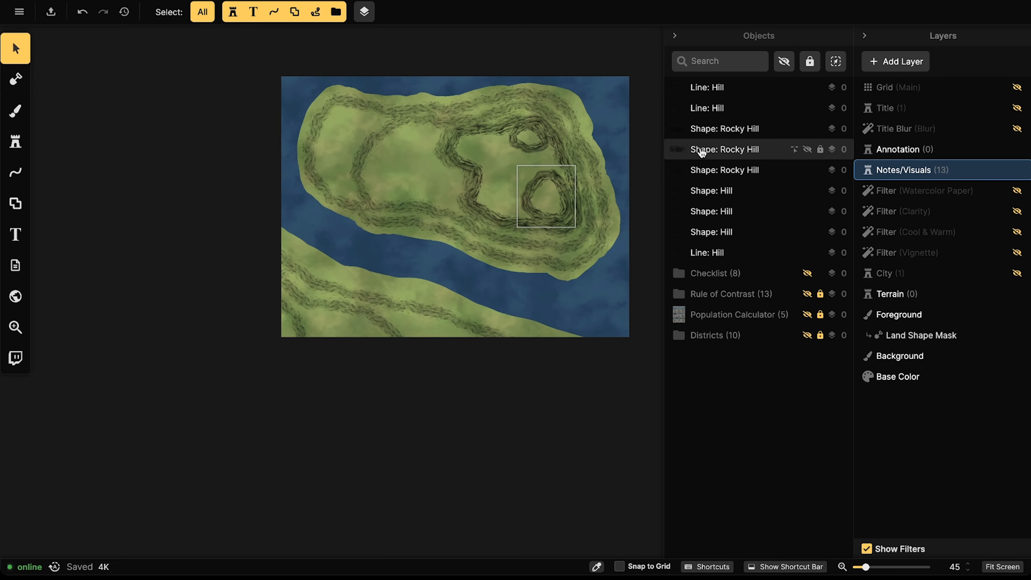
pyautogui.click(900, 273)
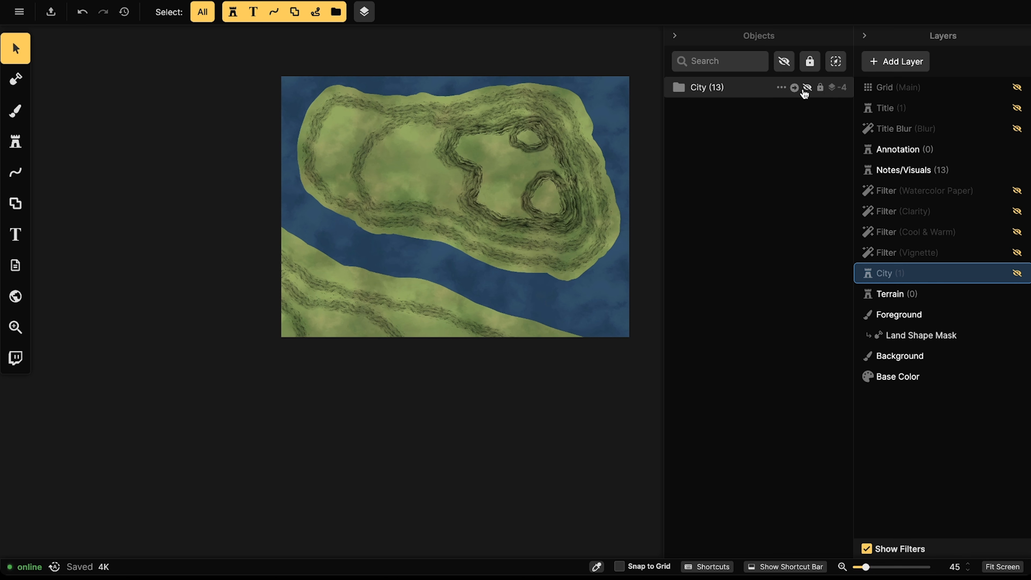
# Step: Show the City layer and trial-scale the city map group, then undo the resize
pyautogui.click(1016, 273)
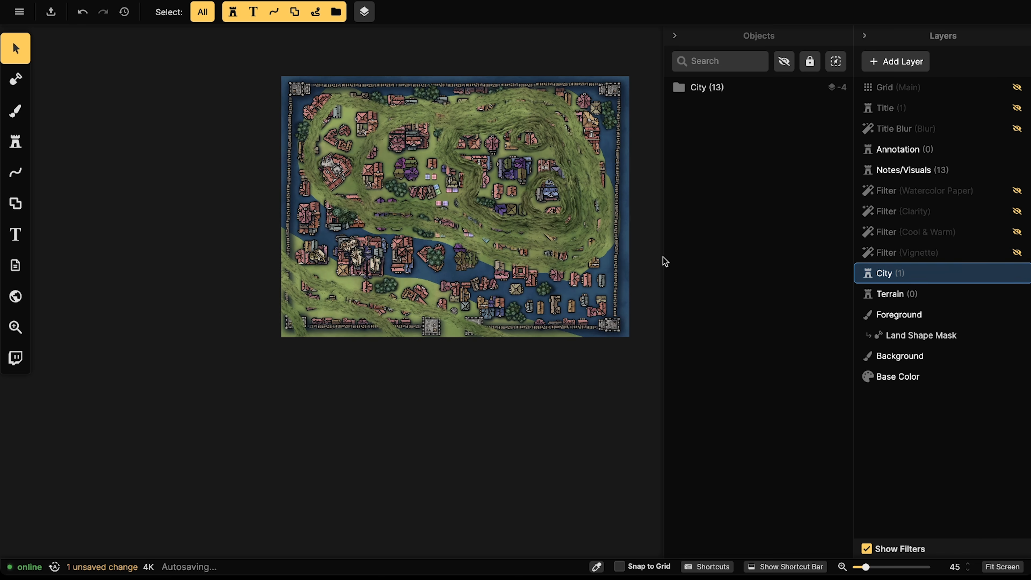
pyautogui.click(713, 89)
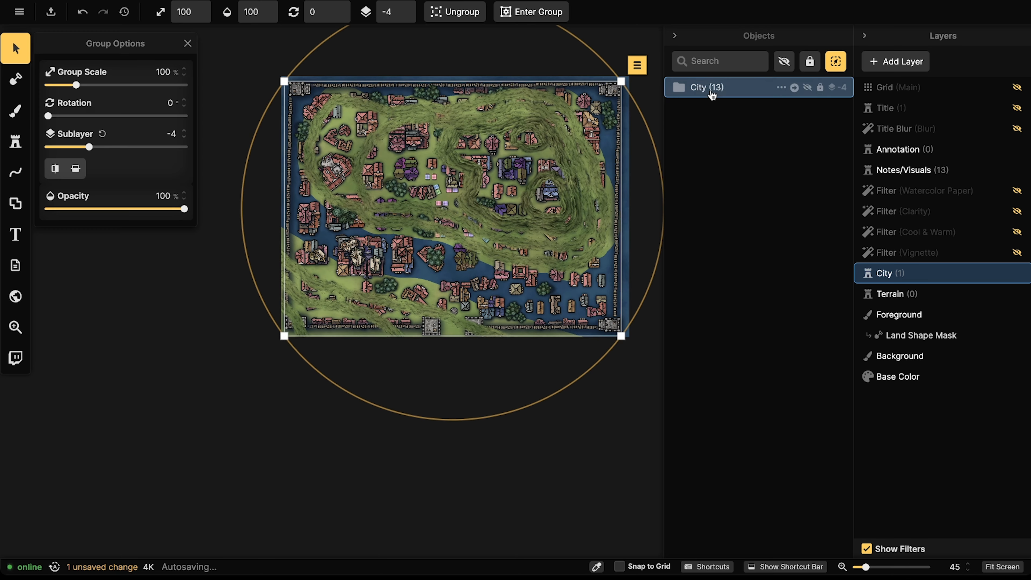
pyautogui.moveTo(607, 325); pyautogui.dragTo(557, 247)
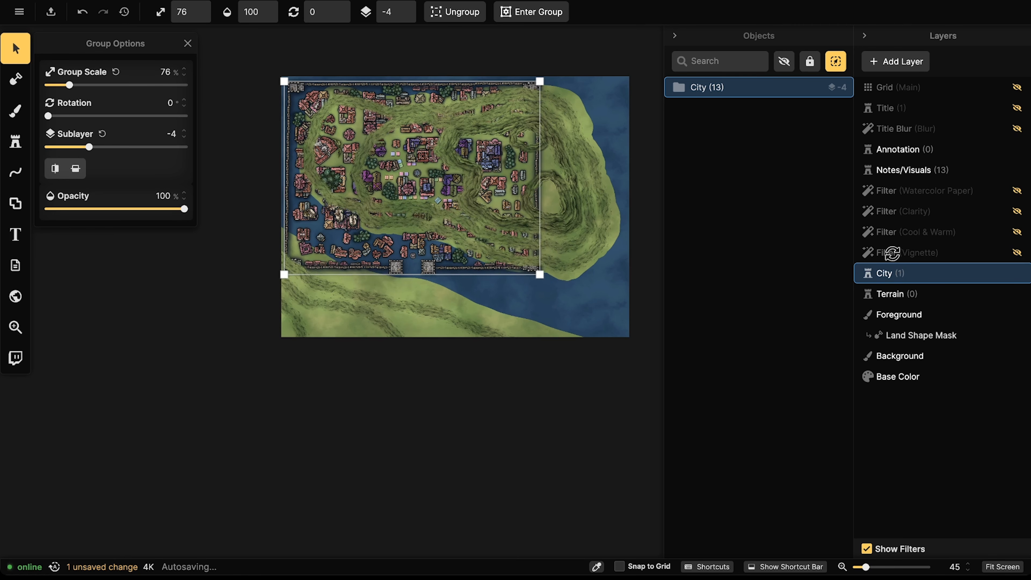
pyautogui.click(901, 295)
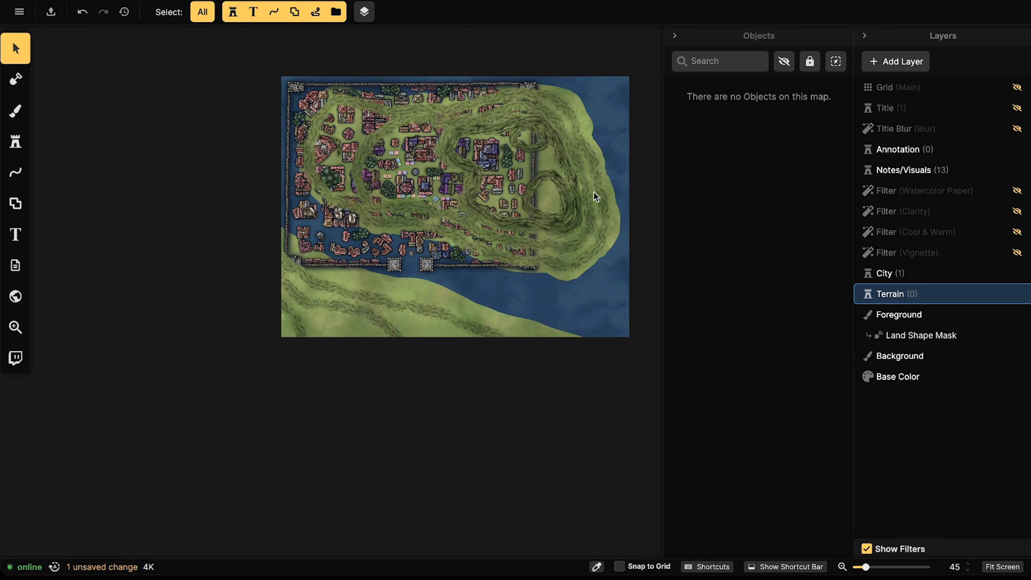
pyautogui.click(898, 279)
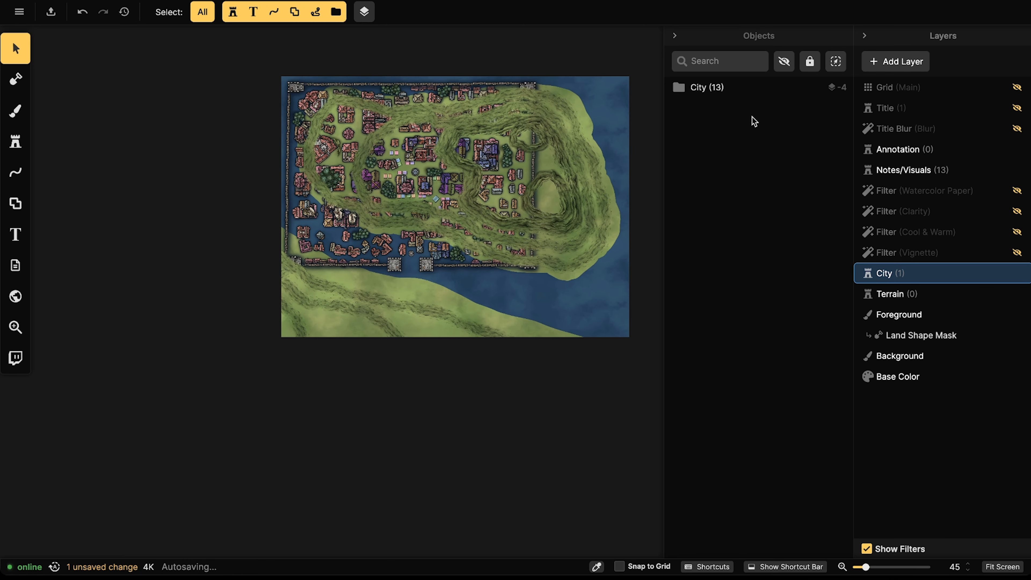
pyautogui.hotkey('ctrl', 'z')
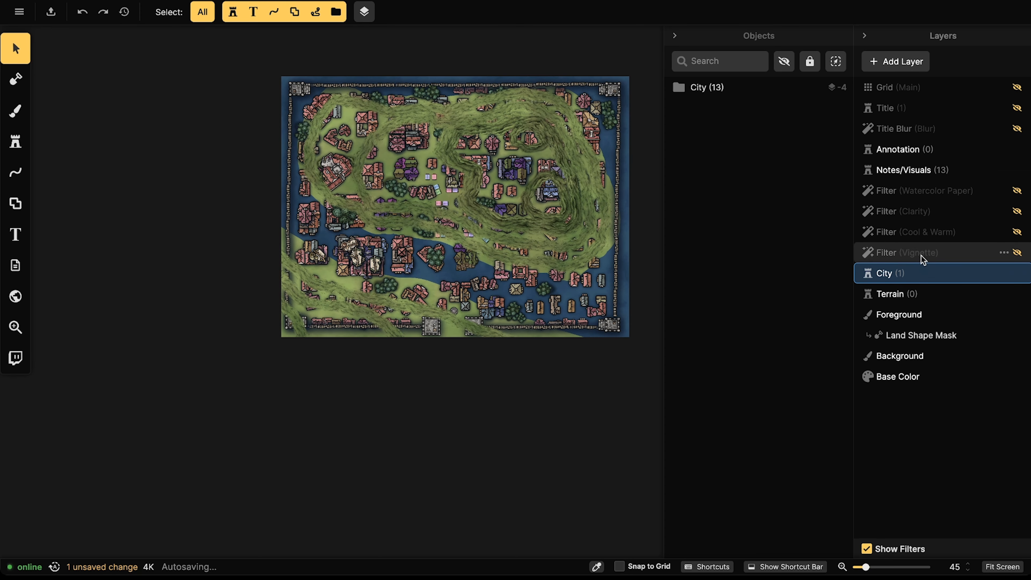
# Step: Select the Notes/Visuals layer, which holds the nine hill objects
pyautogui.click(911, 294)
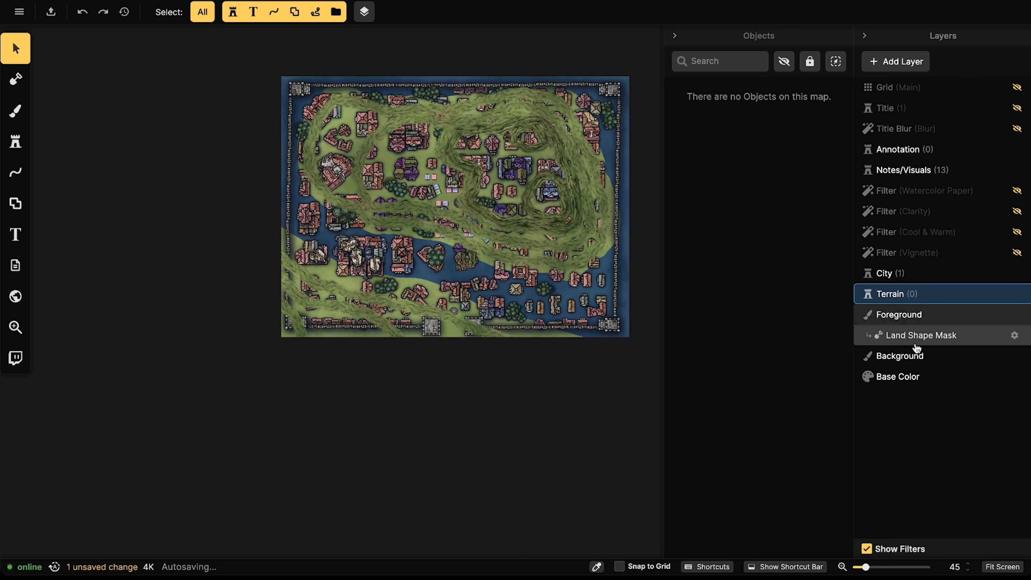
pyautogui.click(910, 274)
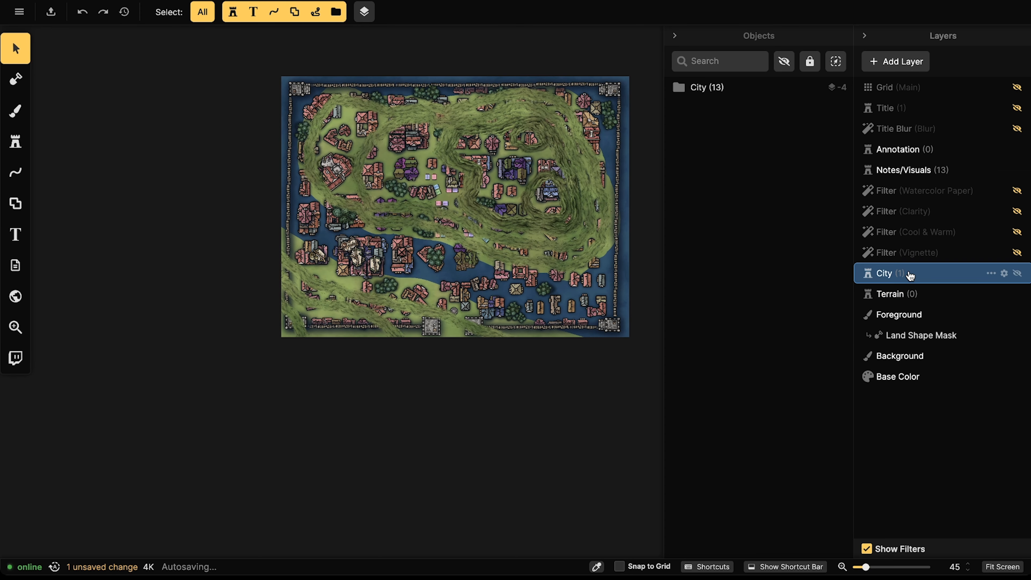
pyautogui.click(714, 88)
pyautogui.press('Escape')
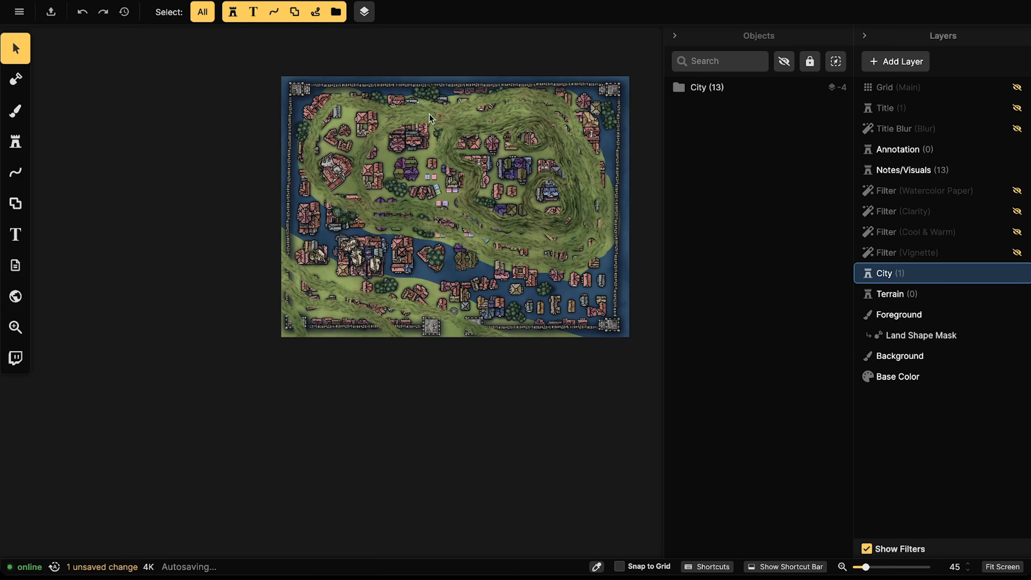
pyautogui.click(892, 134)
pyautogui.click(891, 149)
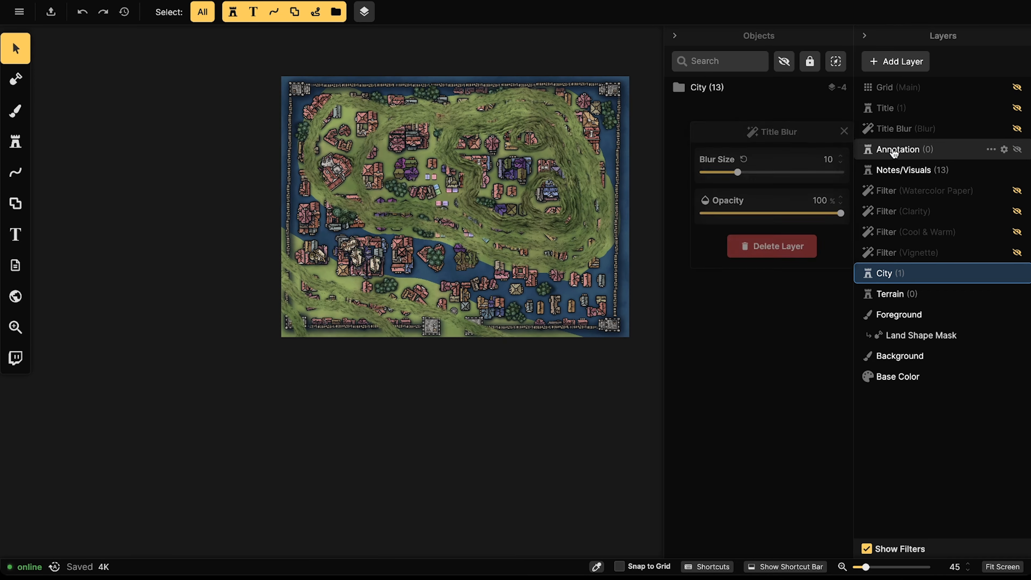
pyautogui.click(885, 169)
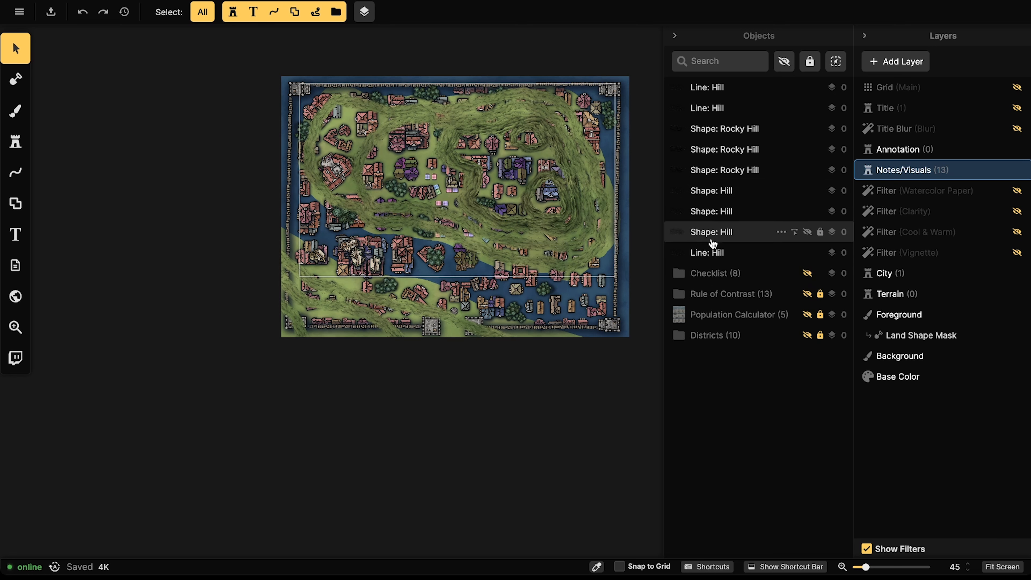
# Step: Select all nine hill objects and move them to the Terrain layer
pyautogui.click(715, 251)
pyautogui.keyDown('shift'); pyautogui.click(716, 90); pyautogui.keyUp('shift')
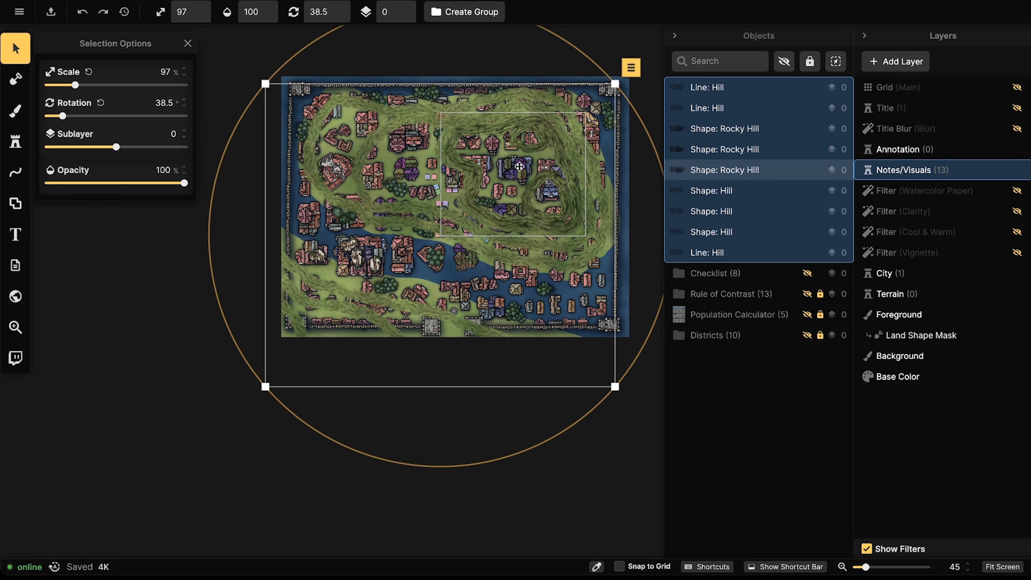
pyautogui.rightClick(882, 174)
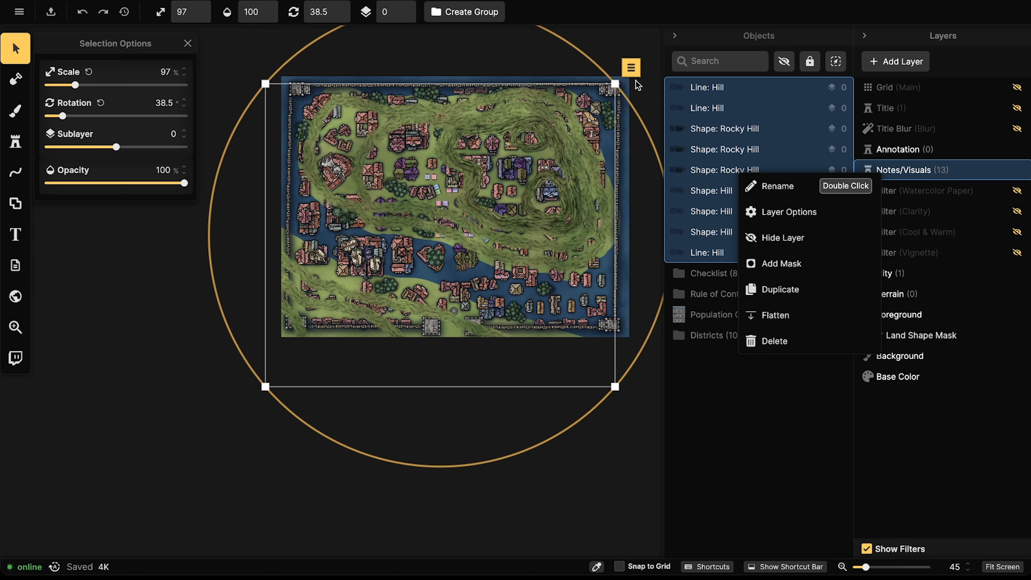
pyautogui.click(632, 68)
pyautogui.click(631, 68)
pyautogui.moveTo(668, 321)
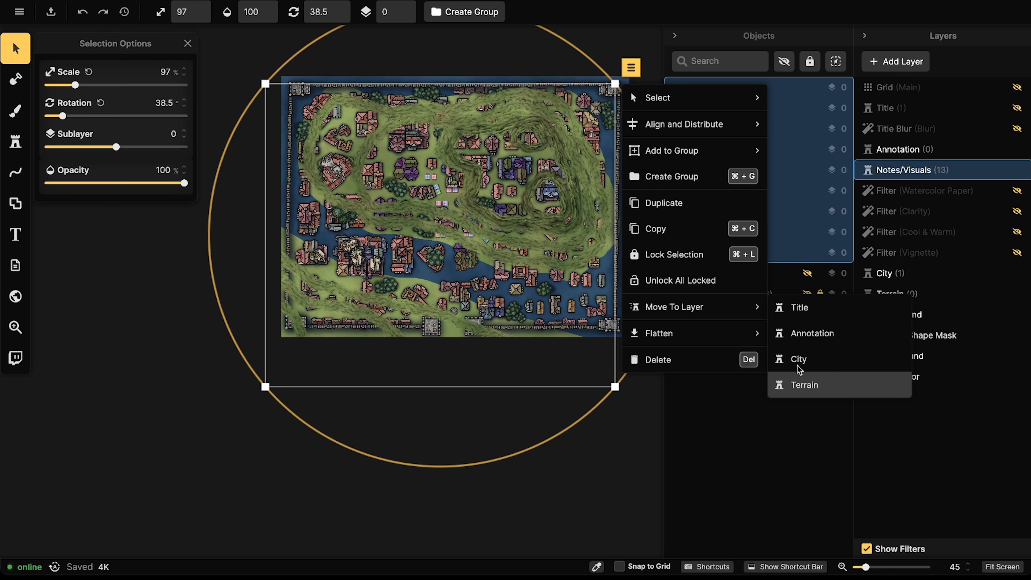
pyautogui.click(802, 384)
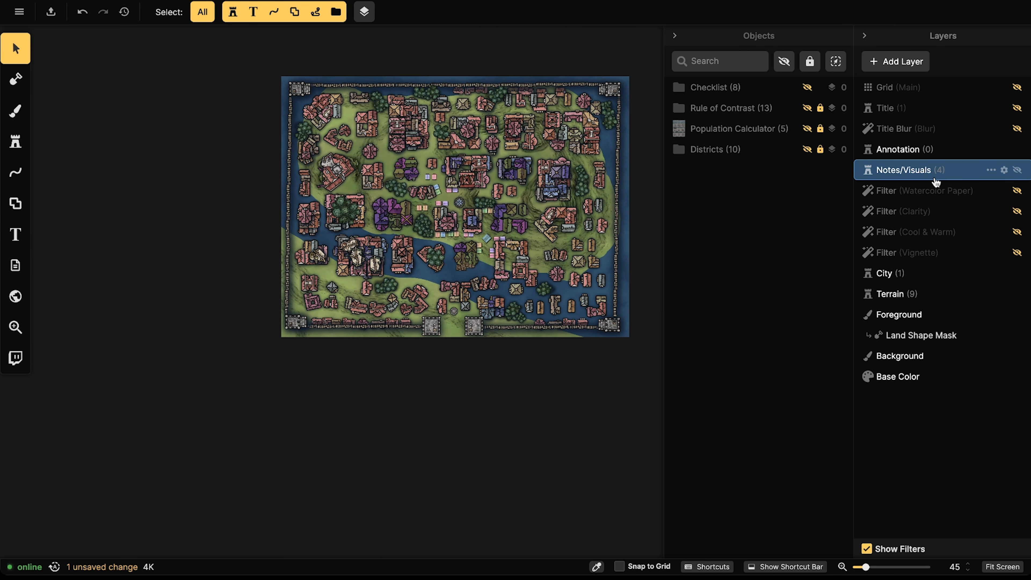
# Step: Select the City group on the City layer and shrink it to 29%
pyautogui.click(904, 278)
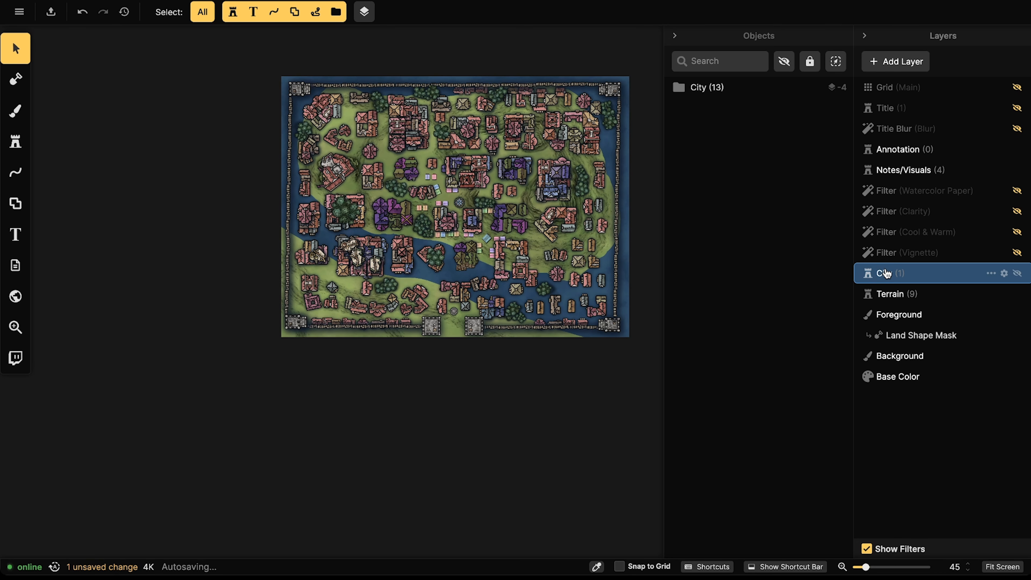
pyautogui.click(711, 89)
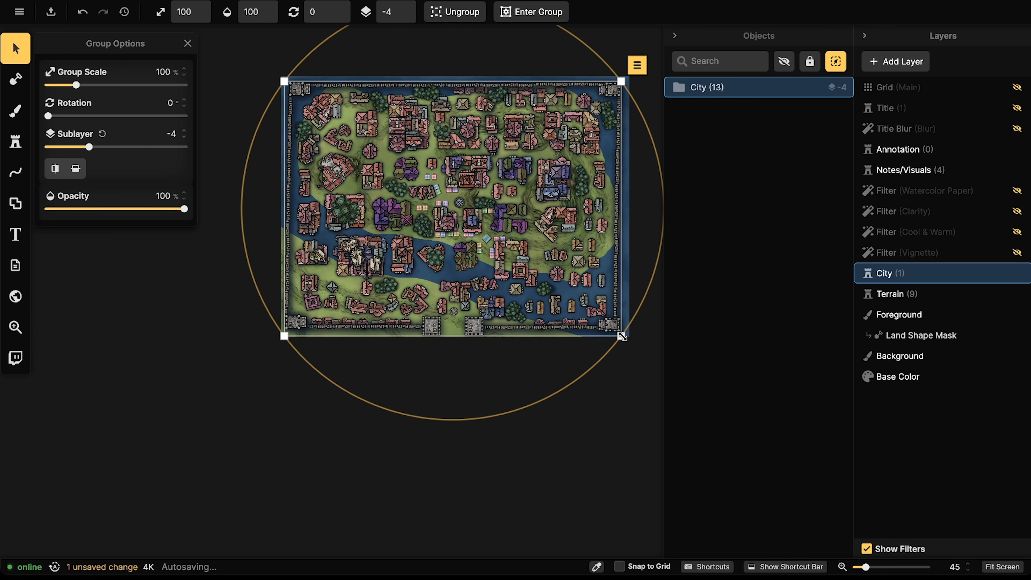
pyautogui.moveTo(622, 336); pyautogui.dragTo(383, 155)
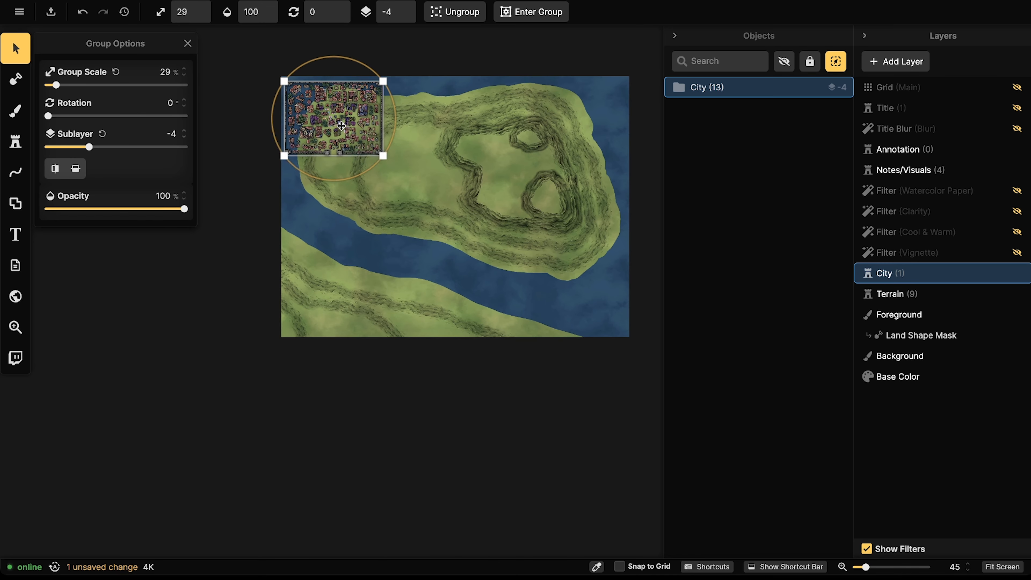
# Step: Position the city map unrotated on the eastern hilltop inside the inner ring
pyautogui.moveTo(341, 126); pyautogui.dragTo(533, 194)
pyautogui.scroll(5, 518, 169)
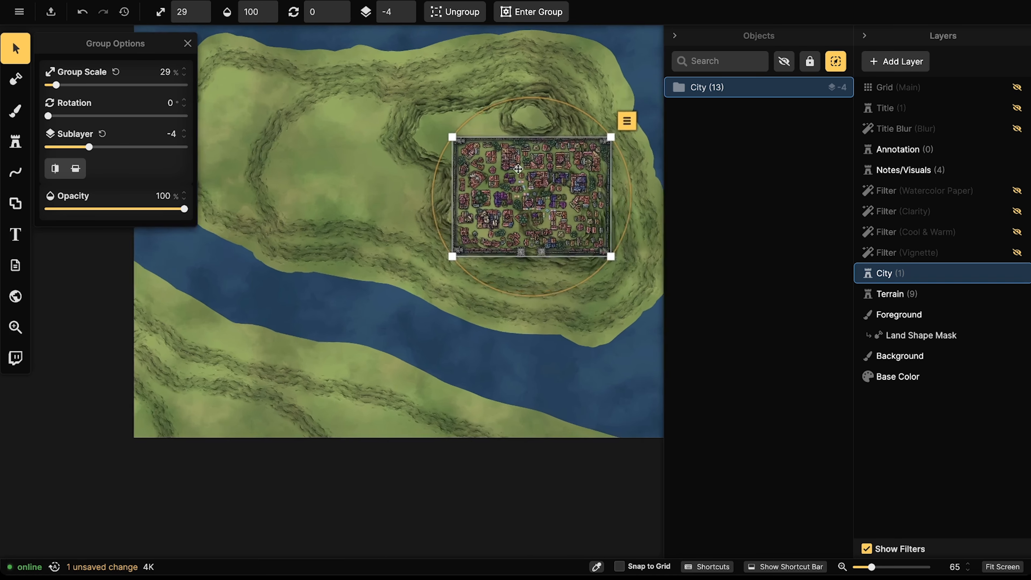
pyautogui.scroll(3, 518, 168)
pyautogui.scroll(3, 517, 175)
pyautogui.moveTo(516, 176); pyautogui.dragTo(487, 147)
pyautogui.scroll(-15, 483, 151)
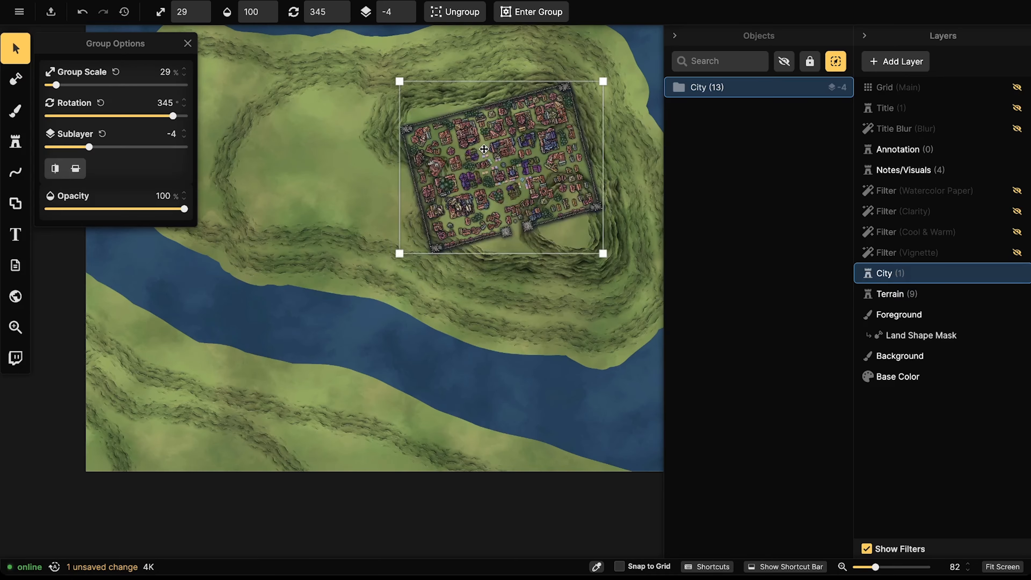
pyautogui.scroll(-2, 483, 150)
pyautogui.scroll(-4, 477, 152)
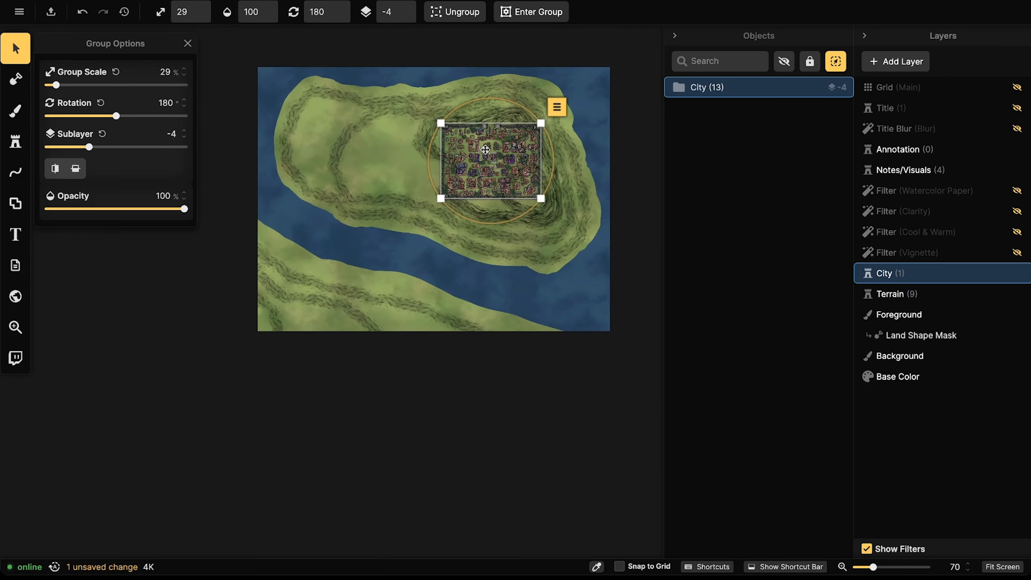
pyautogui.scroll(-6, 483, 145)
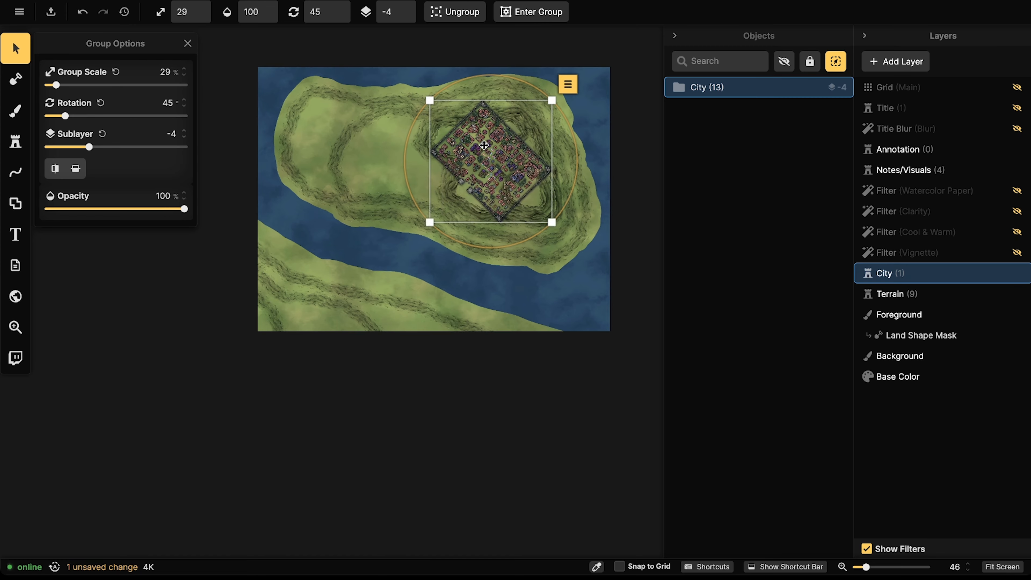
pyautogui.scroll(4, 483, 145)
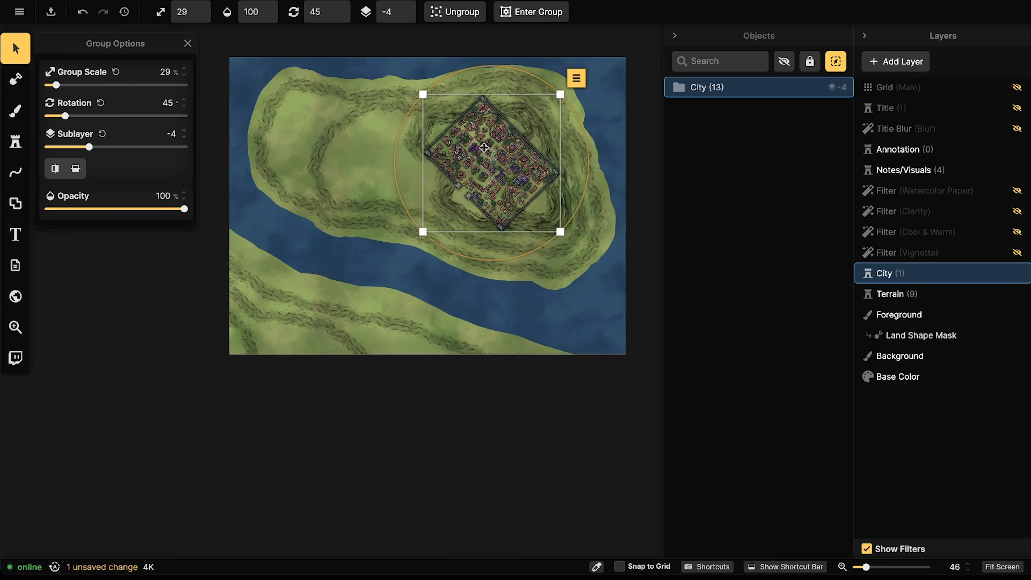
pyautogui.scroll(8, 490, 148)
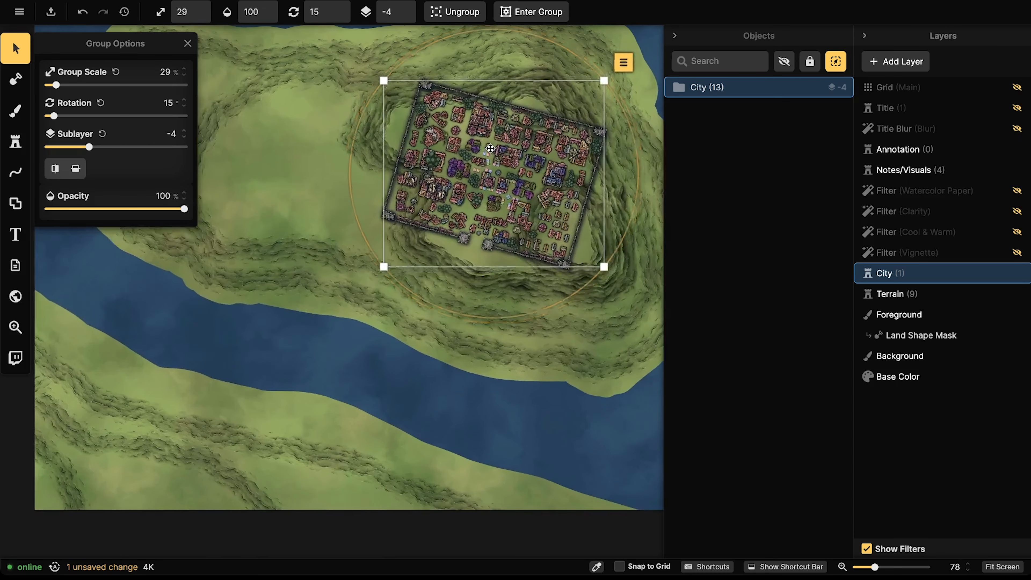
pyautogui.scroll(2, 490, 149)
pyautogui.scroll(2, 490, 148)
pyautogui.scroll(-17, 491, 149)
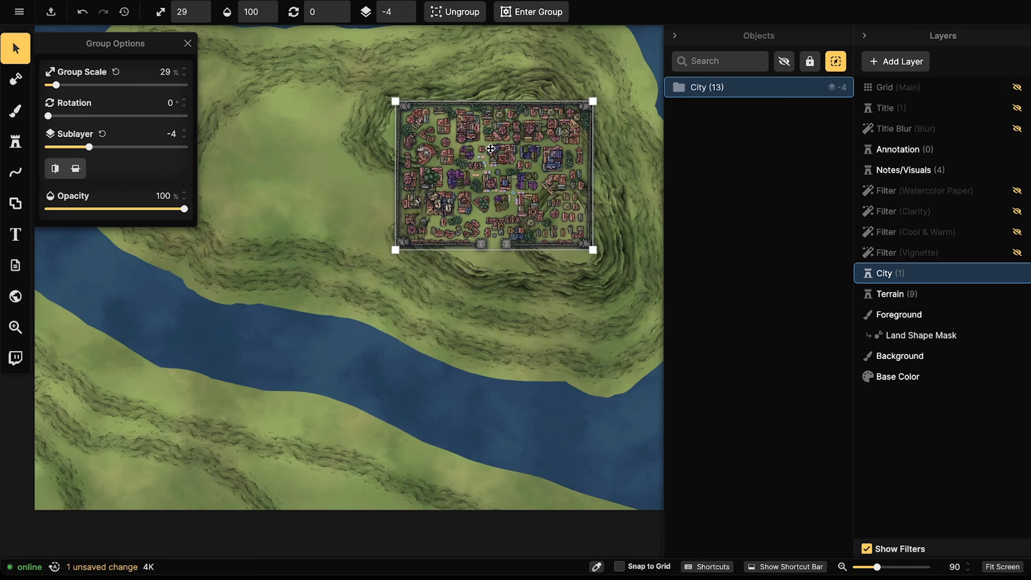
pyautogui.scroll(7, 490, 149)
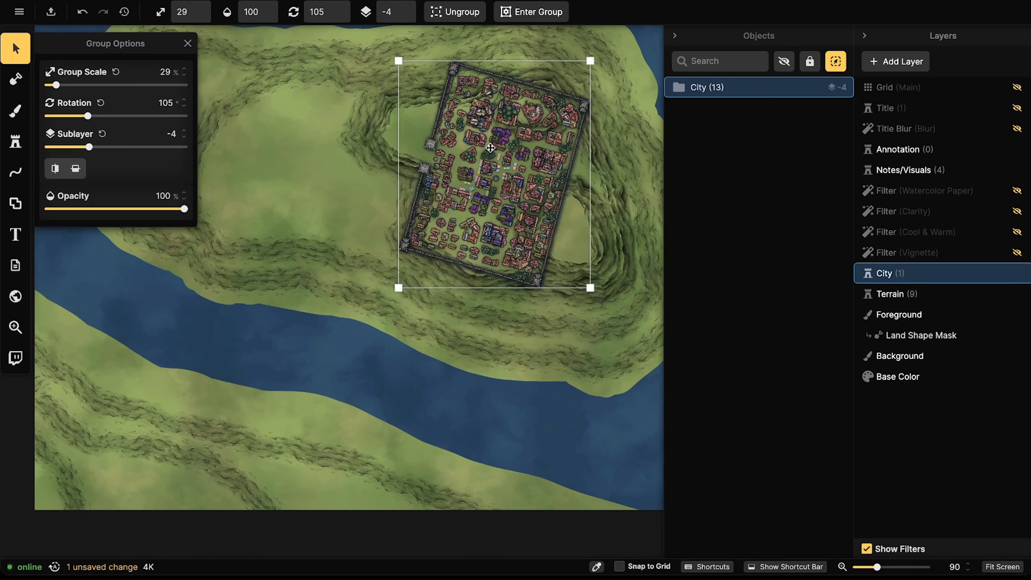
pyautogui.scroll(-1, 492, 148)
pyautogui.scroll(6, 492, 147)
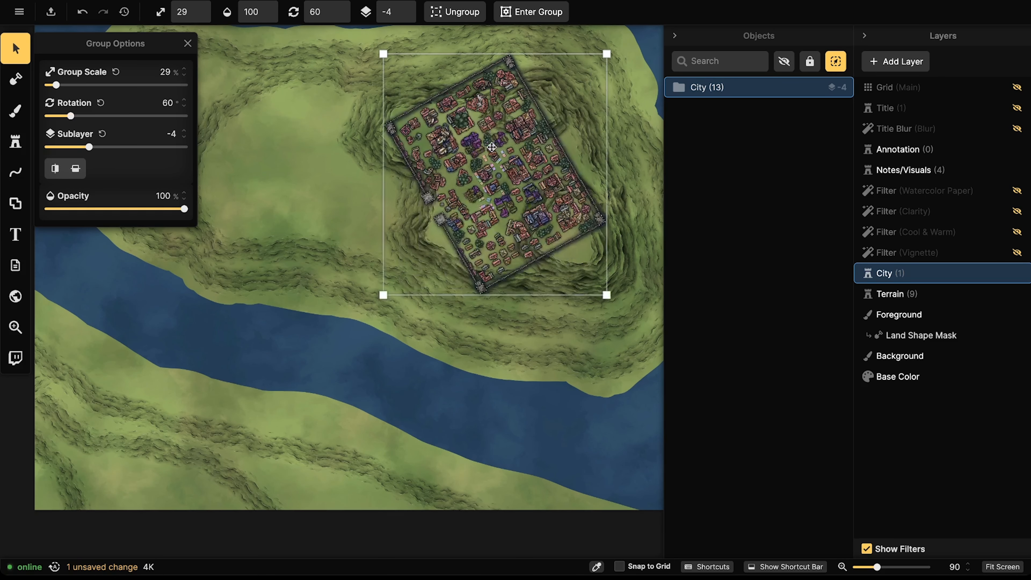
pyautogui.scroll(-3, 491, 147)
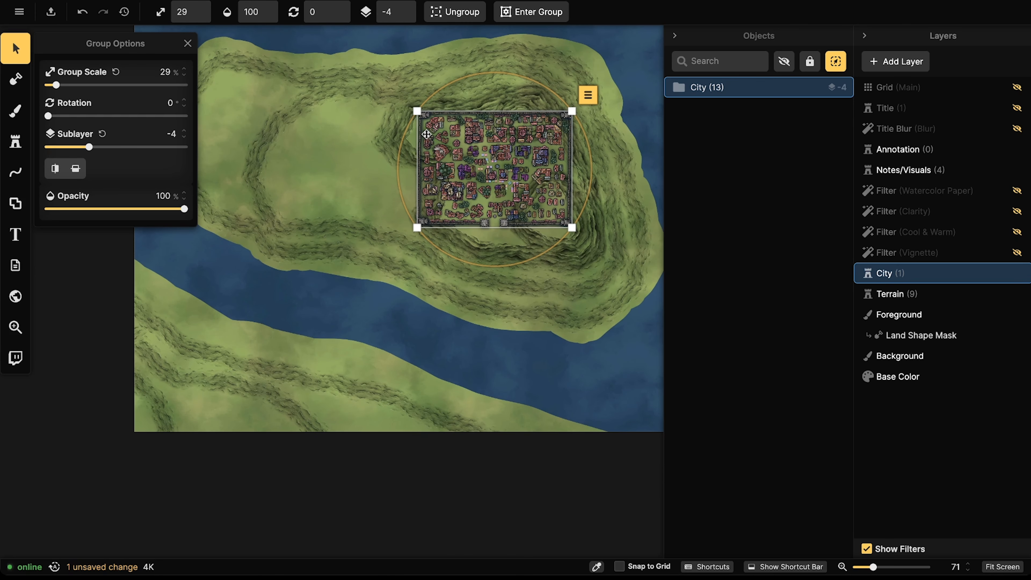
pyautogui.click(219, 67)
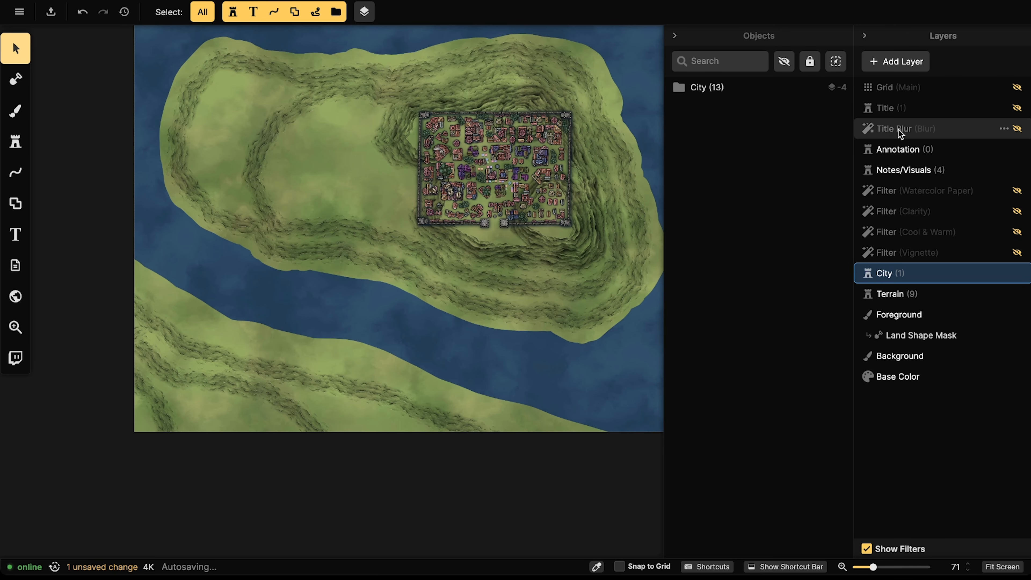
# Step: On the Terrain layer, flip one hill contour's stroke vertically
pyautogui.click(893, 294)
pyautogui.click(196, 94)
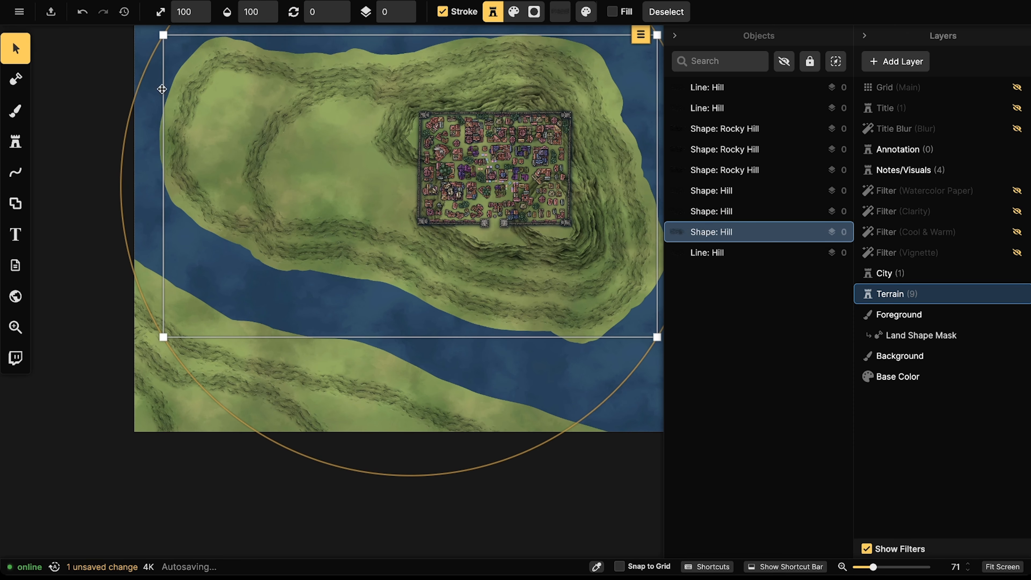
pyautogui.click(15, 49)
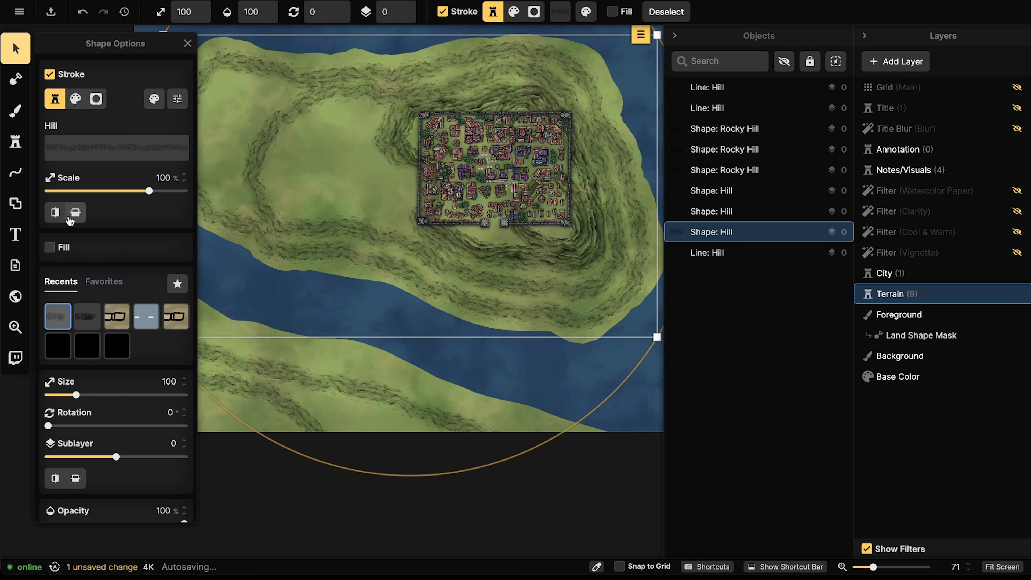
pyautogui.click(76, 213)
pyautogui.click(282, 430)
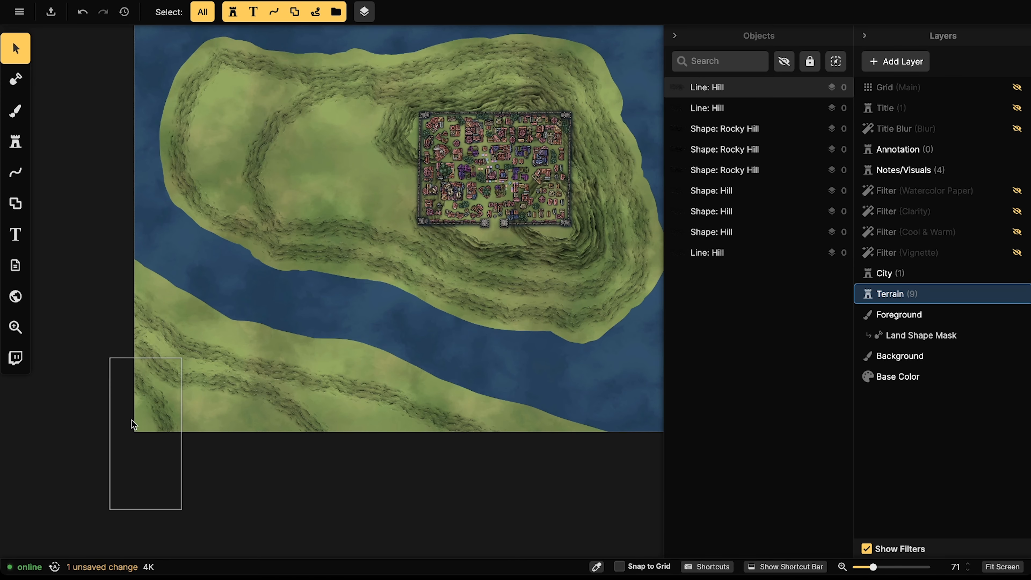
# Step: Remove vertical flip from the lower-left hill line and flip the hill line below the river
pyautogui.click(163, 412)
pyautogui.click(77, 193)
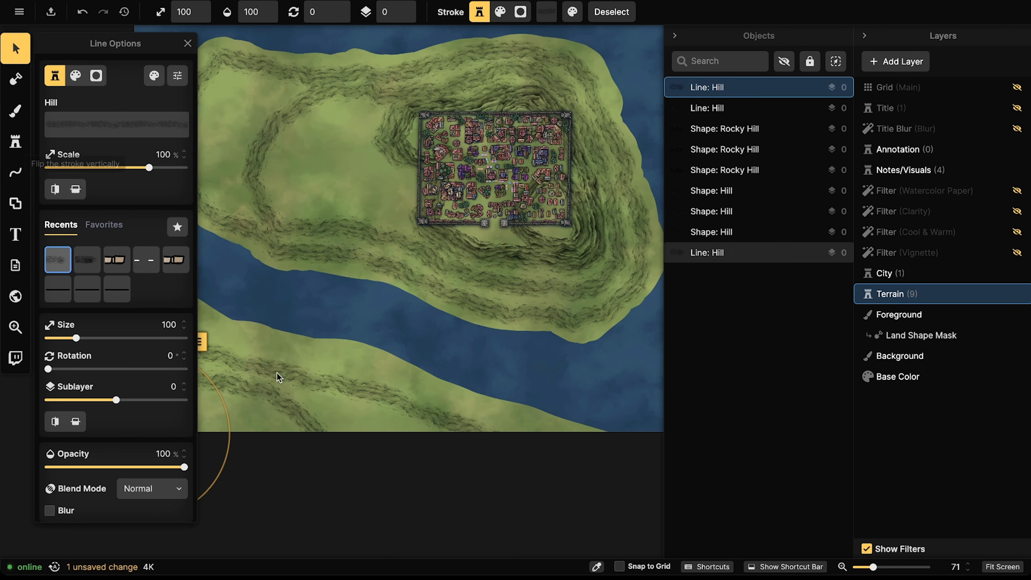
pyautogui.click(278, 376)
pyautogui.scroll(5, 507, 264)
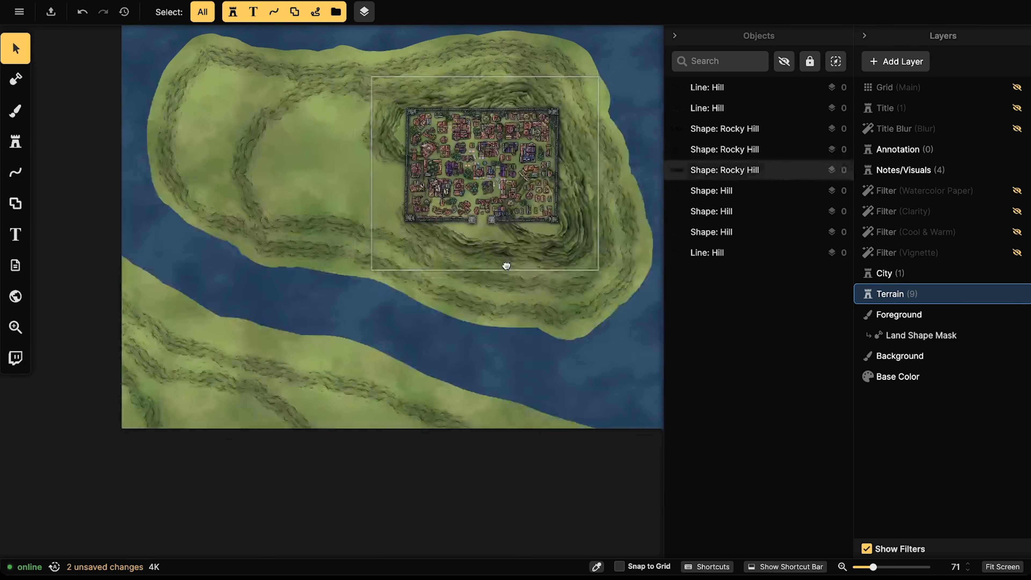
pyautogui.scroll(3, 260, 399)
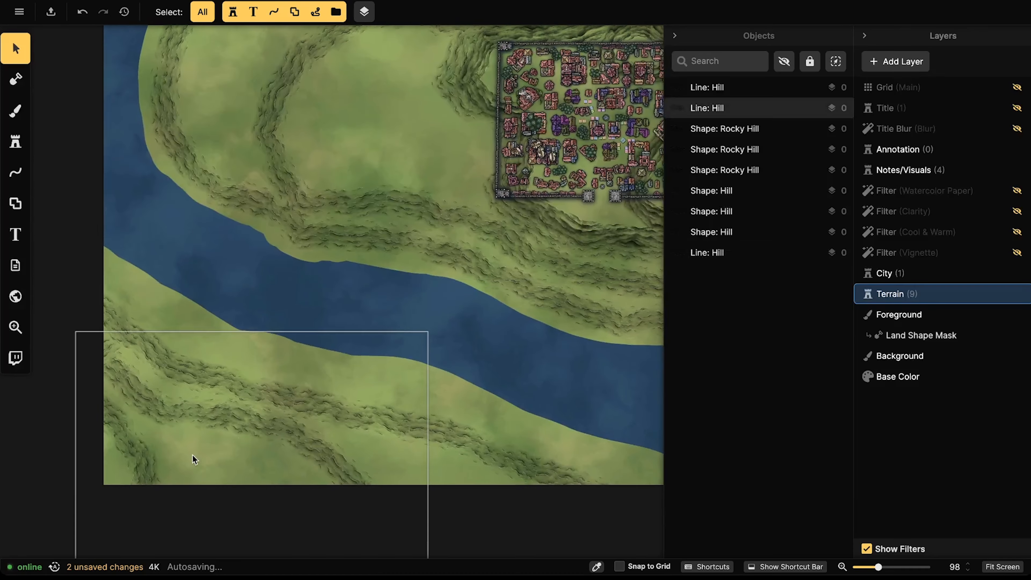
pyautogui.click(190, 456)
pyautogui.click(76, 194)
pyautogui.click(295, 212)
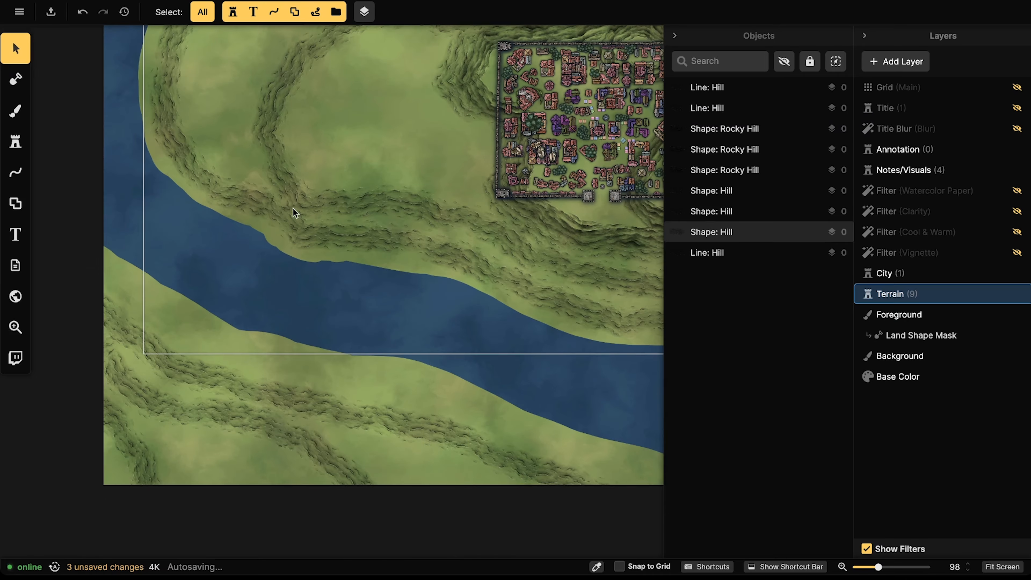
# Step: Hide the City layer covering the hilltop
pyautogui.moveTo(322, 212); pyautogui.dragTo(268, 346)
pyautogui.moveTo(263, 228); pyautogui.dragTo(104, 240)
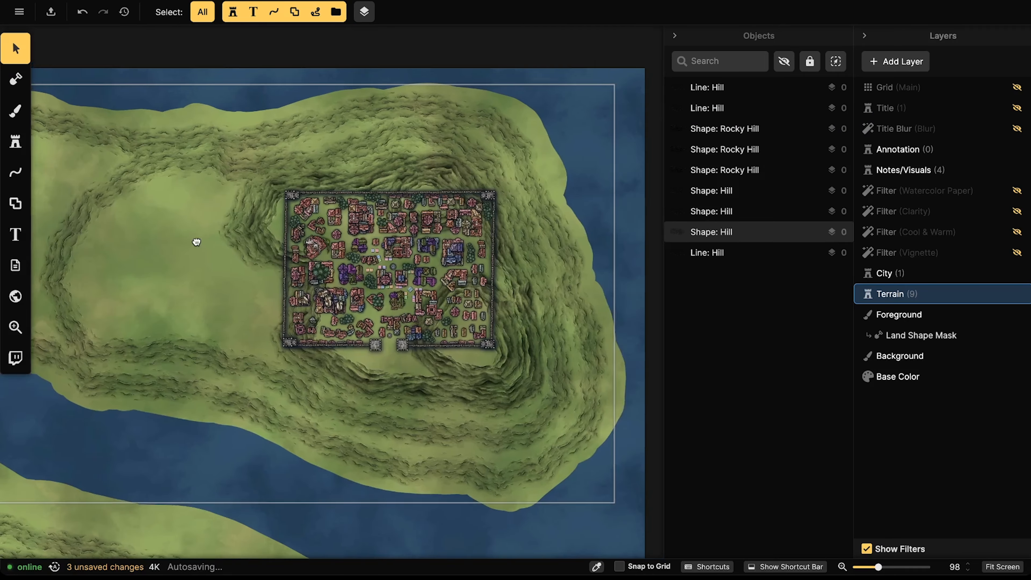
pyautogui.click(887, 272)
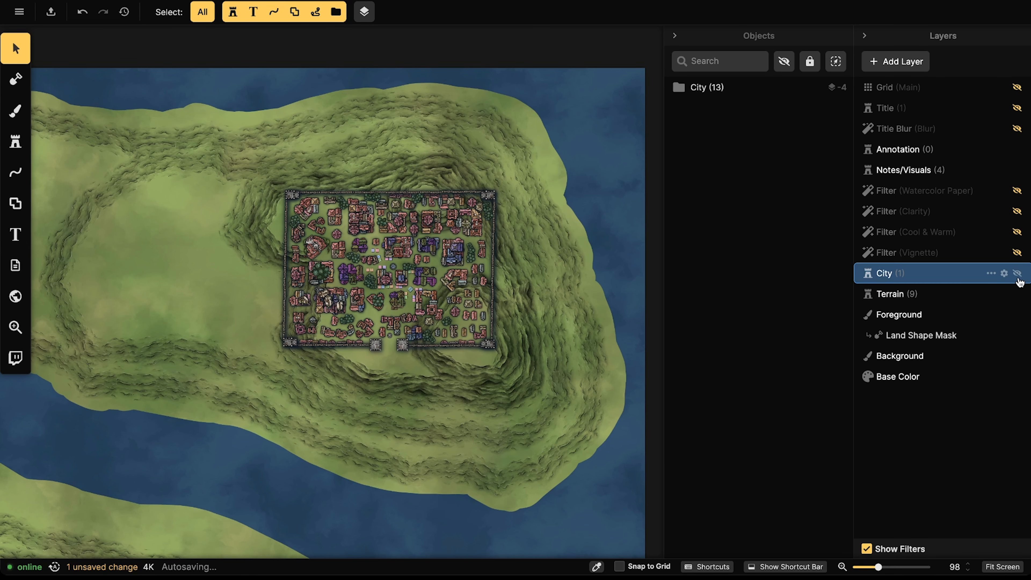
pyautogui.click(1017, 273)
# Step: Unhide the Checklist graphic on the Notes/Visuals layer so it shows over the map
pyautogui.scroll(-2, 387, 260)
pyautogui.scroll(-3, 323, 259)
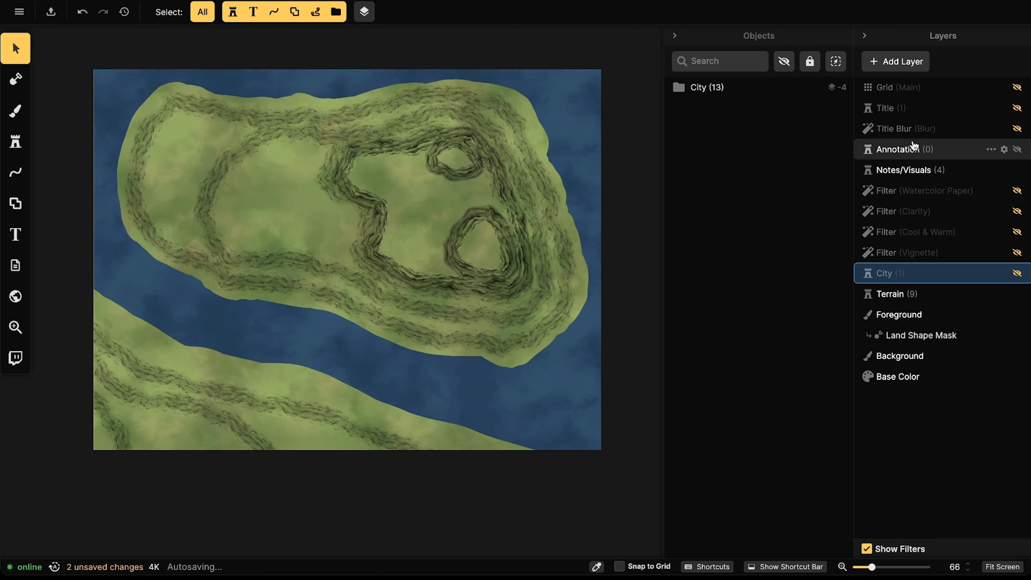
pyautogui.click(889, 171)
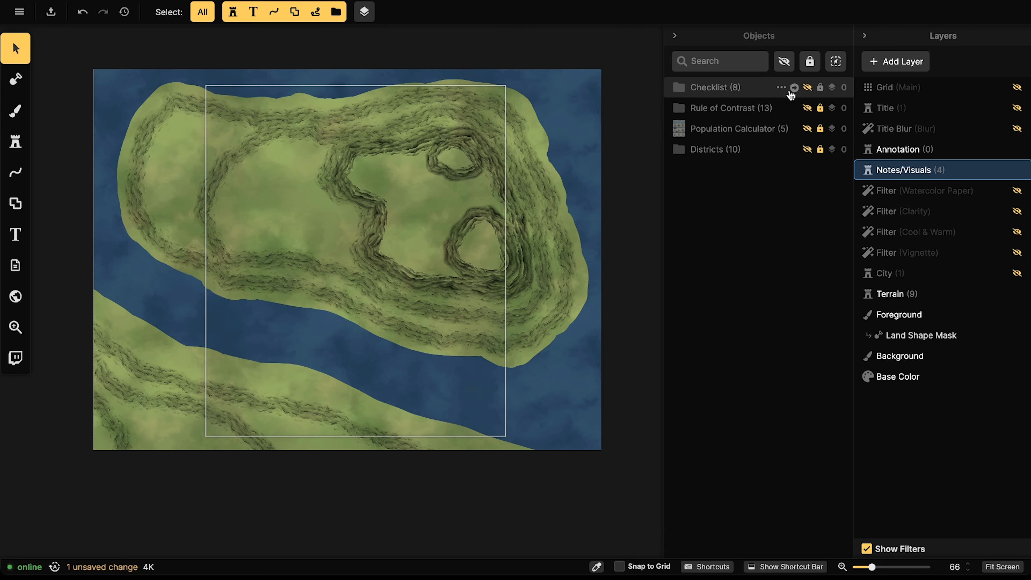
pyautogui.click(807, 87)
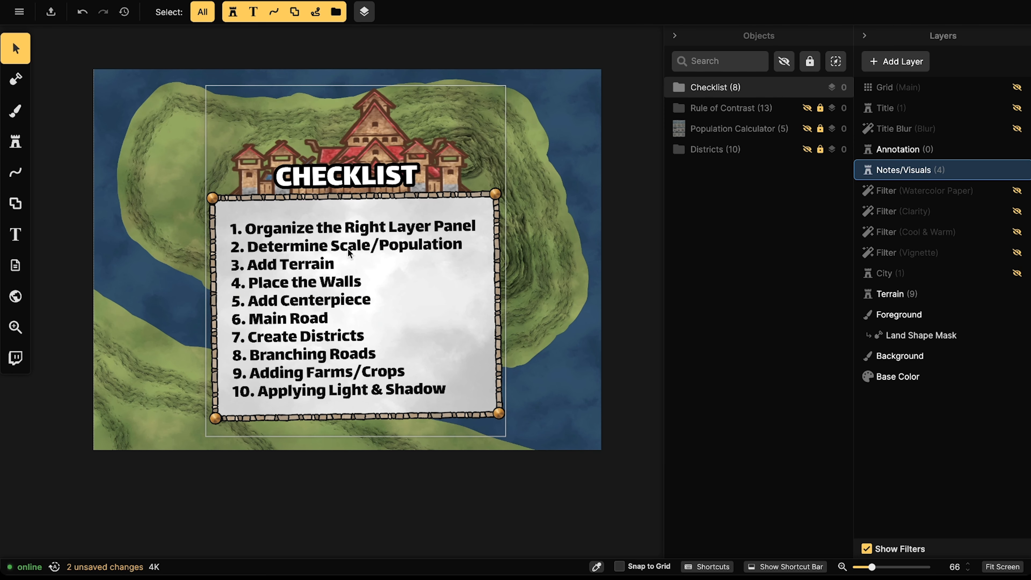
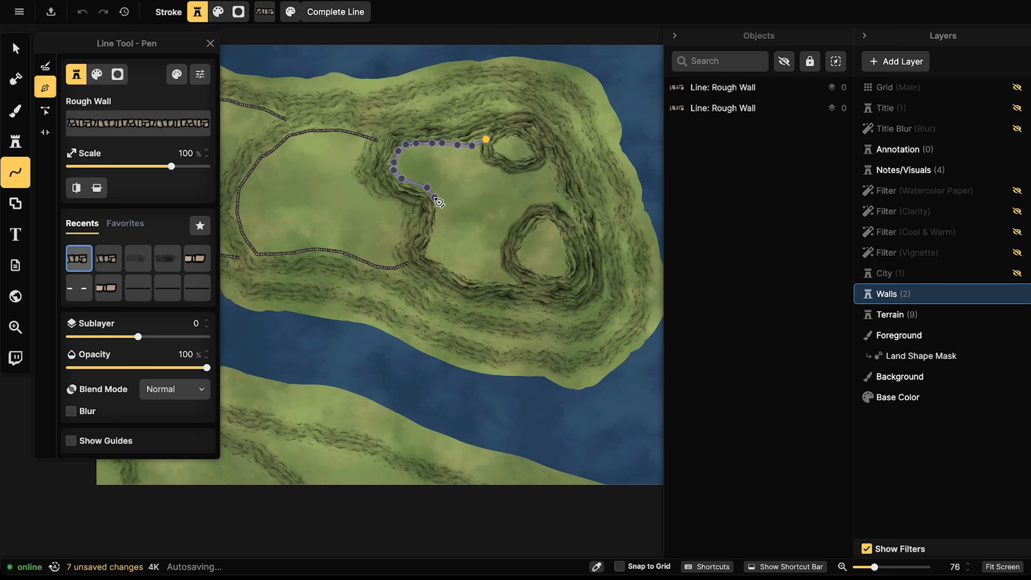
# Step: Finish the plateau-edge wall and add a fourth Rough Wall line along the smaller hill
pyautogui.moveTo(439, 210); pyautogui.dragTo(436, 224)
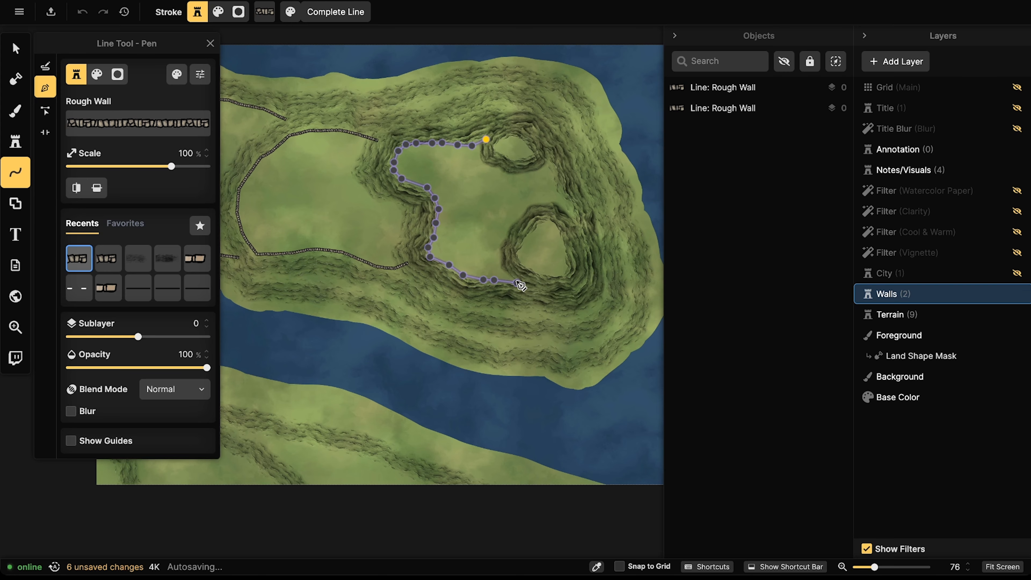
pyautogui.press('Return')
pyautogui.click(547, 162)
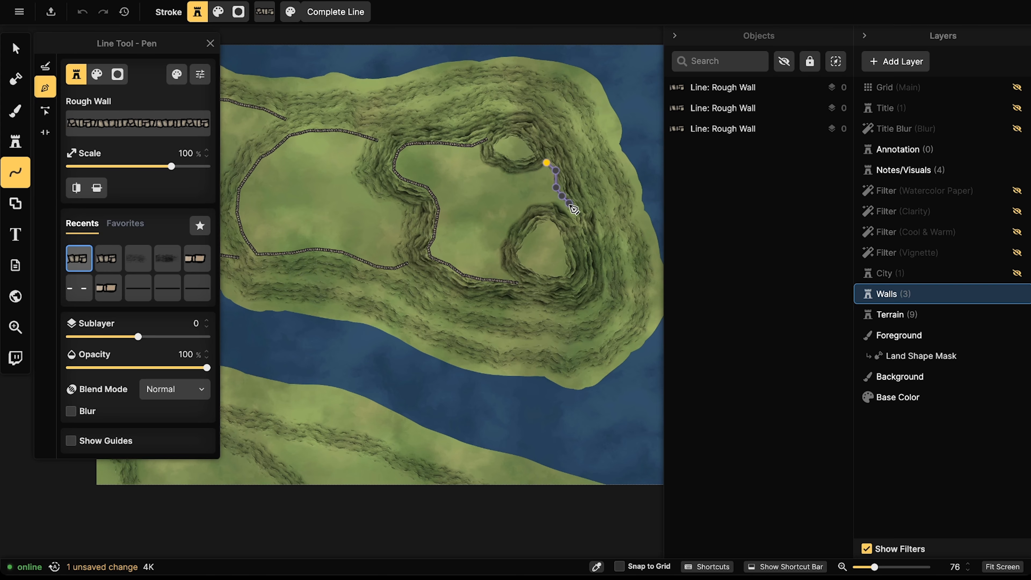
pyautogui.press('Return')
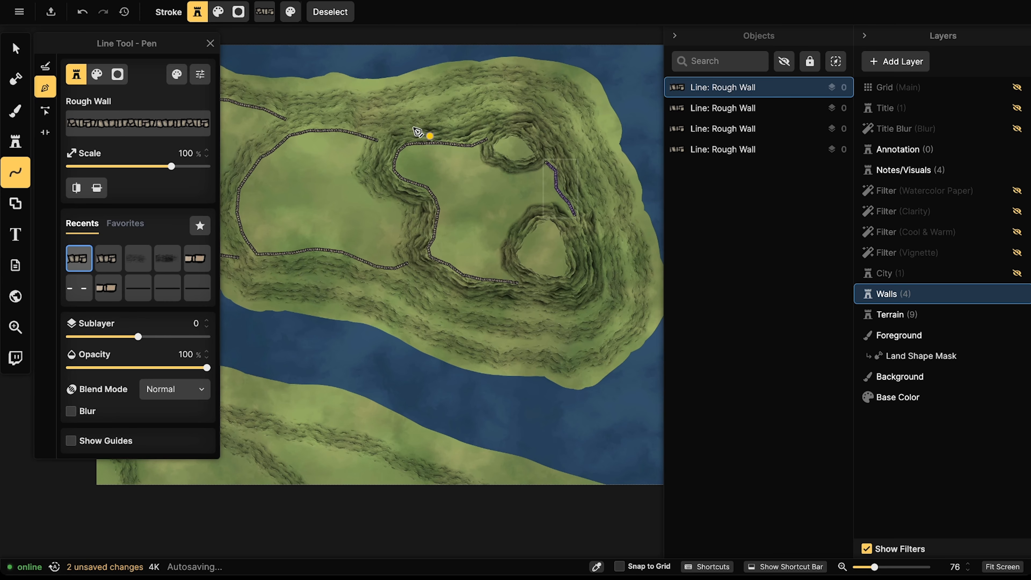
pyautogui.press('Escape')
pyautogui.hscroll(-3, 435, 152)
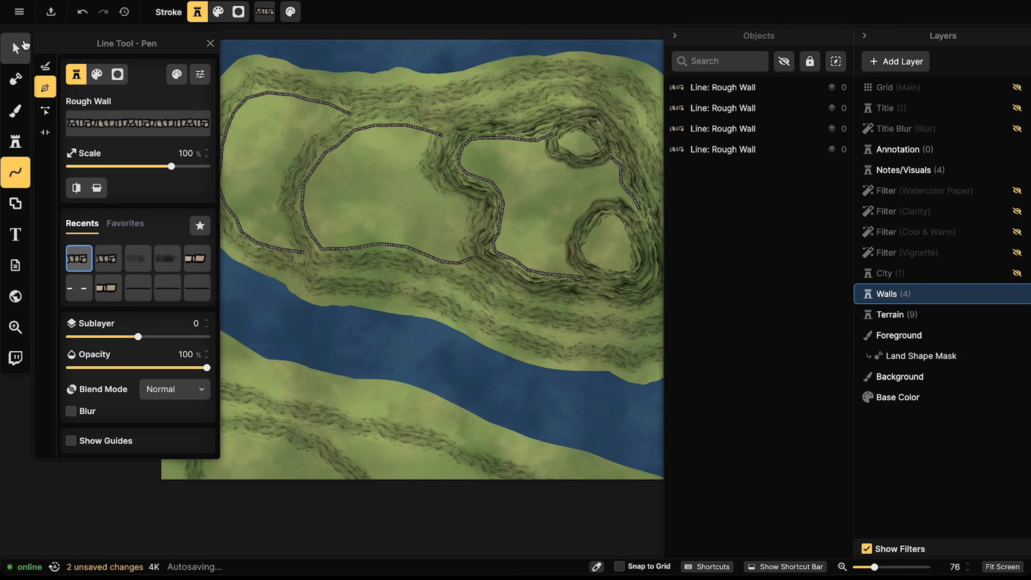
pyautogui.click(15, 47)
pyautogui.scroll(-3, 270, 158)
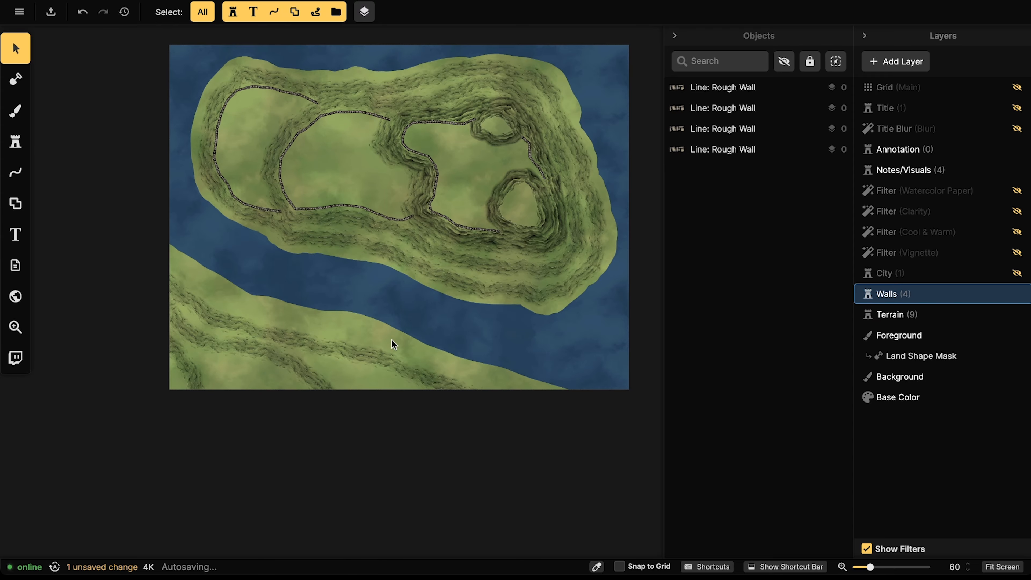
pyautogui.scroll(3, 238, 96)
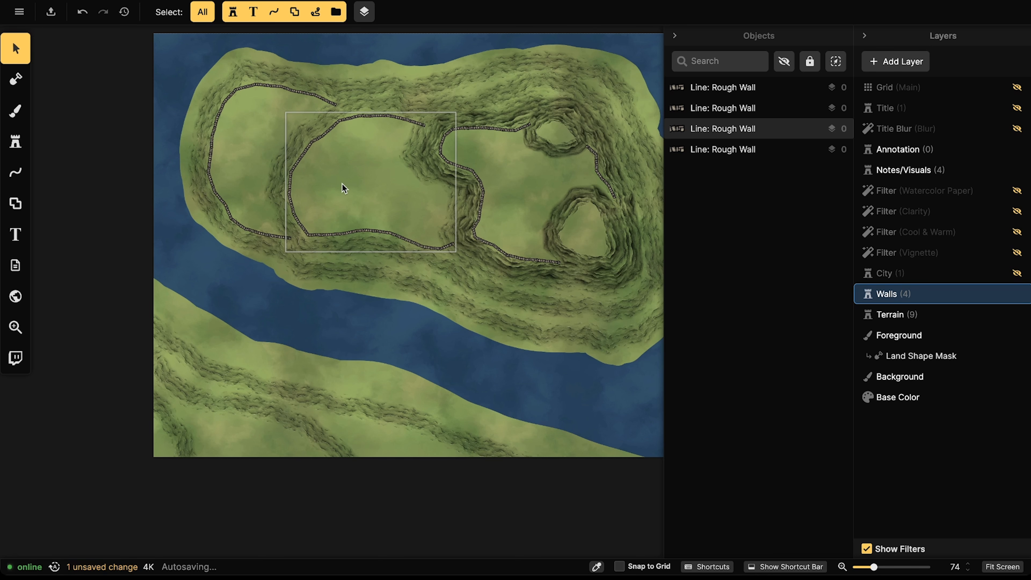
pyautogui.scroll(3, 311, 139)
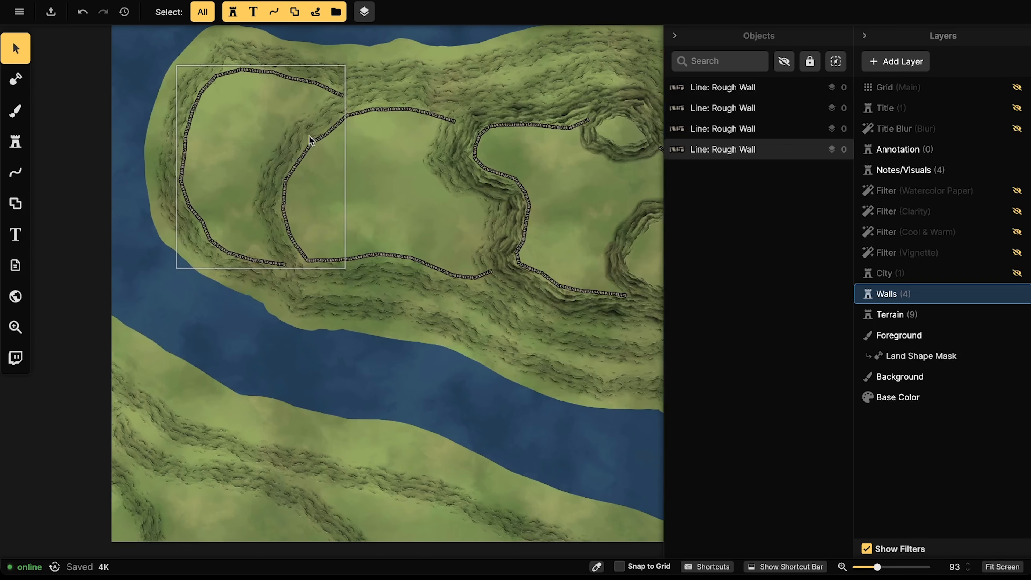
pyautogui.scroll(-1, 249, 140)
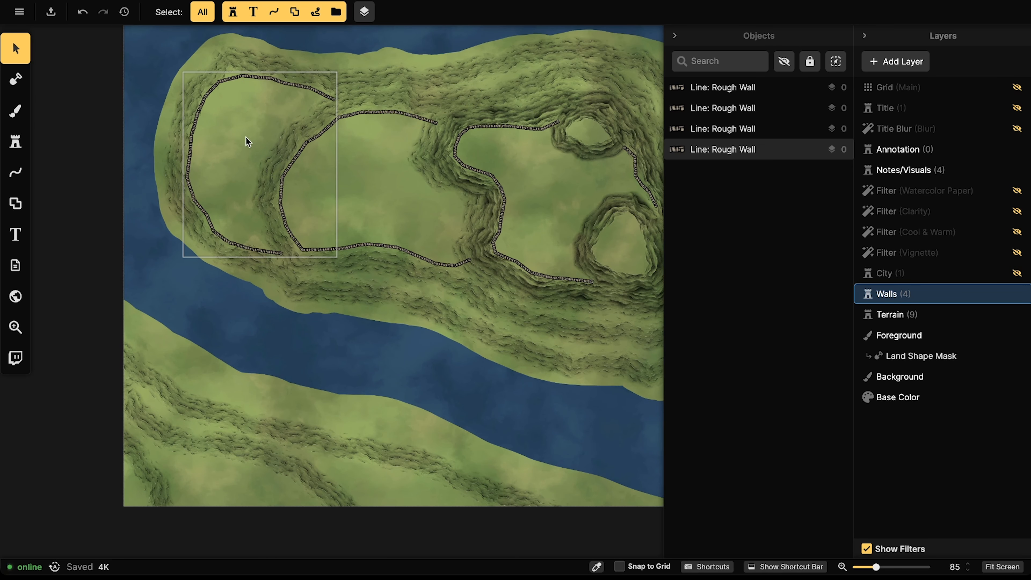
pyautogui.scroll(-1, 246, 137)
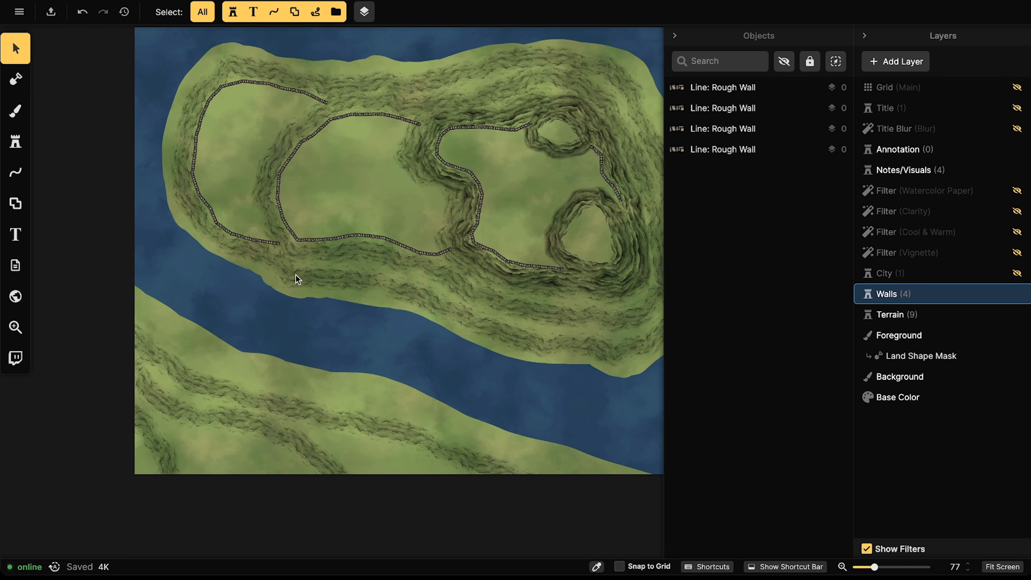
pyautogui.scroll(4, 233, 350)
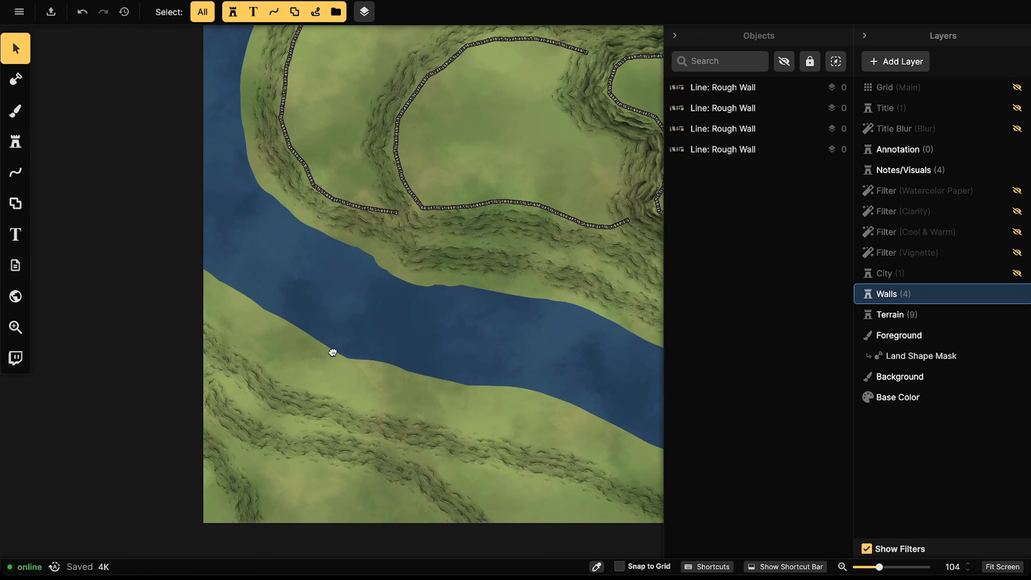
pyautogui.scroll(1, 285, 379)
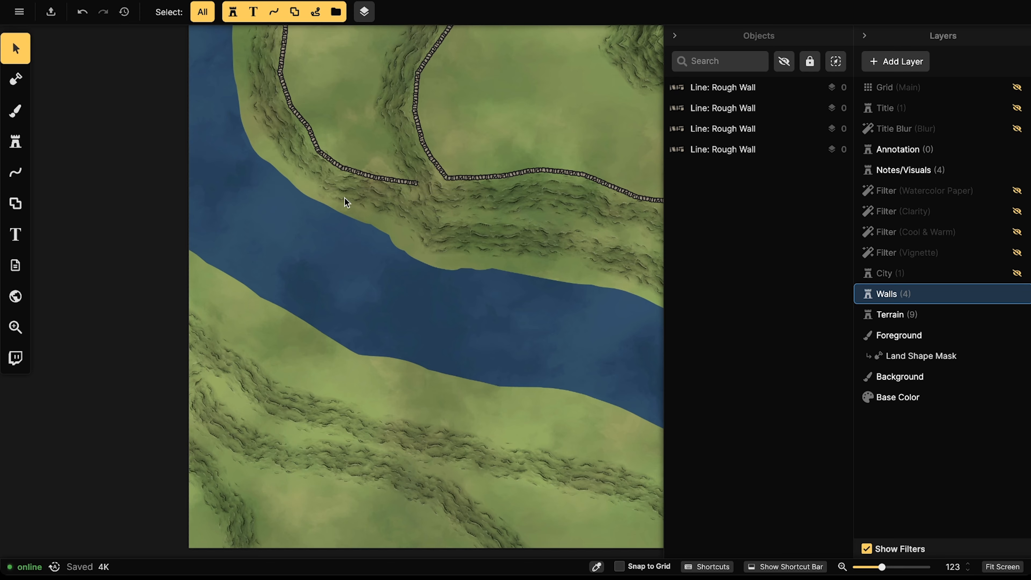
# Step: Search the line catalog for 'bridge' and pick the Platform Bridge style
pyautogui.click(15, 173)
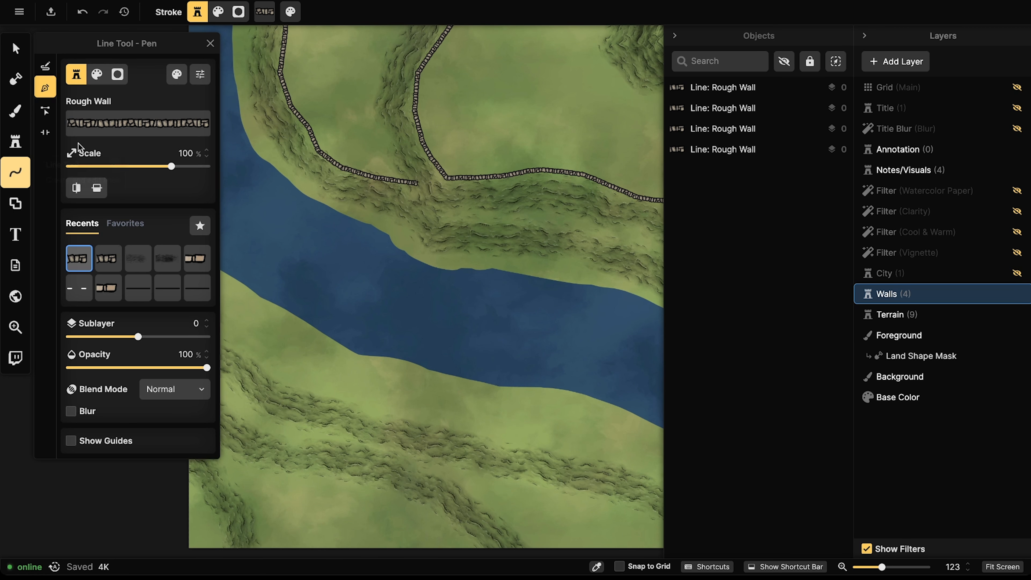
pyautogui.click(90, 130)
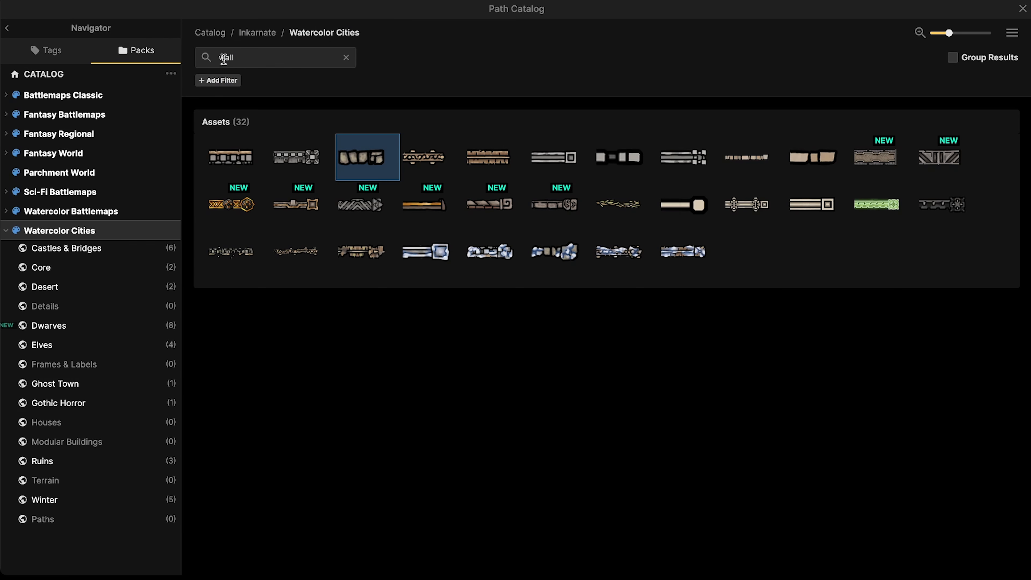
pyautogui.click(205, 56)
pyautogui.press('Delete')
pyautogui.press('Delete')
pyautogui.press('Delete')
pyautogui.press('Delete')
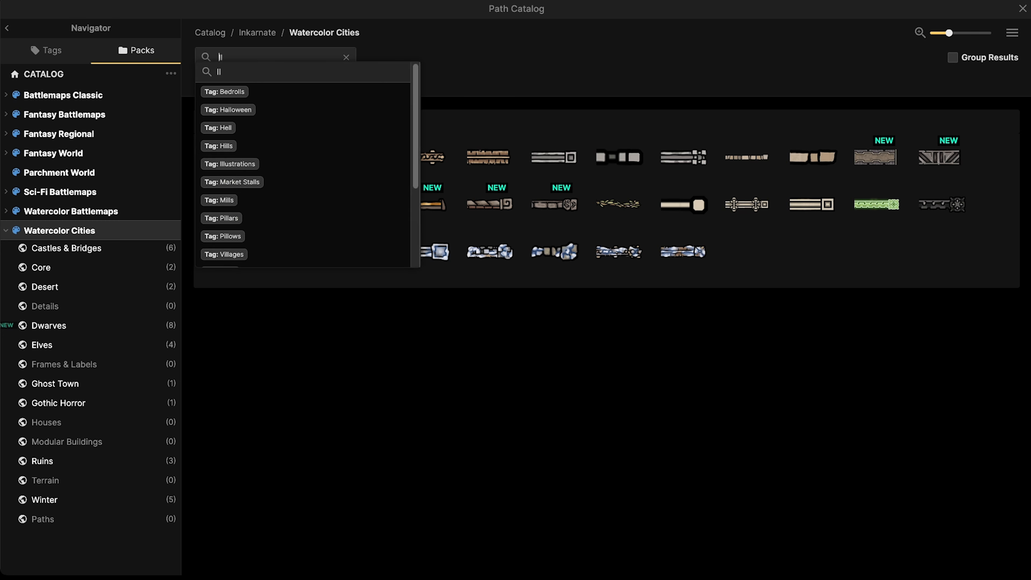
pyautogui.write('brudge')
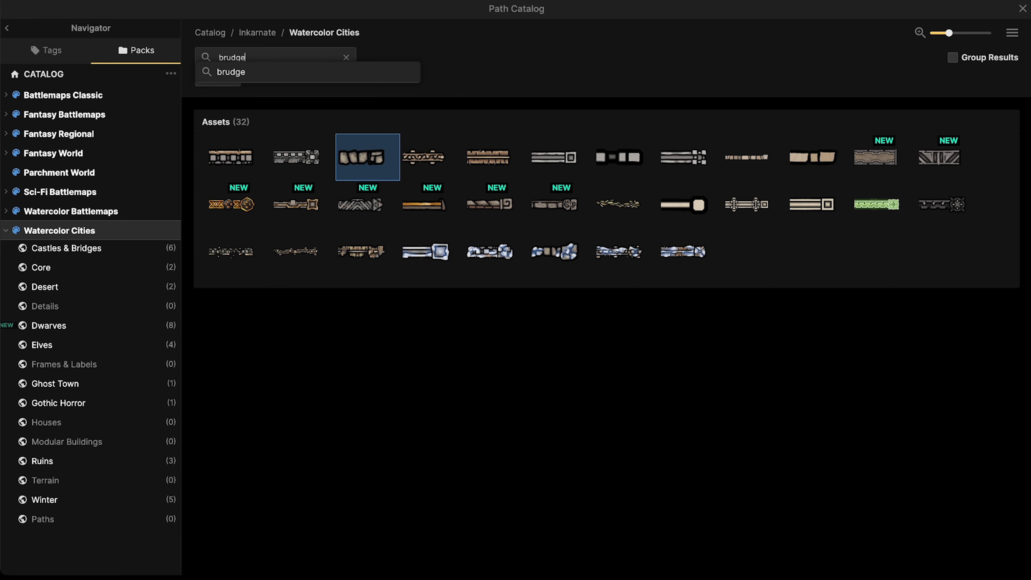
pyautogui.press('BackSpace')
pyautogui.write('dge')
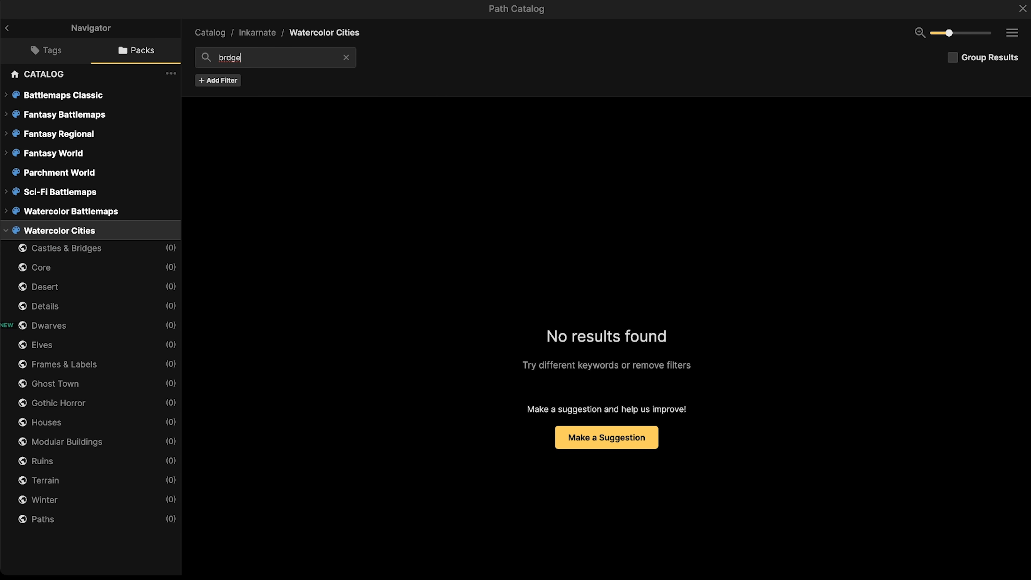
pyautogui.press('BackSpace')
pyautogui.press('BackSpace')
pyautogui.press('BackSpace')
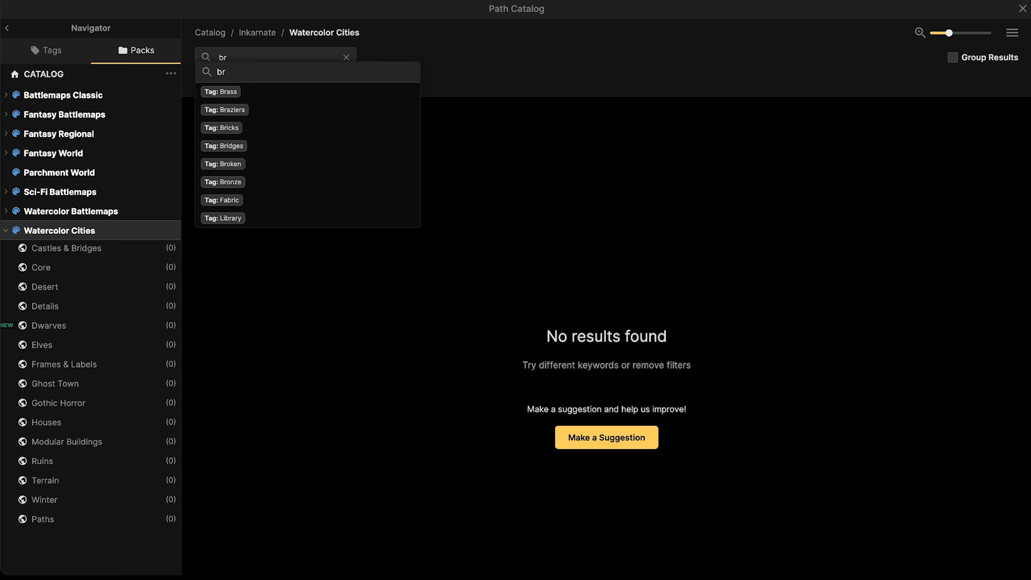
pyautogui.write('idge')
pyautogui.press('Return')
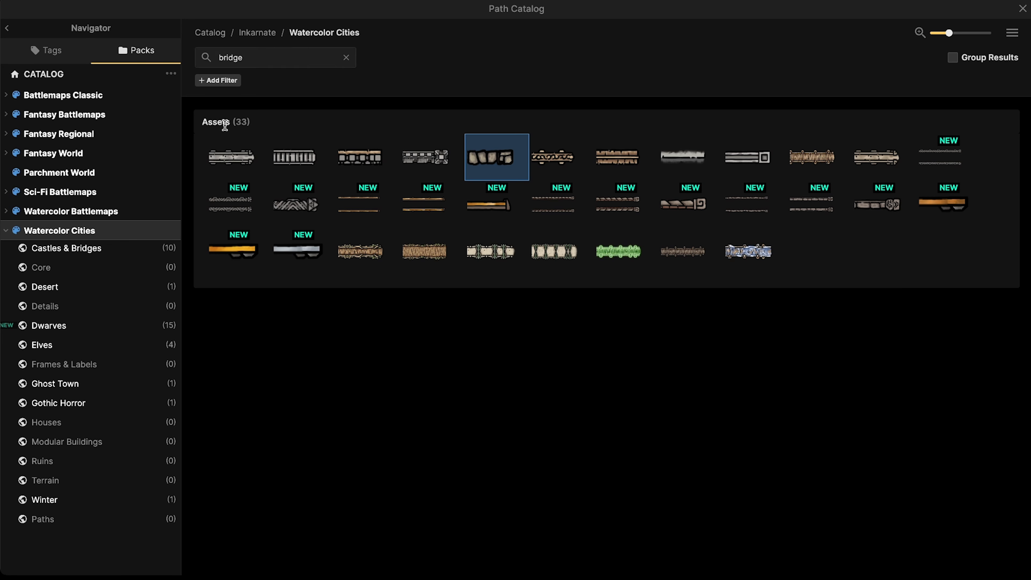
pyautogui.moveTo(248, 158)
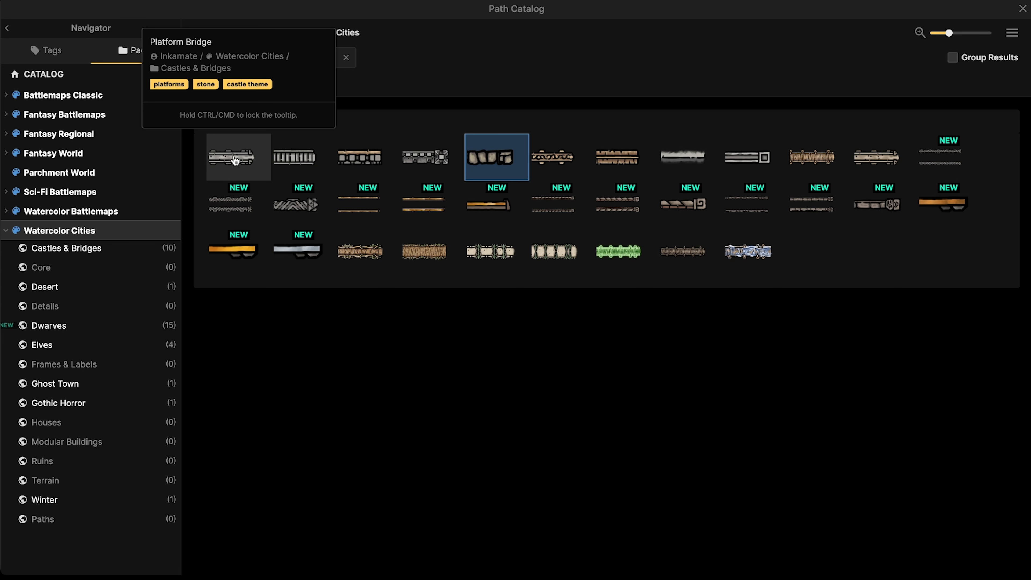
pyautogui.moveTo(883, 161)
pyautogui.click(225, 166)
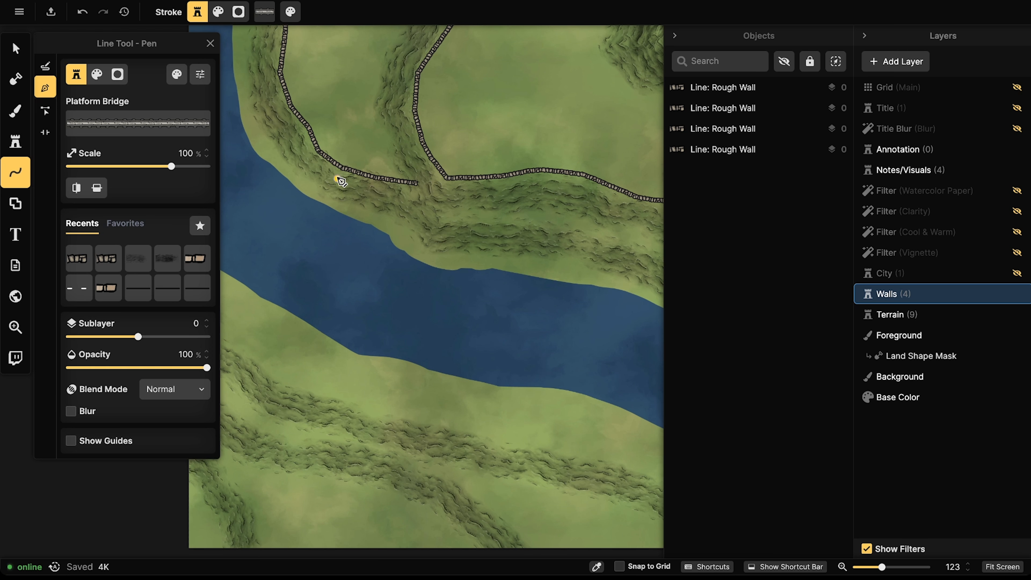
# Step: Draw the Platform Bridge from the north wall to the south bank, nudging it slightly right
pyautogui.click(342, 163)
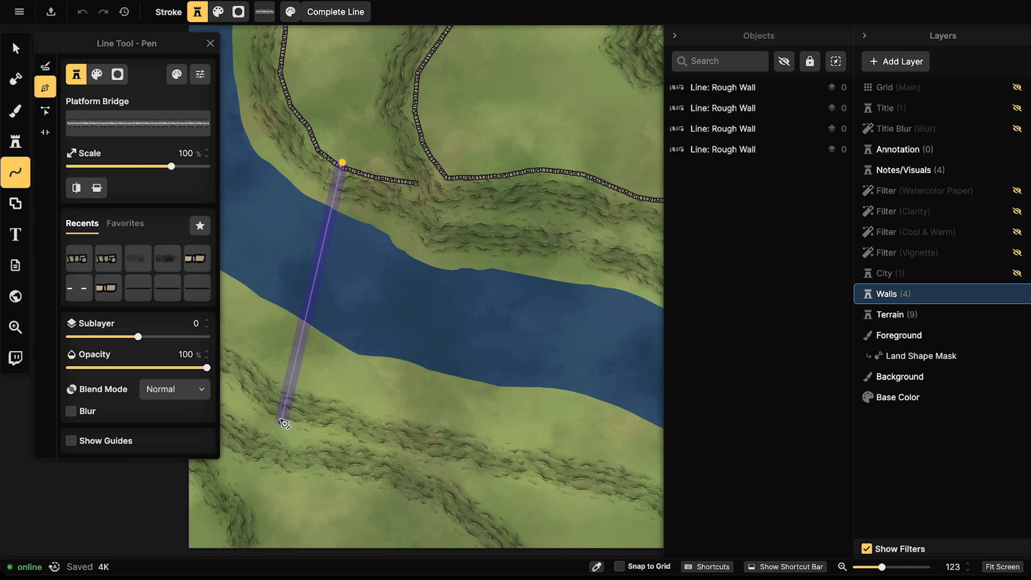
pyautogui.doubleClick(283, 422)
pyautogui.click(20, 51)
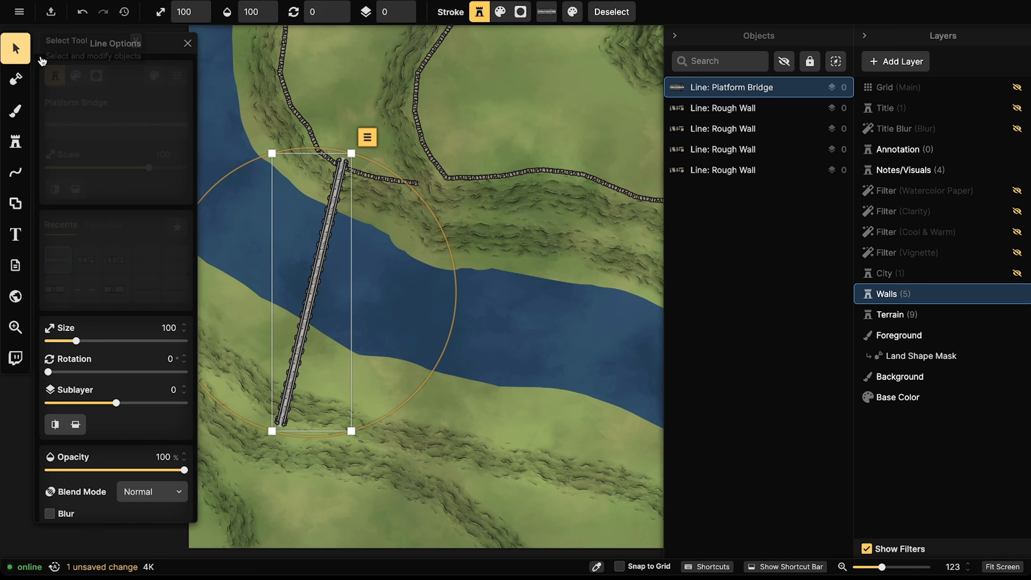
pyautogui.moveTo(327, 228); pyautogui.dragTo(332, 228)
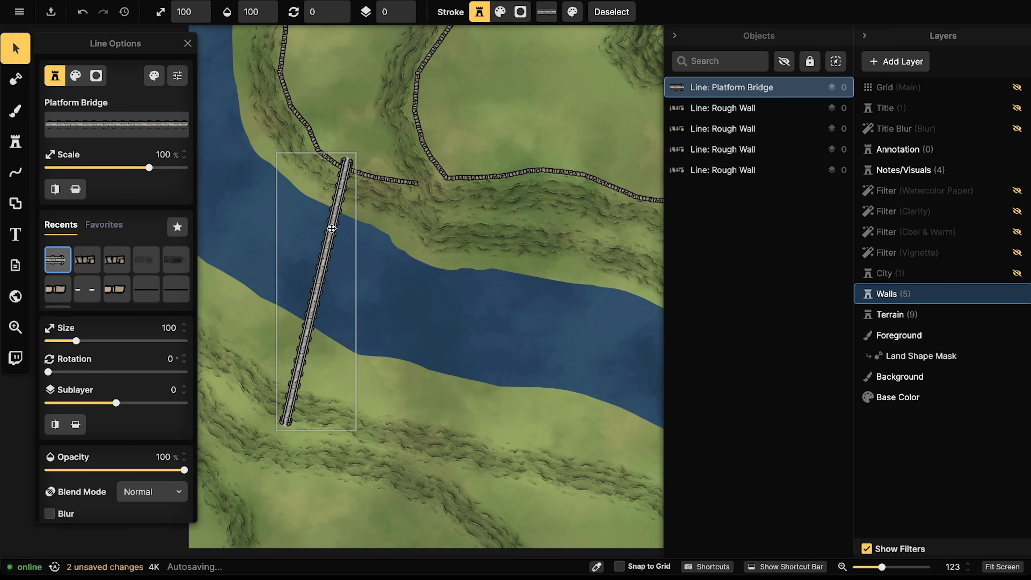
pyautogui.scroll(-3, 275, 229)
pyautogui.click(276, 229)
pyautogui.scroll(-2, 276, 226)
pyautogui.moveTo(274, 247); pyautogui.dragTo(273, 273)
pyautogui.moveTo(338, 216); pyautogui.dragTo(332, 247)
pyautogui.scroll(2, 296, 243)
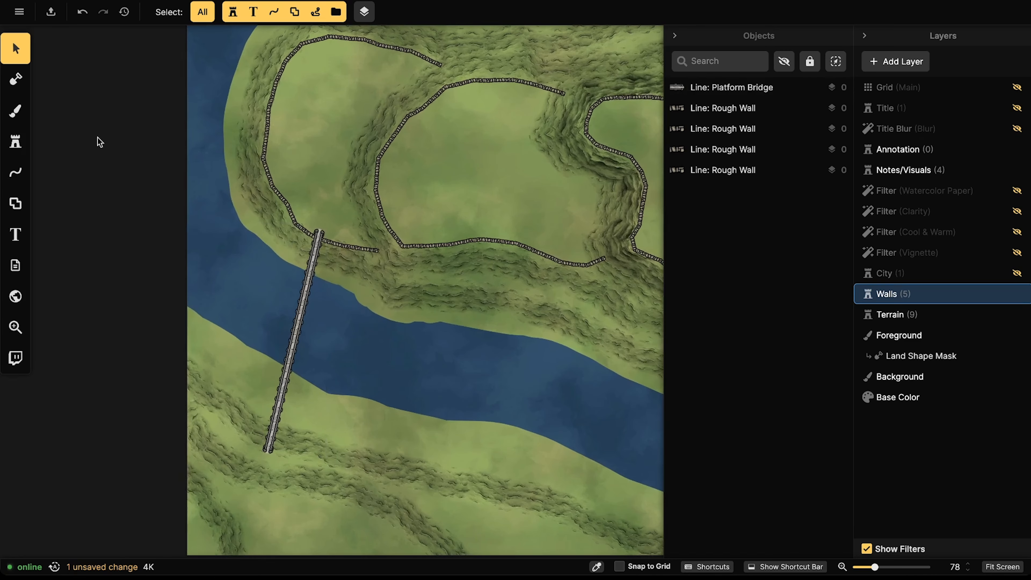
pyautogui.click(12, 142)
pyautogui.click(86, 137)
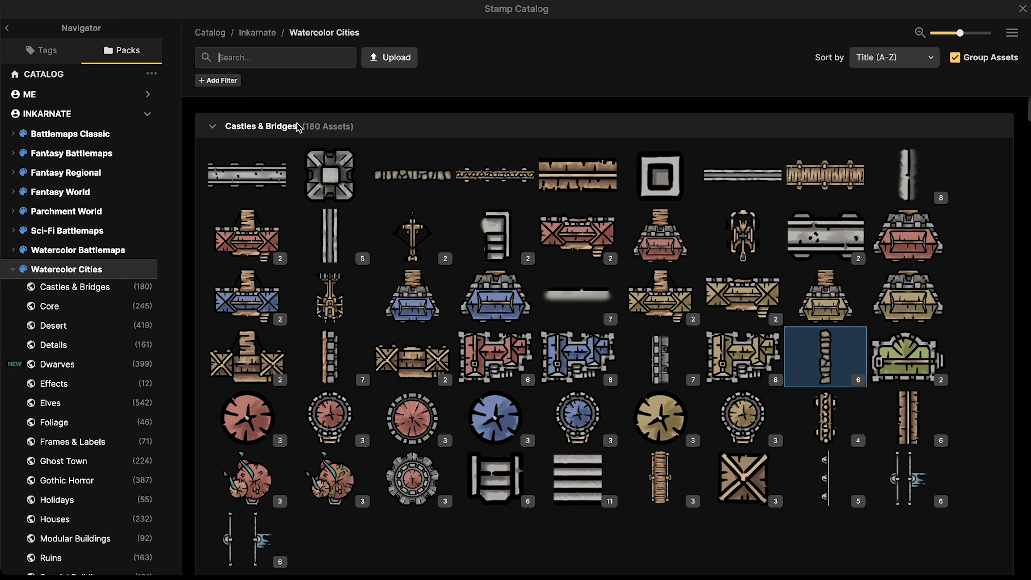
# Step: Search the stamp catalog for 'castle' and choose the Fortifications stamp set
pyautogui.click(265, 60)
pyautogui.write('fort')
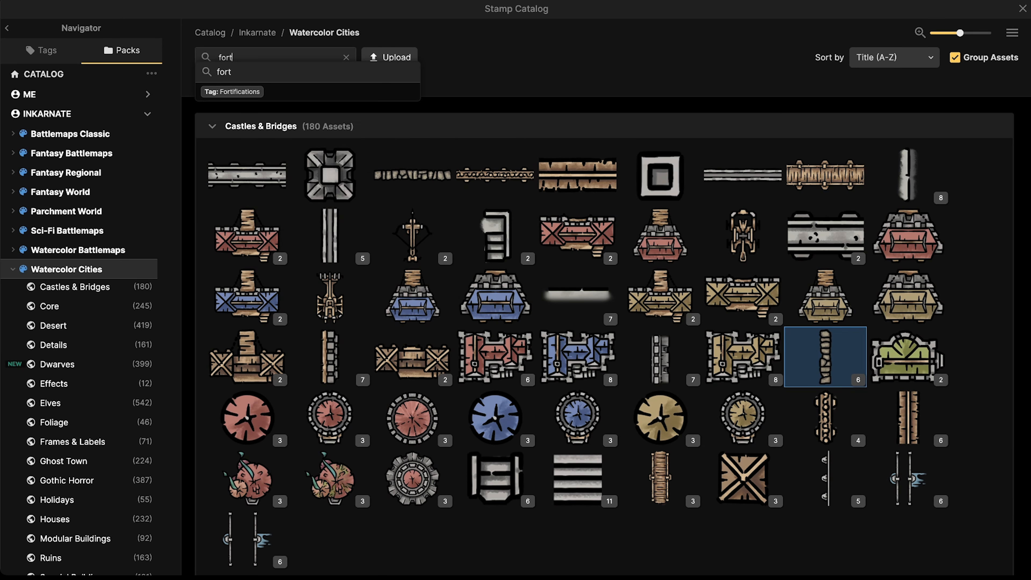
pyautogui.write('ified')
pyautogui.press('Return')
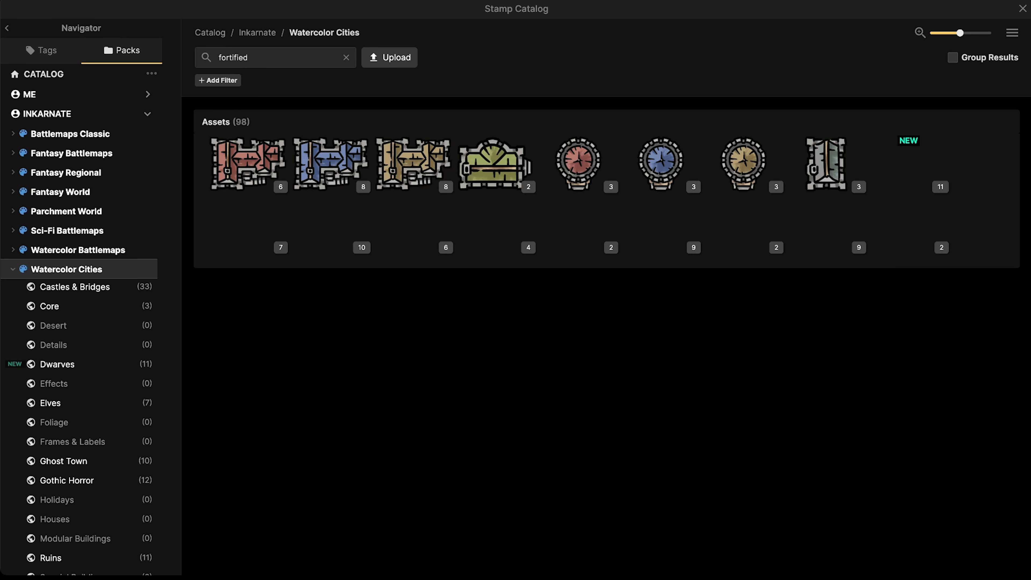
pyautogui.click(346, 57)
pyautogui.write('castle')
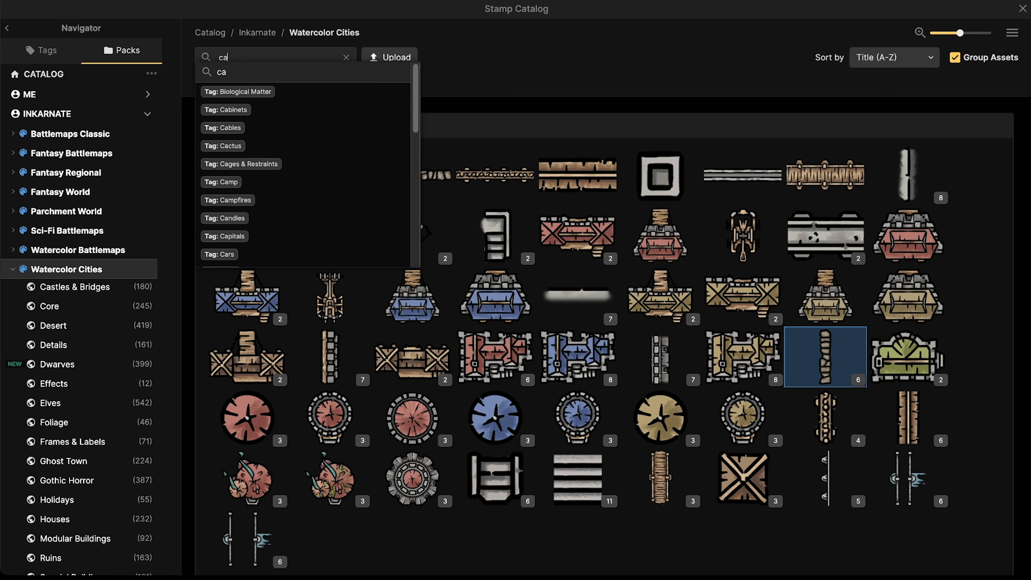
pyautogui.press('Return')
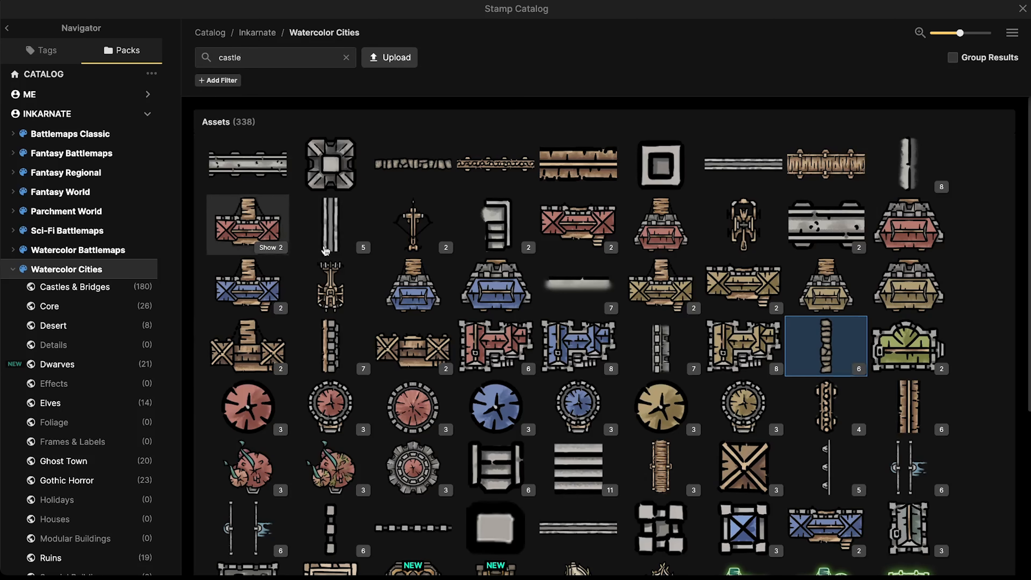
pyautogui.scroll(-6, 412, 284)
pyautogui.moveTo(259, 336)
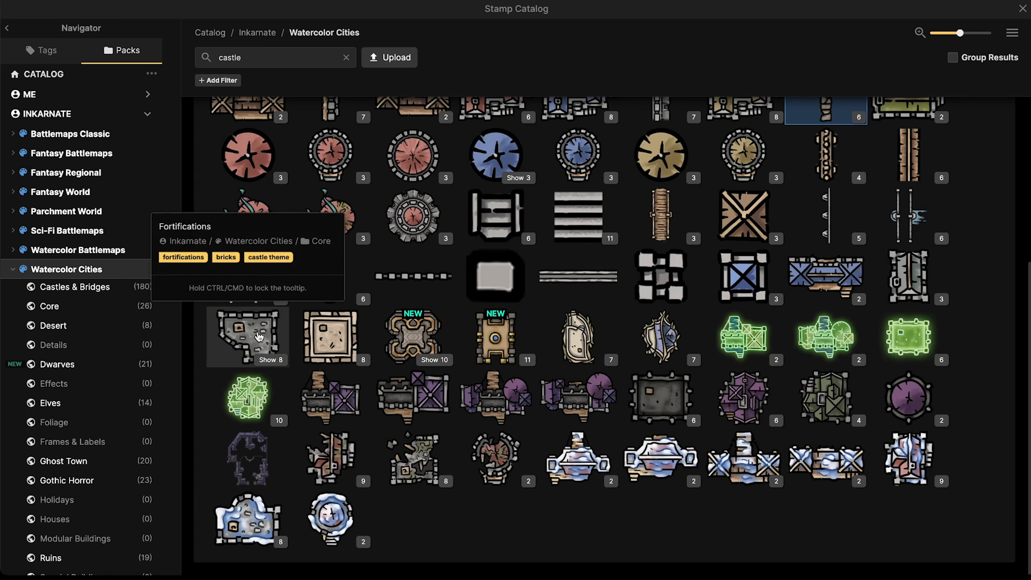
pyautogui.click(228, 354)
pyautogui.scroll(3, 295, 341)
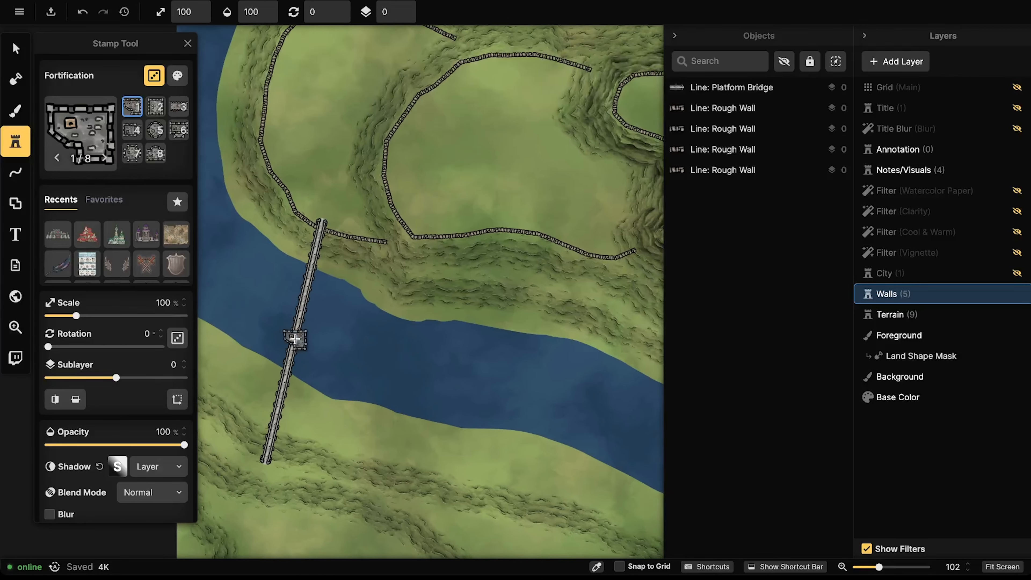
# Step: Stamp the rectangular gatehouse on sublayer 1 at the bridge's upper end
pyautogui.press('3')
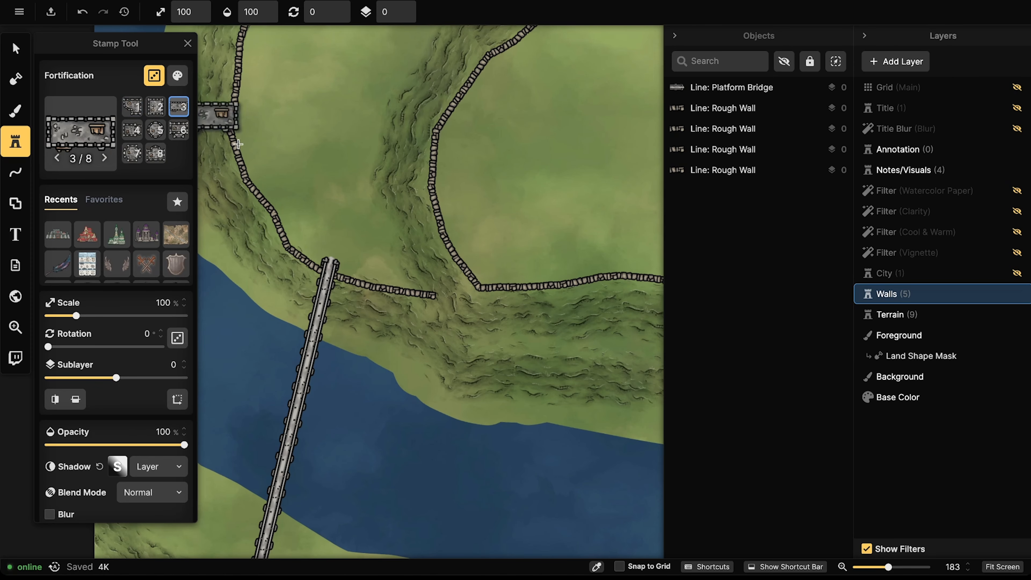
pyautogui.scroll(5, 274, 187)
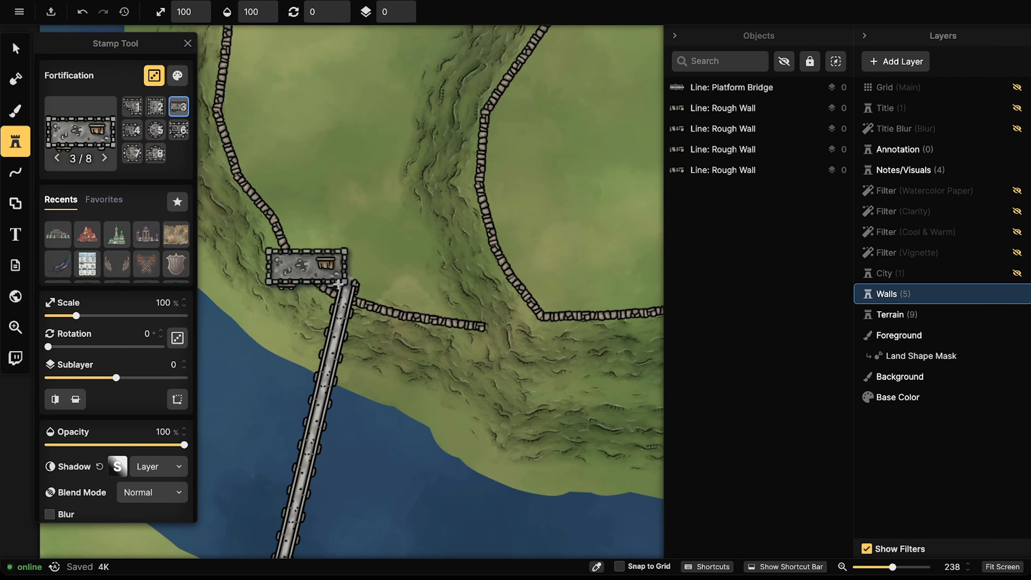
pyautogui.scroll(1, 360, 291)
pyautogui.scroll(-5, 353, 296)
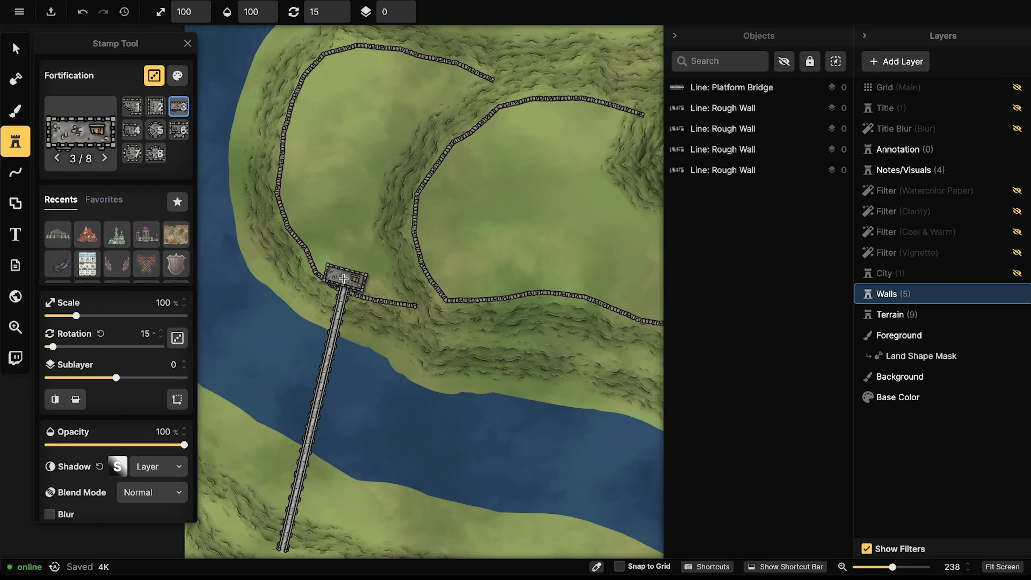
pyautogui.click(404, 8)
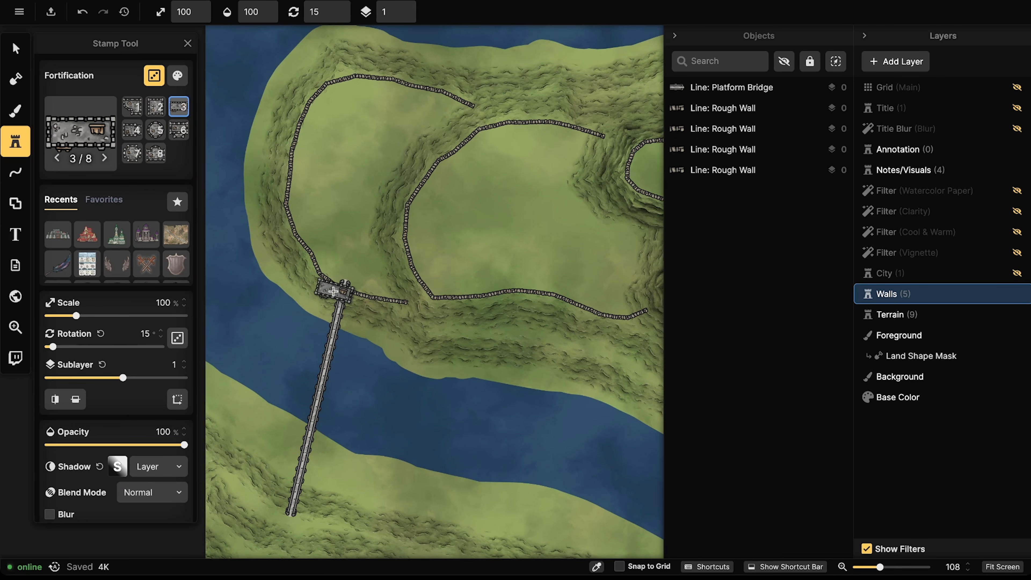
pyautogui.click(345, 288)
pyautogui.press('5')
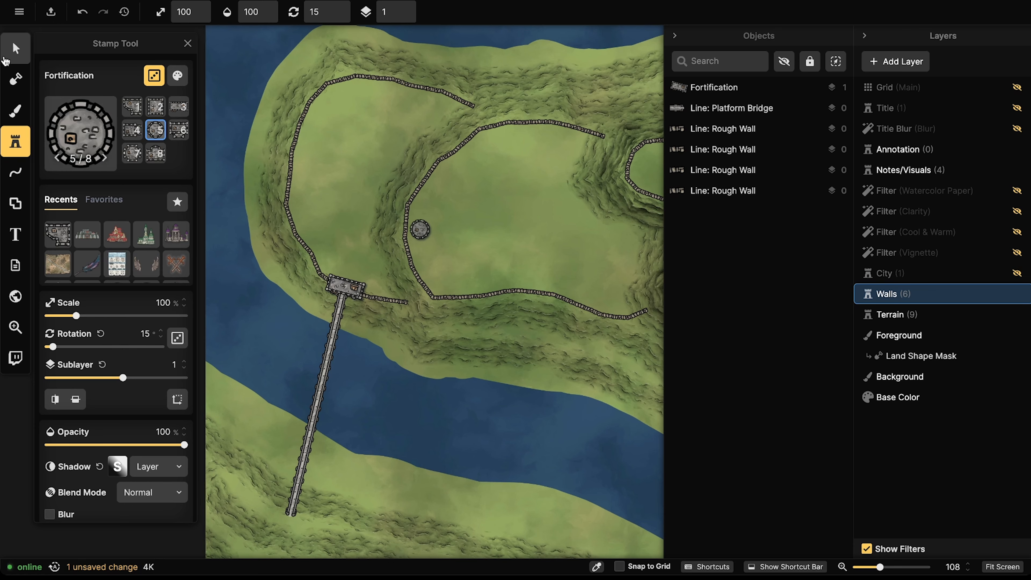
# Step: Shrink the gatehouse slightly, move it onto the bridge end, and tilt it to match the bridge
pyautogui.click(15, 48)
pyautogui.scroll(2, 401, 361)
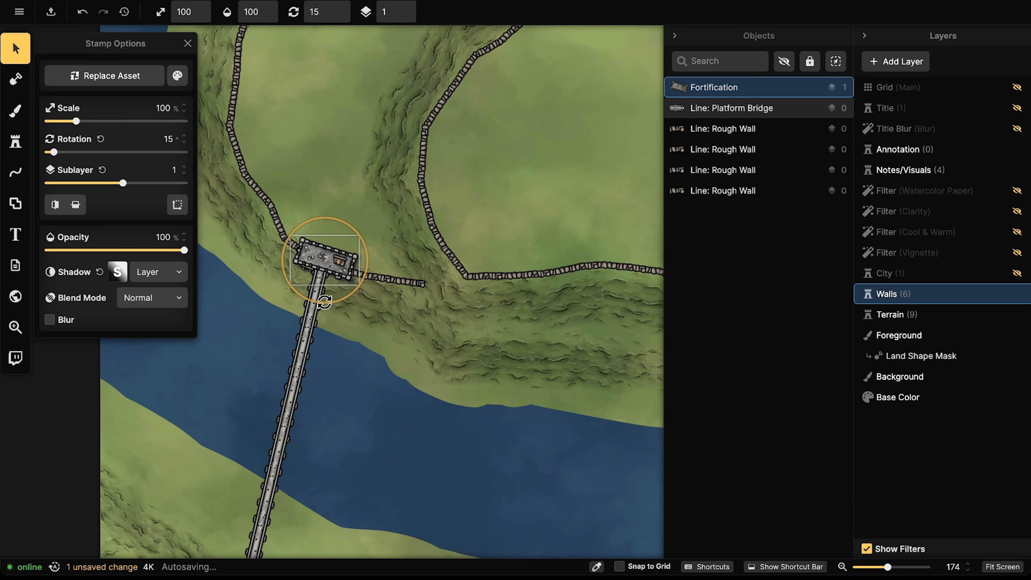
pyautogui.click(325, 264)
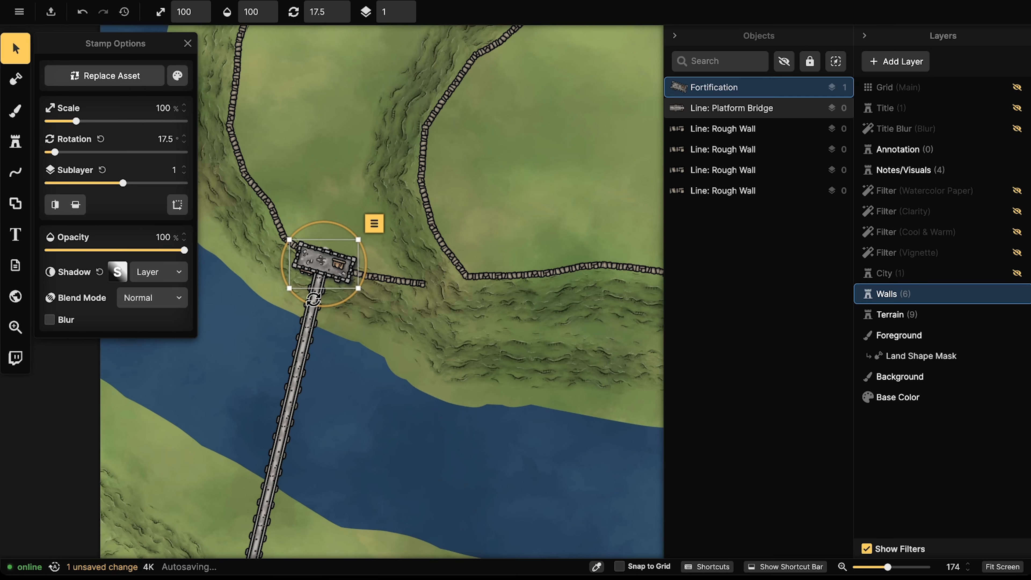
pyautogui.scroll(2, 323, 266)
pyautogui.moveTo(373, 294); pyautogui.dragTo(342, 262)
pyautogui.click(282, 334)
pyautogui.moveTo(275, 346); pyautogui.dragTo(273, 353)
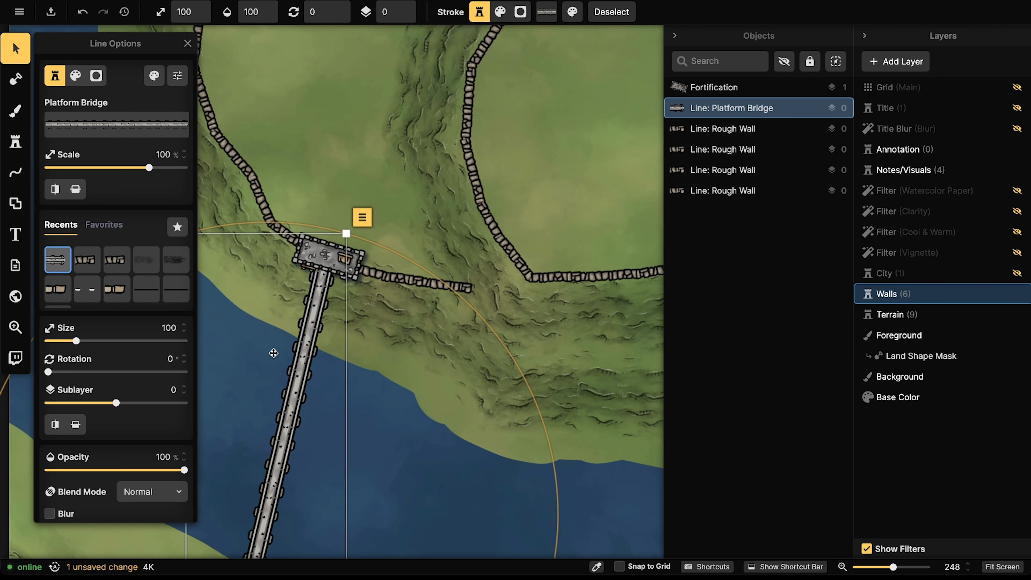
pyautogui.press('Escape')
pyautogui.moveTo(330, 266); pyautogui.dragTo(341, 251)
pyautogui.moveTo(329, 305); pyautogui.dragTo(325, 305)
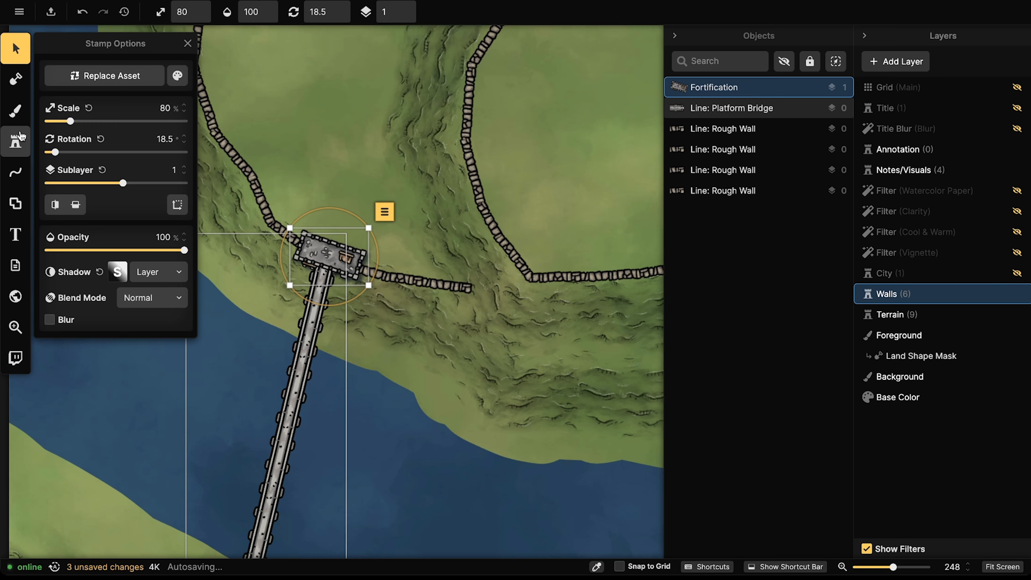
# Step: Place round towers at 80% scale on the gatehouse's right and left ends
pyautogui.click(16, 140)
pyautogui.click(155, 130)
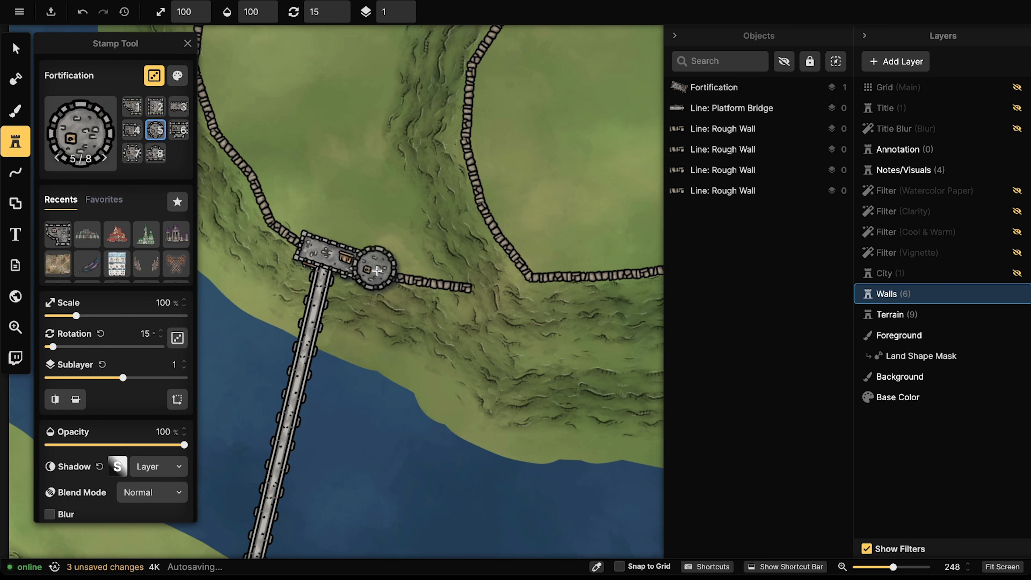
pyautogui.press('[')
pyautogui.press('[')
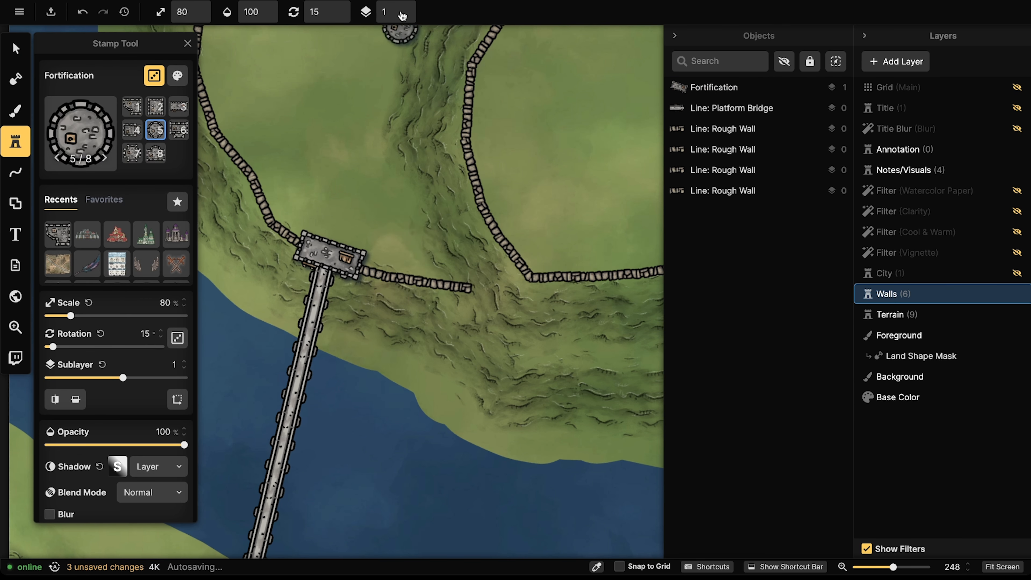
pyautogui.scroll(1, 402, 12)
pyautogui.click(375, 269)
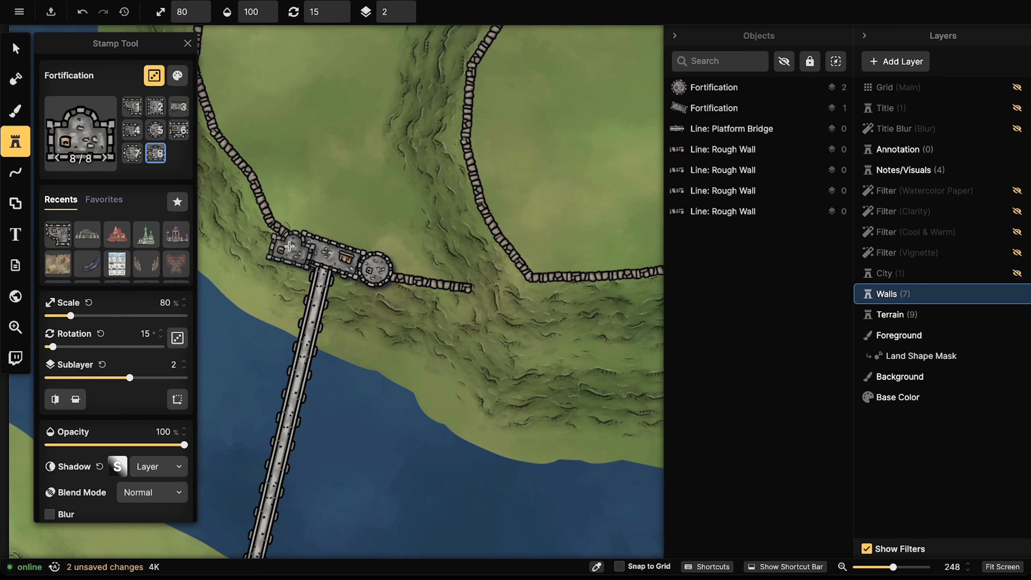
pyautogui.press('Left')
pyautogui.press('Left')
pyautogui.press('Left')
pyautogui.press('Left')
pyautogui.press('Right')
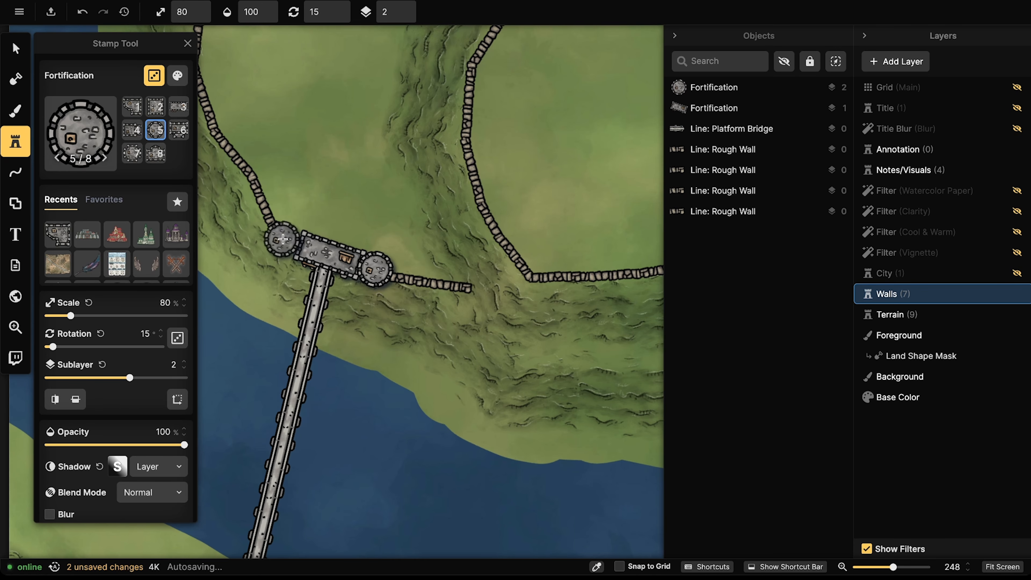
pyautogui.click(283, 239)
pyautogui.press('Right')
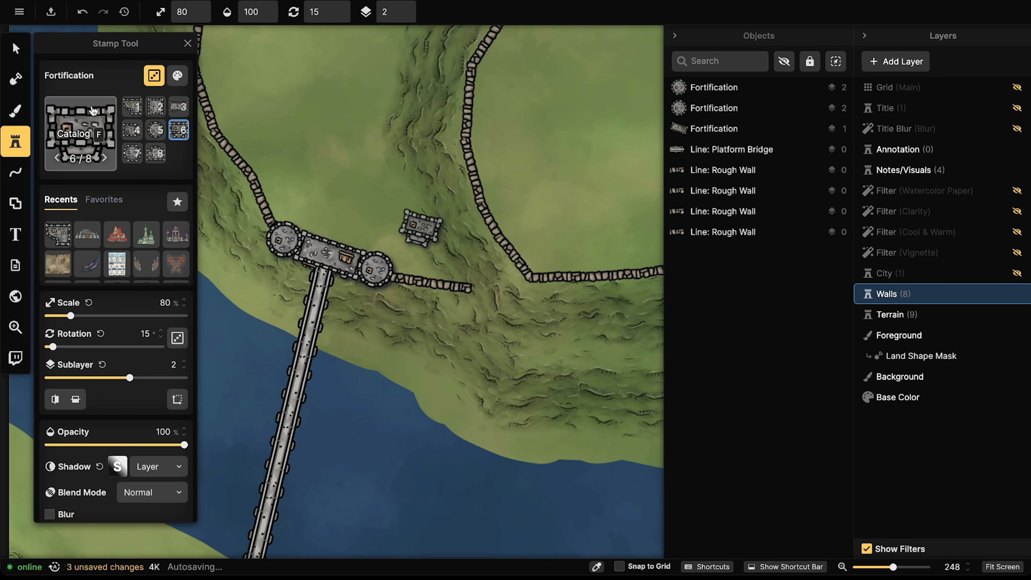
# Step: Copy the gatehouse with both towers and move the duplicate onto the bridge mid-river
pyautogui.click(15, 50)
pyautogui.click(328, 250)
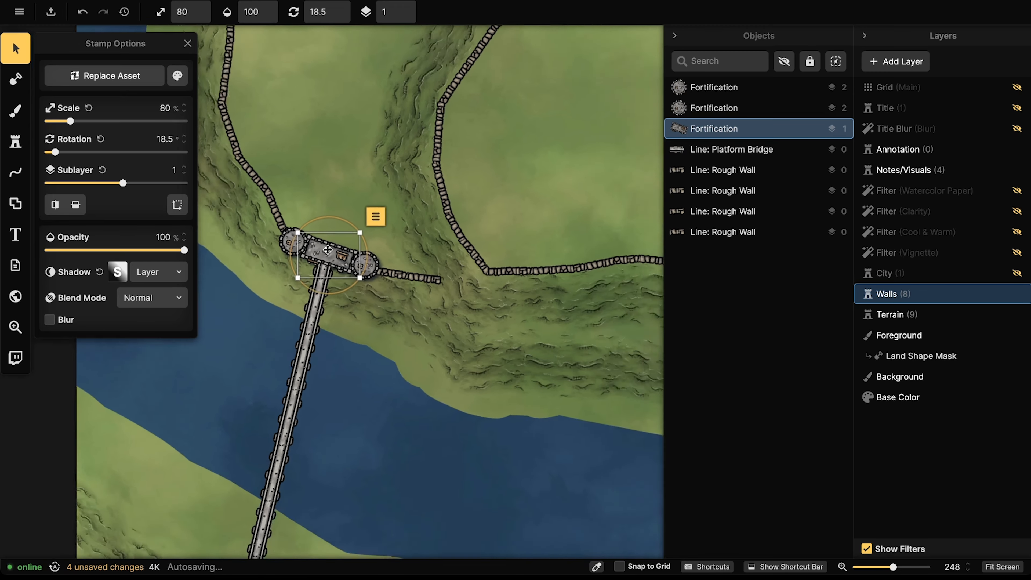
pyautogui.scroll(-6, 328, 250)
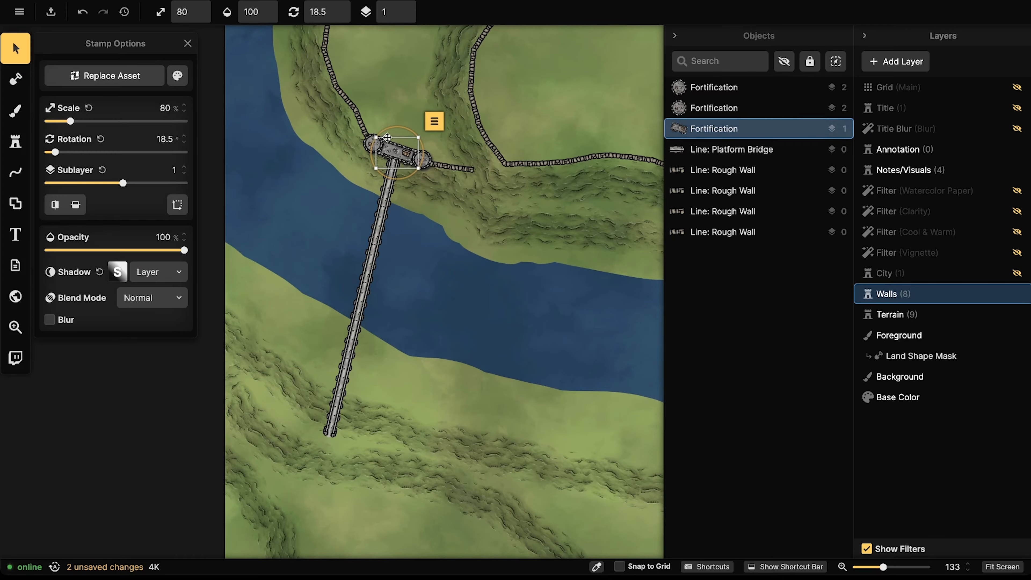
pyautogui.click(375, 143)
pyautogui.keyDown('shift'); pyautogui.click(396, 151); pyautogui.keyUp('shift')
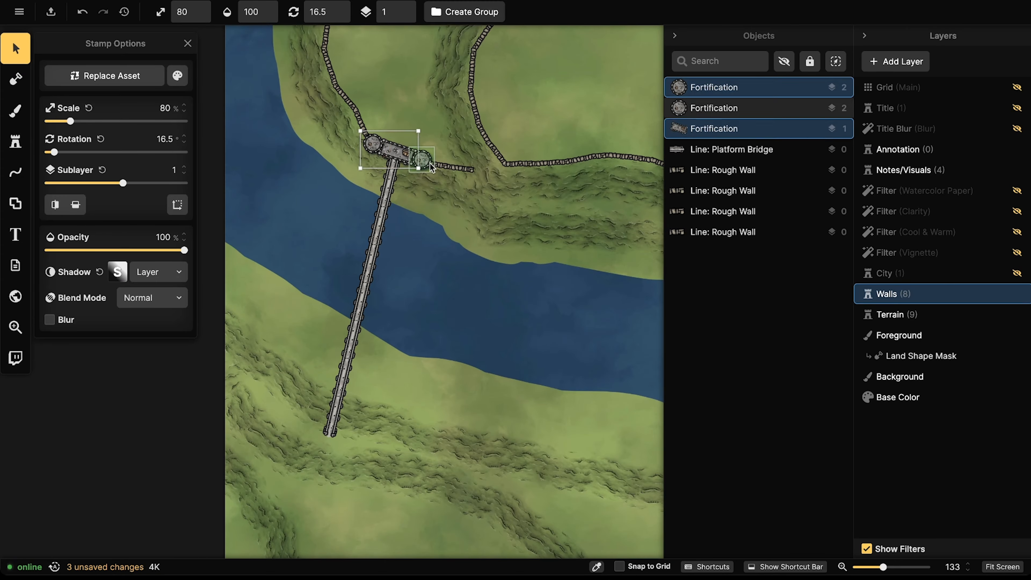
pyautogui.keyDown('shift'); pyautogui.click(431, 165); pyautogui.keyUp('shift')
pyautogui.hotkey('ctrl', 'c')
pyautogui.hotkey('ctrl', 'v')
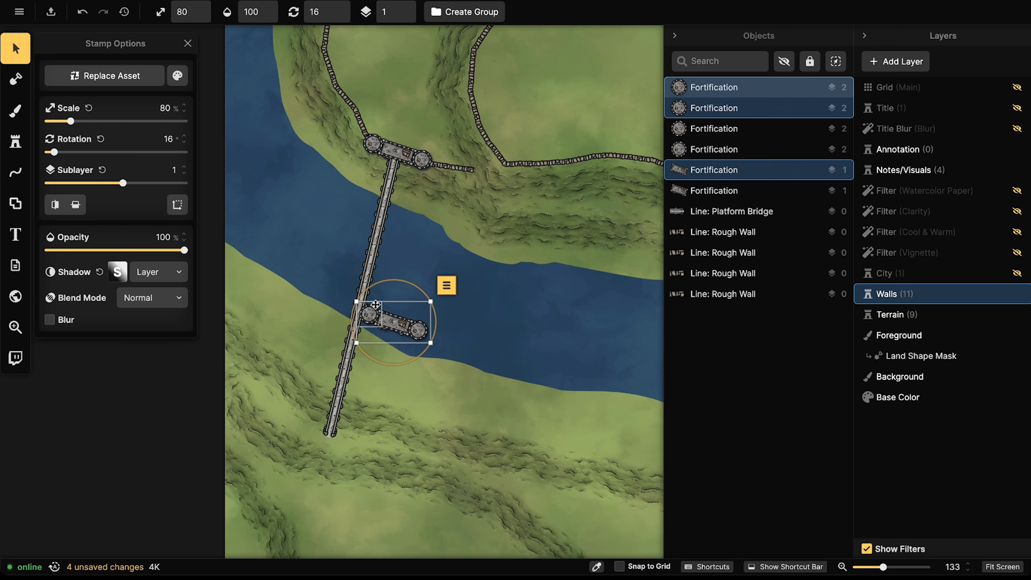
pyautogui.moveTo(388, 318); pyautogui.dragTo(365, 257)
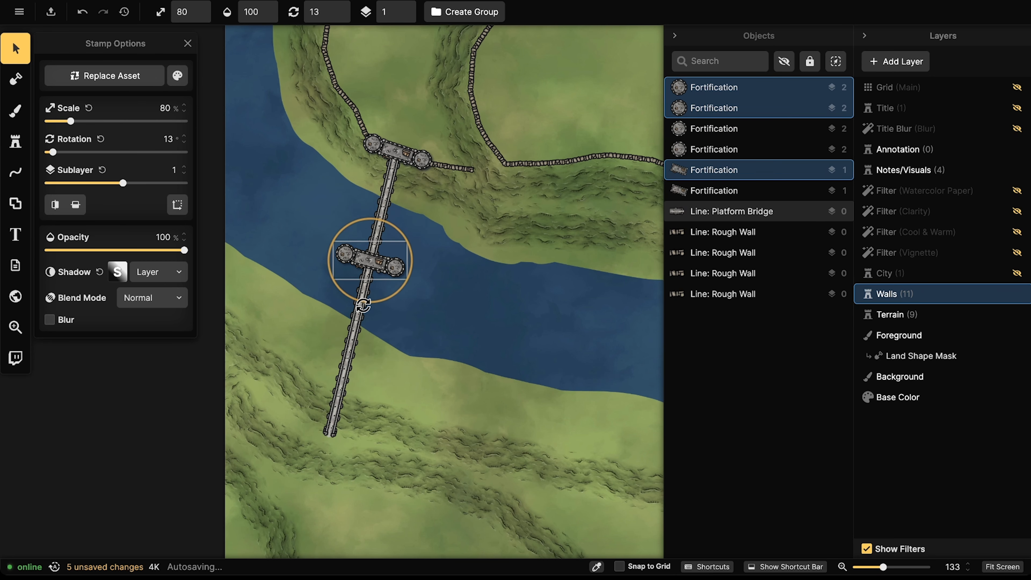
# Step: Brush a small land islet at brush size 20 under the mid-river gatehouse
pyautogui.click(15, 79)
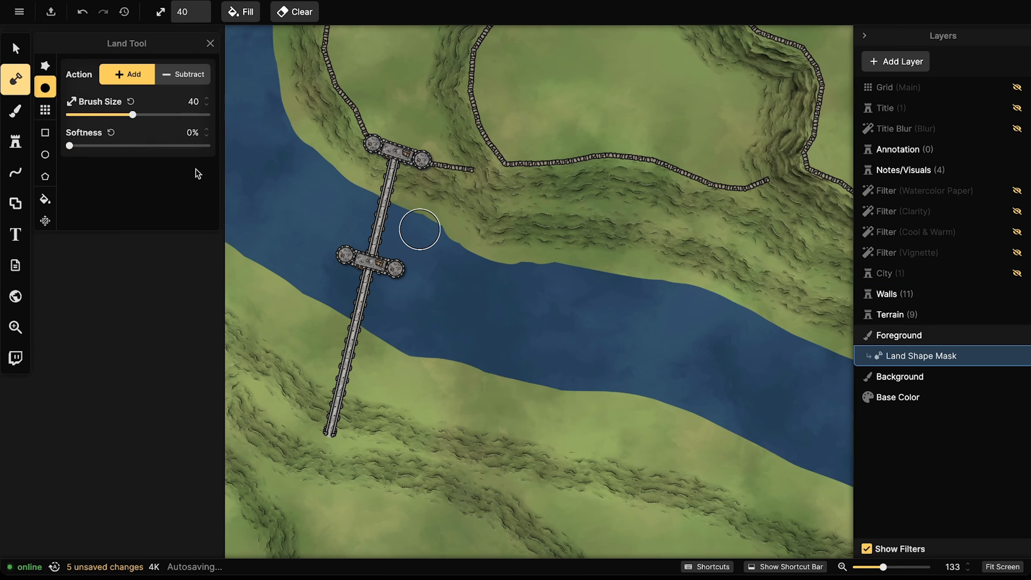
pyautogui.press('[')
pyautogui.press('[')
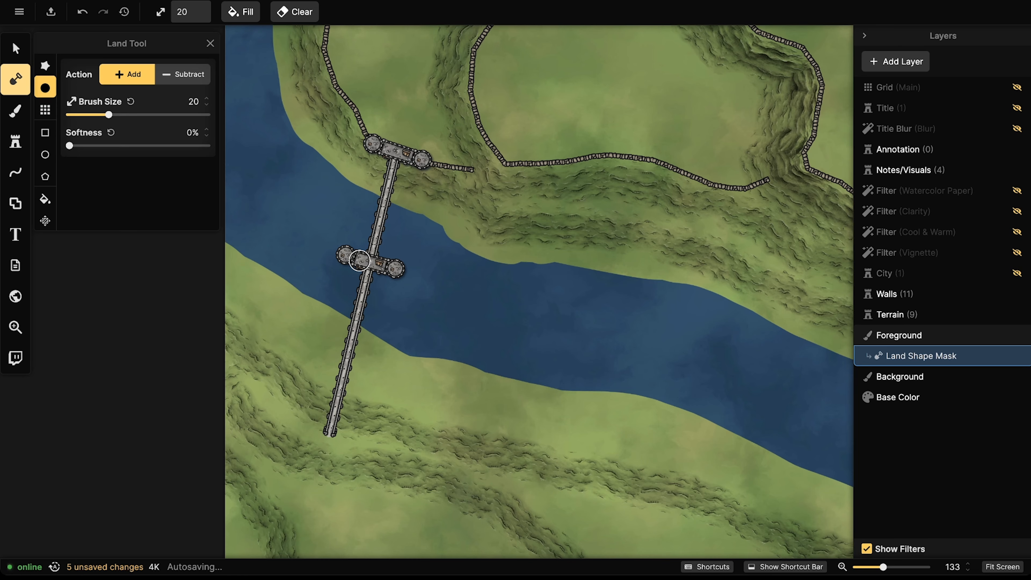
pyautogui.moveTo(349, 247)
pyautogui.mouseDown()
pyautogui.moveTo(394, 279)
pyautogui.moveTo(412, 270)
pyautogui.moveTo(371, 250)
pyautogui.moveTo(361, 231)
pyautogui.mouseUp()
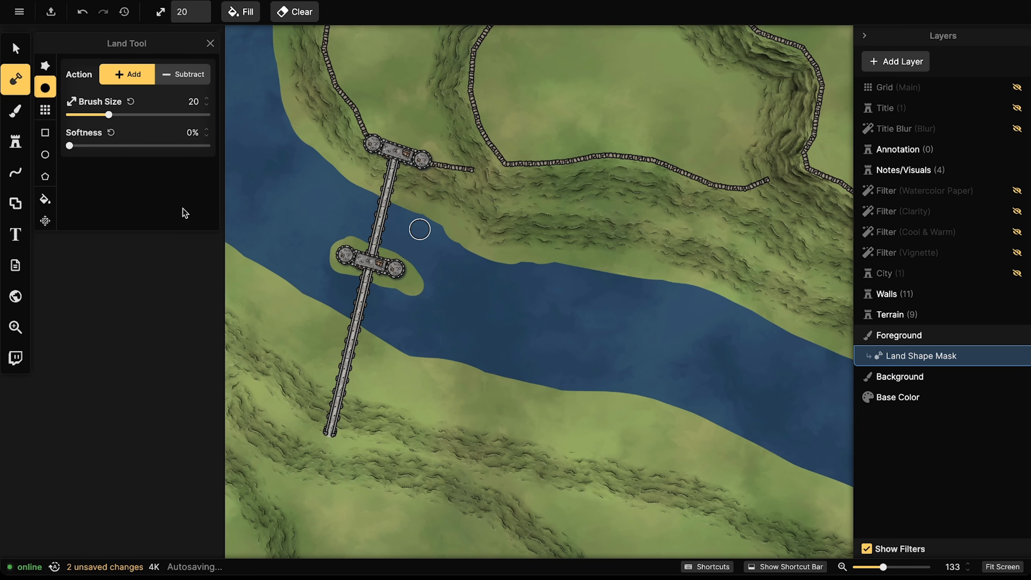
pyautogui.click(18, 45)
pyautogui.moveTo(357, 116); pyautogui.dragTo(391, 195)
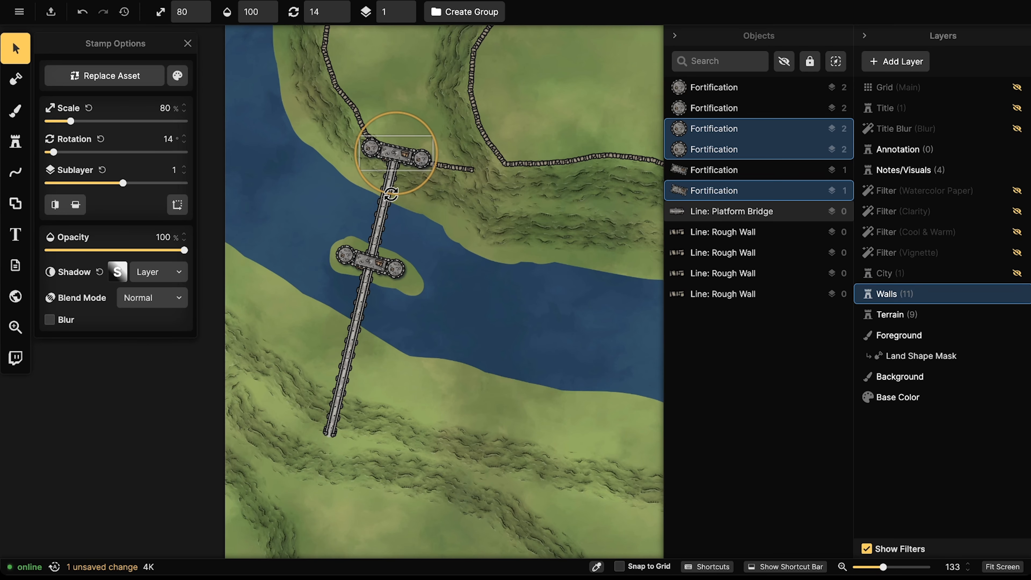
# Step: Select the island gatehouse and its two towers, rotating and nudging them into place
pyautogui.click(368, 261)
pyautogui.keyDown('shift'); pyautogui.click(346, 255); pyautogui.keyUp('shift')
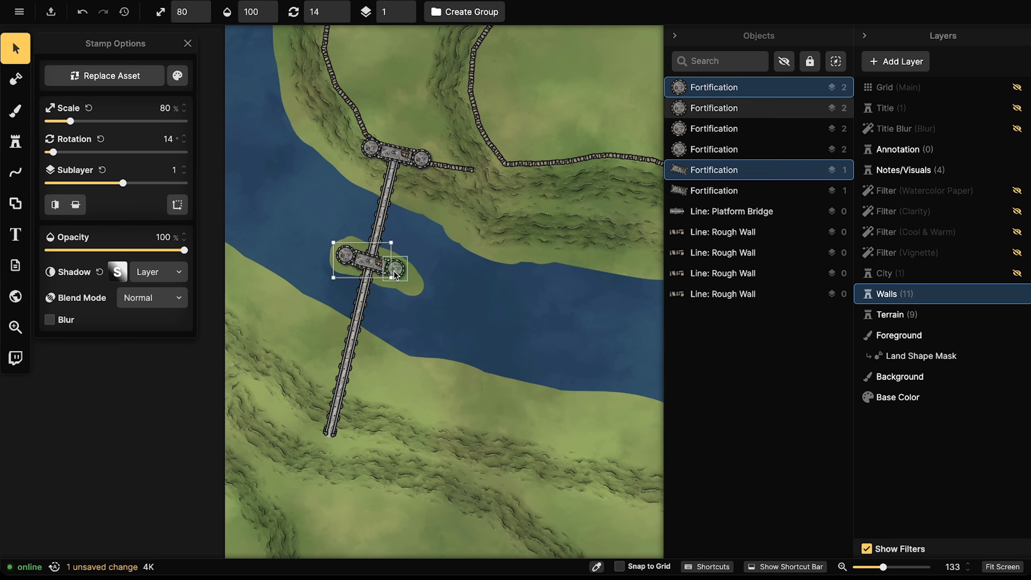
pyautogui.keyDown('shift'); pyautogui.click(394, 269); pyautogui.keyUp('shift')
pyautogui.moveTo(364, 298); pyautogui.dragTo(366, 298)
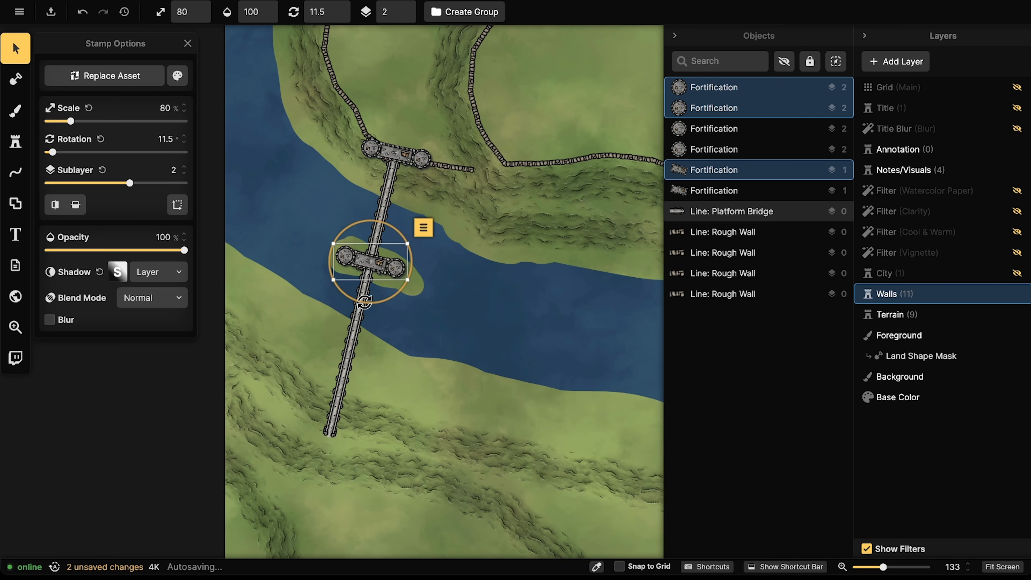
pyautogui.moveTo(371, 256); pyautogui.dragTo(370, 255)
pyautogui.scroll(-1, 361, 237)
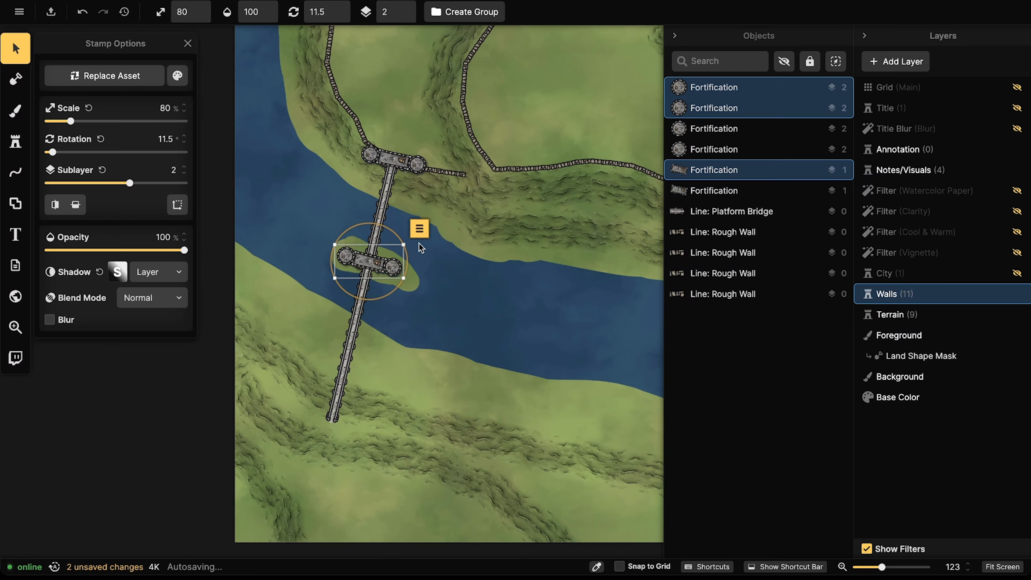
# Step: Browse the Fortification stamp variants, including the round tower, square keep and small square tower
pyautogui.click(17, 141)
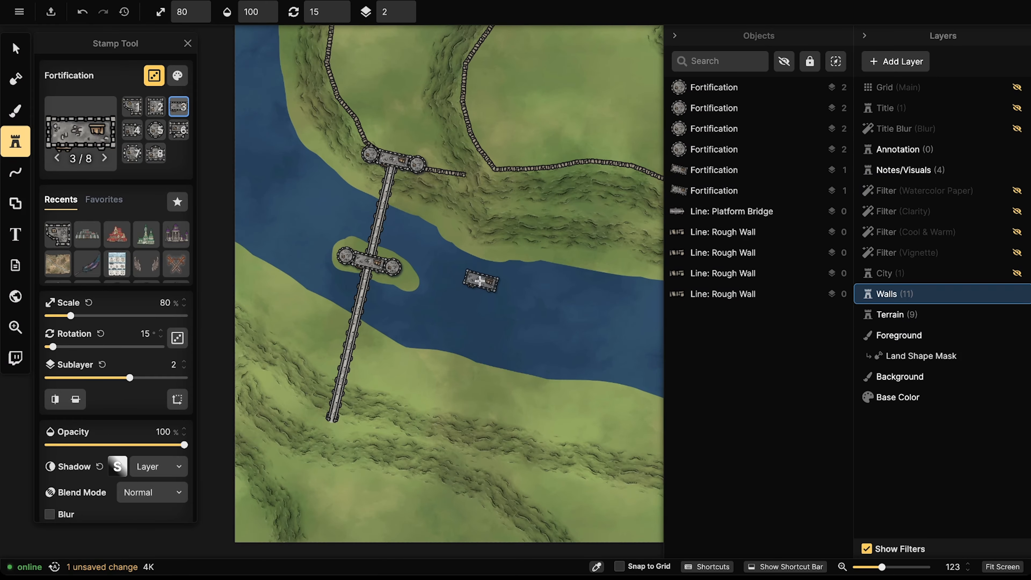
pyautogui.press('7')
pyautogui.press('8')
pyautogui.press('1')
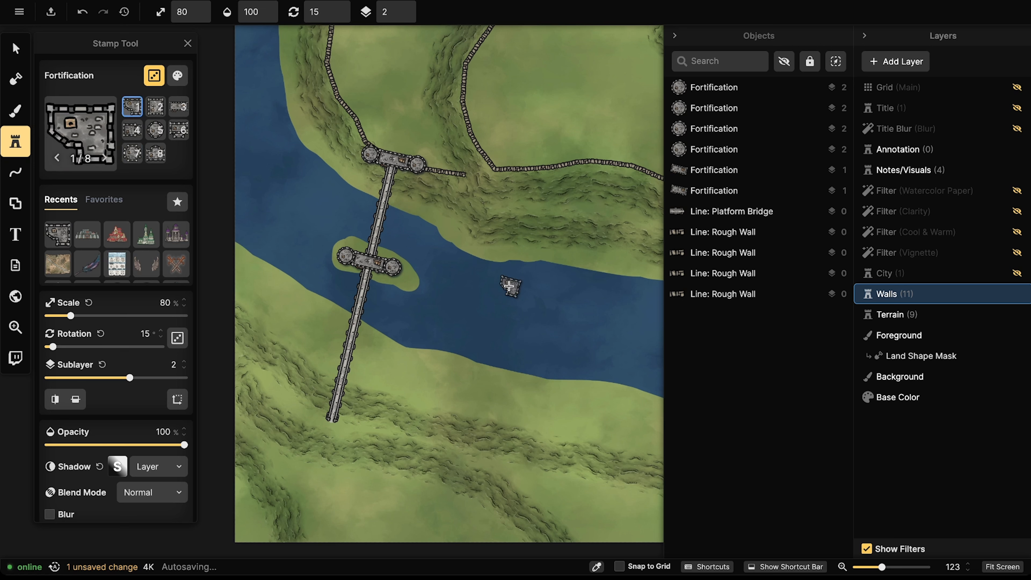
pyautogui.press('7')
pyautogui.press('5')
pyautogui.press('1')
pyautogui.press('2')
pyautogui.press('7')
pyautogui.press('4')
pyautogui.press('8')
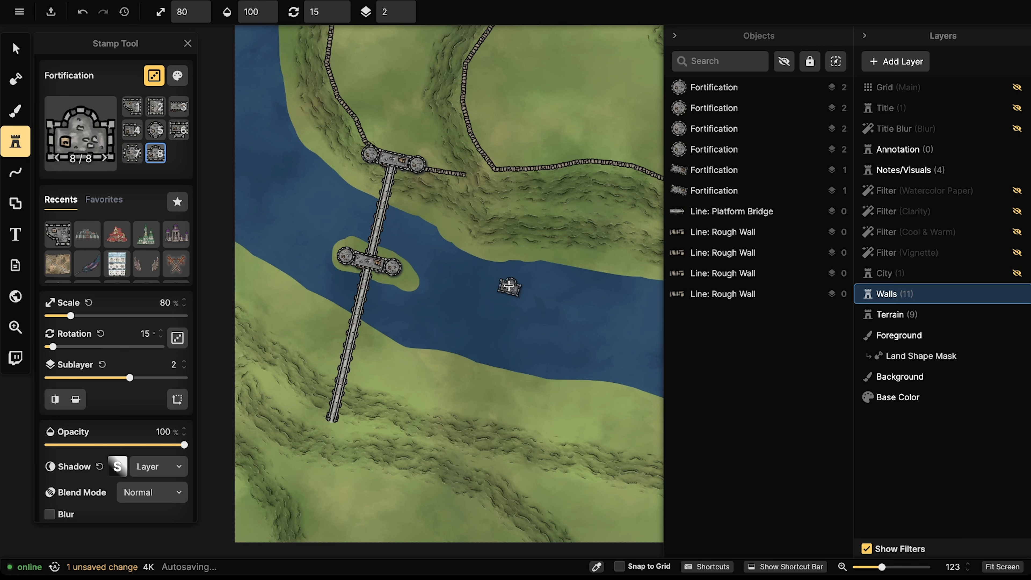
pyautogui.press('4')
pyautogui.press('1')
pyautogui.press('5')
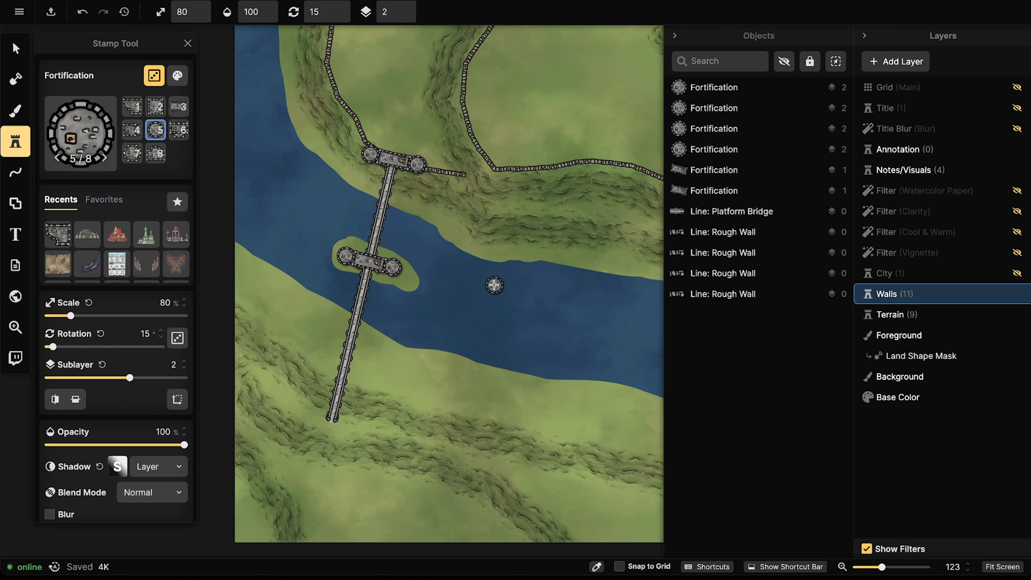
pyautogui.press('6')
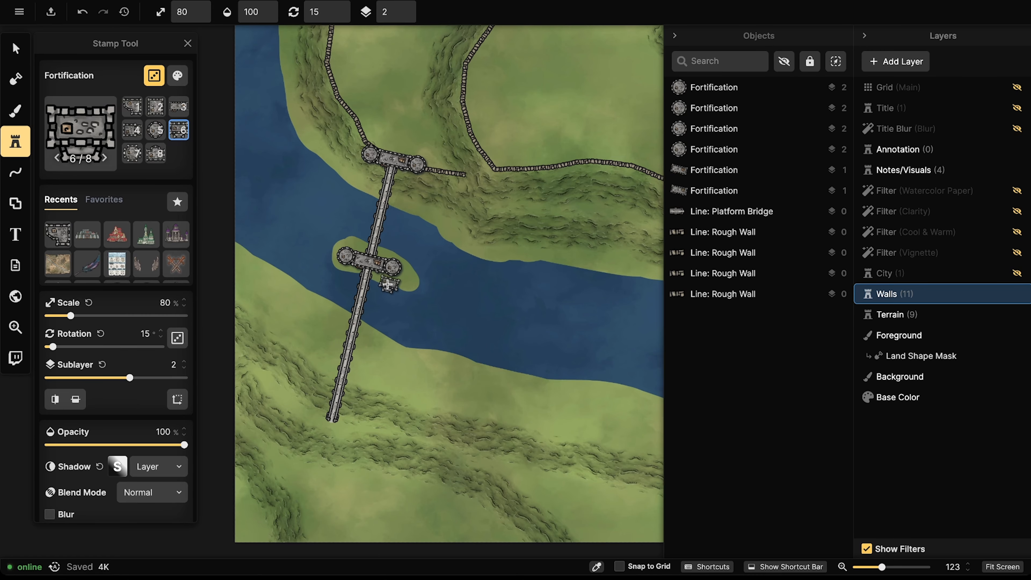
pyautogui.press('2')
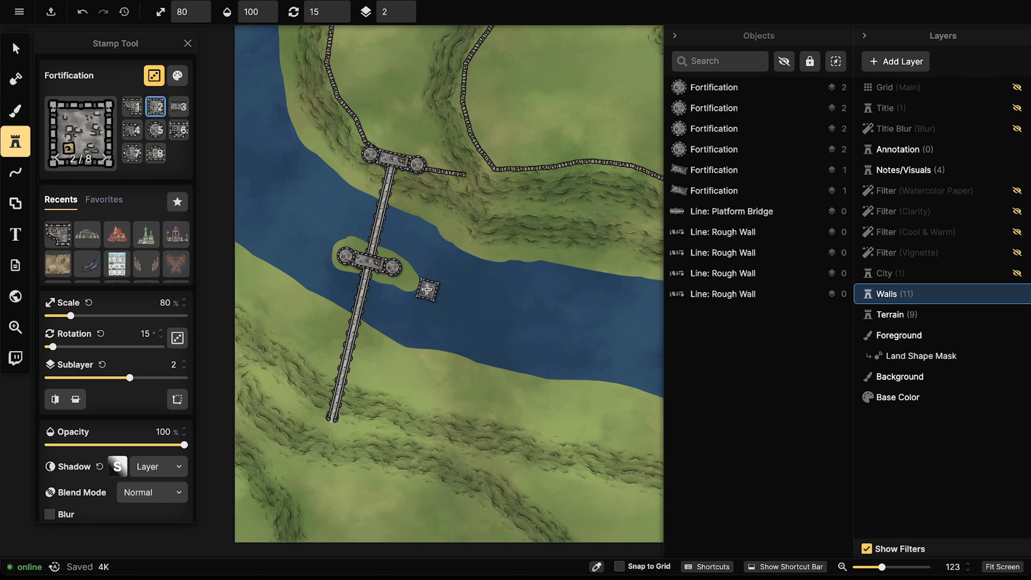
pyautogui.press('6')
pyautogui.press('3')
pyautogui.press('2')
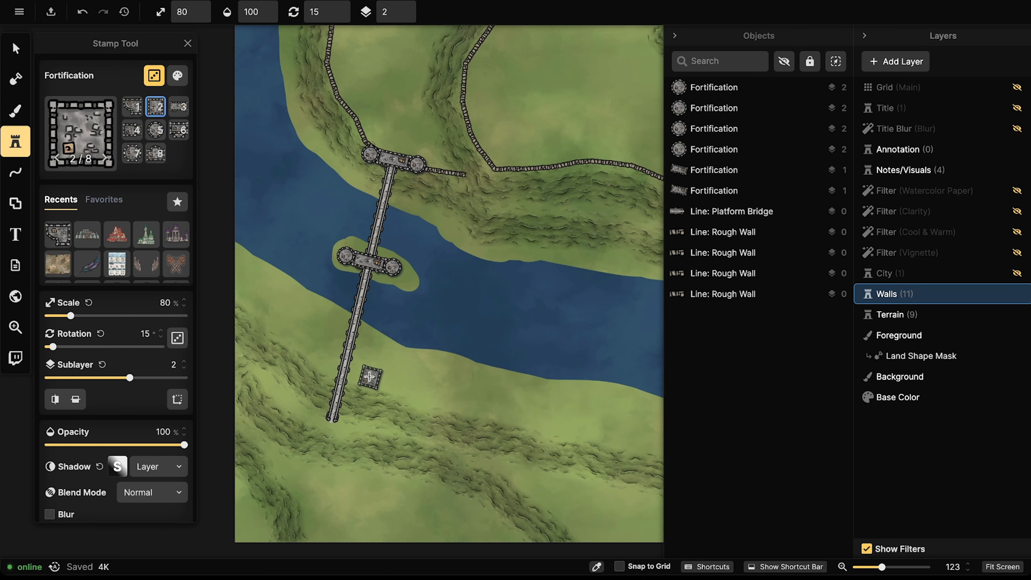
# Step: Paste a copy of the island gatehouse and towers at the bridge's southern end
pyautogui.moveTo(369, 376); pyautogui.dragTo(402, 280)
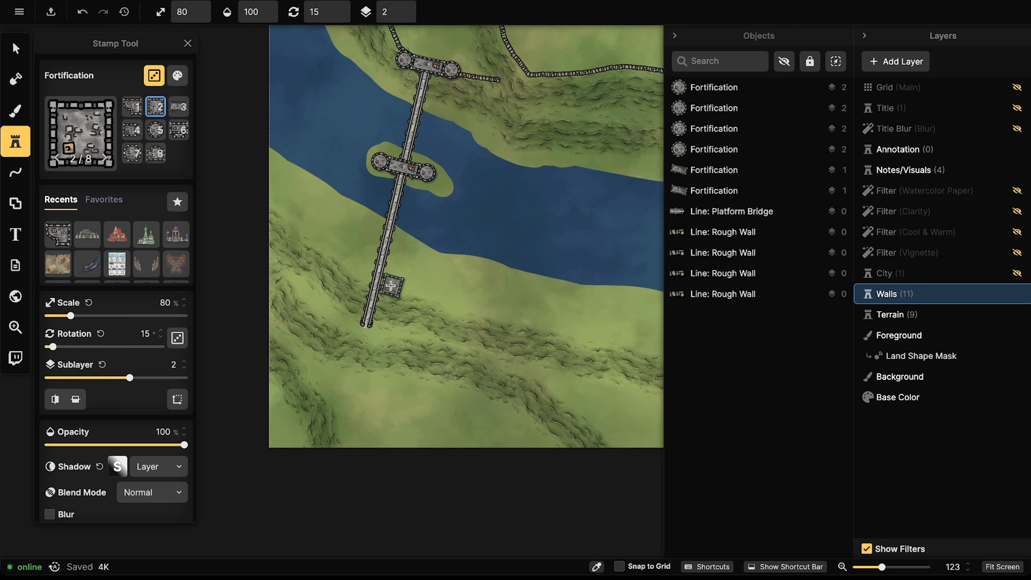
pyautogui.scroll(5, 358, 321)
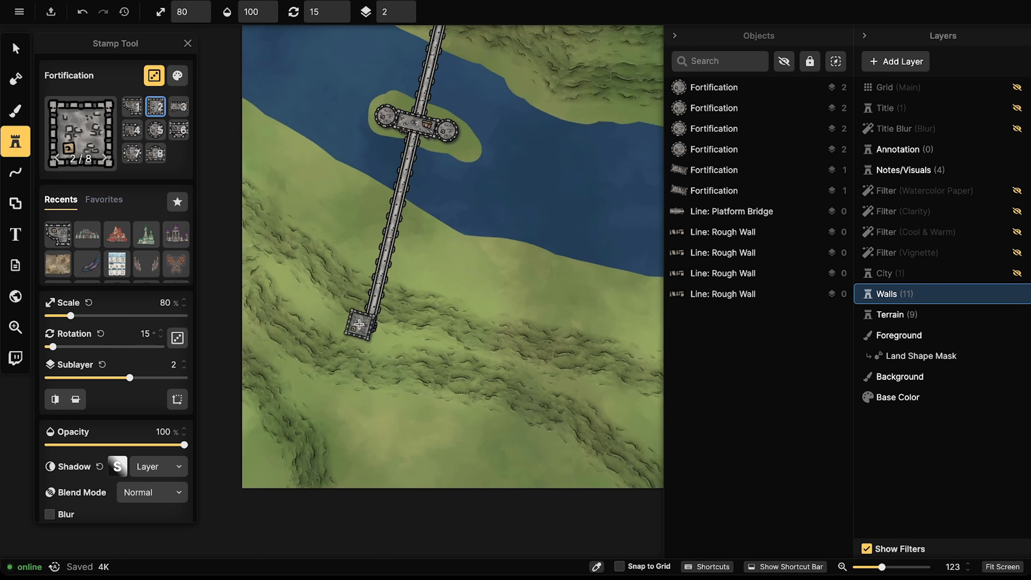
pyautogui.scroll(-4, 425, 209)
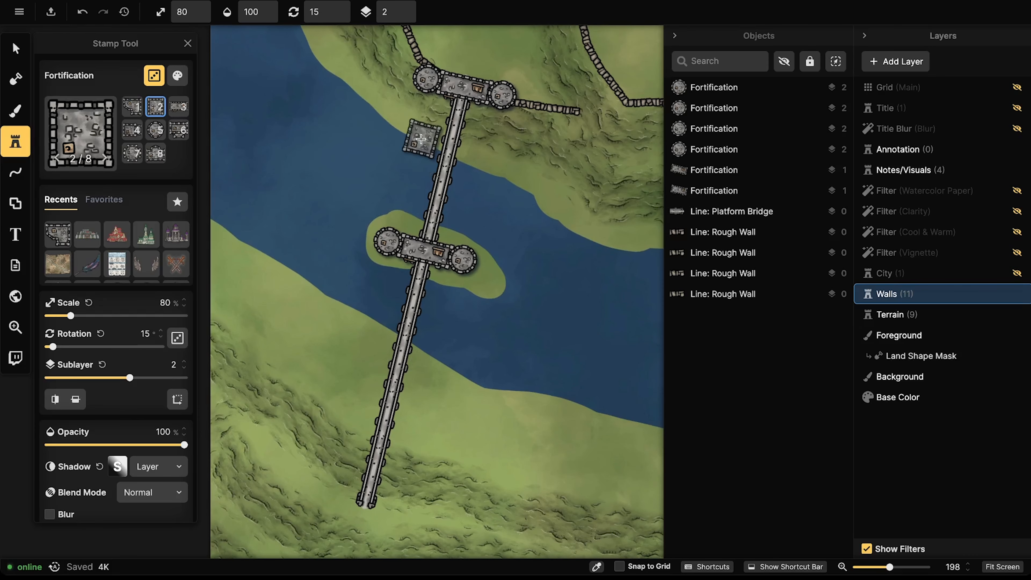
pyautogui.scroll(-2, 421, 127)
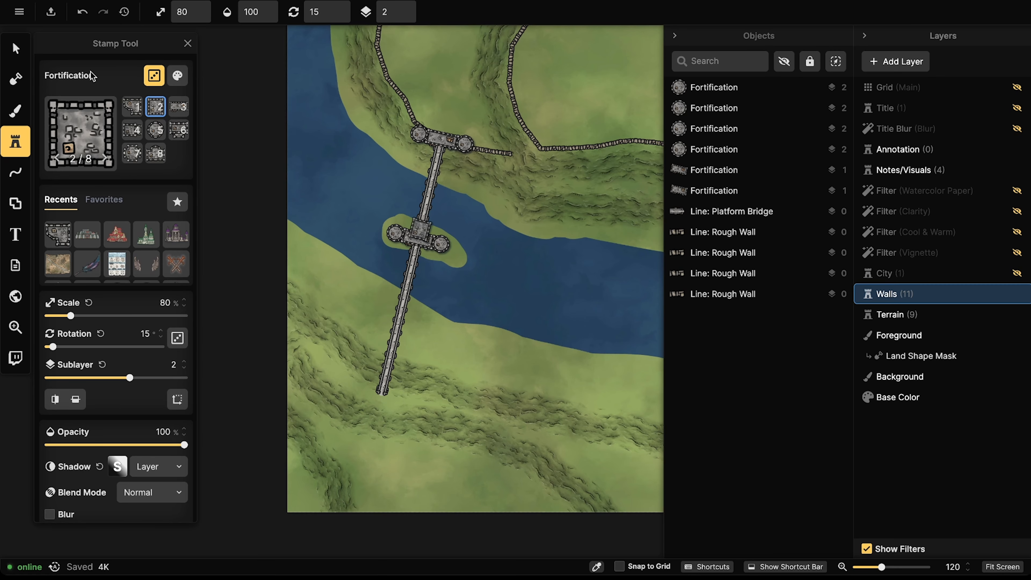
pyautogui.press('v')
pyautogui.scroll(1, 373, 241)
pyautogui.click(392, 235)
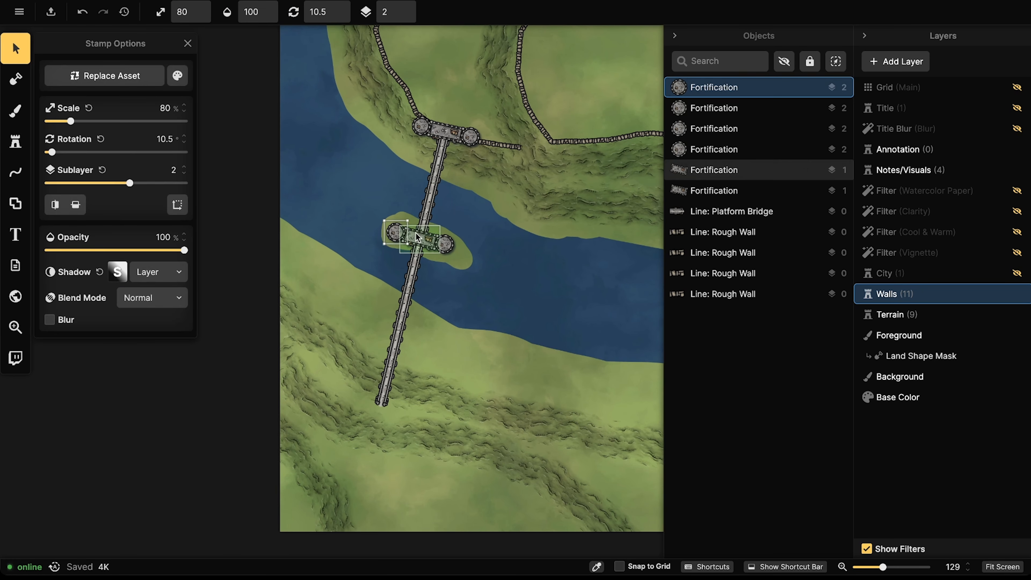
pyautogui.keyDown('shift'); pyautogui.click(419, 237); pyautogui.keyUp('shift')
pyautogui.keyDown('shift'); pyautogui.click(445, 243); pyautogui.keyUp('shift')
pyautogui.press('super+v')
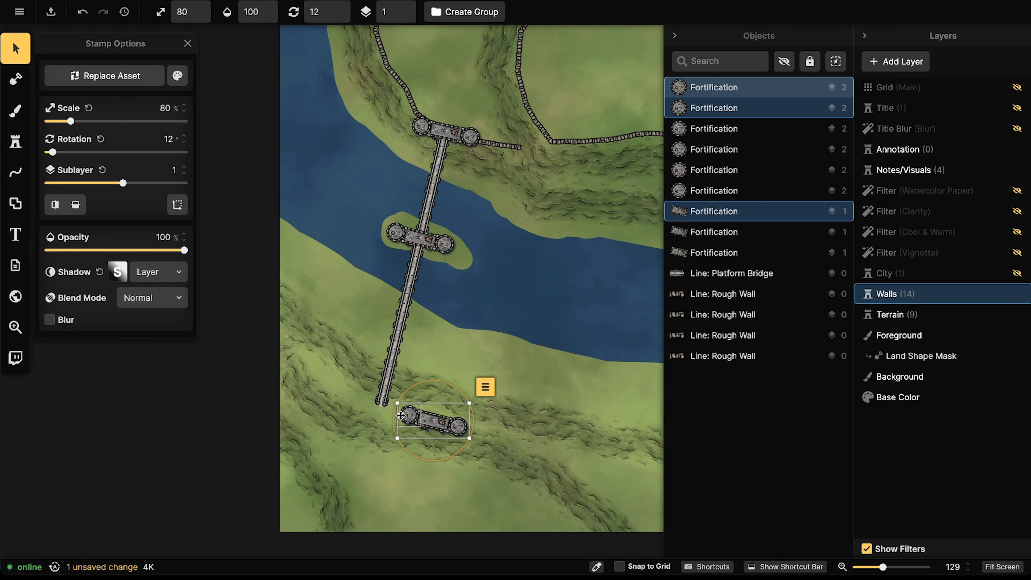
pyautogui.moveTo(419, 417); pyautogui.dragTo(367, 395)
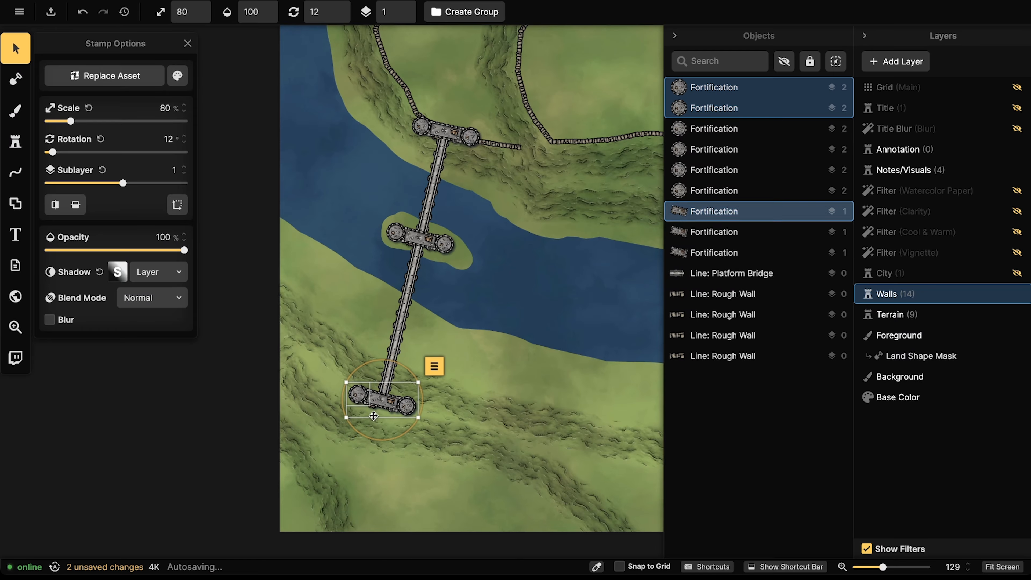
pyautogui.scroll(-3, 435, 475)
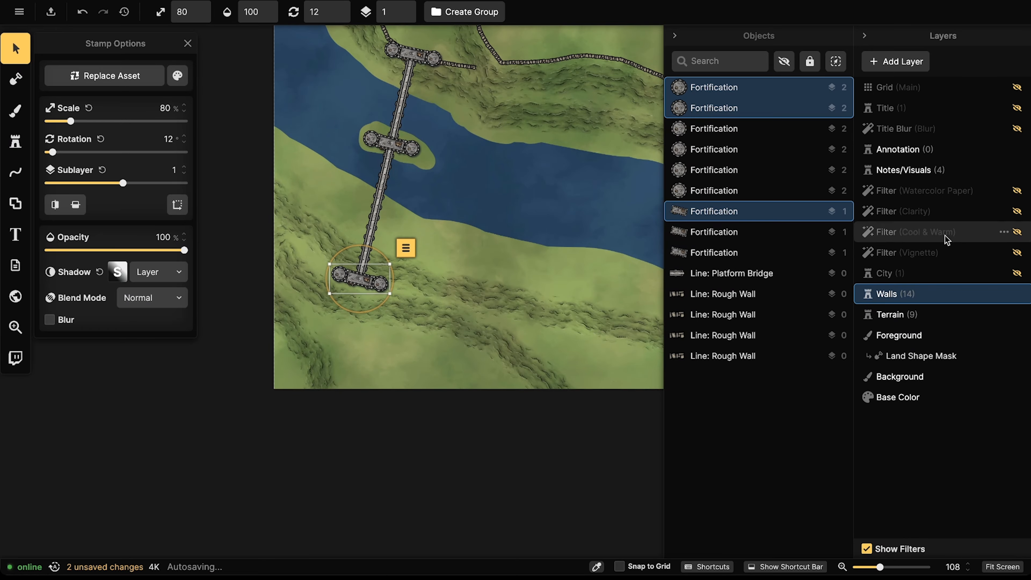
pyautogui.click(939, 316)
pyautogui.click(428, 325)
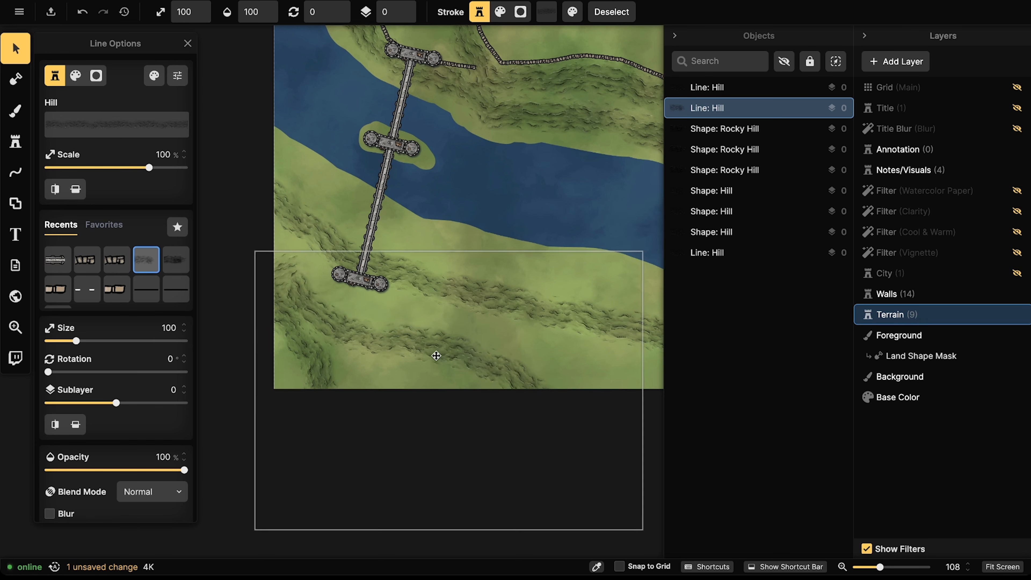
# Step: Delete one Hill line, nudge another up-left, and paste a copy shifted down-right
pyautogui.press('Delete')
pyautogui.click(301, 336)
pyautogui.moveTo(302, 335); pyautogui.dragTo(299, 330)
pyautogui.press('Escape')
pyautogui.click(274, 373)
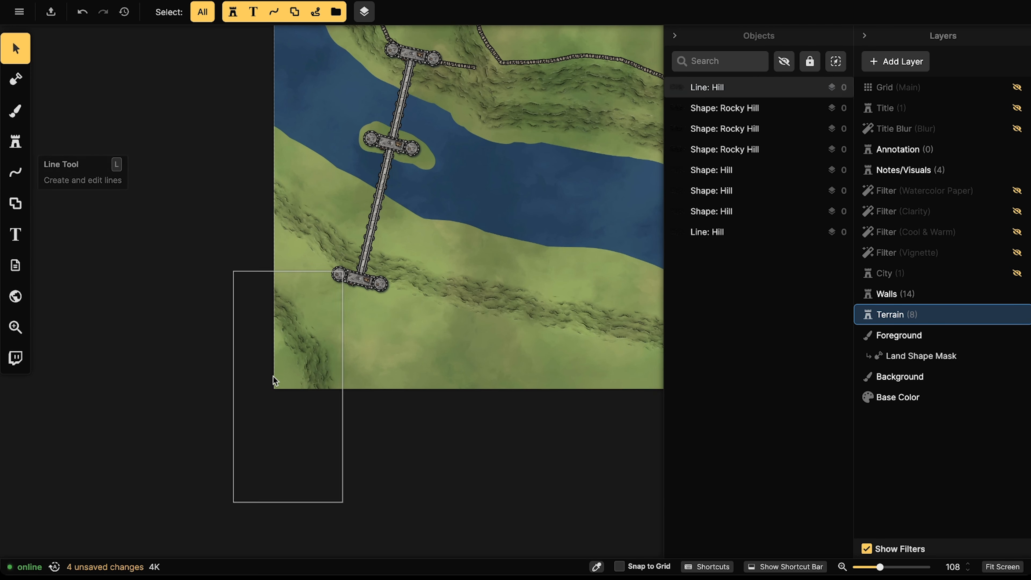
pyautogui.hotkey('ctrl', 'v')
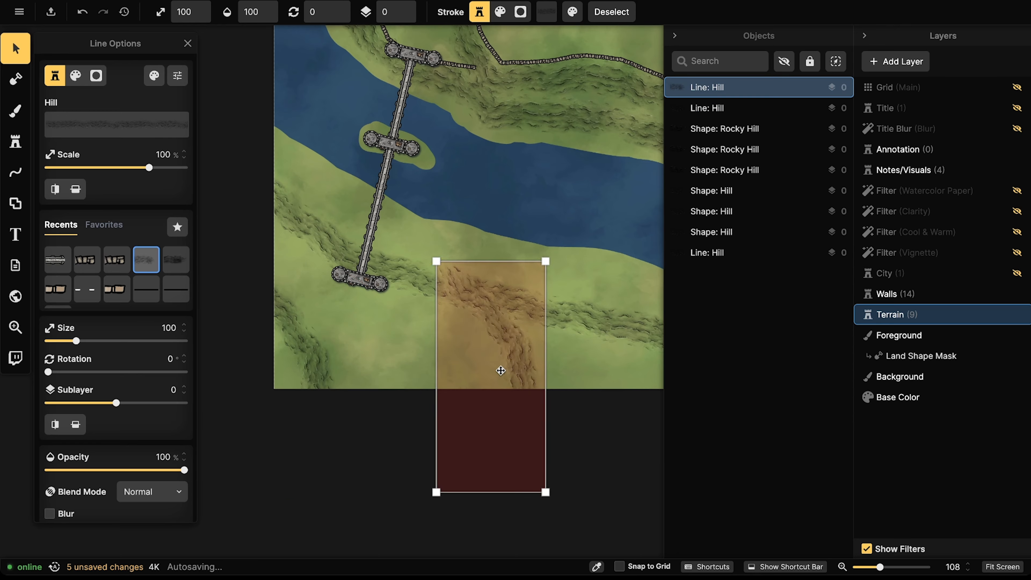
pyautogui.scroll(-6, 501, 371)
pyautogui.moveTo(491, 362); pyautogui.dragTo(504, 370)
pyautogui.scroll(1, 508, 371)
pyautogui.click(358, 303)
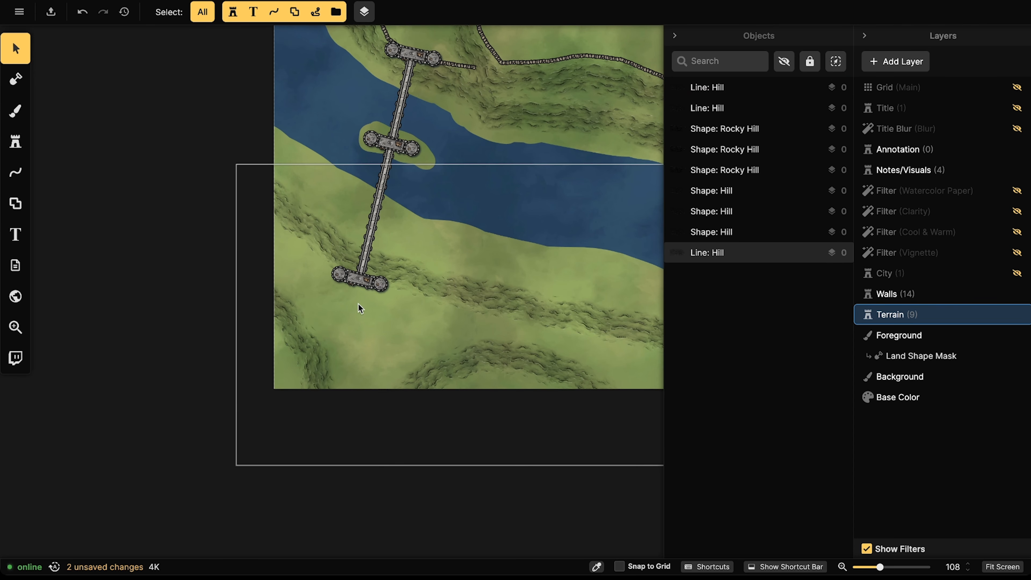
# Step: On the Walls layer, copy the island's three-piece fortification with both towers
pyautogui.moveTo(400, 327); pyautogui.dragTo(307, 309)
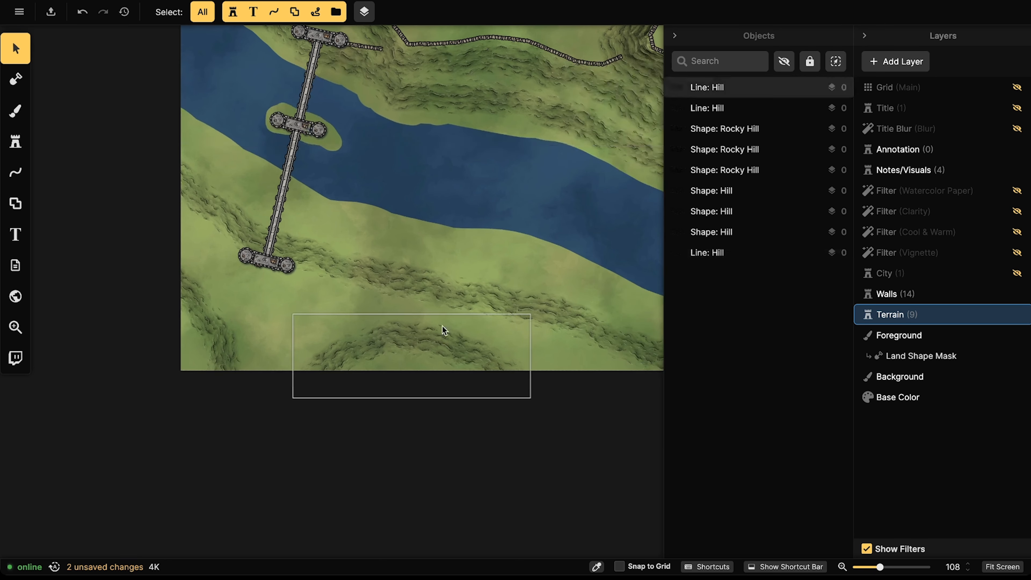
pyautogui.moveTo(268, 137); pyautogui.dragTo(372, 270)
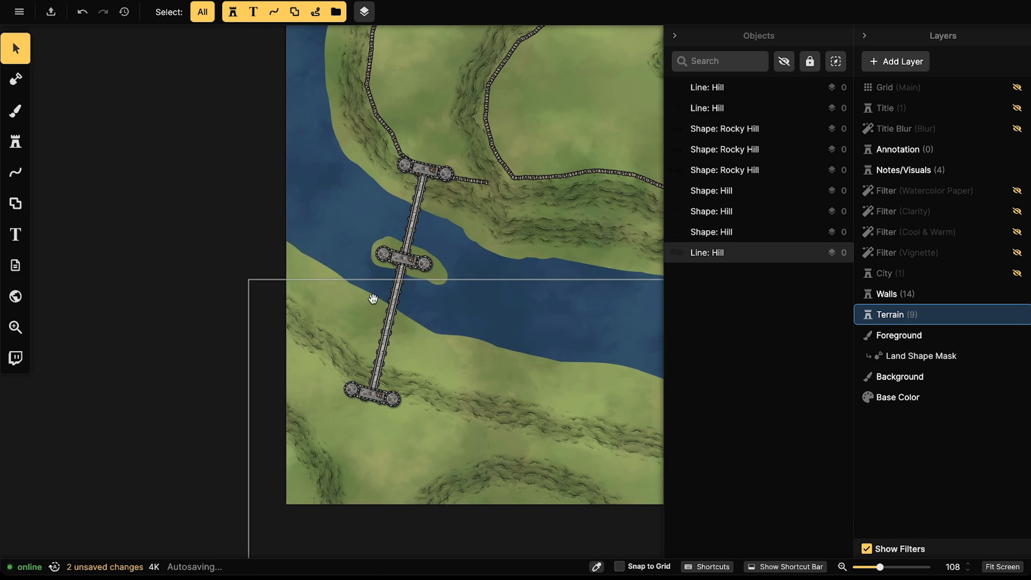
pyautogui.moveTo(374, 325); pyautogui.dragTo(376, 321)
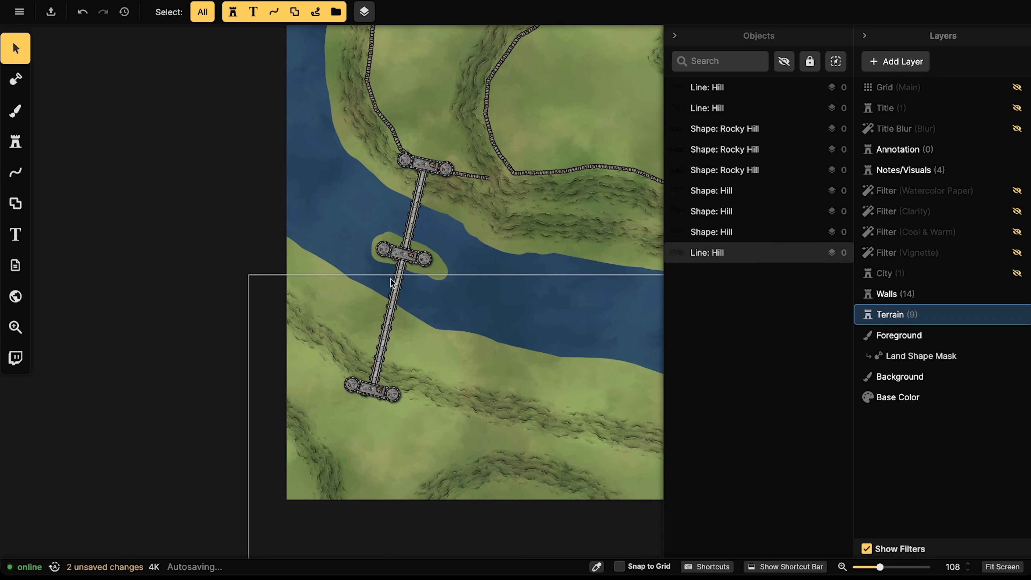
pyautogui.moveTo(416, 134); pyautogui.dragTo(361, 249)
pyautogui.moveTo(400, 184); pyautogui.dragTo(401, 214)
pyautogui.scroll(3, 352, 301)
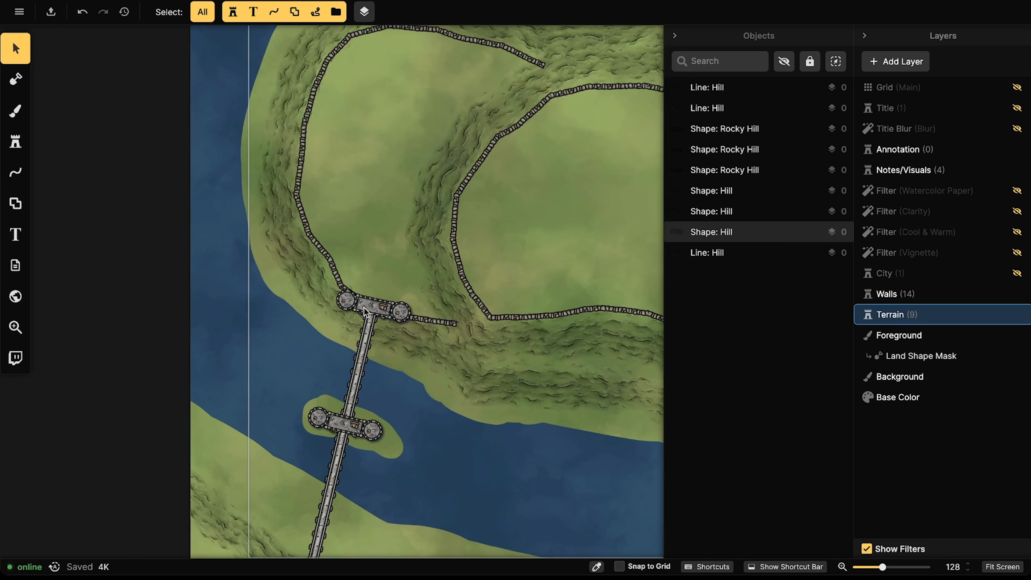
pyautogui.click(328, 416)
pyautogui.click(898, 293)
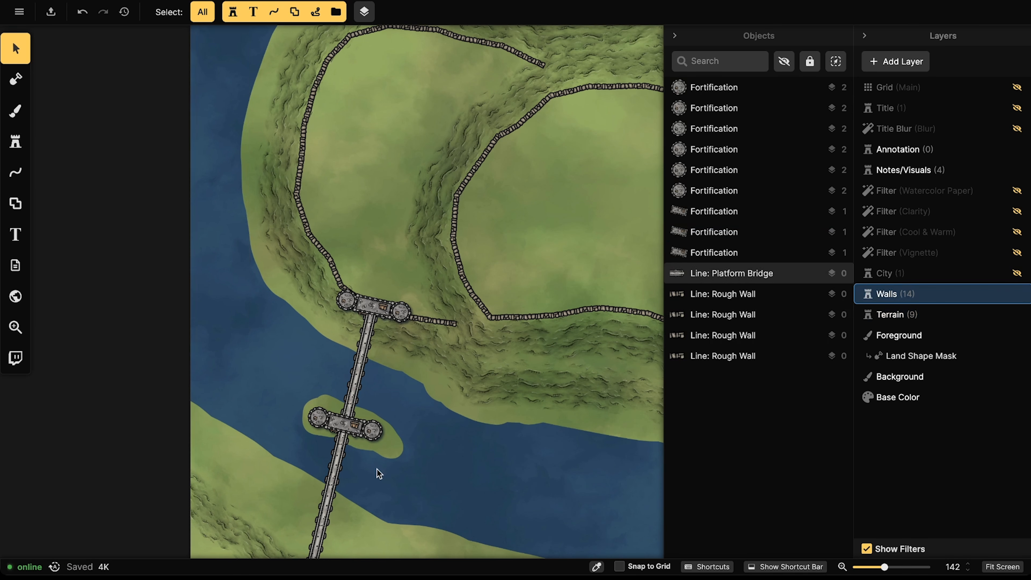
pyautogui.click(376, 429)
pyautogui.keyDown('shift'); pyautogui.click(377, 427); pyautogui.keyUp('shift')
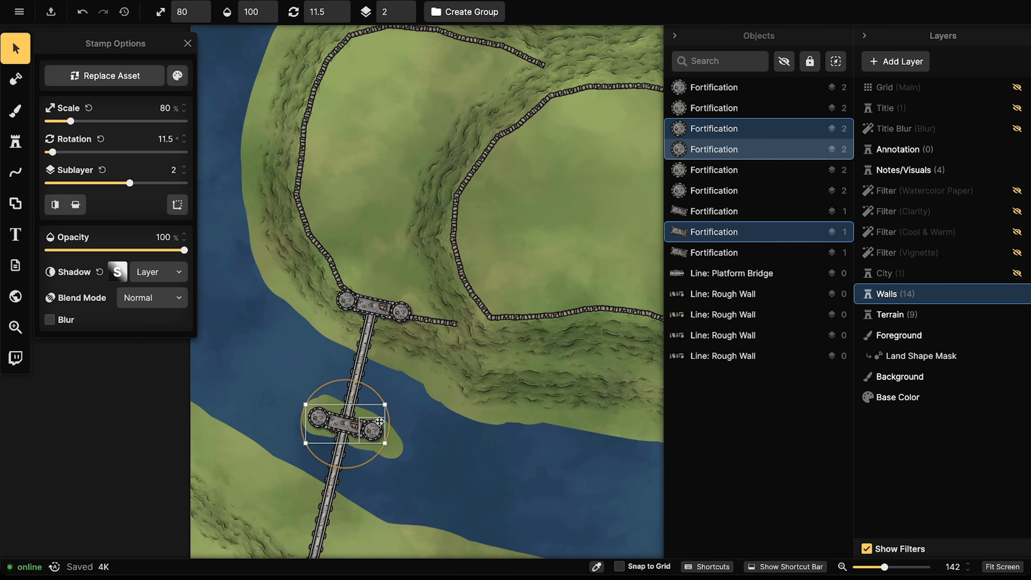
pyautogui.press('super+c')
# Step: Paste the fortification onto the eastern hilltop wall, rotated to about 138°
pyautogui.press('super+v')
pyautogui.scroll(2, 472, 247)
pyautogui.moveTo(475, 291); pyautogui.dragTo(498, 147)
pyautogui.scroll(-3, 479, 264)
pyautogui.press('Escape')
pyautogui.scroll(-4, 339, 166)
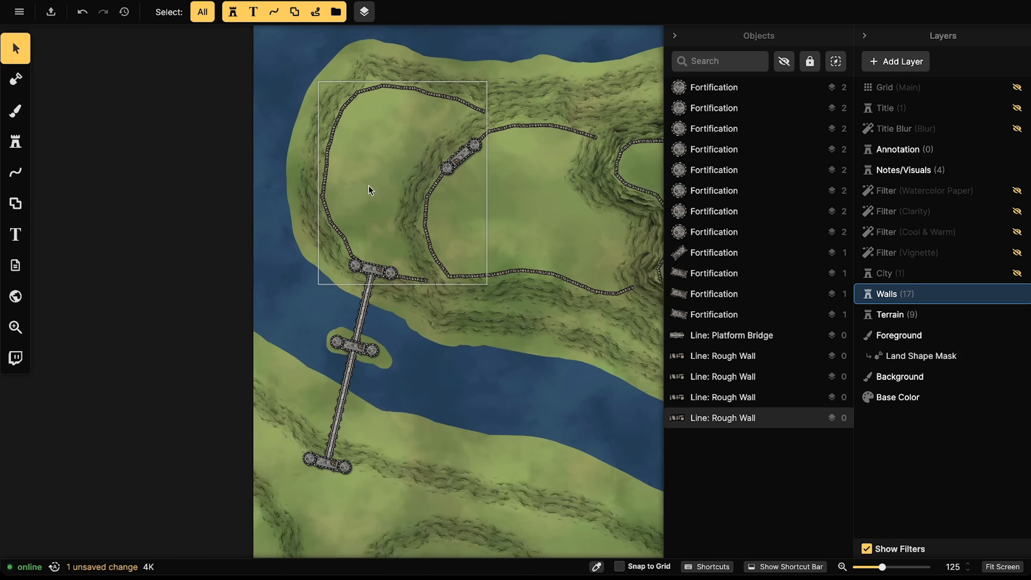
# Step: Set the Line tool to the plain solid style in Free Draw mode
pyautogui.click(19, 181)
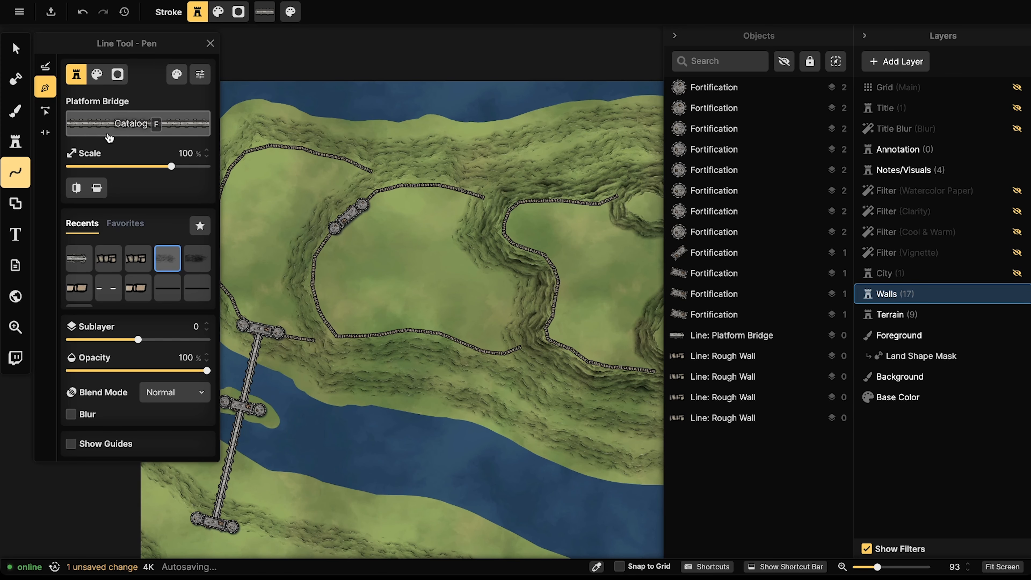
pyautogui.click(167, 288)
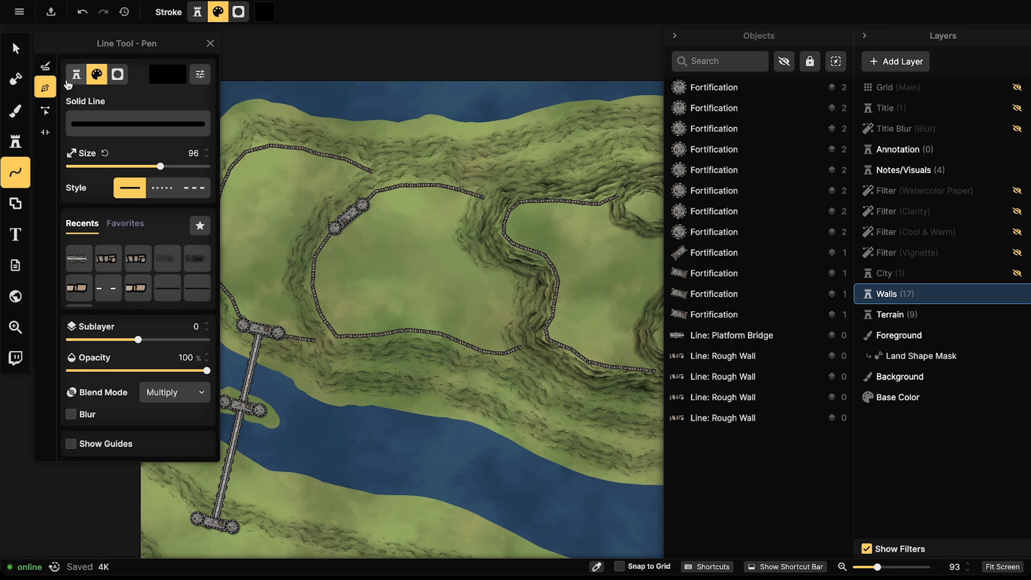
pyautogui.click(46, 63)
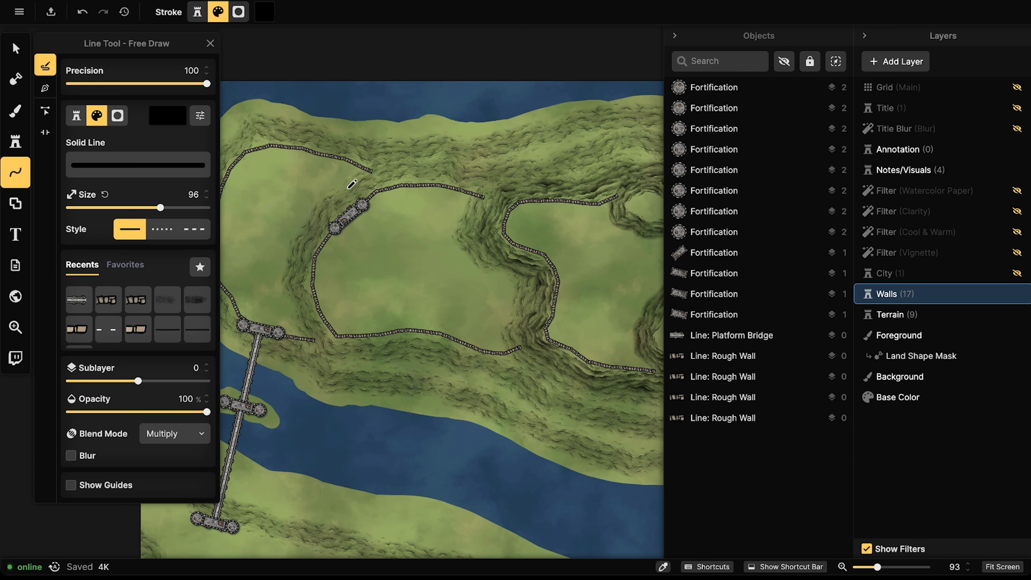
pyautogui.moveTo(415, 250); pyautogui.dragTo(522, 251)
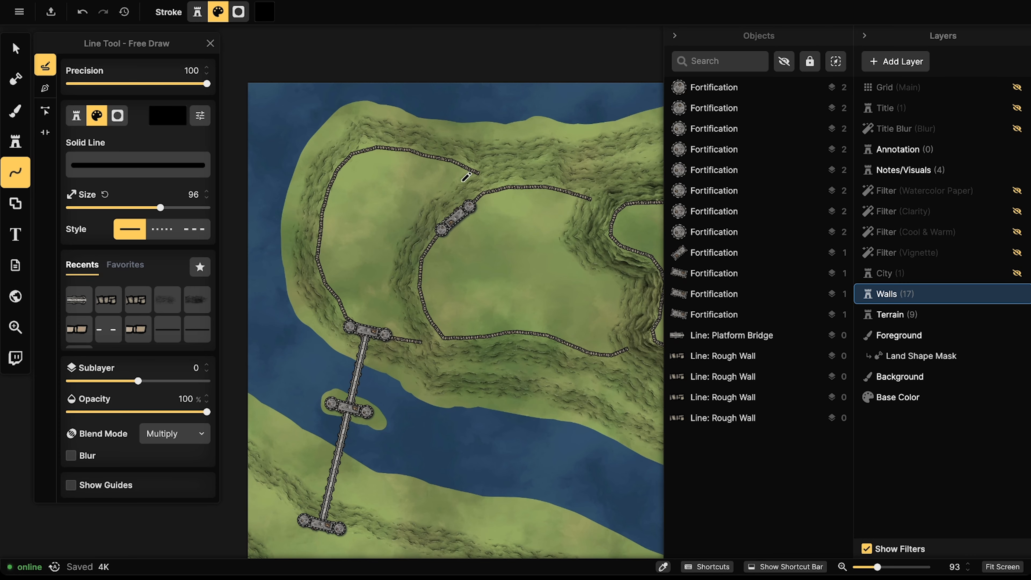
# Step: Sketch black looping lines on the western hilltop near the bridge, discarding failed attempts
pyautogui.moveTo(403, 283); pyautogui.dragTo(420, 330)
pyautogui.press('Delete')
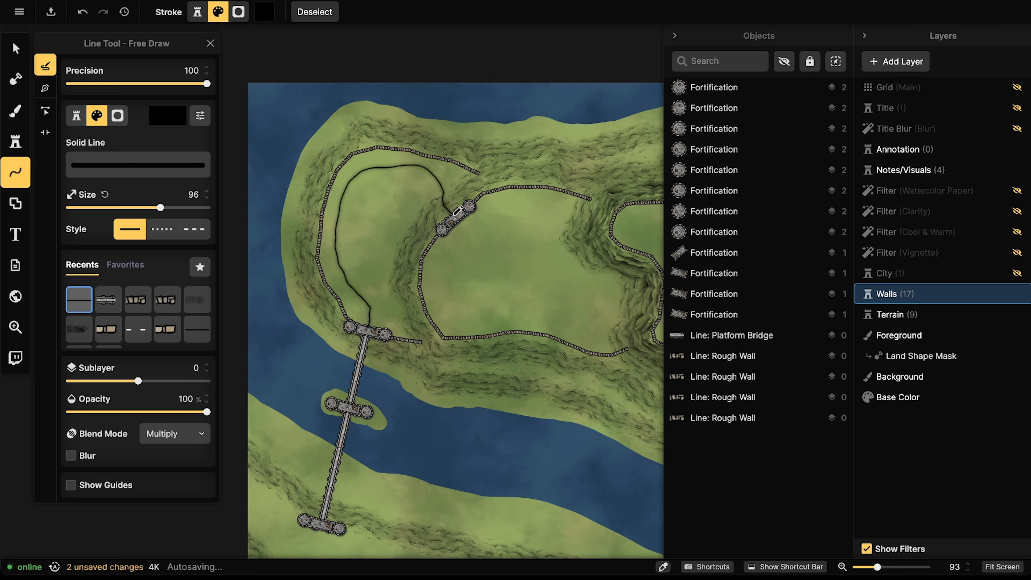
pyautogui.moveTo(457, 210); pyautogui.dragTo(458, 205)
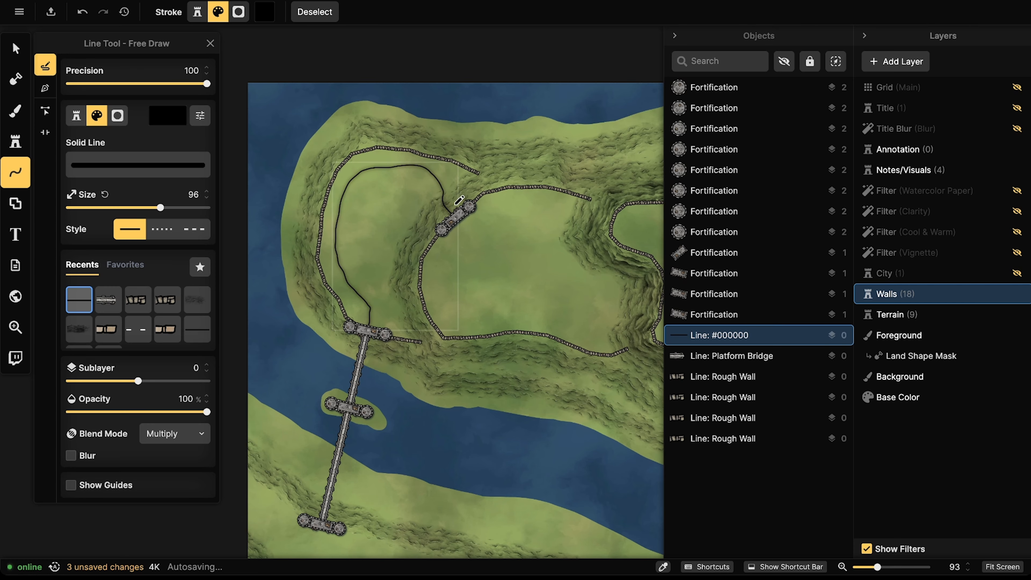
pyautogui.press('Delete')
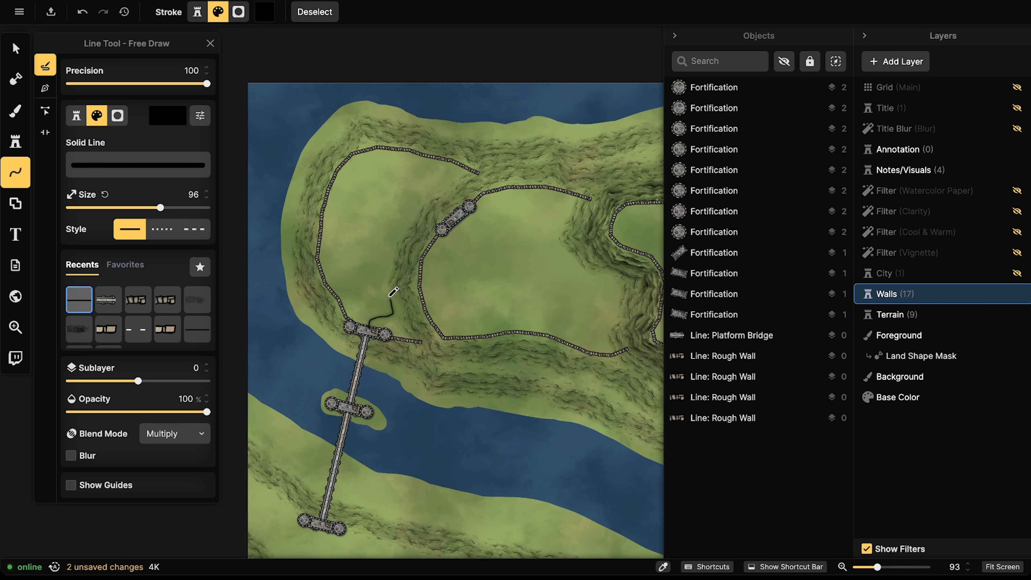
pyautogui.moveTo(414, 210); pyautogui.dragTo(415, 209)
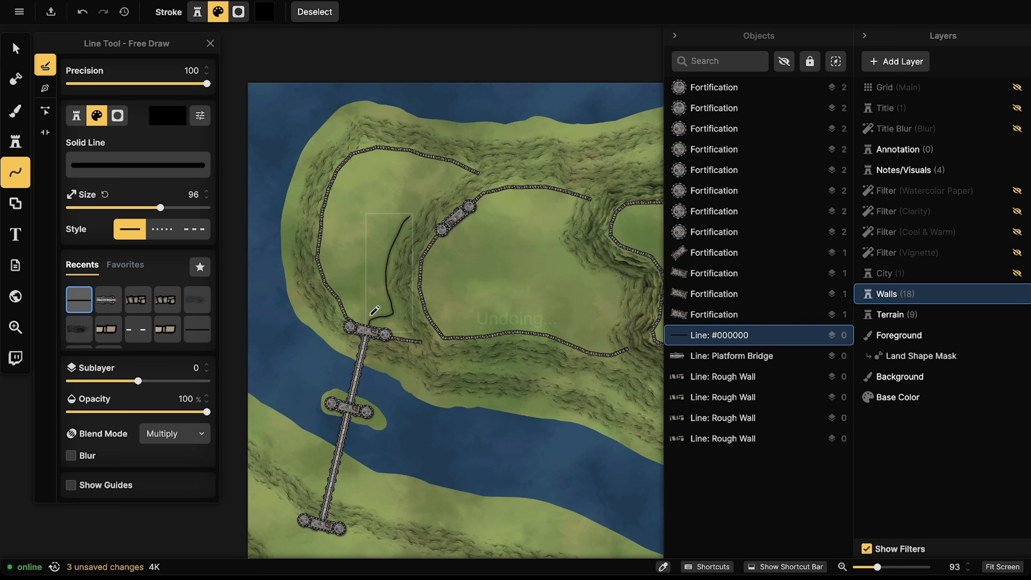
pyautogui.hotkey('ctrl', 'z')
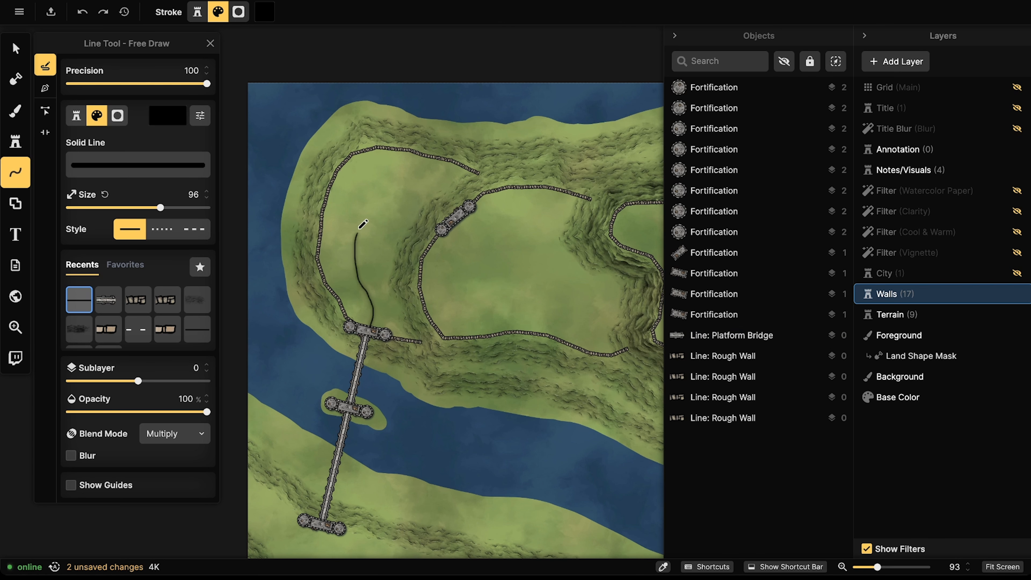
pyautogui.moveTo(458, 202); pyautogui.dragTo(458, 202)
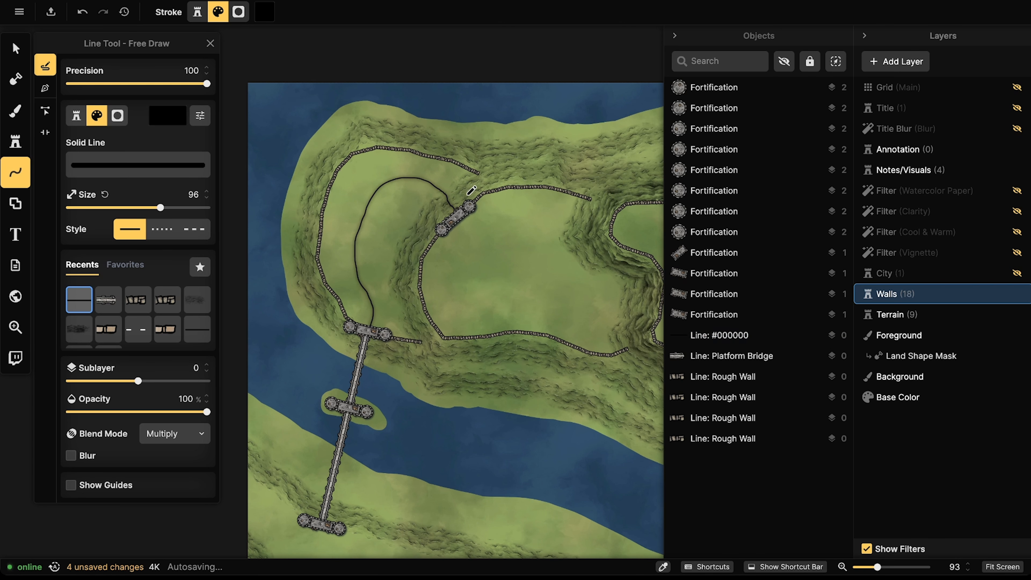
pyautogui.moveTo(349, 224); pyautogui.dragTo(334, 281)
pyautogui.moveTo(417, 196)
pyautogui.mouseDown()
pyautogui.moveTo(373, 258)
pyautogui.moveTo(390, 306)
pyautogui.mouseUp()
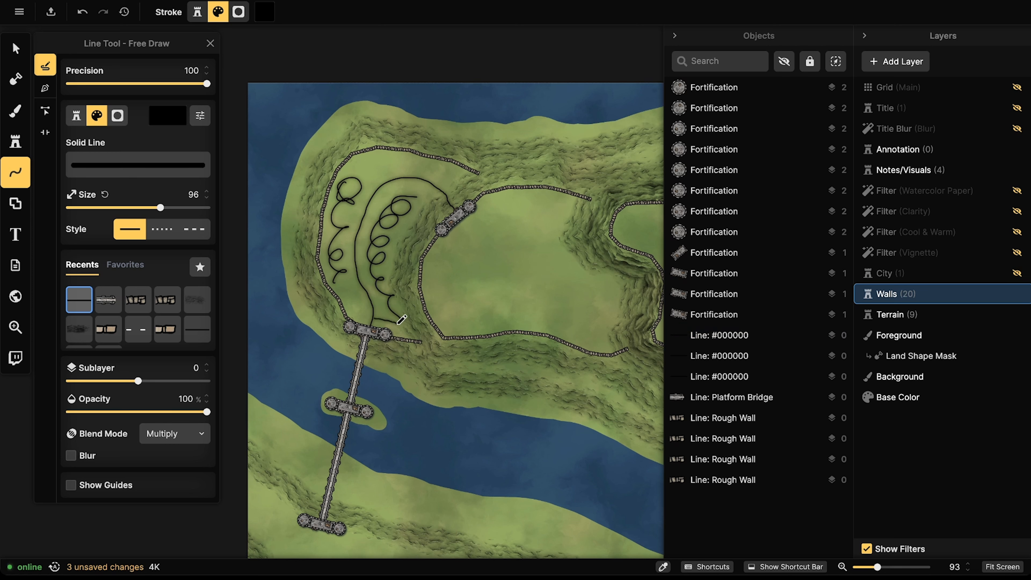
pyautogui.moveTo(435, 317); pyautogui.dragTo(434, 316)
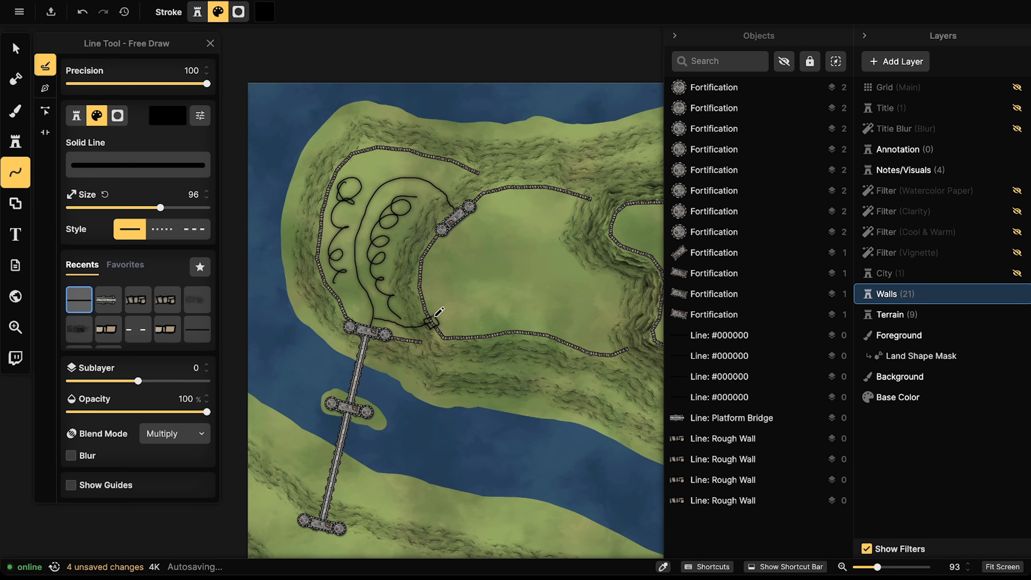
pyautogui.click(439, 312)
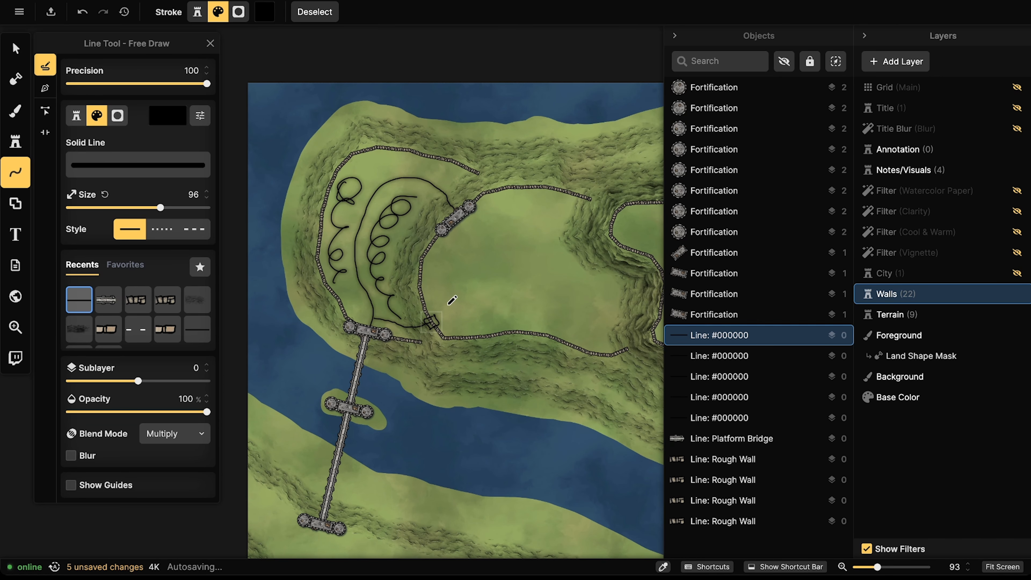
pyautogui.press('Escape')
# Step: Draw a trial stroke near the eastern cliff, undo it, and return west
pyautogui.moveTo(547, 331); pyautogui.dragTo(321, 353)
pyautogui.moveTo(552, 279); pyautogui.dragTo(473, 292)
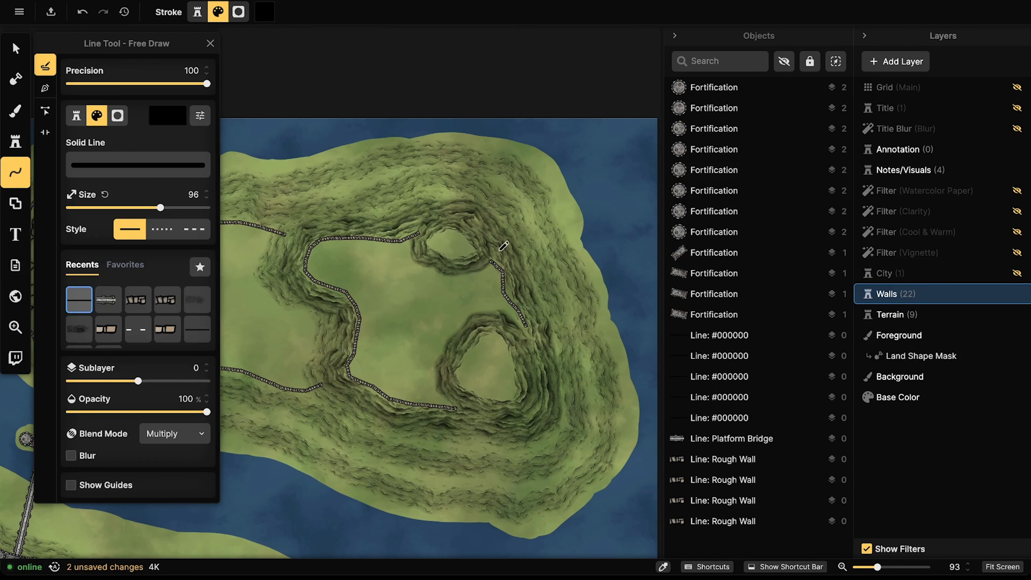
pyautogui.moveTo(509, 240); pyautogui.dragTo(506, 224)
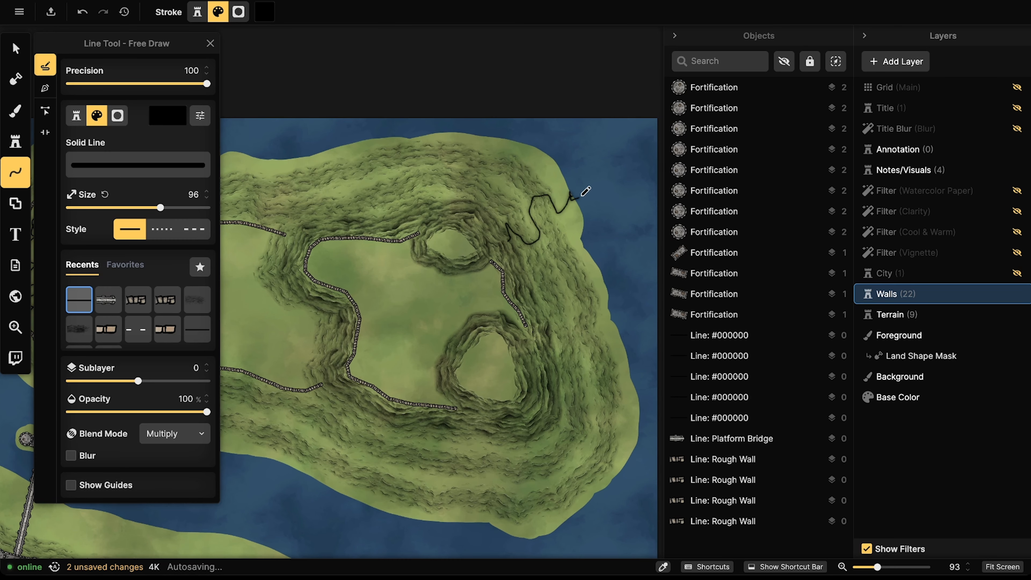
pyautogui.moveTo(603, 183); pyautogui.dragTo(604, 183)
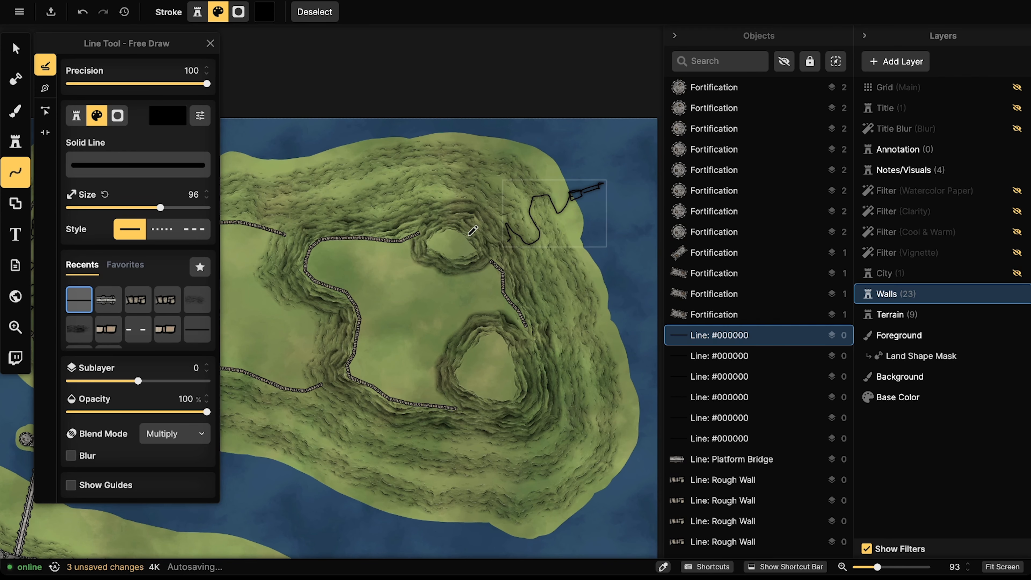
pyautogui.hotkey('ctrl', 'z')
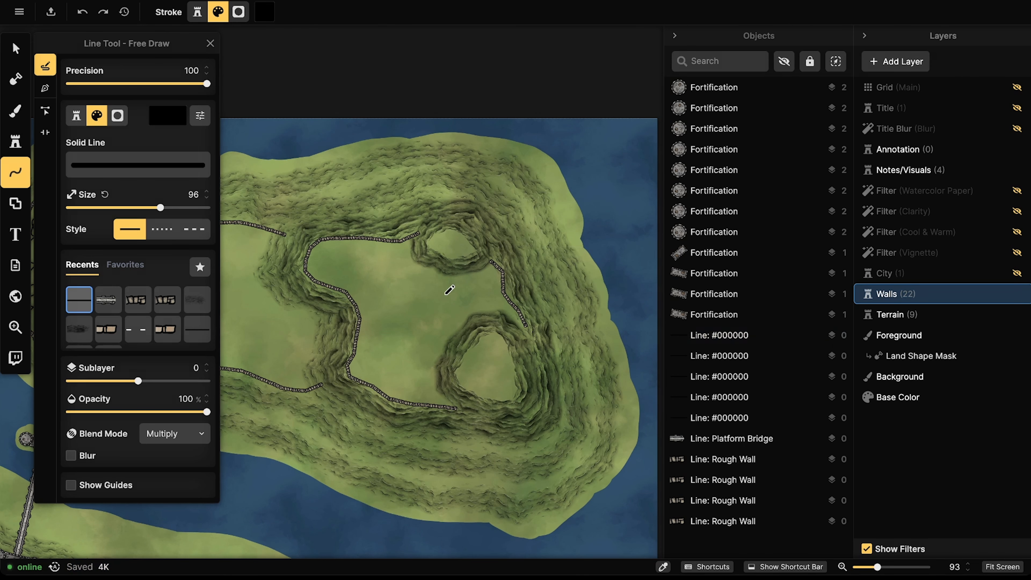
pyautogui.moveTo(445, 294); pyautogui.dragTo(541, 306)
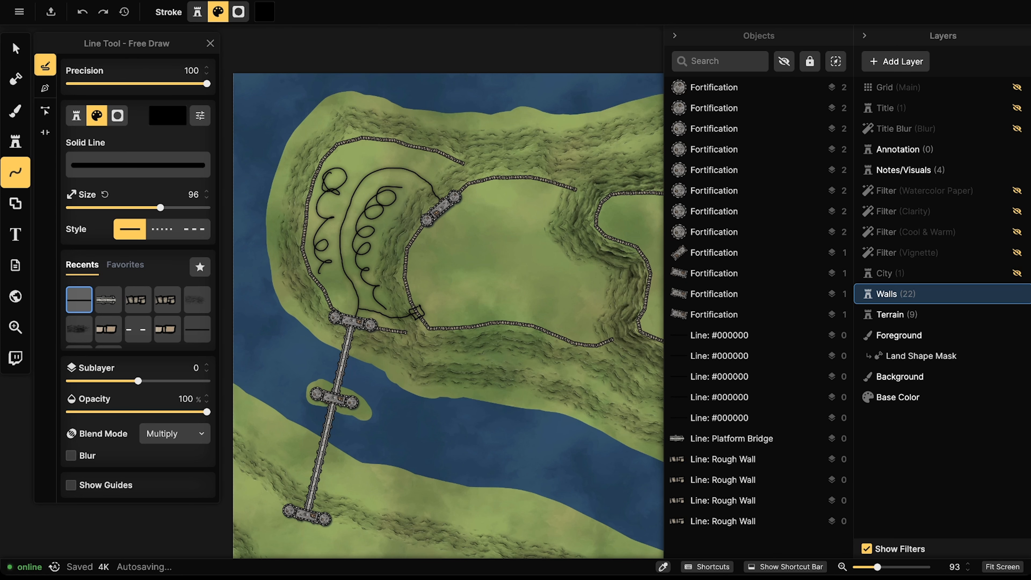
# Step: Delete the loop sketch and the four remaining black Line #000000 sketches
pyautogui.press('v')
pyautogui.click(347, 186)
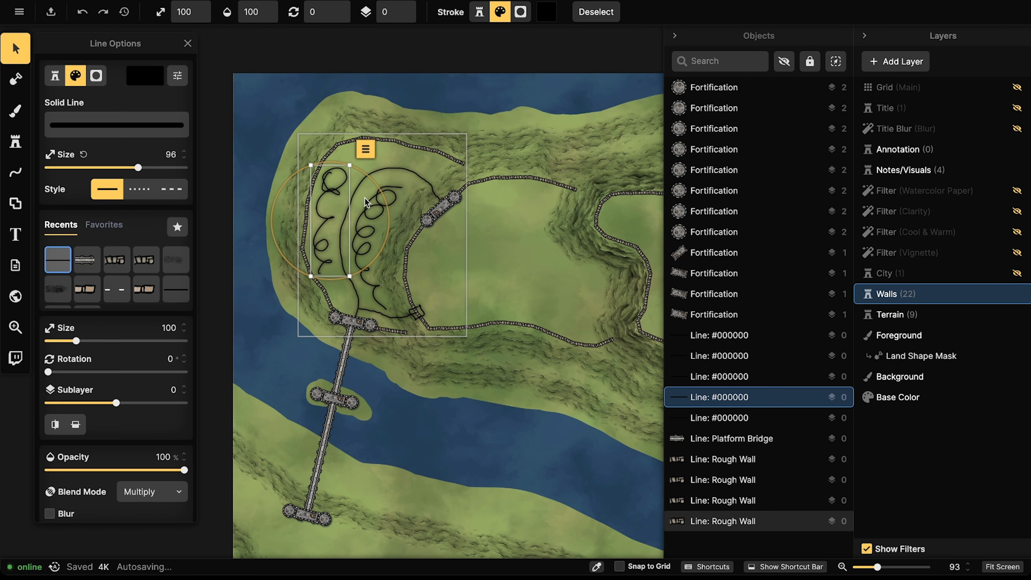
pyautogui.press('Delete')
pyautogui.click(372, 239)
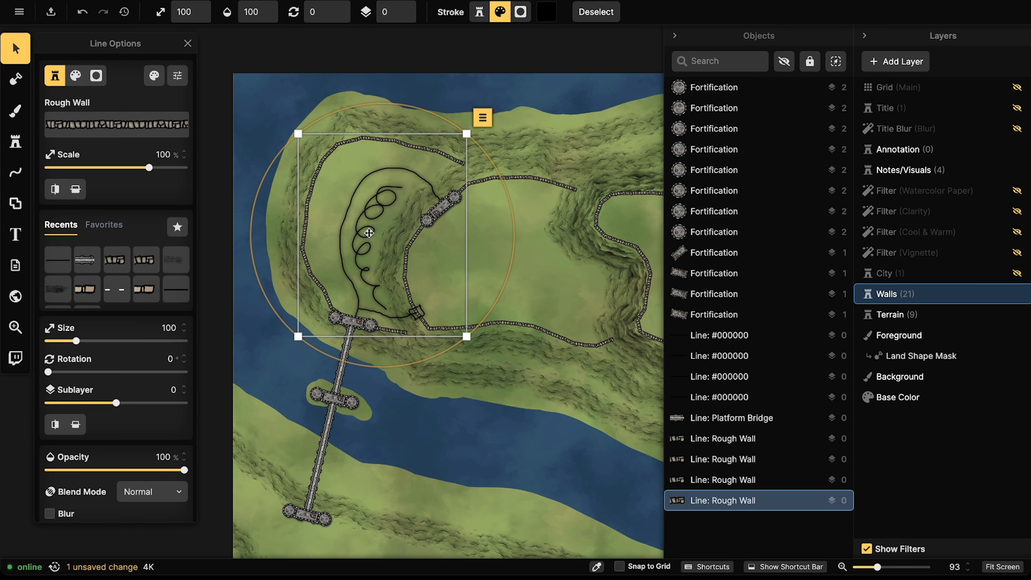
pyautogui.click(719, 396)
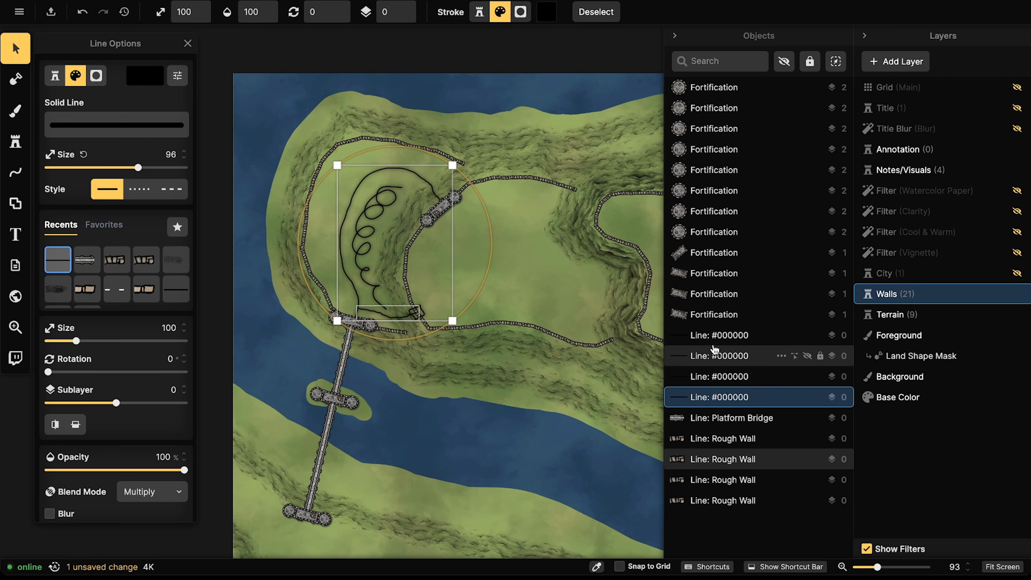
pyautogui.keyDown('shift'); pyautogui.click(713, 335); pyautogui.keyUp('shift')
pyautogui.press('Delete')
# Step: Select the gatehouse's lower tower, wall segment and upper tower
pyautogui.click(427, 220)
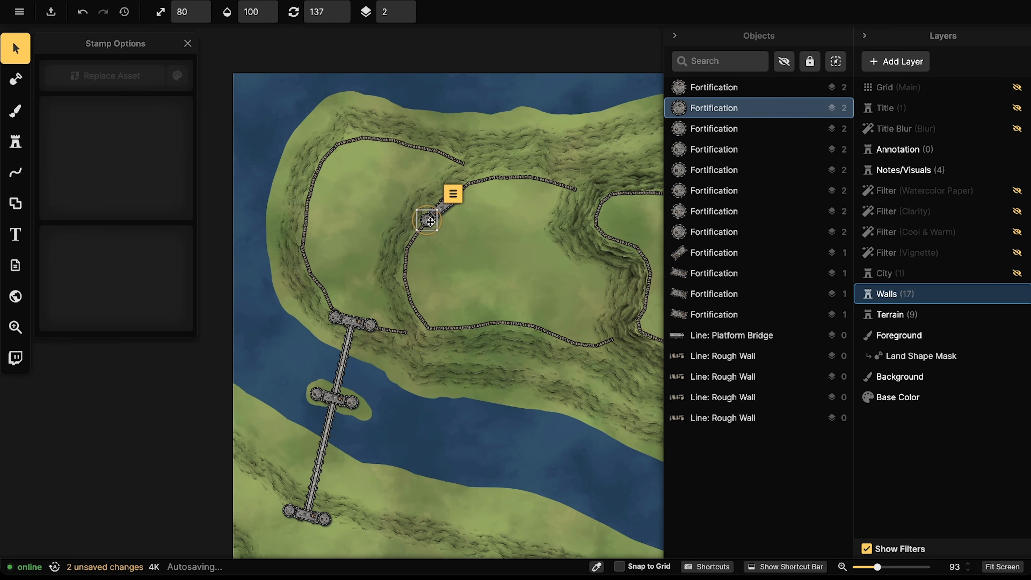
pyautogui.keyDown('shift'); pyautogui.click(447, 203); pyautogui.keyUp('shift')
pyautogui.keyDown('shift'); pyautogui.click(454, 197); pyautogui.keyUp('shift')
# Step: Zoom in on the gatehouse and try the square keep Fortification stamp at rotation 0
pyautogui.press('Escape')
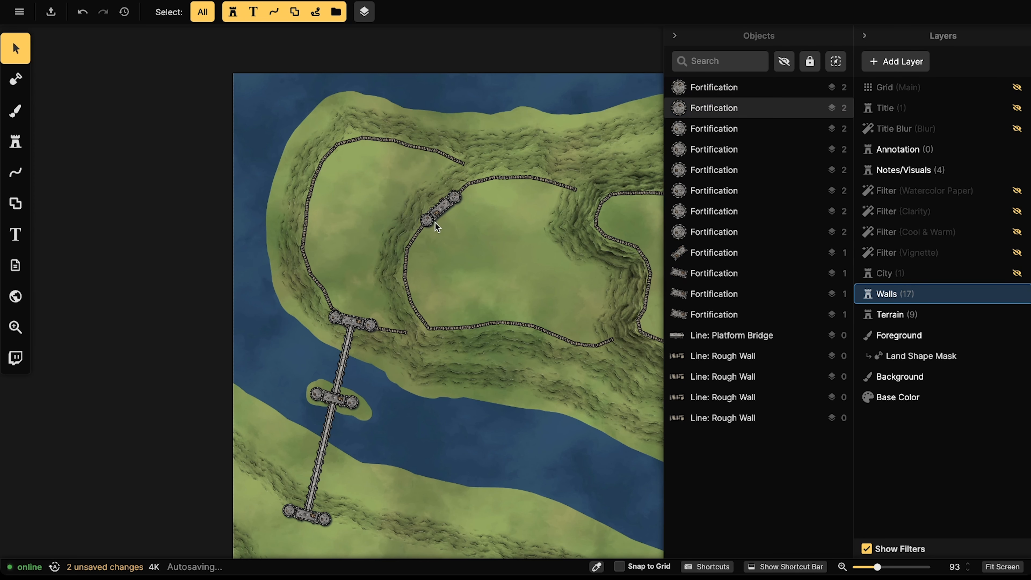
pyautogui.click(428, 221)
pyautogui.scroll(3, 430, 222)
pyautogui.moveTo(431, 222); pyautogui.dragTo(378, 246)
pyautogui.scroll(2, 355, 262)
pyautogui.scroll(1, 354, 262)
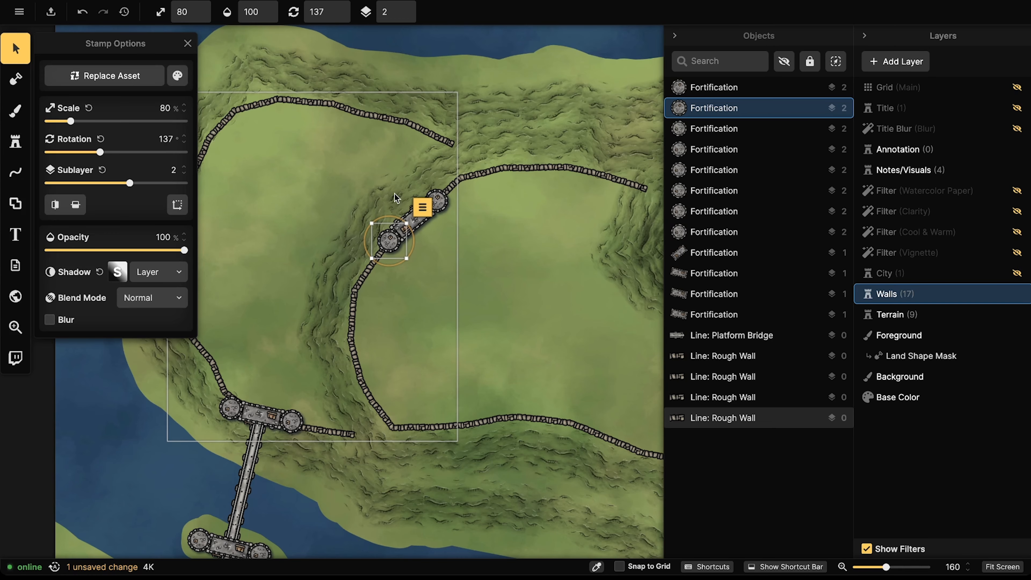
pyautogui.click(15, 141)
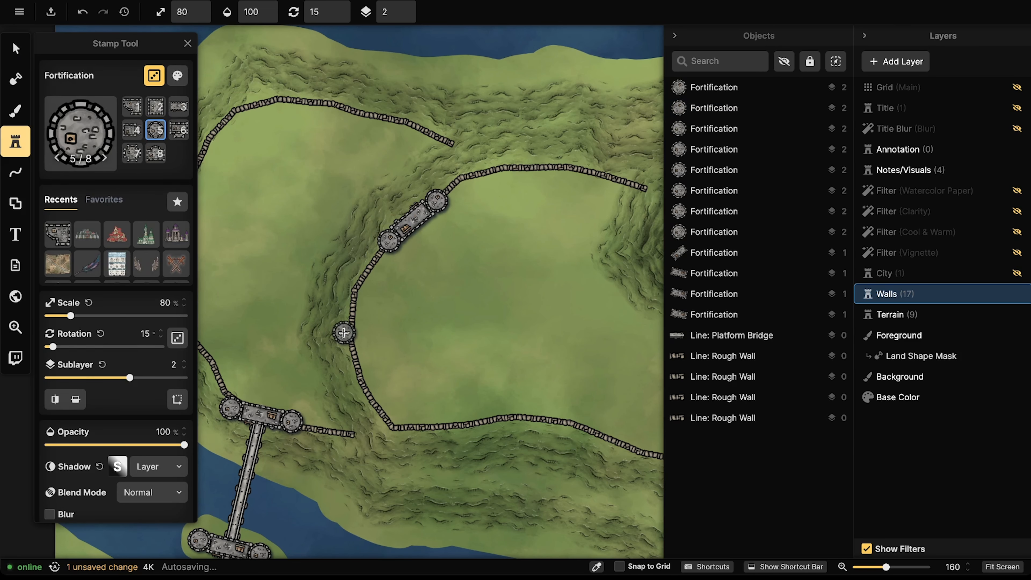
pyautogui.click(132, 153)
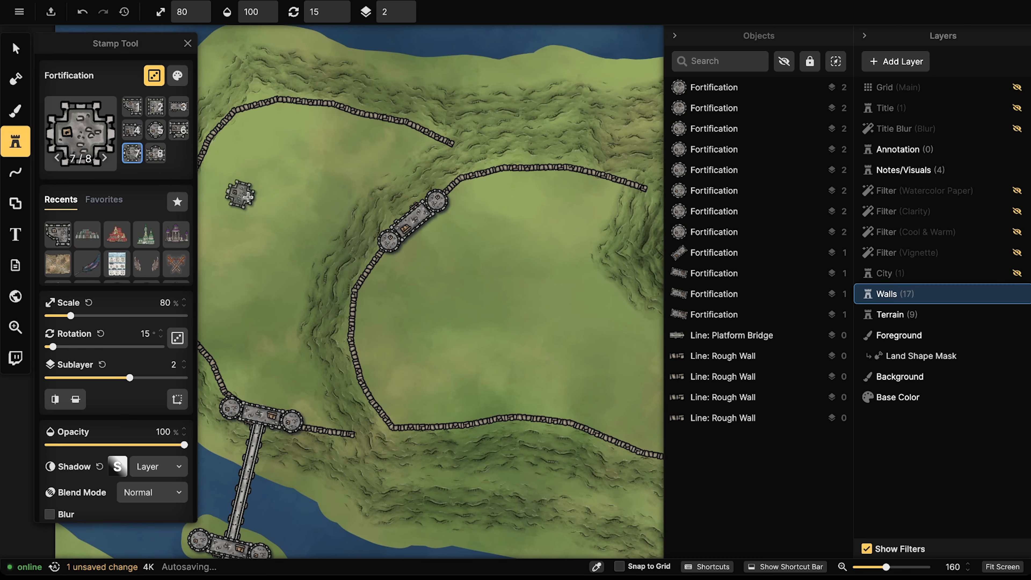
pyautogui.moveTo(437, 392); pyautogui.dragTo(366, 279)
pyautogui.press('q')
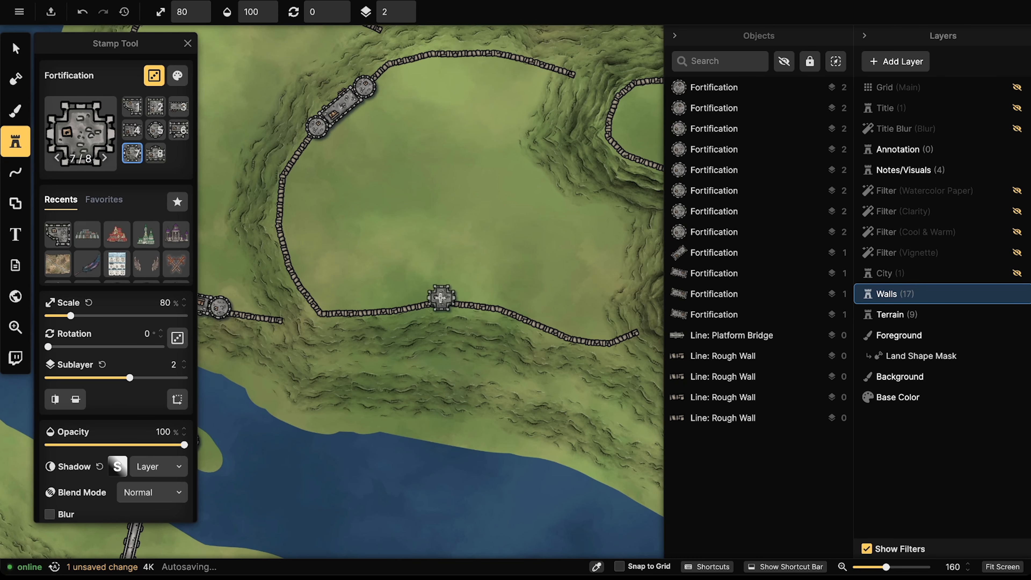
# Step: Select both gatehouse towers and the wall segment between them together
pyautogui.click(15, 49)
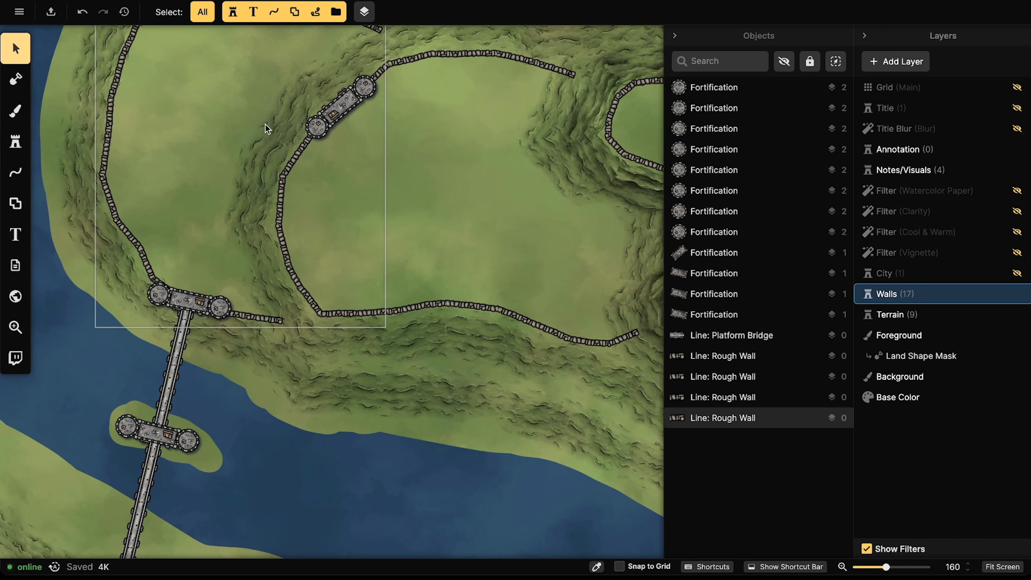
pyautogui.click(316, 126)
pyautogui.keyDown('shift'); pyautogui.click(338, 114); pyautogui.keyUp('shift')
pyautogui.keyDown('shift'); pyautogui.click(366, 90); pyautogui.keyUp('shift')
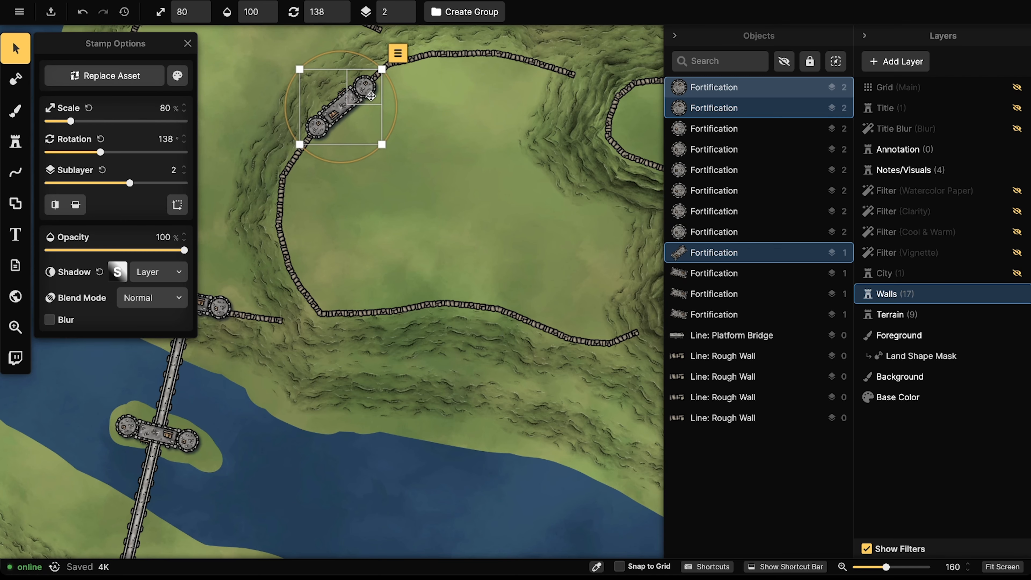
pyautogui.click(371, 96)
pyautogui.keyDown('shift'); pyautogui.click(340, 109); pyautogui.keyUp('shift')
pyautogui.keyDown('shift'); pyautogui.click(315, 132); pyautogui.keyUp('shift')
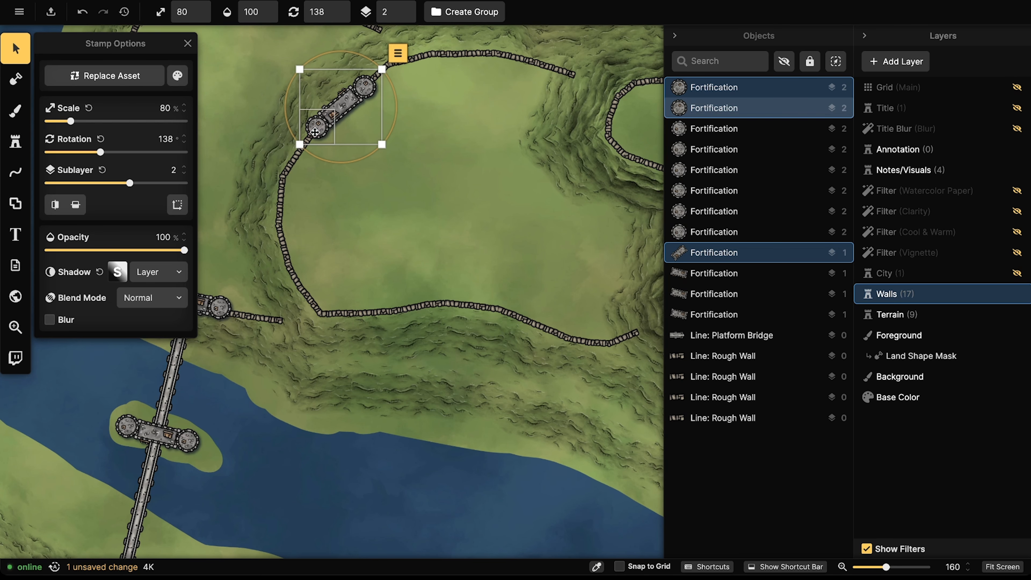
pyautogui.moveTo(433, 150); pyautogui.dragTo(293, 148)
# Step: Paste the gatehouse copy onto the eastern cliff-edge wall, rotated to about 96°
pyautogui.press('b')
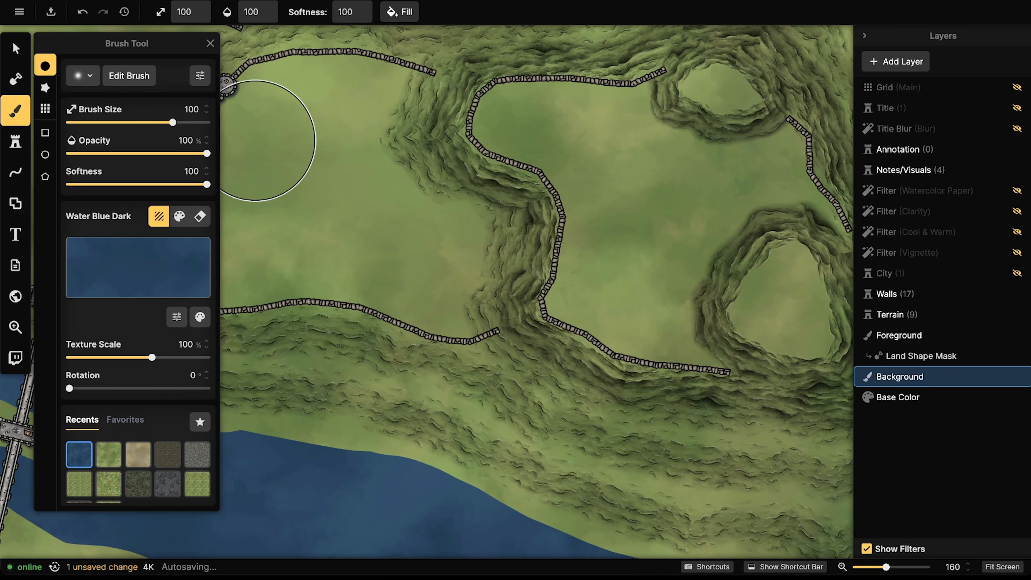
pyautogui.press('v')
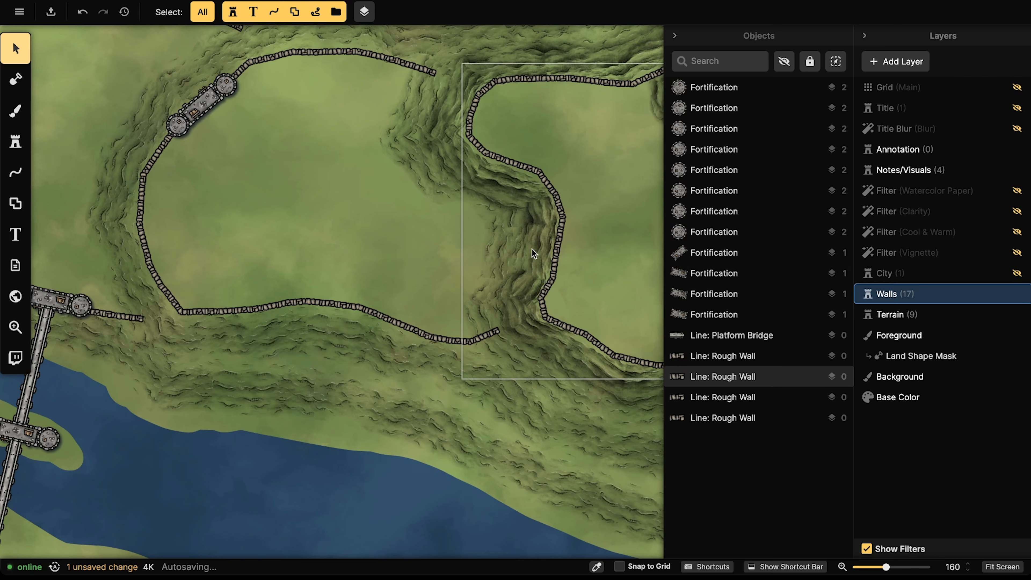
pyautogui.hotkey('ctrl', 'v')
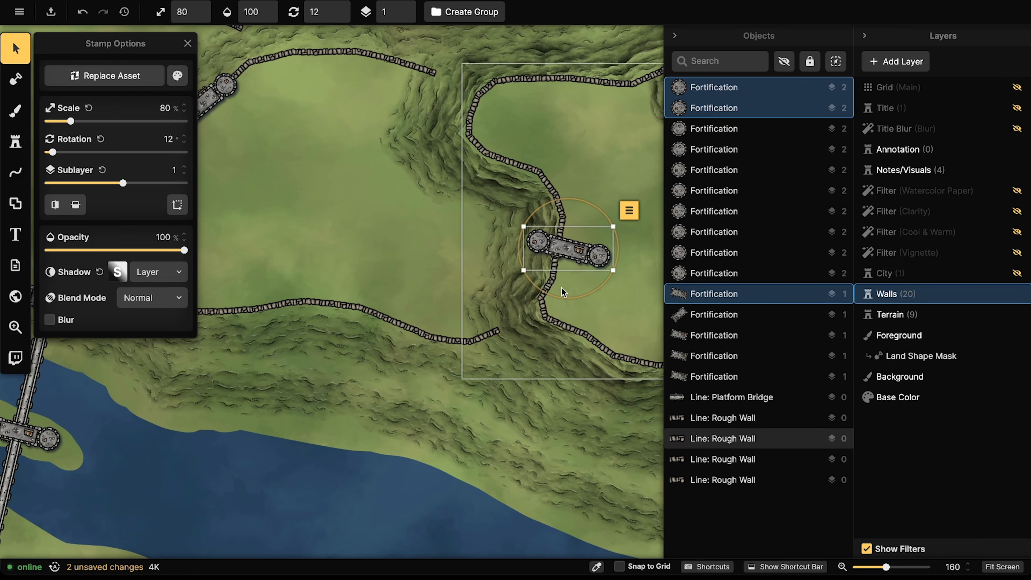
pyautogui.moveTo(556, 299); pyautogui.dragTo(495, 232)
pyautogui.moveTo(565, 244); pyautogui.dragTo(553, 244)
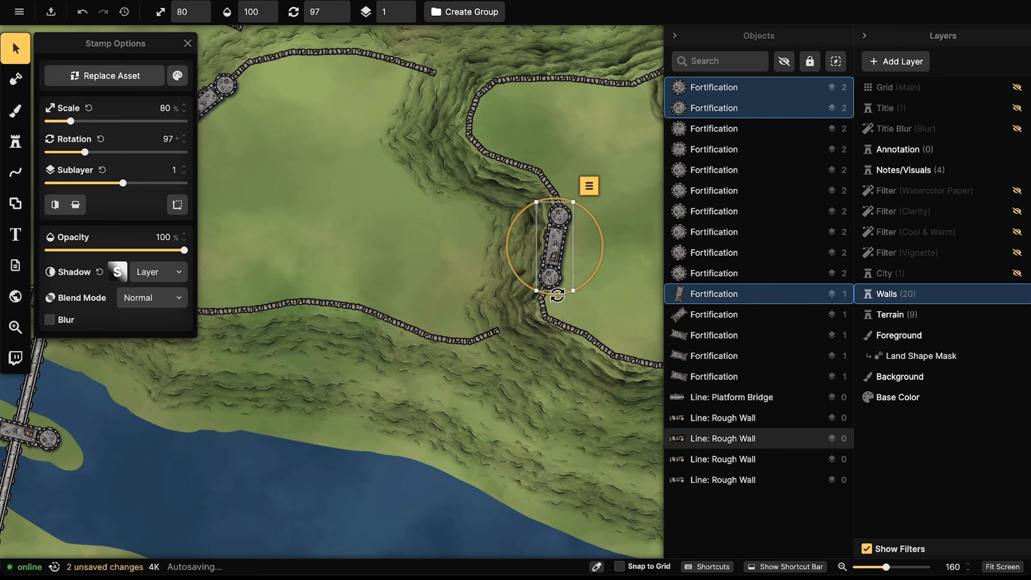
pyautogui.moveTo(557, 296); pyautogui.dragTo(558, 296)
pyautogui.click(379, 261)
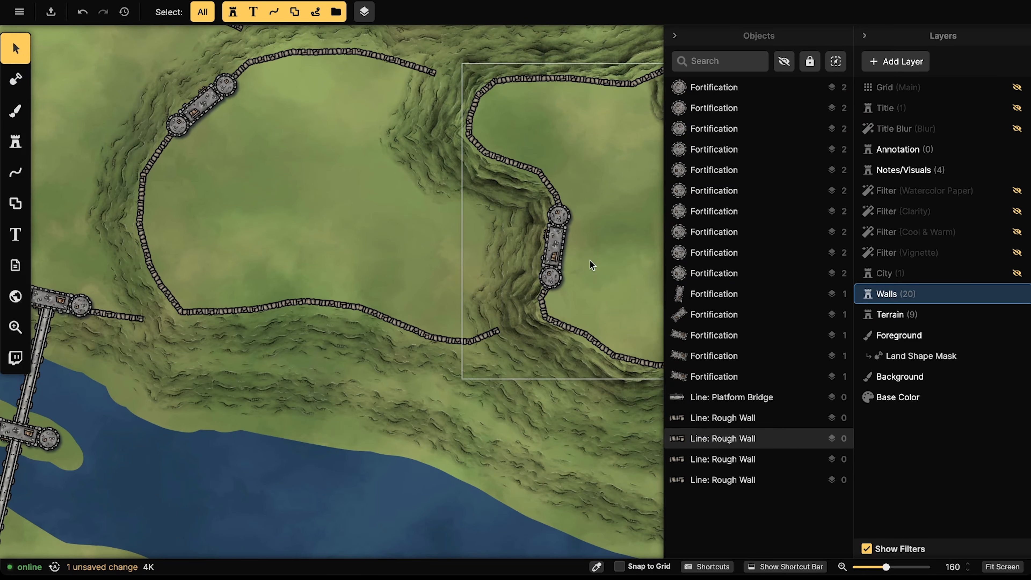
# Step: Pan to the eastern craters and switch to the Line tool
pyautogui.moveTo(590, 260); pyautogui.dragTo(252, 265)
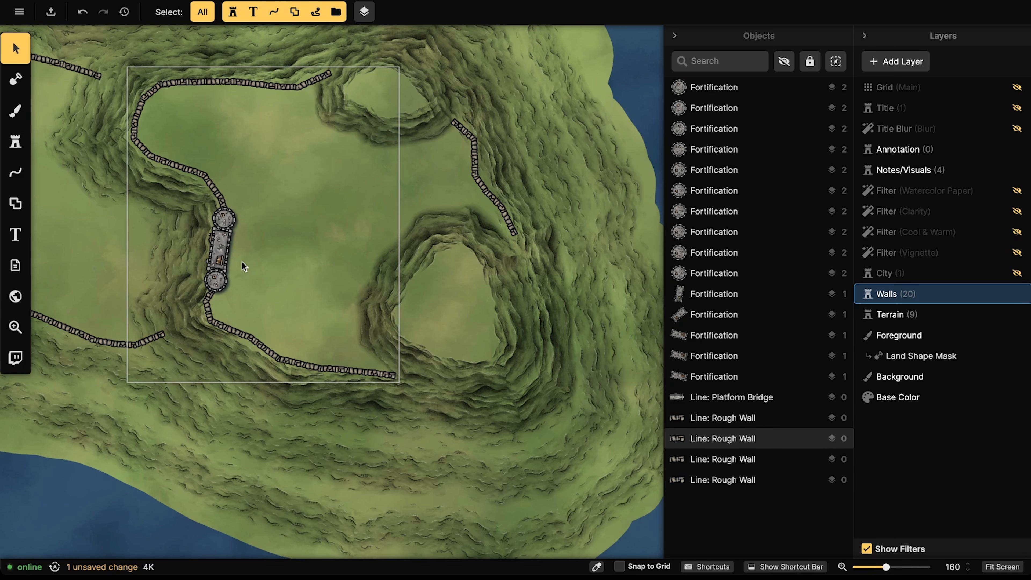
pyautogui.press('s')
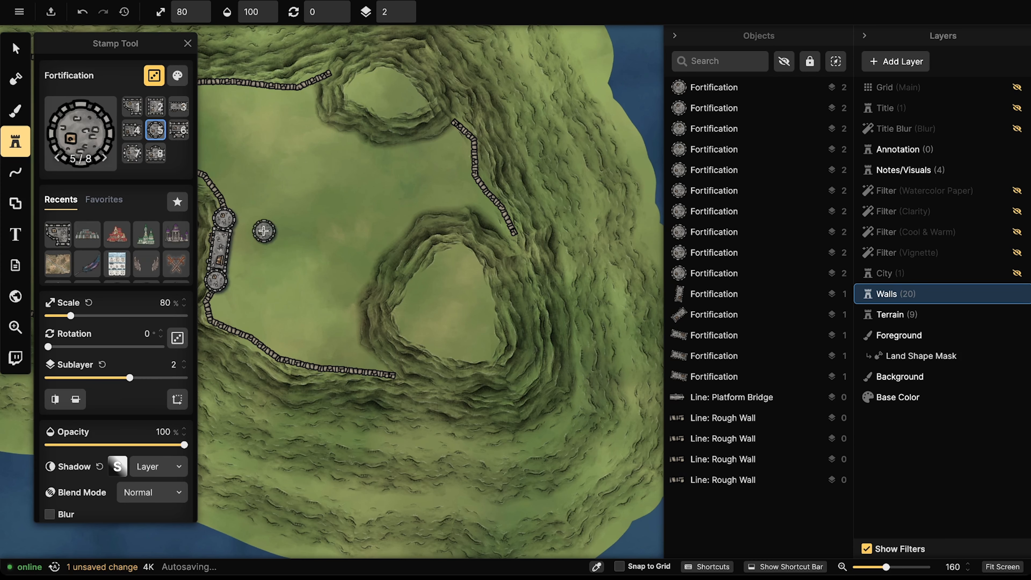
pyautogui.click(15, 172)
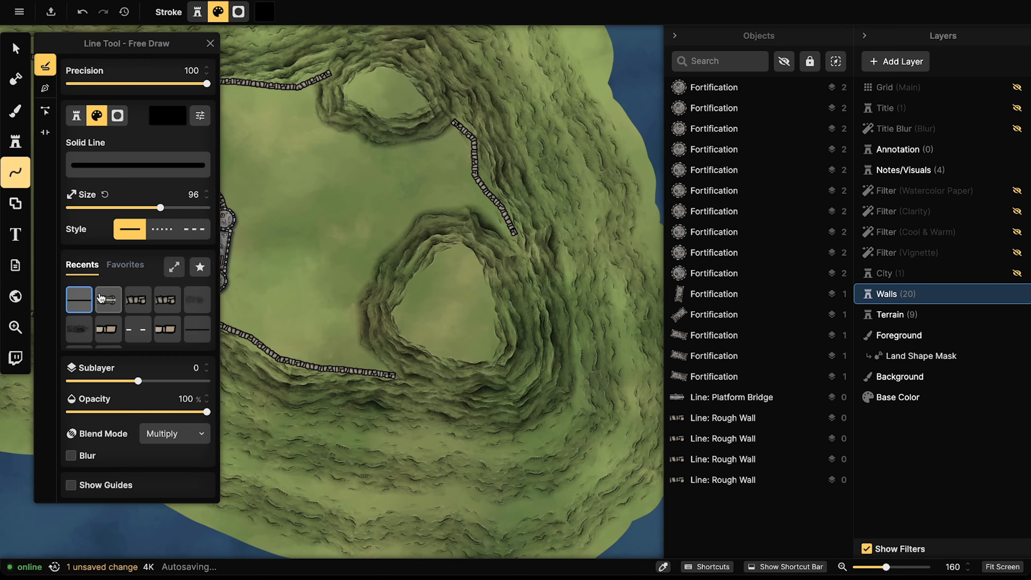
# Step: Choose the Rough Wall stroke and move from the Line tool to the Shape Tool Pen
pyautogui.click(138, 300)
pyautogui.click(45, 88)
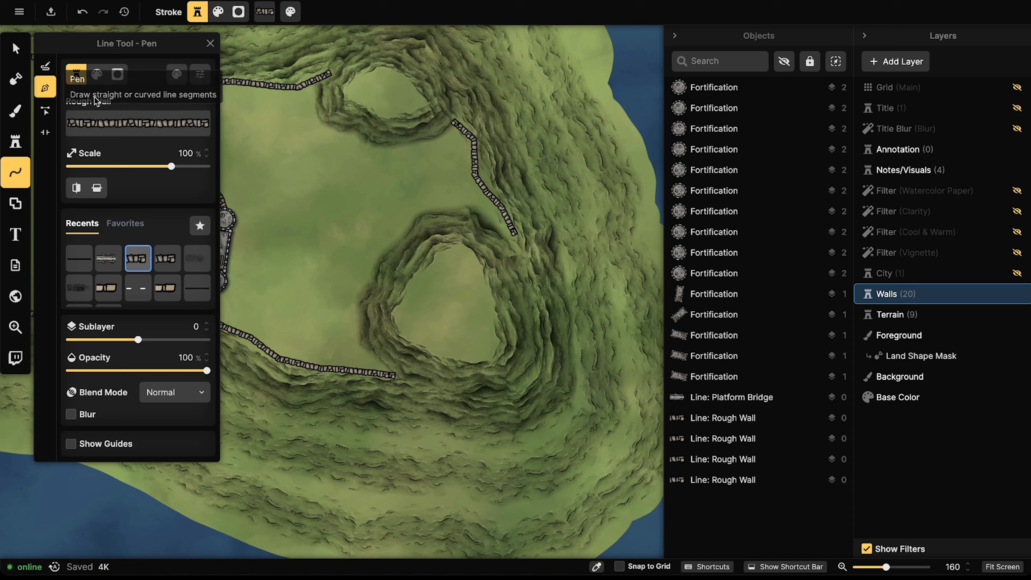
pyautogui.click(462, 249)
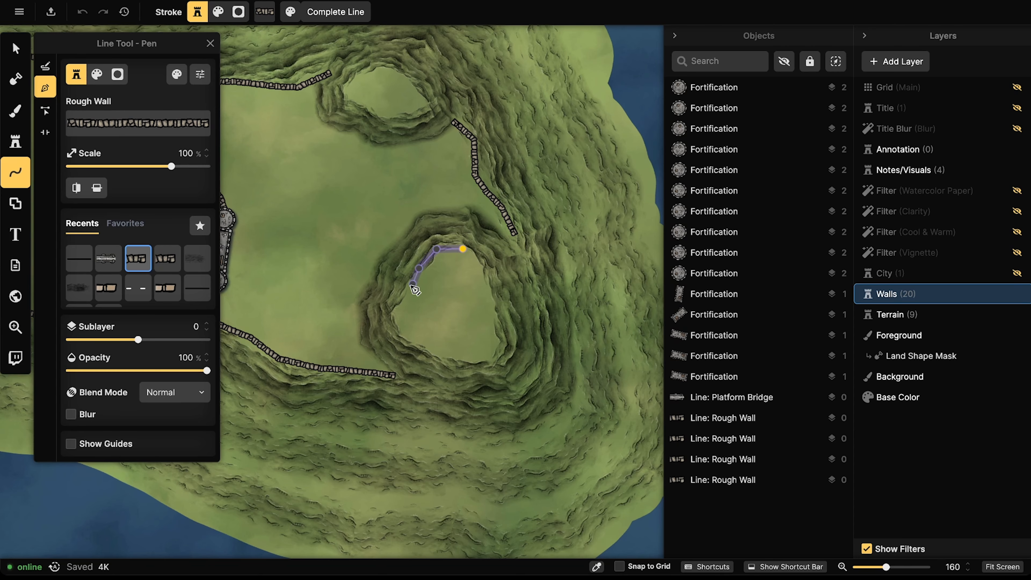
pyautogui.press('Escape')
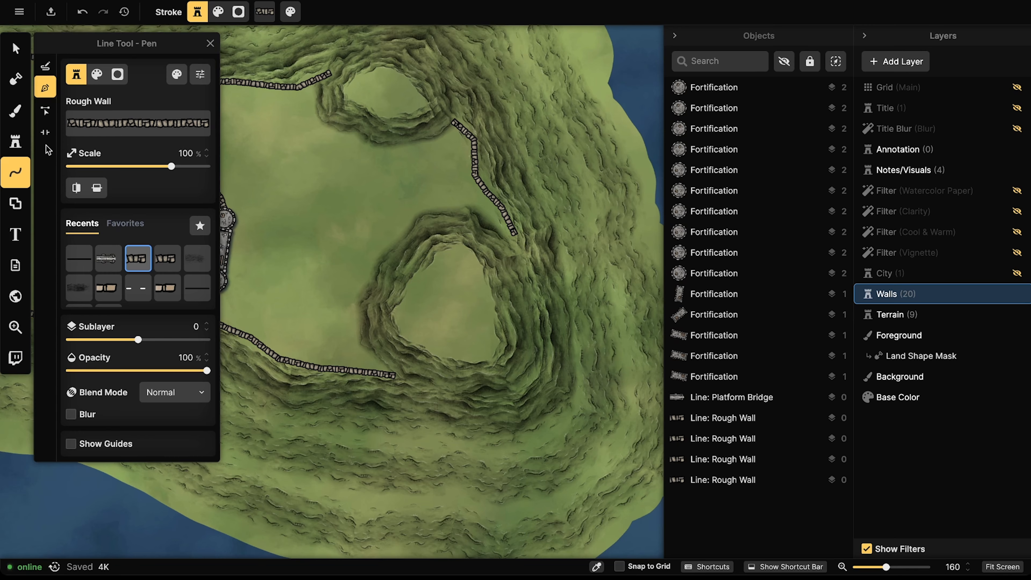
pyautogui.click(15, 203)
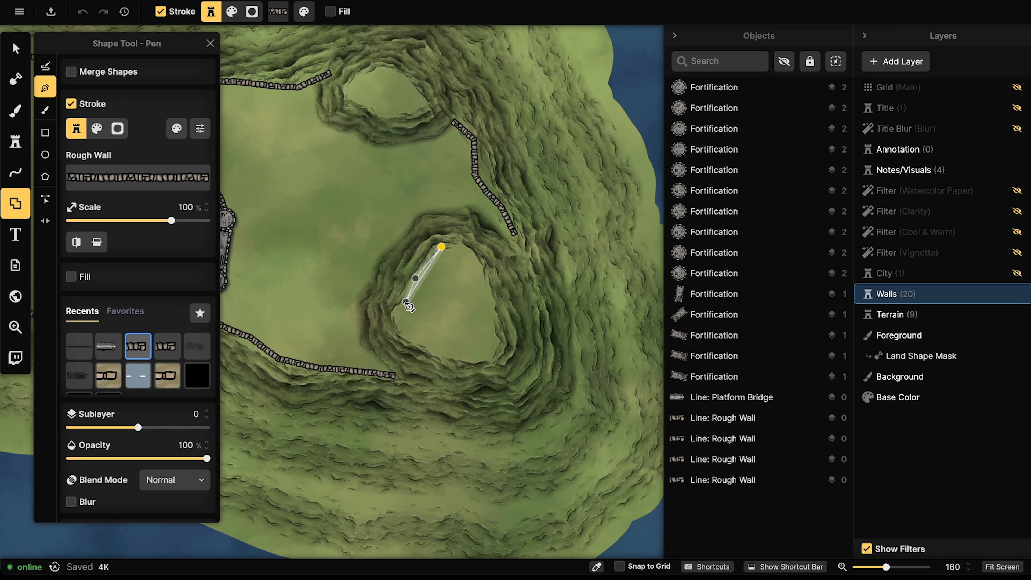
# Step: Trace a closed Rough Wall outline around the crater plateau's rim and add it
pyautogui.click(402, 334)
pyautogui.click(429, 350)
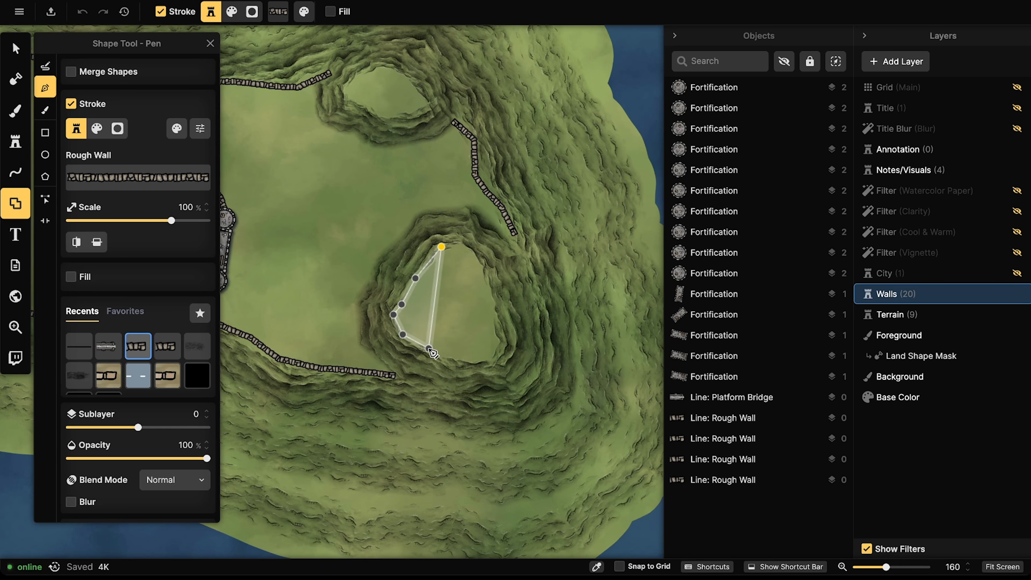
pyautogui.click(462, 359)
pyautogui.click(482, 362)
pyautogui.click(500, 340)
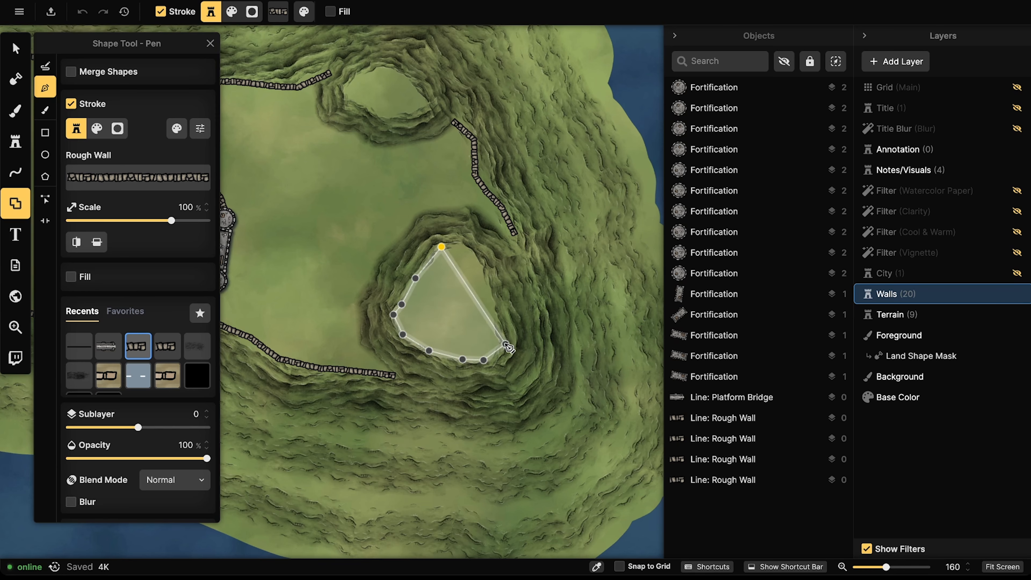
pyautogui.click(492, 293)
pyautogui.click(483, 270)
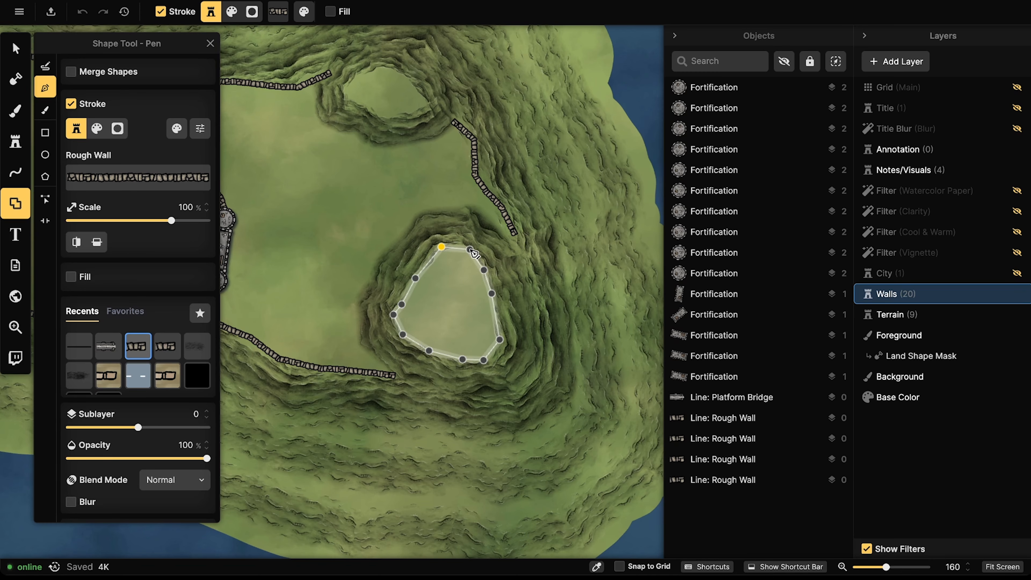
pyautogui.click(441, 247)
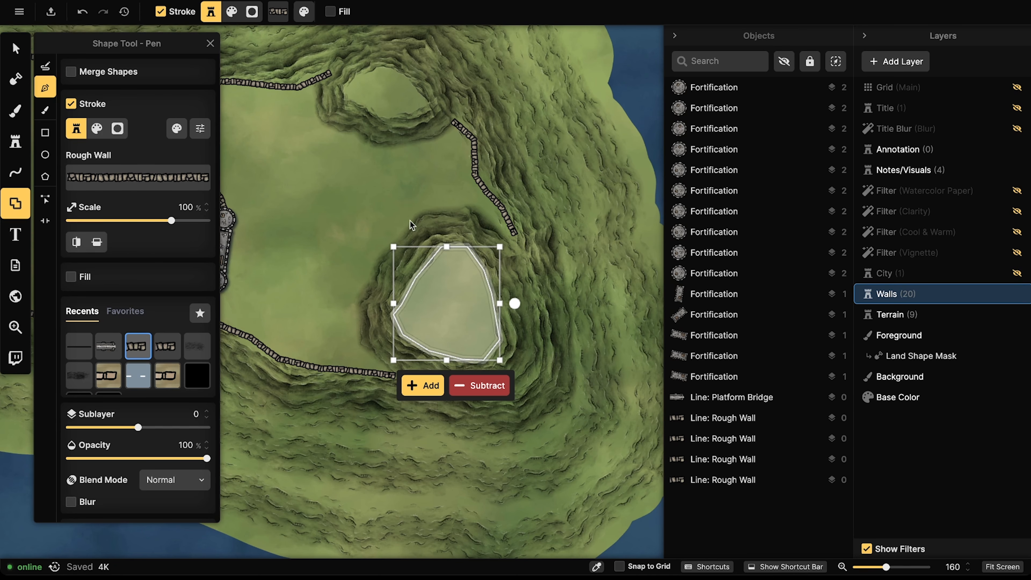
pyautogui.click(423, 386)
# Step: Ring the small upper hilltop with a second closed Rough Wall shape
pyautogui.moveTo(394, 184); pyautogui.dragTo(446, 309)
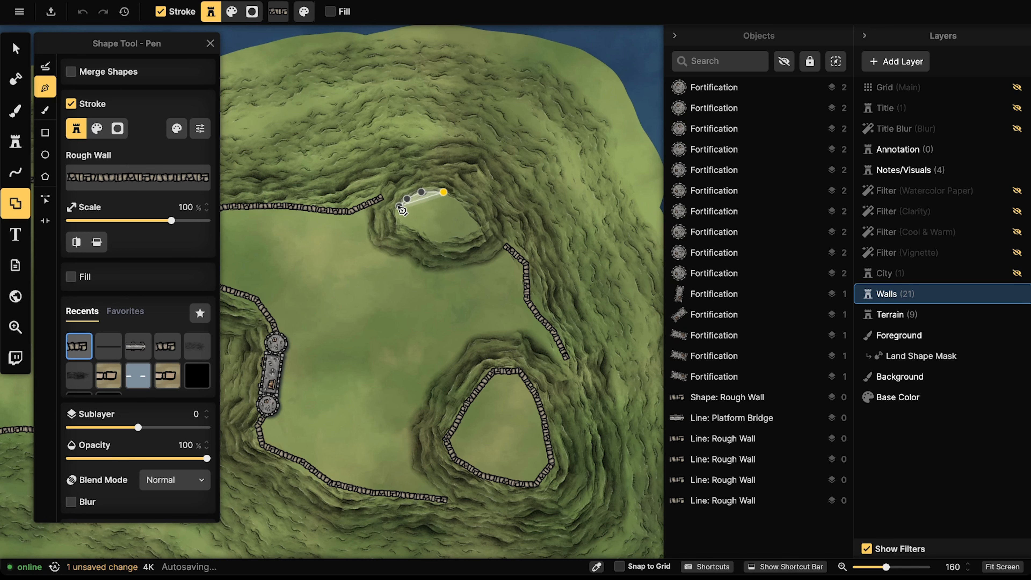
pyautogui.click(412, 229)
pyautogui.click(435, 240)
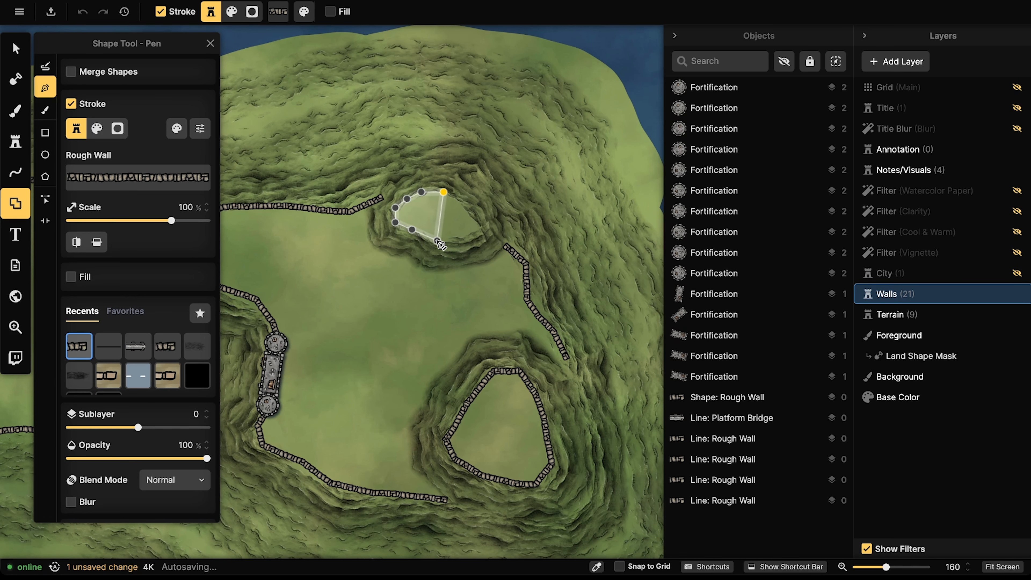
pyautogui.click(451, 238)
pyautogui.click(462, 237)
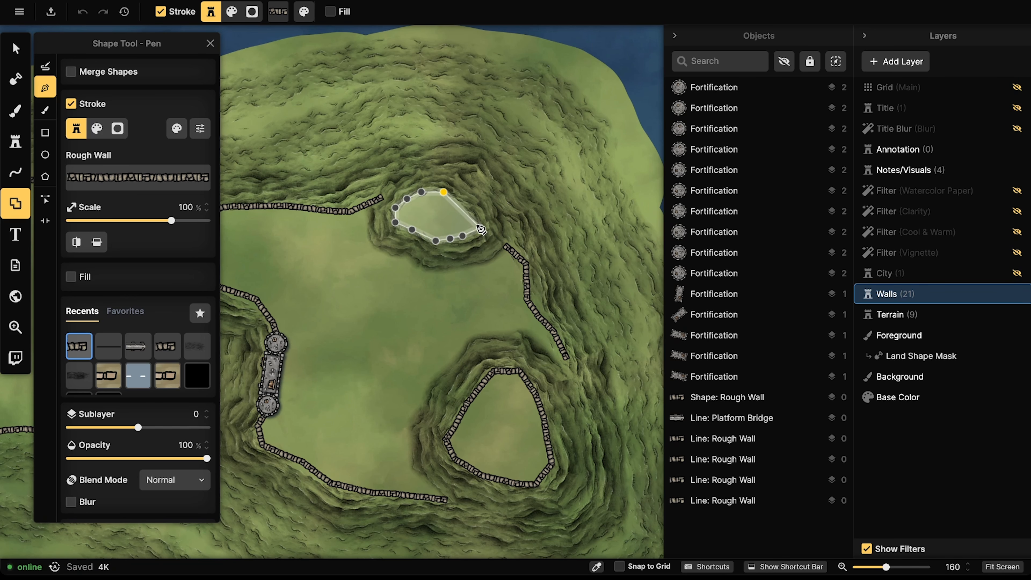
pyautogui.click(443, 192)
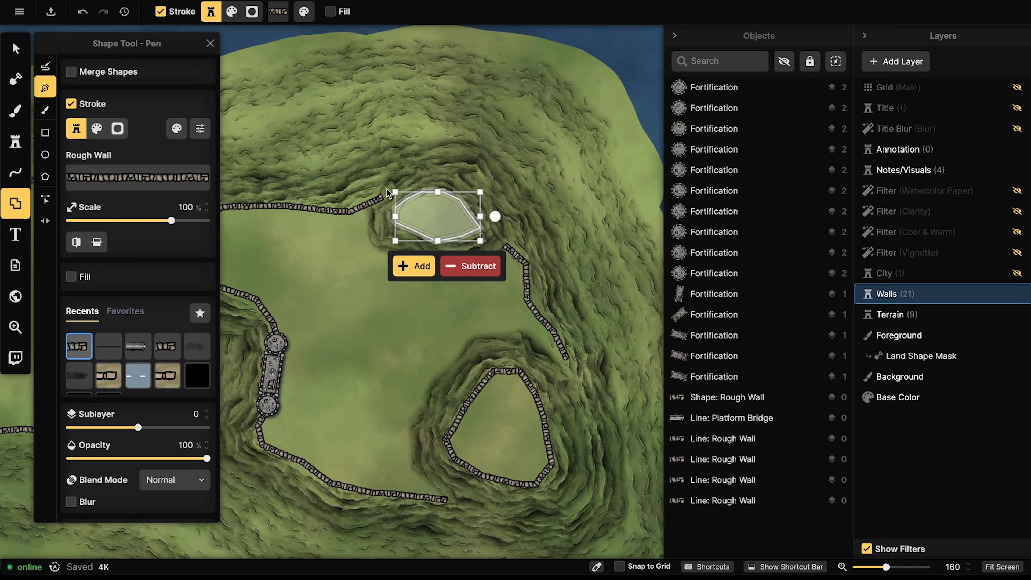
pyautogui.click(420, 264)
pyautogui.scroll(-2, 335, 223)
pyautogui.moveTo(321, 216); pyautogui.dragTo(449, 179)
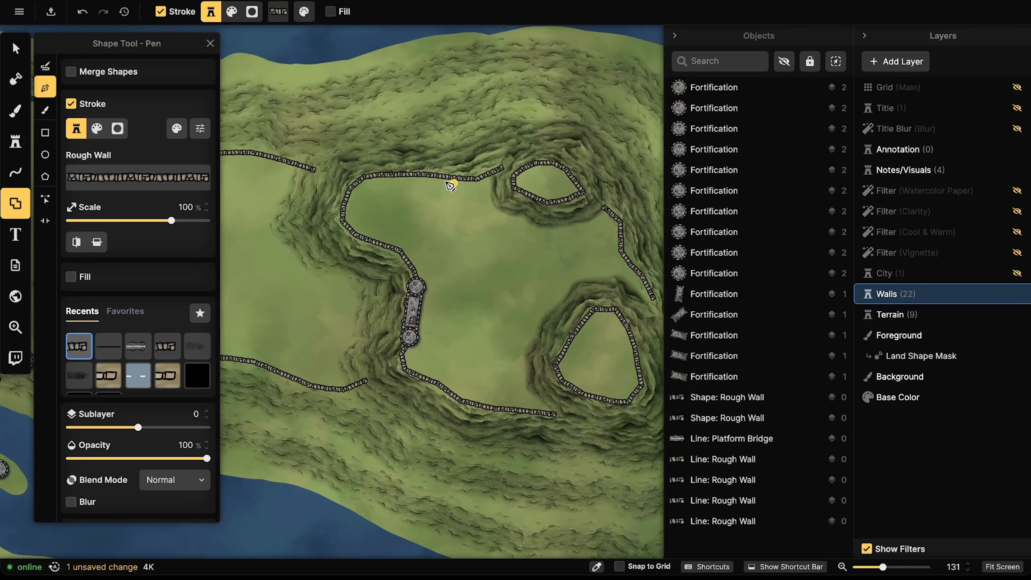
pyautogui.scroll(-2, 450, 183)
pyautogui.scroll(-1, 364, 224)
pyautogui.moveTo(365, 224); pyautogui.dragTo(446, 218)
pyautogui.scroll(-3, 439, 223)
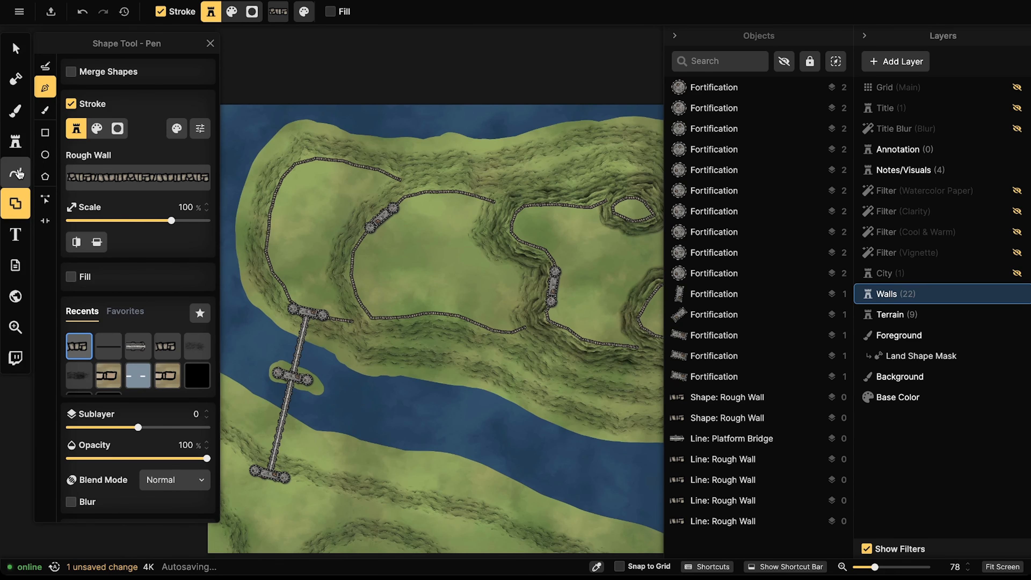
pyautogui.click(15, 172)
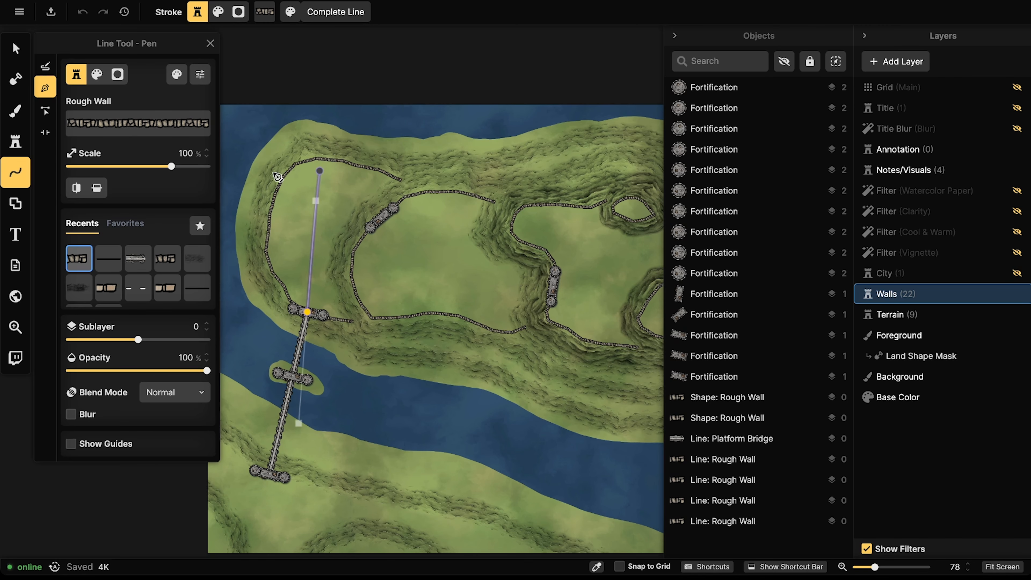
pyautogui.click(45, 66)
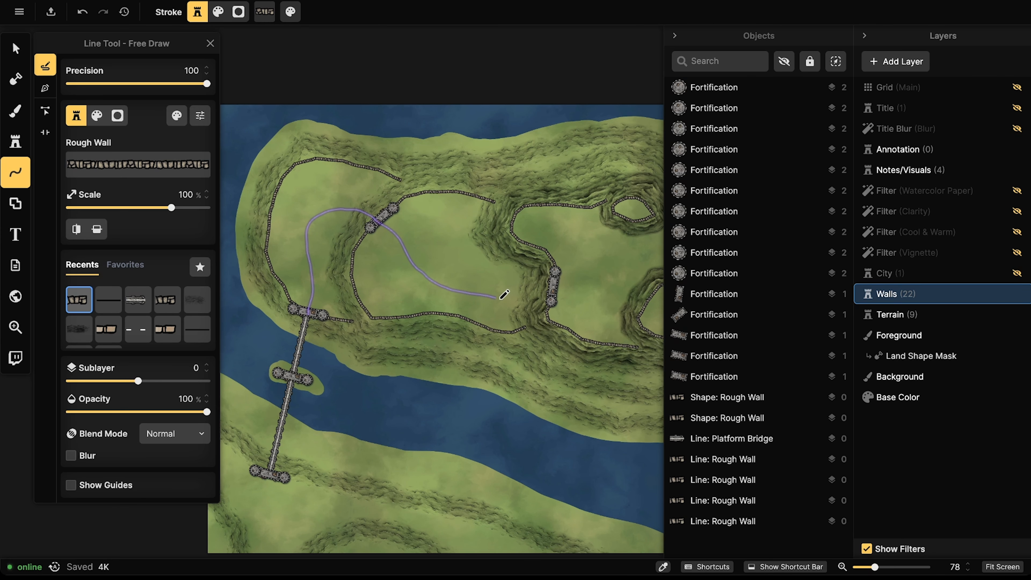
pyautogui.moveTo(592, 291)
pyautogui.mouseDown()
pyautogui.moveTo(602, 289)
pyautogui.moveTo(473, 287)
pyautogui.mouseUp()
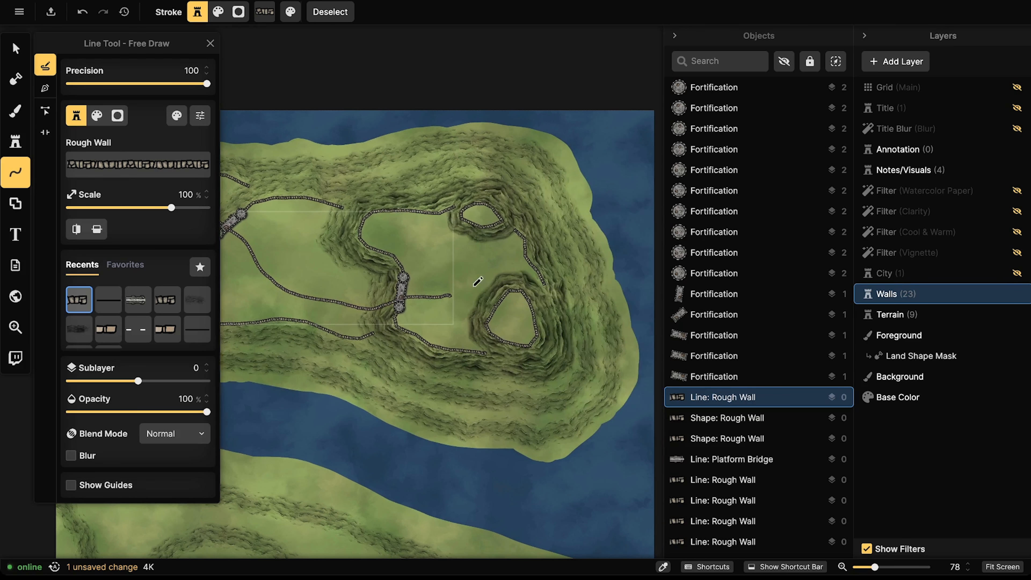
pyautogui.click(448, 295)
pyautogui.moveTo(478, 234); pyautogui.dragTo(478, 233)
pyautogui.moveTo(451, 292); pyautogui.dragTo(487, 304)
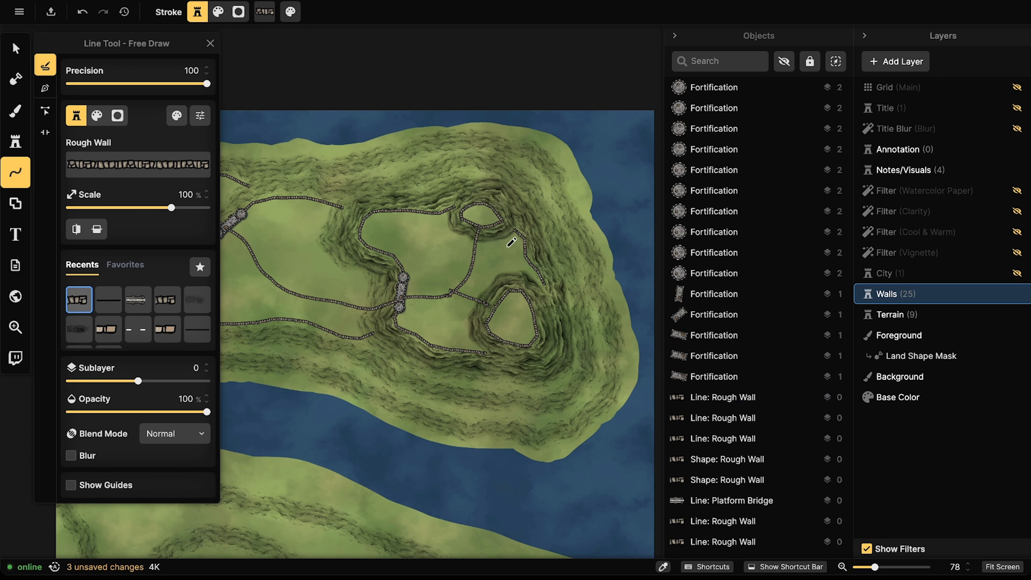
pyautogui.hotkey('ctrl', 'z')
pyautogui.hotkey('ctrl', 'z')
pyautogui.hotkey('ctrl', 'z')
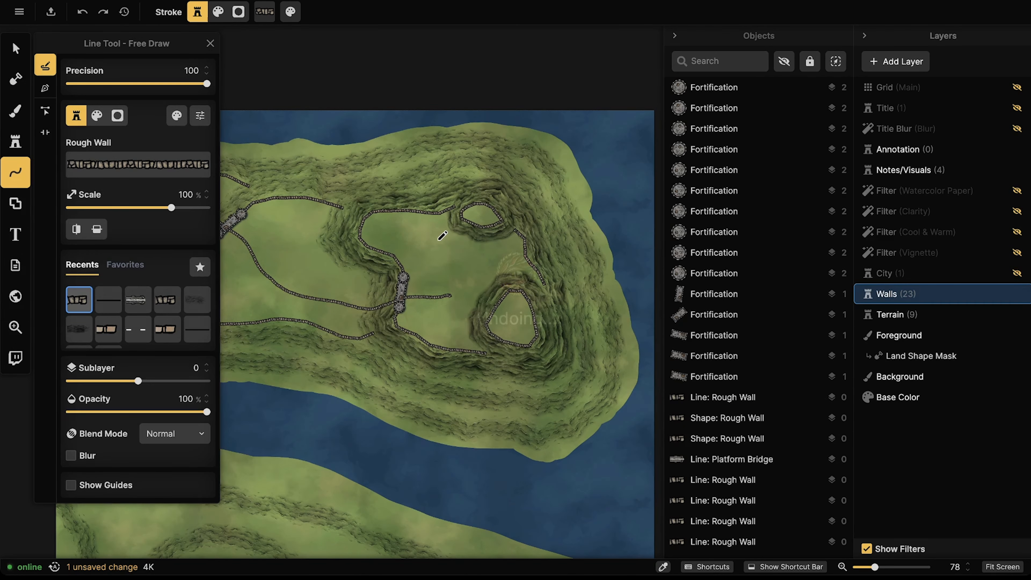
pyautogui.hotkey('ctrl', 'z')
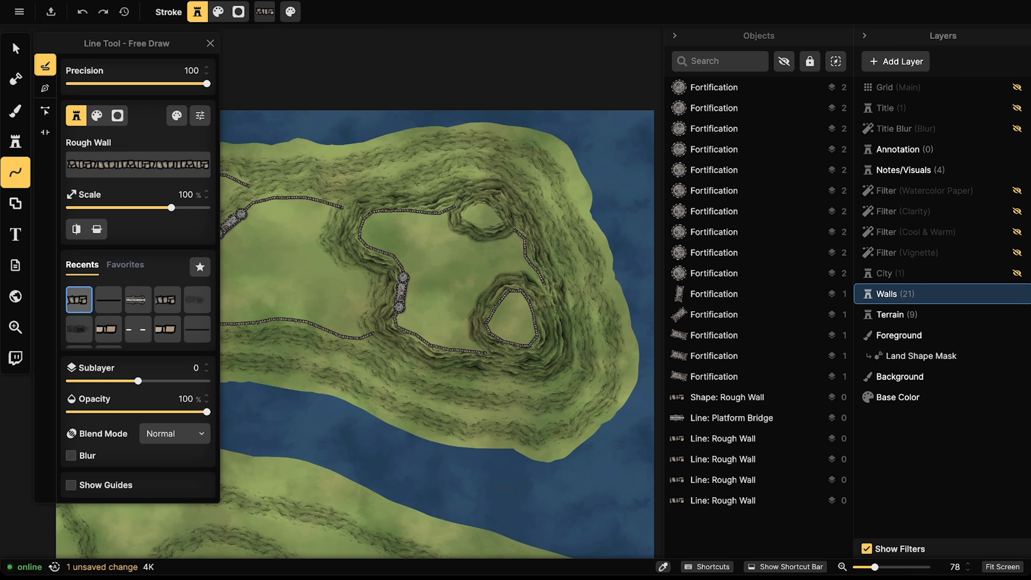
pyautogui.click(104, 11)
pyautogui.click(16, 49)
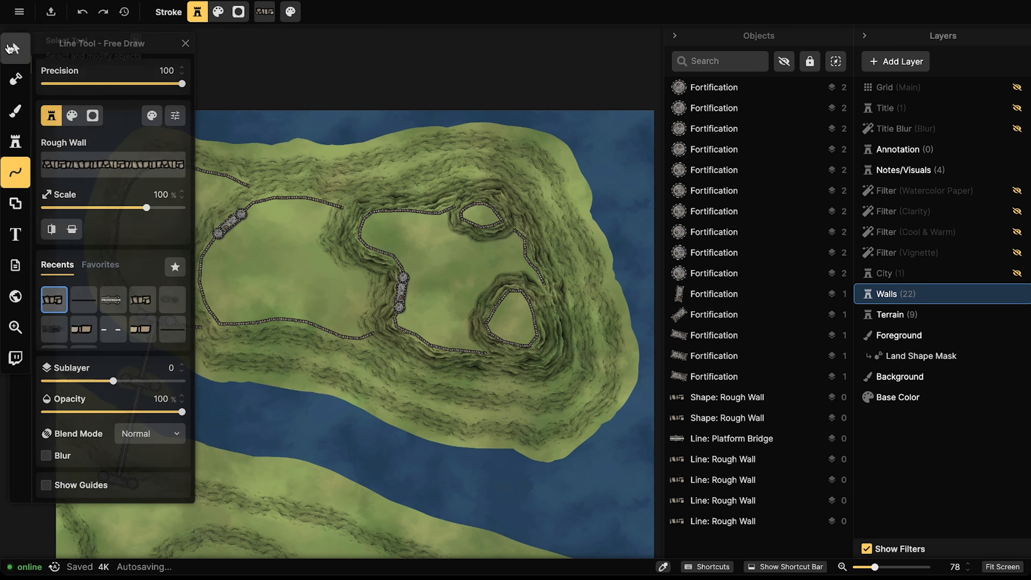
pyautogui.scroll(-2, 266, 230)
pyautogui.scroll(-4, 329, 183)
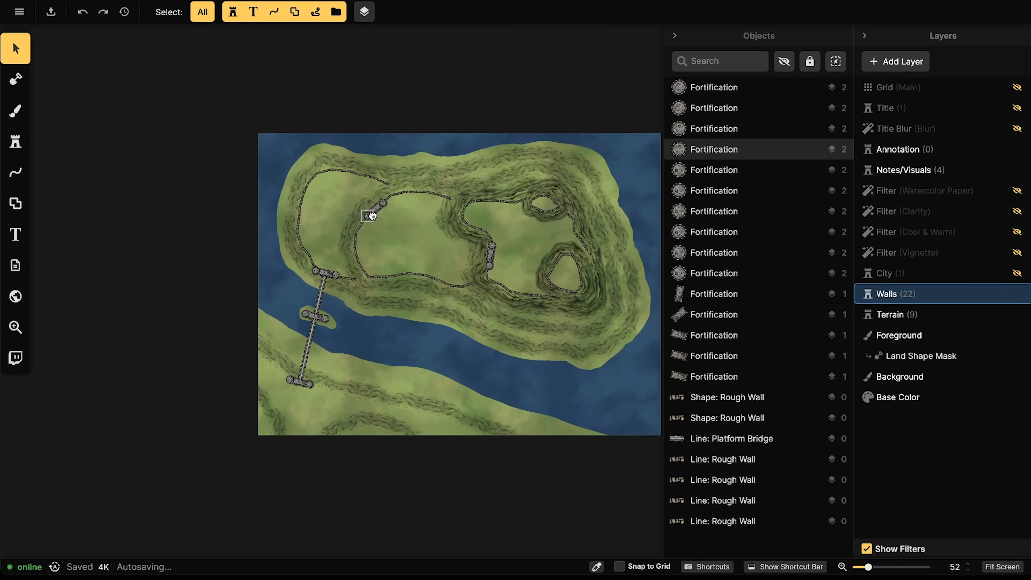
# Step: Stamp a Fortification onto the western plateau's upper wall
pyautogui.moveTo(368, 328); pyautogui.dragTo(366, 327)
pyautogui.moveTo(436, 215); pyautogui.dragTo(398, 219)
pyautogui.scroll(3, 345, 248)
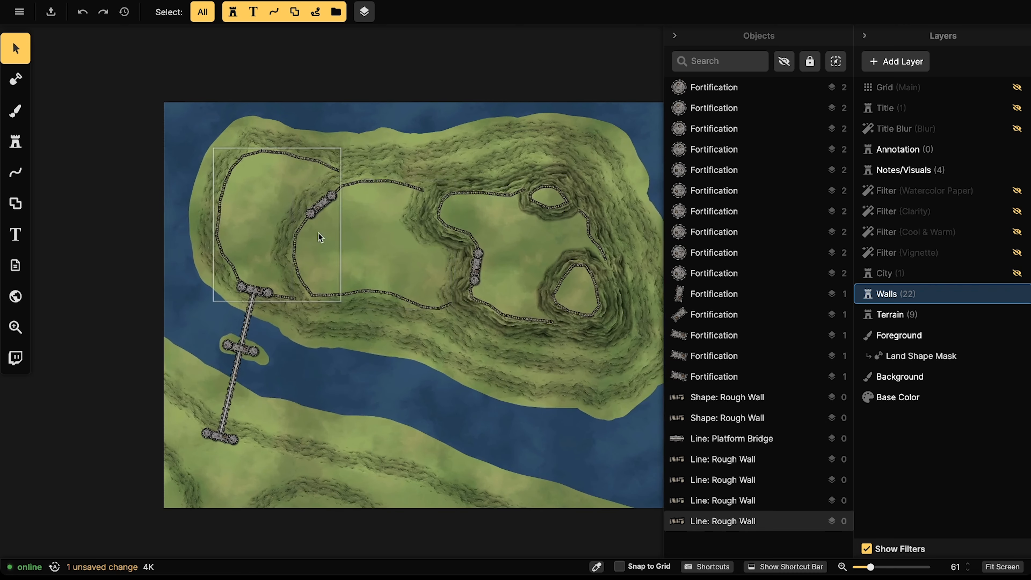
pyautogui.click(311, 216)
pyautogui.scroll(2, 309, 215)
pyautogui.click(16, 142)
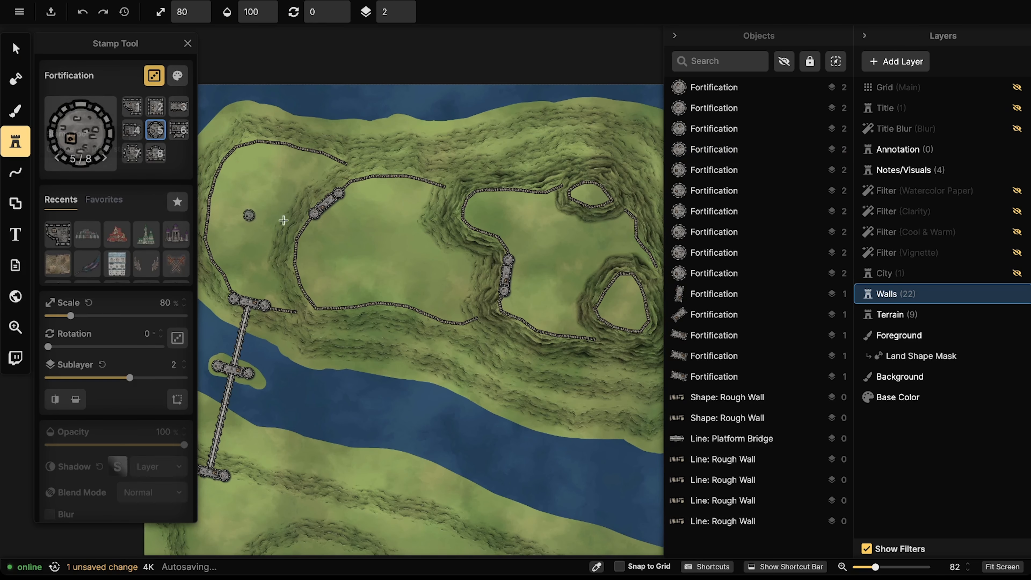
pyautogui.scroll(1, 272, 218)
pyautogui.moveTo(303, 239); pyautogui.dragTo(372, 188)
pyautogui.scroll(-1, 370, 265)
pyautogui.scroll(3, 372, 187)
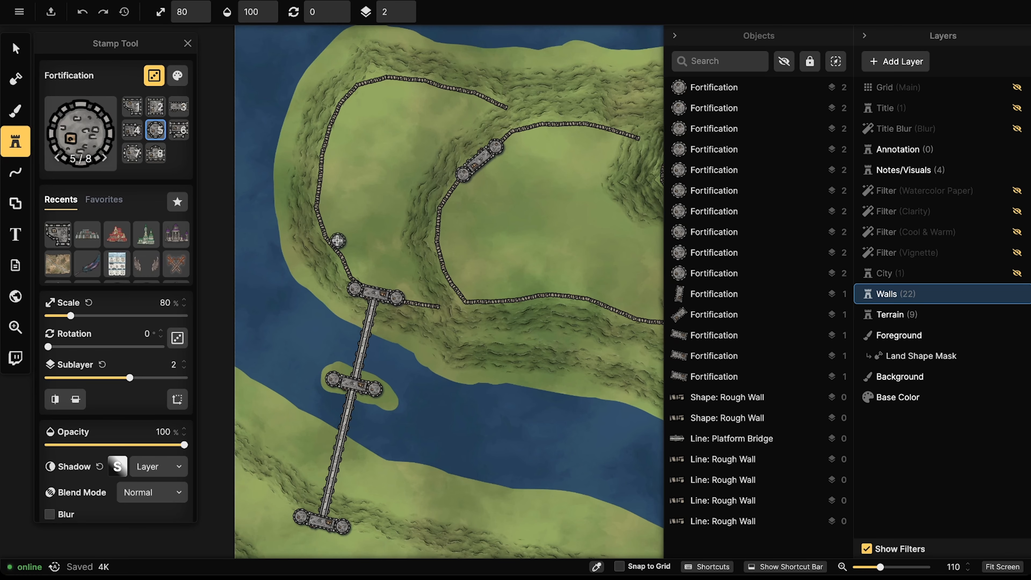
pyautogui.scroll(3, 337, 240)
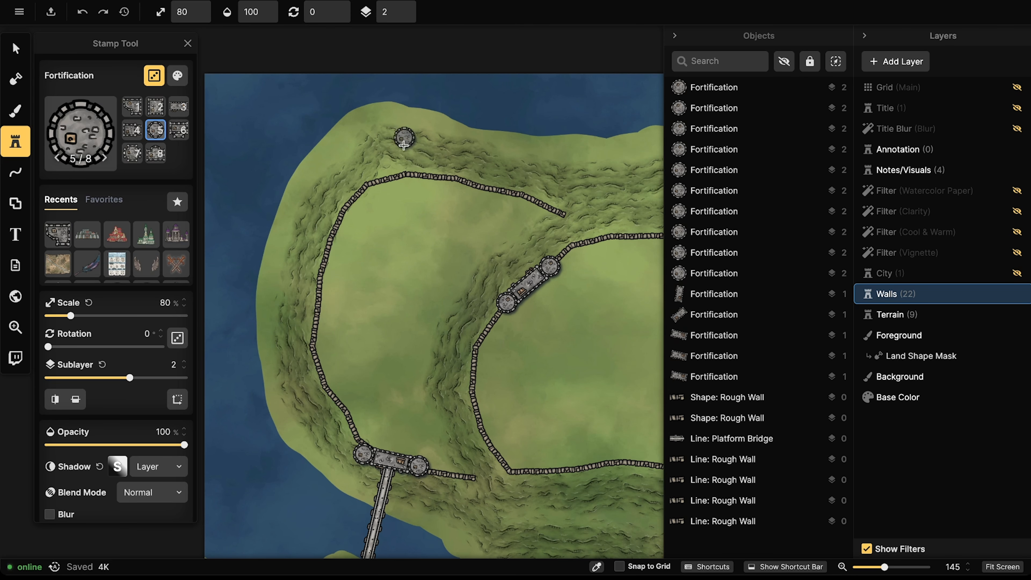
pyautogui.moveTo(394, 159); pyautogui.dragTo(365, 227)
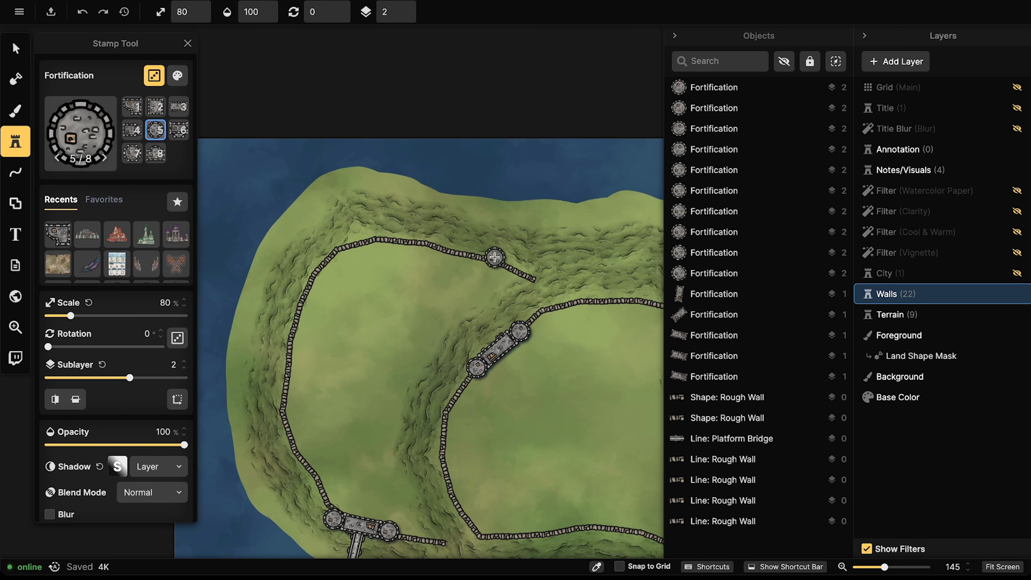
pyautogui.click(502, 261)
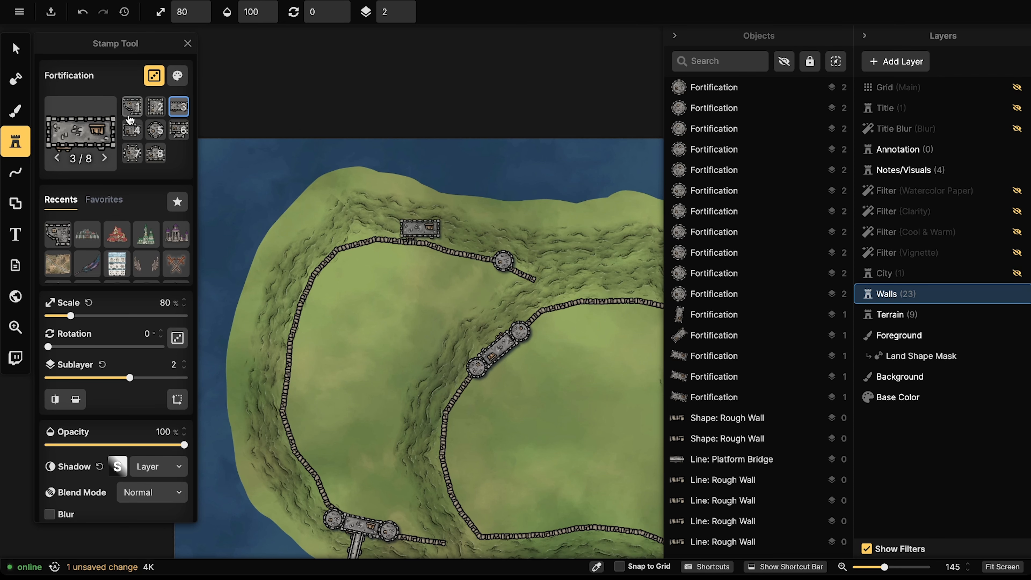
# Step: With randomize off and variant 5/8, stamp four round towers along the western wall
pyautogui.click(148, 82)
pyautogui.click(154, 130)
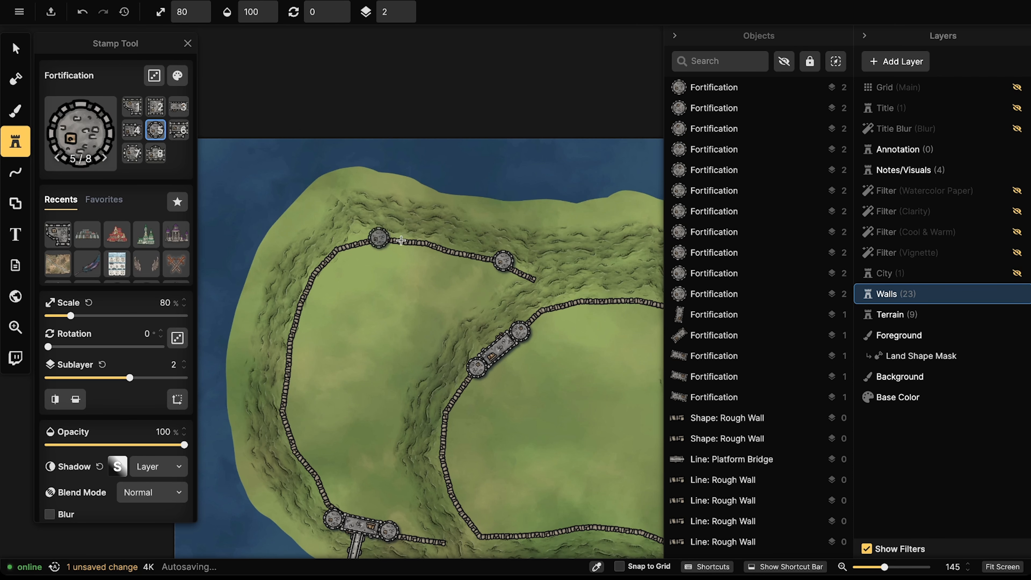
pyautogui.click(431, 243)
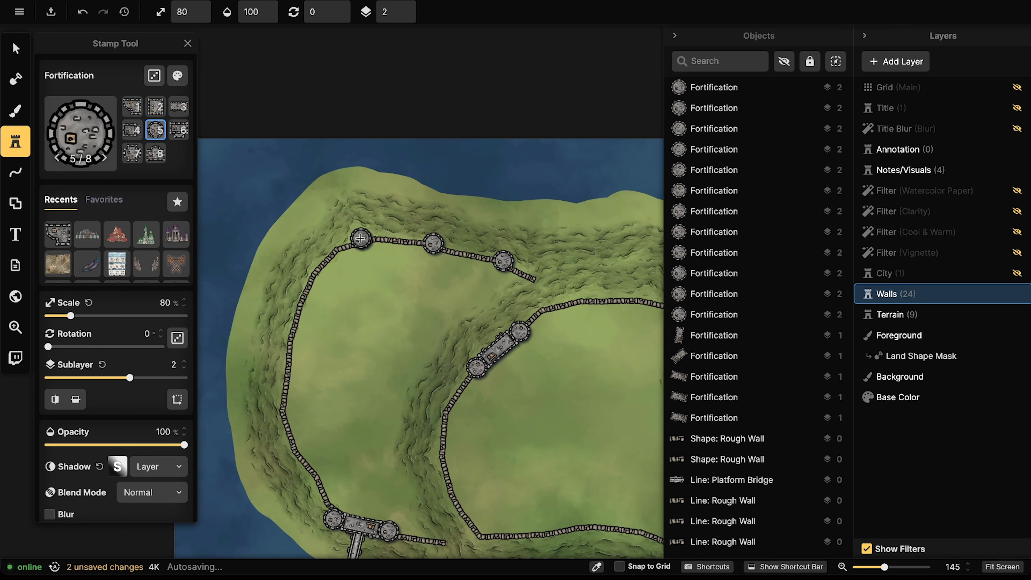
pyautogui.click(360, 238)
pyautogui.scroll(-5, 291, 377)
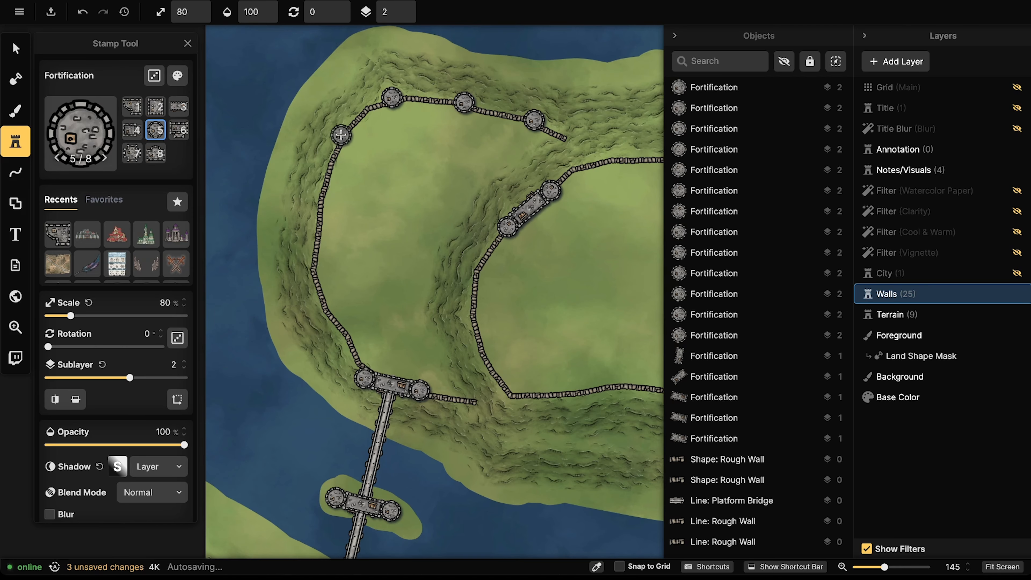
pyautogui.click(347, 129)
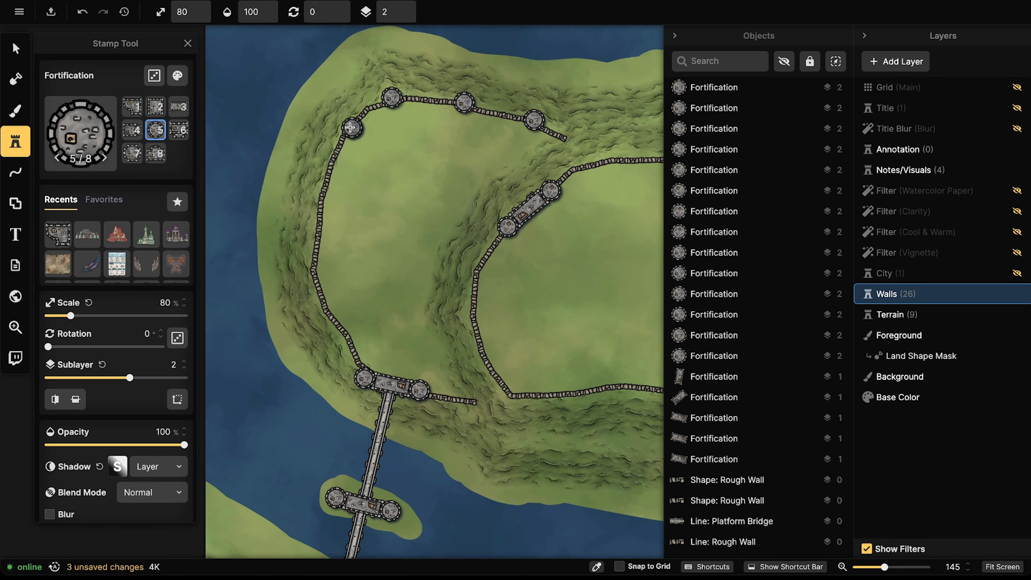
pyautogui.scroll(-5, 332, 271)
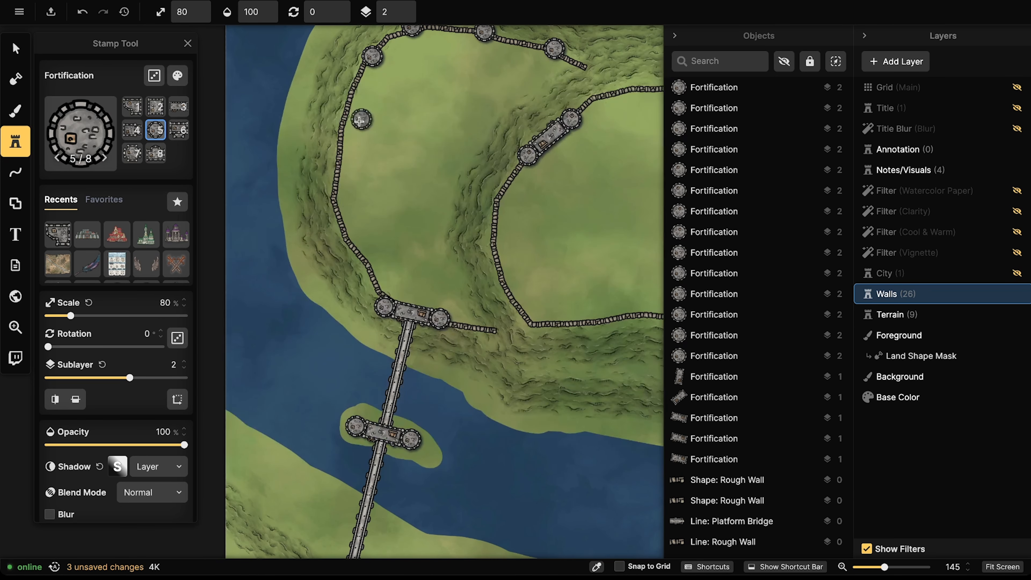
pyautogui.click(335, 177)
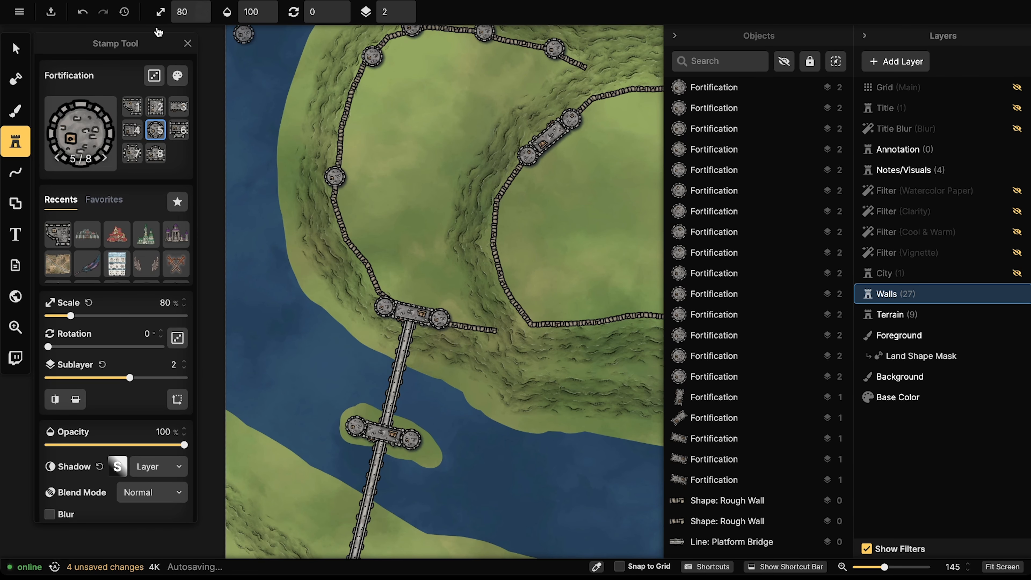
pyautogui.click(11, 47)
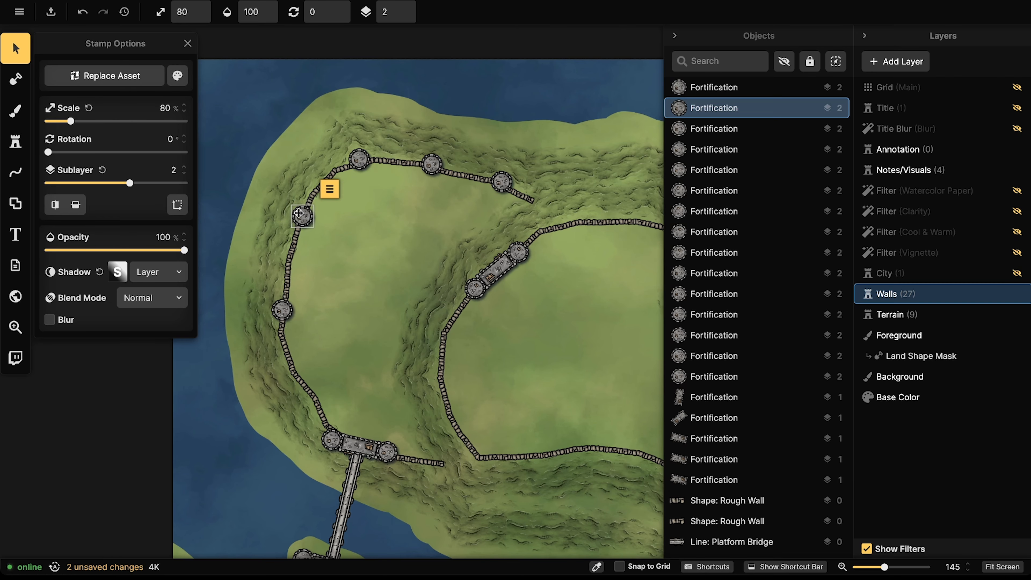
# Step: Stamp round towers (scale 80) along the lower western wall near the river bank
pyautogui.click(16, 141)
pyautogui.moveTo(359, 355); pyautogui.dragTo(367, 204)
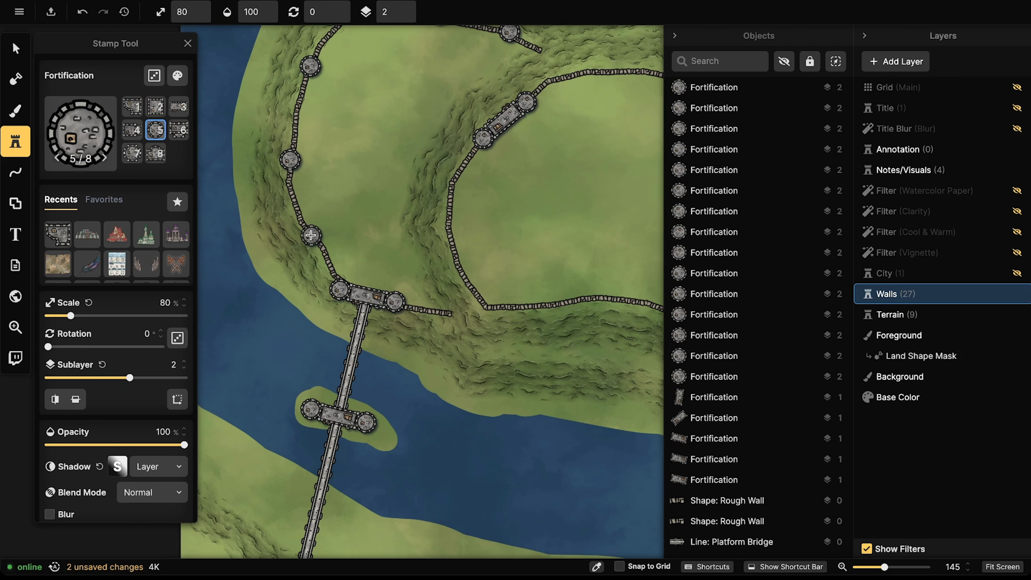
pyautogui.click(312, 238)
pyautogui.scroll(-3, 317, 184)
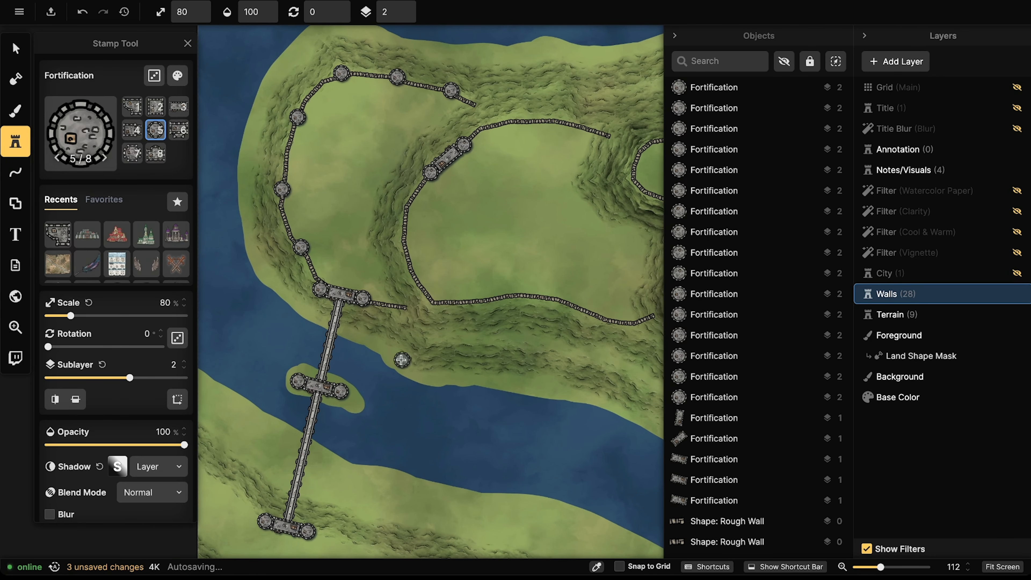
pyautogui.moveTo(461, 328); pyautogui.dragTo(417, 304)
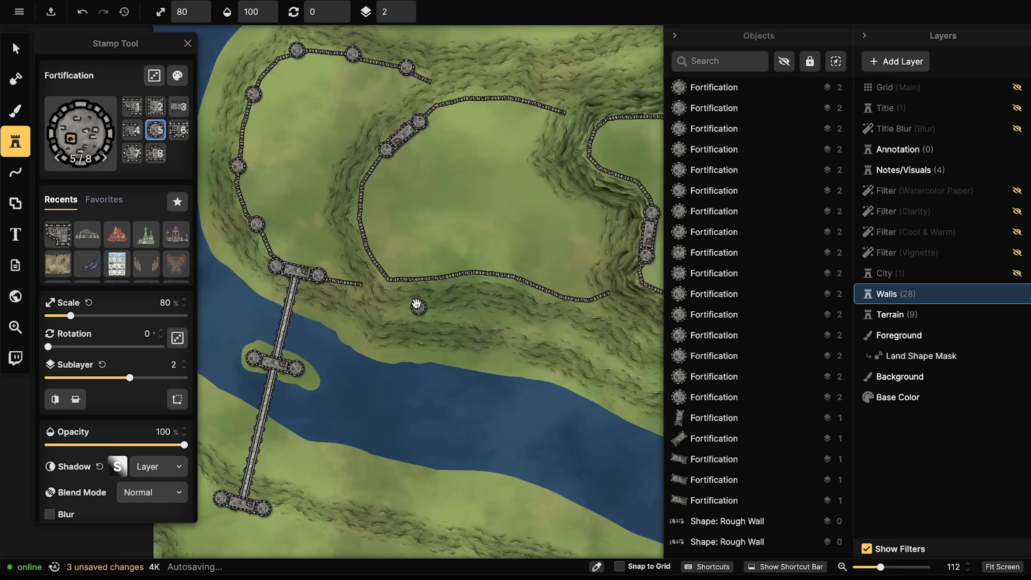
pyautogui.click(390, 279)
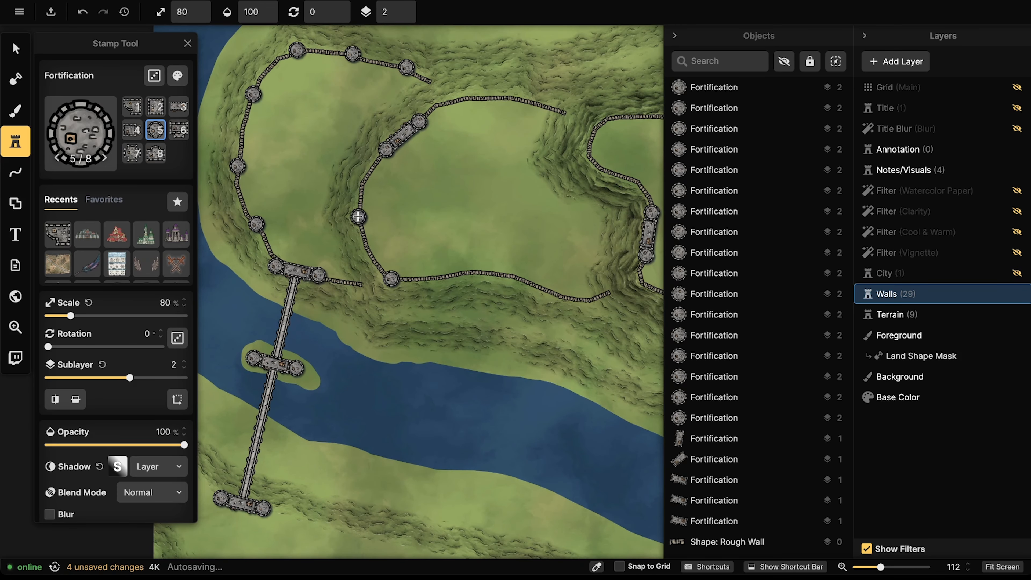
pyautogui.click(358, 216)
# Step: Add round towers along the lower and upper plateau walls
pyautogui.click(465, 273)
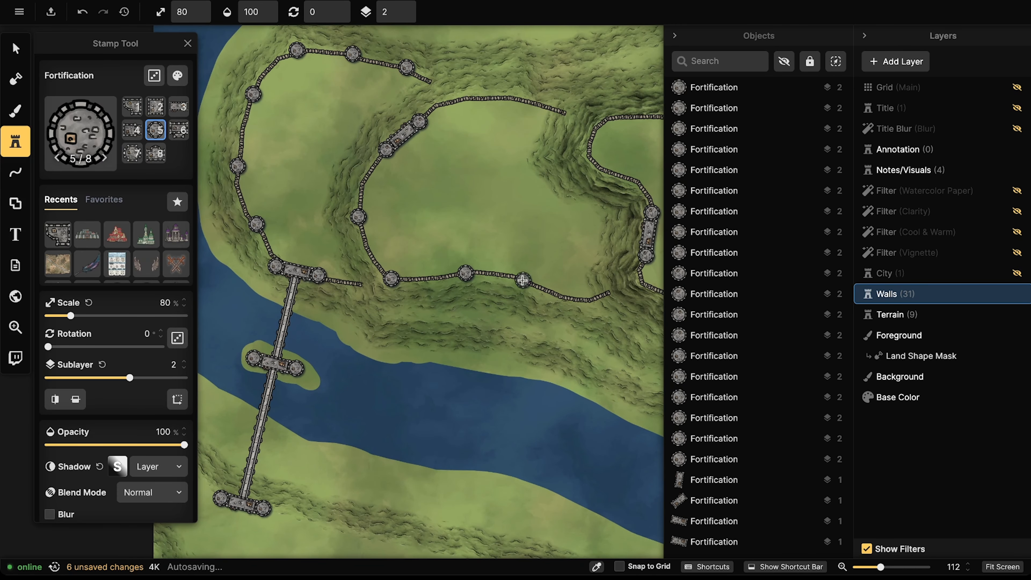
pyautogui.click(544, 289)
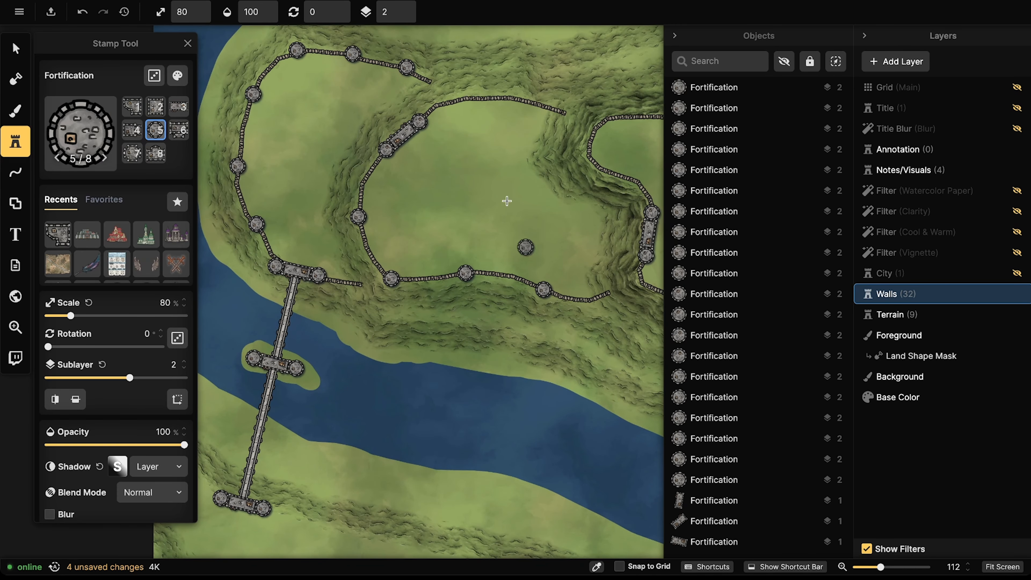
pyautogui.click(476, 98)
pyautogui.click(520, 99)
pyautogui.scroll(-1, 487, 103)
pyautogui.moveTo(487, 103); pyautogui.dragTo(337, 142)
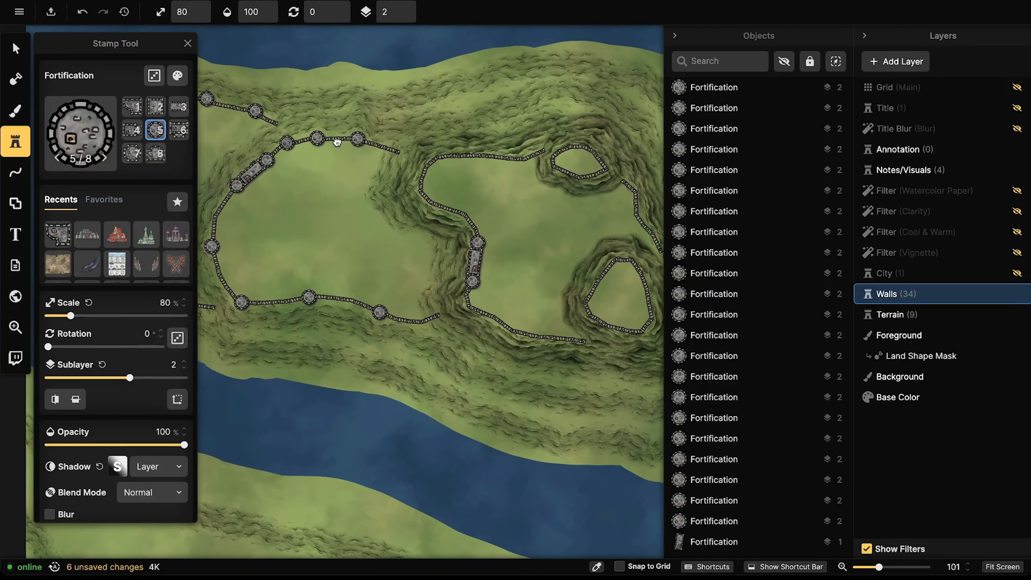
pyautogui.moveTo(490, 182); pyautogui.dragTo(487, 152)
pyautogui.scroll(5, 417, 244)
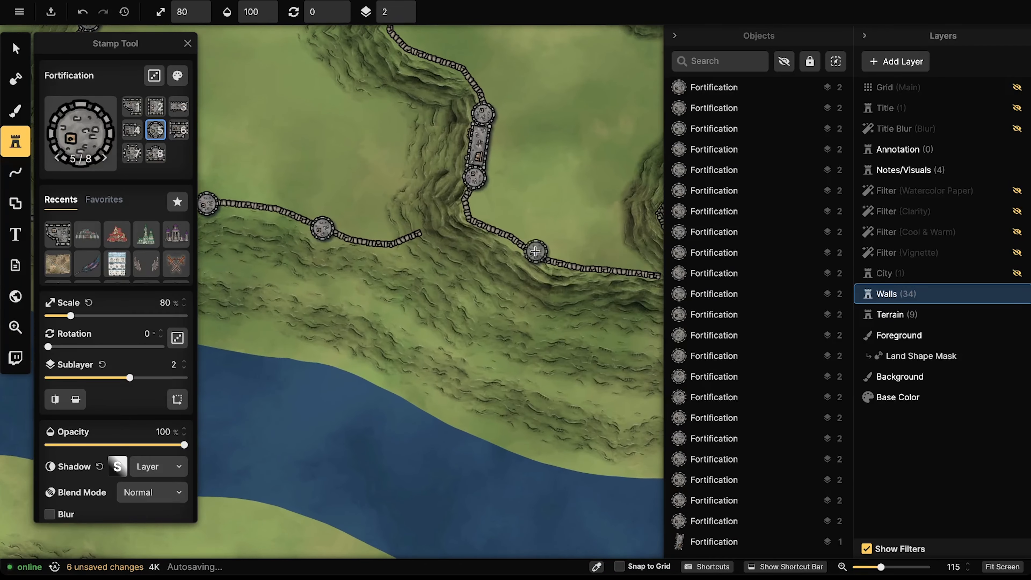
pyautogui.moveTo(509, 236); pyautogui.dragTo(408, 173)
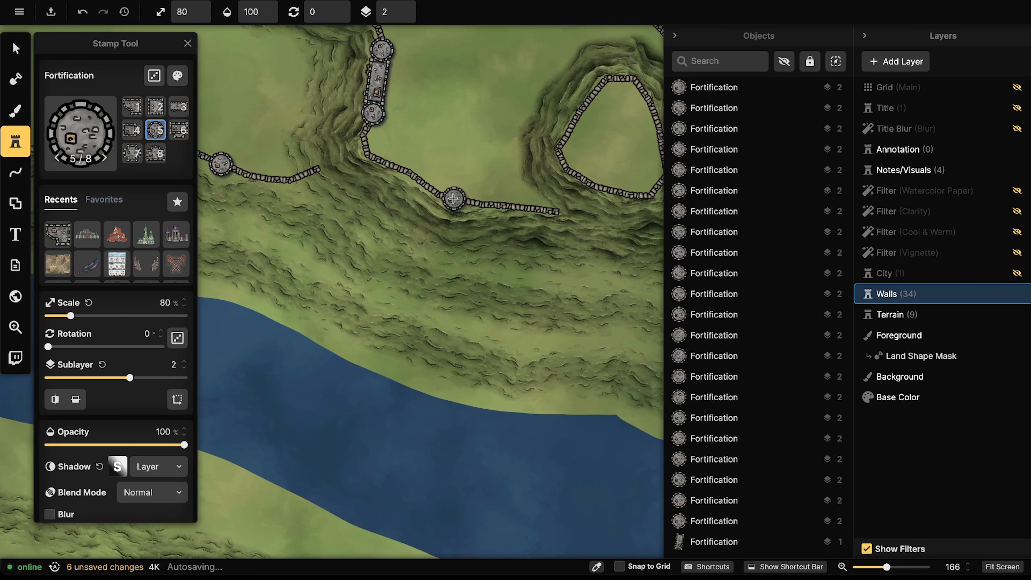
pyautogui.click(454, 197)
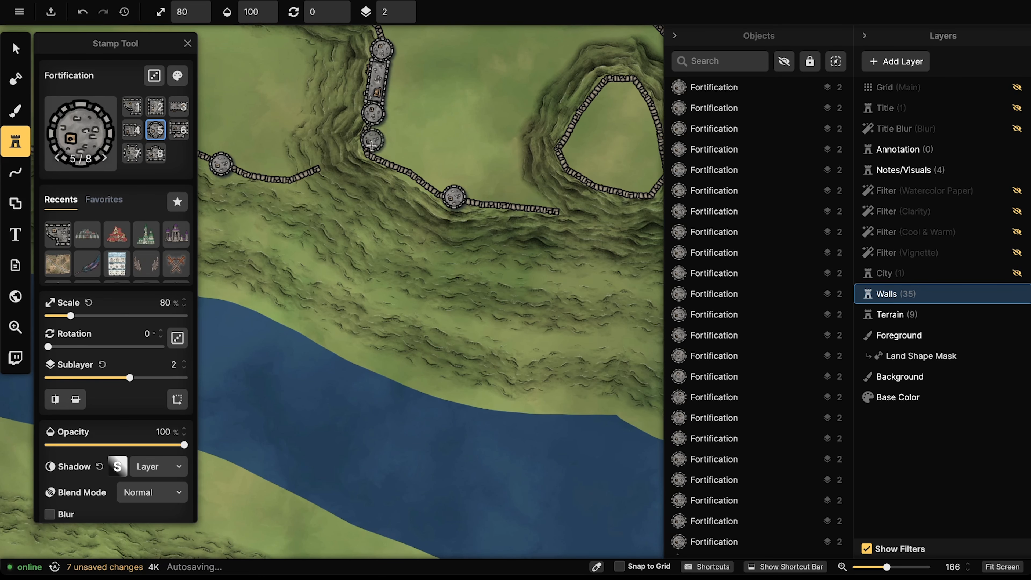
# Step: Cap the open ends of several rough walls with round towers
pyautogui.moveTo(557, 179); pyautogui.dragTo(480, 199)
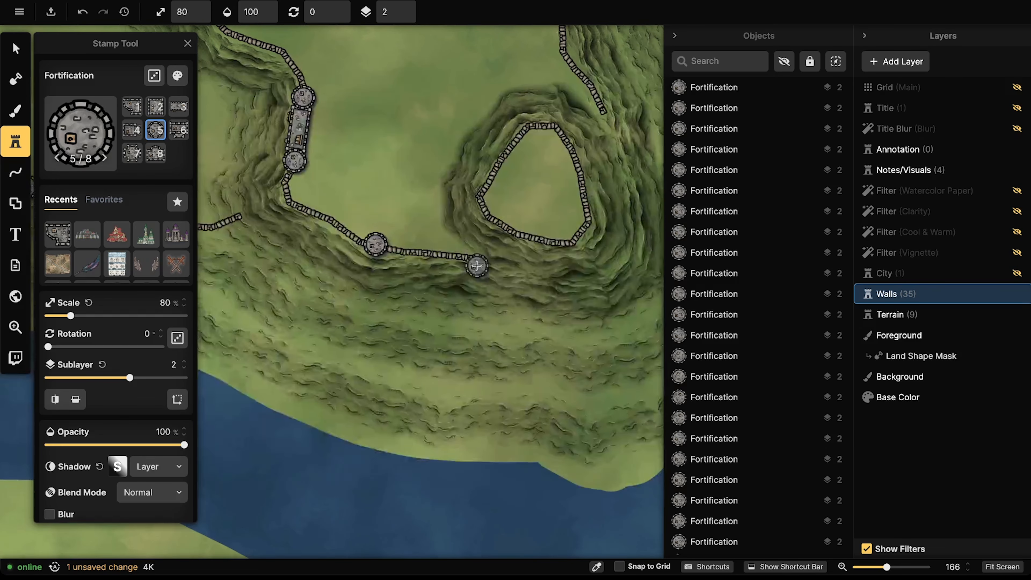
pyautogui.click(477, 258)
pyautogui.moveTo(327, 240); pyautogui.dragTo(546, 271)
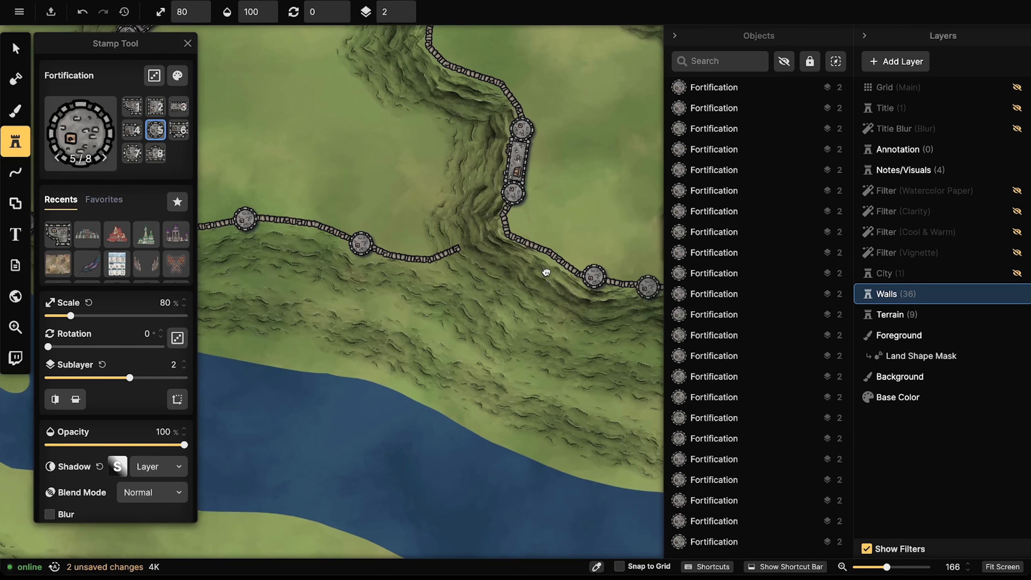
pyautogui.click(461, 247)
pyautogui.moveTo(381, 179); pyautogui.dragTo(432, 486)
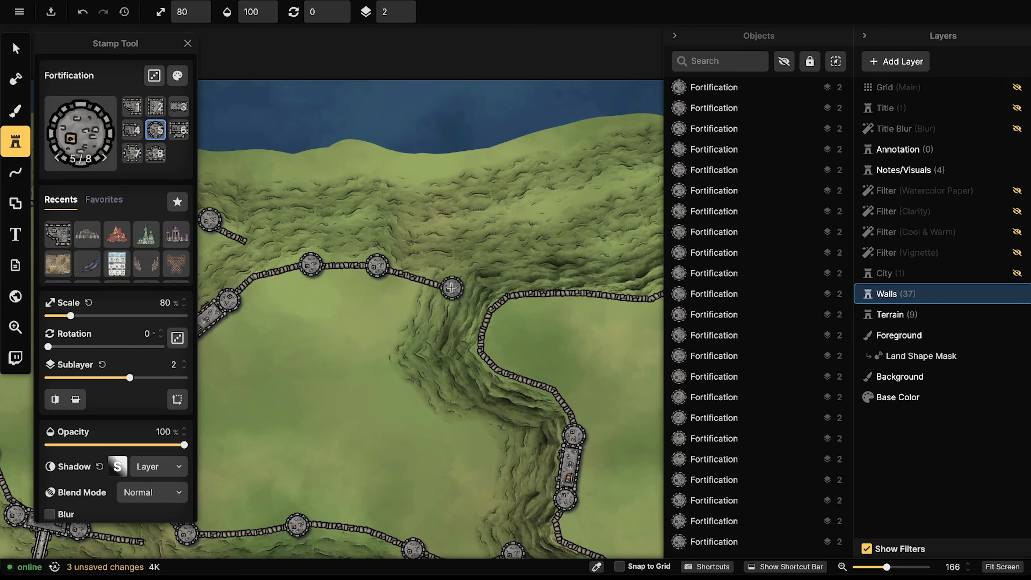
pyautogui.click(449, 286)
pyautogui.click(251, 244)
pyautogui.moveTo(264, 349); pyautogui.dragTo(446, 240)
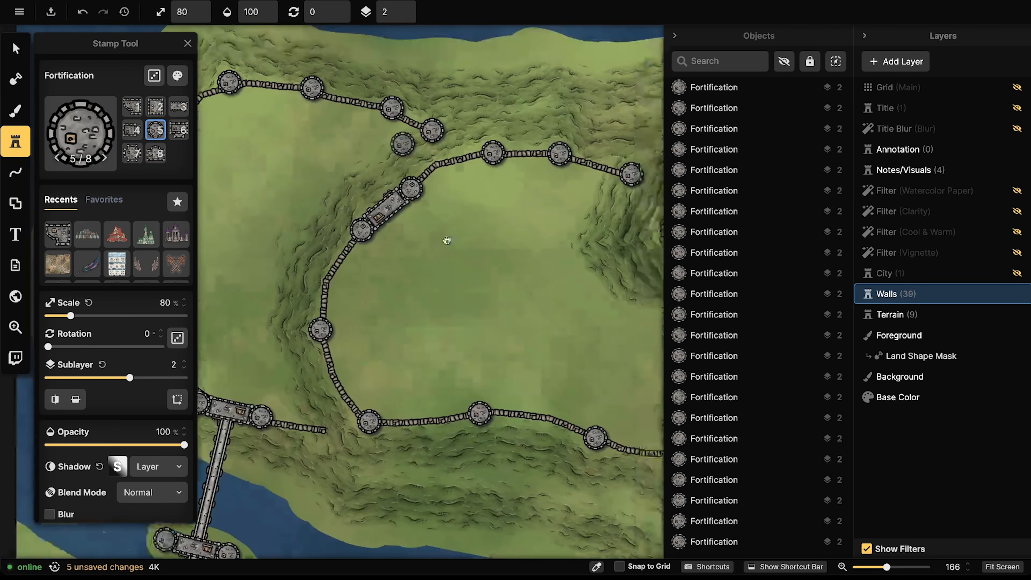
pyautogui.moveTo(348, 426); pyautogui.dragTo(394, 303)
pyautogui.click(371, 306)
# Step: Line the eastern plateau's west and north walls with towers, undoing the misplaced last one
pyautogui.hscroll(5, 465, 214)
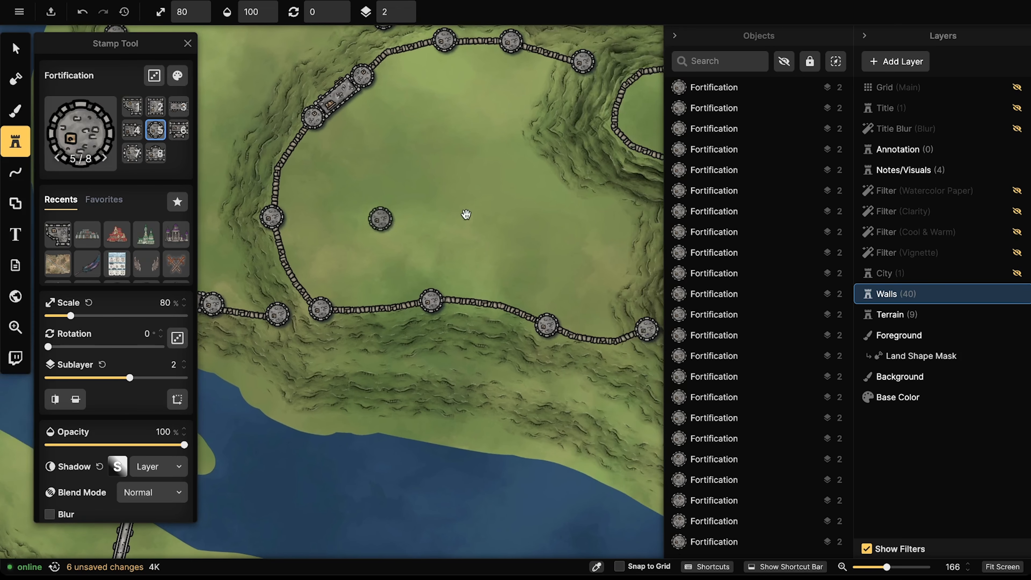
pyautogui.moveTo(583, 216); pyautogui.dragTo(377, 218)
pyautogui.moveTo(560, 229); pyautogui.dragTo(361, 239)
pyautogui.moveTo(471, 232); pyautogui.dragTo(397, 236)
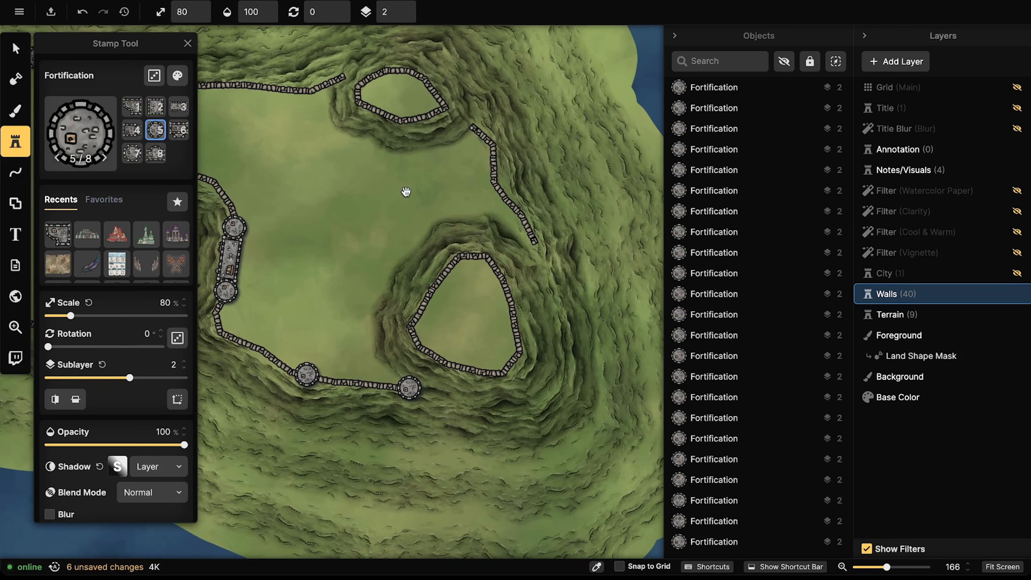
pyautogui.moveTo(427, 143); pyautogui.dragTo(583, 224)
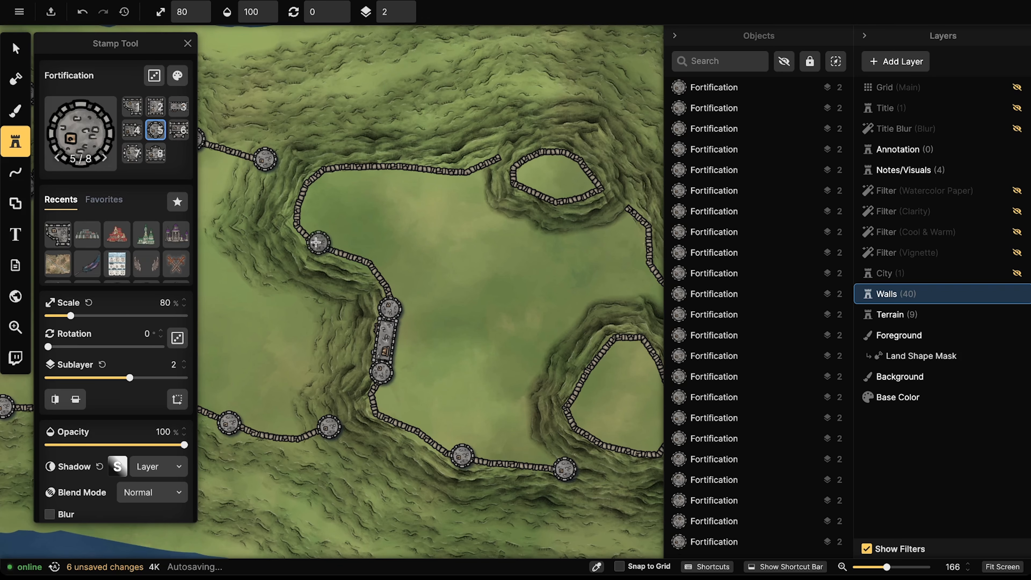
pyautogui.click(306, 232)
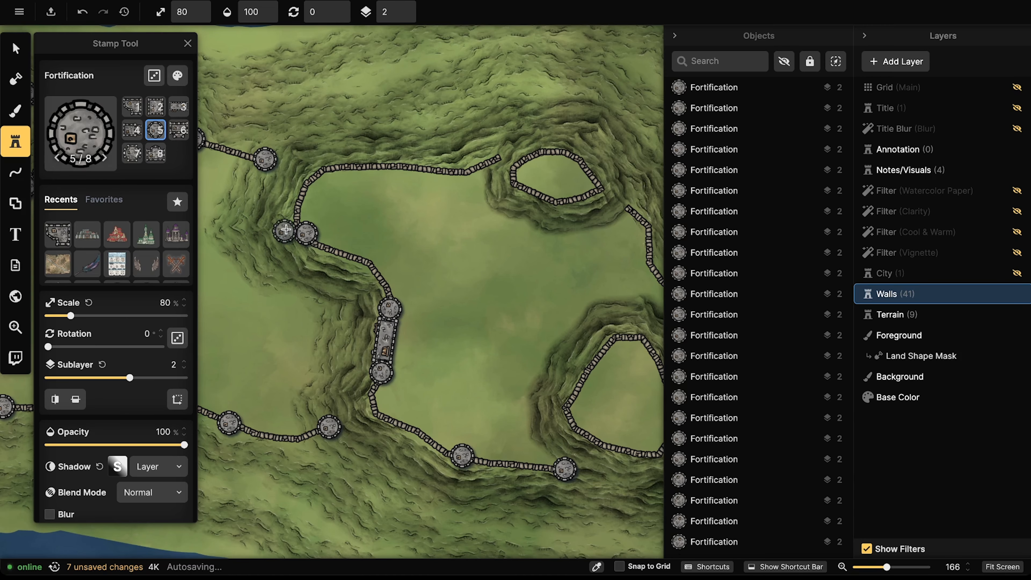
pyautogui.click(324, 171)
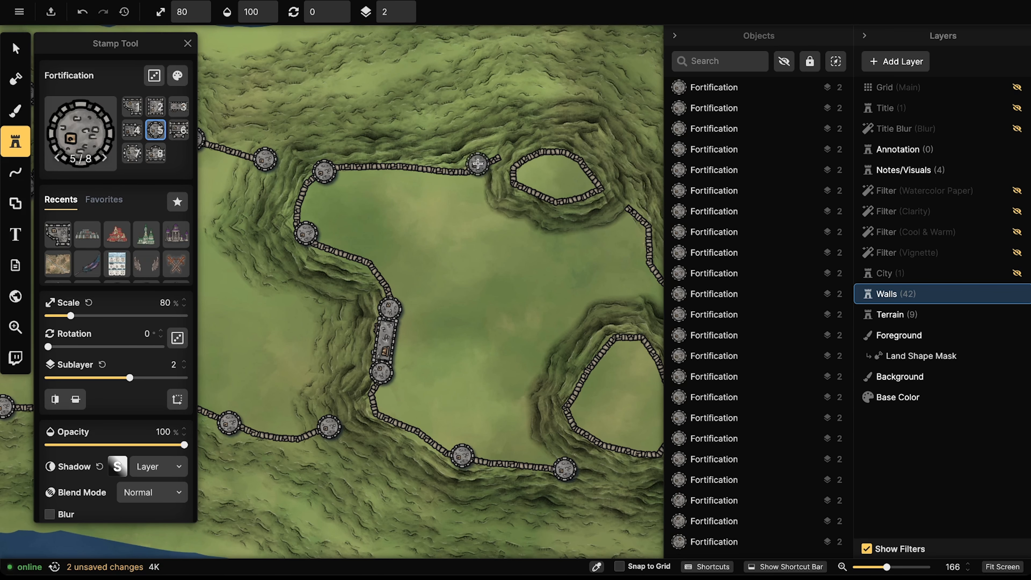
pyautogui.click(499, 154)
pyautogui.click(412, 168)
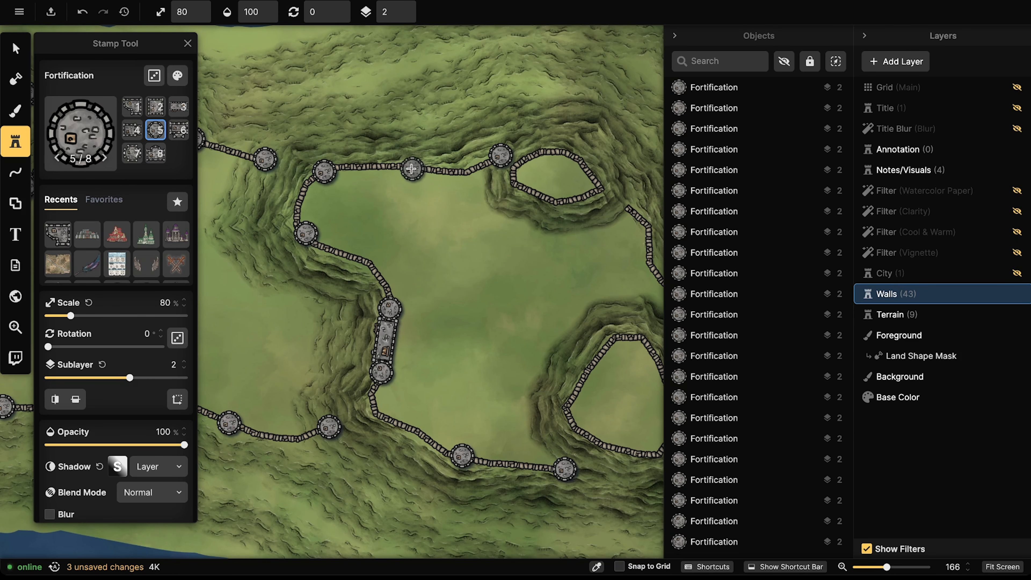
pyautogui.scroll(-3, 397, 247)
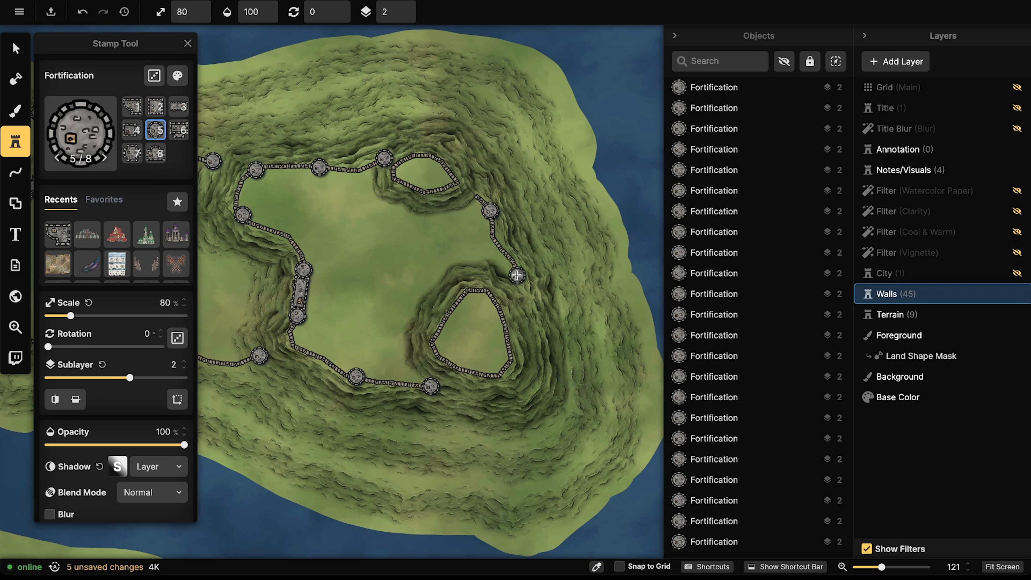
pyautogui.hotkey('ctrl', 'z')
# Step: Place round towers at the wall's end and on the eastern wall, bringing Walls to 46 objects
pyautogui.click(477, 195)
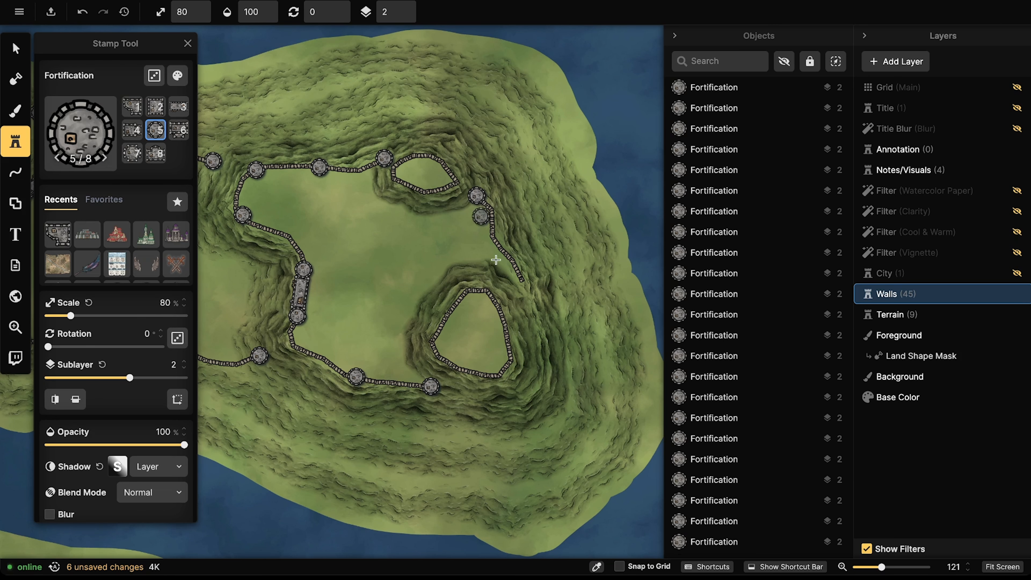
pyautogui.click(520, 281)
pyautogui.scroll(-5, 392, 190)
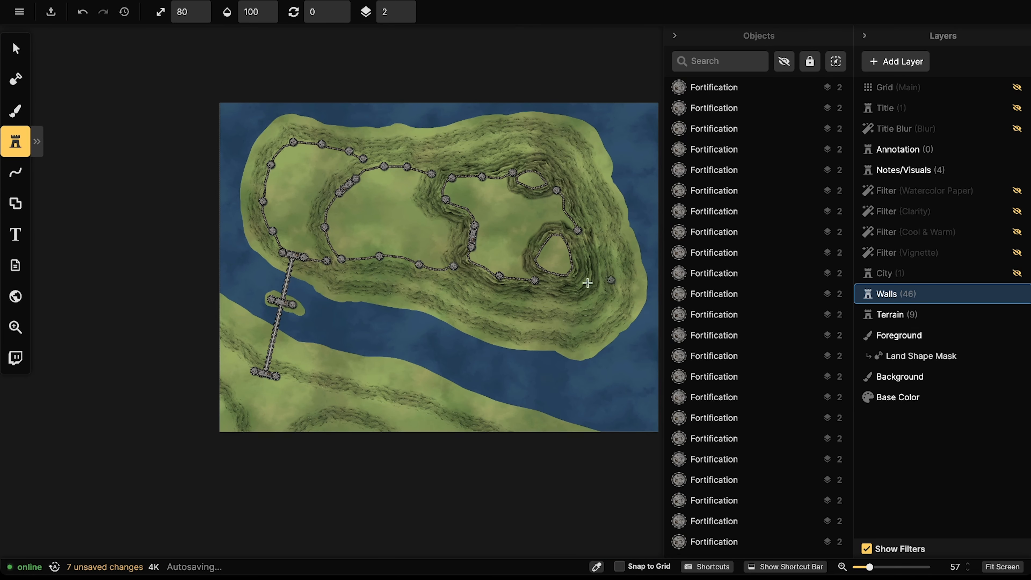
pyautogui.moveTo(562, 279); pyautogui.dragTo(565, 266)
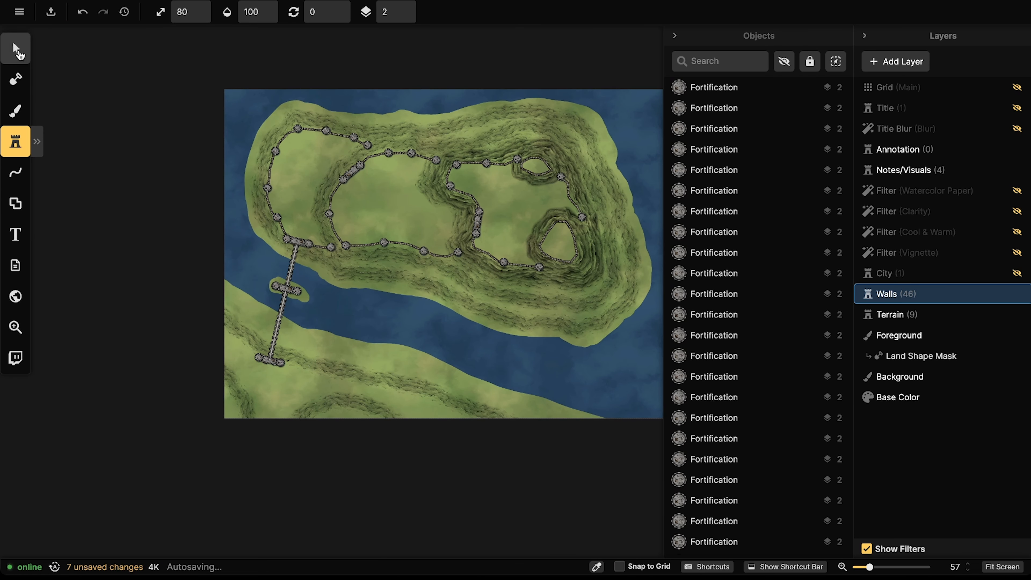
# Step: With the Select tool, turn on the Checklist group on the Notes/Visuals layer to show the ten-step checklist
pyautogui.click(16, 48)
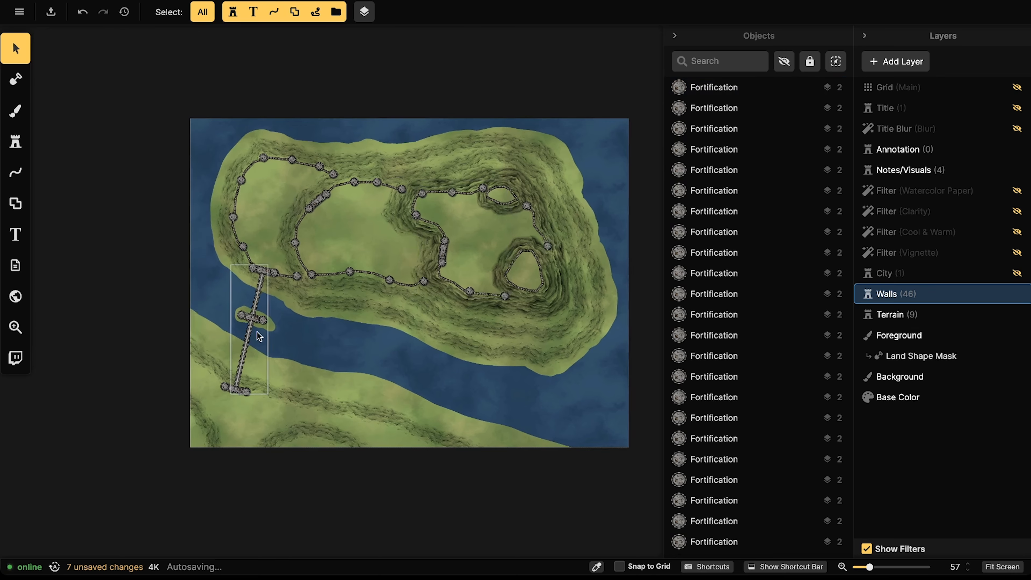
pyautogui.scroll(5, 257, 332)
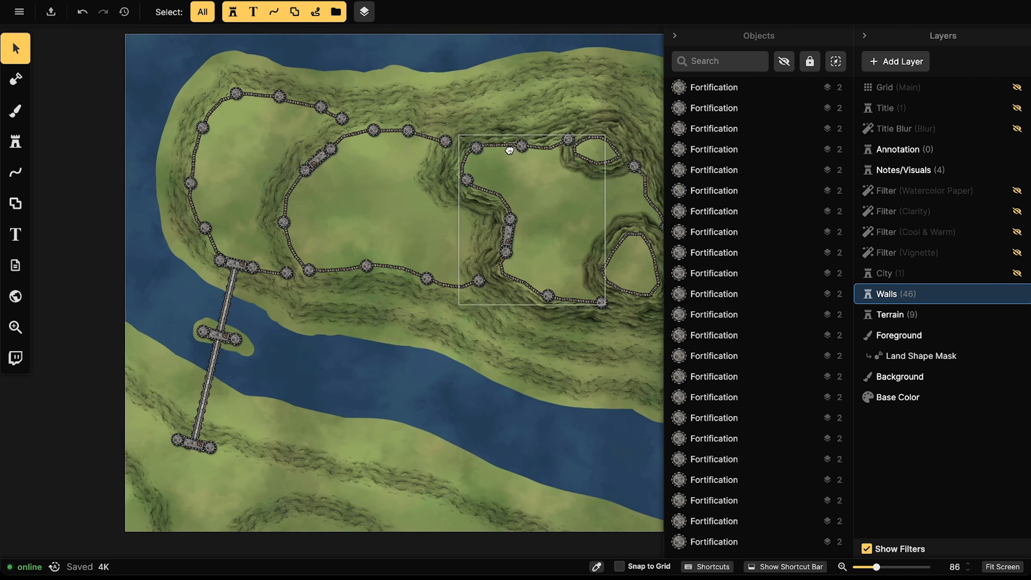
pyautogui.moveTo(509, 150); pyautogui.dragTo(453, 210)
pyautogui.moveTo(375, 194); pyautogui.dragTo(381, 188)
pyautogui.scroll(-3, 394, 213)
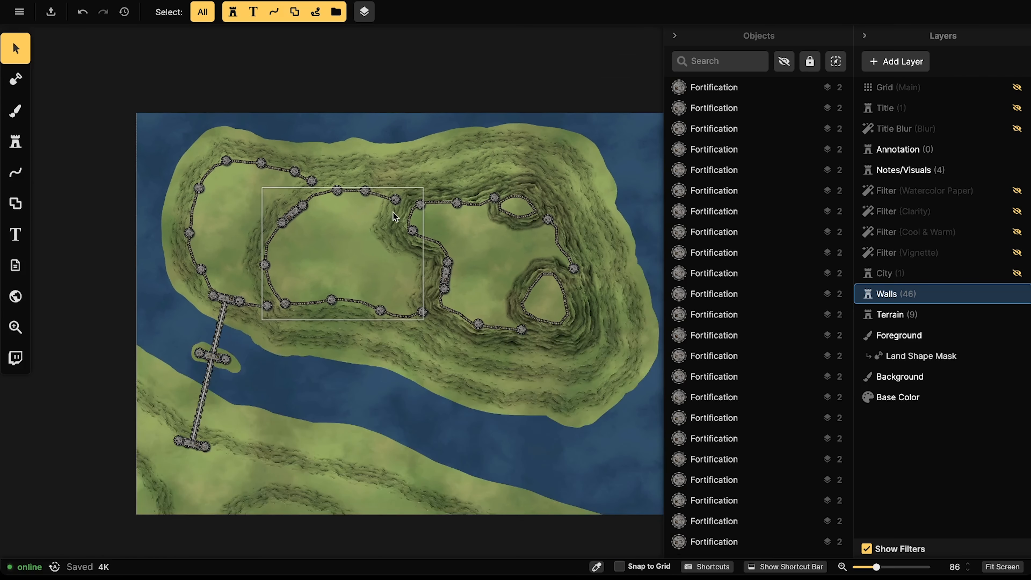
pyautogui.moveTo(456, 205); pyautogui.dragTo(398, 217)
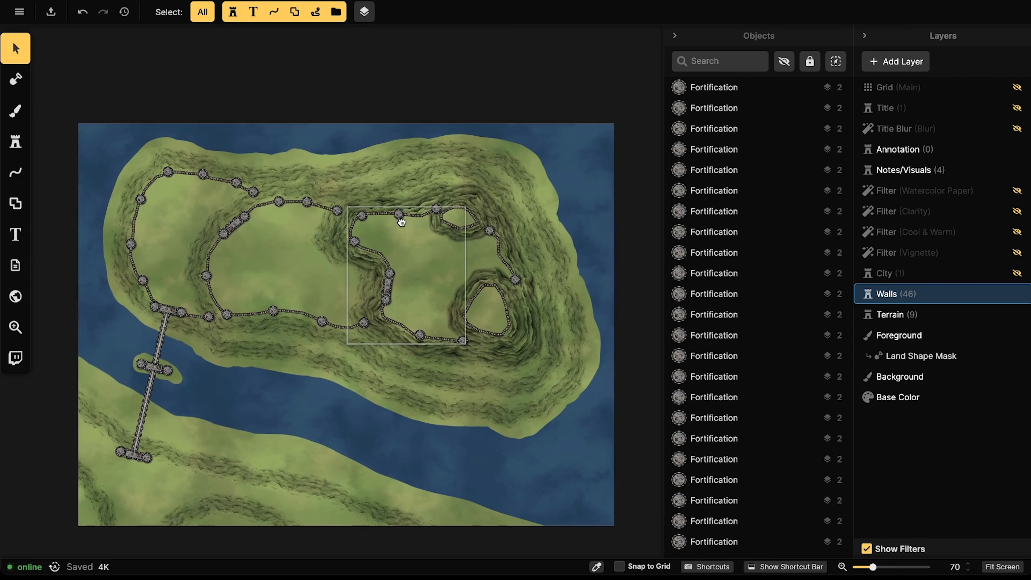
pyautogui.click(908, 170)
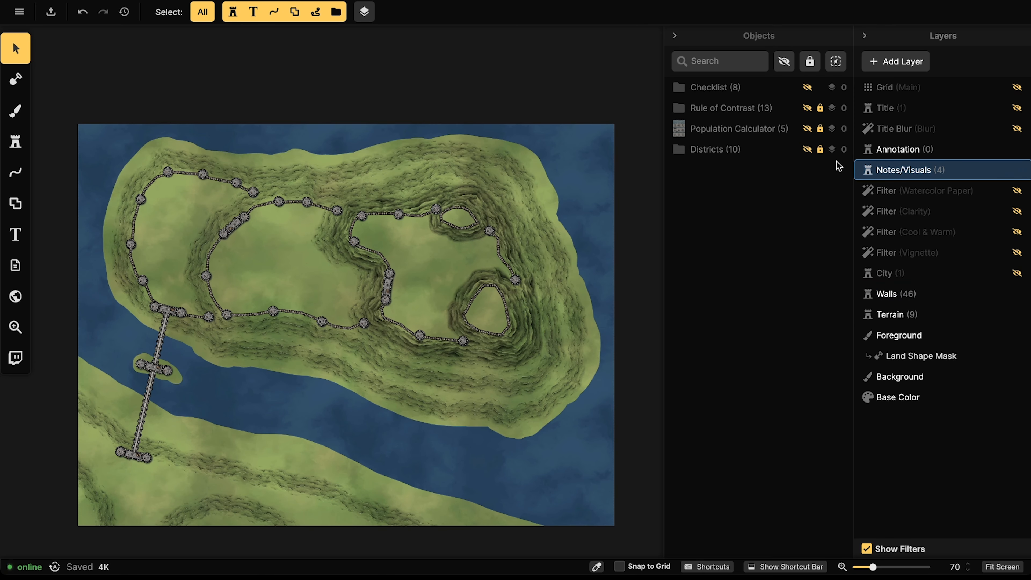
pyautogui.click(807, 88)
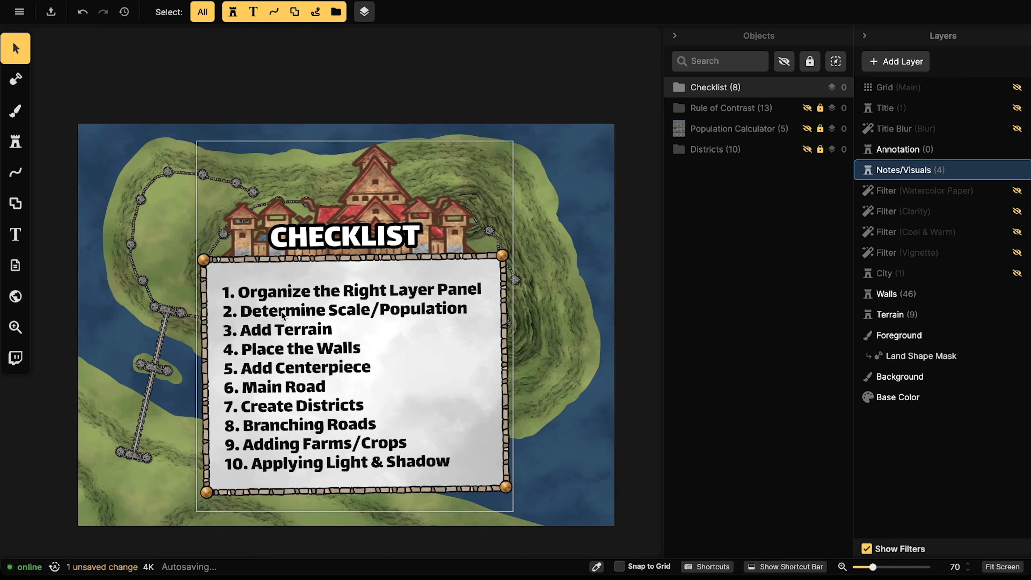
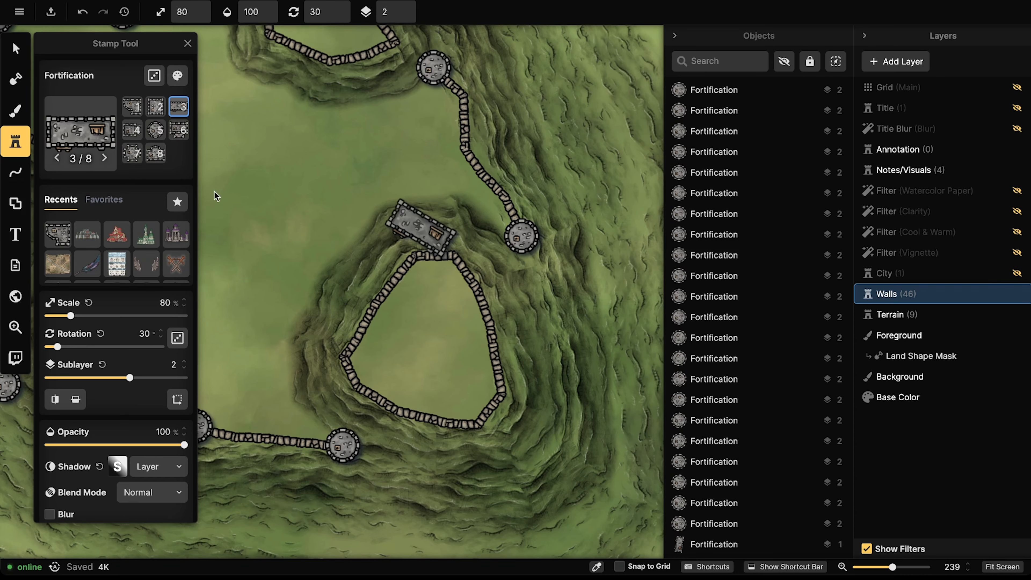
# Step: Stamp the small gatehouse (Fortification variant 8, 300°) on the hill plateau's west wall
pyautogui.click(156, 153)
pyautogui.moveTo(287, 207); pyautogui.dragTo(517, 196)
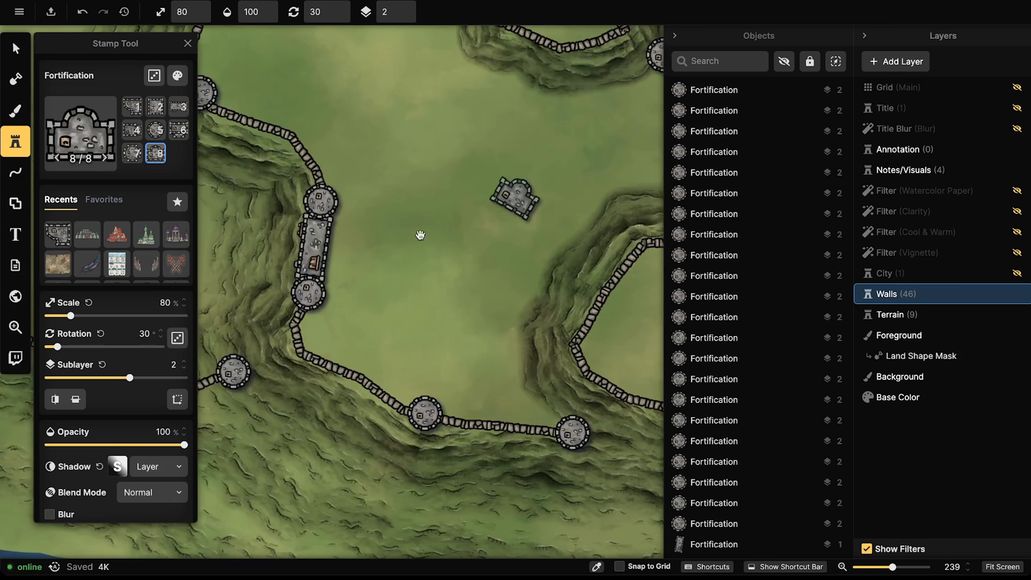
pyautogui.moveTo(365, 241); pyautogui.dragTo(204, 246)
pyautogui.scroll(-4, 426, 276)
pyautogui.scroll(-2, 435, 282)
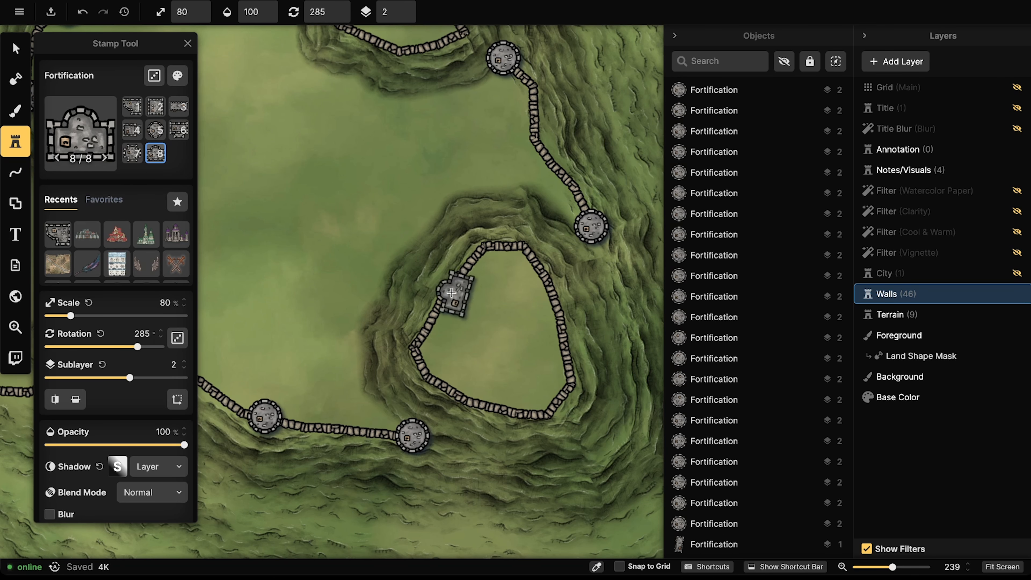
pyautogui.click(443, 288)
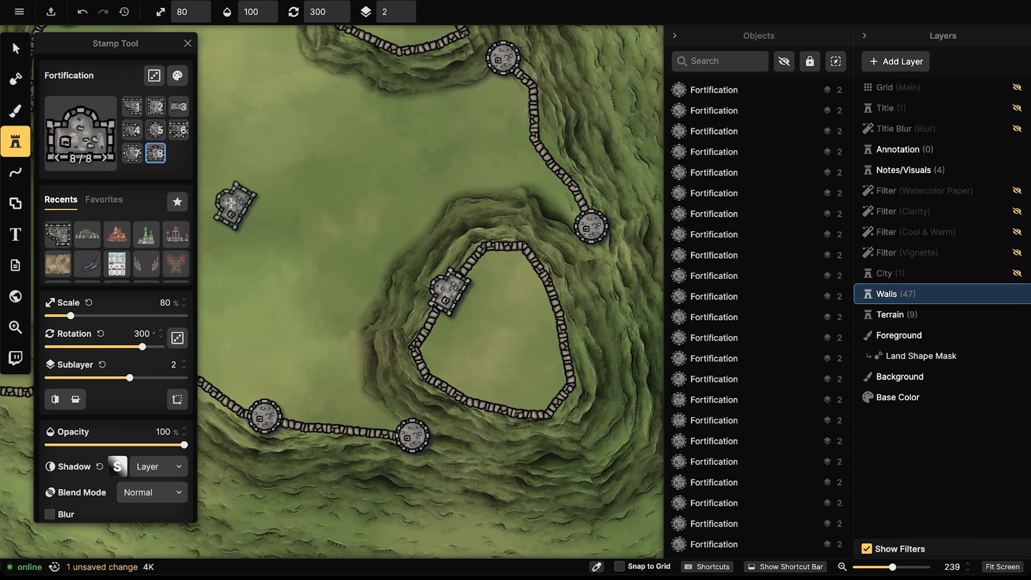
# Step: Add a round tower (Fortification variant 5) beside the gatehouse
pyautogui.click(151, 130)
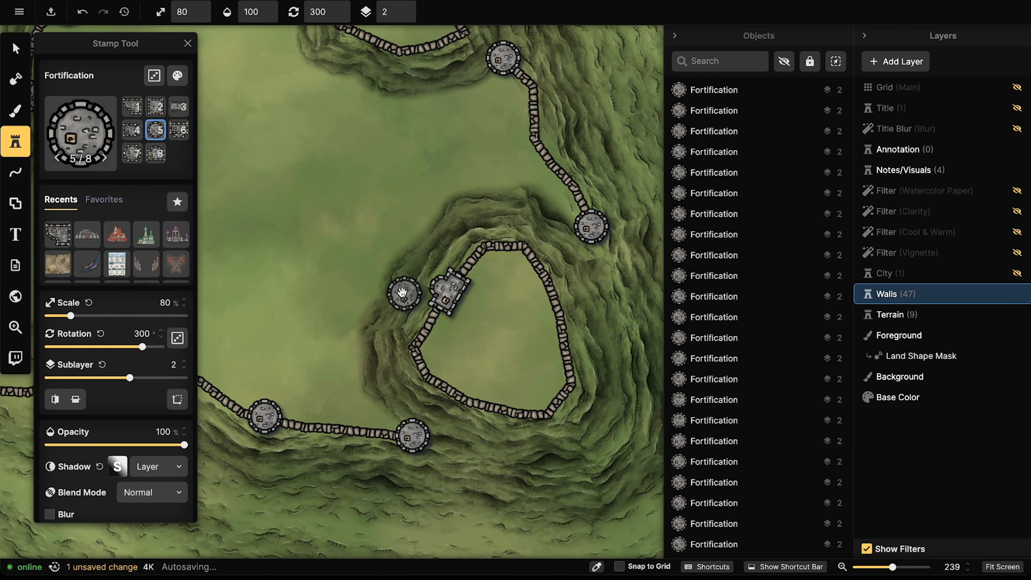
pyautogui.moveTo(406, 295); pyautogui.dragTo(605, 227)
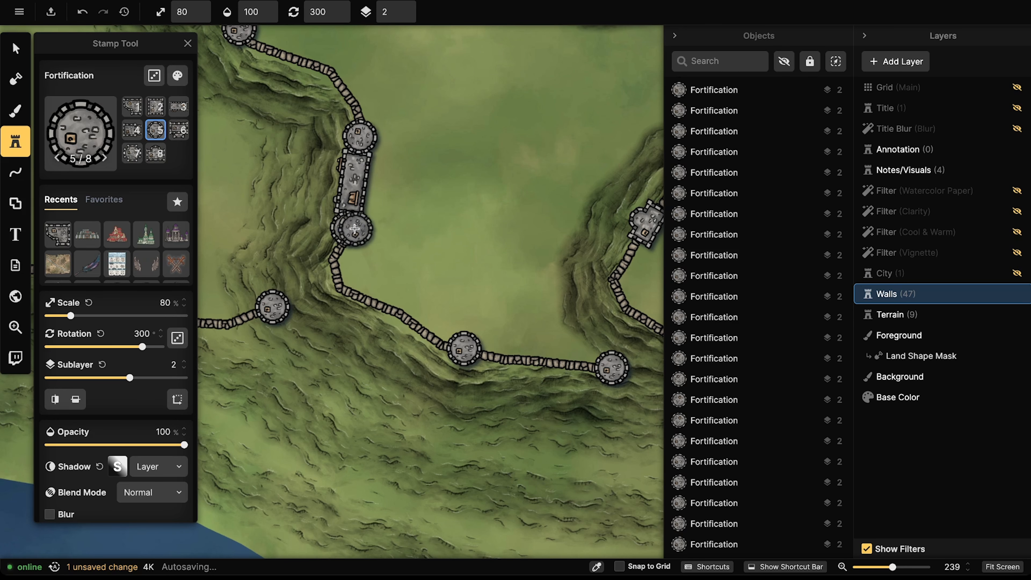
pyautogui.moveTo(457, 231); pyautogui.dragTo(293, 259)
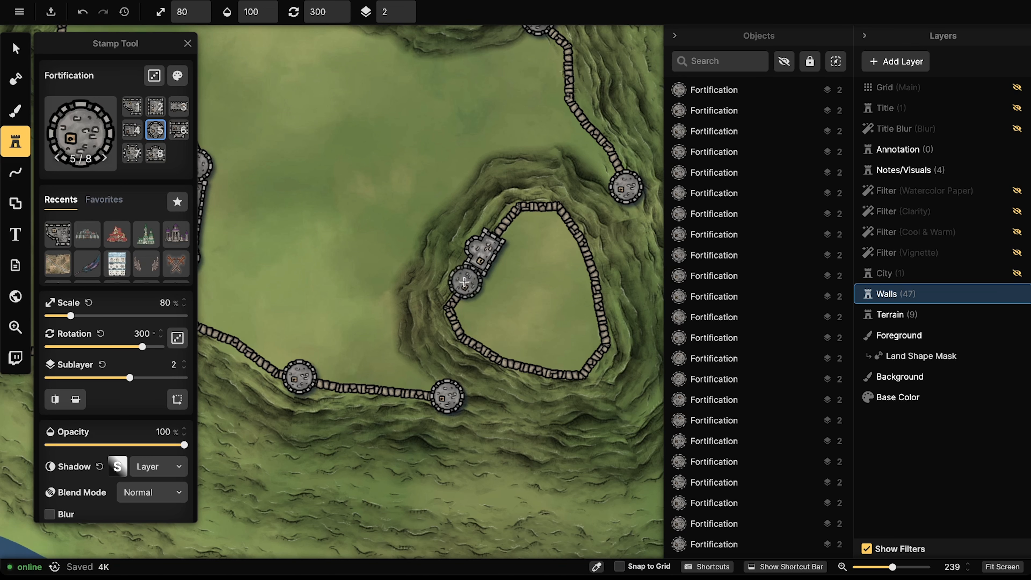
pyautogui.click(462, 287)
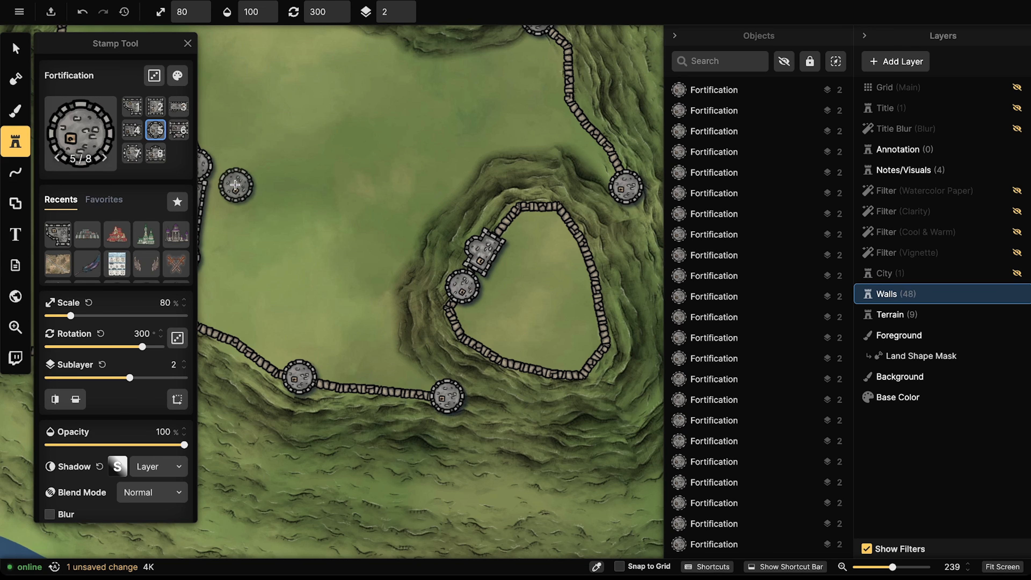
# Step: With the Select tool, shift the gatehouse and round tower so they sit together on the wall
pyautogui.click(11, 53)
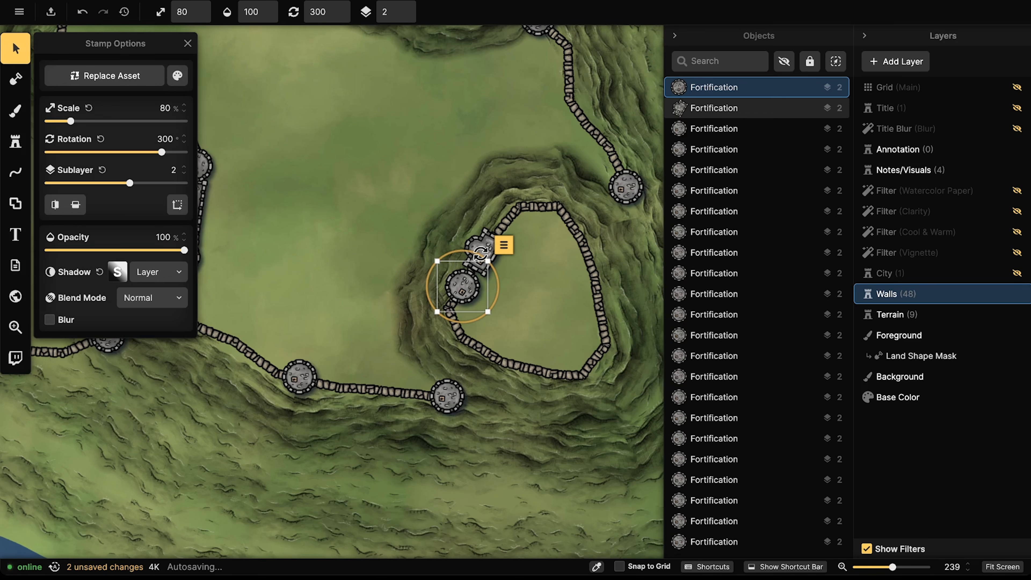
pyautogui.click(489, 257)
pyautogui.moveTo(489, 257)
pyautogui.mouseDown()
pyautogui.moveTo(467, 288)
pyautogui.moveTo(397, 203)
pyautogui.moveTo(354, 172)
pyautogui.mouseUp()
pyautogui.click(466, 294)
pyautogui.click(463, 289)
pyautogui.click(16, 141)
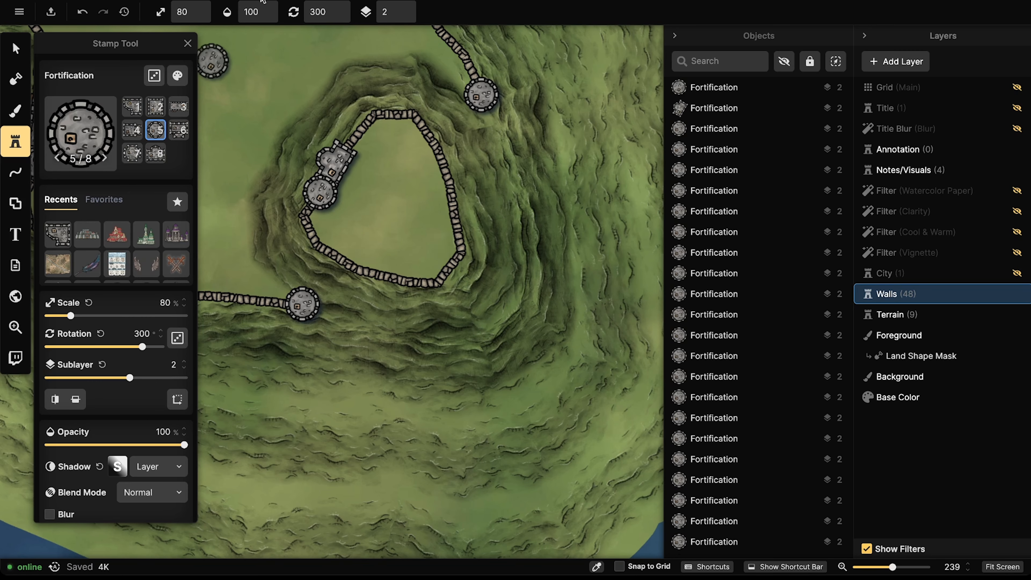
# Step: Stamp a square keep (variant 2) and a larger keep piece (variant 1) inside the plateau's east side
pyautogui.click(155, 107)
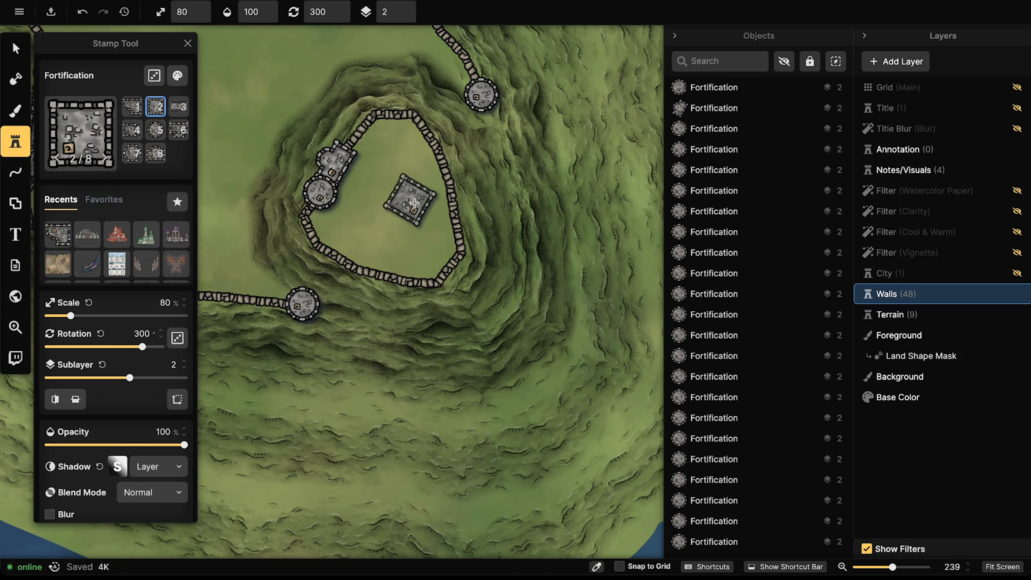
pyautogui.scroll(-3, 428, 208)
pyautogui.scroll(1, 431, 208)
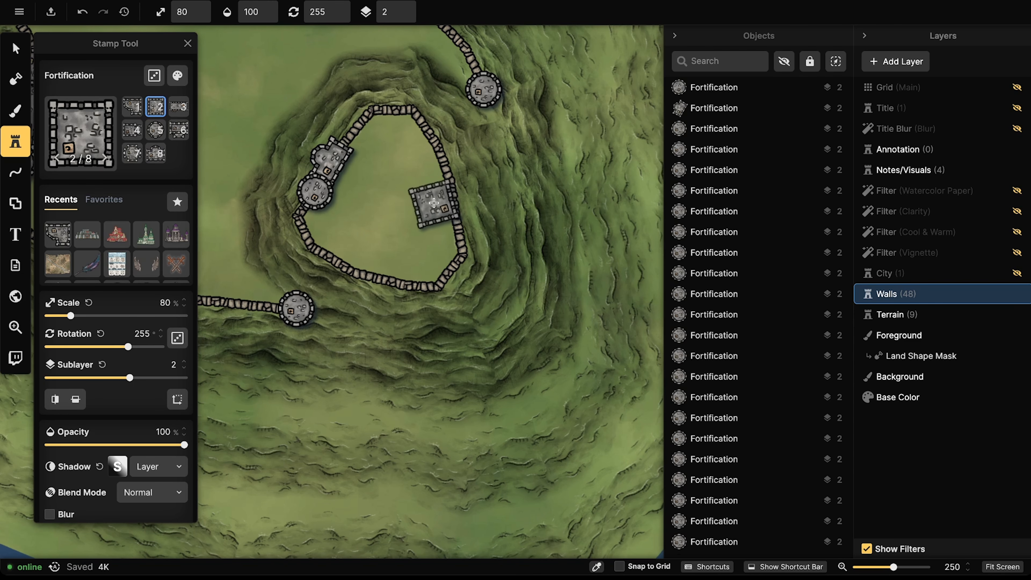
pyautogui.click(439, 190)
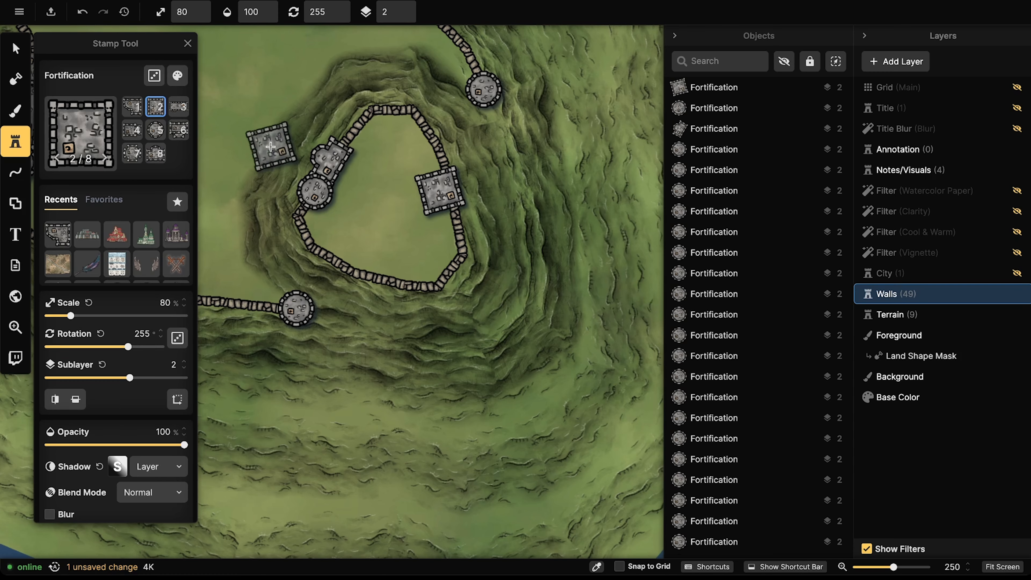
pyautogui.click(138, 109)
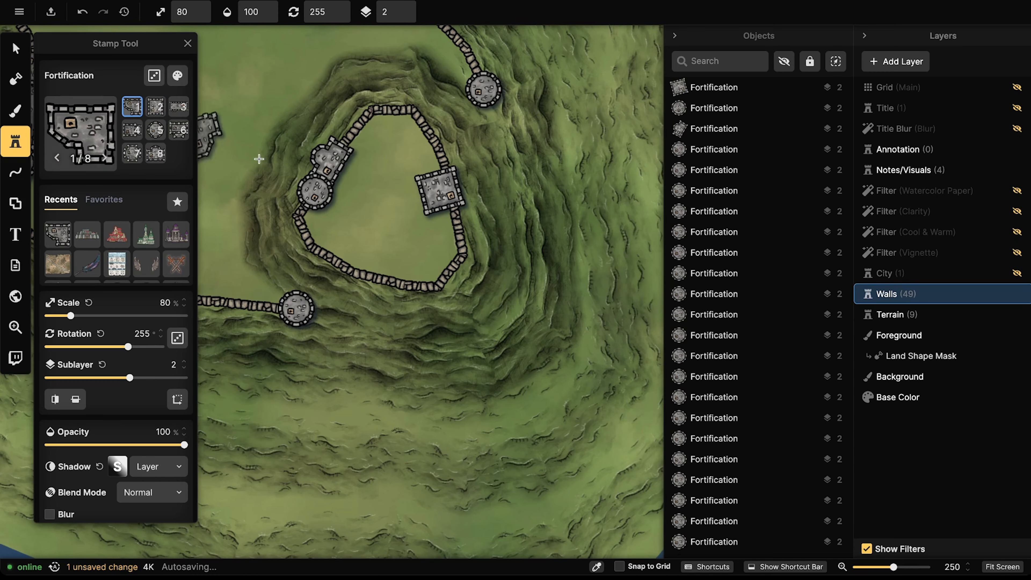
pyautogui.scroll(-11, 446, 233)
pyautogui.scroll(-1, 448, 234)
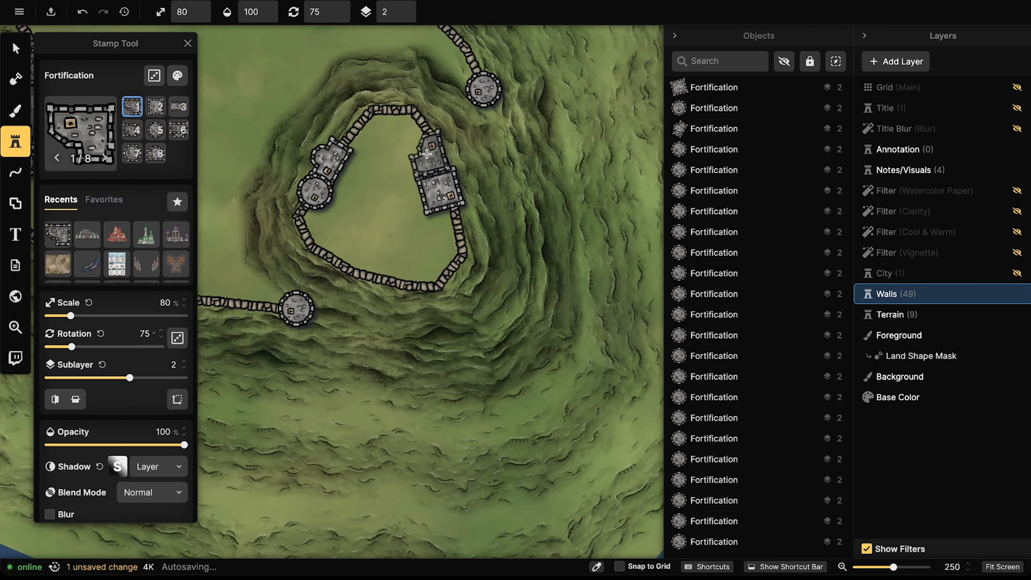
pyautogui.click(426, 153)
# Step: Raise the square keep's sublayer and fit the two keep pieces together
pyautogui.press('v')
pyautogui.click(455, 178)
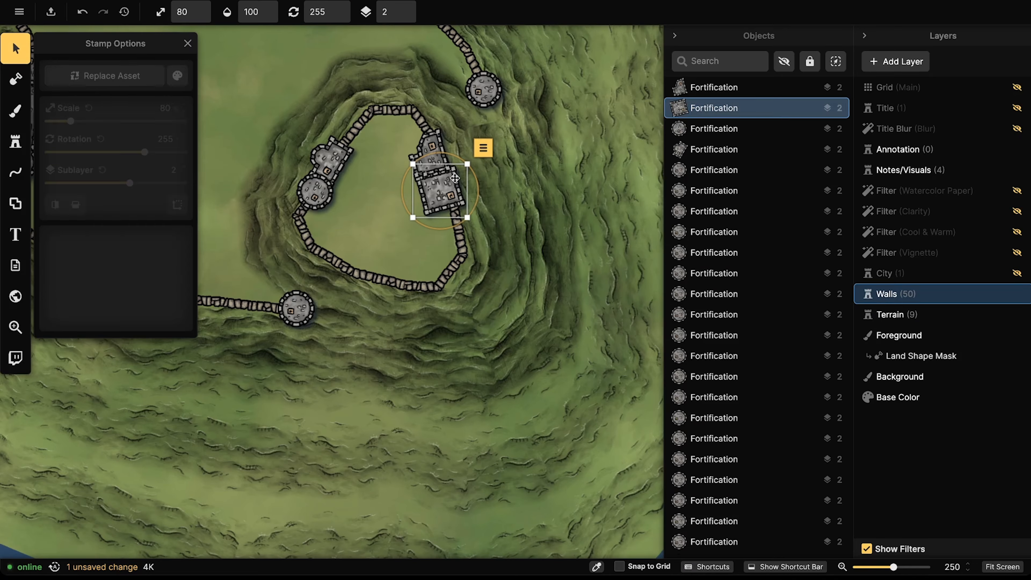
pyautogui.click(407, 7)
pyautogui.click(427, 165)
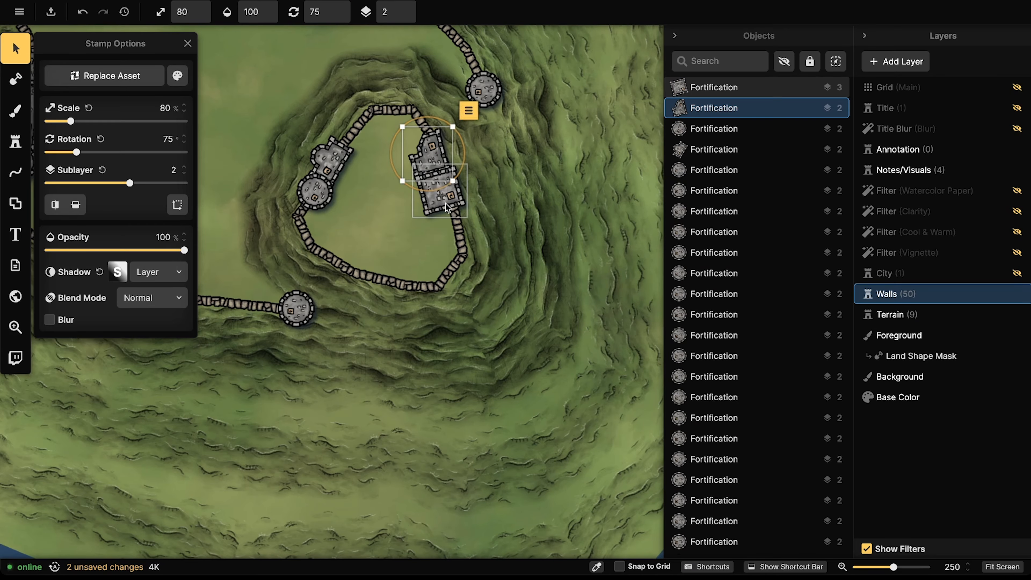
pyautogui.moveTo(445, 203); pyautogui.dragTo(442, 202)
pyautogui.moveTo(436, 149); pyautogui.dragTo(431, 190)
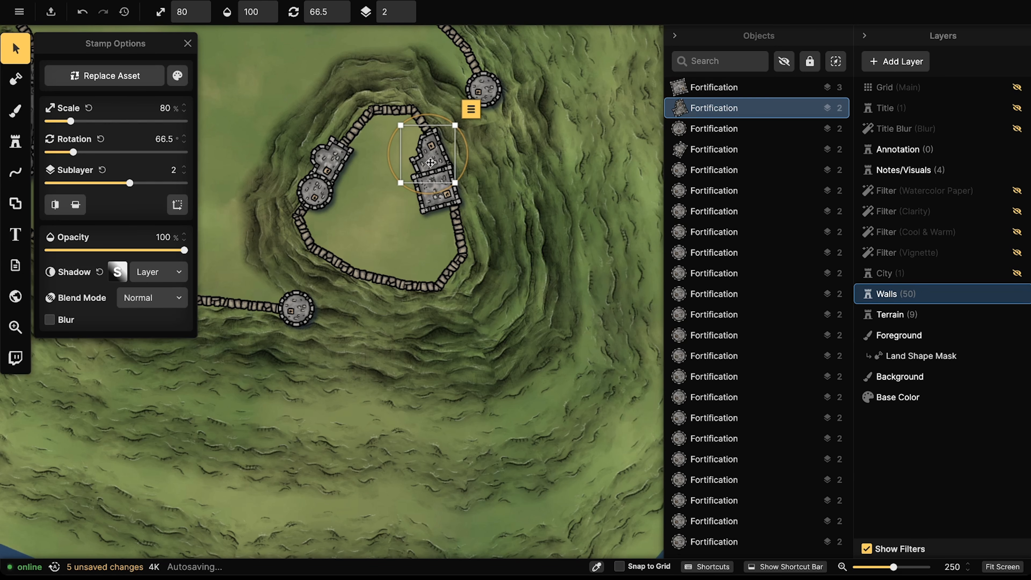
# Step: Move both keep pieces against the east wall and reposition the round tower by the gatehouse
pyautogui.click(420, 181)
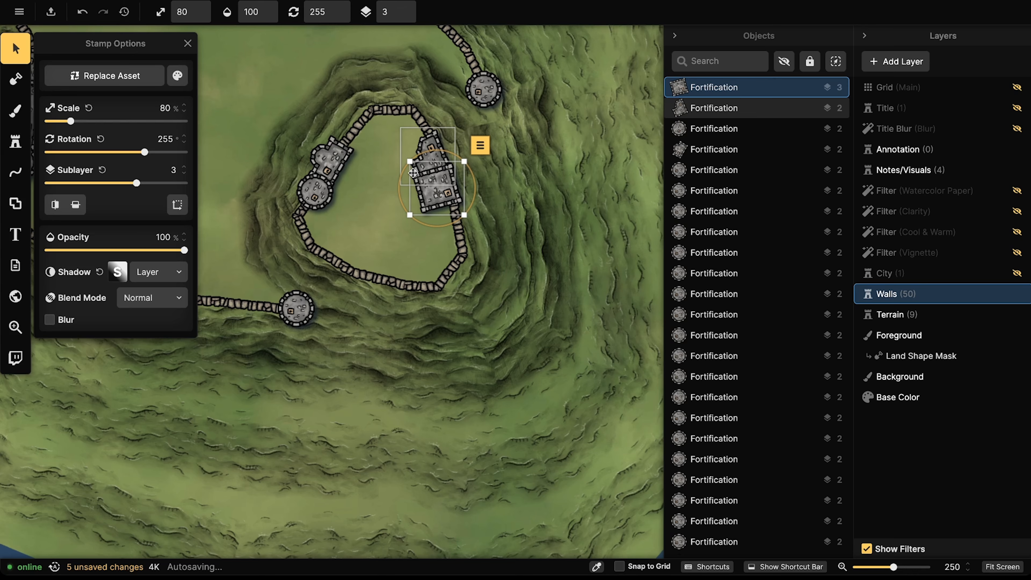
pyautogui.keyDown('shift'); pyautogui.click(445, 164); pyautogui.keyUp('shift')
pyautogui.keyDown('shift'); pyautogui.click(442, 183); pyautogui.keyUp('shift')
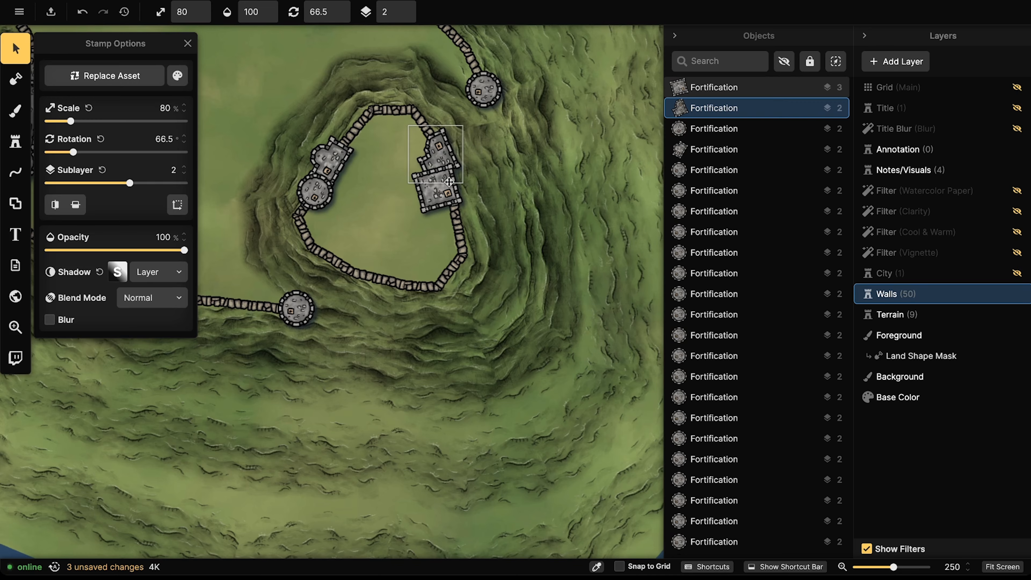
pyautogui.keyDown('shift'); pyautogui.click(443, 190); pyautogui.keyUp('shift')
pyautogui.moveTo(443, 190)
pyautogui.mouseDown()
pyautogui.moveTo(453, 175)
pyautogui.moveTo(482, 284)
pyautogui.moveTo(378, 323)
pyautogui.moveTo(510, 261)
pyautogui.moveTo(481, 167)
pyautogui.moveTo(483, 361)
pyautogui.moveTo(458, 345)
pyautogui.moveTo(483, 203)
pyautogui.moveTo(509, 288)
pyautogui.moveTo(389, 329)
pyautogui.moveTo(498, 229)
pyautogui.moveTo(496, 275)
pyautogui.moveTo(387, 162)
pyautogui.moveTo(387, 194)
pyautogui.moveTo(439, 180)
pyautogui.mouseUp()
pyautogui.moveTo(351, 175); pyautogui.dragTo(242, 234)
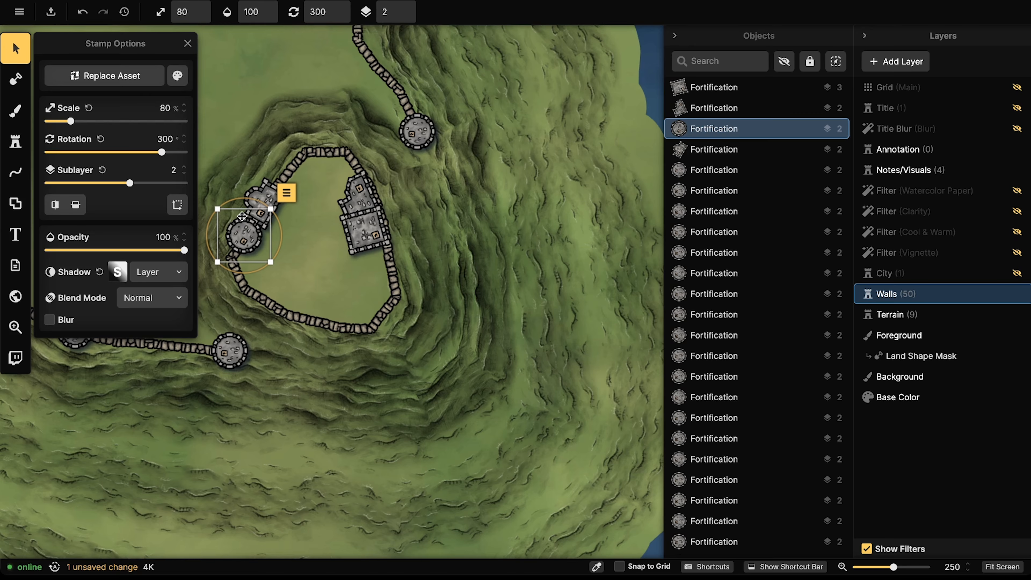
# Step: Nudge the keep pieces into place, then add a cross-shaped keep (variant 7) on their west side
pyautogui.moveTo(365, 244); pyautogui.dragTo(368, 238)
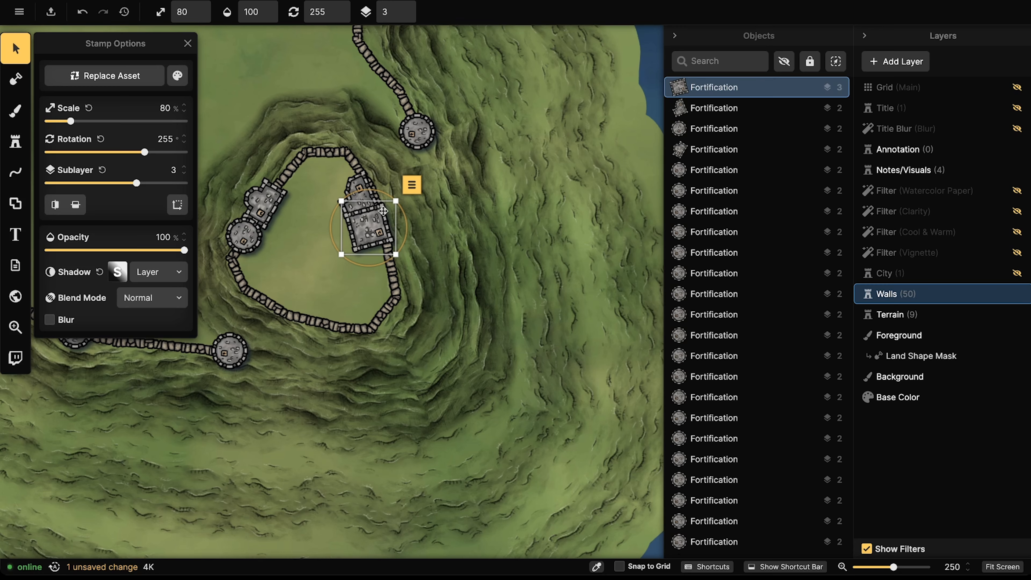
pyautogui.moveTo(365, 192); pyautogui.dragTo(363, 190)
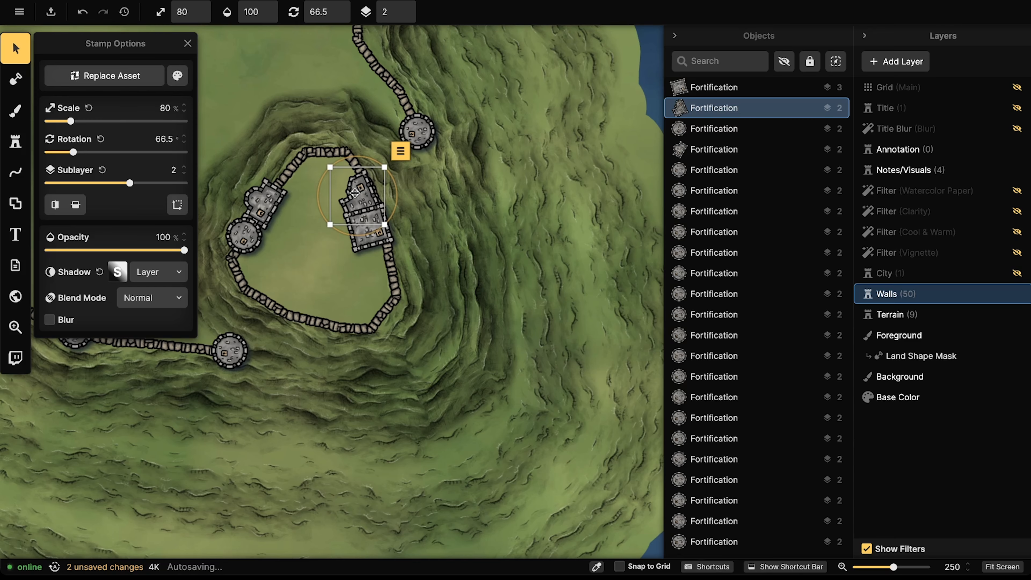
pyautogui.click(15, 141)
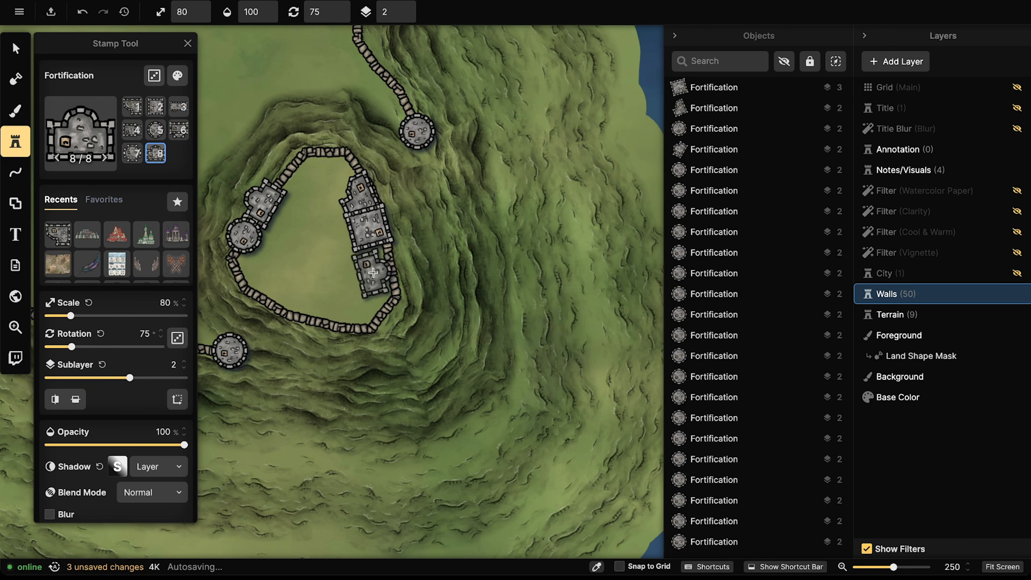
pyautogui.press('7')
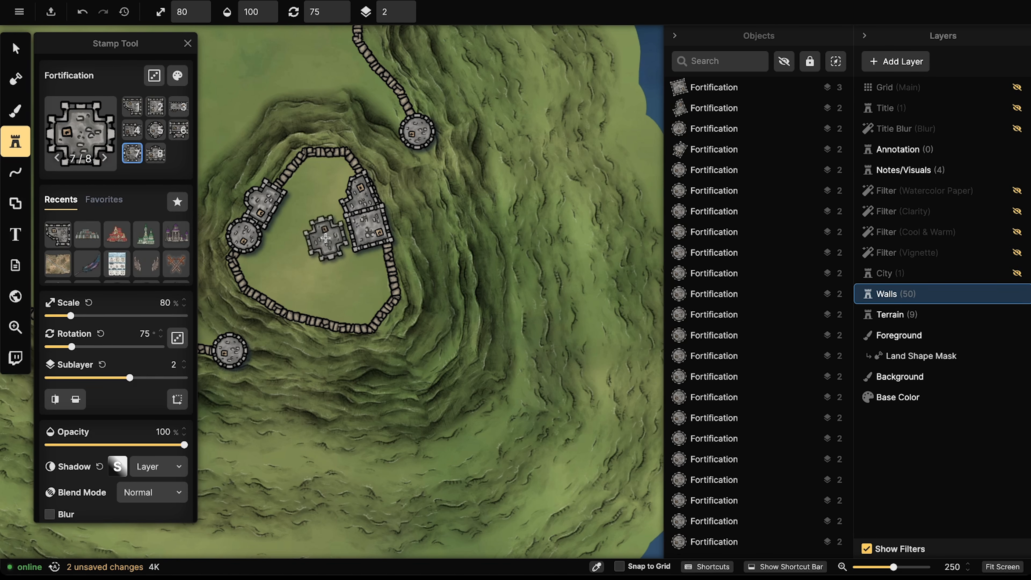
pyautogui.click(328, 238)
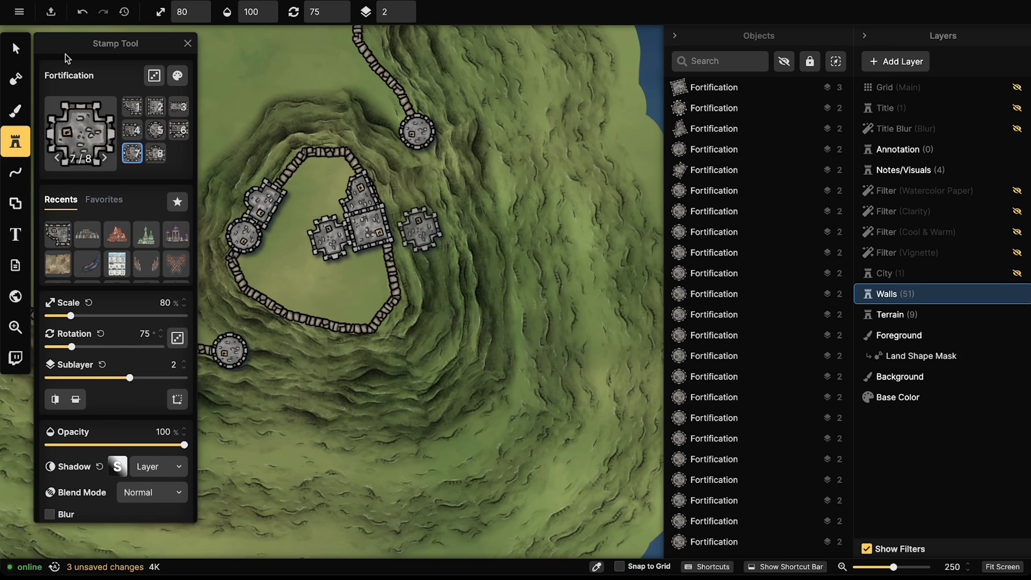
pyautogui.click(15, 46)
pyautogui.click(407, 16)
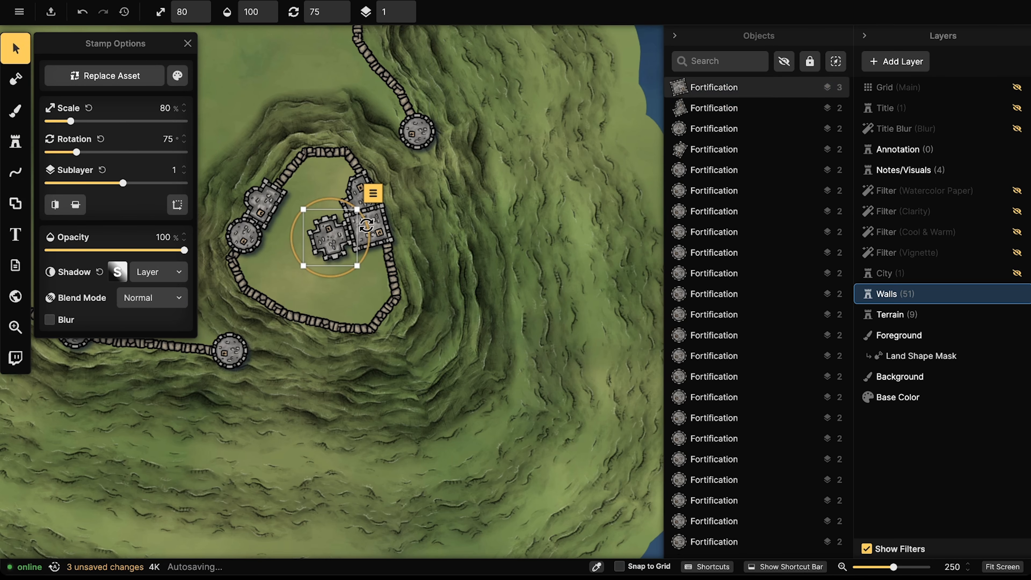
pyautogui.moveTo(334, 239); pyautogui.dragTo(335, 238)
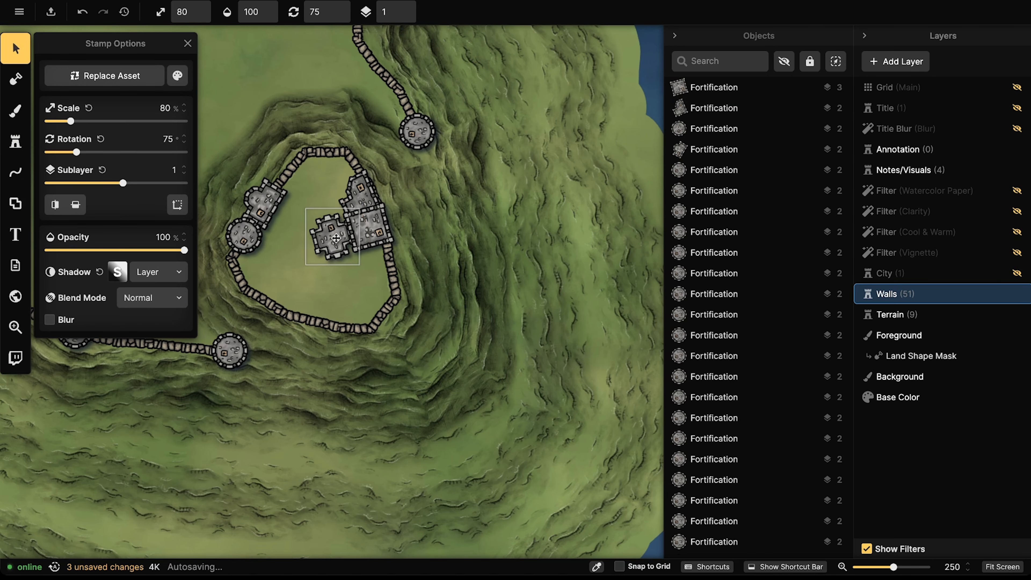
pyautogui.click(11, 144)
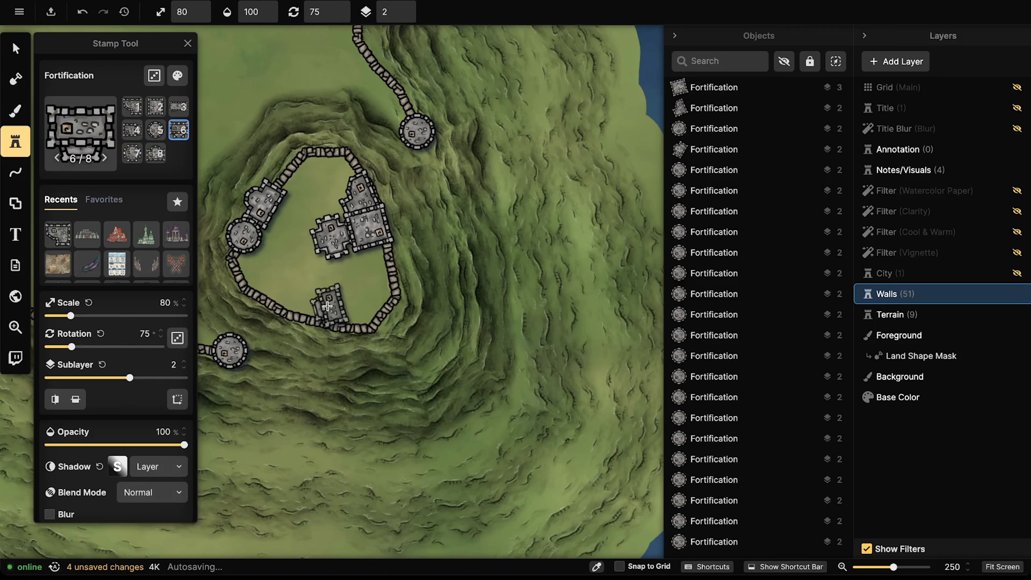
# Step: Stamp a keep (variant 6, rotation 210) on the lower wall and three round towers on the walls
pyautogui.scroll(6, 311, 300)
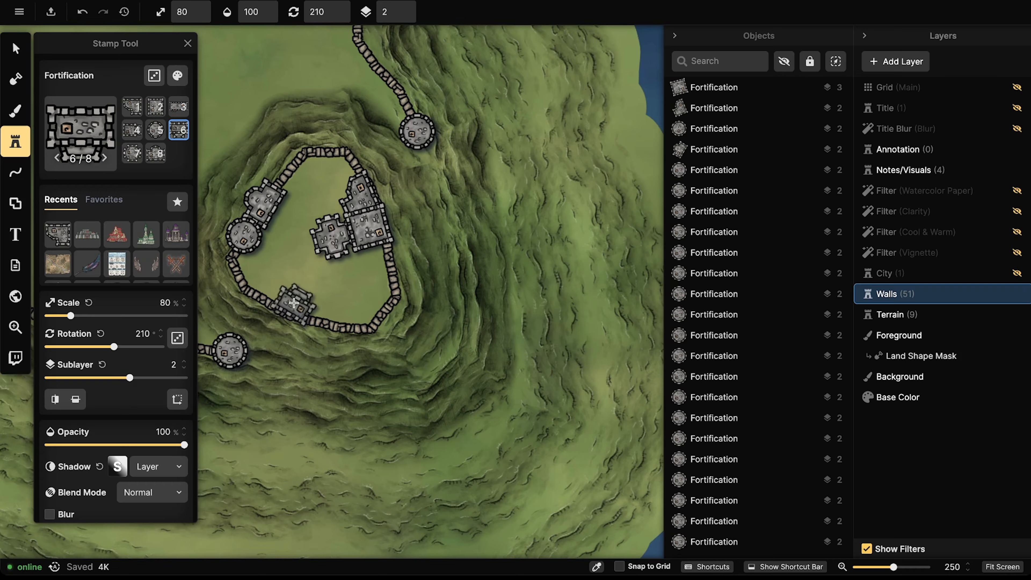
pyautogui.click(269, 294)
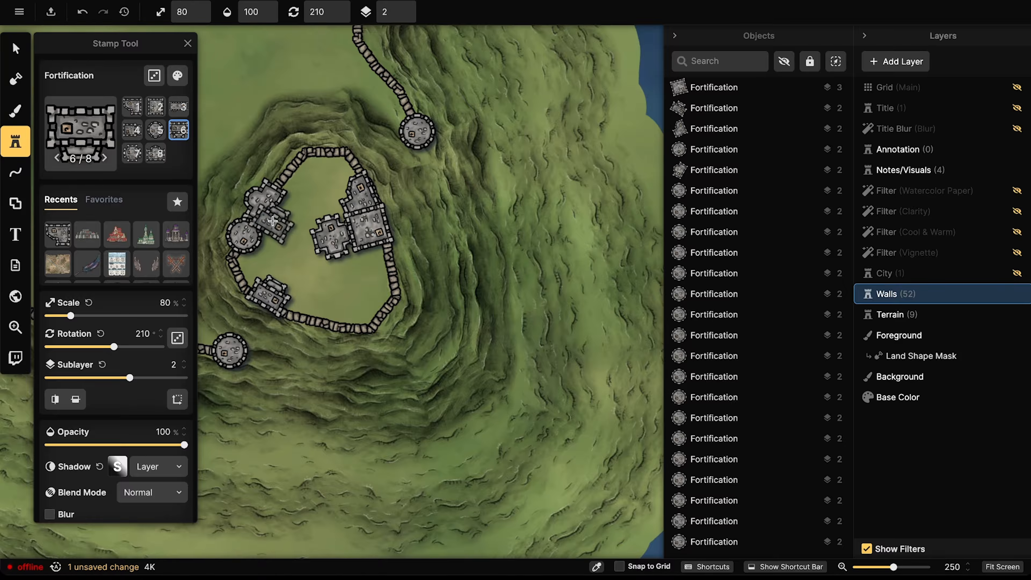
pyautogui.press('Left')
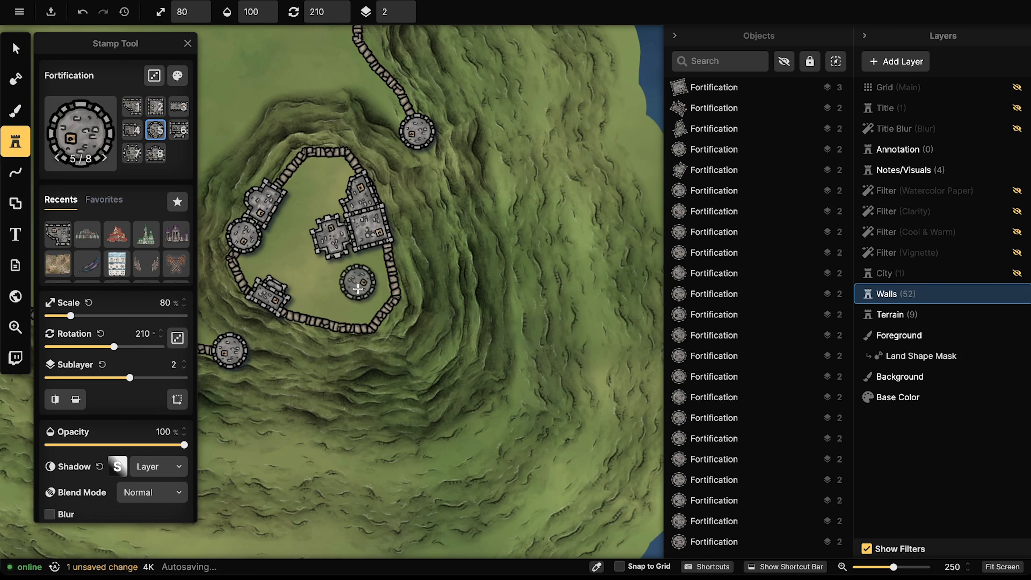
pyautogui.click(381, 309)
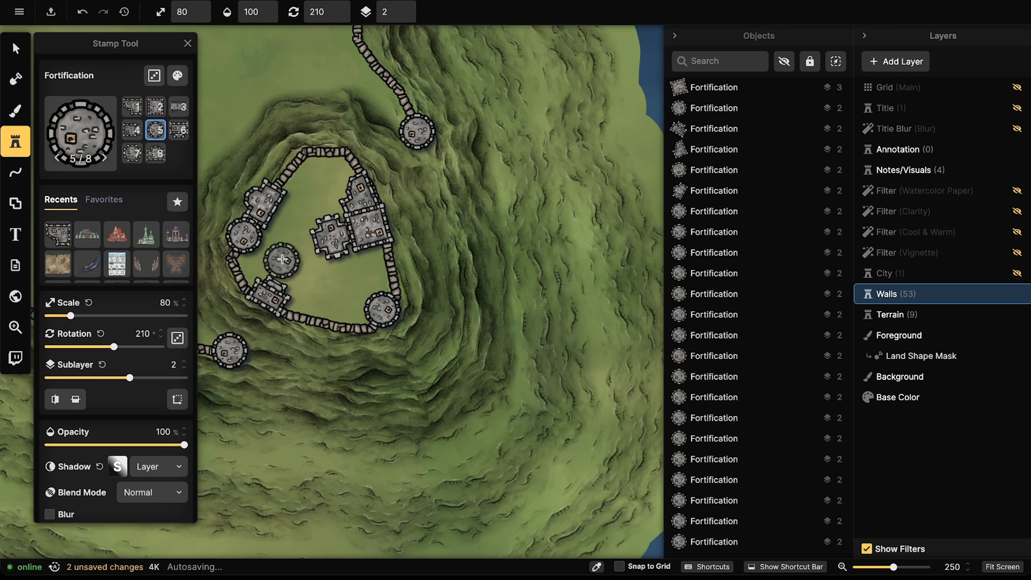
pyautogui.click(323, 150)
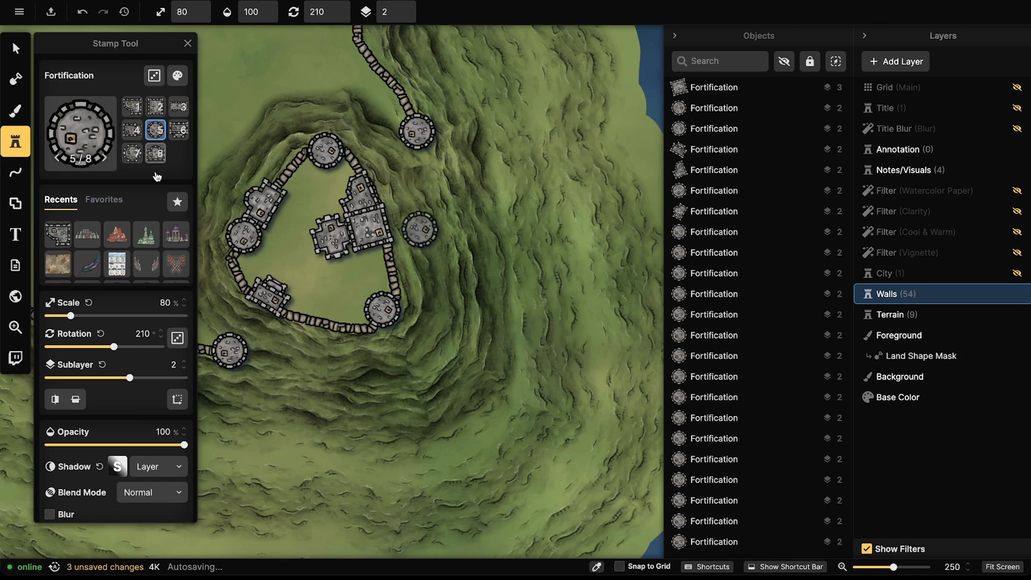
pyautogui.click(322, 311)
# Step: Reposition the keep and towers inside the hilltop fort's walls, then review the walled plateaus
pyautogui.click(25, 56)
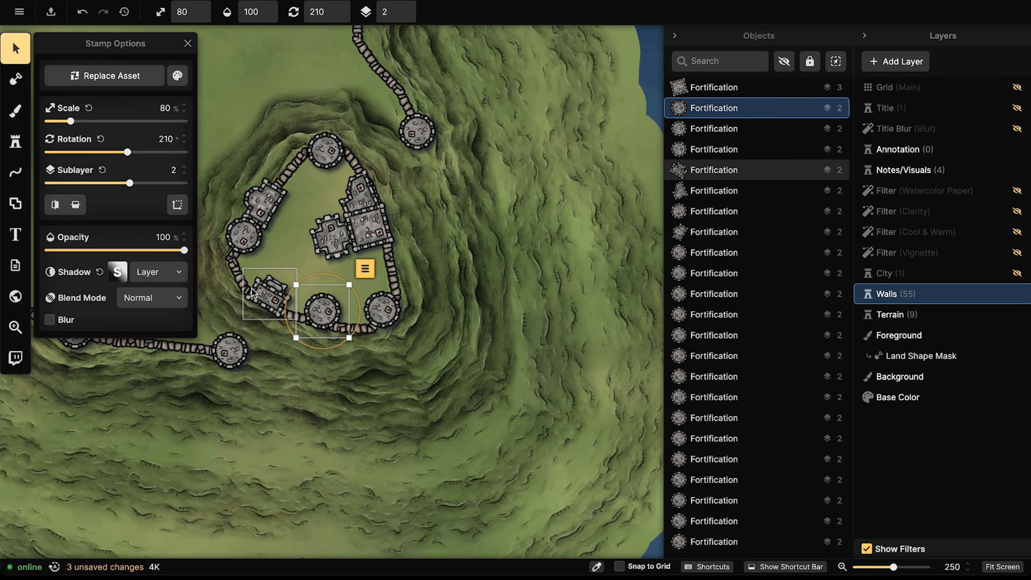
pyautogui.moveTo(254, 294); pyautogui.dragTo(349, 283)
pyautogui.moveTo(318, 317); pyautogui.dragTo(263, 310)
pyautogui.moveTo(363, 283); pyautogui.dragTo(323, 301)
pyautogui.click(240, 143)
pyautogui.scroll(-8, 240, 143)
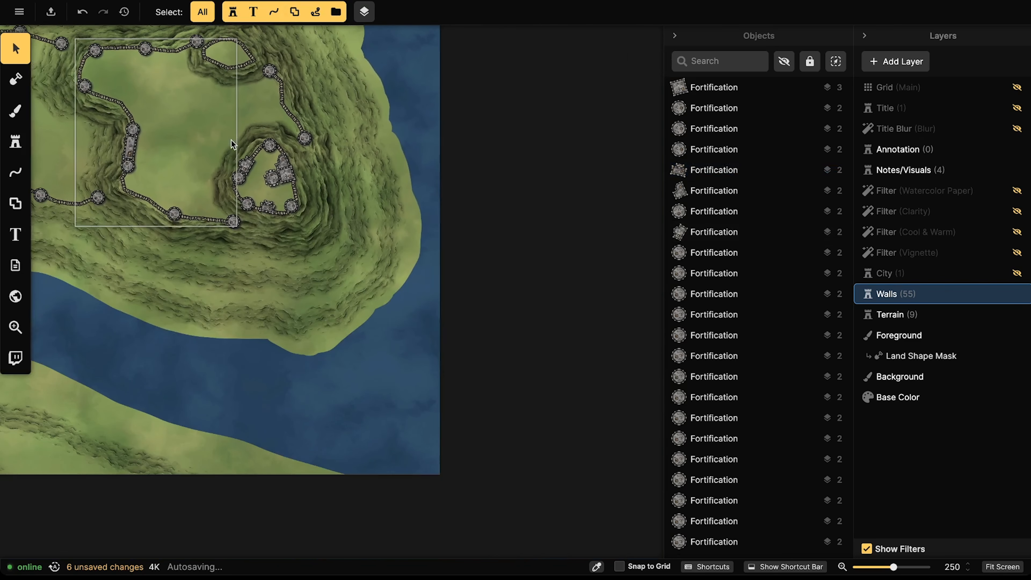
pyautogui.moveTo(231, 140); pyautogui.dragTo(422, 199)
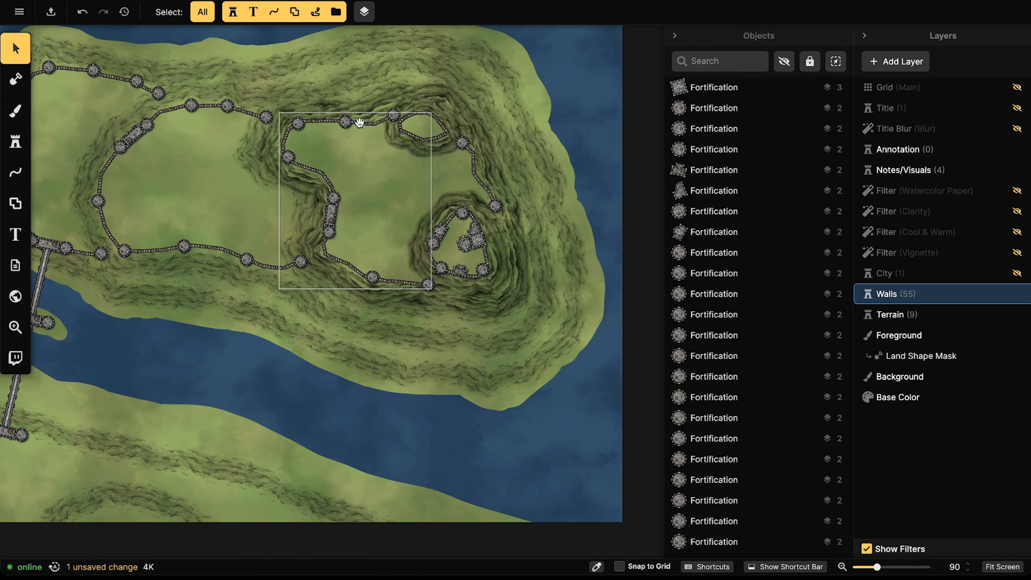
pyautogui.moveTo(367, 126); pyautogui.dragTo(280, 123)
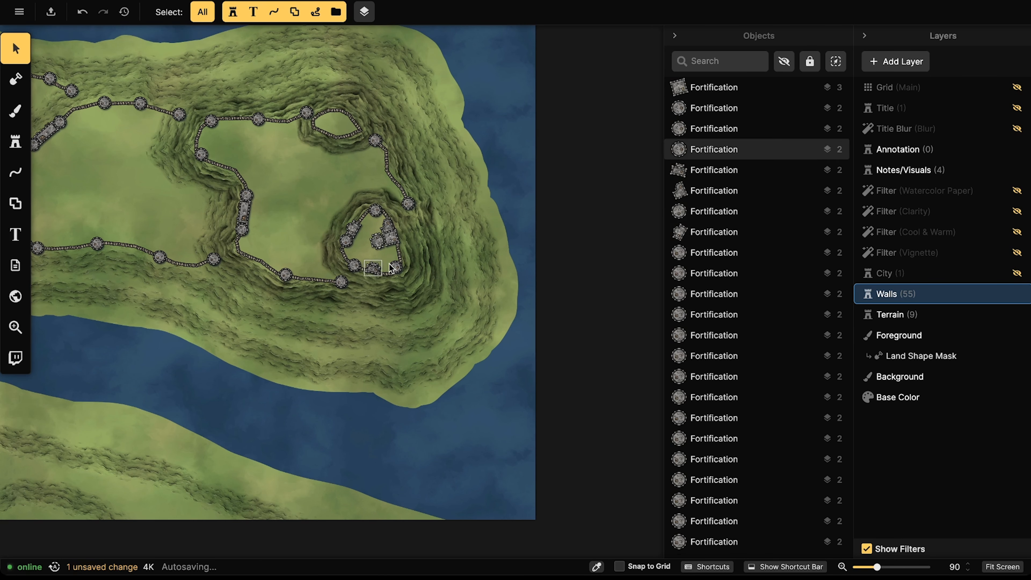
pyautogui.scroll(1, 360, 242)
pyautogui.scroll(3, 361, 241)
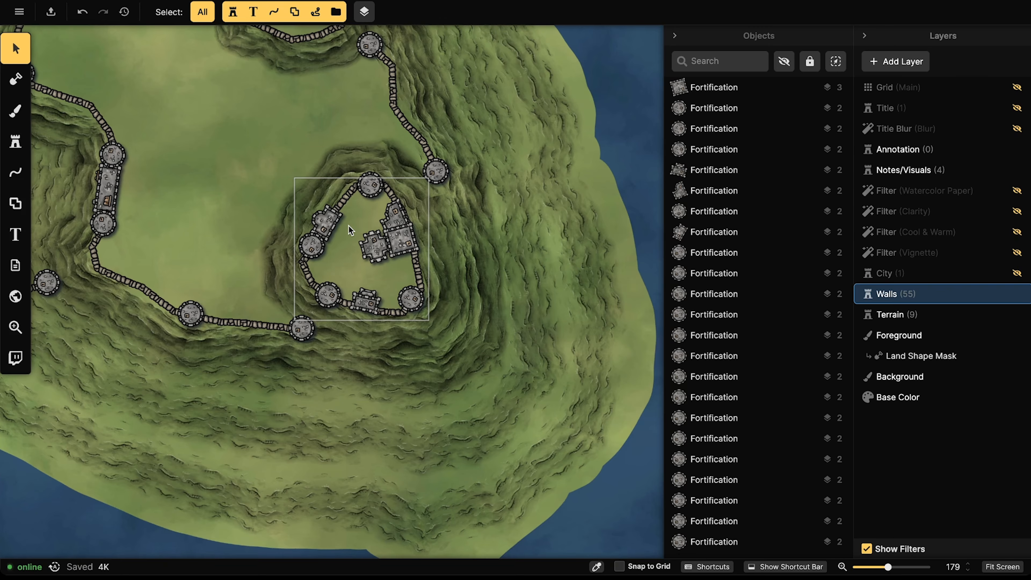
pyautogui.scroll(-3, 348, 226)
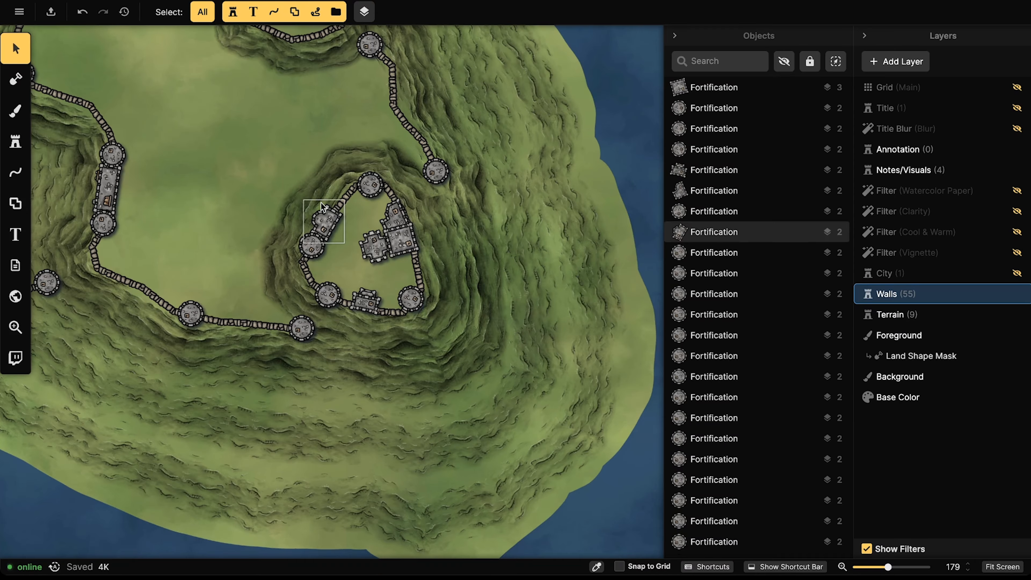
pyautogui.scroll(3, 393, 142)
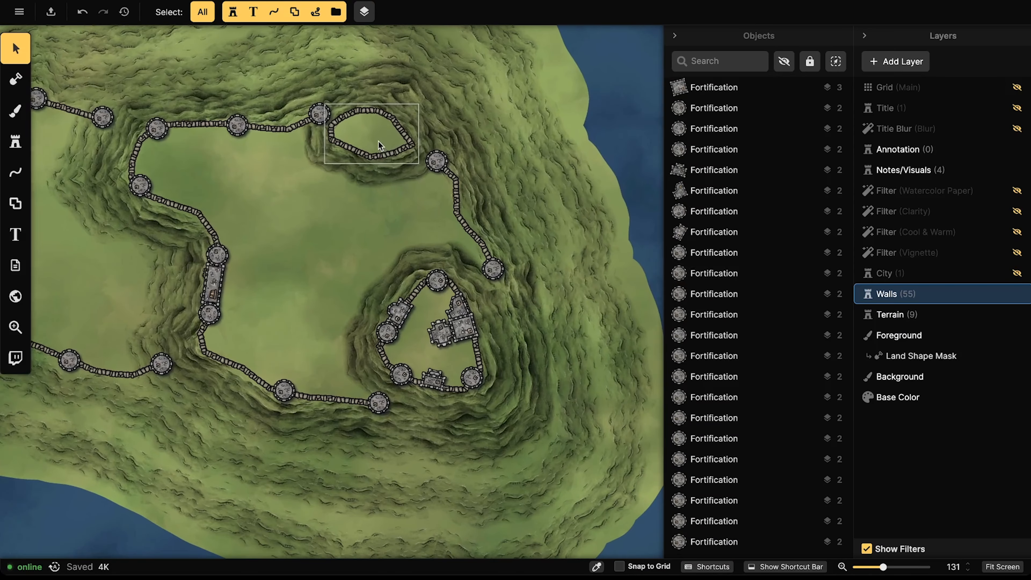
# Step: Nudge the oval rough wall right, then load the Blue Church stamp rotated to 15°
pyautogui.click(378, 141)
pyautogui.moveTo(379, 142); pyautogui.dragTo(381, 142)
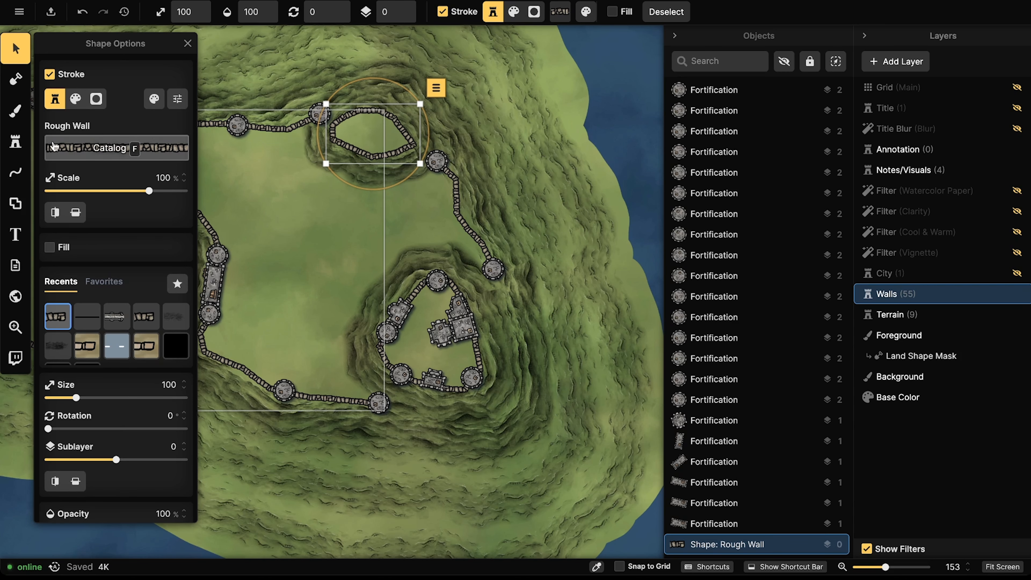
pyautogui.click(15, 142)
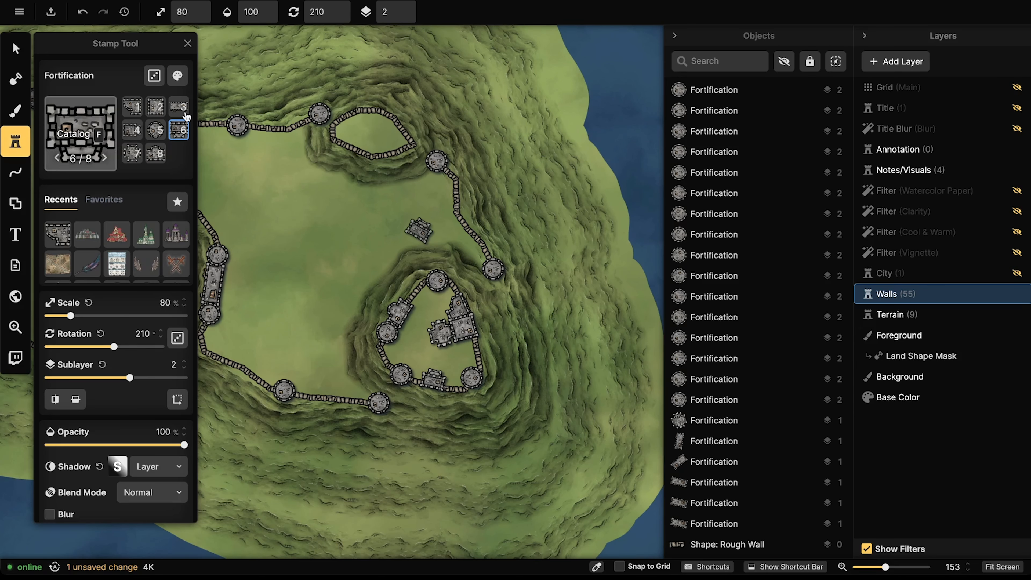
pyautogui.write('f')
pyautogui.write('church')
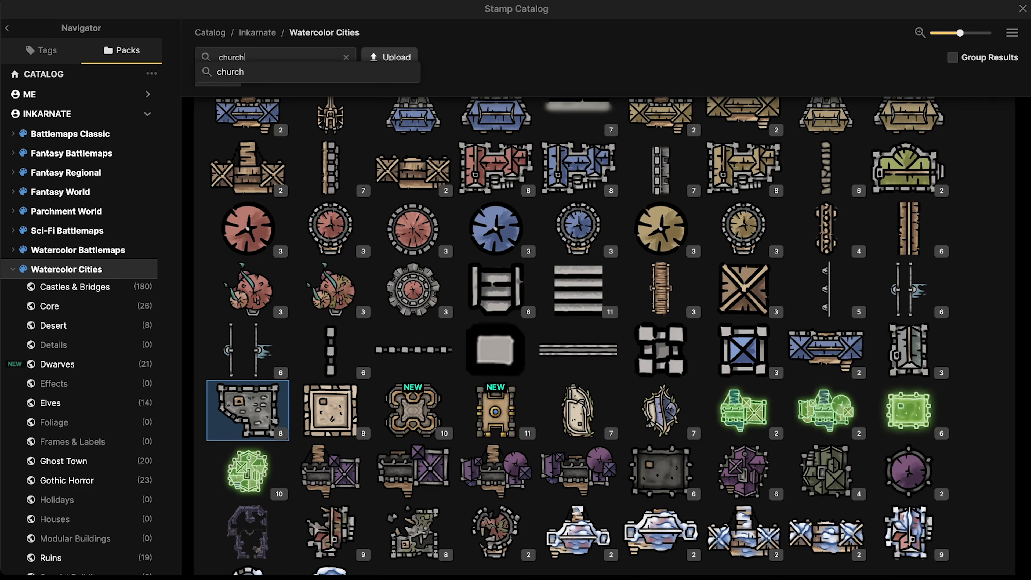
pyautogui.press('Return')
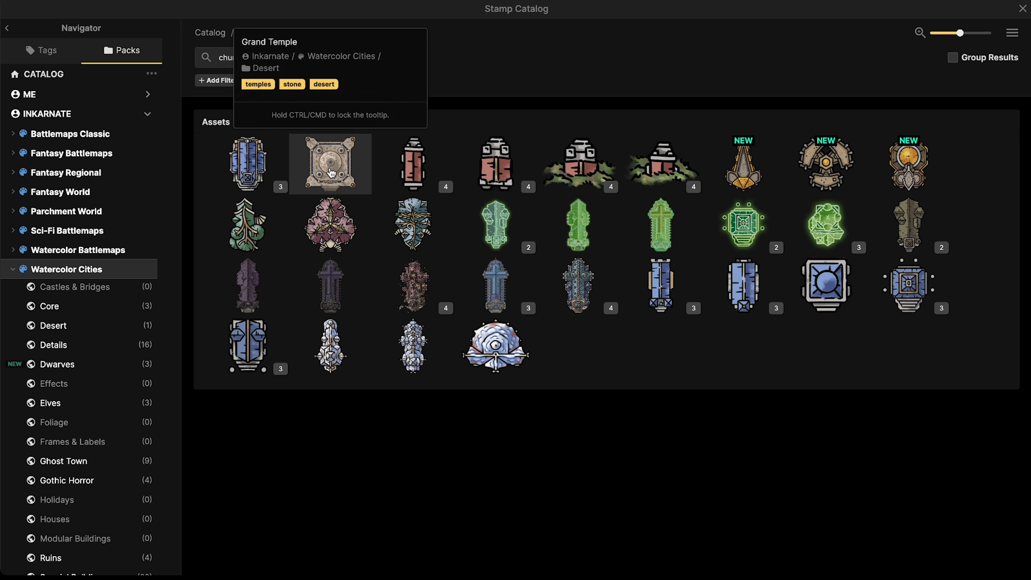
pyautogui.click(254, 169)
pyautogui.scroll(3, 374, 124)
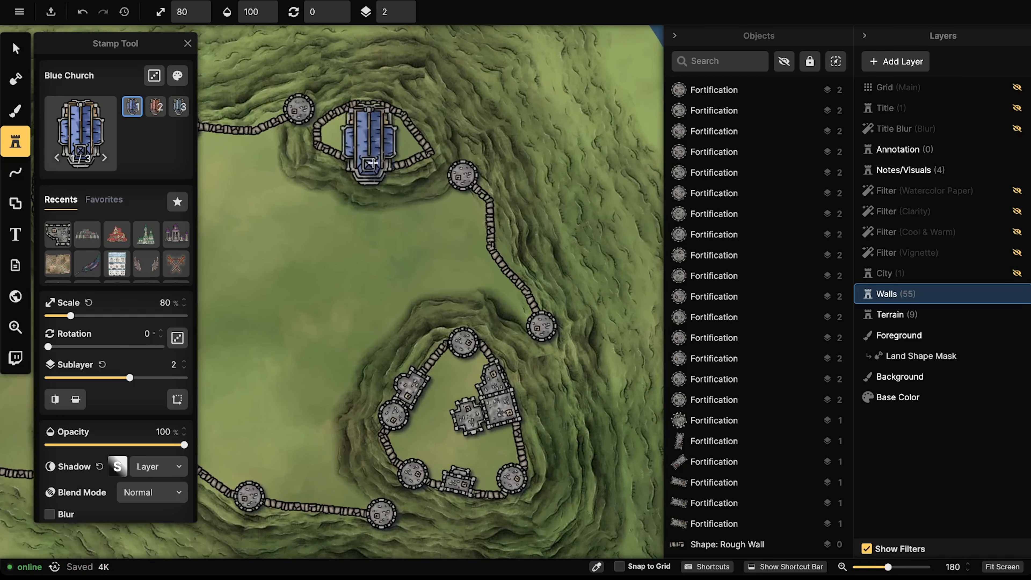
pyautogui.scroll(-8, 360, 135)
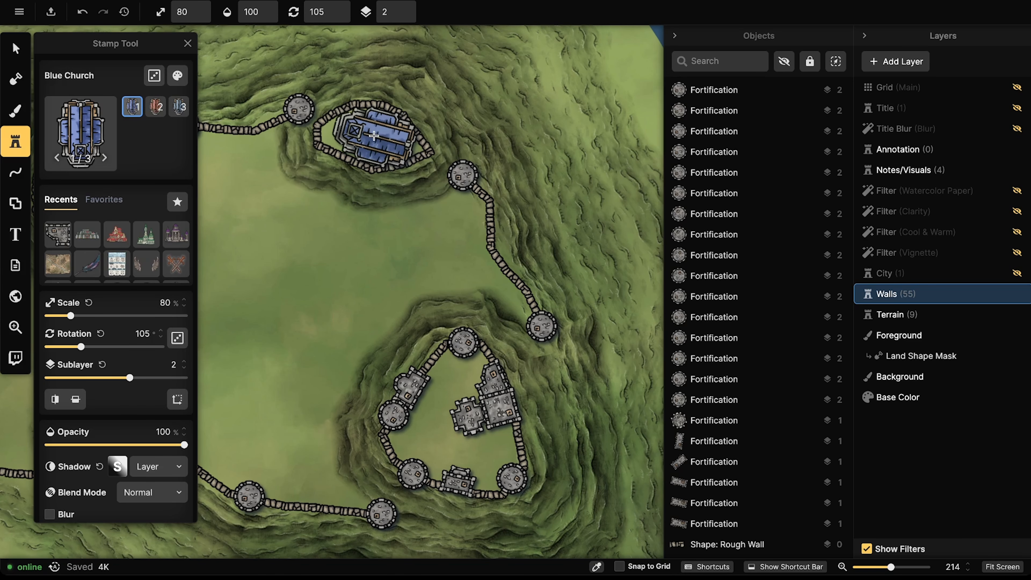
pyautogui.scroll(1, 368, 139)
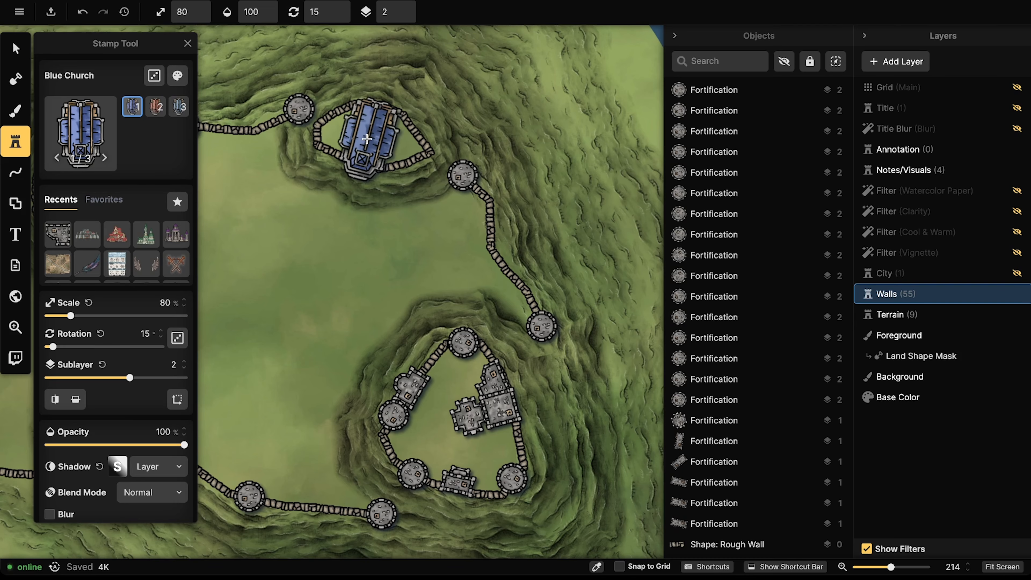
# Step: Place the Blue Church on the small hilltop and rotate it to about 99°
pyautogui.click(368, 136)
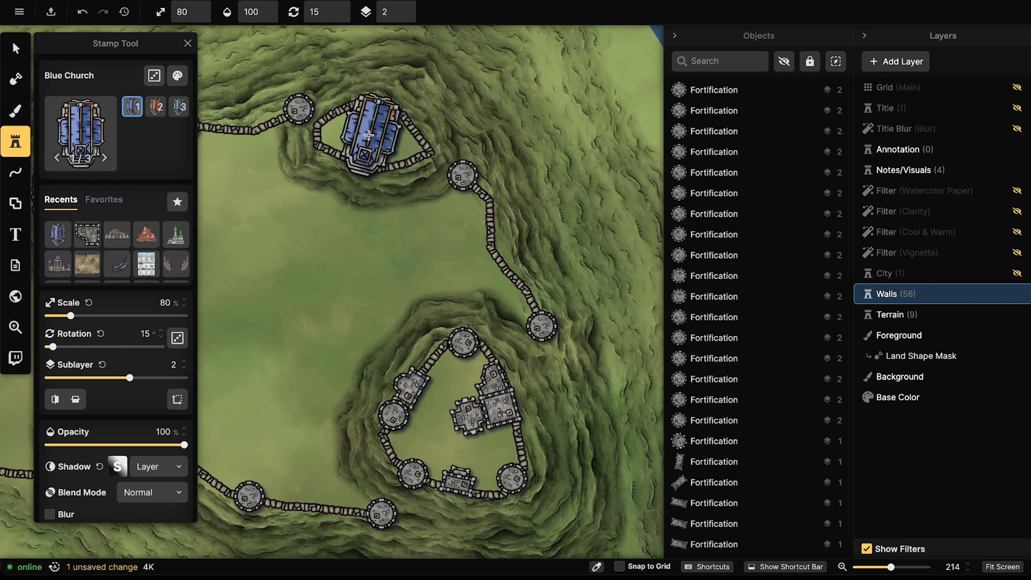
pyautogui.click(15, 48)
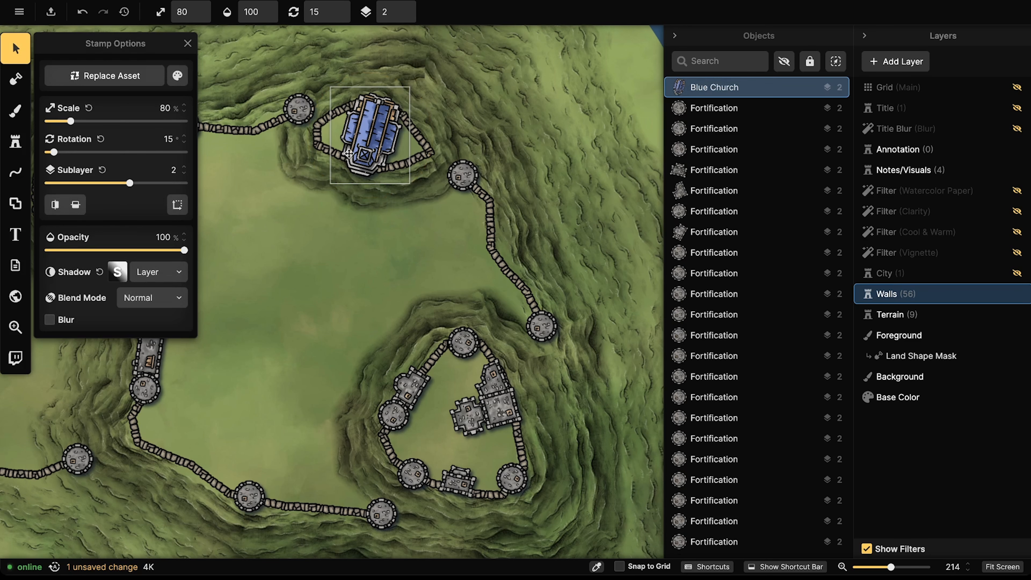
pyautogui.click(381, 148)
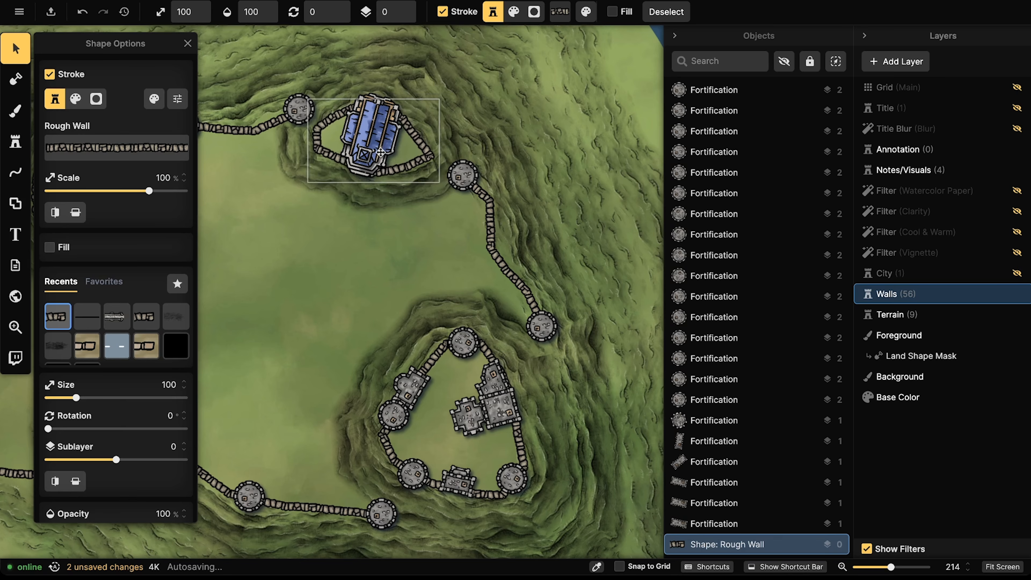
pyautogui.click(370, 140)
pyautogui.scroll(3, 368, 139)
pyautogui.moveTo(368, 140); pyautogui.dragTo(370, 144)
pyautogui.moveTo(371, 202); pyautogui.dragTo(377, 202)
pyautogui.moveTo(375, 149); pyautogui.dragTo(373, 149)
# Step: Delete the small rough wall ring and move the church further west on the hill
pyautogui.click(321, 150)
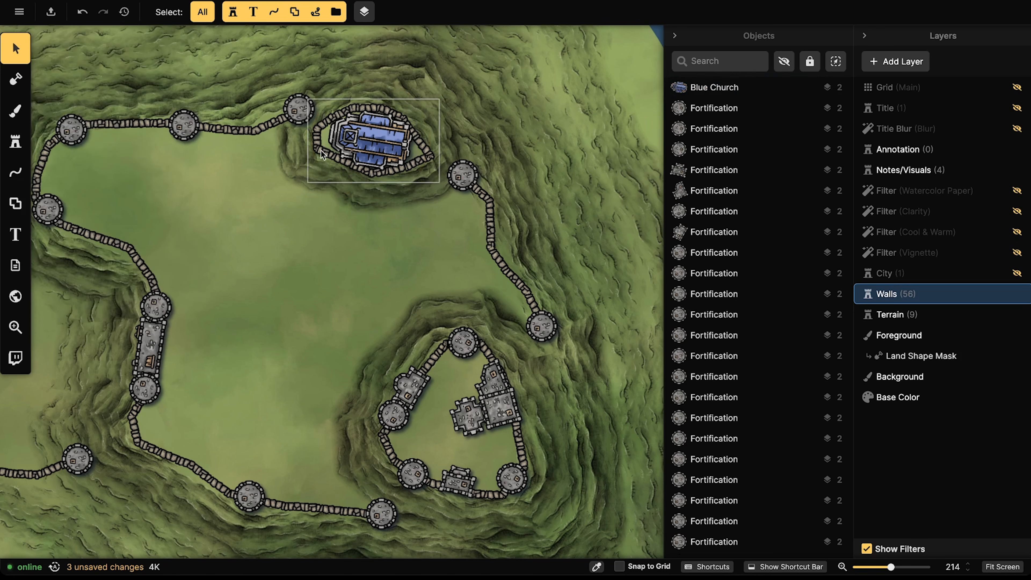
pyautogui.click(320, 150)
pyautogui.press('Delete')
pyautogui.click(360, 139)
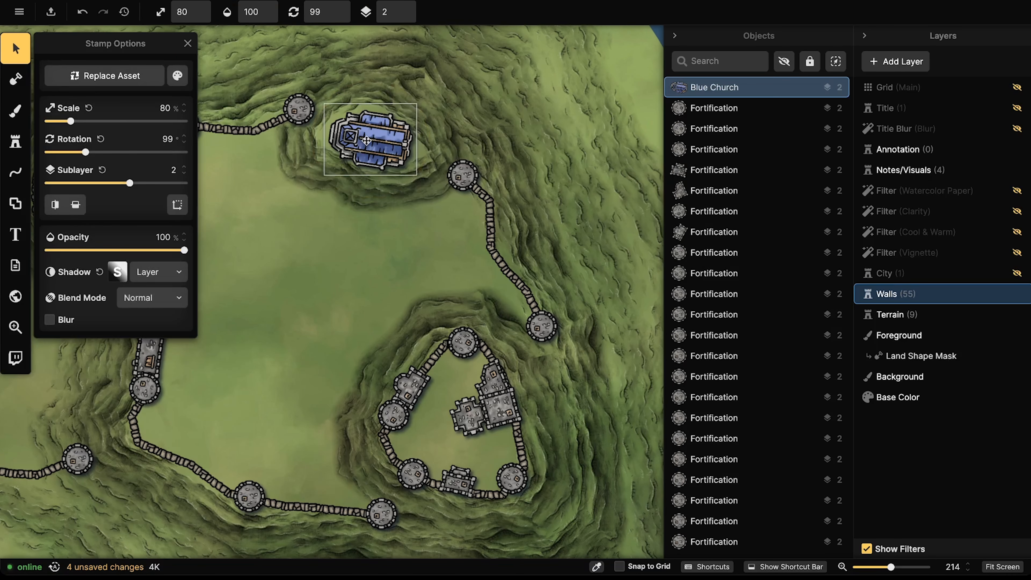
pyautogui.scroll(3, 367, 141)
pyautogui.moveTo(374, 143)
pyautogui.mouseDown()
pyautogui.moveTo(361, 142)
pyautogui.moveTo(373, 144)
pyautogui.mouseUp()
# Step: Enlarge the Rocky Hill shape under the church slightly
pyautogui.scroll(-3, 373, 142)
pyautogui.scroll(-10, 362, 143)
pyautogui.scroll(1, 373, 144)
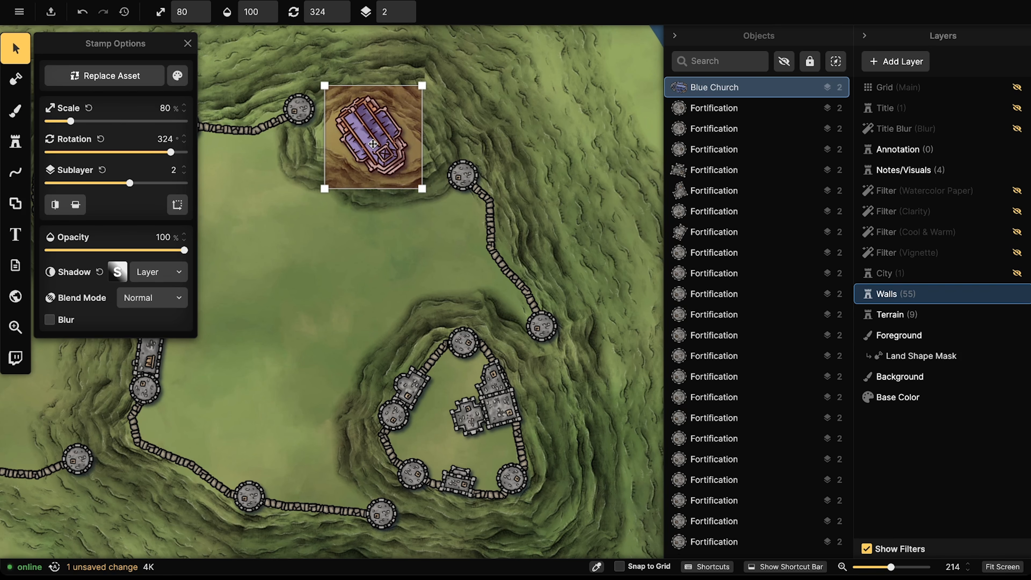
pyautogui.click(856, 314)
pyautogui.click(415, 225)
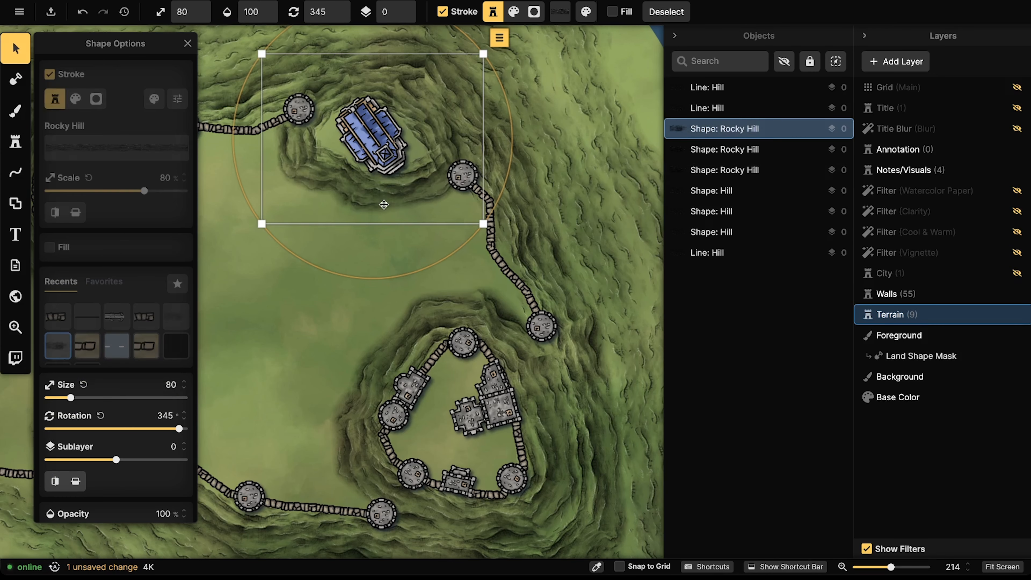
pyautogui.moveTo(480, 230); pyautogui.dragTo(502, 247)
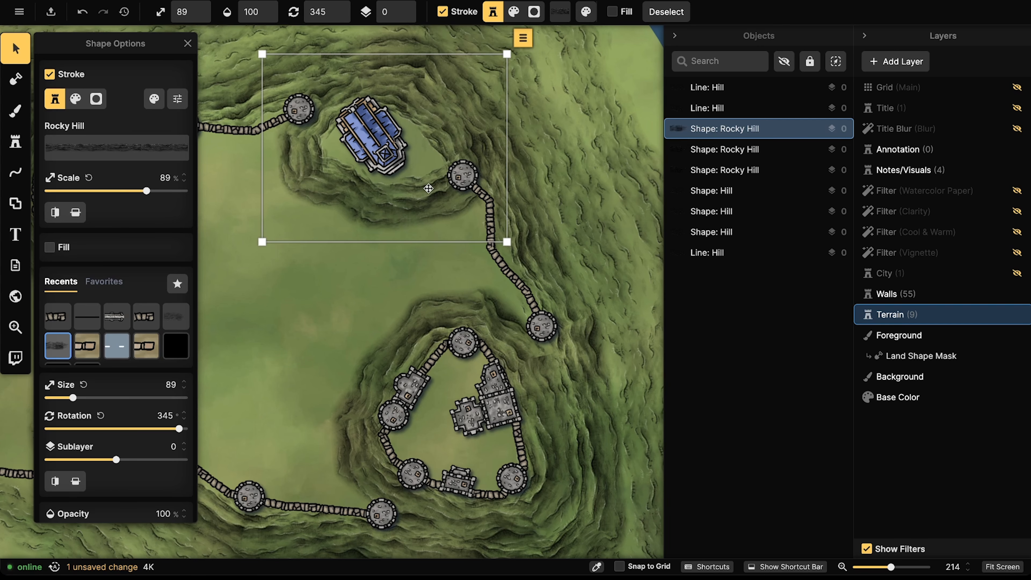
pyautogui.click(896, 294)
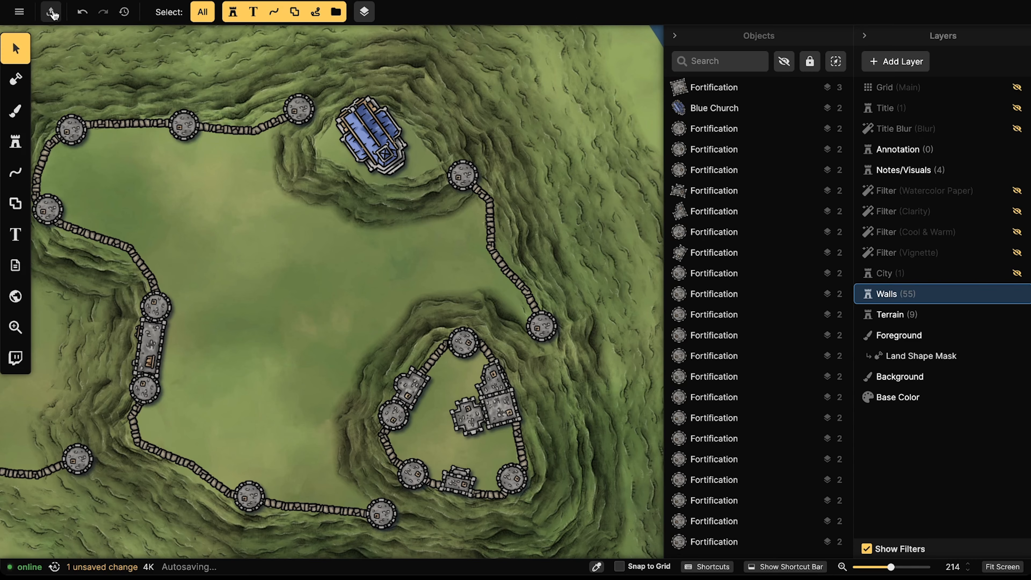
# Step: Fine-tune the church's position and rotation, settling it diagonally at about 302.5°
pyautogui.click(714, 108)
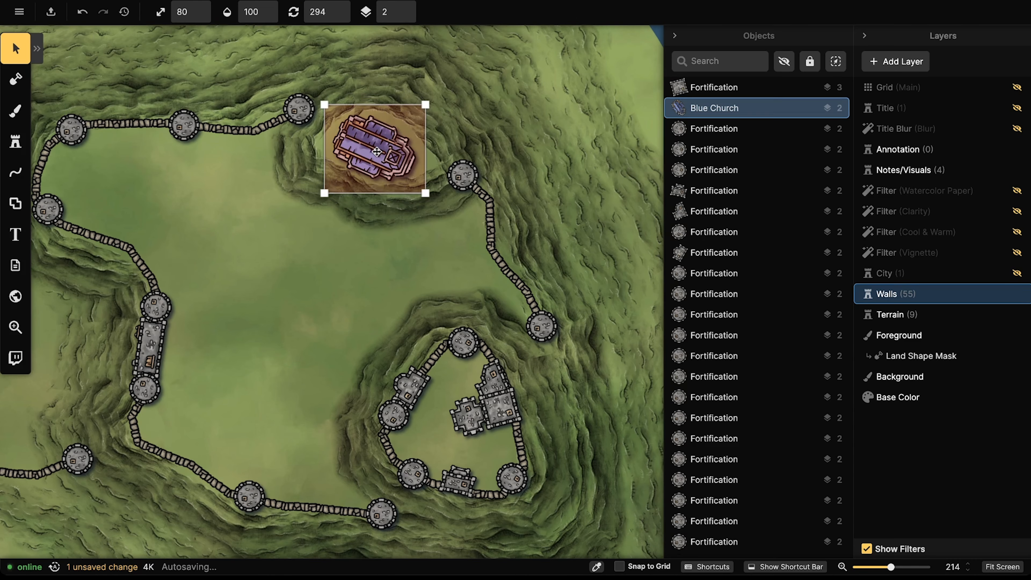
pyautogui.moveTo(380, 148); pyautogui.dragTo(378, 151)
pyautogui.moveTo(376, 212); pyautogui.dragTo(378, 214)
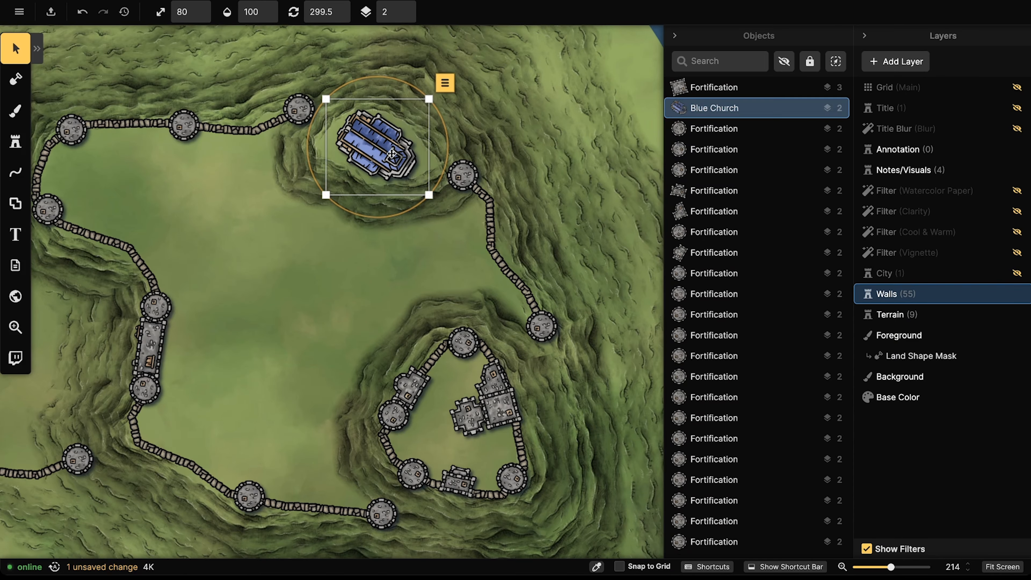
pyautogui.press('Escape')
pyautogui.scroll(5, 418, 199)
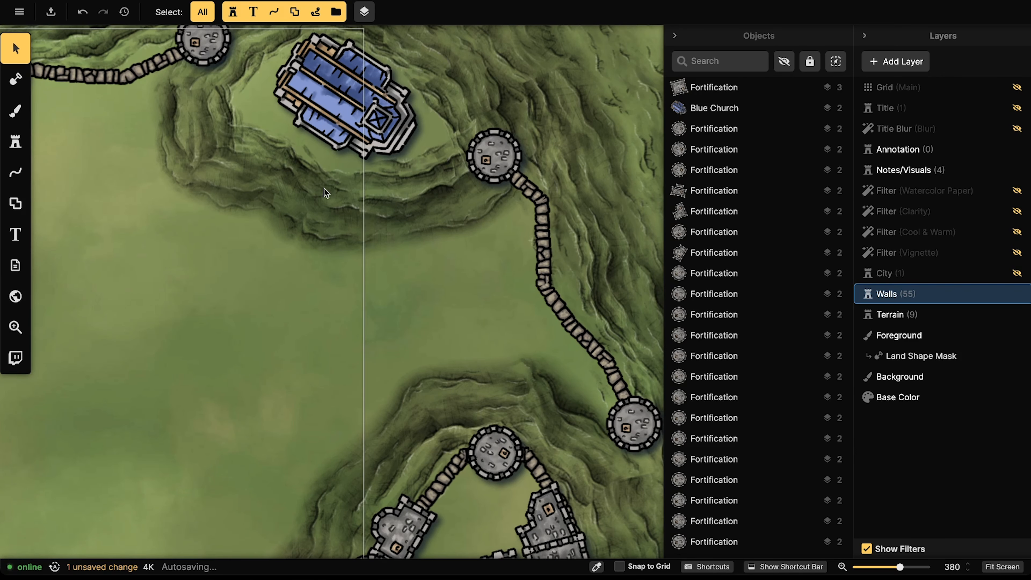
pyautogui.moveTo(365, 134); pyautogui.dragTo(361, 137)
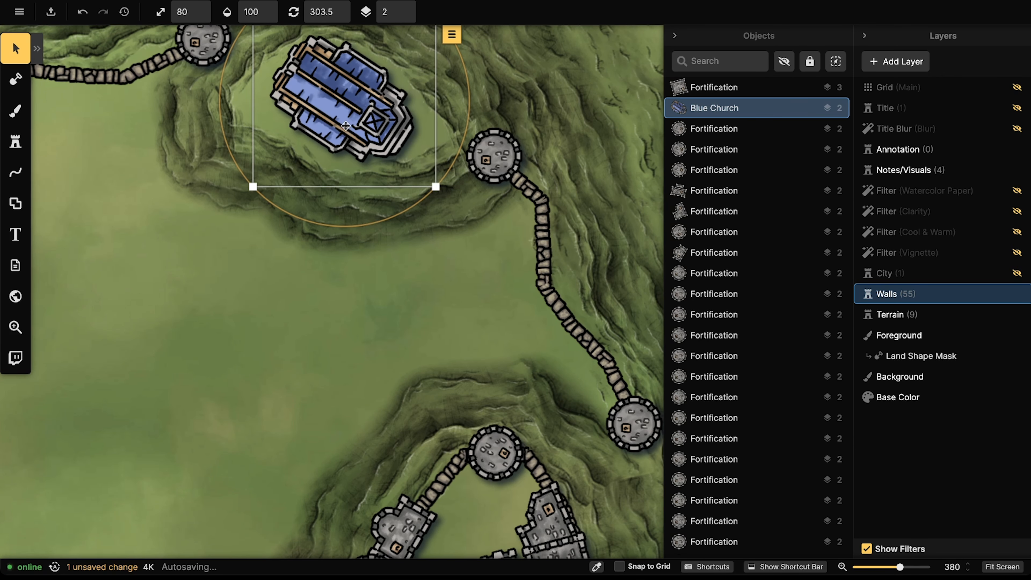
pyautogui.scroll(-5, 321, 191)
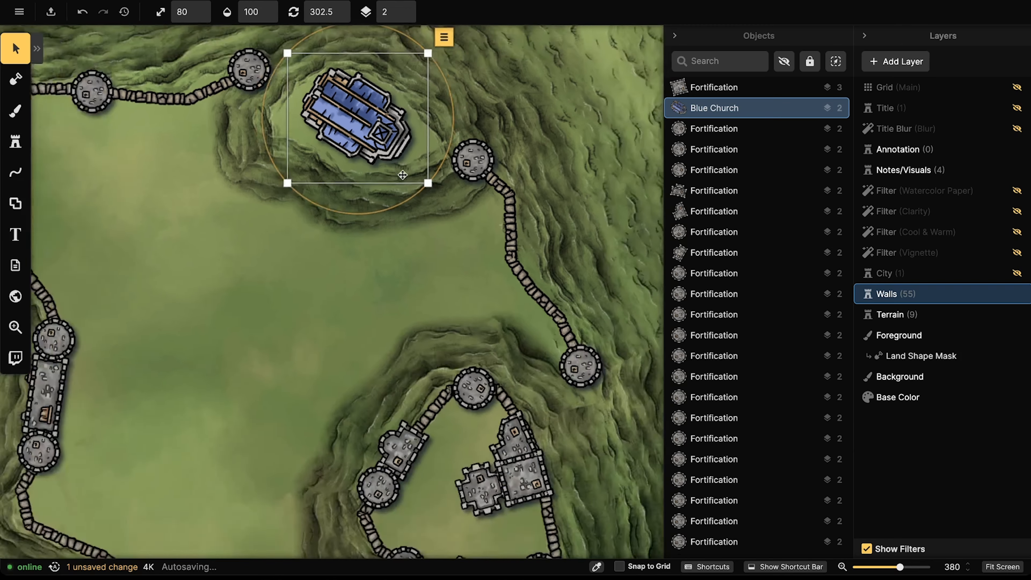
pyautogui.press('Escape')
pyautogui.scroll(-5, 311, 179)
# Step: Make the Notes/Visuals layer's Checklist folder visible so its ten steps overlay the whole island
pyautogui.moveTo(255, 173); pyautogui.dragTo(465, 178)
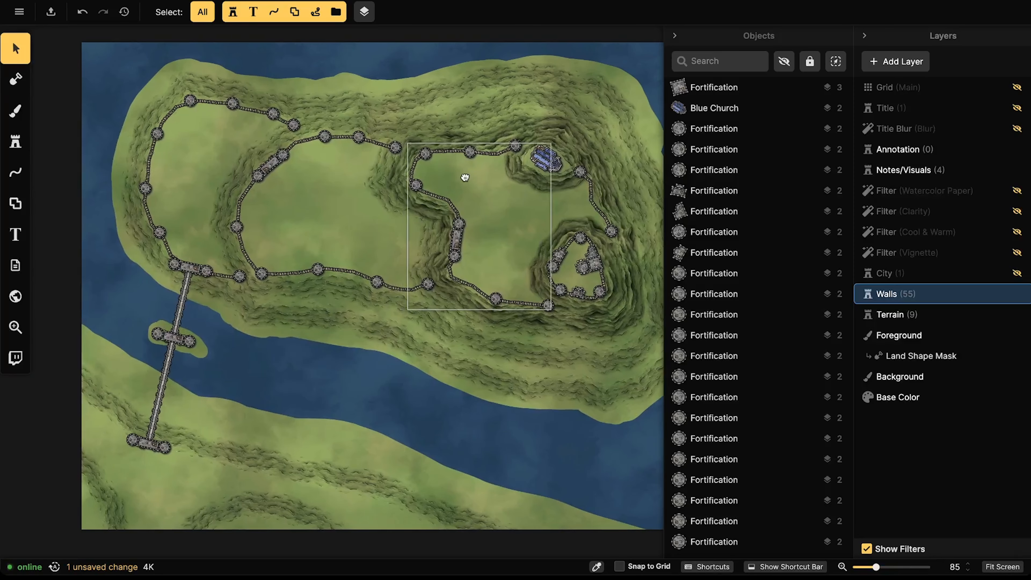
pyautogui.click(908, 170)
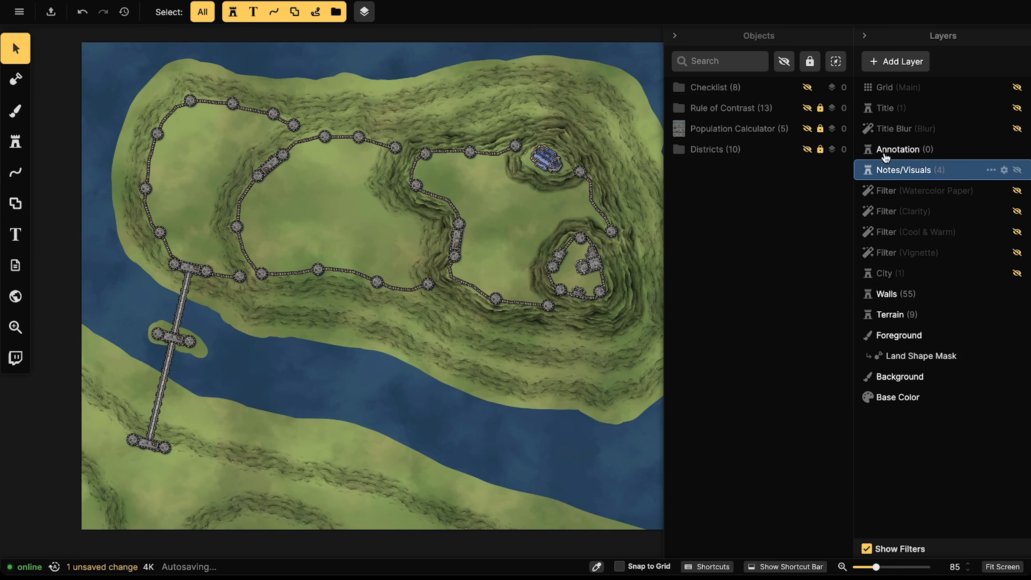
pyautogui.click(808, 87)
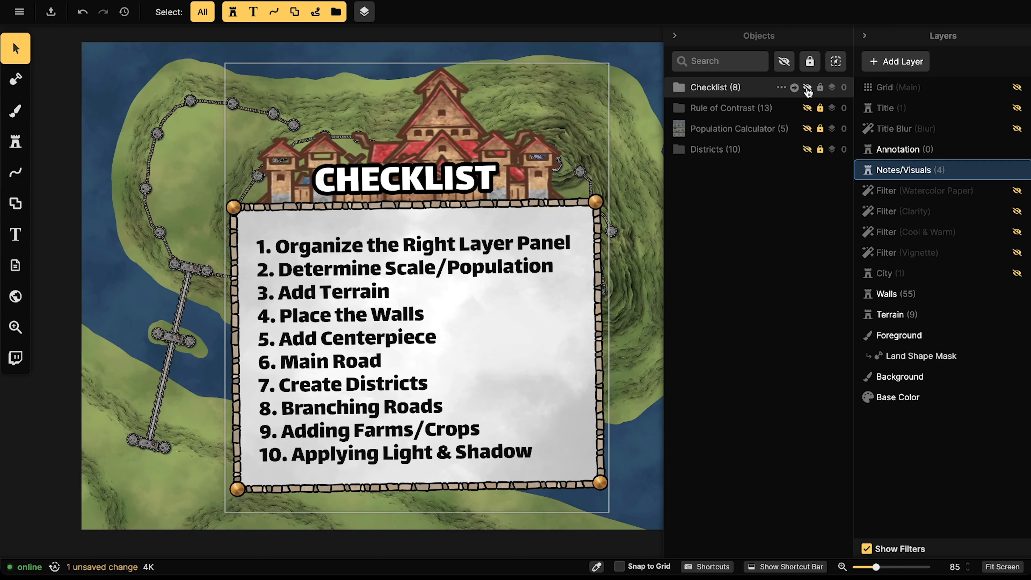
pyautogui.click(808, 88)
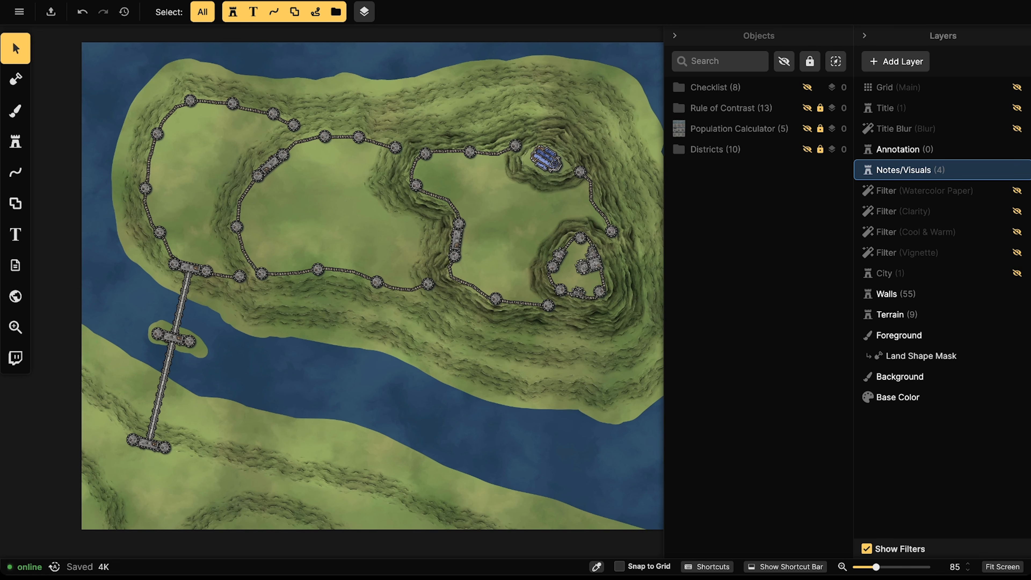
pyautogui.scroll(-3, 356, 172)
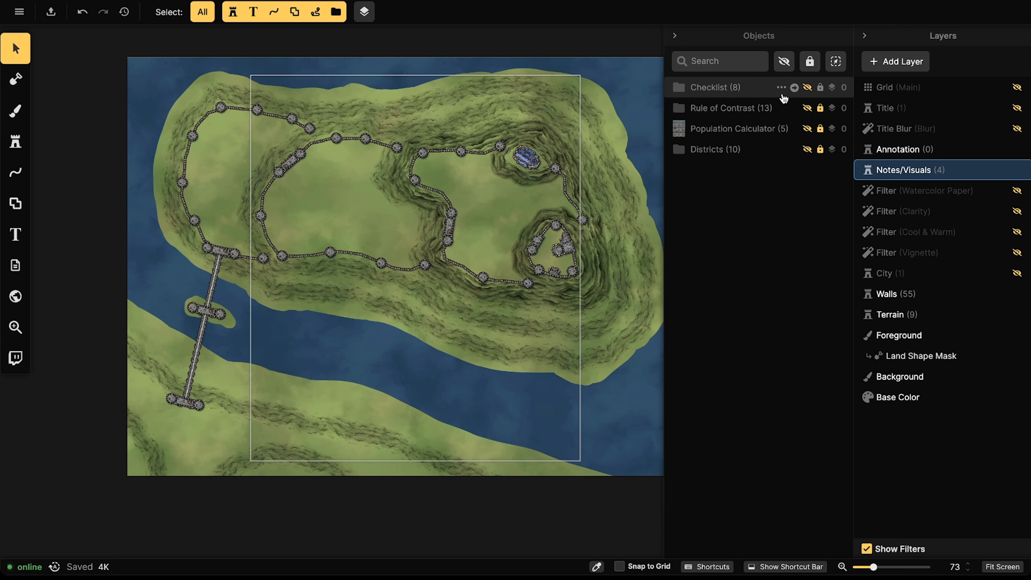
pyautogui.click(807, 88)
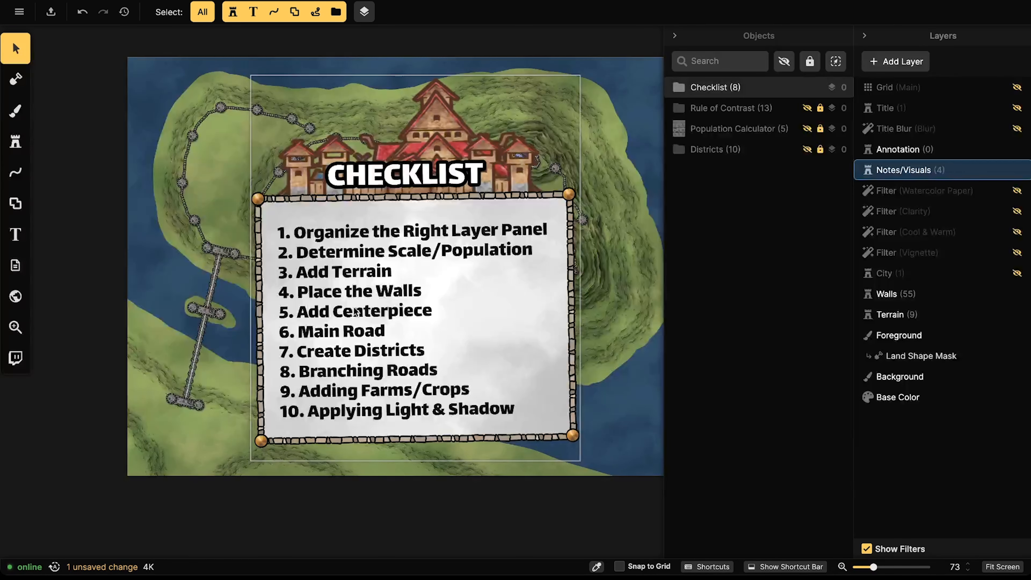
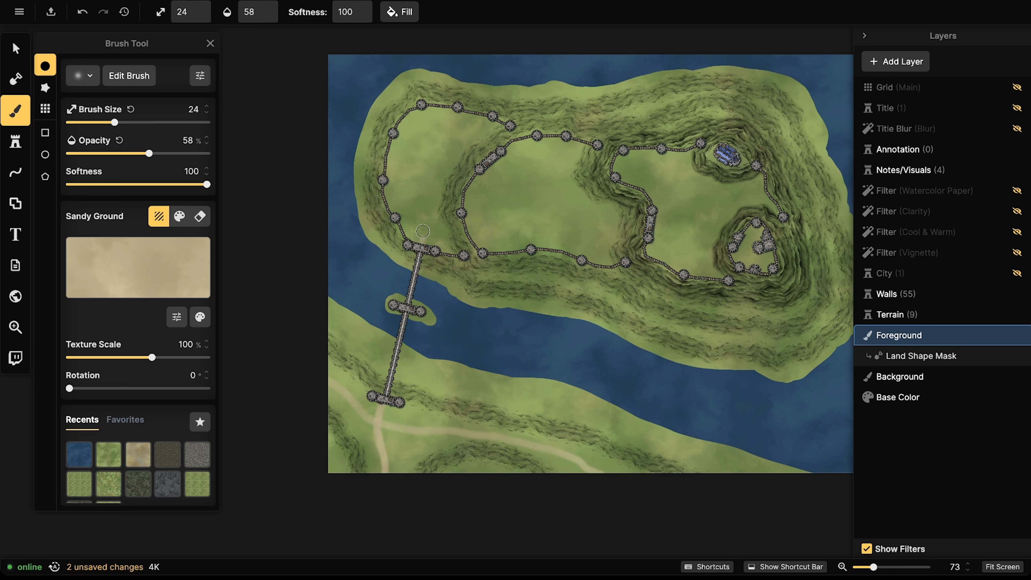
# Step: Paint the first winding Sandy Ground road strokes across the plateau, undoing two poor strokes
pyautogui.moveTo(422, 231); pyautogui.dragTo(415, 208)
pyautogui.moveTo(412, 169)
pyautogui.mouseDown()
pyautogui.moveTo(503, 179)
pyautogui.moveTo(529, 210)
pyautogui.moveTo(631, 218)
pyautogui.mouseUp()
pyautogui.hotkey('ctrl', 'z')
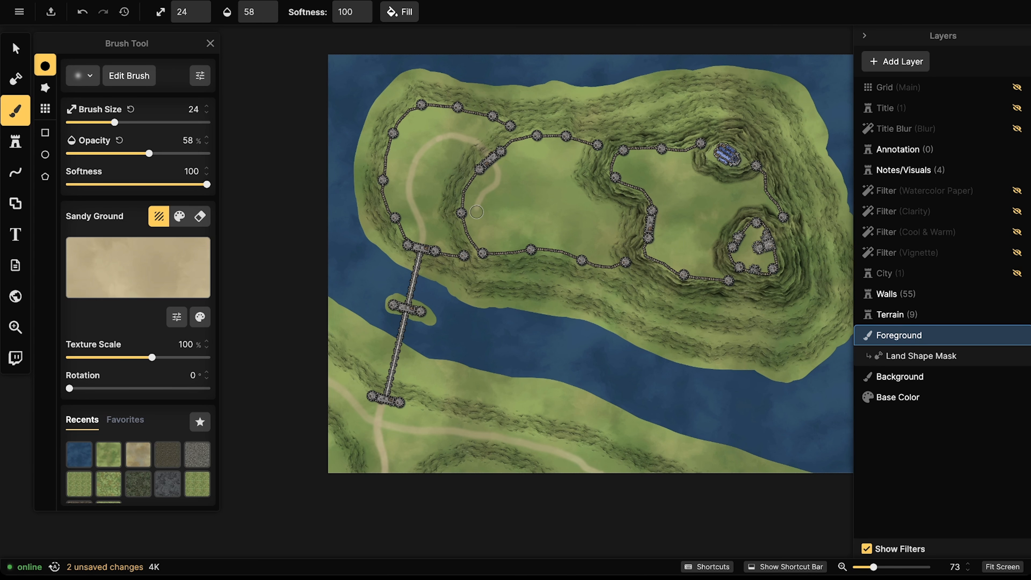
pyautogui.moveTo(508, 213)
pyautogui.mouseDown()
pyautogui.moveTo(541, 174)
pyautogui.moveTo(567, 171)
pyautogui.moveTo(555, 205)
pyautogui.mouseUp()
pyautogui.hotkey('ctrl', 'z')
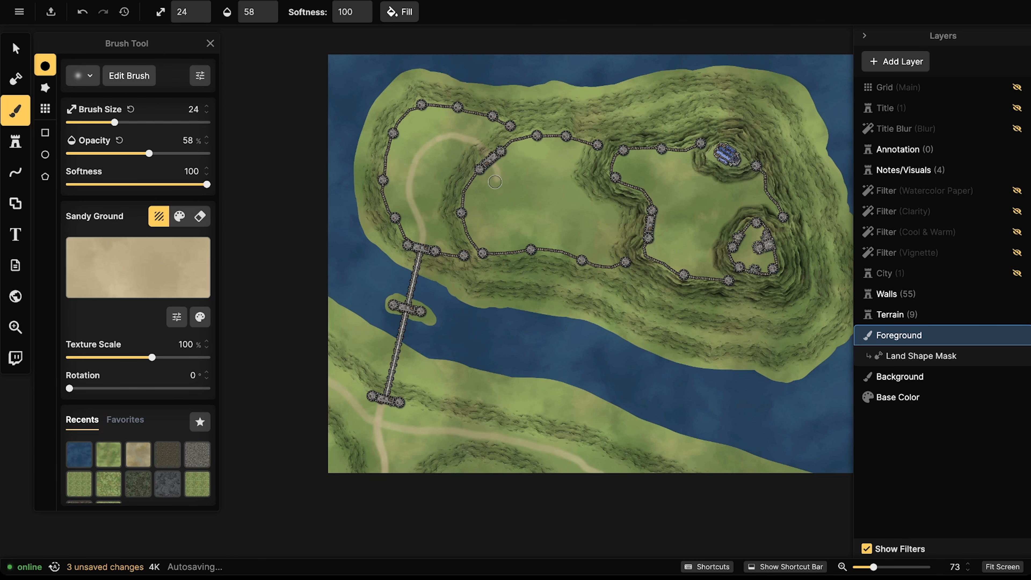
pyautogui.moveTo(488, 188)
pyautogui.mouseDown()
pyautogui.moveTo(479, 205)
pyautogui.moveTo(501, 226)
pyautogui.moveTo(523, 186)
pyautogui.moveTo(558, 179)
pyautogui.moveTo(545, 212)
pyautogui.moveTo(564, 227)
pyautogui.moveTo(580, 216)
pyautogui.moveTo(597, 231)
pyautogui.moveTo(625, 229)
pyautogui.mouseUp()
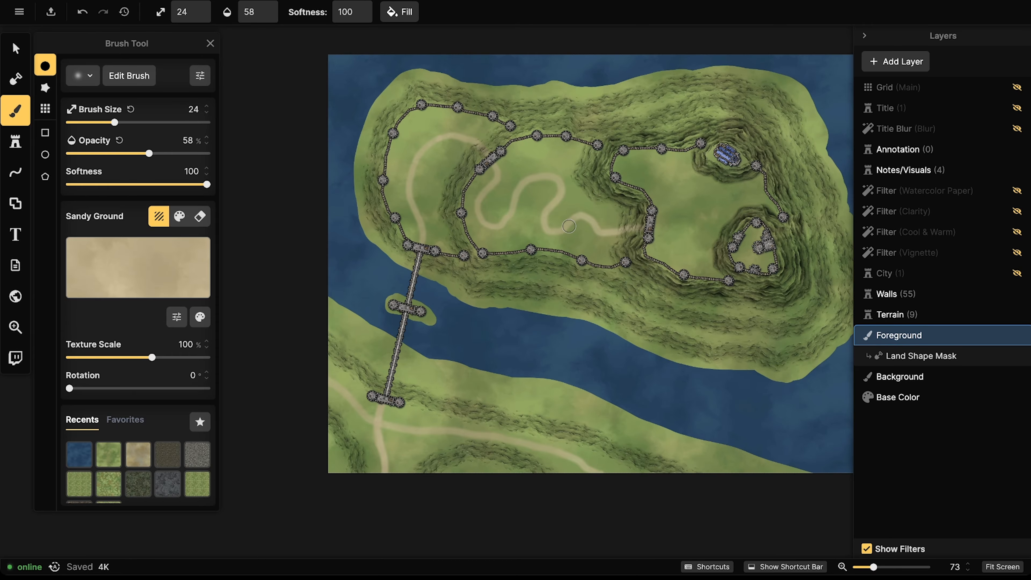
# Step: Extend the sandy road east toward the small walled area and through the central gate
pyautogui.moveTo(729, 204); pyautogui.dragTo(617, 190)
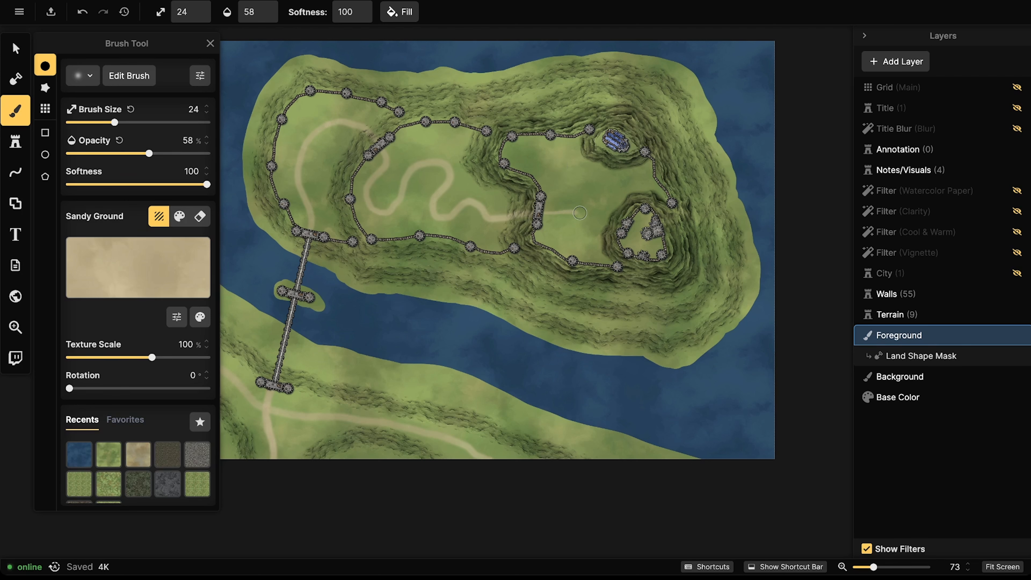
pyautogui.moveTo(595, 216); pyautogui.dragTo(621, 225)
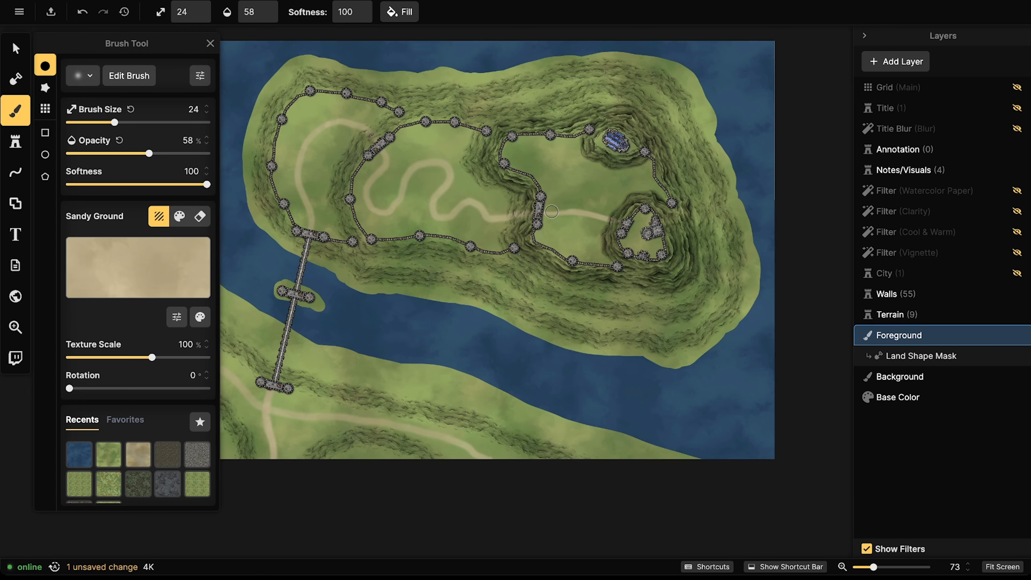
pyautogui.moveTo(551, 212); pyautogui.dragTo(521, 216)
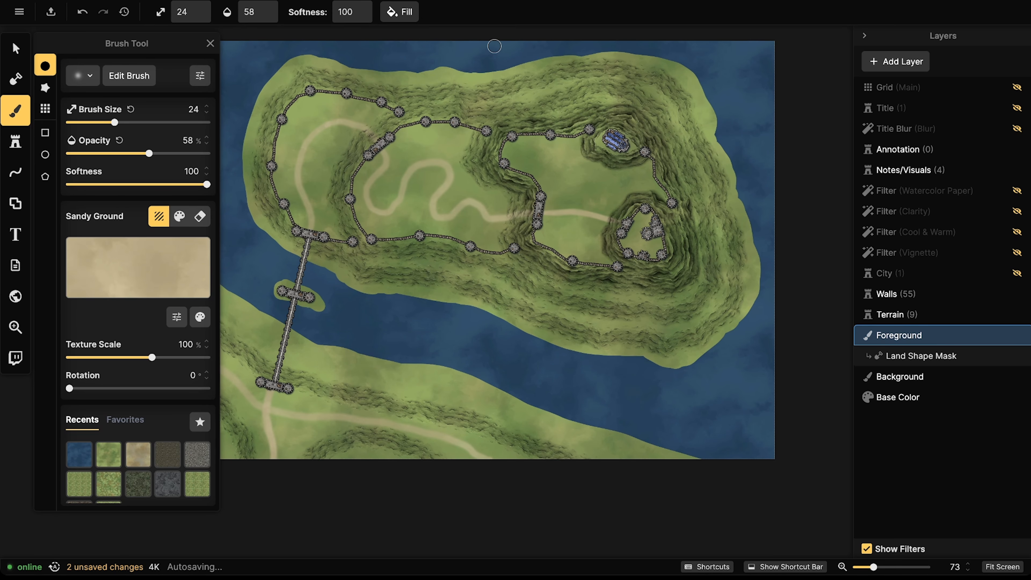
pyautogui.scroll(8, 334, 183)
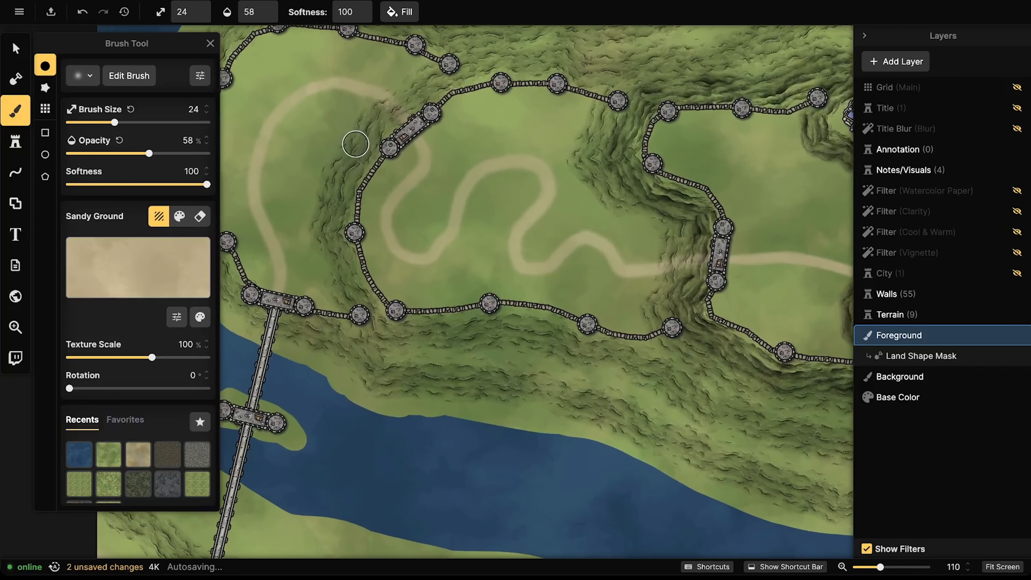
pyautogui.scroll(8, 375, 215)
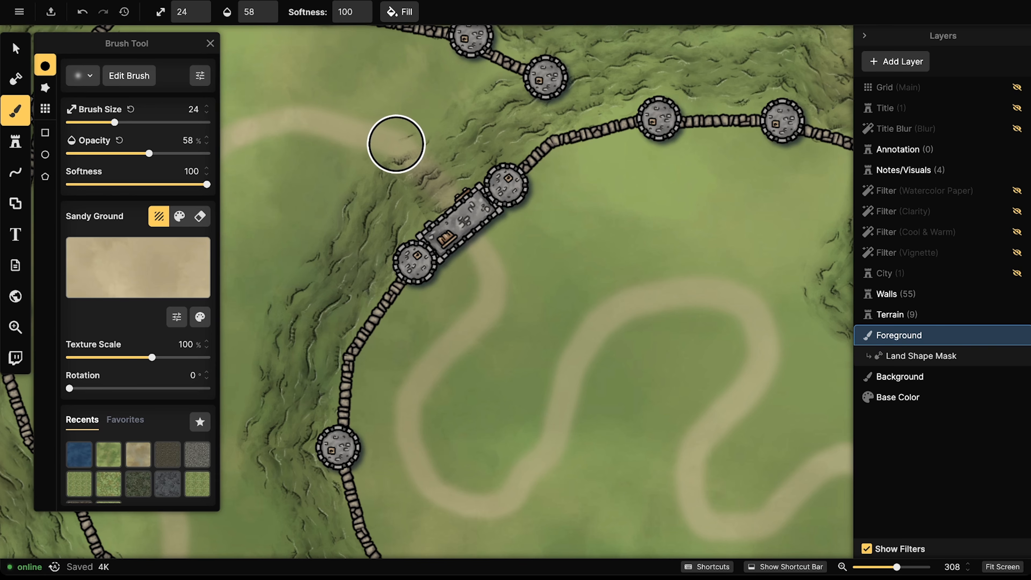
# Step: Cover the road end outside the gate with Grass Basic and give the Terrain layer a mask
pyautogui.click(111, 461)
pyautogui.moveTo(429, 198)
pyautogui.mouseDown()
pyautogui.moveTo(395, 189)
pyautogui.moveTo(444, 139)
pyautogui.moveTo(396, 182)
pyautogui.moveTo(464, 214)
pyautogui.moveTo(451, 198)
pyautogui.moveTo(417, 228)
pyautogui.mouseUp()
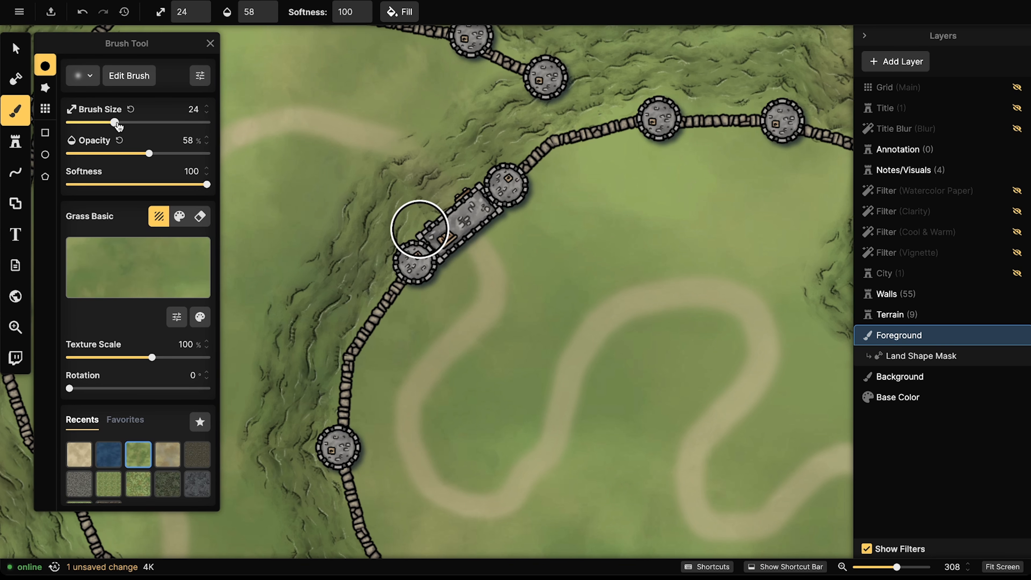
pyautogui.click(918, 320)
pyautogui.rightClick(919, 321)
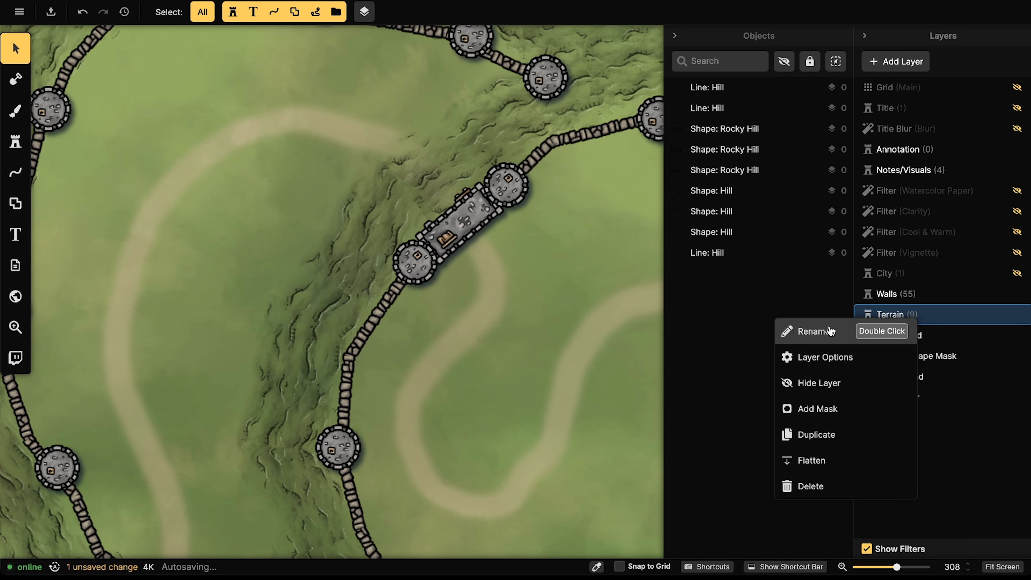
pyautogui.click(832, 409)
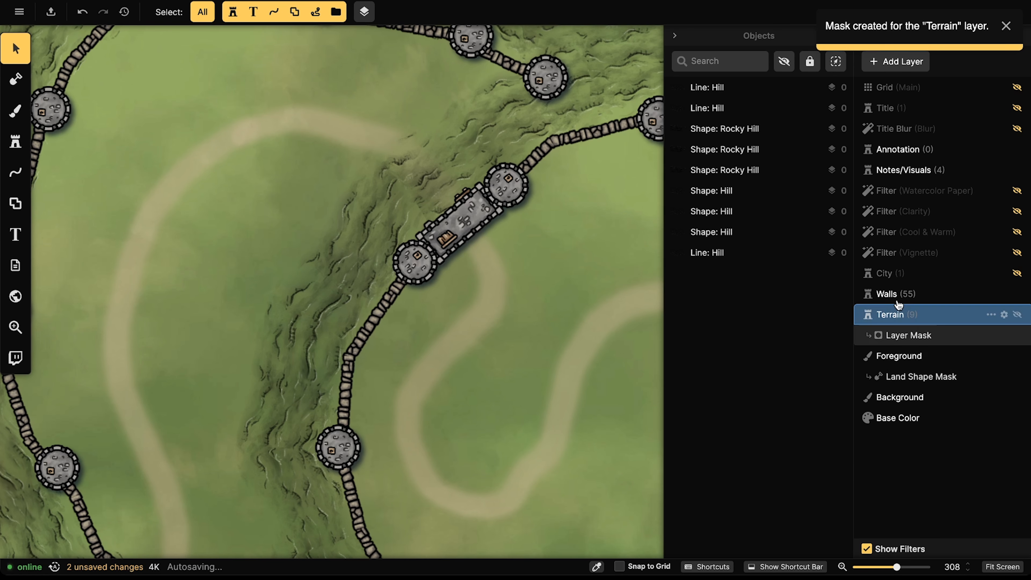
pyautogui.click(909, 336)
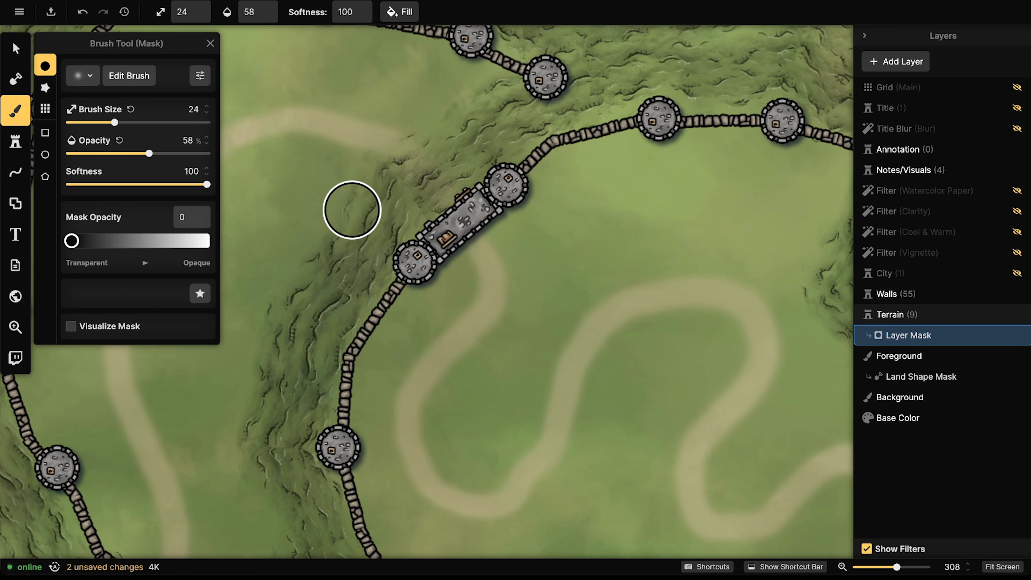
# Step: Mask away cliff ridges beside the gatehouse at full opacity, using brush size 5, then 12
pyautogui.moveTo(406, 233)
pyautogui.mouseDown()
pyautogui.moveTo(299, 235)
pyautogui.moveTo(361, 263)
pyautogui.moveTo(408, 166)
pyautogui.mouseUp()
pyautogui.hotkey('ctrl', 'z')
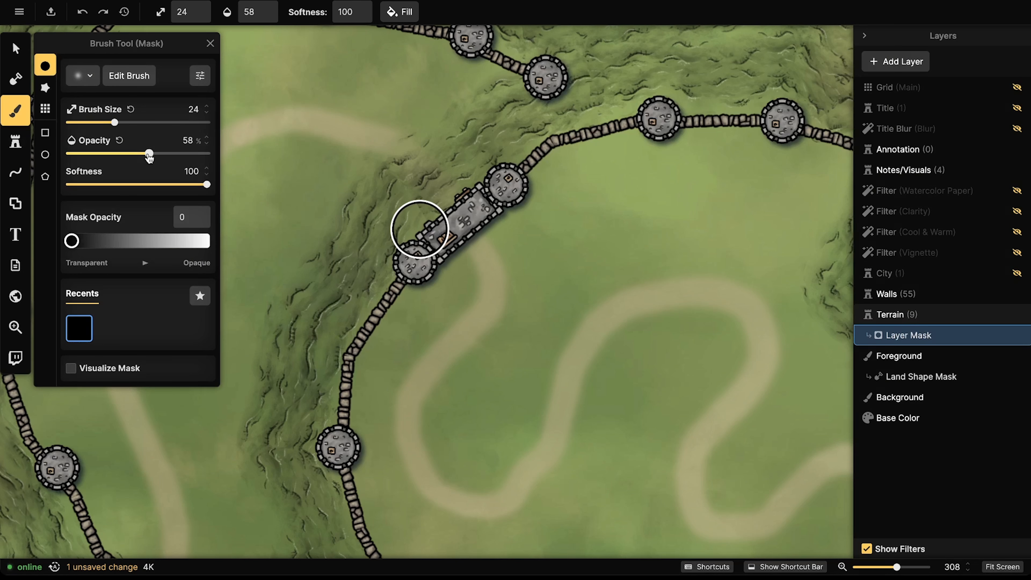
pyautogui.moveTo(149, 153); pyautogui.dragTo(307, 154)
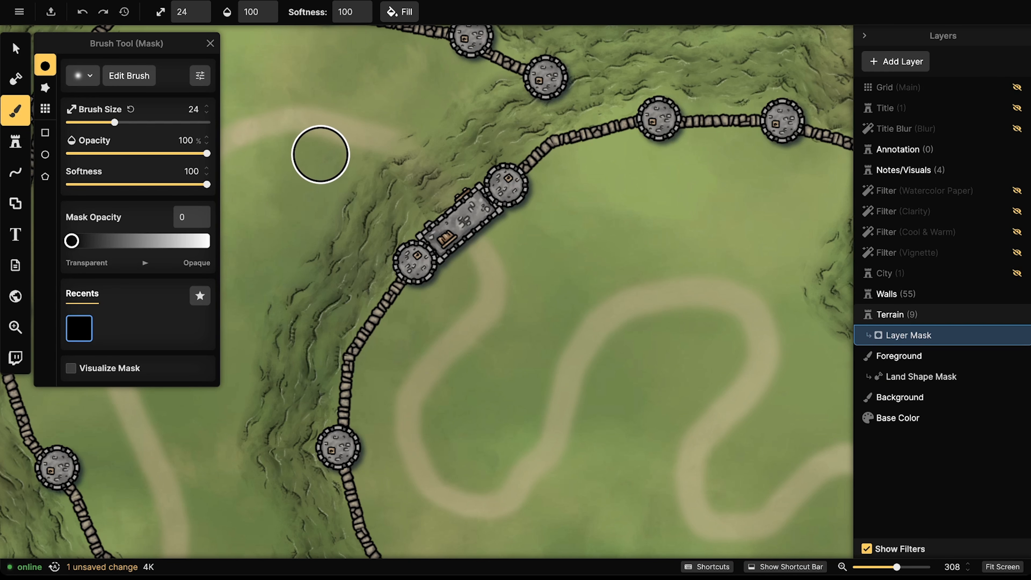
pyautogui.press('[')
pyautogui.press('[')
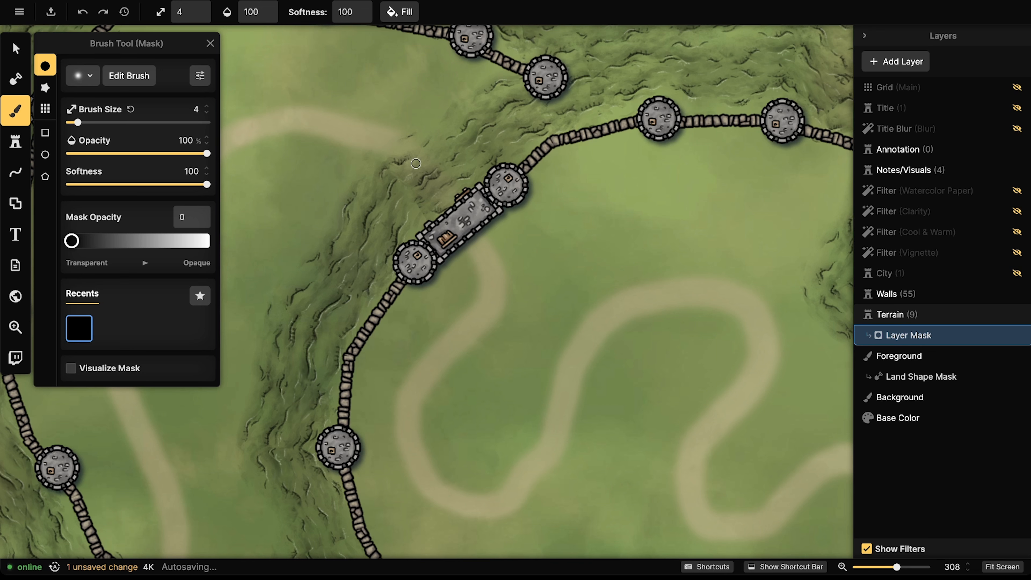
pyautogui.moveTo(86, 123); pyautogui.dragTo(82, 124)
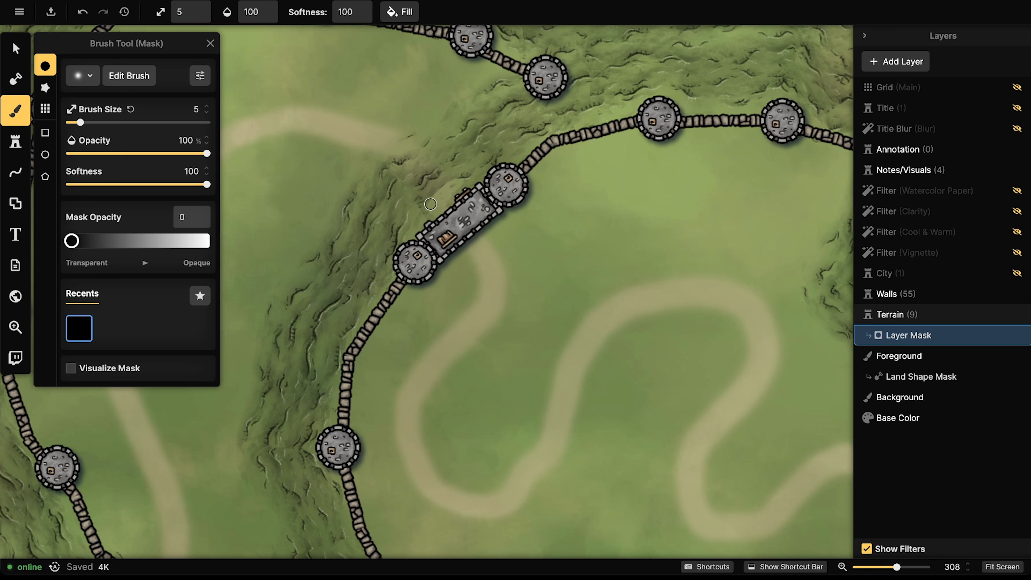
pyautogui.moveTo(437, 196); pyautogui.dragTo(431, 194)
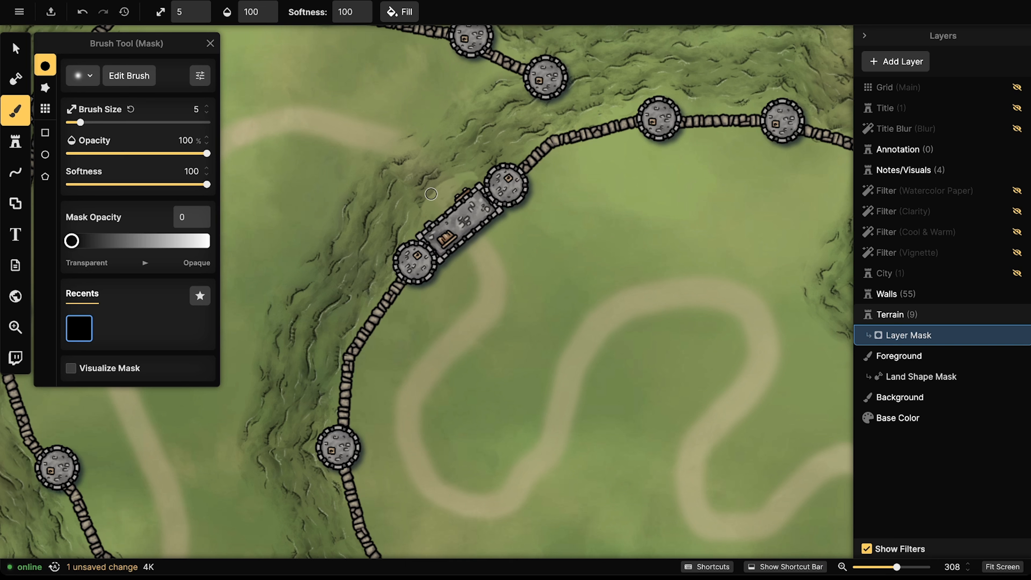
pyautogui.click(94, 122)
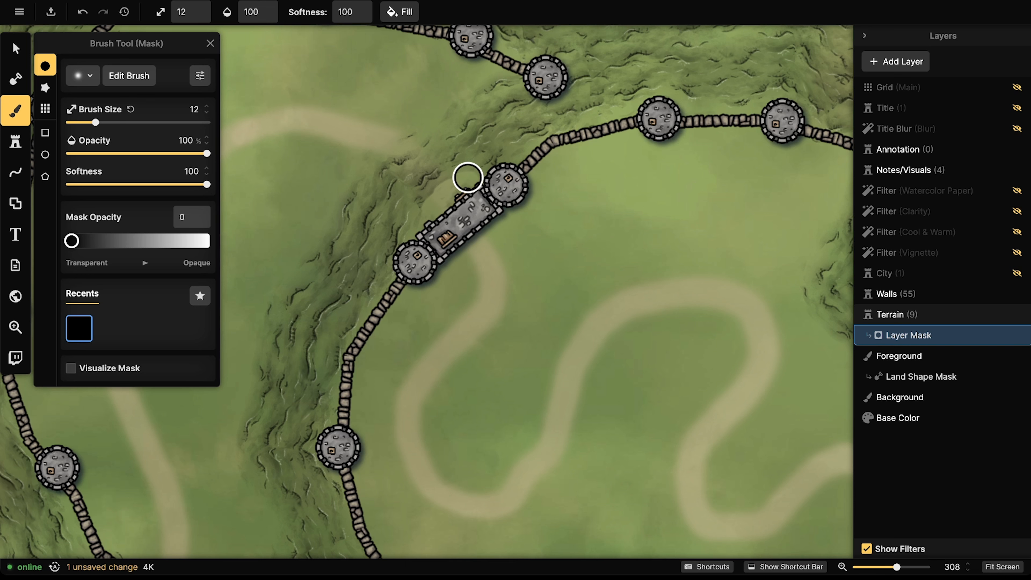
pyautogui.moveTo(445, 182)
pyautogui.mouseDown()
pyautogui.moveTo(418, 231)
pyautogui.moveTo(421, 177)
pyautogui.mouseUp()
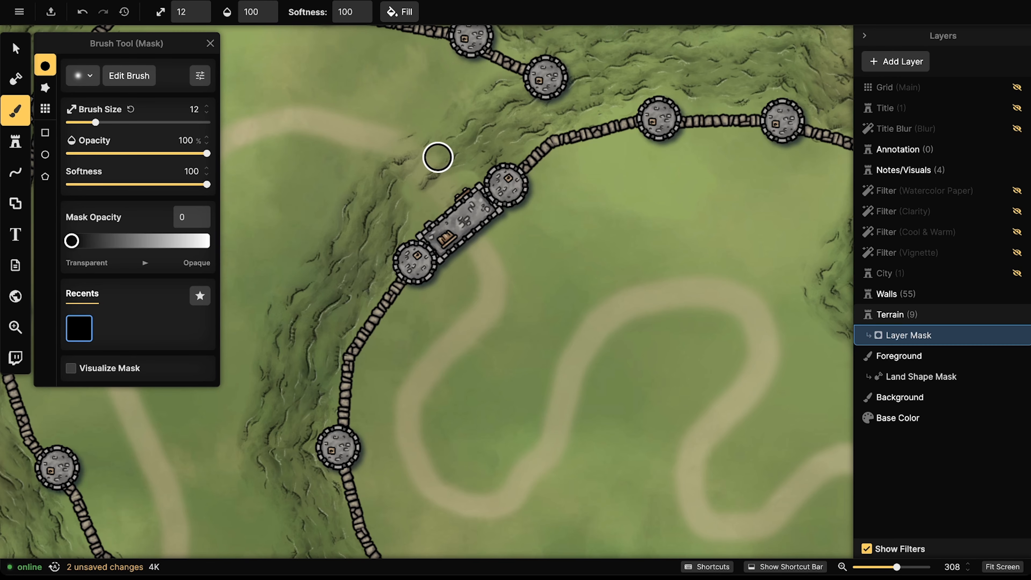
# Step: Erase more cliff terrain around the western gatehouse and beside the eastern gatehouse
pyautogui.moveTo(441, 142)
pyautogui.mouseDown()
pyautogui.moveTo(389, 142)
pyautogui.moveTo(407, 138)
pyautogui.moveTo(380, 127)
pyautogui.mouseUp()
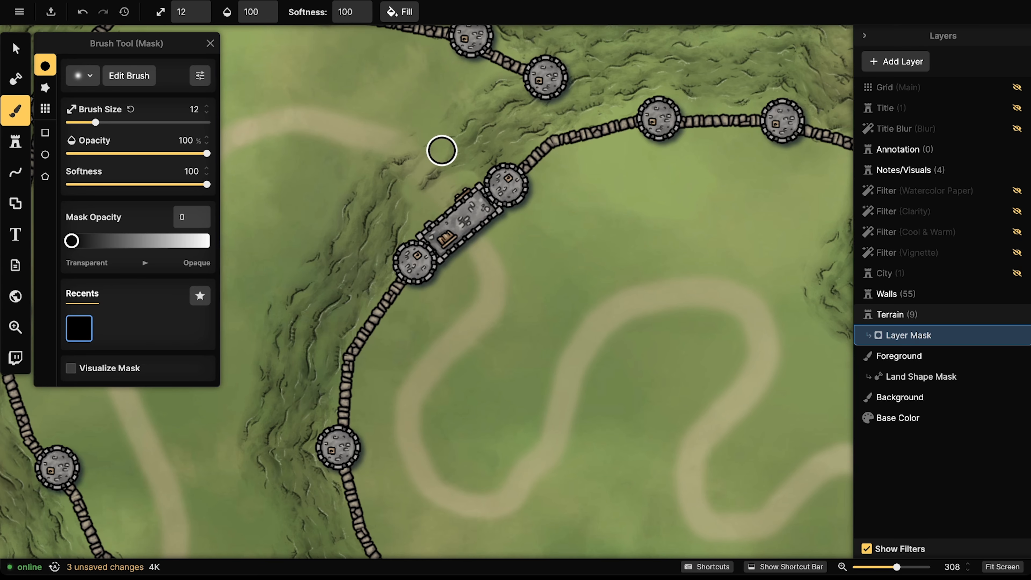
pyautogui.moveTo(412, 197); pyautogui.dragTo(429, 191)
pyautogui.moveTo(422, 144)
pyautogui.mouseDown()
pyautogui.moveTo(410, 143)
pyautogui.moveTo(429, 159)
pyautogui.moveTo(425, 129)
pyautogui.mouseUp()
pyautogui.moveTo(603, 453)
pyautogui.mouseDown()
pyautogui.moveTo(544, 311)
pyautogui.moveTo(527, 228)
pyautogui.mouseUp()
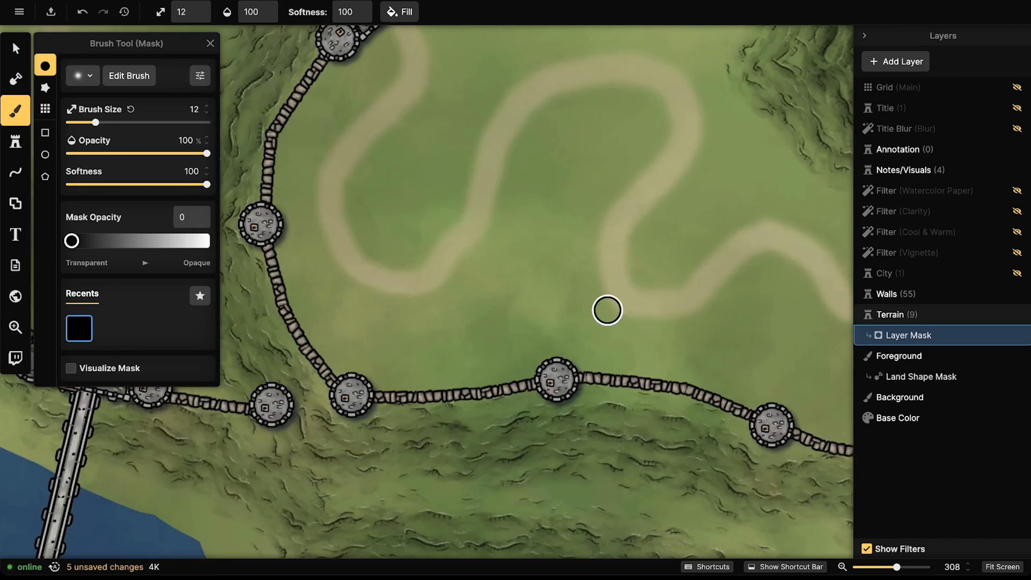
pyautogui.moveTo(608, 311); pyautogui.dragTo(380, 264)
pyautogui.moveTo(566, 301); pyautogui.dragTo(371, 295)
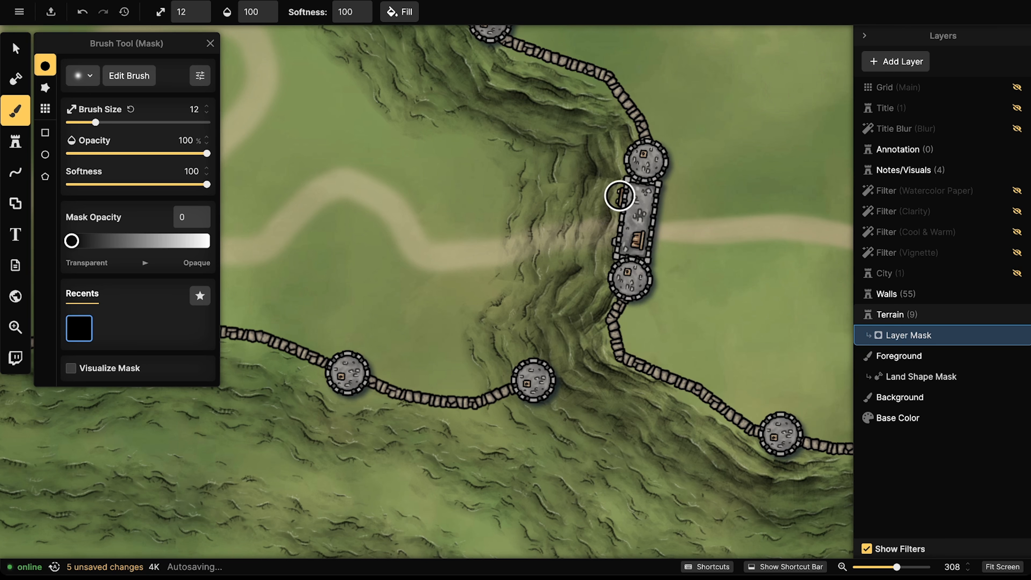
pyautogui.moveTo(606, 231)
pyautogui.mouseDown()
pyautogui.moveTo(553, 268)
pyautogui.moveTo(549, 211)
pyautogui.moveTo(539, 206)
pyautogui.moveTo(525, 214)
pyautogui.moveTo(520, 248)
pyautogui.moveTo(500, 255)
pyautogui.moveTo(528, 206)
pyautogui.moveTo(558, 207)
pyautogui.moveTo(580, 160)
pyautogui.moveTo(518, 221)
pyautogui.moveTo(555, 209)
pyautogui.moveTo(547, 258)
pyautogui.moveTo(552, 227)
pyautogui.moveTo(555, 249)
pyautogui.mouseUp()
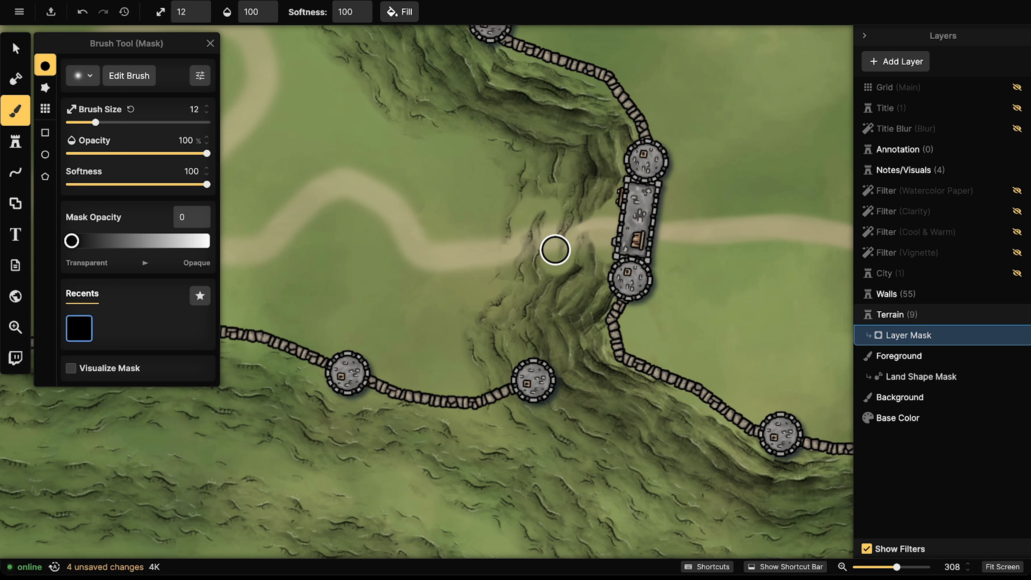
pyautogui.click(16, 111)
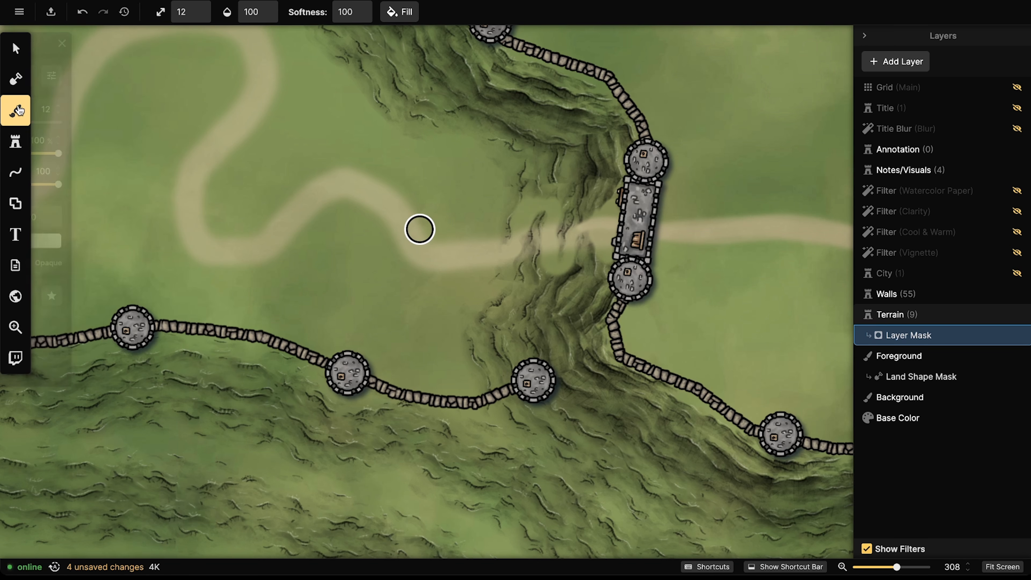
# Step: On the Foreground layer, paint grass over the cliff by the east gate
pyautogui.click(899, 357)
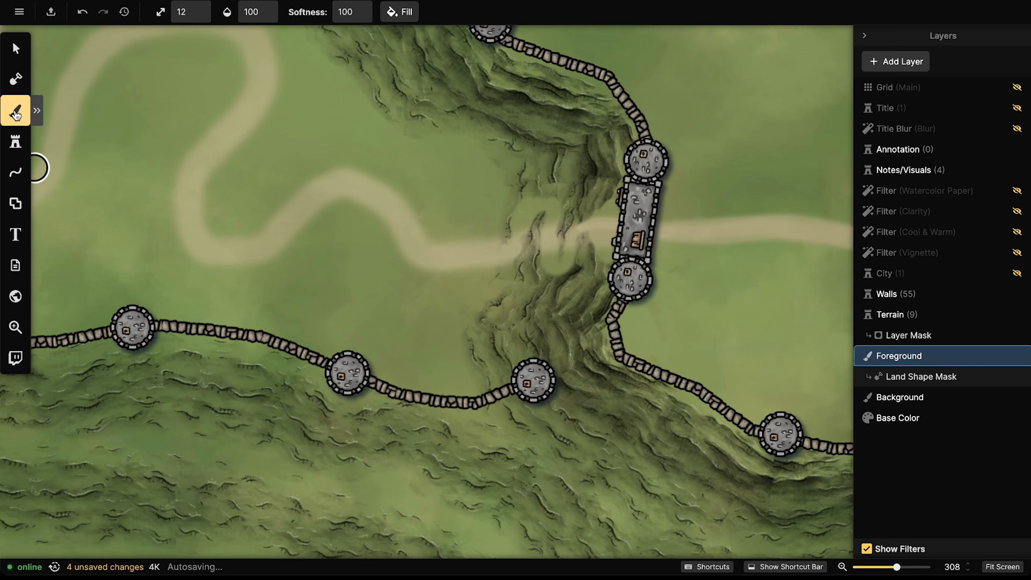
pyautogui.click(37, 110)
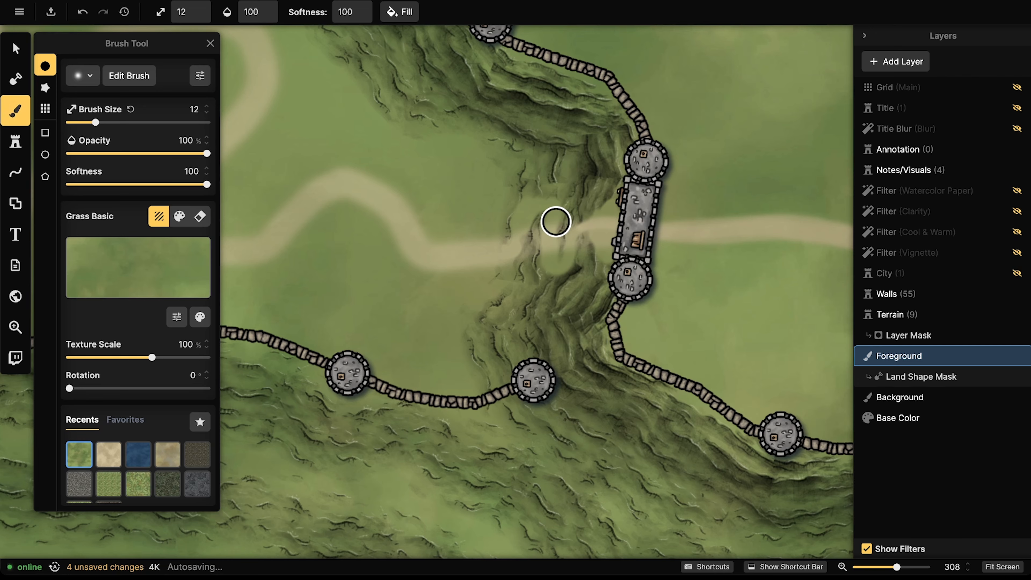
pyautogui.moveTo(526, 220)
pyautogui.mouseDown()
pyautogui.moveTo(502, 268)
pyautogui.moveTo(524, 223)
pyautogui.moveTo(546, 273)
pyautogui.moveTo(577, 212)
pyautogui.moveTo(575, 261)
pyautogui.moveTo(580, 254)
pyautogui.moveTo(589, 215)
pyautogui.moveTo(579, 221)
pyautogui.moveTo(568, 202)
pyautogui.moveTo(521, 268)
pyautogui.mouseUp()
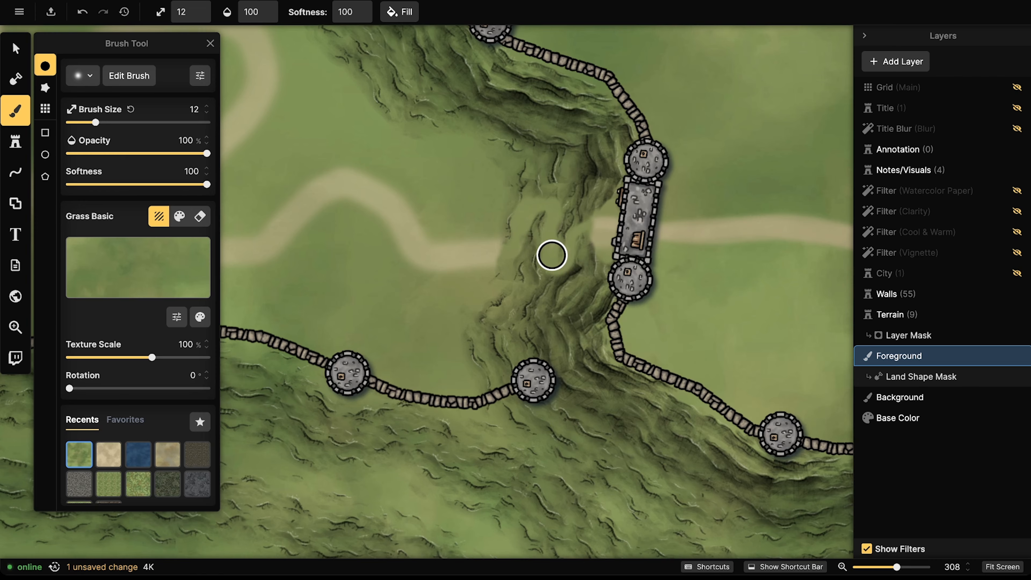
# Step: Extend the road up to the cliff with Sandy Ground at 60% opacity and brush size 22
pyautogui.click(110, 449)
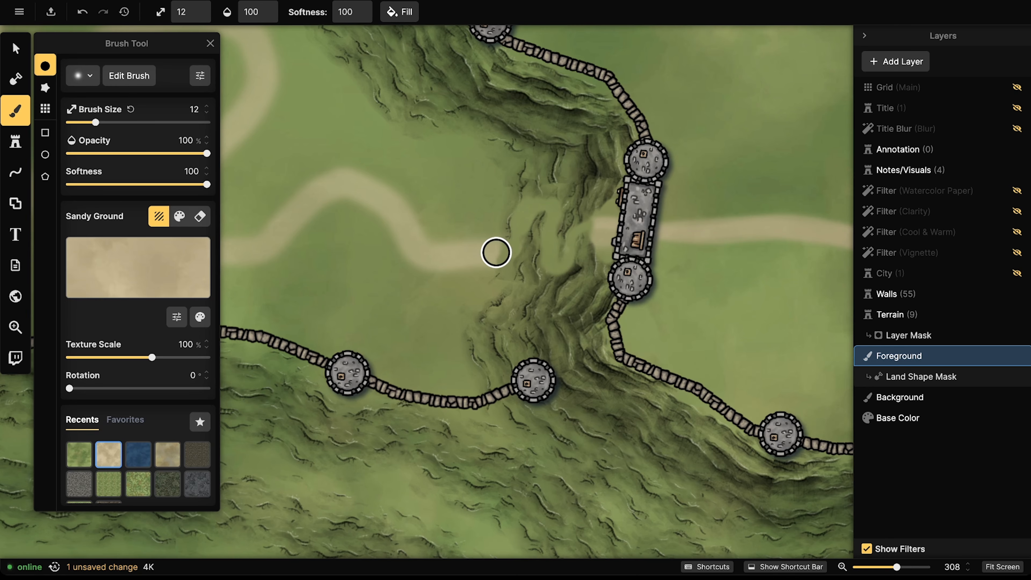
pyautogui.moveTo(488, 256)
pyautogui.mouseDown()
pyautogui.moveTo(515, 246)
pyautogui.moveTo(524, 230)
pyautogui.mouseUp()
pyautogui.hotkey('ctrl', 'z')
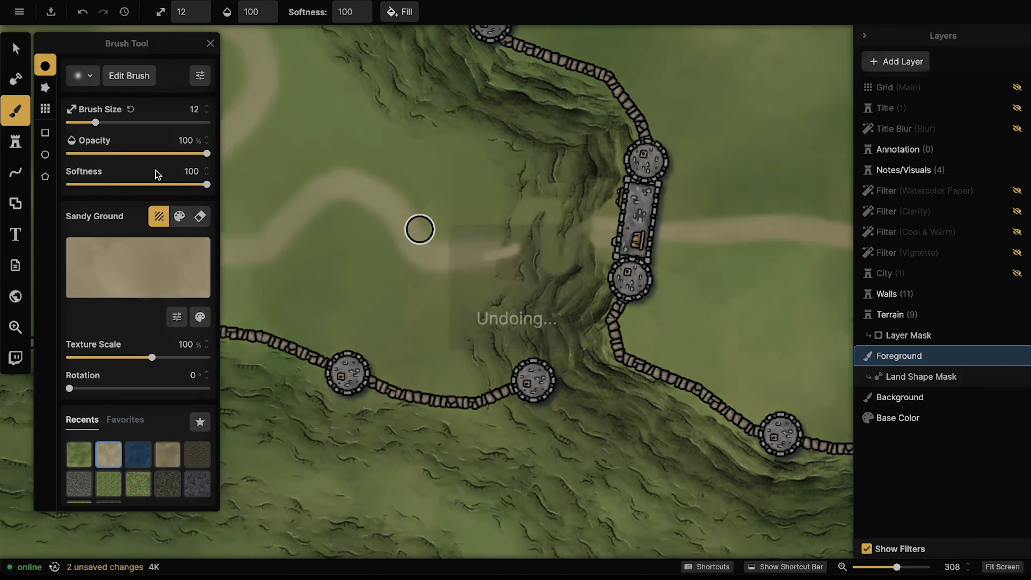
pyautogui.click(152, 153)
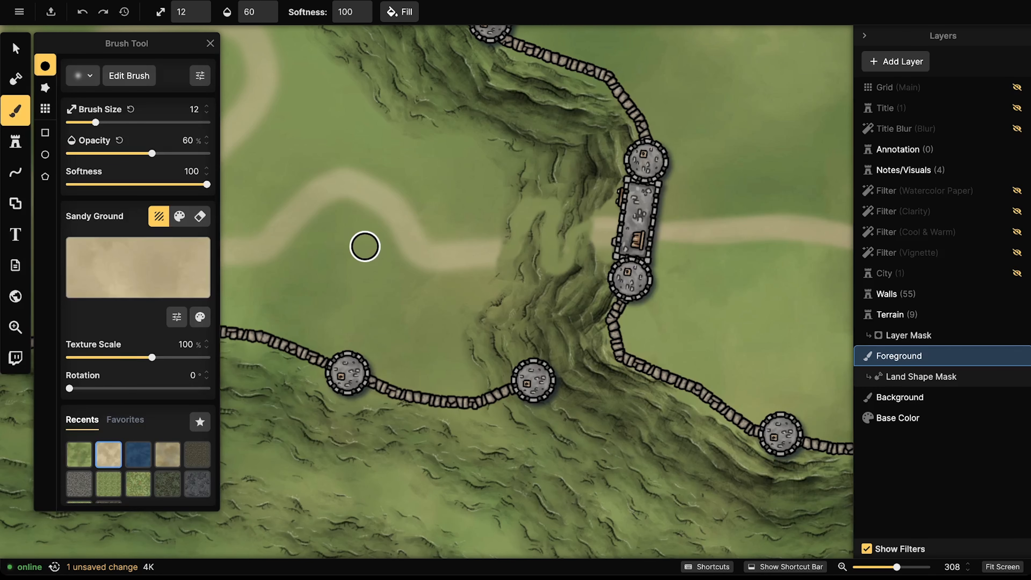
pyautogui.press(']')
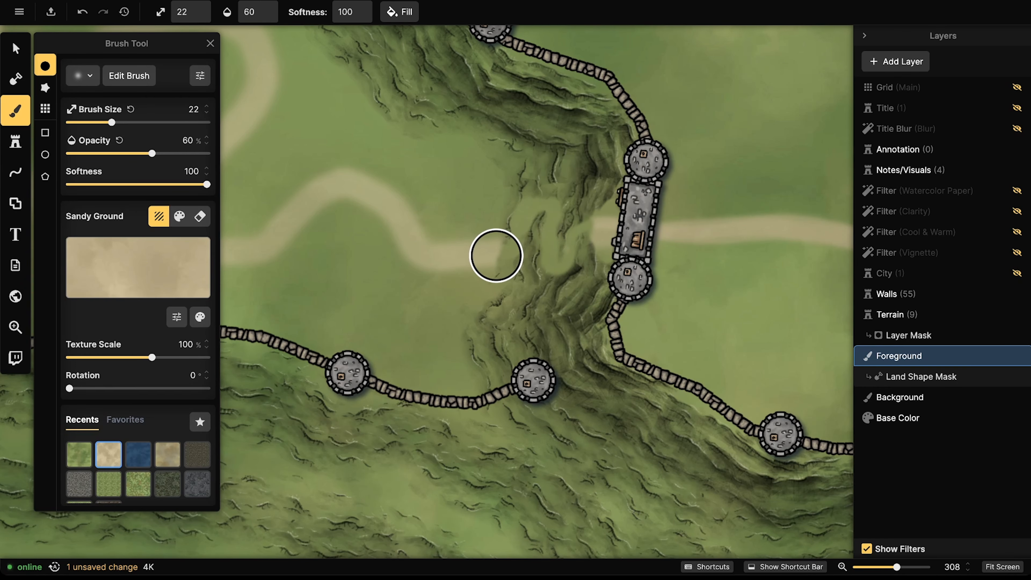
pyautogui.moveTo(495, 252)
pyautogui.mouseDown()
pyautogui.moveTo(515, 247)
pyautogui.moveTo(533, 202)
pyautogui.moveTo(556, 214)
pyautogui.moveTo(546, 261)
pyautogui.moveTo(557, 269)
pyautogui.moveTo(569, 237)
pyautogui.moveTo(591, 222)
pyautogui.moveTo(617, 227)
pyautogui.mouseUp()
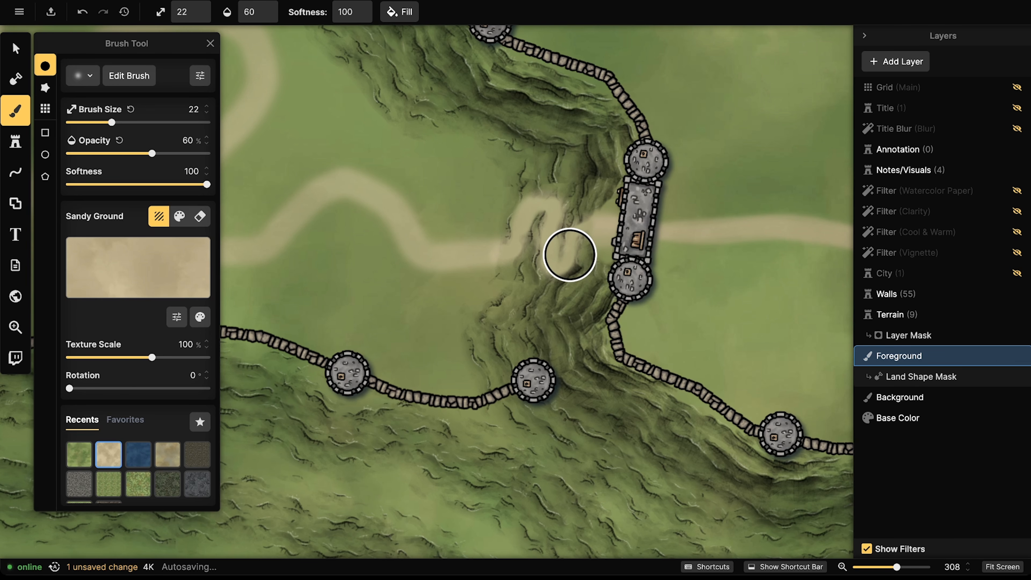
# Step: Continue the sandy road upward from the wall and beside another gatehouse
pyautogui.moveTo(283, 210); pyautogui.dragTo(630, 336)
pyautogui.moveTo(427, 284); pyautogui.dragTo(518, 407)
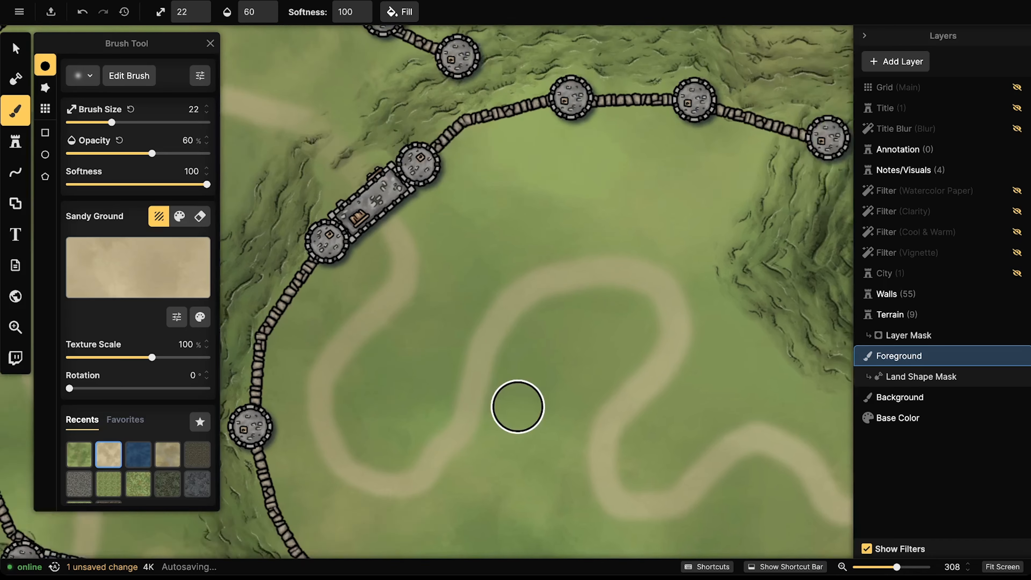
pyautogui.moveTo(424, 237); pyautogui.dragTo(529, 350)
pyautogui.moveTo(479, 312)
pyautogui.mouseDown()
pyautogui.moveTo(422, 290)
pyautogui.moveTo(456, 248)
pyautogui.moveTo(433, 229)
pyautogui.moveTo(392, 229)
pyautogui.moveTo(390, 216)
pyautogui.mouseUp()
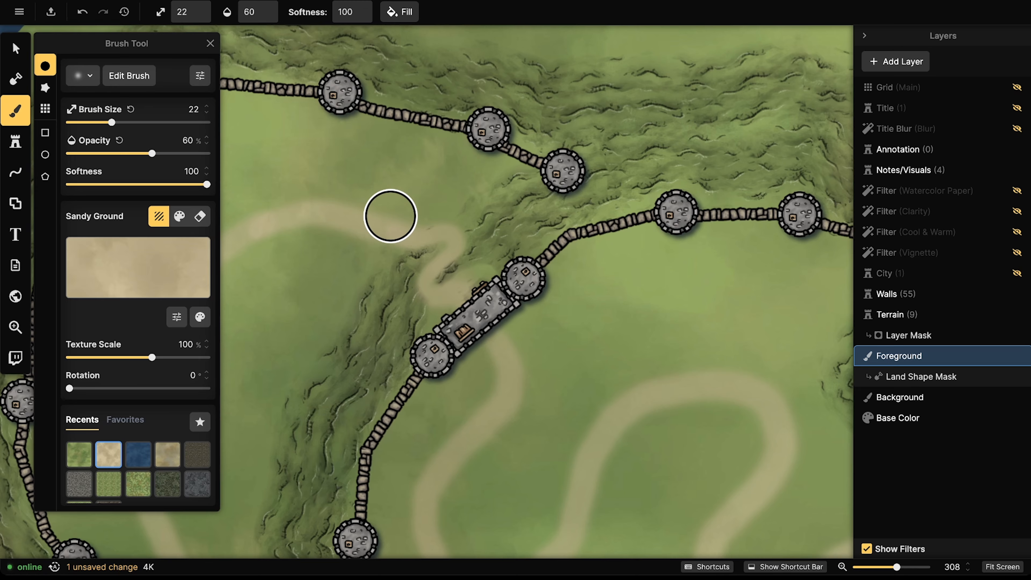
pyautogui.moveTo(454, 287)
pyautogui.mouseDown()
pyautogui.moveTo(433, 326)
pyautogui.moveTo(490, 283)
pyautogui.moveTo(511, 322)
pyautogui.moveTo(455, 354)
pyautogui.moveTo(490, 342)
pyautogui.moveTo(511, 319)
pyautogui.moveTo(508, 300)
pyautogui.moveTo(435, 376)
pyautogui.mouseUp()
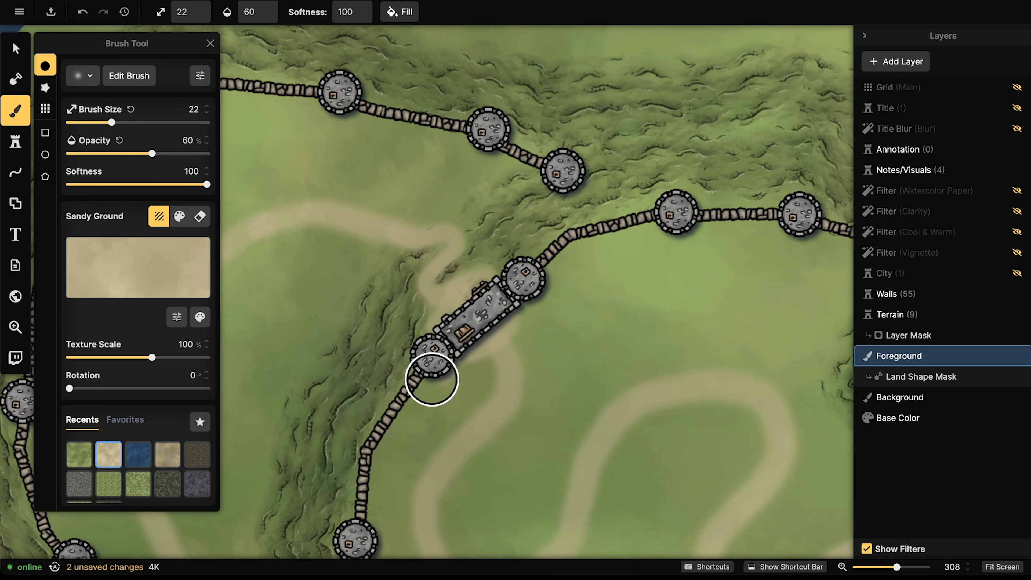
# Step: Run the sandy road through the other gatehouse
pyautogui.moveTo(845, 427)
pyautogui.mouseDown()
pyautogui.moveTo(571, 309)
pyautogui.moveTo(430, 234)
pyautogui.mouseUp()
pyautogui.moveTo(711, 377)
pyautogui.mouseDown()
pyautogui.moveTo(552, 268)
pyautogui.moveTo(547, 357)
pyautogui.mouseUp()
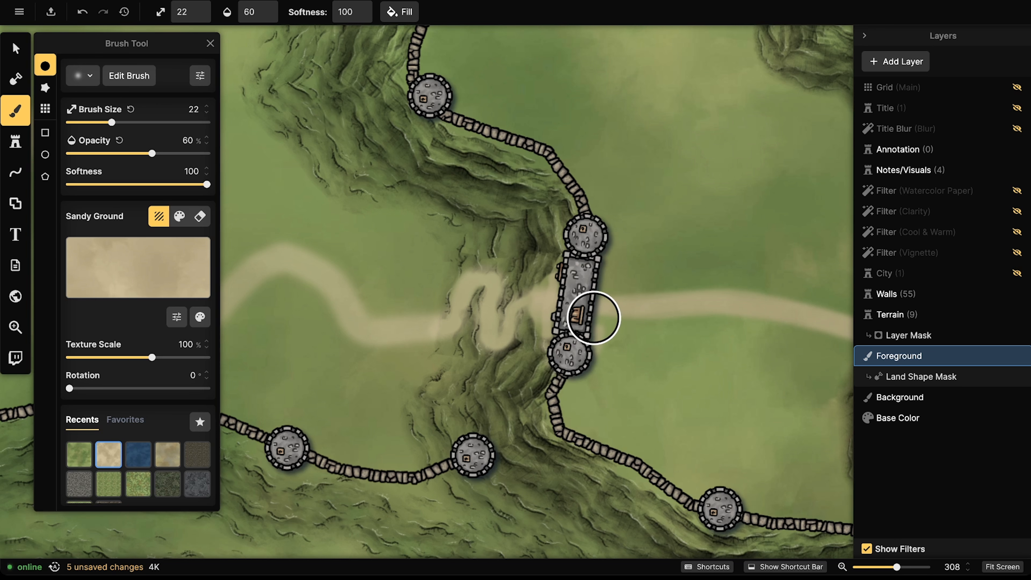
pyautogui.moveTo(598, 275)
pyautogui.mouseDown()
pyautogui.moveTo(596, 212)
pyautogui.moveTo(610, 233)
pyautogui.moveTo(596, 325)
pyautogui.moveTo(573, 373)
pyautogui.moveTo(555, 368)
pyautogui.moveTo(592, 313)
pyautogui.moveTo(546, 283)
pyautogui.moveTo(543, 317)
pyautogui.moveTo(558, 313)
pyautogui.mouseUp()
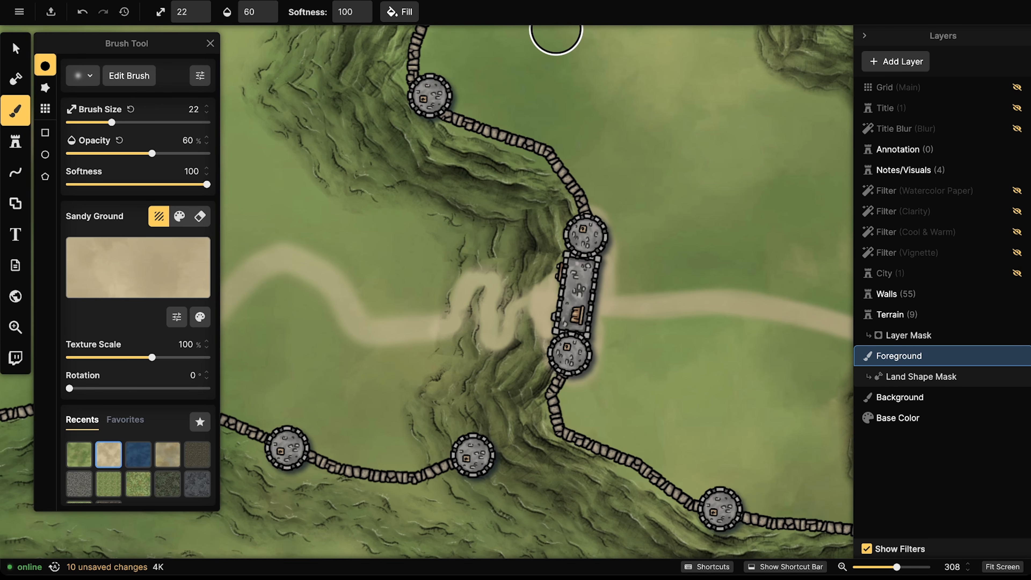
# Step: Switch to the Select tool, then zoom out and back in on the hilltop keep
pyautogui.click(14, 61)
pyautogui.scroll(-5, 399, 263)
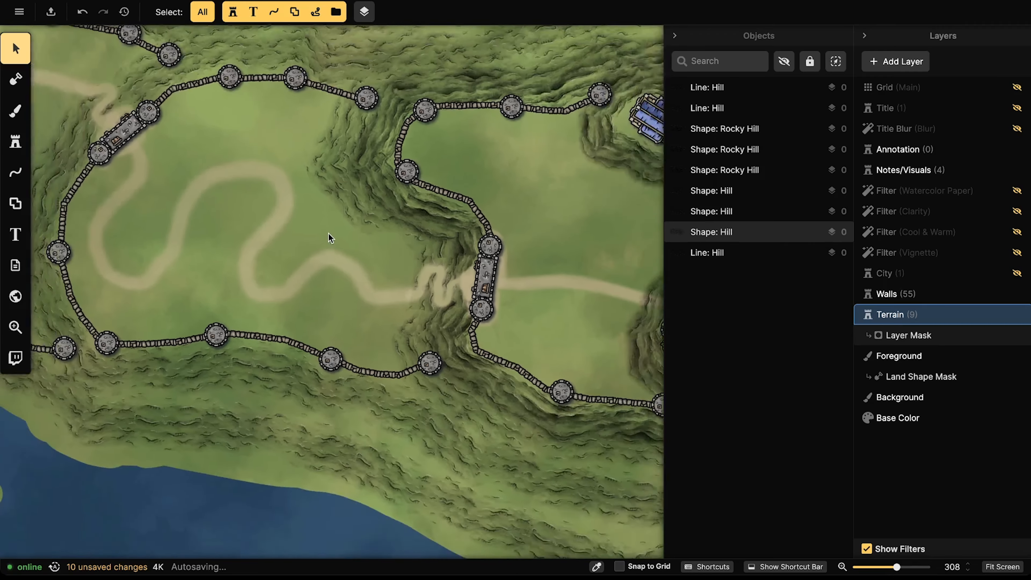
pyautogui.scroll(-10, 329, 233)
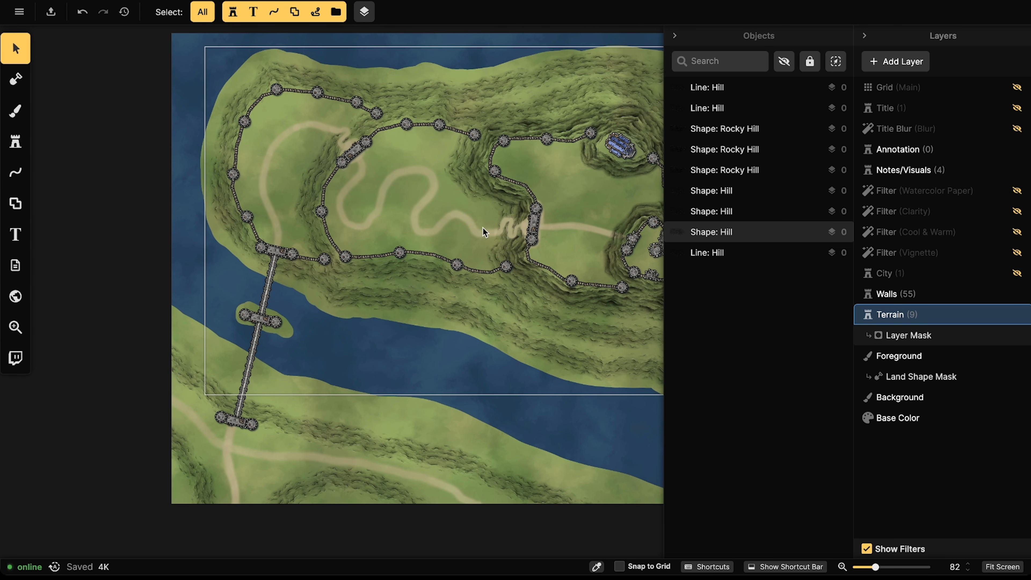
pyautogui.hscroll(5, 383, 195)
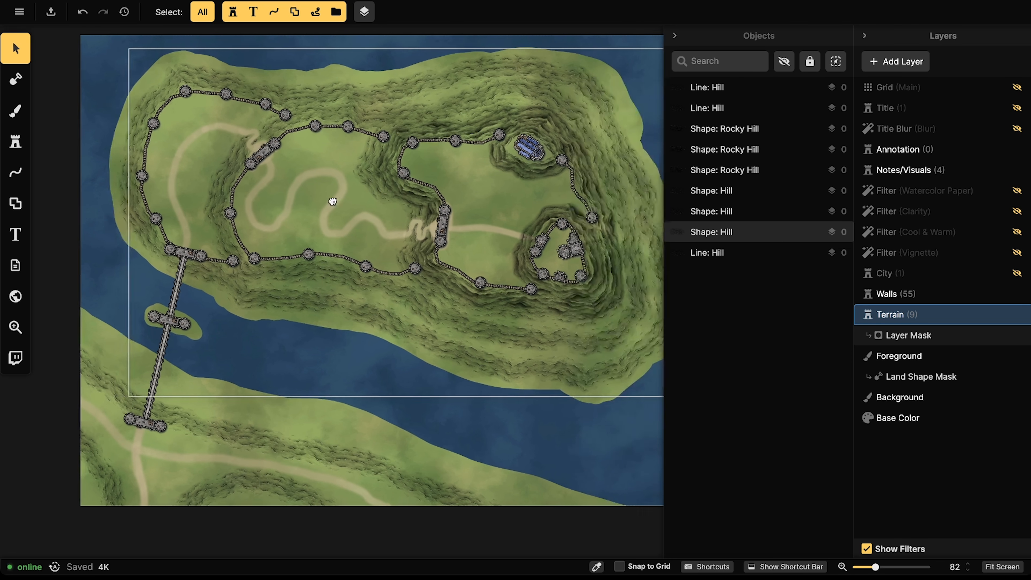
pyautogui.scroll(5, 383, 225)
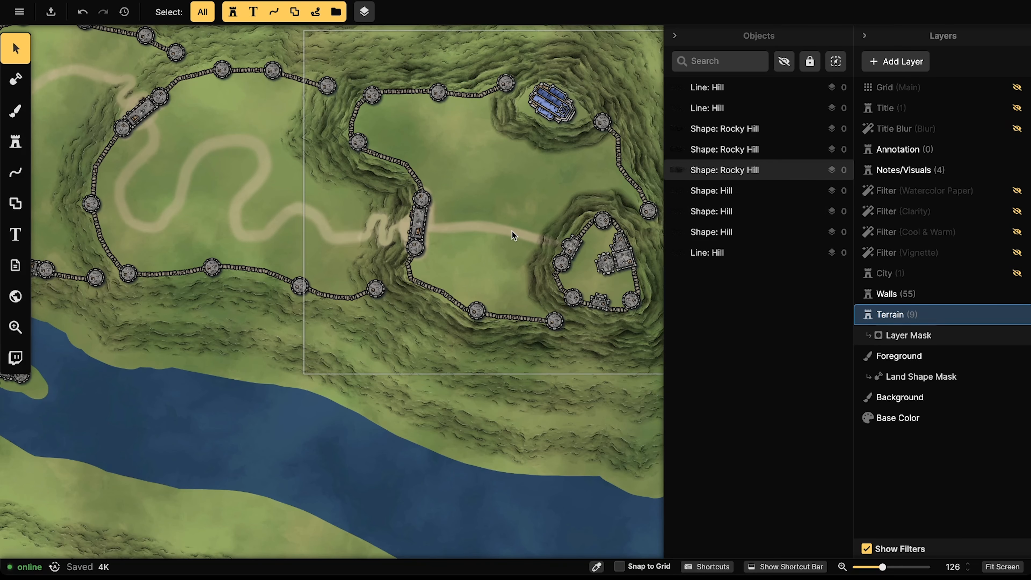
pyautogui.scroll(-1, 512, 231)
pyautogui.moveTo(542, 232); pyautogui.dragTo(387, 244)
pyautogui.scroll(4, 387, 245)
pyautogui.scroll(4, 387, 245)
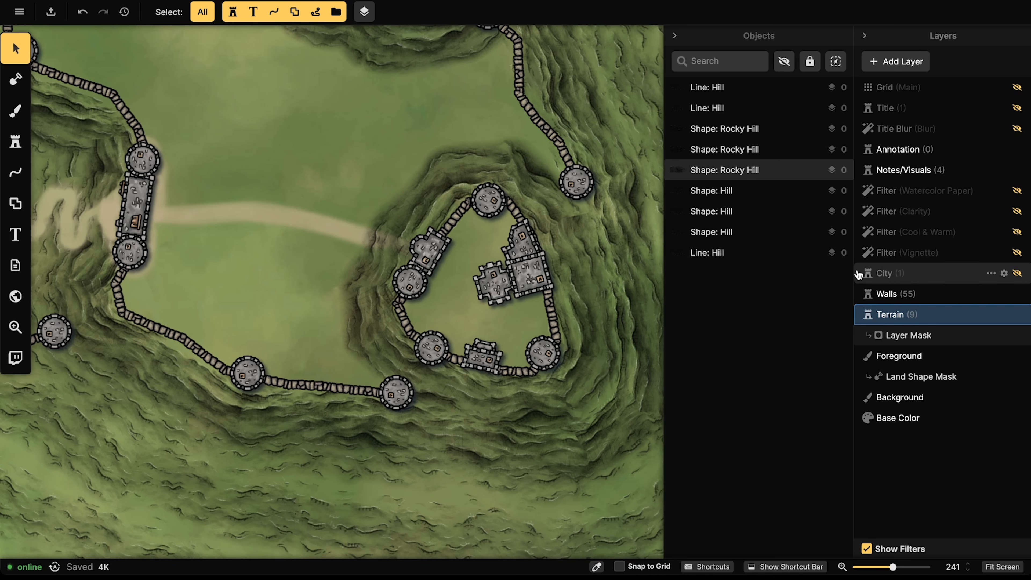
# Step: On the Terrain mask, erase cliff shading where the road meets the walls, brush size 12
pyautogui.click(905, 335)
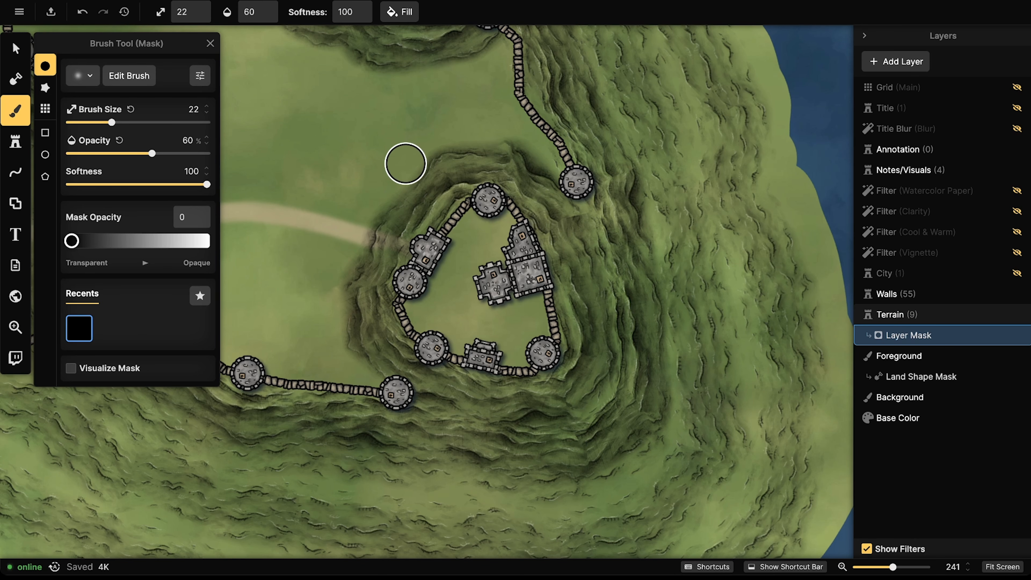
pyautogui.press('[')
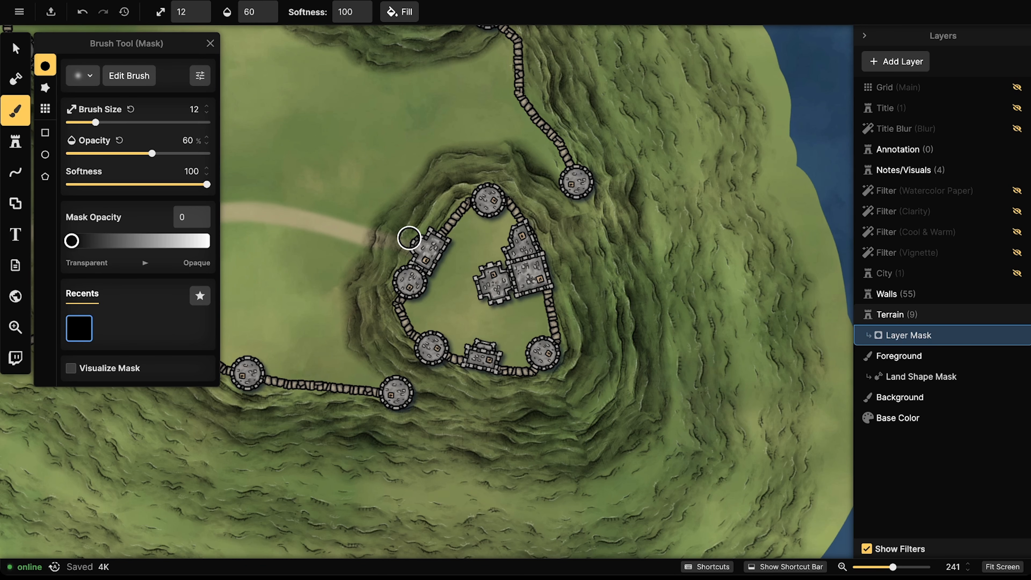
pyautogui.moveTo(409, 238)
pyautogui.mouseDown()
pyautogui.moveTo(368, 230)
pyautogui.moveTo(361, 240)
pyautogui.moveTo(412, 241)
pyautogui.moveTo(408, 225)
pyautogui.moveTo(387, 242)
pyautogui.moveTo(397, 244)
pyautogui.moveTo(363, 239)
pyautogui.moveTo(406, 266)
pyautogui.moveTo(395, 244)
pyautogui.moveTo(418, 227)
pyautogui.moveTo(399, 234)
pyautogui.moveTo(368, 220)
pyautogui.moveTo(376, 228)
pyautogui.moveTo(377, 195)
pyautogui.moveTo(355, 242)
pyautogui.moveTo(383, 244)
pyautogui.moveTo(367, 254)
pyautogui.moveTo(411, 243)
pyautogui.moveTo(383, 245)
pyautogui.mouseUp()
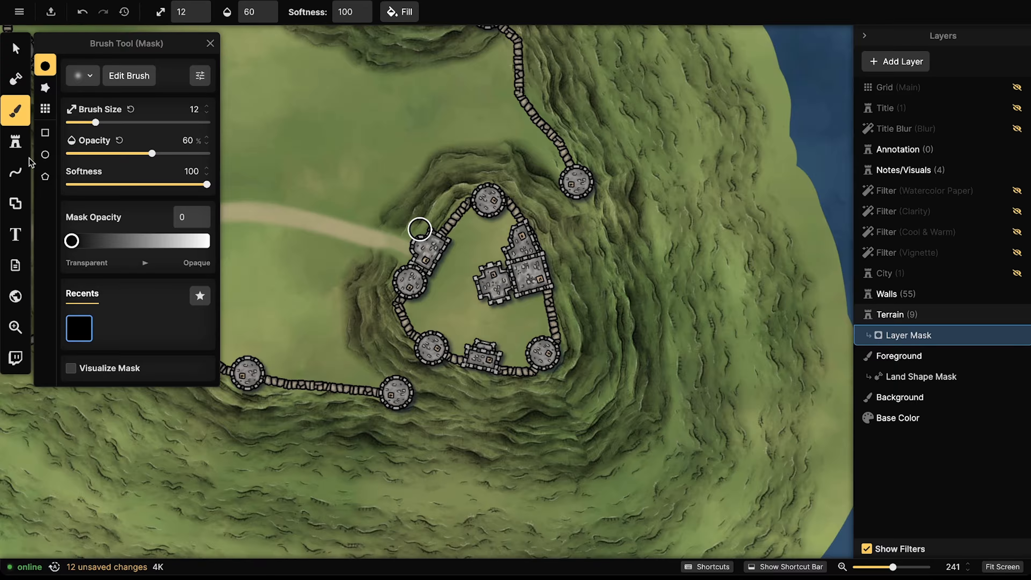
# Step: Paint Sandy Ground on the Foreground so the road reaches the keep's western gate
pyautogui.click(16, 110)
pyautogui.click(909, 356)
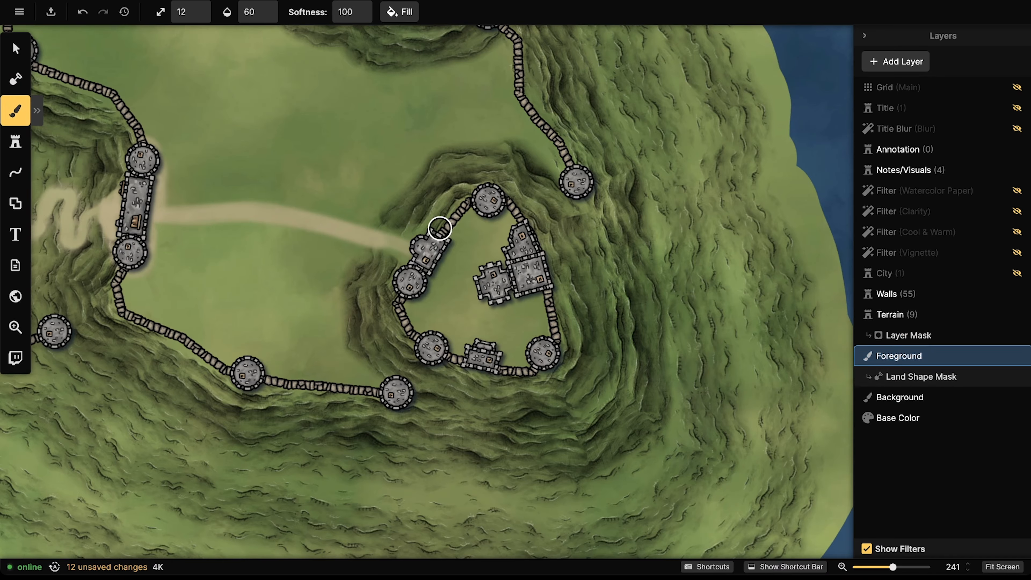
pyautogui.moveTo(437, 230)
pyautogui.mouseDown()
pyautogui.moveTo(404, 246)
pyautogui.moveTo(411, 266)
pyautogui.moveTo(442, 221)
pyautogui.mouseUp()
pyautogui.moveTo(379, 244); pyautogui.dragTo(400, 241)
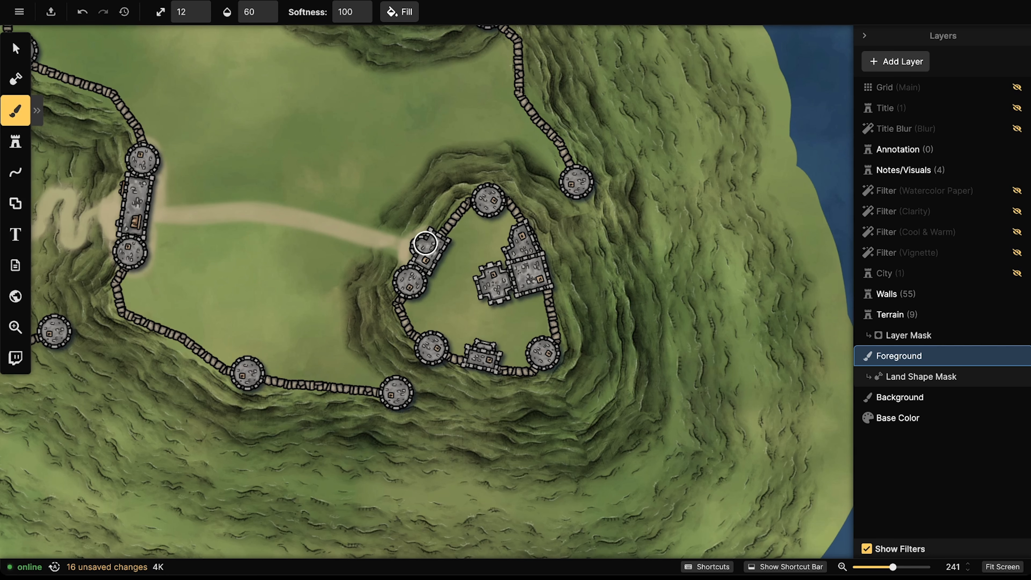
pyautogui.scroll(-4, 302, 106)
pyautogui.scroll(-5, 116, 102)
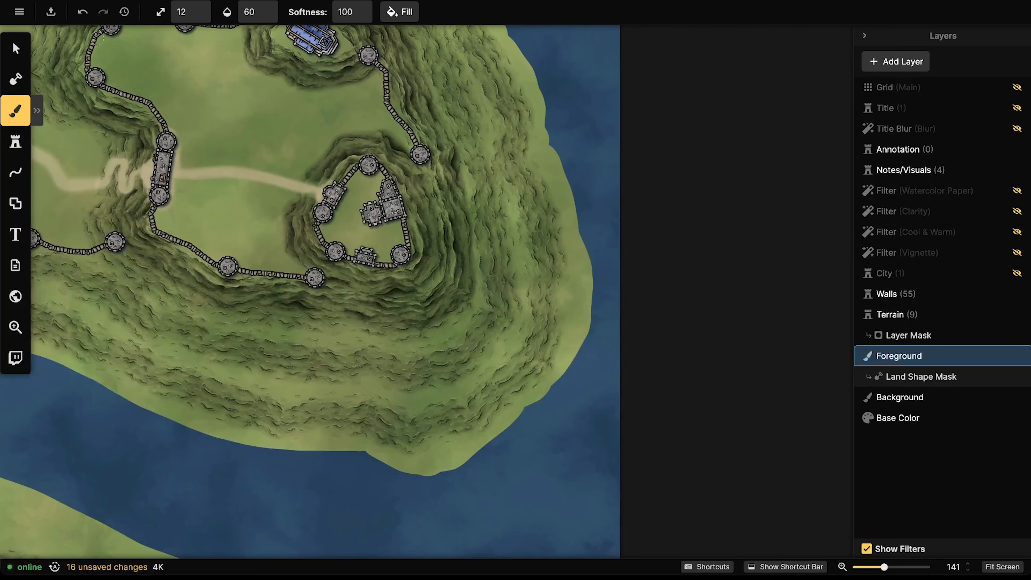
pyautogui.click(15, 48)
pyautogui.scroll(-5, 166, 257)
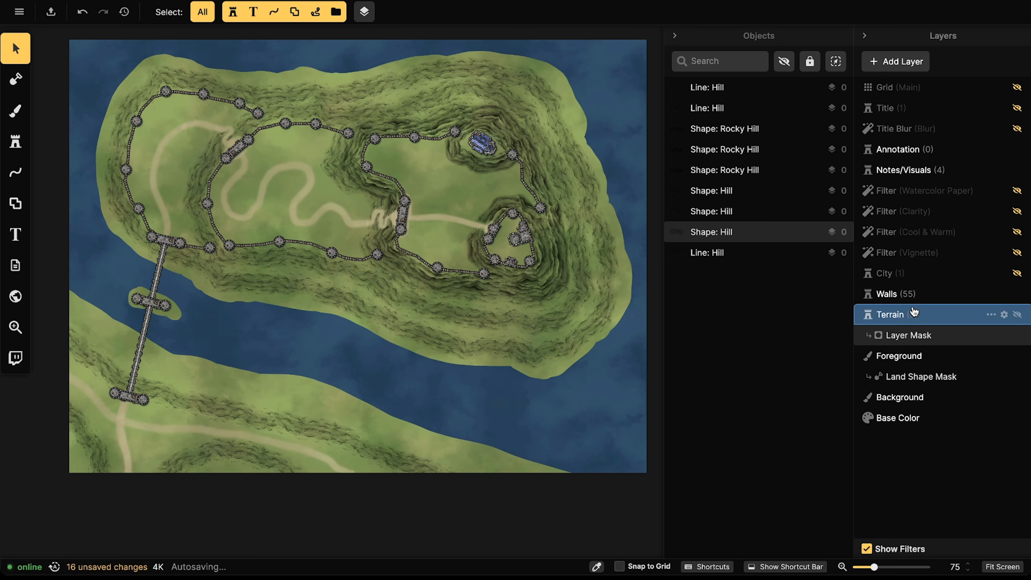
# Step: Show the Districts note from the Notes/Visuals layer, leaving the Checklist hidden
pyautogui.click(913, 170)
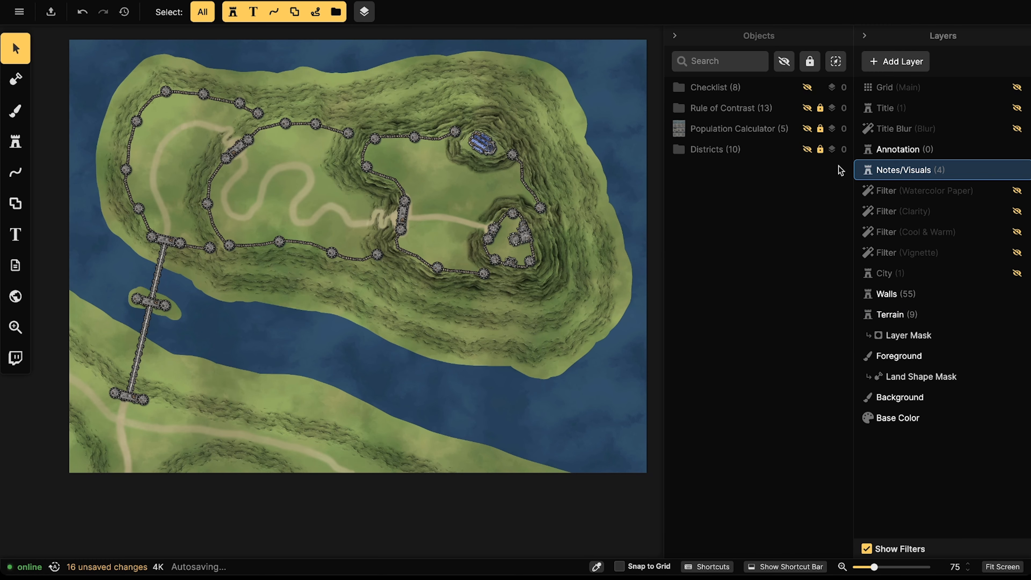
pyautogui.click(795, 88)
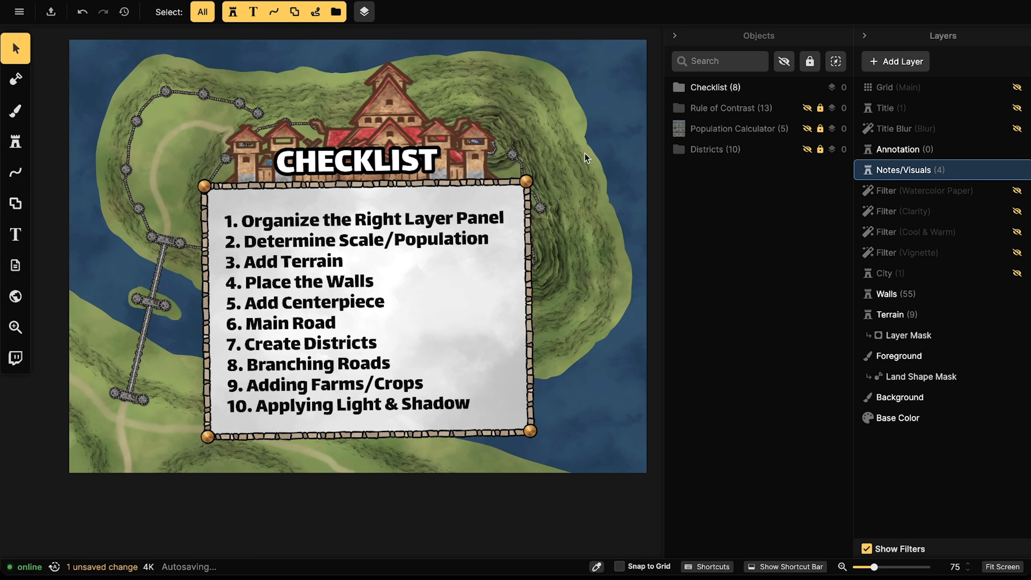
pyautogui.click(808, 88)
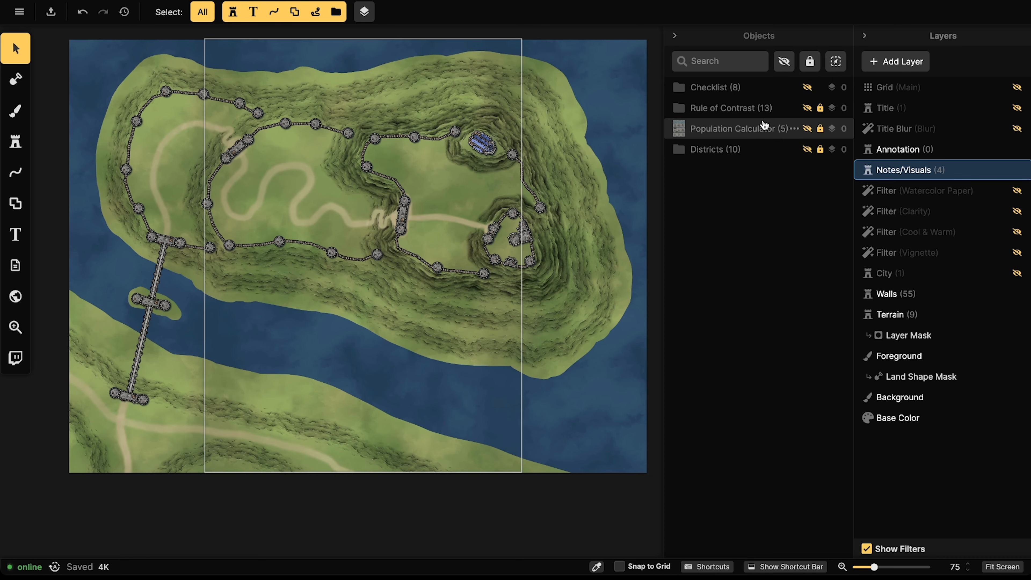
pyautogui.click(819, 150)
pyautogui.click(819, 149)
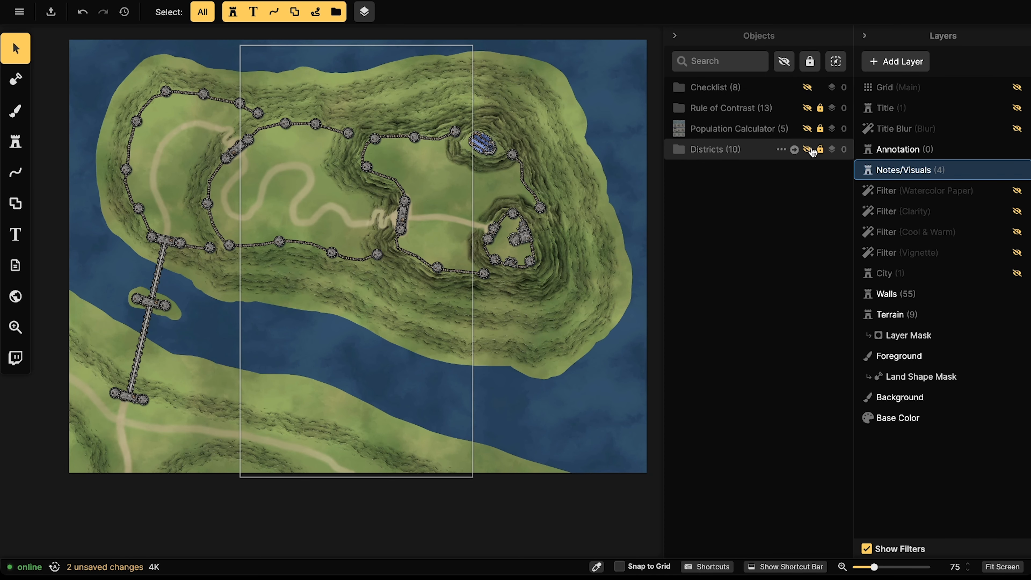
pyautogui.click(807, 150)
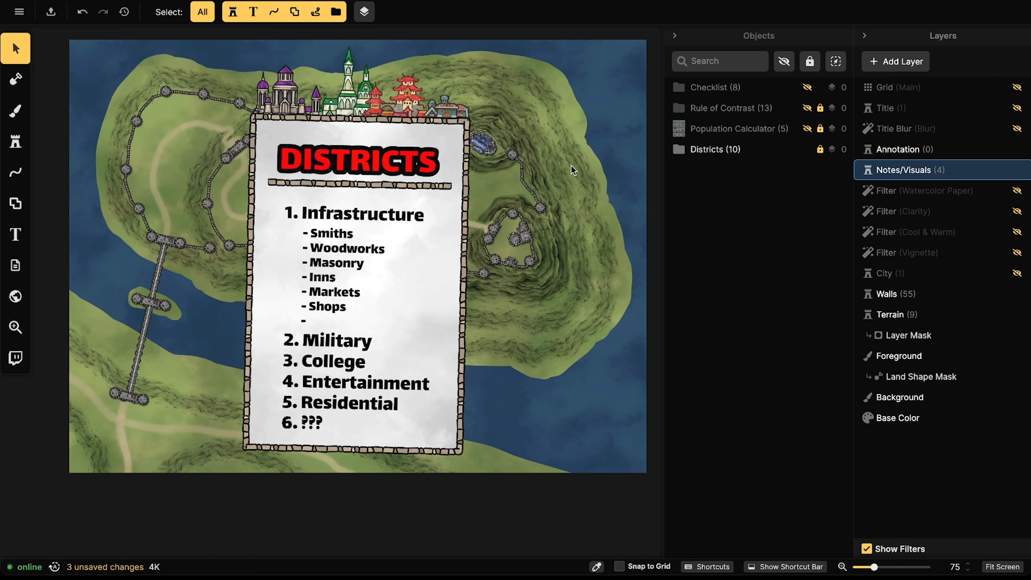
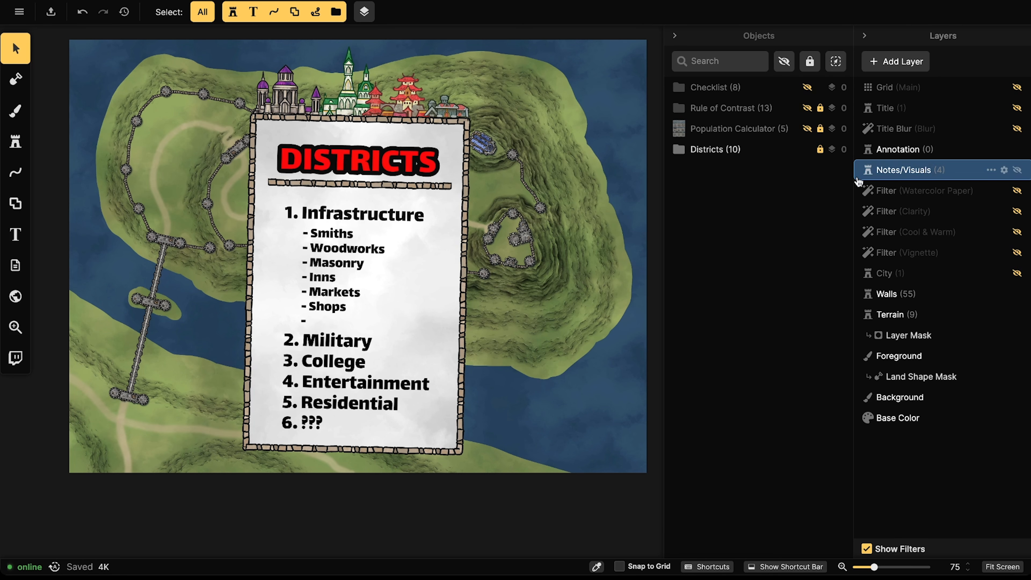
# Step: Hide the Districts note and search the Watercolor Cities stamp catalog for 'special'
pyautogui.click(808, 150)
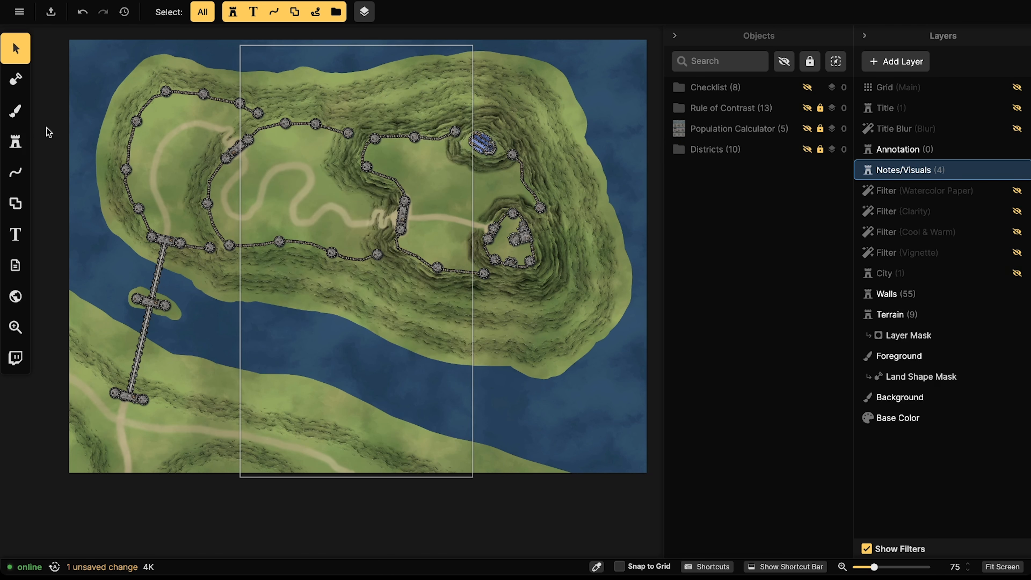
pyautogui.click(16, 141)
pyautogui.click(87, 115)
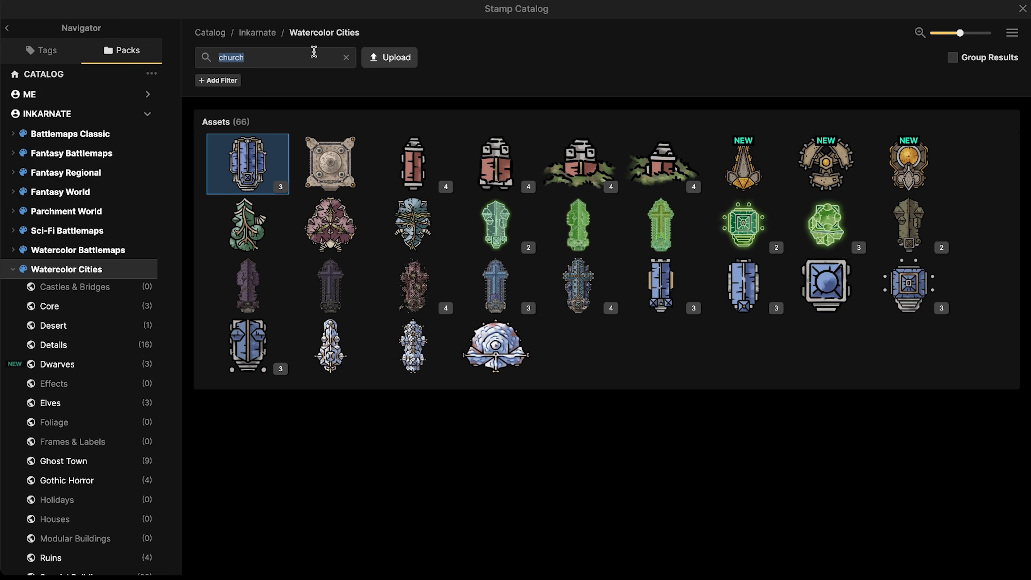
pyautogui.write('speciat')
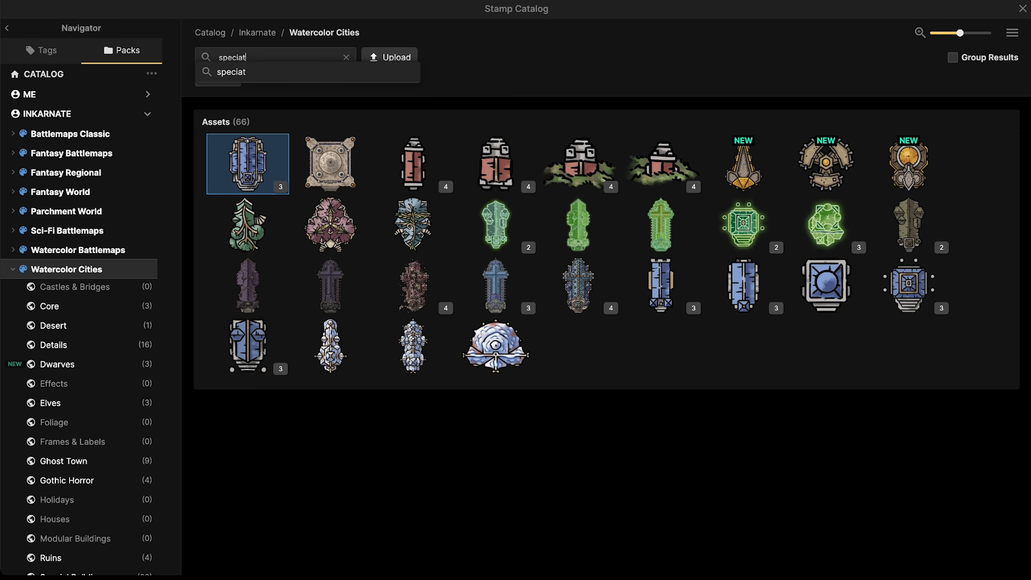
pyautogui.press('Return')
pyautogui.press('BackSpace')
pyautogui.press('BackSpace')
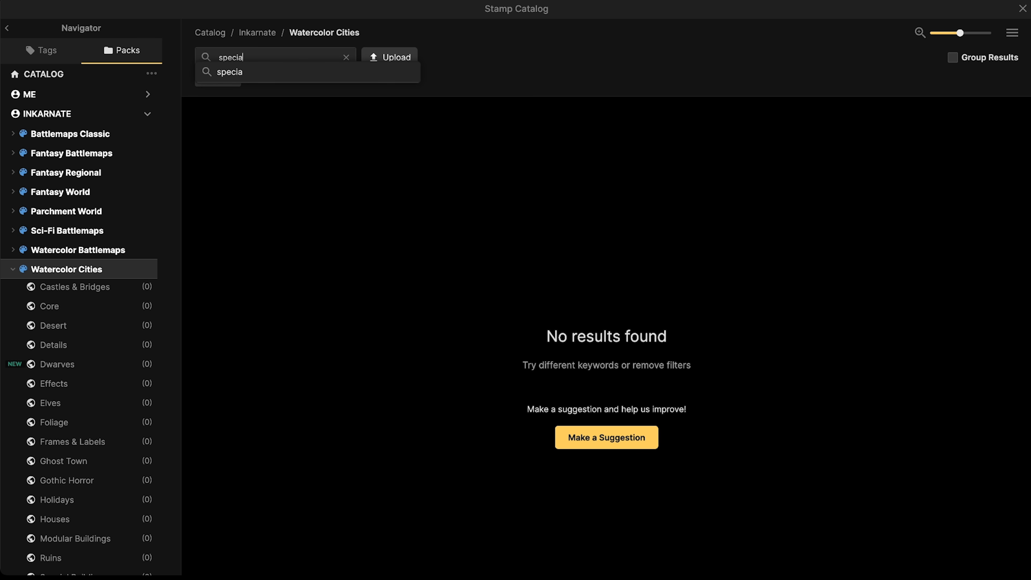
pyautogui.press('Return')
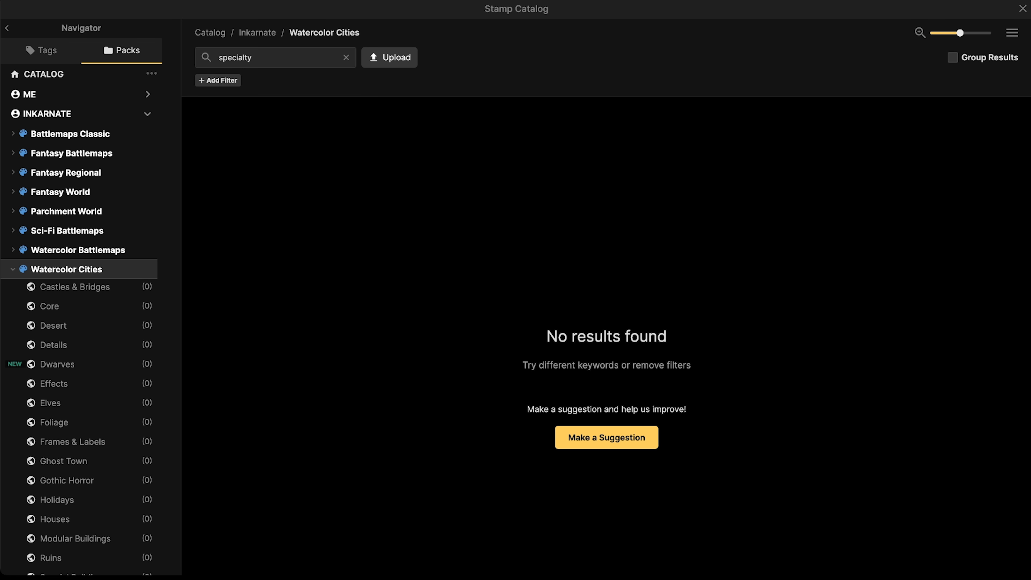
pyautogui.click(252, 56)
pyautogui.press('BackSpace')
pyautogui.press('BackSpace')
pyautogui.press('Return')
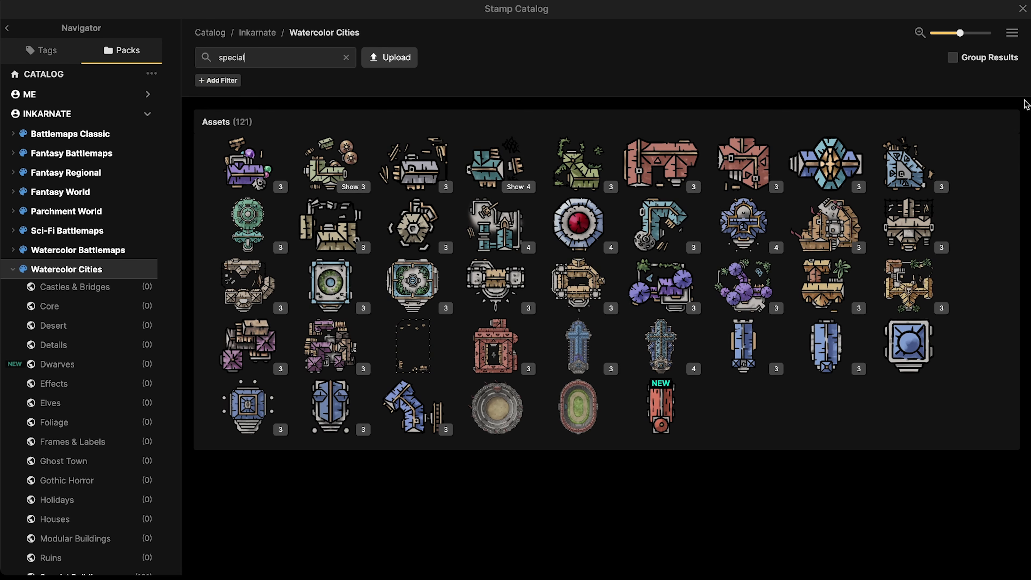
# Step: Turn on Show Names so each special building's asset name is displayed
pyautogui.click(1012, 33)
pyautogui.click(930, 36)
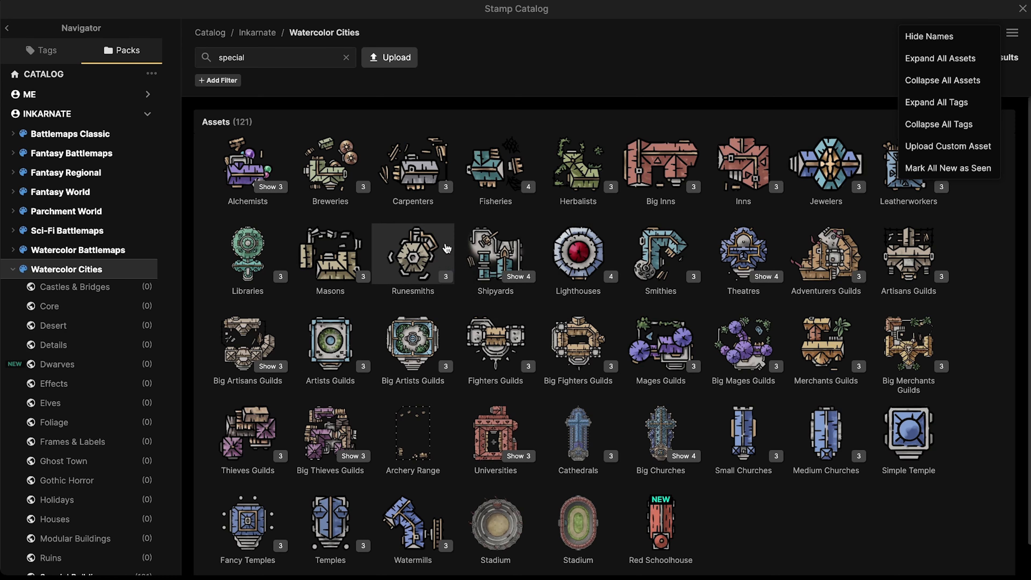
pyautogui.moveTo(317, 186)
pyautogui.moveTo(402, 180)
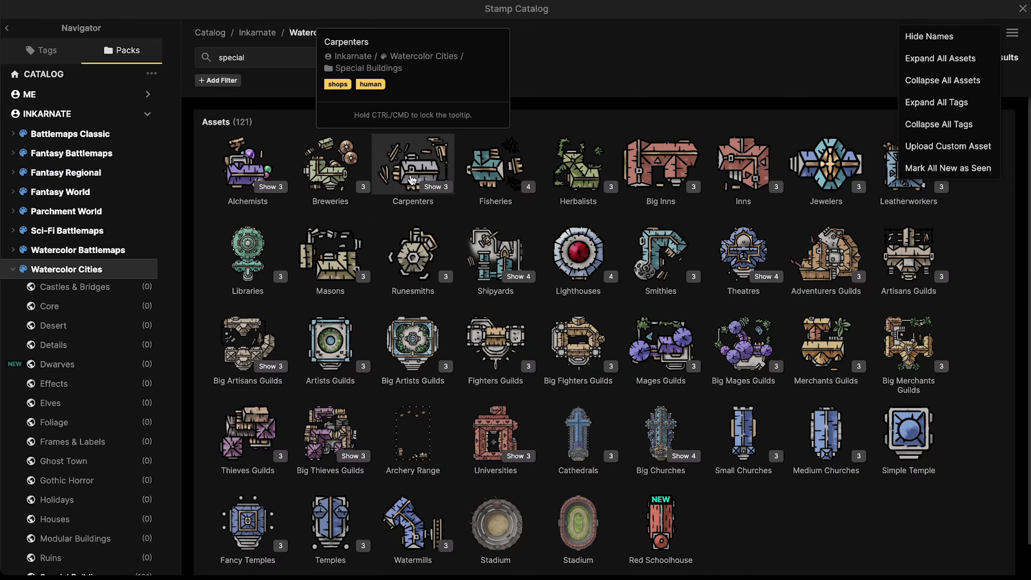
# Step: Pick the Big Inns stamp and bring the western walls and bridge into view
pyautogui.click(654, 178)
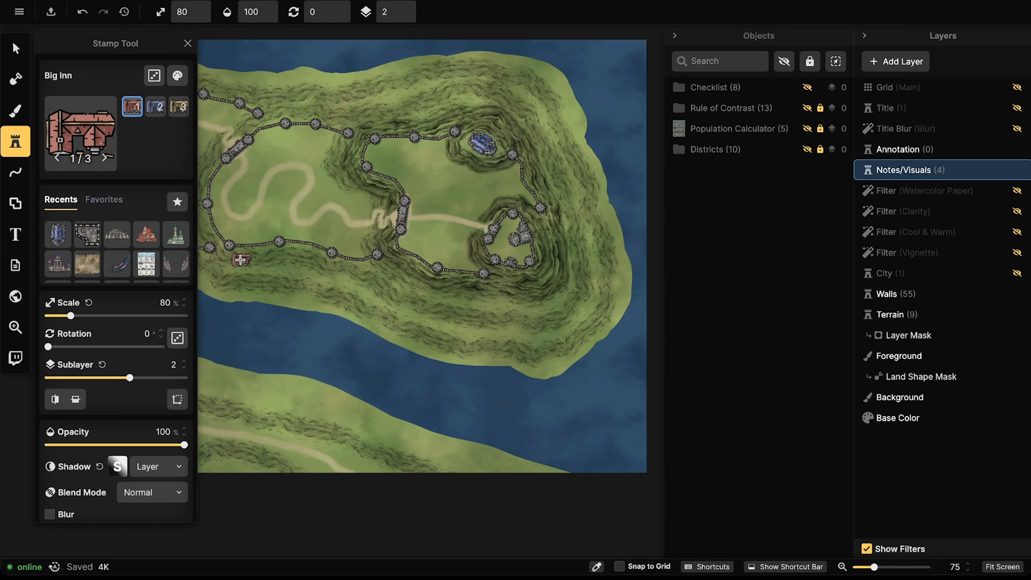
pyautogui.scroll(2, 240, 260)
pyautogui.moveTo(240, 260); pyautogui.dragTo(619, 258)
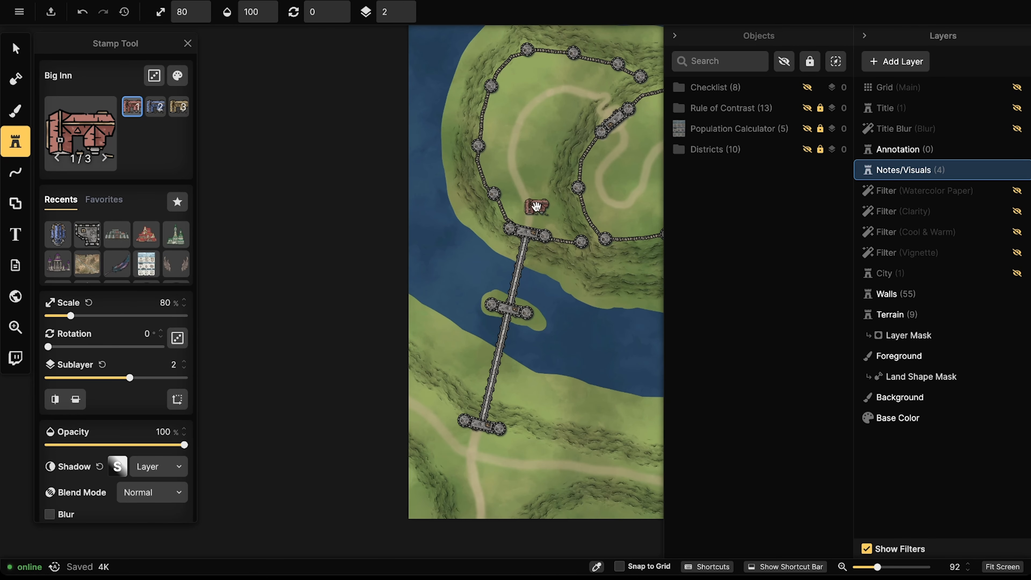
pyautogui.moveTo(536, 206); pyautogui.dragTo(425, 229)
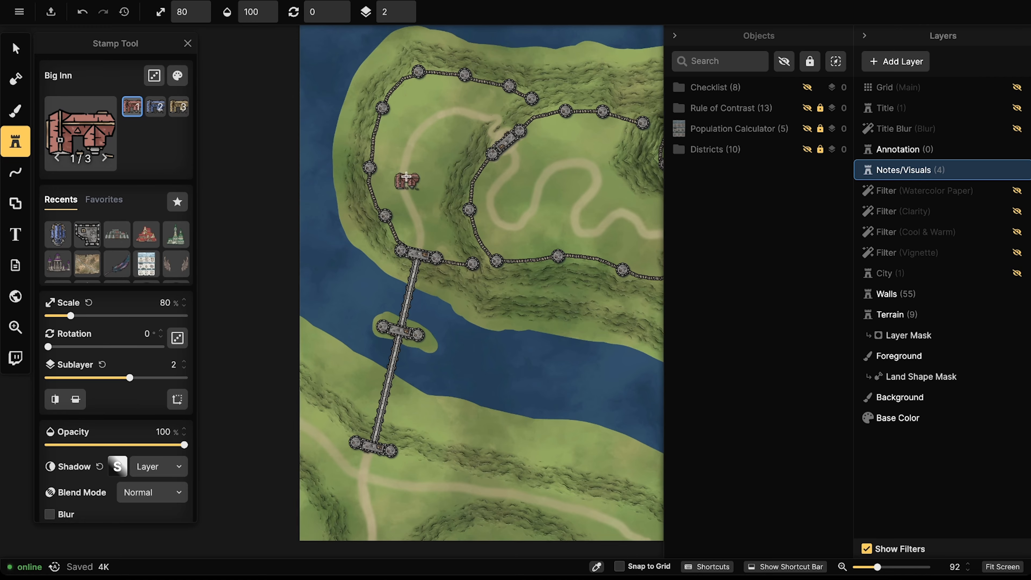
pyautogui.moveTo(557, 187); pyautogui.dragTo(348, 149)
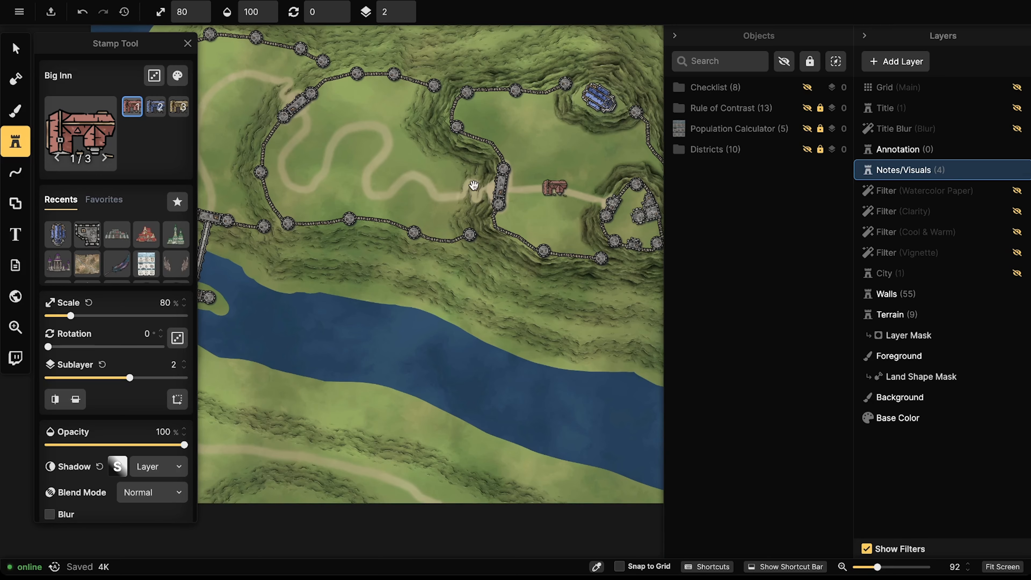
pyautogui.moveTo(370, 185); pyautogui.dragTo(578, 211)
pyautogui.scroll(3, 391, 215)
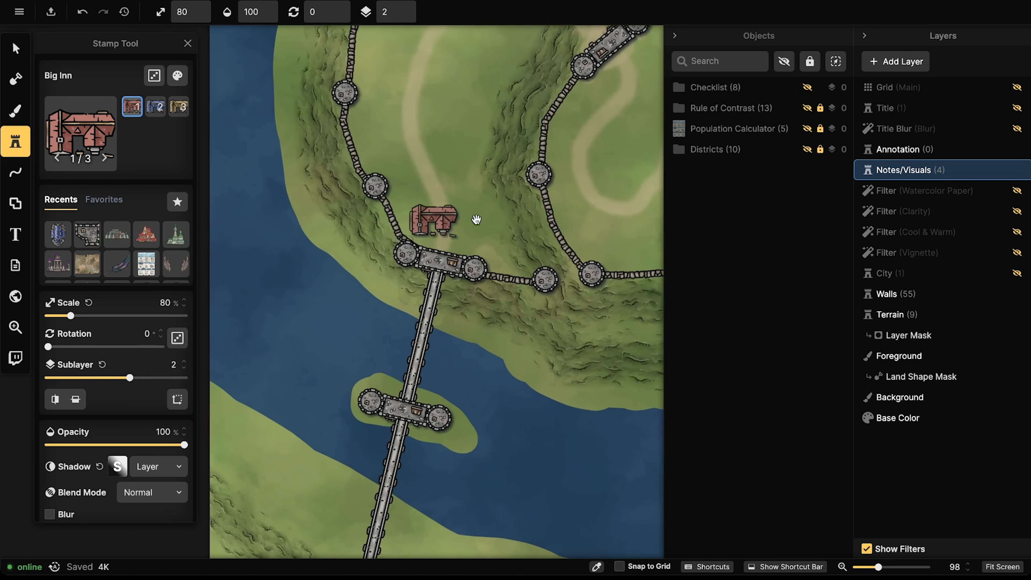
pyautogui.moveTo(477, 220); pyautogui.dragTo(285, 220)
pyautogui.scroll(-3, 289, 218)
pyautogui.moveTo(506, 212); pyautogui.dragTo(425, 224)
pyautogui.click(420, 230)
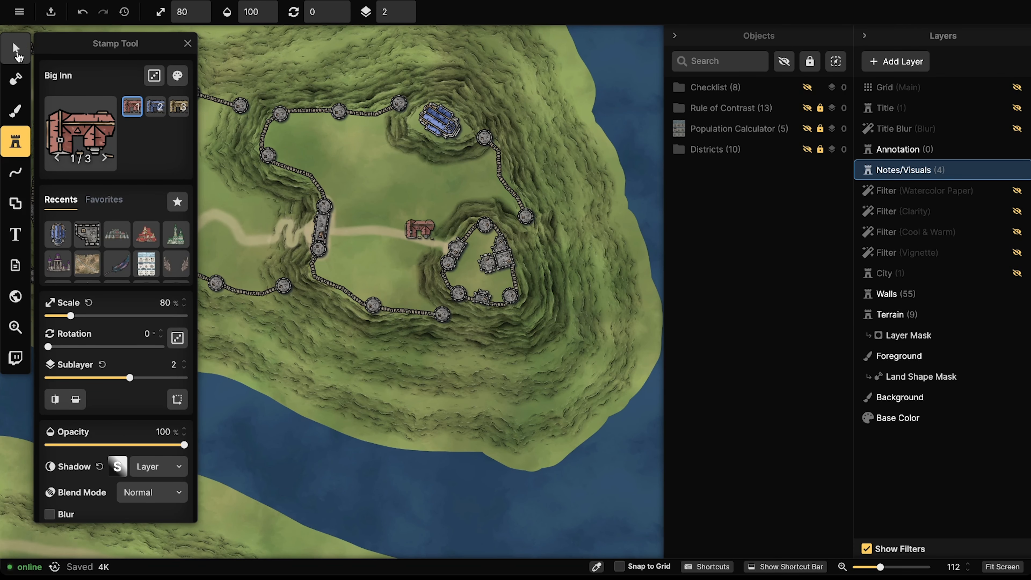
# Step: Make the Walls layer active and place a 90° Big Inn beside the western bridge
pyautogui.click(16, 51)
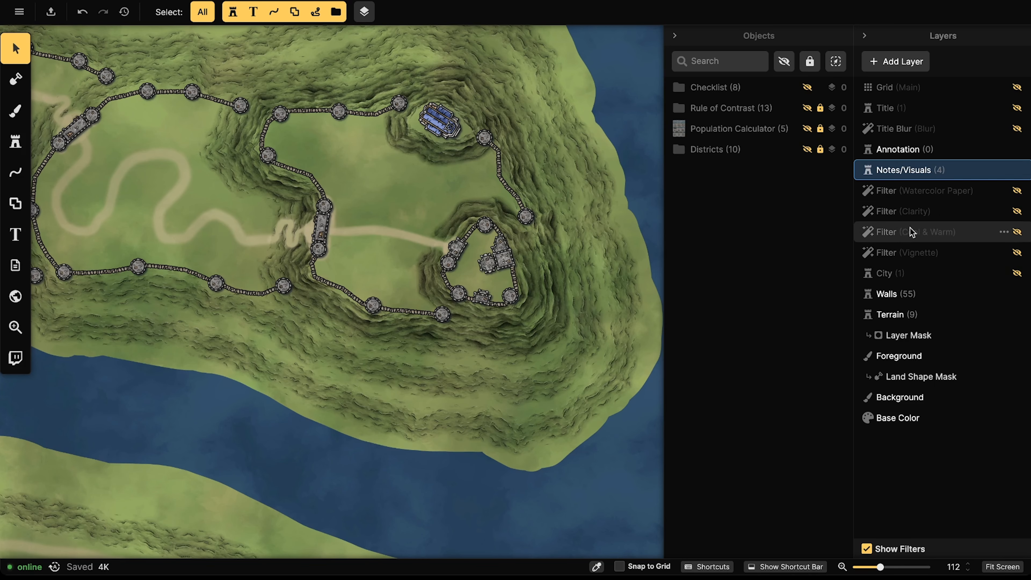
pyautogui.click(889, 293)
pyautogui.click(15, 141)
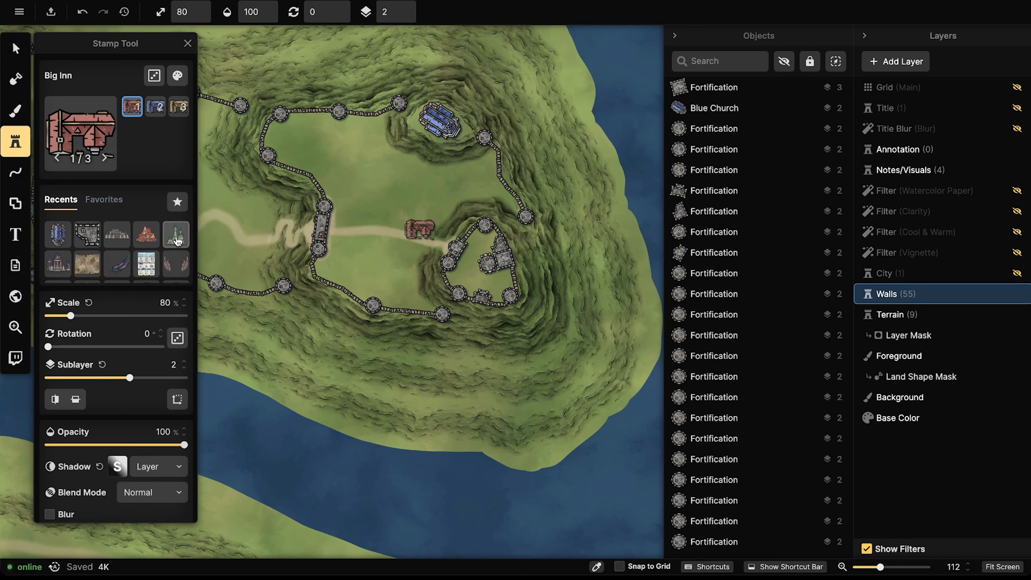
pyautogui.moveTo(248, 251); pyautogui.dragTo(636, 284)
pyautogui.scroll(-6, 367, 279)
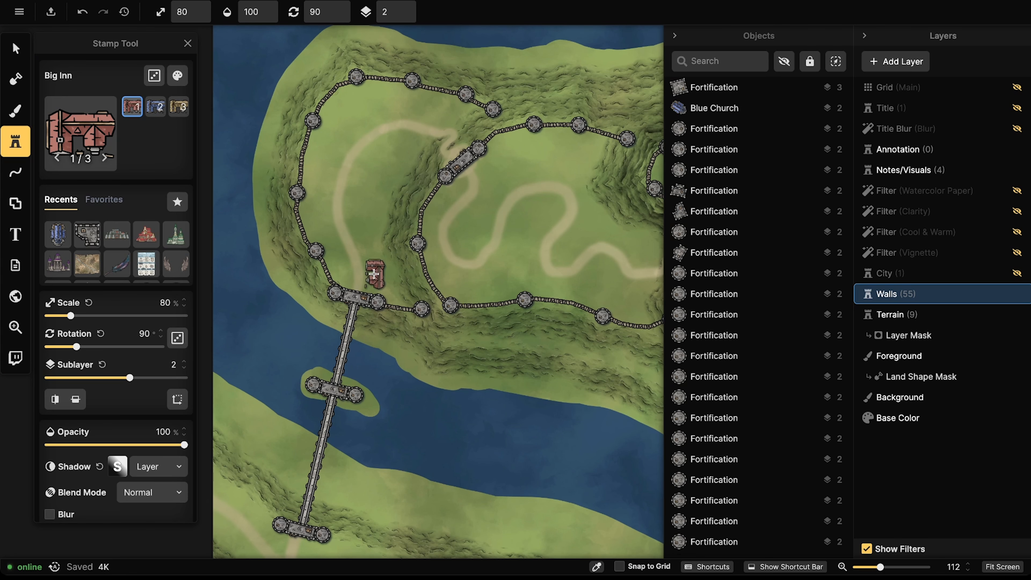
pyautogui.click(374, 274)
# Step: Delete the Big Inn just placed by the western bridge
pyautogui.press('v')
pyautogui.click(377, 272)
pyautogui.scroll(-4, 371, 266)
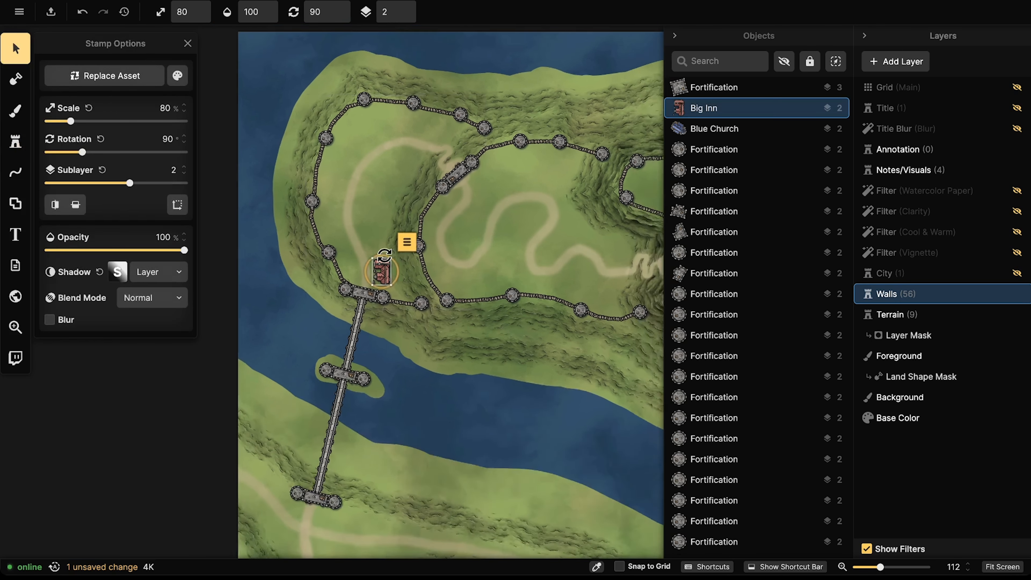
pyautogui.press('Delete')
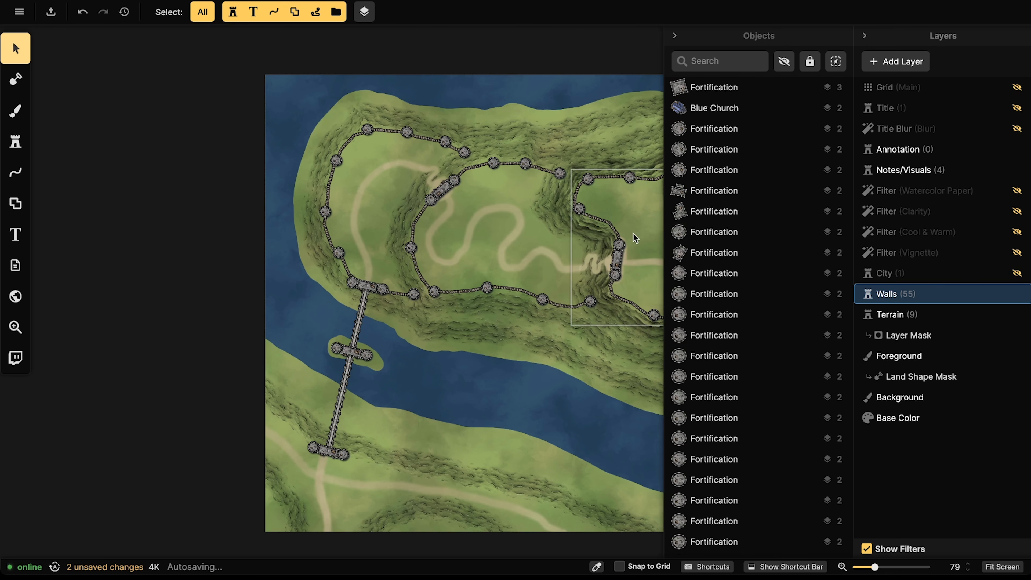
# Step: Scale the northern plateau's Blue Church to 60% and shift it slightly right
pyautogui.moveTo(633, 233); pyautogui.dragTo(409, 235)
pyautogui.click(489, 207)
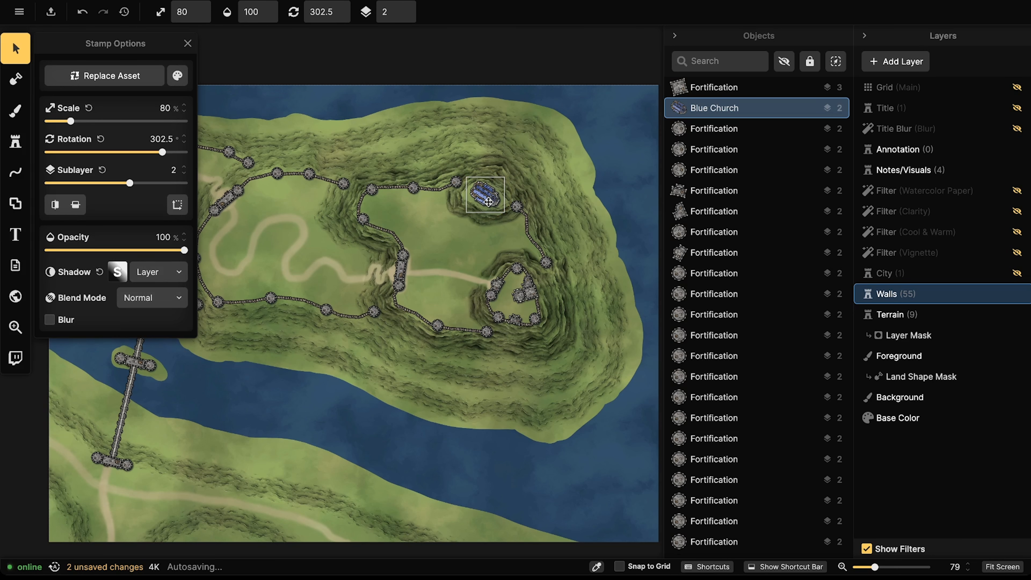
pyautogui.scroll(-4, 490, 207)
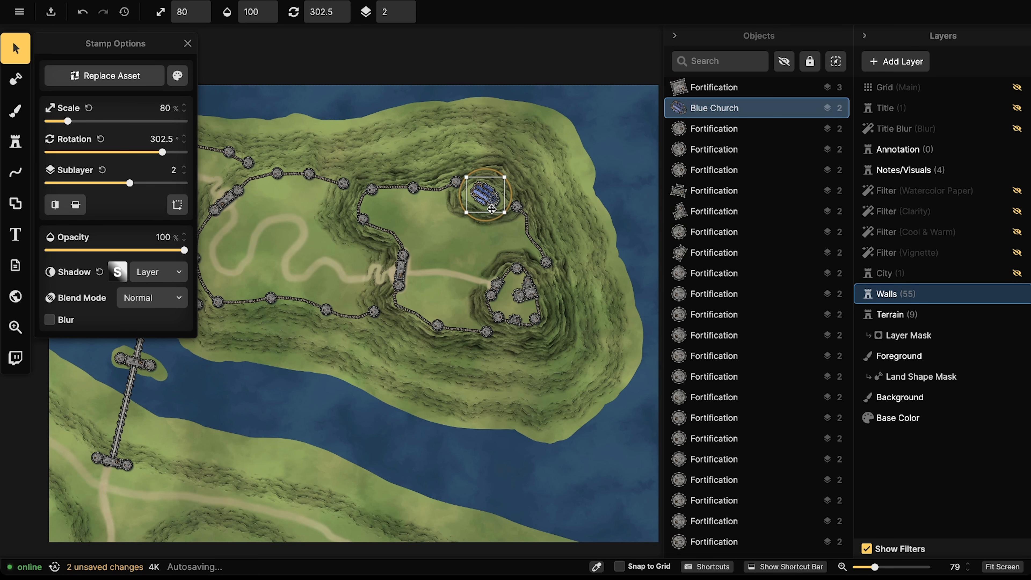
pyautogui.moveTo(490, 203); pyautogui.dragTo(488, 205)
pyautogui.scroll(5, 503, 294)
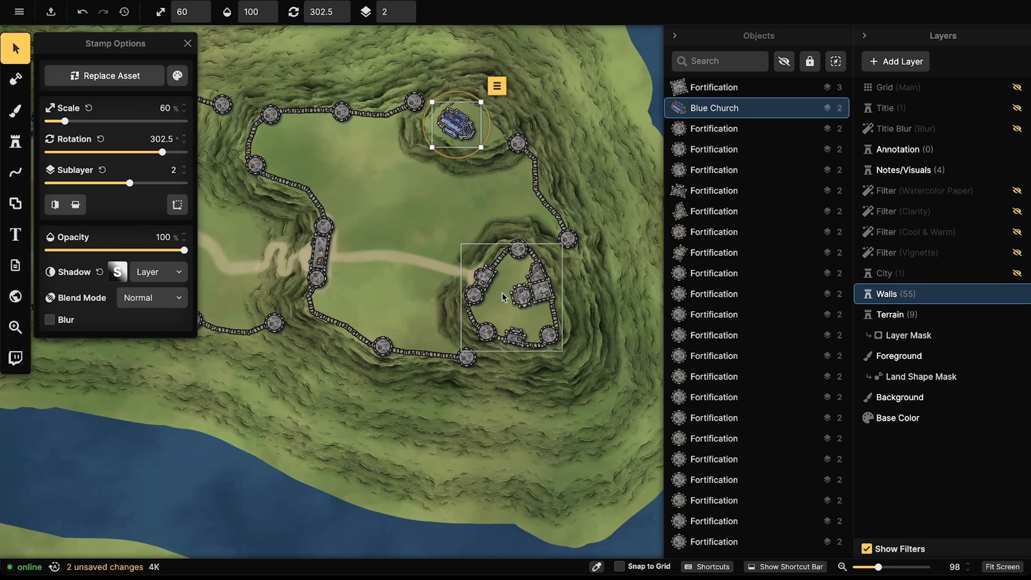
pyautogui.scroll(3, 503, 297)
pyautogui.click(479, 297)
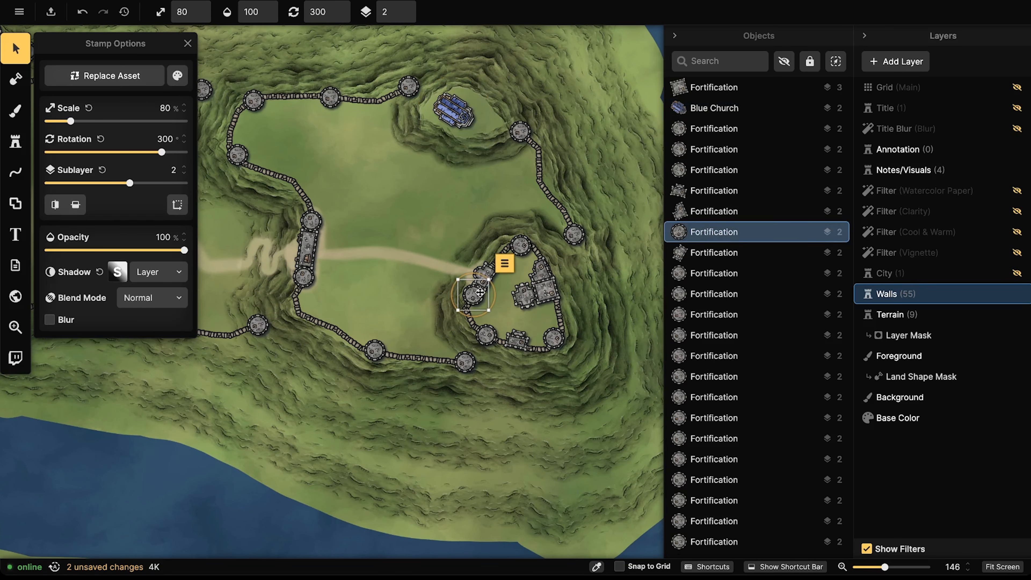
pyautogui.press('Escape')
pyautogui.moveTo(486, 287); pyautogui.dragTo(470, 309)
pyautogui.click(462, 309)
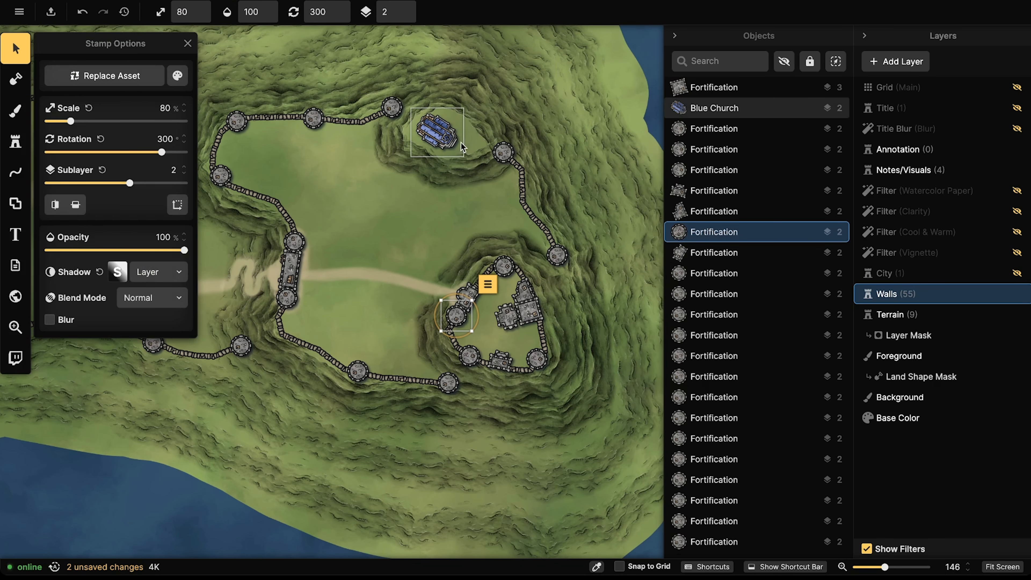
pyautogui.click(463, 147)
pyautogui.moveTo(445, 115); pyautogui.dragTo(457, 115)
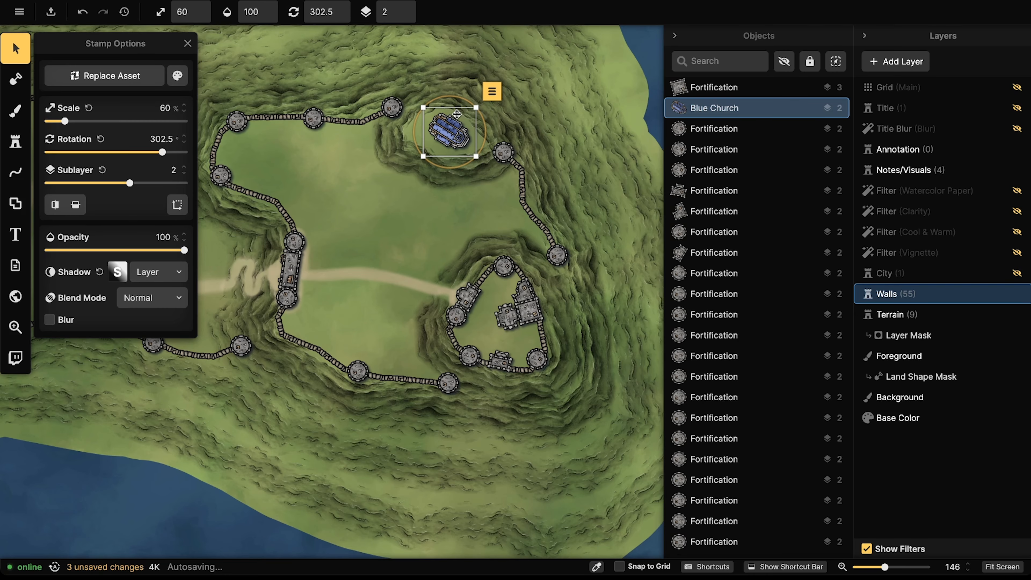
# Step: Duplicate the Blue Church, then delete the oversized copy over the fortified hill
pyautogui.hotkey('ctrl', 'c')
pyautogui.hotkey('ctrl', 'v')
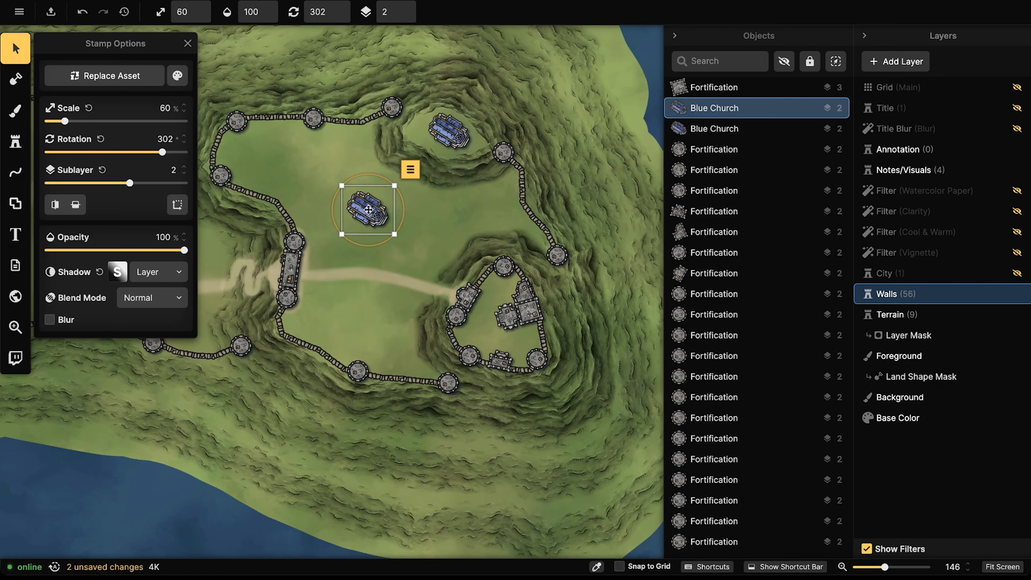
pyautogui.scroll(16, 368, 208)
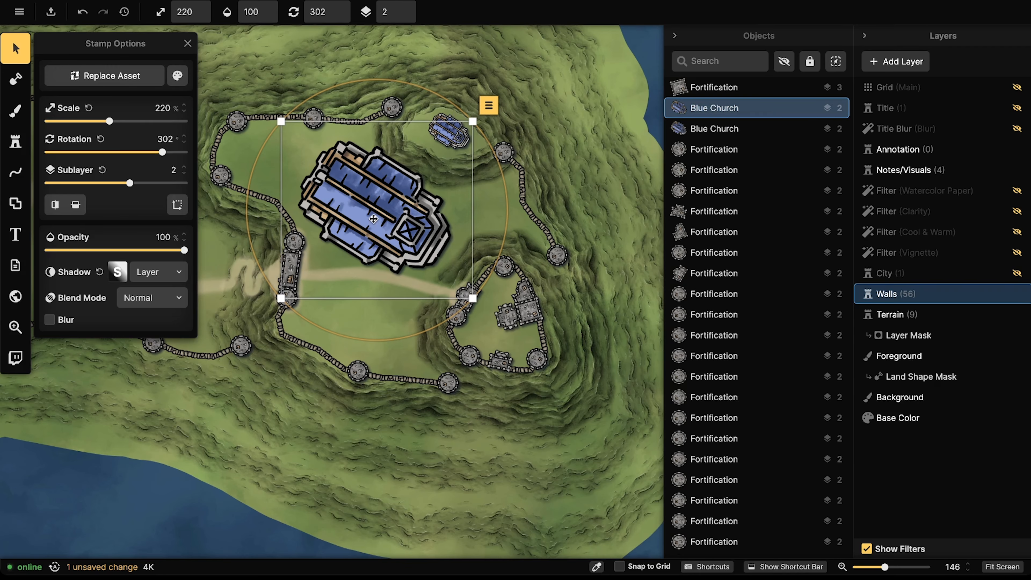
pyautogui.scroll(-10, 364, 202)
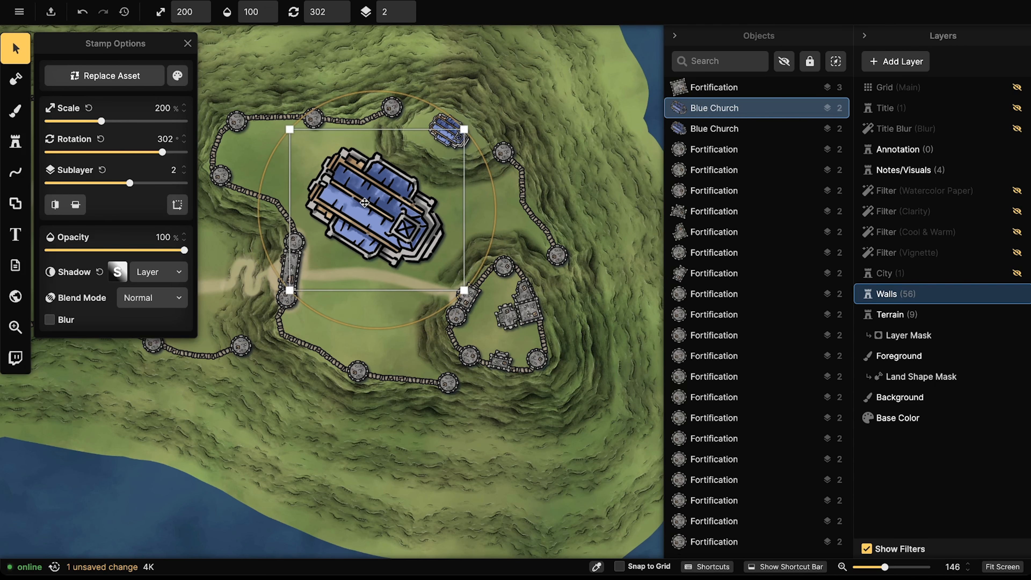
pyautogui.scroll(7, 364, 203)
pyautogui.scroll(-15, 364, 202)
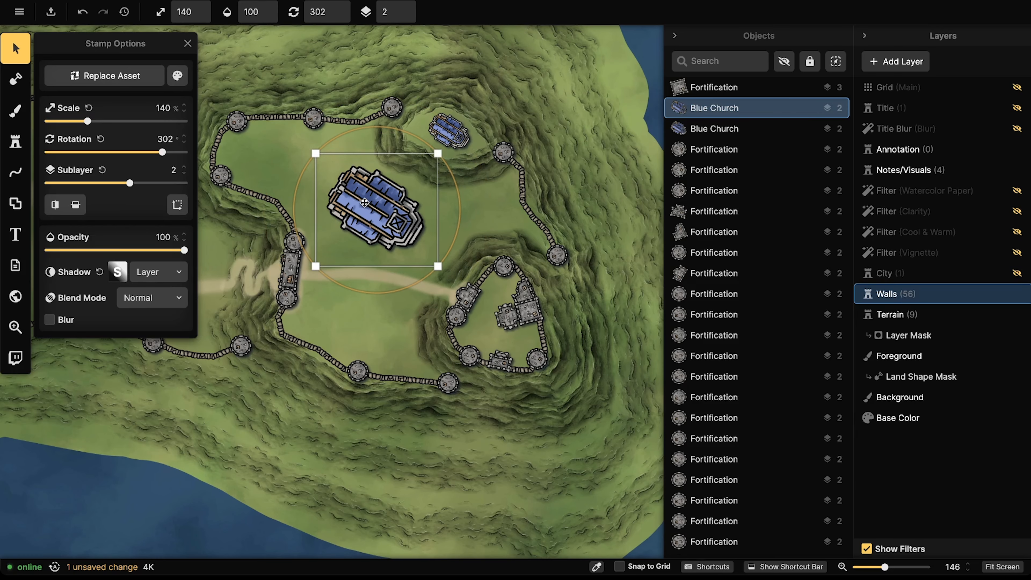
pyautogui.scroll(-3, 436, 169)
pyautogui.moveTo(425, 180); pyautogui.dragTo(418, 144)
pyautogui.scroll(1, 435, 170)
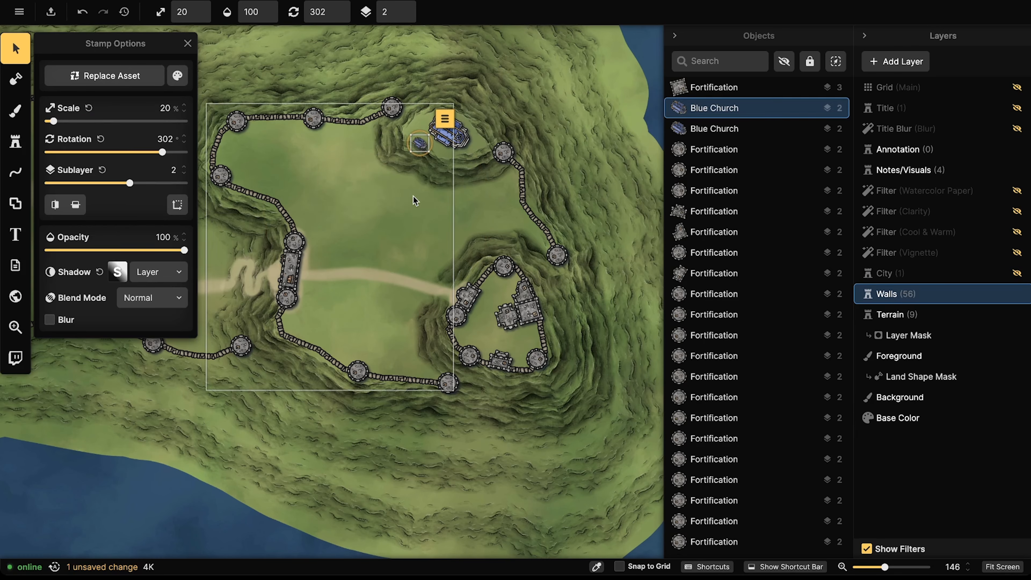
pyautogui.scroll(13, 417, 160)
pyautogui.scroll(8, 417, 160)
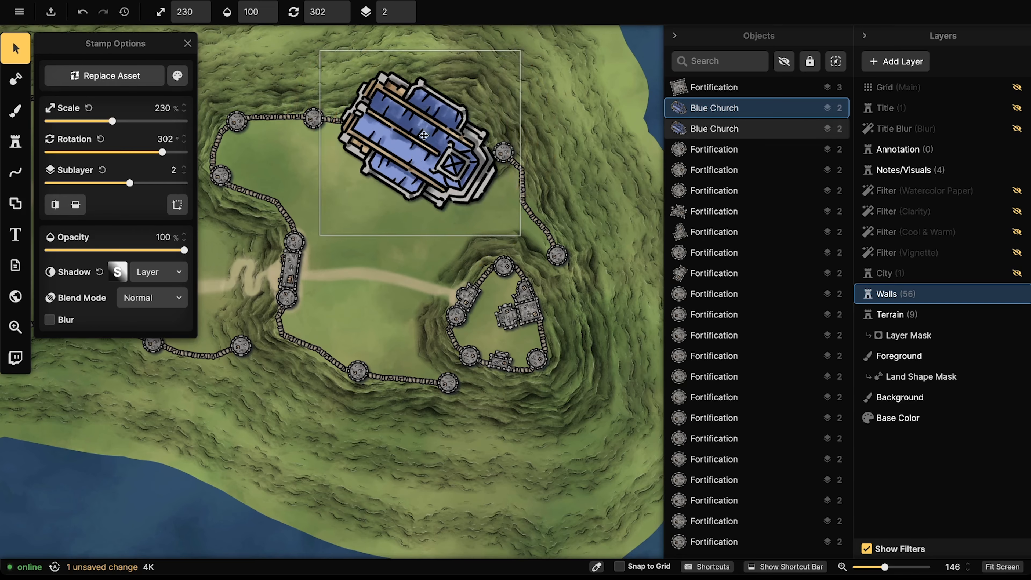
pyautogui.moveTo(417, 160); pyautogui.dragTo(364, 226)
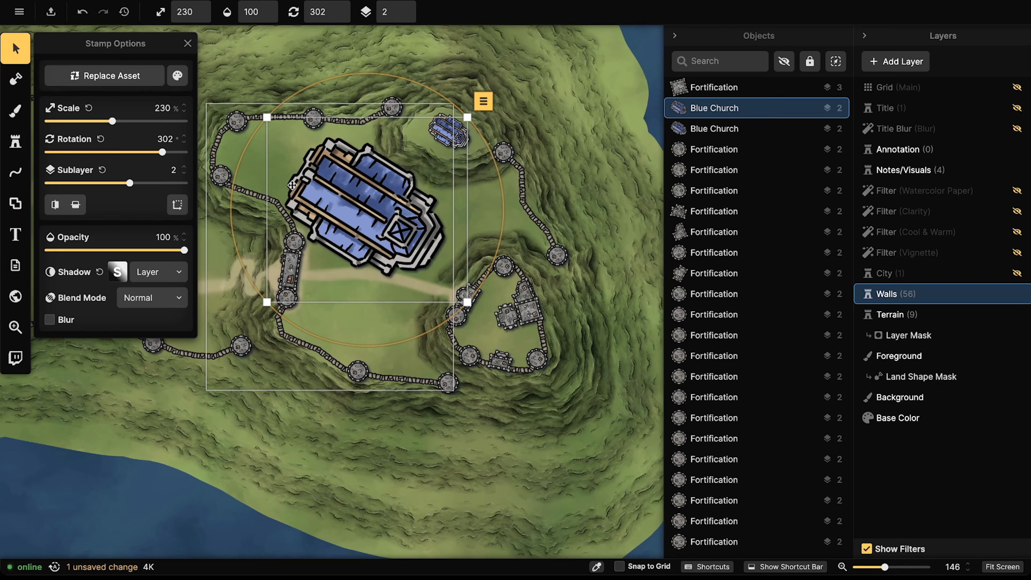
pyautogui.press('Delete')
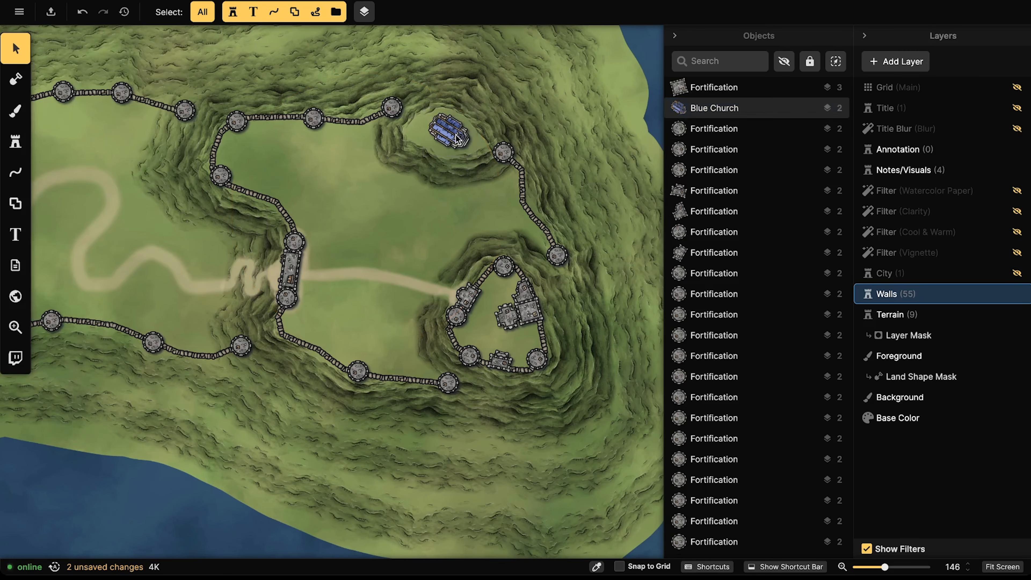
# Step: Scale the remaining small Blue Church to 50% and nudge it onto the northern knoll
pyautogui.click(455, 136)
pyautogui.scroll(-2, 455, 135)
pyautogui.moveTo(454, 137); pyautogui.dragTo(448, 136)
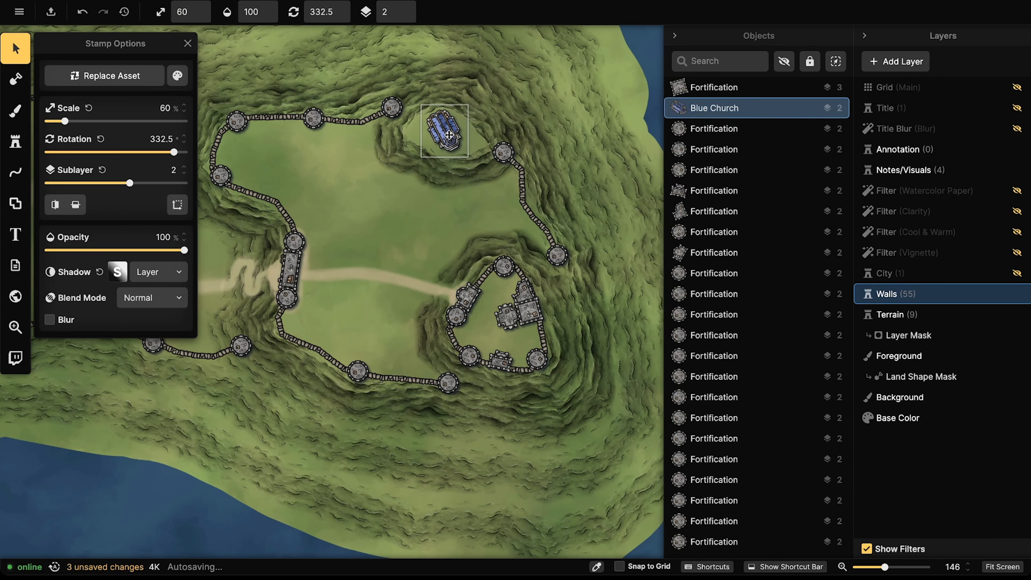
pyautogui.scroll(-1, 448, 137)
pyautogui.scroll(1, 446, 137)
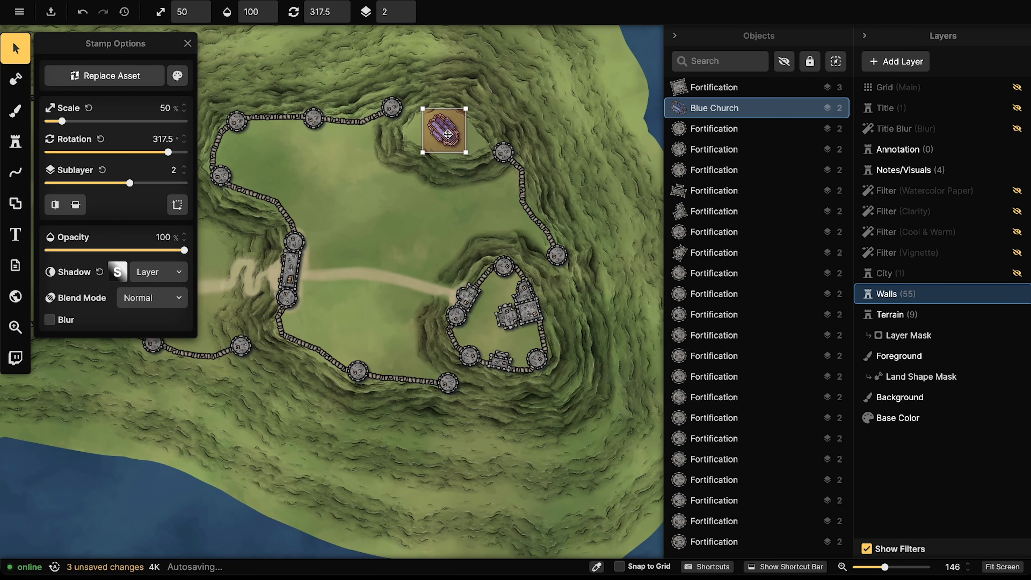
pyautogui.rightClick(440, 136)
pyautogui.click(443, 133)
pyautogui.scroll(3, 443, 134)
pyautogui.moveTo(444, 133)
pyautogui.mouseDown()
pyautogui.moveTo(432, 131)
pyautogui.moveTo(444, 126)
pyautogui.mouseUp()
pyautogui.scroll(-1, 432, 131)
pyautogui.scroll(-1, 444, 126)
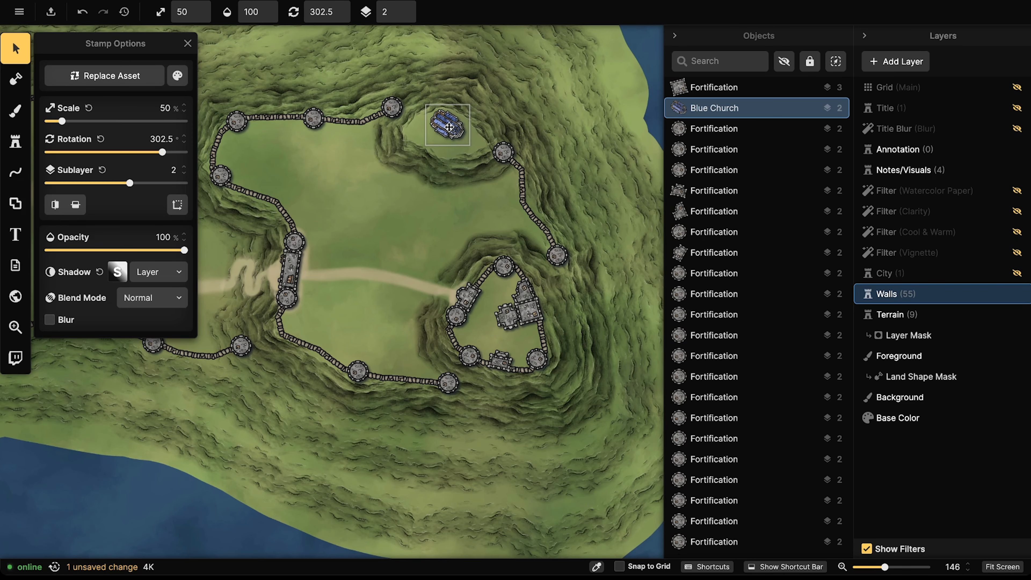
pyautogui.scroll(4, 422, 143)
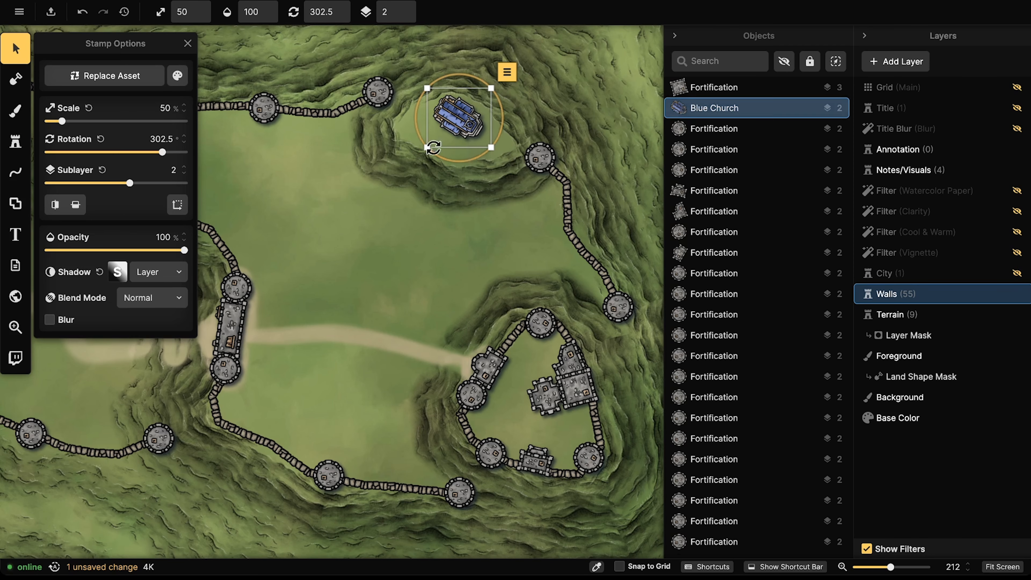
pyautogui.moveTo(429, 120); pyautogui.dragTo(431, 118)
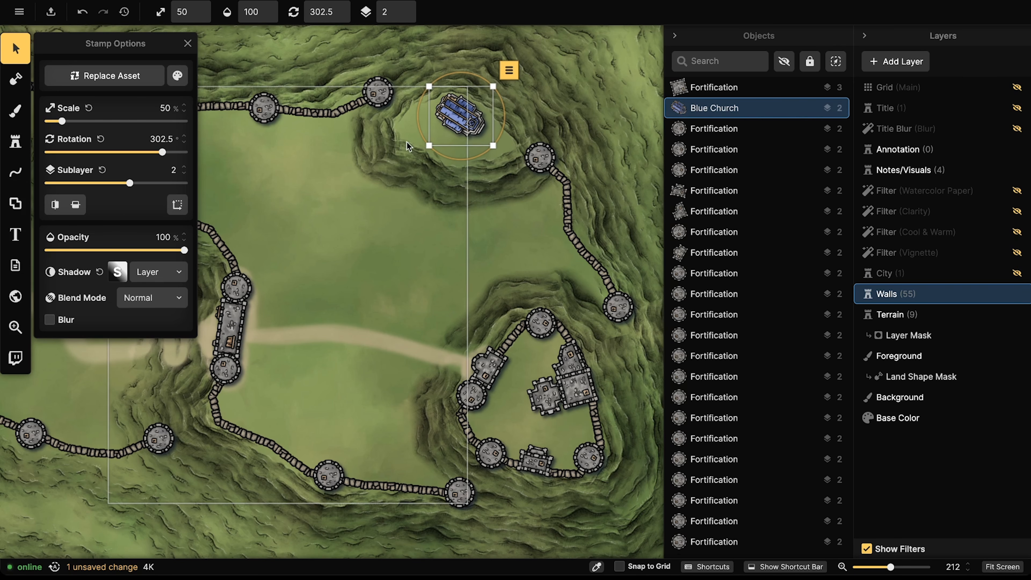
# Step: Select the eastern compound's wall and fortifications, then reselect the Blue Church
pyautogui.click(523, 385)
pyautogui.scroll(-1, 504, 371)
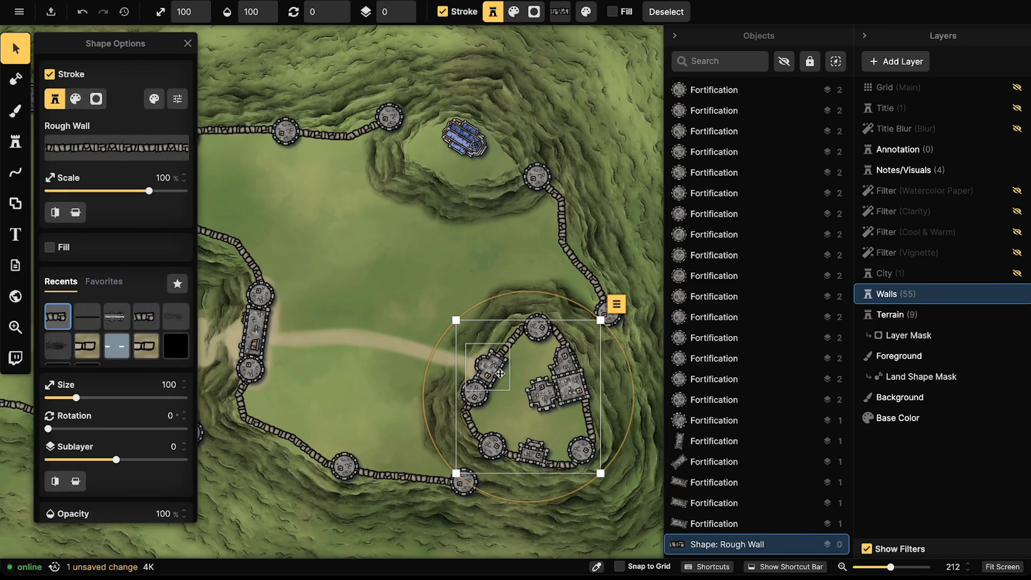
pyautogui.click(487, 370)
pyautogui.keyDown('shift'); pyautogui.click(485, 390); pyautogui.keyUp('shift')
pyautogui.keyDown('shift'); pyautogui.click(492, 446); pyautogui.keyUp('shift')
pyautogui.keyDown('shift'); pyautogui.click(533, 451); pyautogui.keyUp('shift')
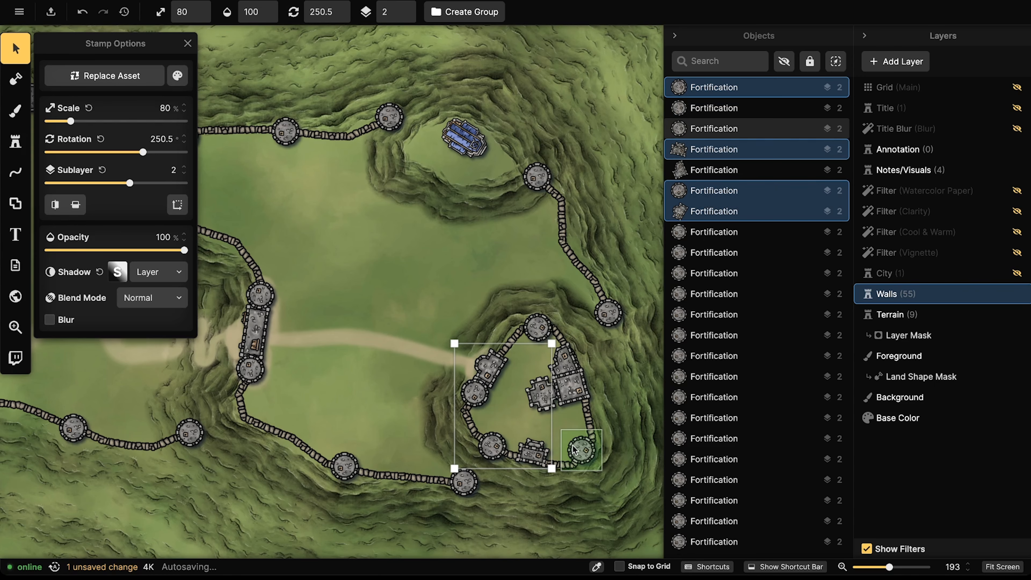
pyautogui.moveTo(458, 275); pyautogui.dragTo(540, 277)
pyautogui.click(533, 144)
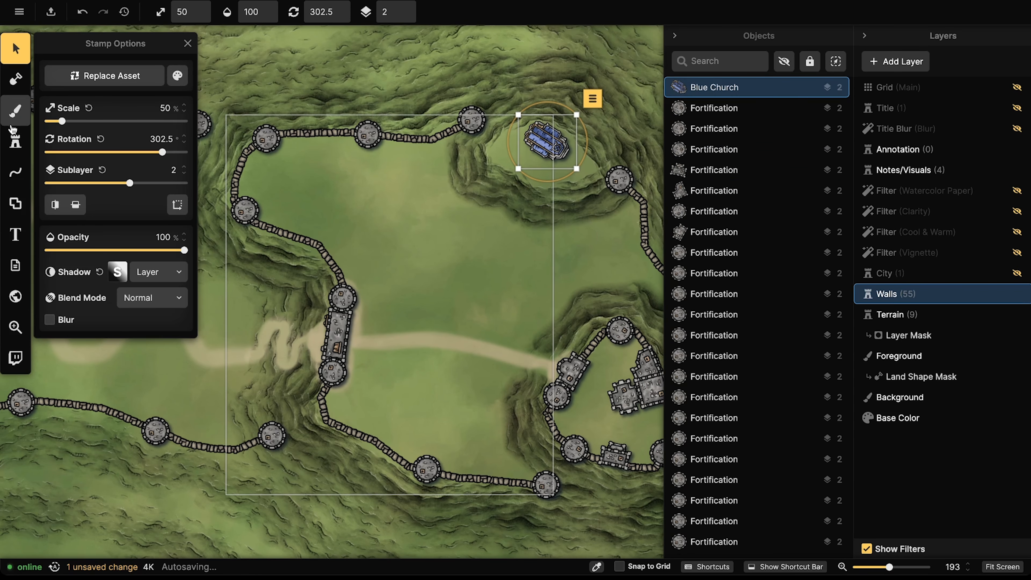
pyautogui.click(15, 141)
# Step: Choose the Big Inn stamp and place one near the top of the walled plateau
pyautogui.click(92, 236)
pyautogui.moveTo(381, 244); pyautogui.dragTo(511, 175)
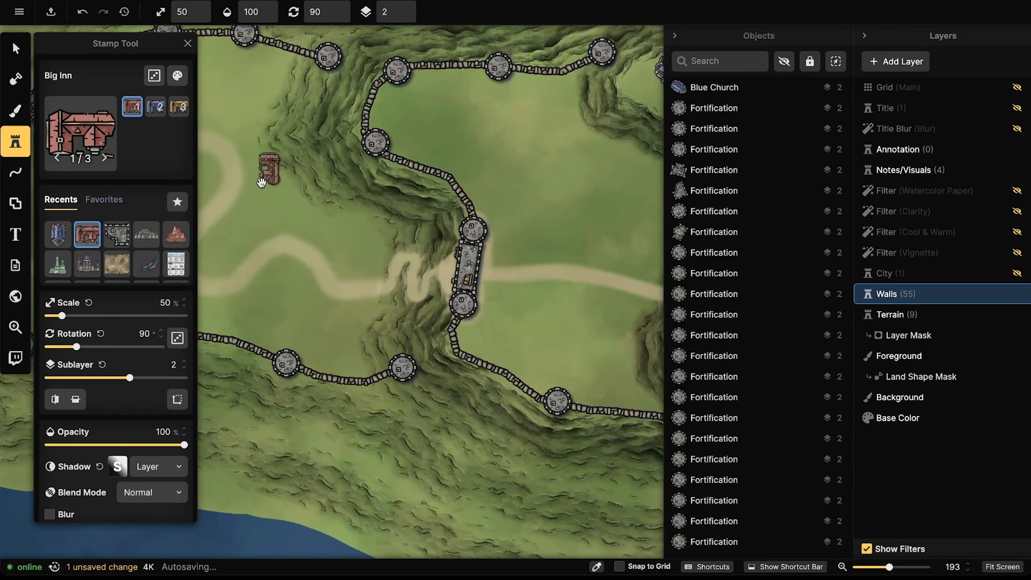
pyautogui.moveTo(269, 170); pyautogui.dragTo(543, 155)
pyautogui.scroll(5, 368, 230)
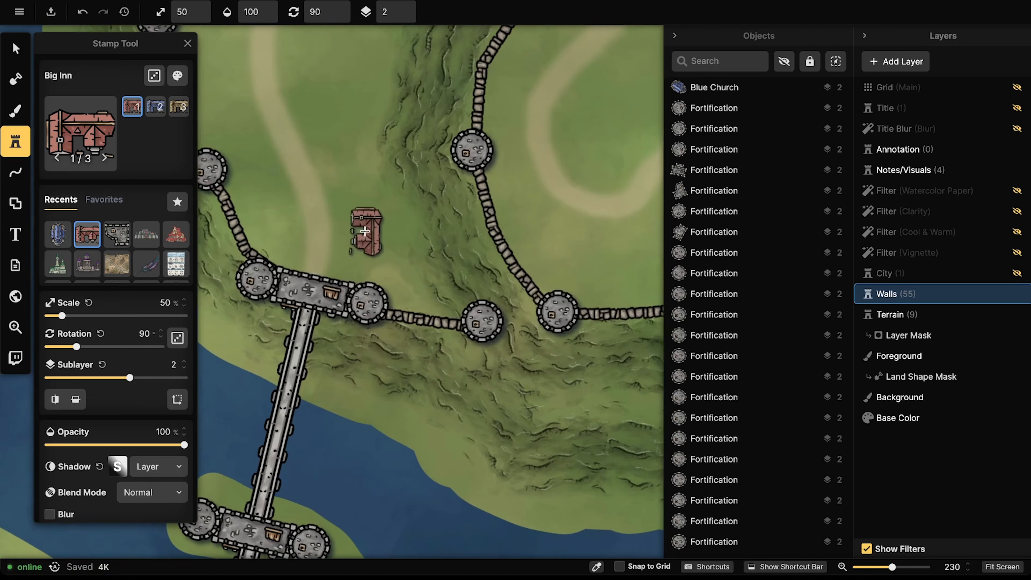
pyautogui.moveTo(354, 232); pyautogui.dragTo(444, 194)
pyautogui.moveTo(386, 279); pyautogui.dragTo(363, 352)
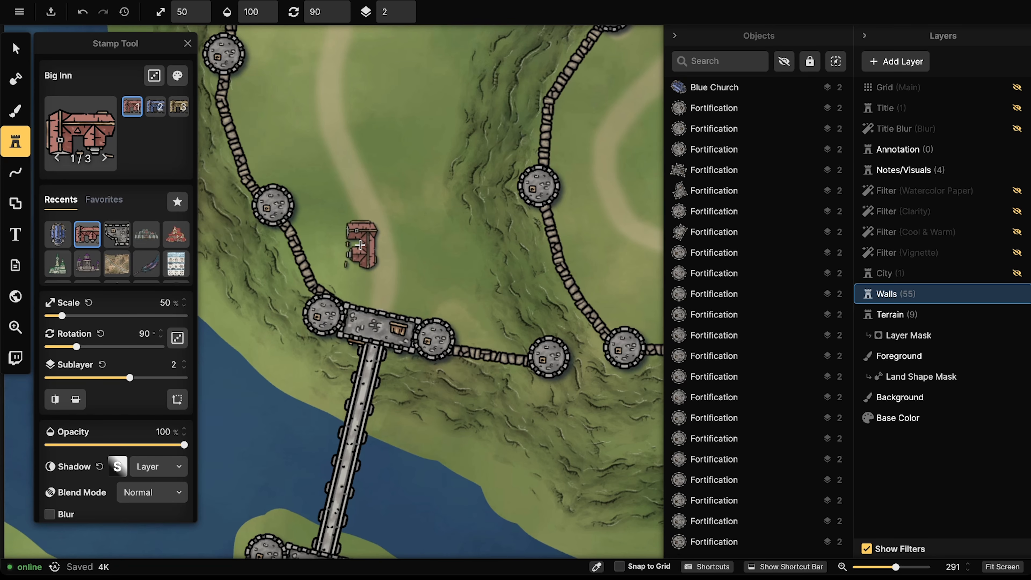
pyautogui.scroll(-3, 357, 235)
pyautogui.moveTo(361, 200); pyautogui.dragTo(317, 345)
pyautogui.moveTo(334, 154); pyautogui.dragTo(395, 156)
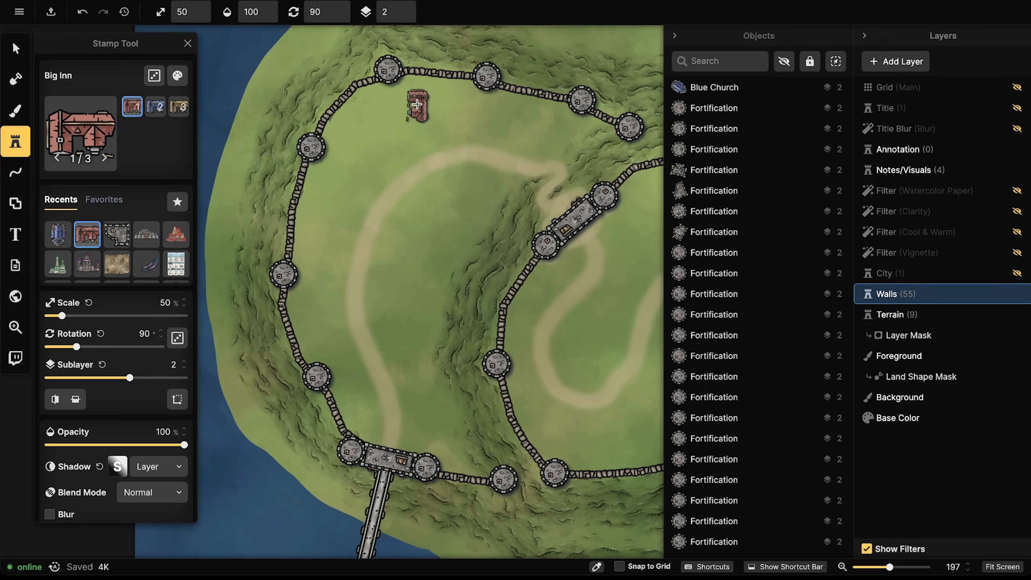
pyautogui.click(421, 100)
# Step: Move the Big Inn to the plateau's centre beside the winding dirt road
pyautogui.click(15, 48)
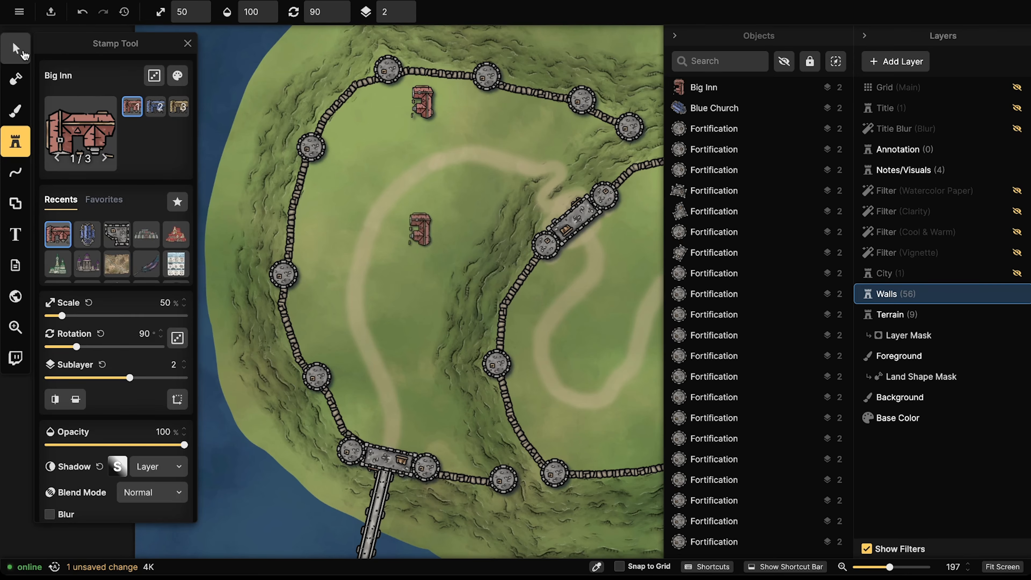
pyautogui.click(422, 101)
pyautogui.moveTo(428, 97); pyautogui.dragTo(450, 406)
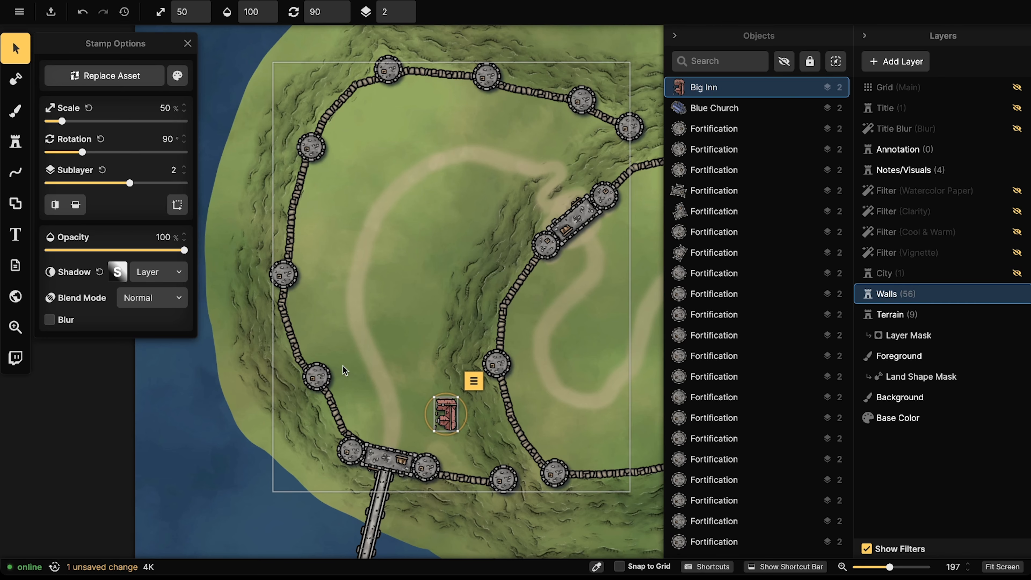
pyautogui.moveTo(443, 405); pyautogui.dragTo(443, 406)
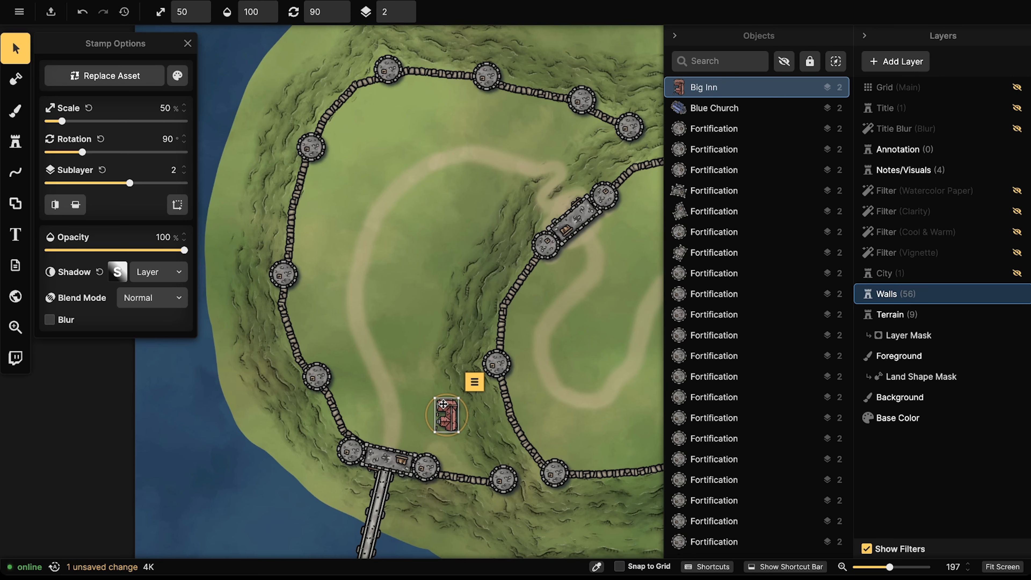
pyautogui.moveTo(443, 406); pyautogui.dragTo(411, 220)
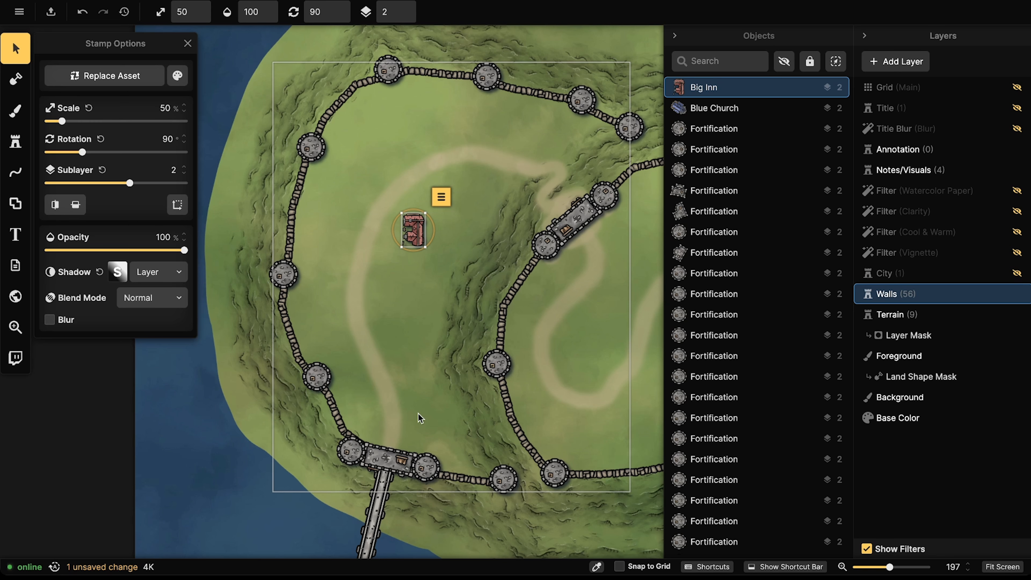
pyautogui.click(277, 314)
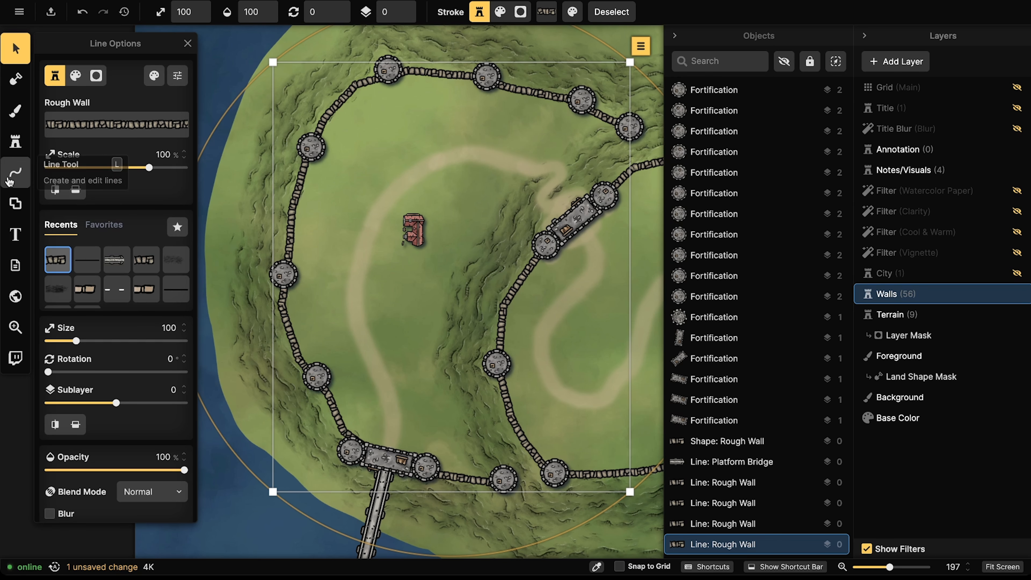
# Step: Draw a point-by-point rough wall across the plateau from the eastern to the western tower
pyautogui.click(15, 173)
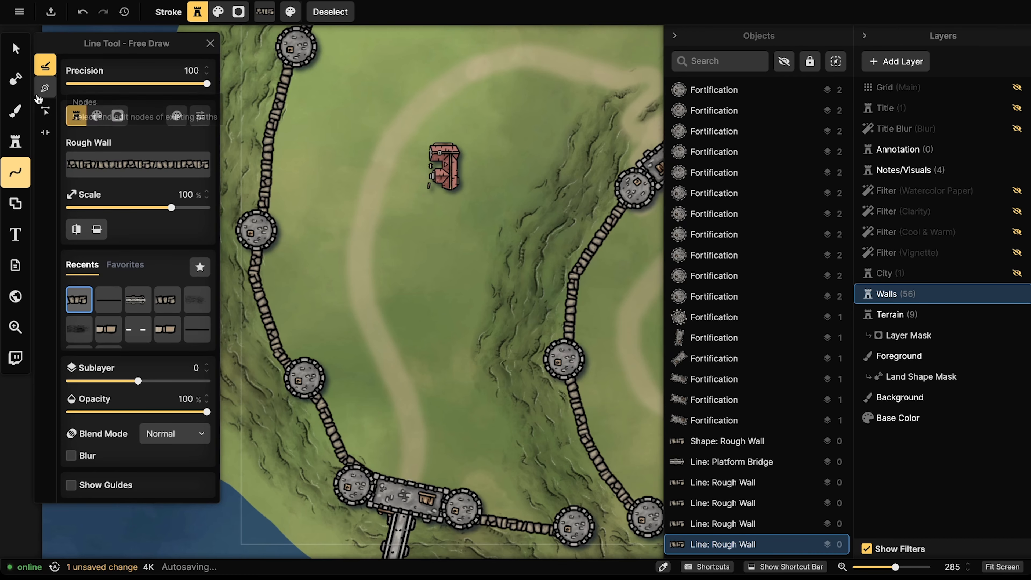
pyautogui.click(45, 88)
pyautogui.scroll(2, 327, 324)
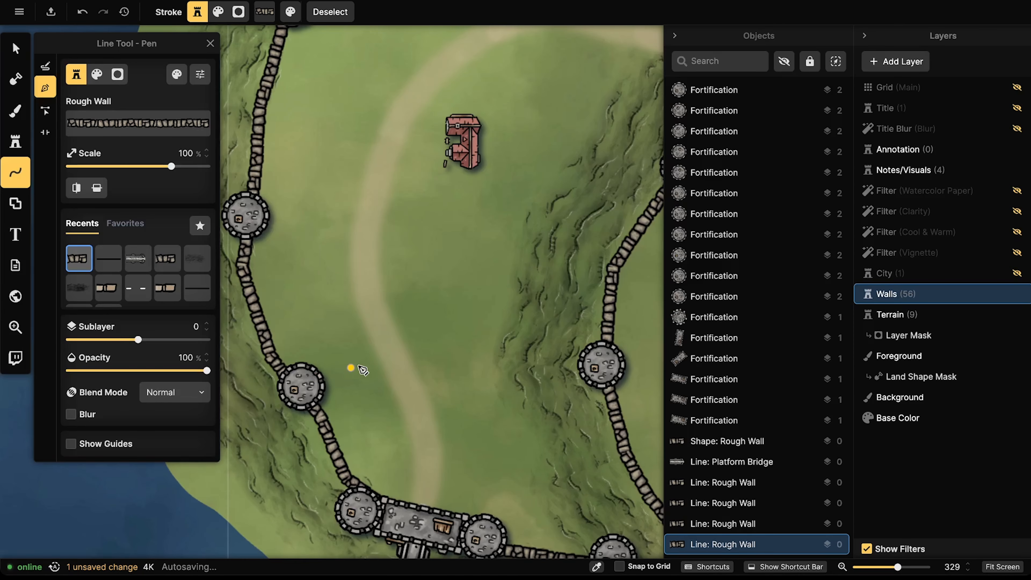
pyautogui.scroll(-2, 363, 370)
pyautogui.click(538, 364)
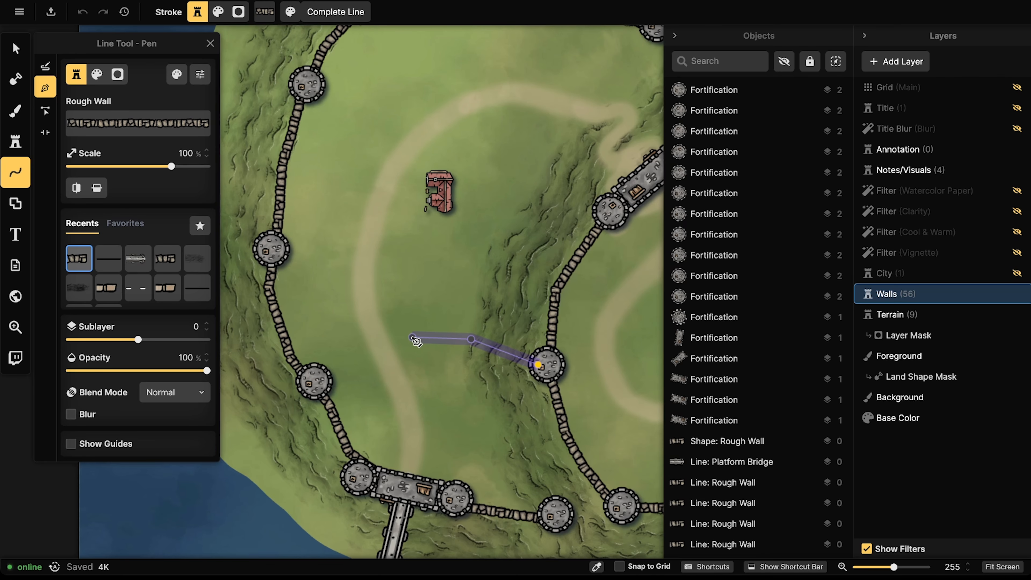
pyautogui.doubleClick(322, 381)
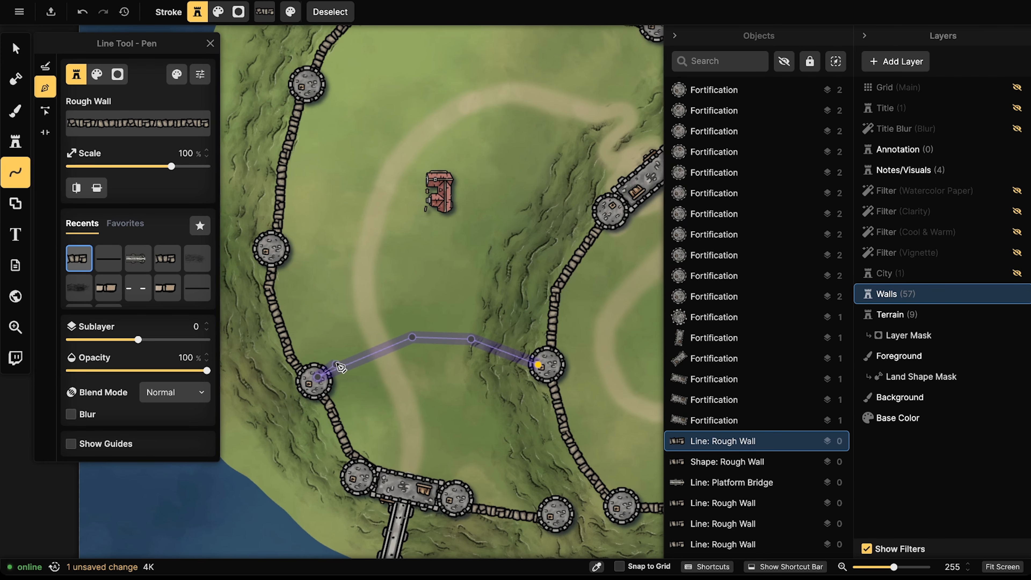
# Step: Stamp a square Fortification, variant 4 at 70%, onto the new wall
pyautogui.click(15, 48)
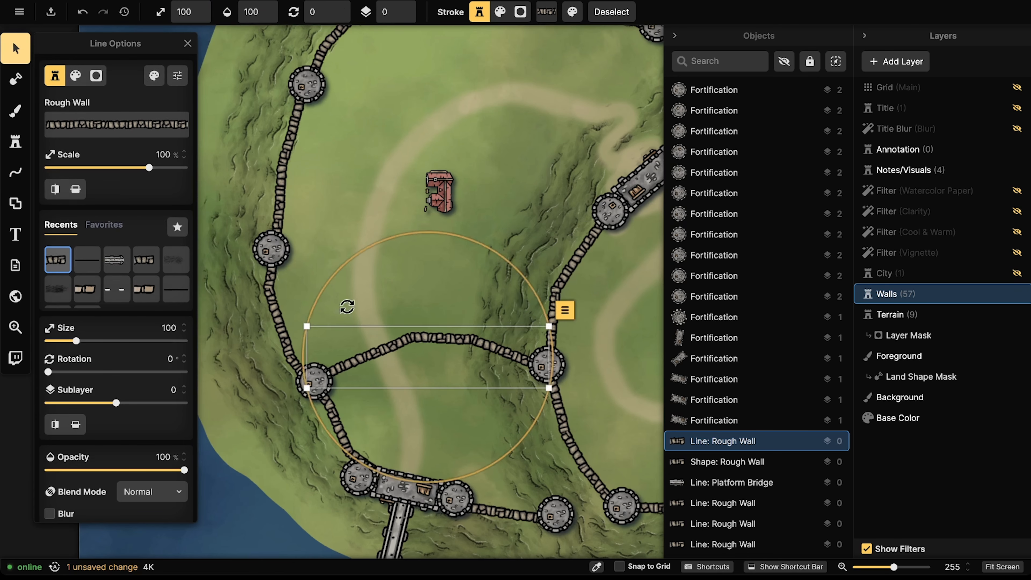
pyautogui.scroll(-1, 357, 316)
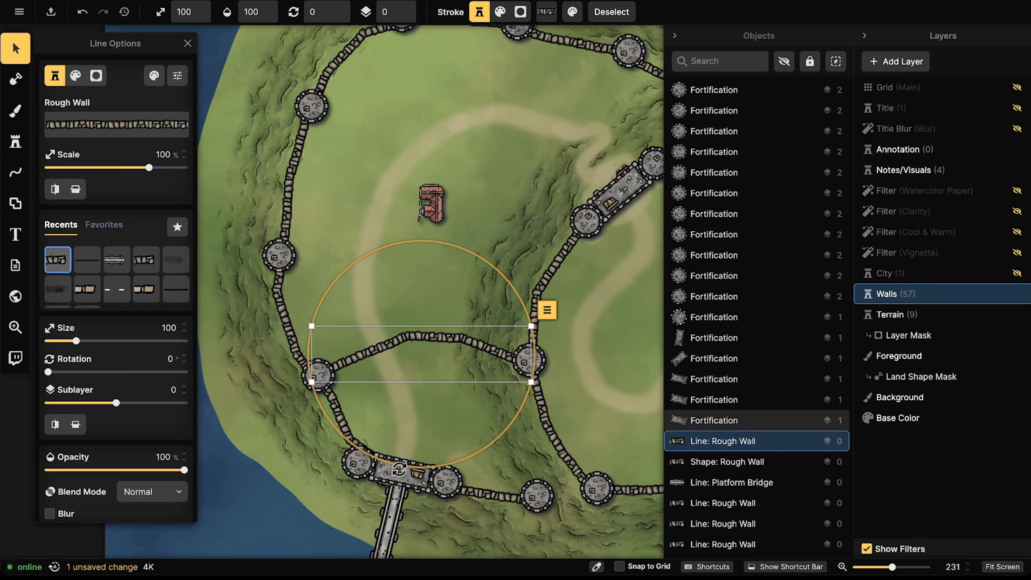
pyautogui.click(436, 203)
pyautogui.click(586, 221)
pyautogui.click(15, 141)
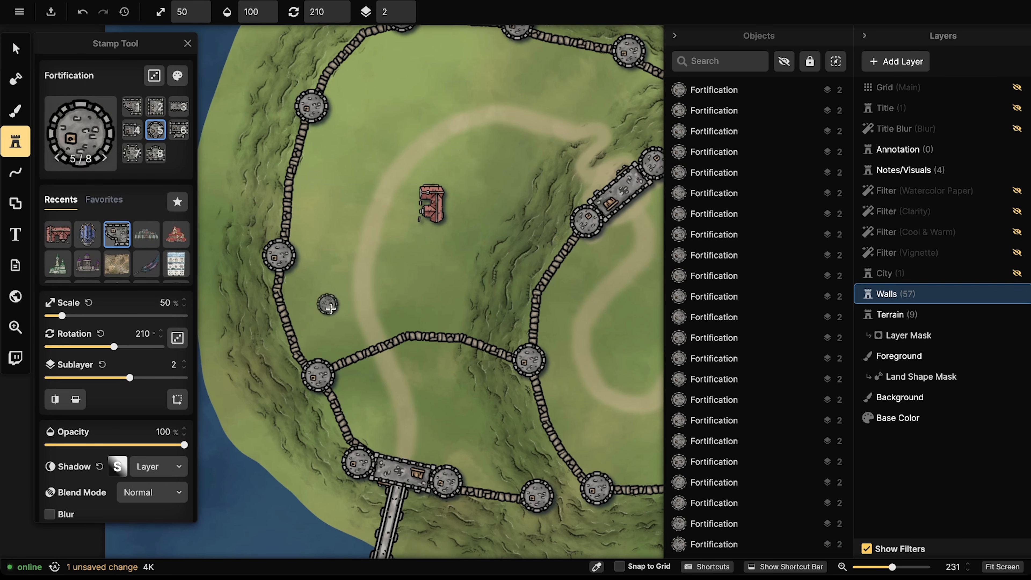
pyautogui.press(']')
pyautogui.press(']')
pyautogui.press('Left')
pyautogui.press('Left')
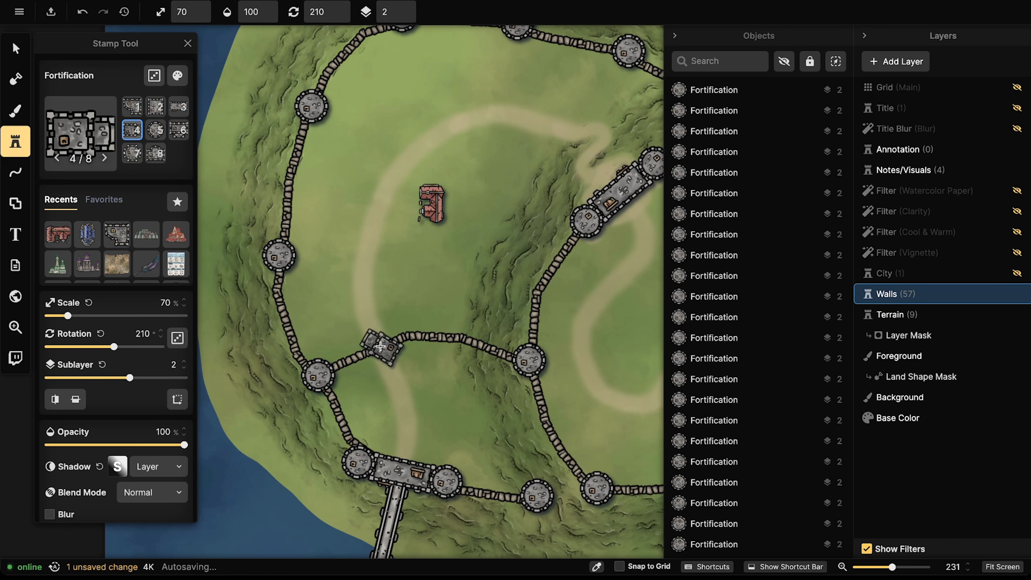
pyautogui.press('Right')
pyautogui.scroll(-5, 381, 346)
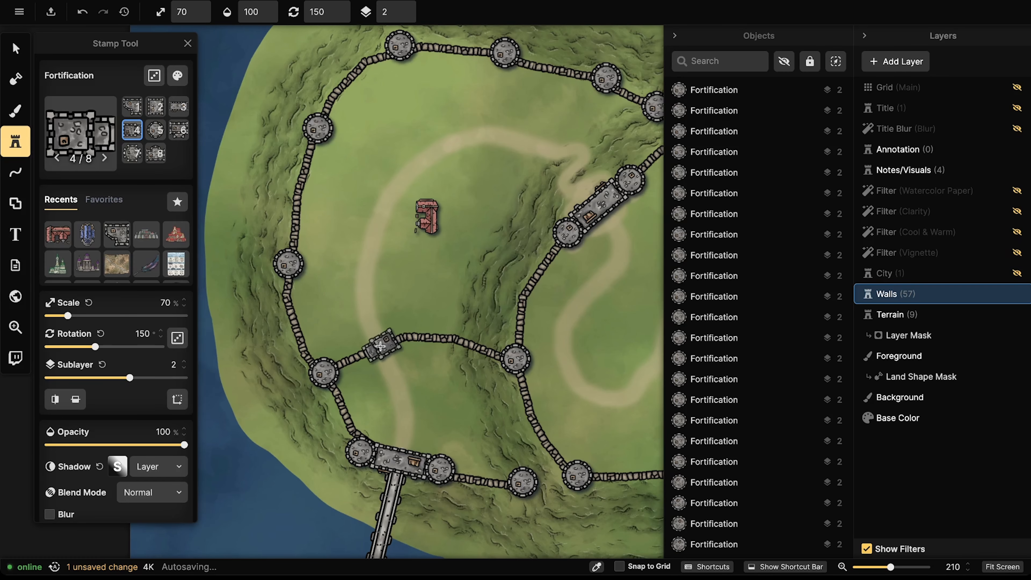
pyautogui.click(377, 346)
# Step: Rotate the fortification to follow the wall and nudge the Big Inn slightly down
pyautogui.press('v')
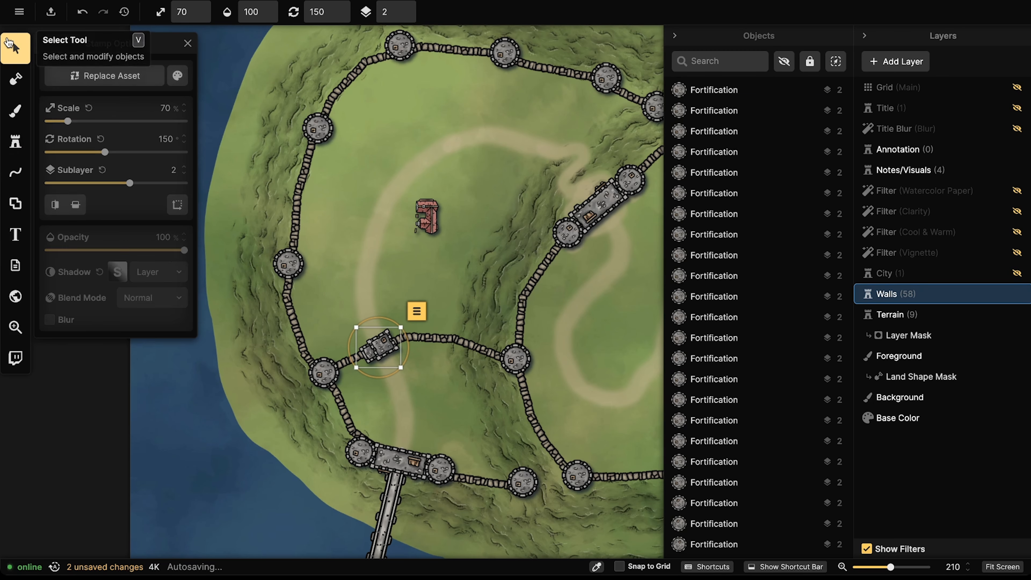
pyautogui.moveTo(383, 375); pyautogui.dragTo(374, 375)
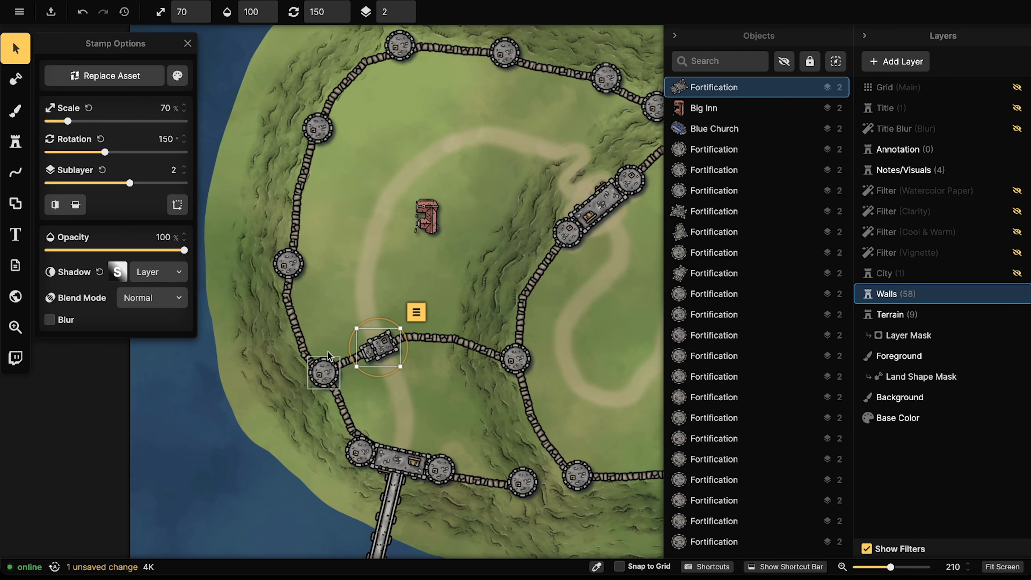
pyautogui.click(328, 351)
pyautogui.scroll(-5, 325, 337)
pyautogui.moveTo(355, 304); pyautogui.dragTo(311, 304)
pyautogui.click(362, 240)
pyautogui.moveTo(363, 239); pyautogui.dragTo(364, 177)
# Step: Clear the catalog search and pick Red Fortified Buildings at 50% scale
pyautogui.click(16, 142)
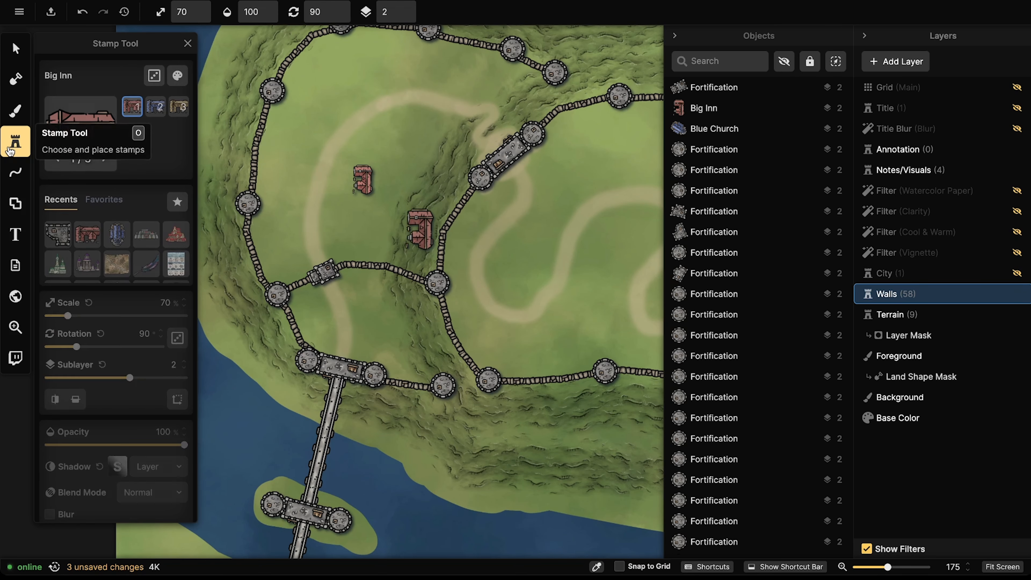
pyautogui.click(63, 119)
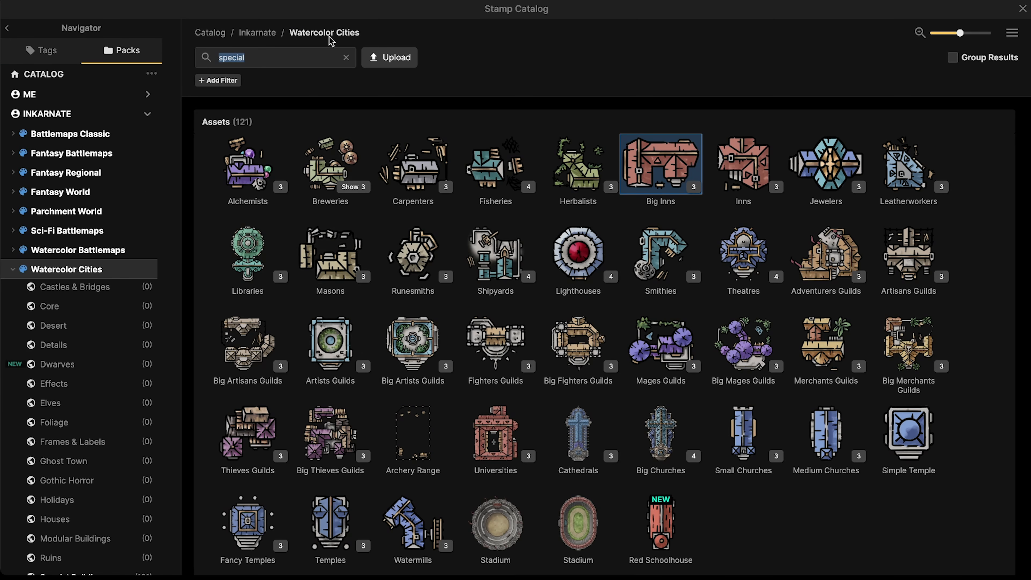
pyautogui.click(345, 55)
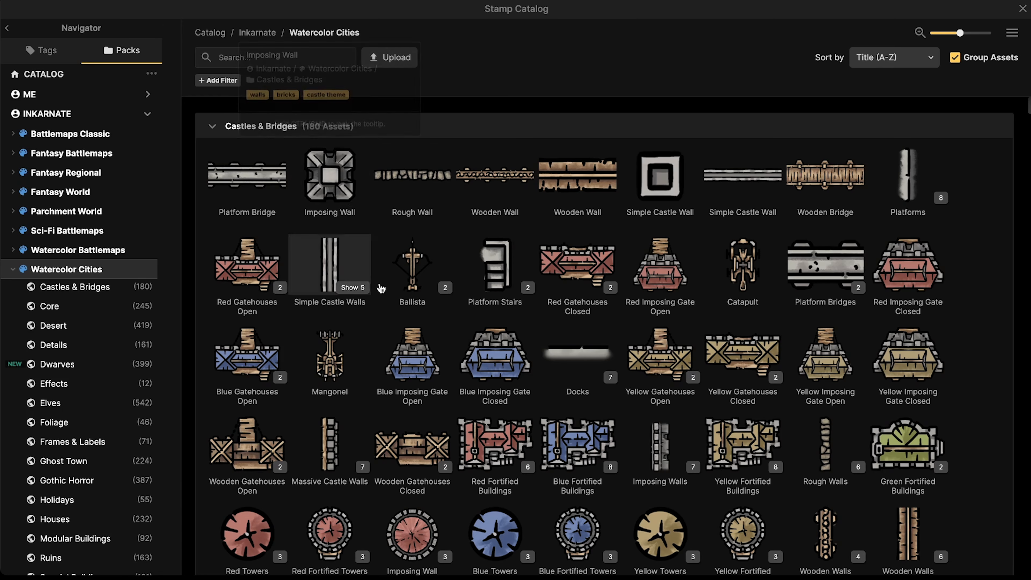
pyautogui.scroll(-2, 406, 301)
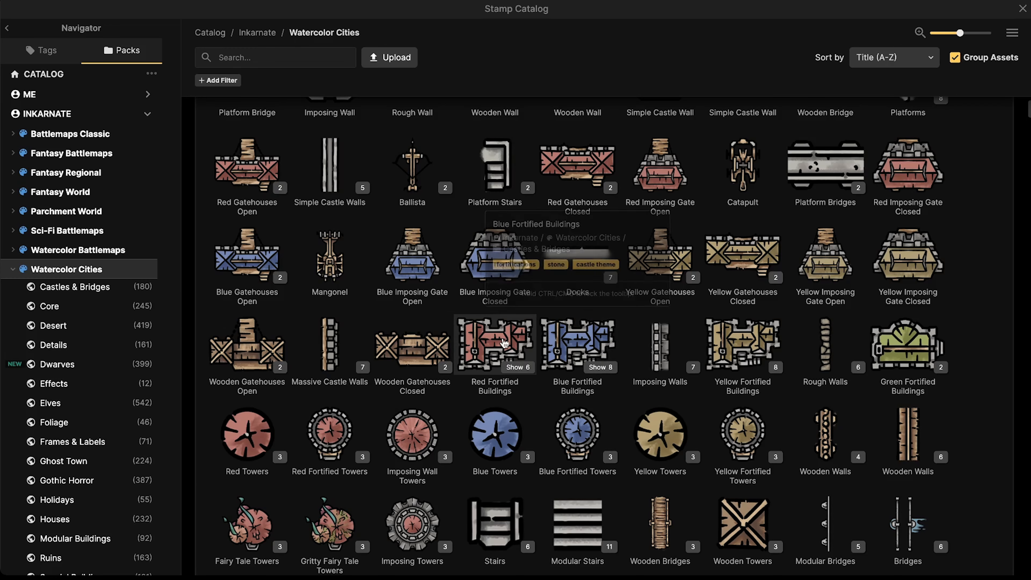
pyautogui.click(496, 345)
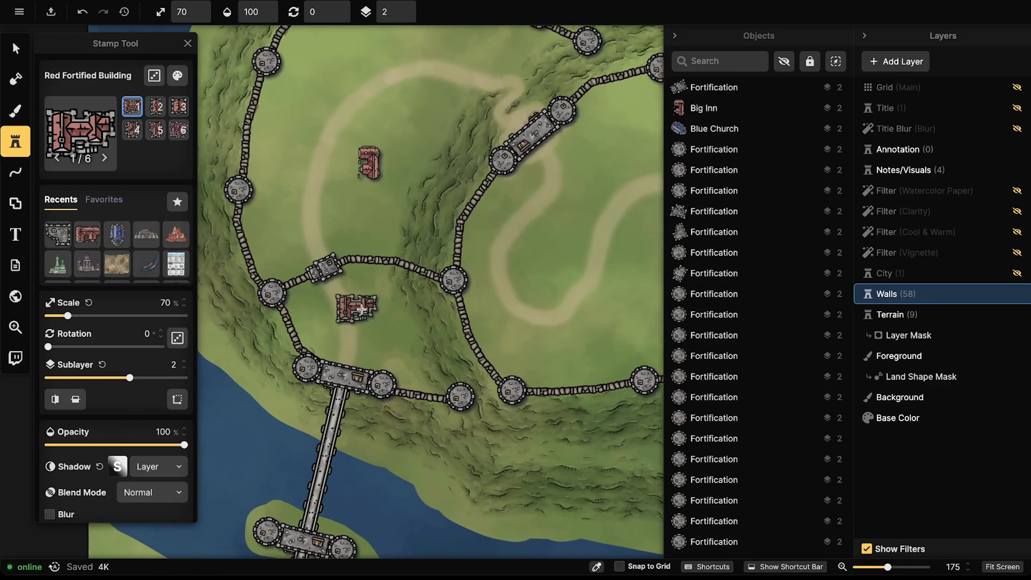
pyautogui.scroll(5, 366, 298)
pyautogui.scroll(-2, 369, 295)
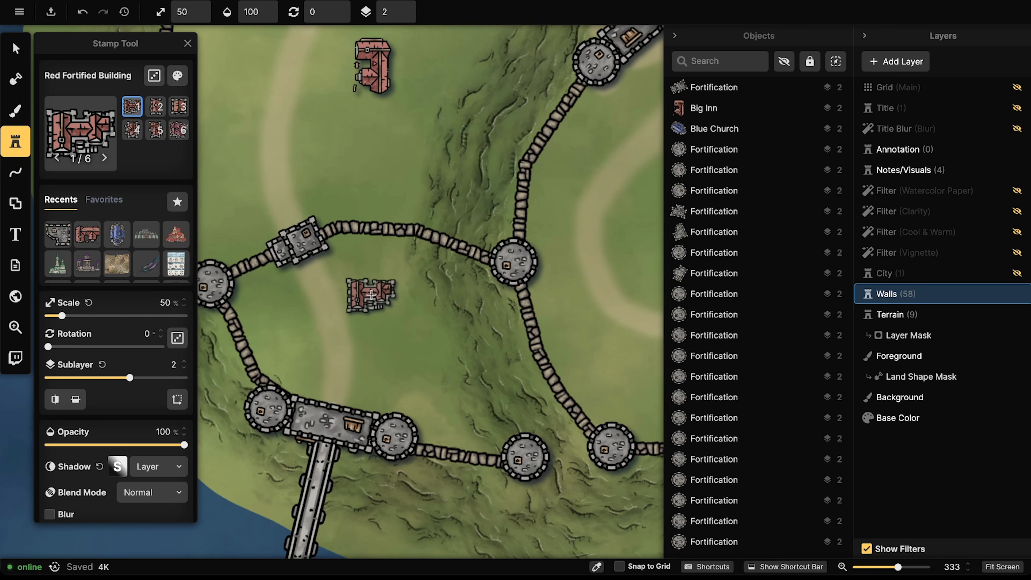
pyautogui.scroll(5, 375, 296)
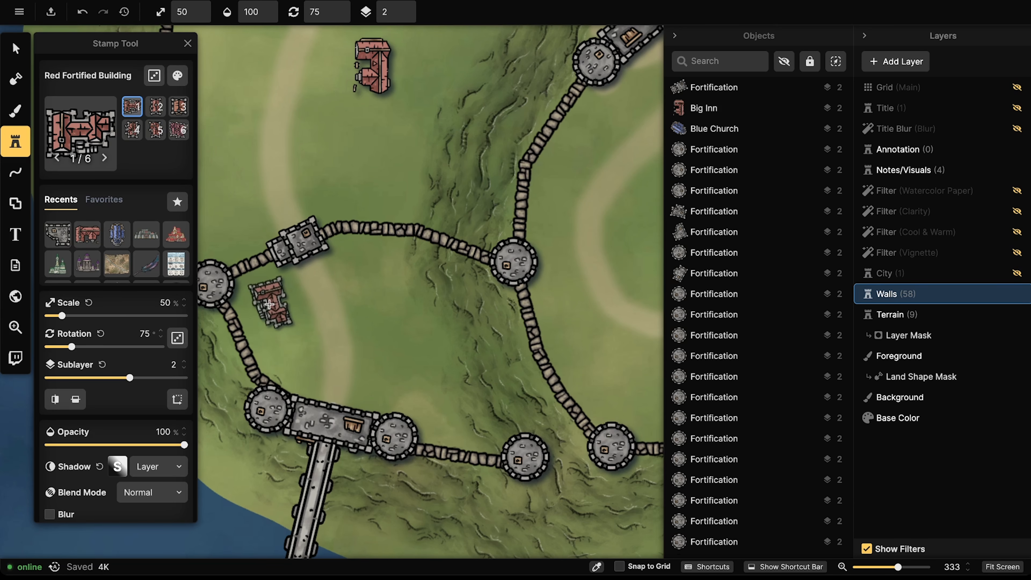
pyautogui.scroll(-12, 270, 303)
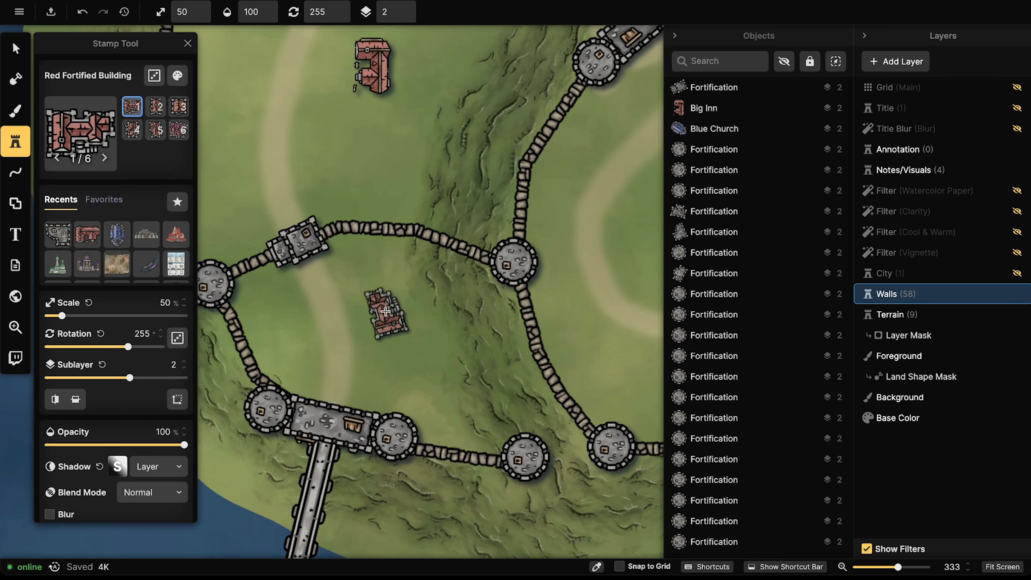
pyautogui.scroll(-12, 422, 352)
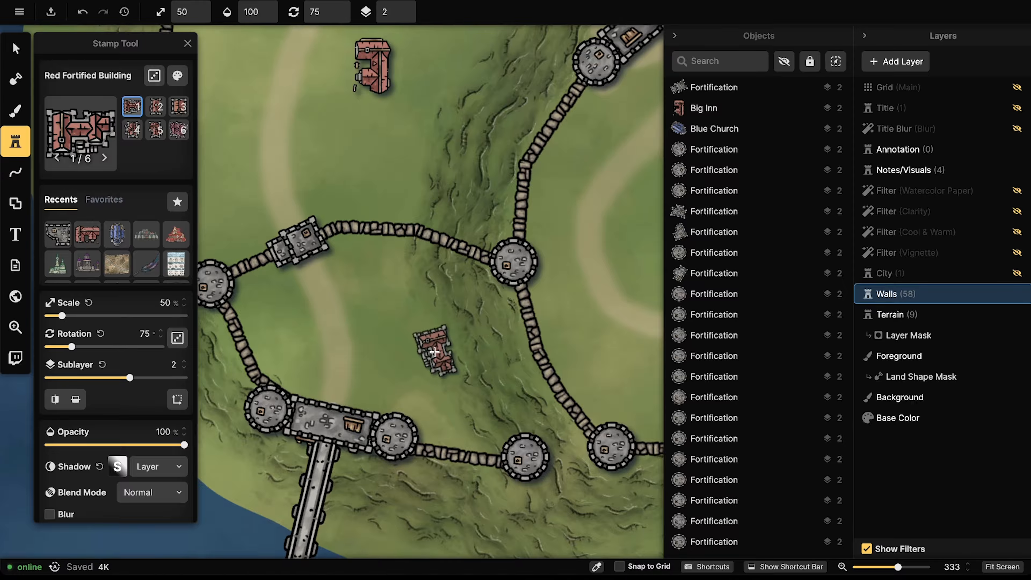
# Step: Stamp two red fortified building variants inside the walls, then reopen the stamp catalog
pyautogui.click(434, 352)
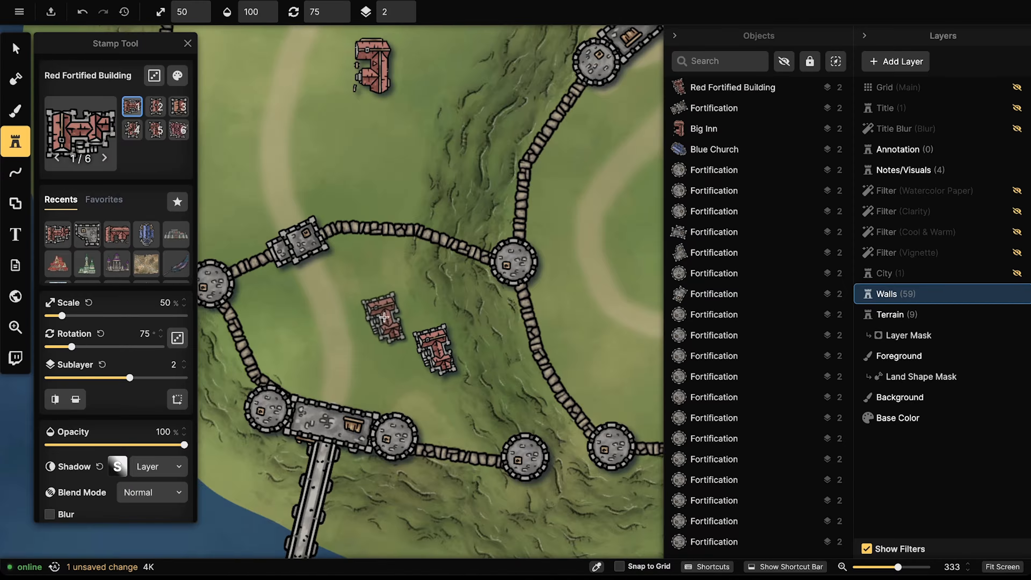
pyautogui.press('6')
pyautogui.scroll(-5, 382, 293)
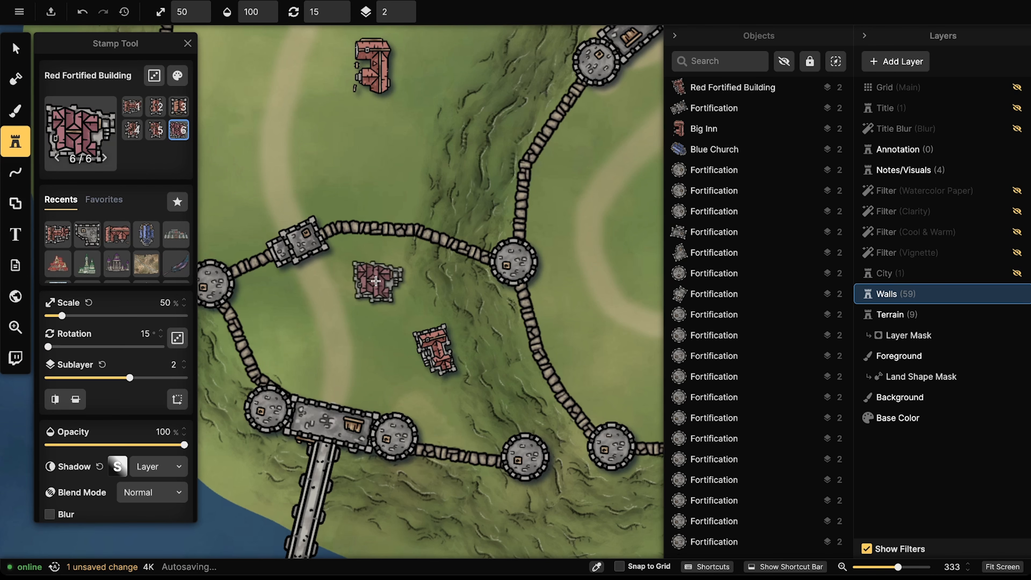
pyautogui.click(373, 260)
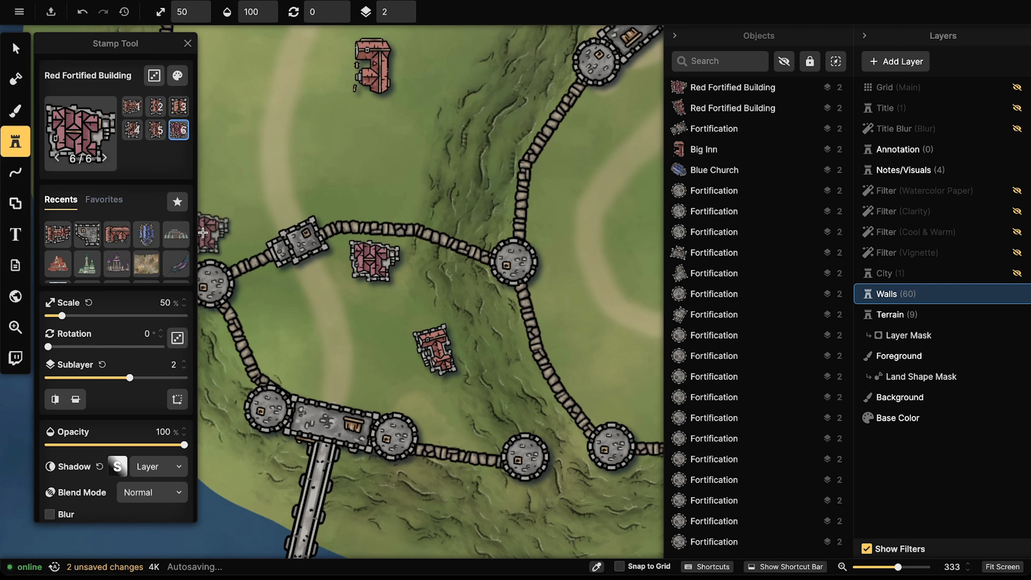
pyautogui.click(112, 141)
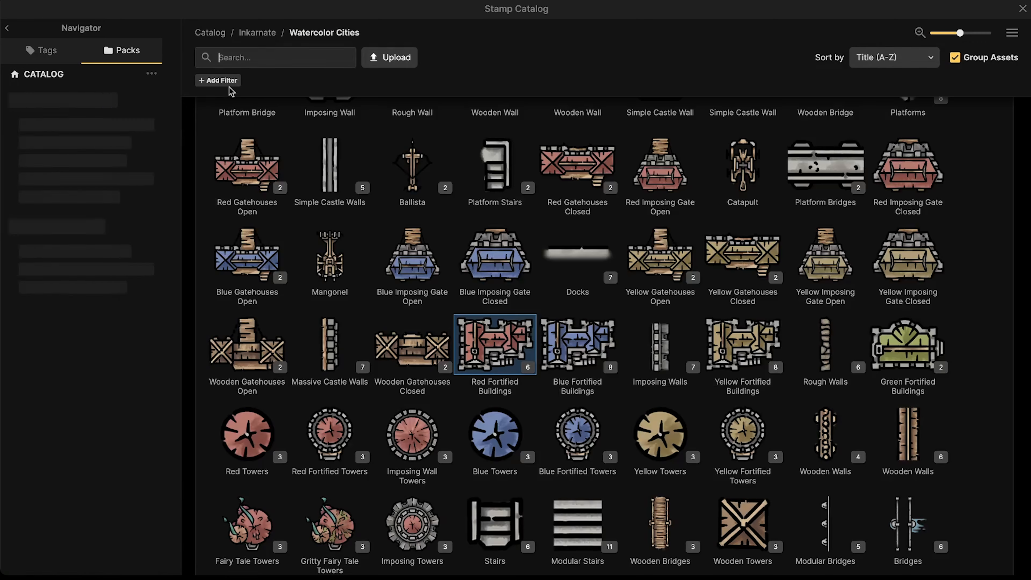
# Step: Search stamps for 'hous', pick Small Red Buildings, and place one near the left tower
pyautogui.write('house')
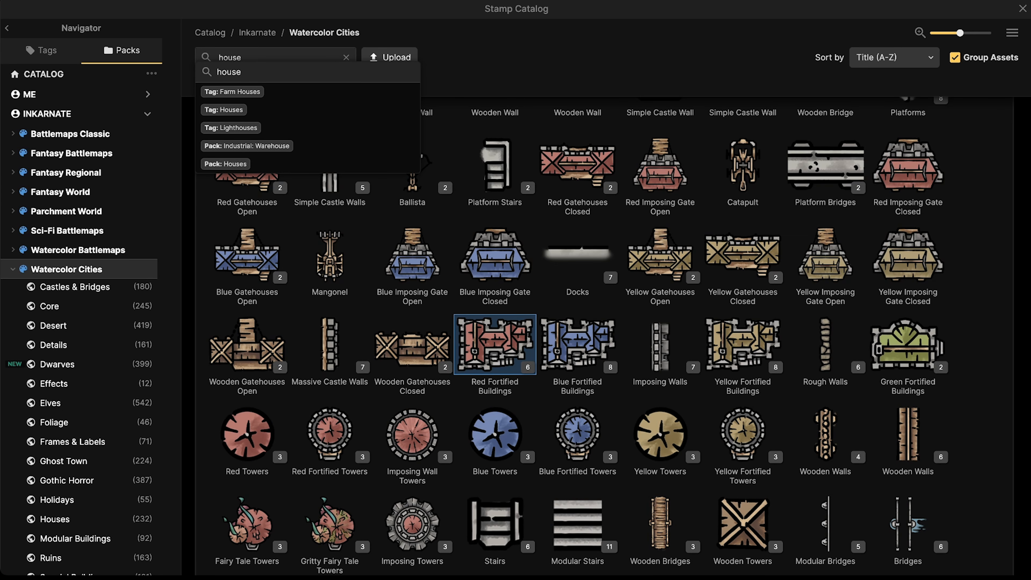
pyautogui.press('Return')
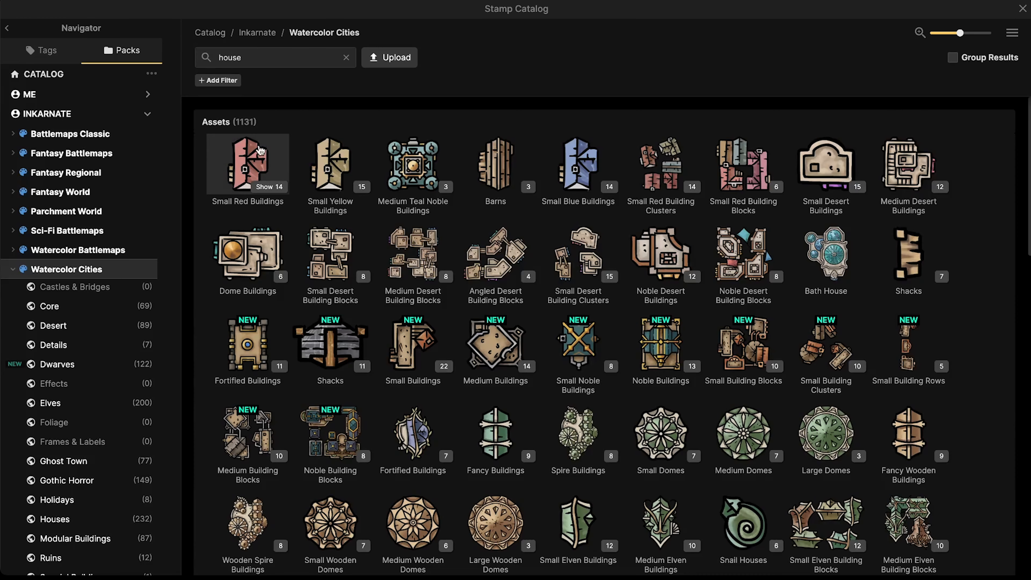
pyautogui.click(260, 156)
pyautogui.scroll(3, 266, 298)
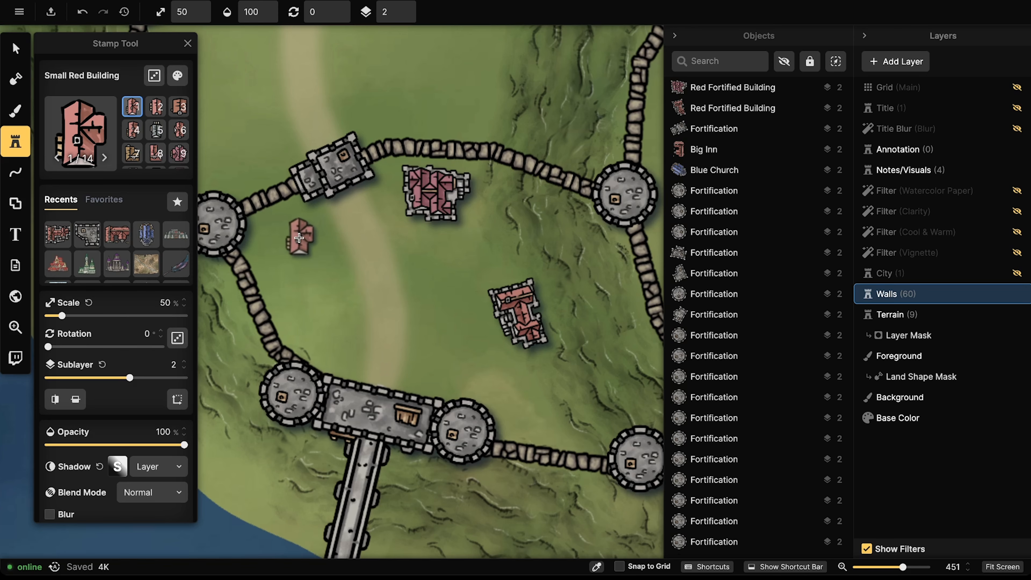
pyautogui.scroll(5, 297, 247)
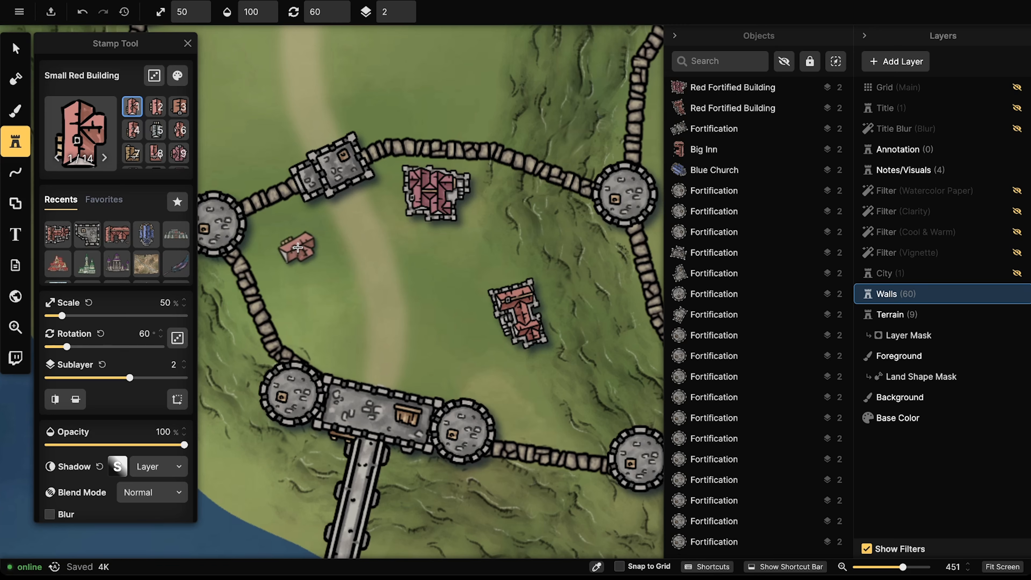
pyautogui.scroll(-1, 287, 240)
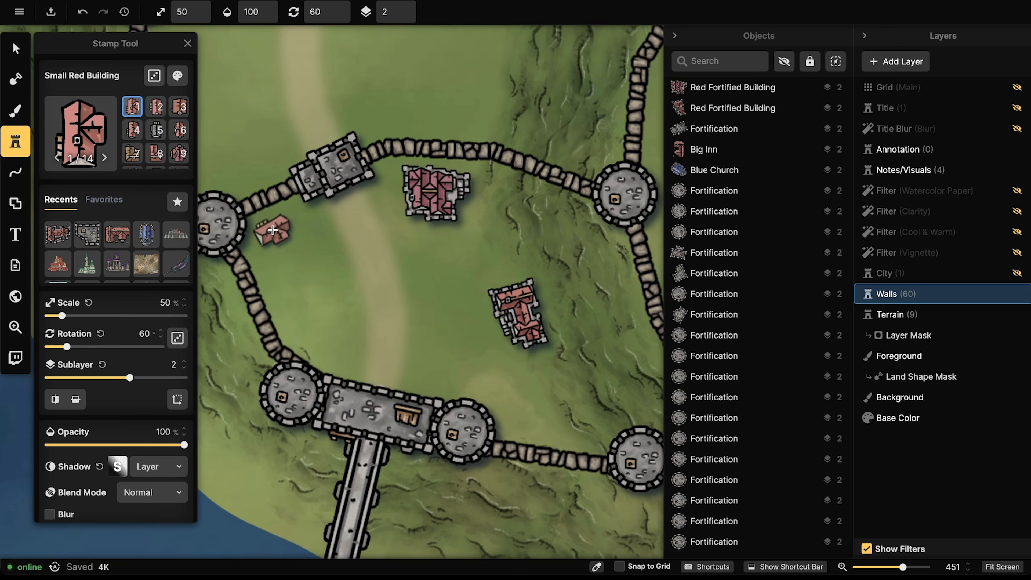
pyautogui.click(268, 237)
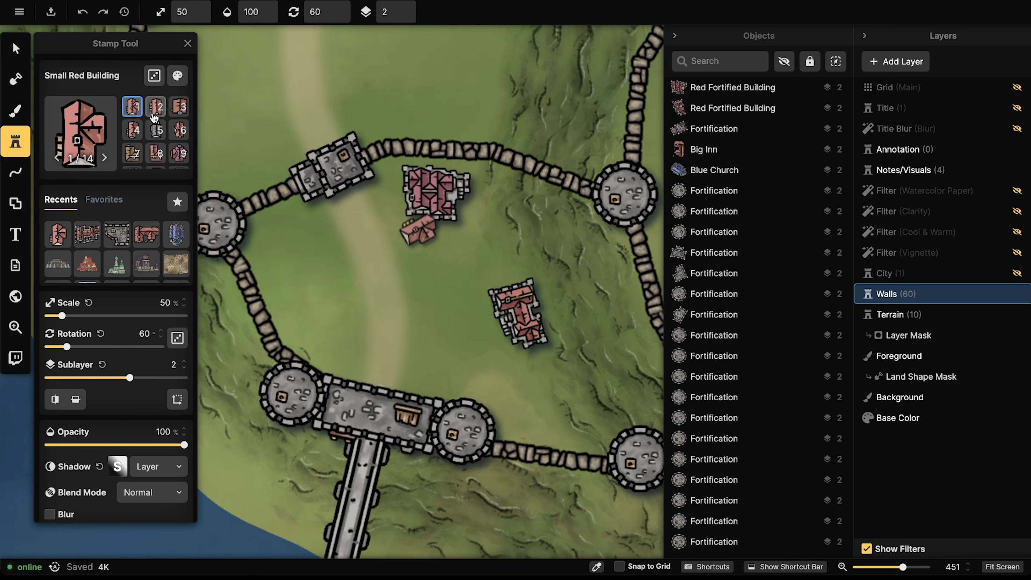
# Step: Switch to Small Red Building variant 3 and stamp six houses inside the western wall
pyautogui.scroll(-2, 154, 122)
pyautogui.scroll(2, 153, 131)
pyautogui.click(179, 106)
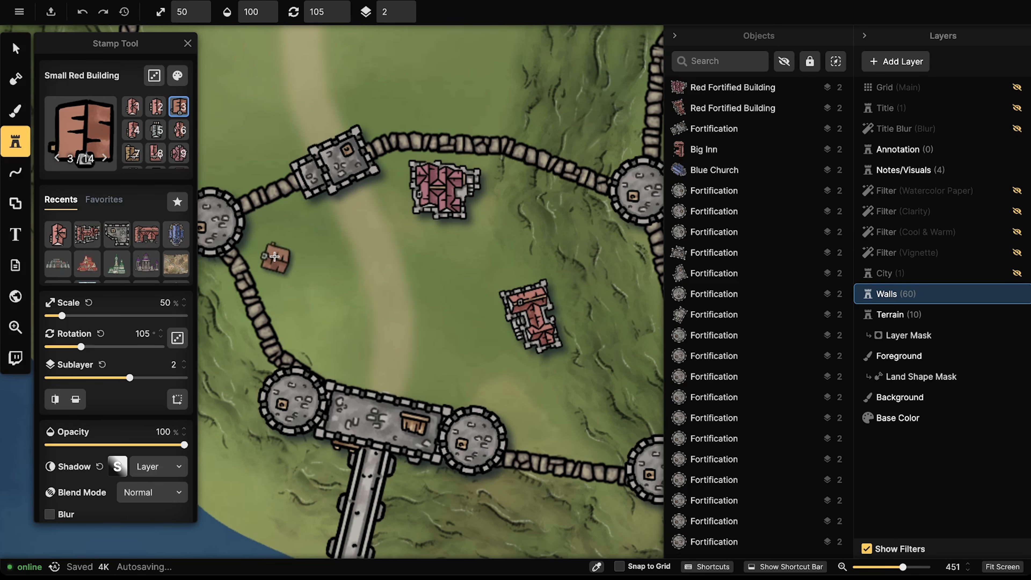
pyautogui.scroll(2, 274, 257)
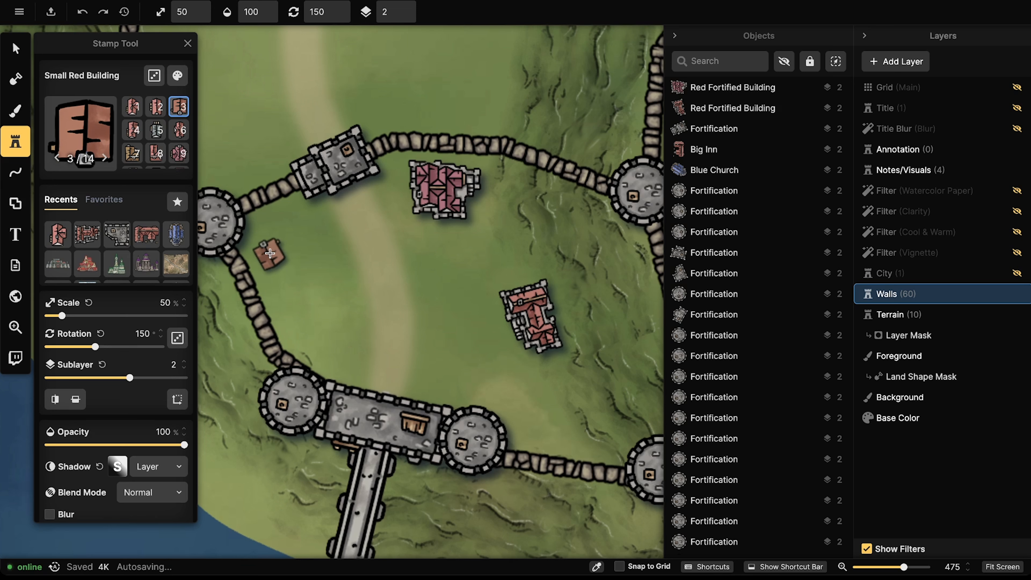
pyautogui.click(269, 256)
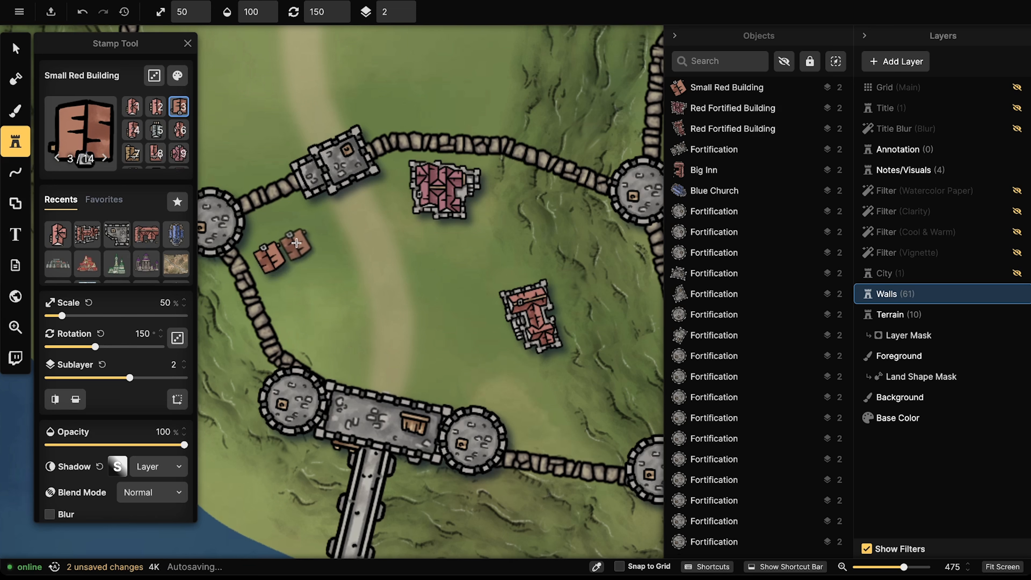
pyautogui.click(306, 243)
pyautogui.click(289, 292)
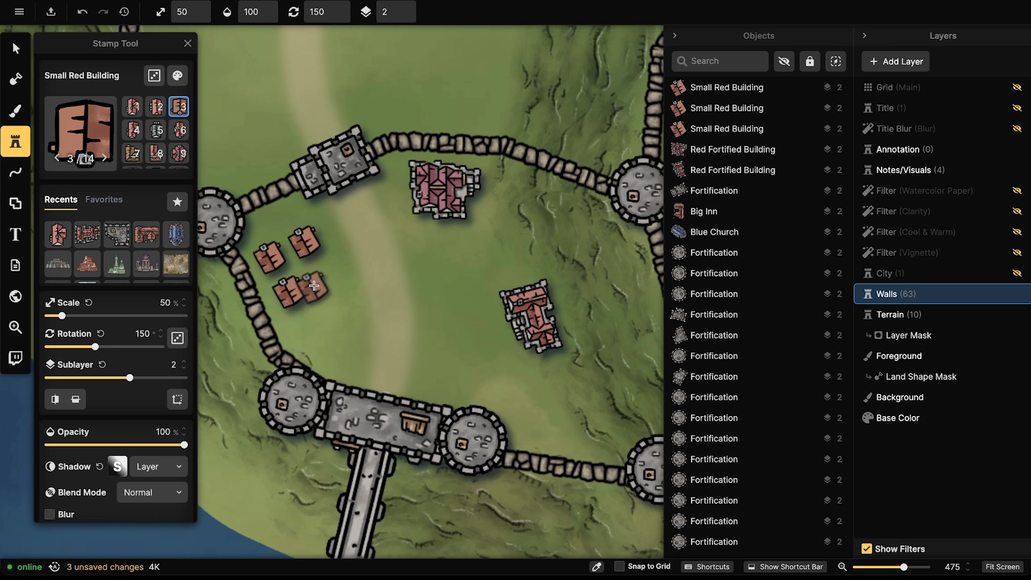
pyautogui.click(323, 276)
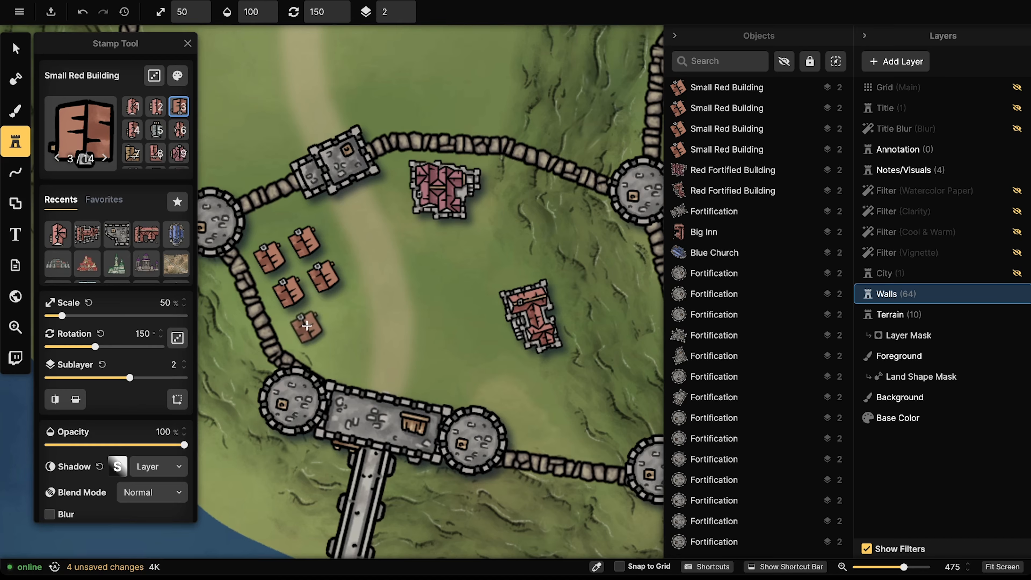
pyautogui.click(306, 325)
pyautogui.click(341, 311)
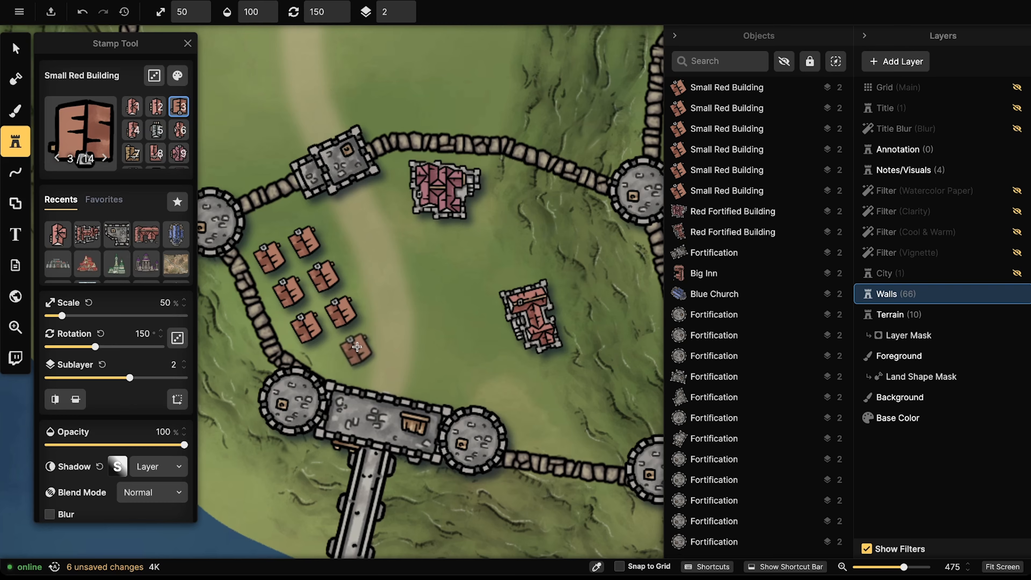
# Step: Stamp a pair of small red houses near the map centre
pyautogui.scroll(2, 458, 346)
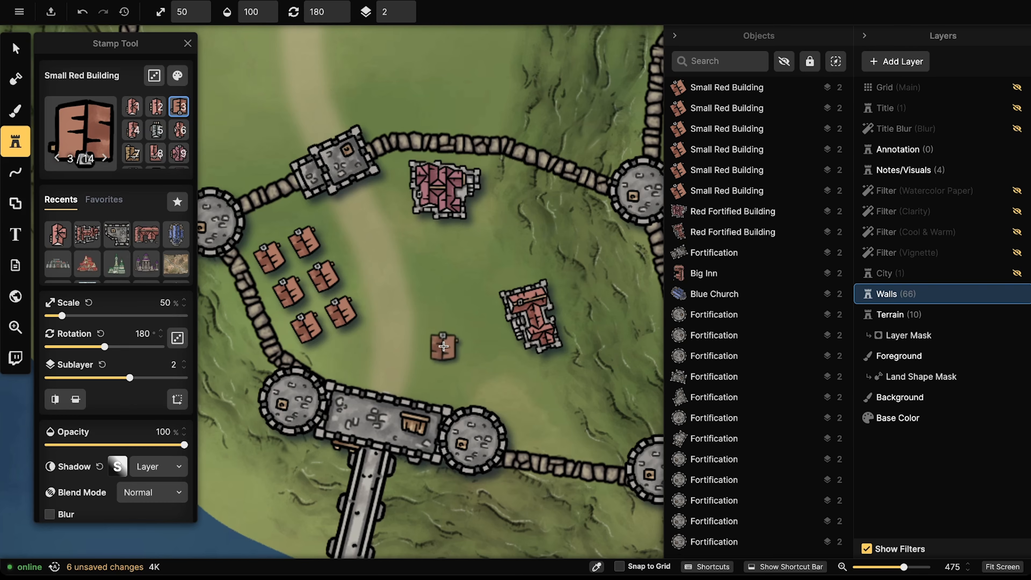
pyautogui.scroll(1, 296, 249)
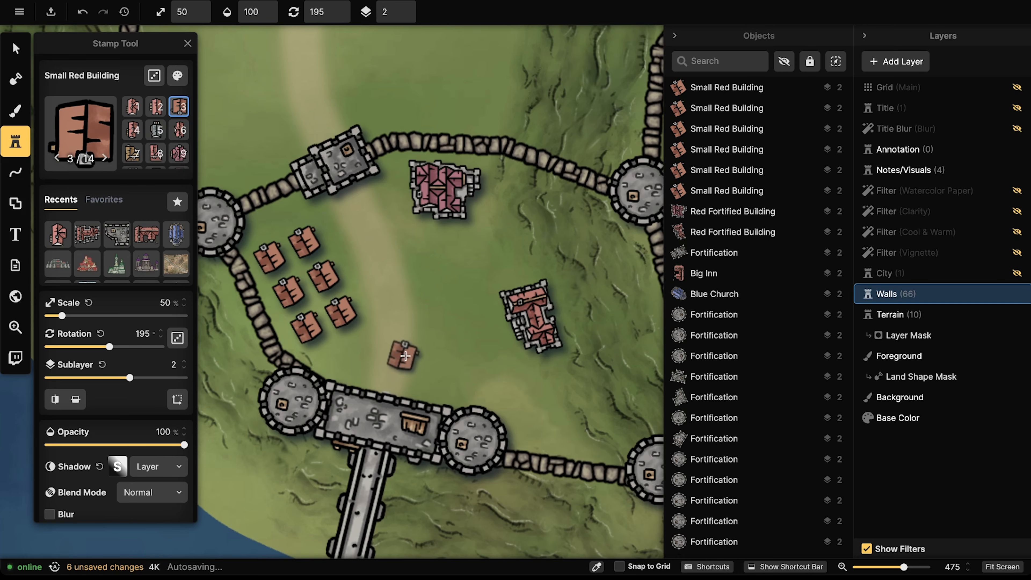
pyautogui.scroll(-1, 449, 277)
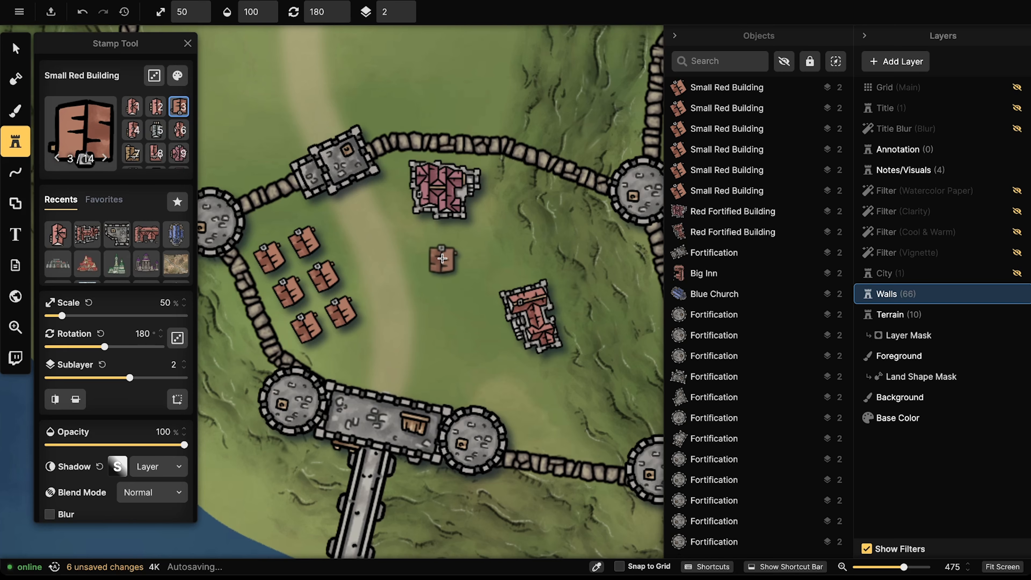
pyautogui.click(431, 251)
pyautogui.click(472, 251)
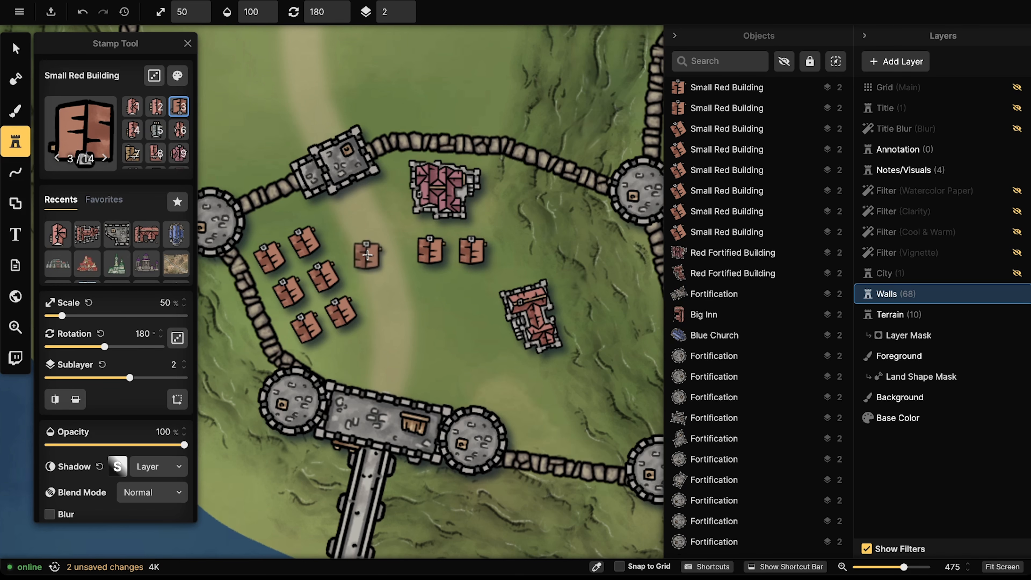
# Step: Stamp two small red houses by the southeast wall and stop stamping
pyautogui.scroll(4, 521, 394)
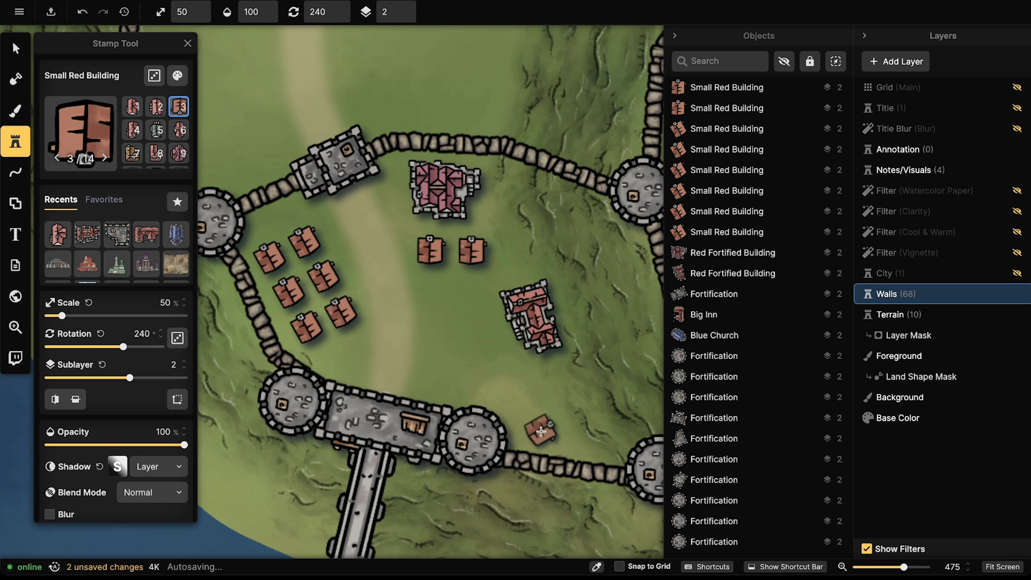
pyautogui.click(541, 431)
pyautogui.click(520, 398)
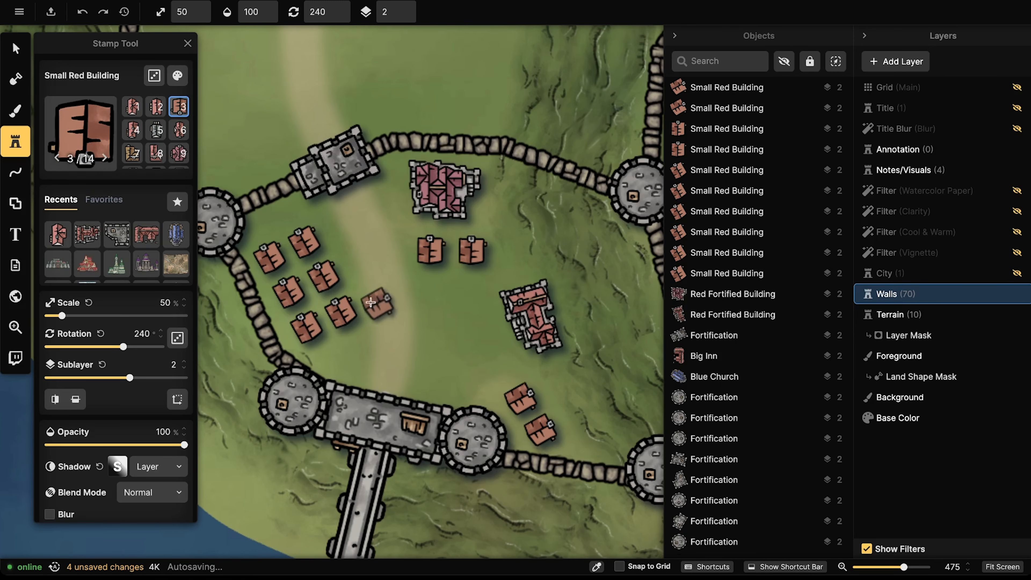
pyautogui.scroll(-3, 371, 302)
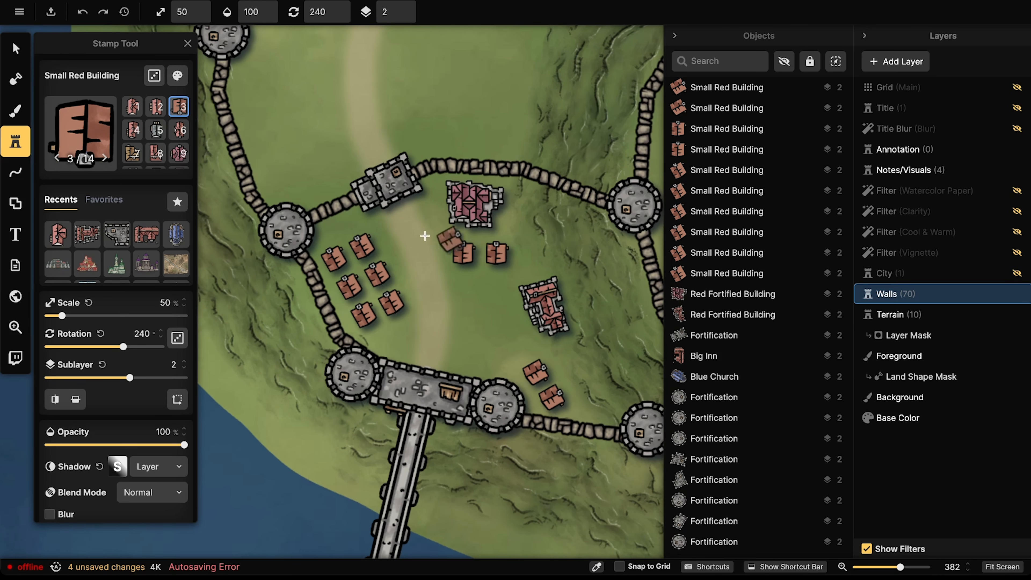
pyautogui.click(16, 48)
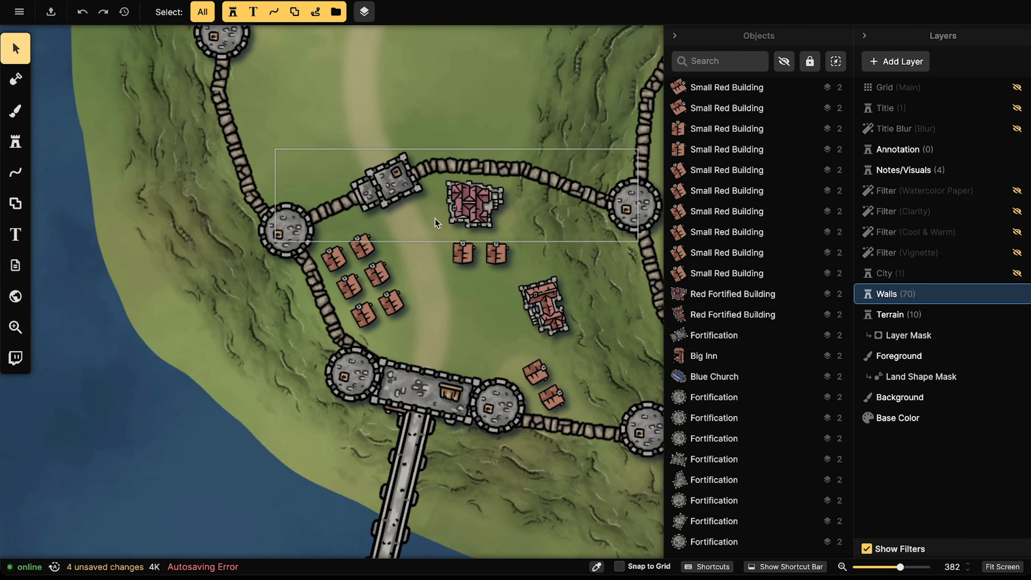
# Step: Nudge the small houses beside the red fortified building, then ready the Foreground brush at size 12
pyautogui.click(488, 213)
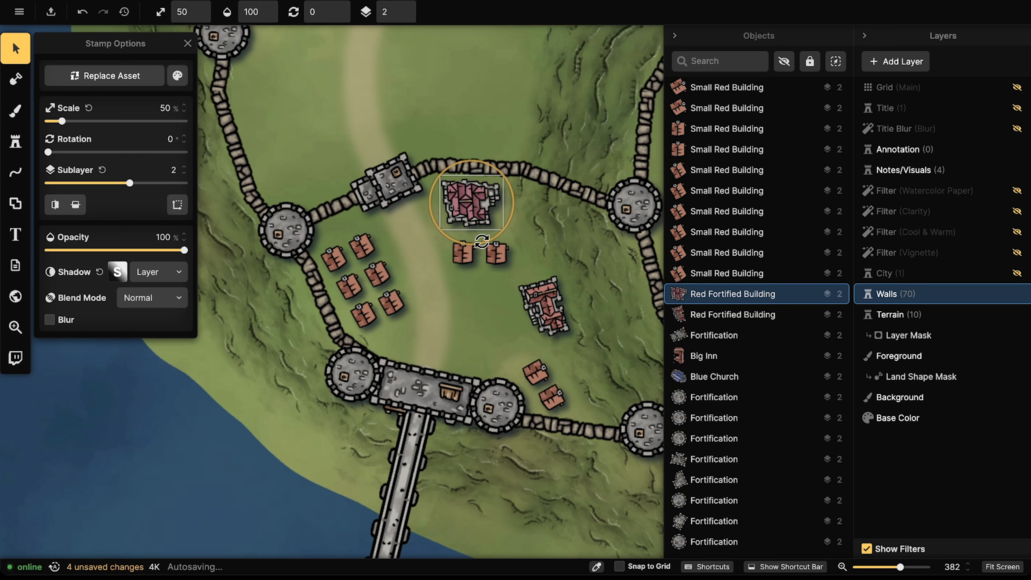
pyautogui.moveTo(482, 241)
pyautogui.mouseDown()
pyautogui.moveTo(460, 248)
pyautogui.moveTo(492, 247)
pyautogui.moveTo(456, 246)
pyautogui.moveTo(494, 246)
pyautogui.mouseUp()
pyautogui.click(496, 248)
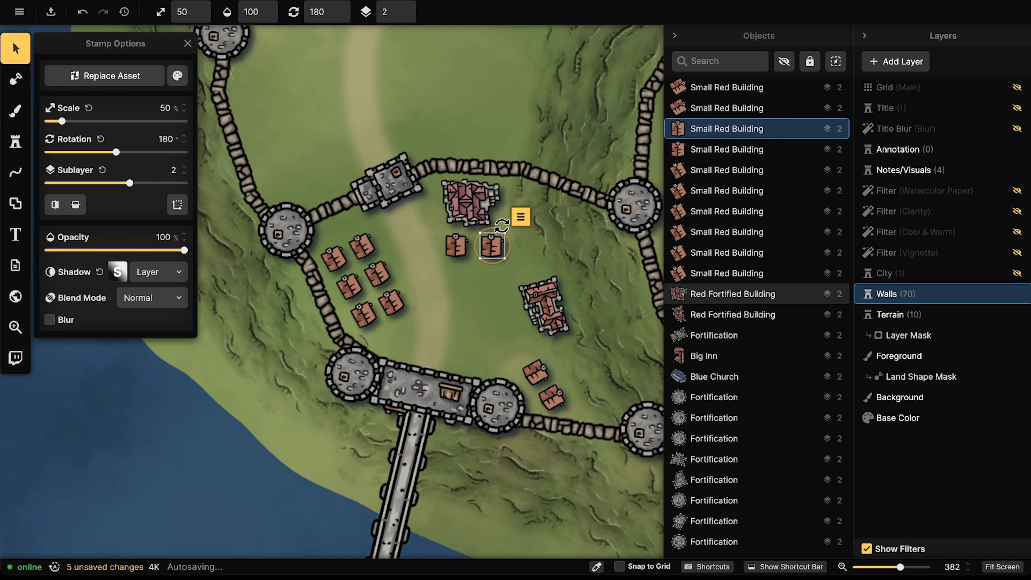
pyautogui.click(18, 118)
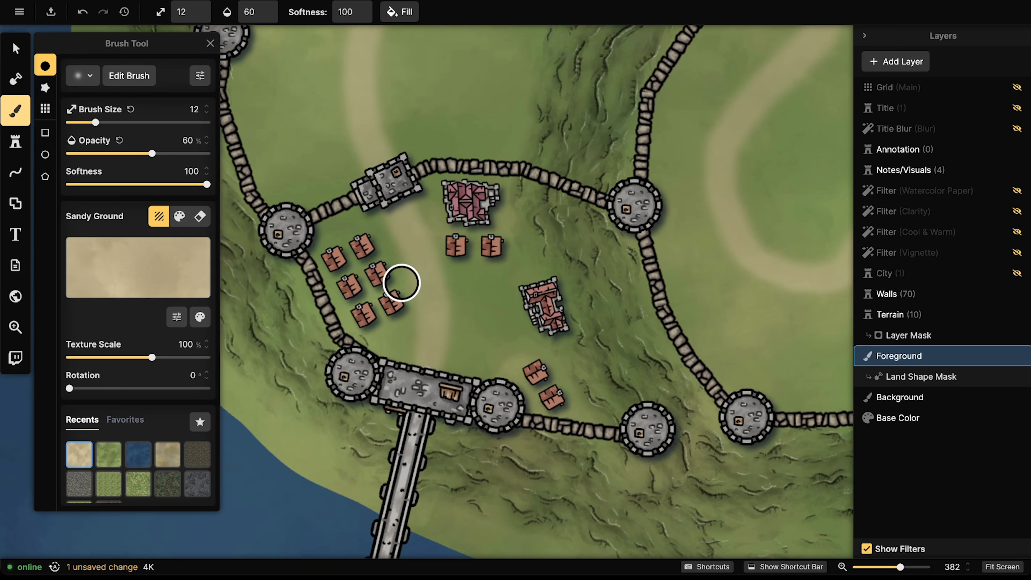
pyautogui.press(']')
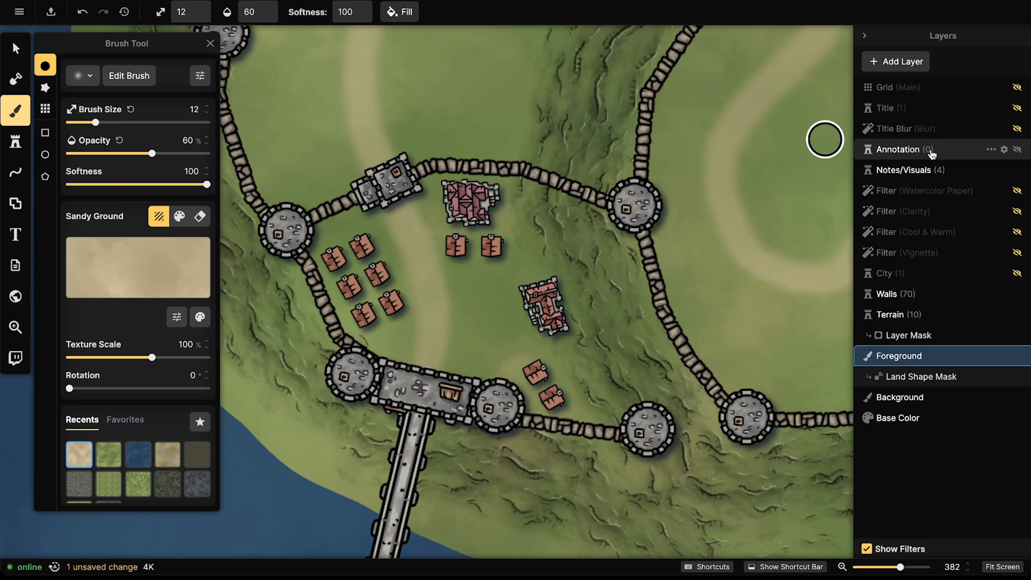
# Step: Unhide the Checklist in the Notes/Visuals layer and zoom out to read it
pyautogui.click(926, 173)
pyautogui.click(805, 88)
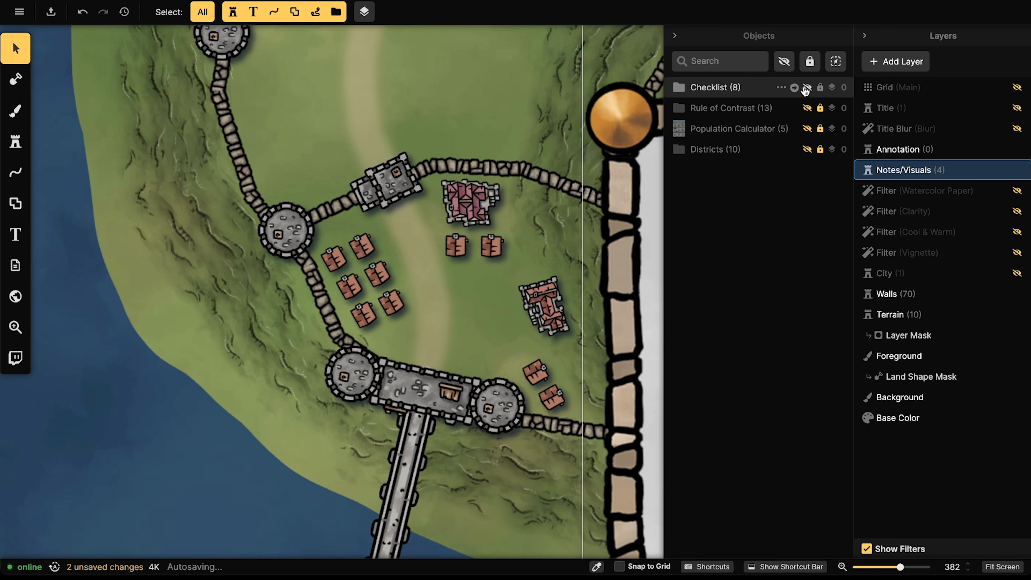
pyautogui.scroll(-5, 385, 315)
pyautogui.moveTo(385, 315); pyautogui.dragTo(130, 164)
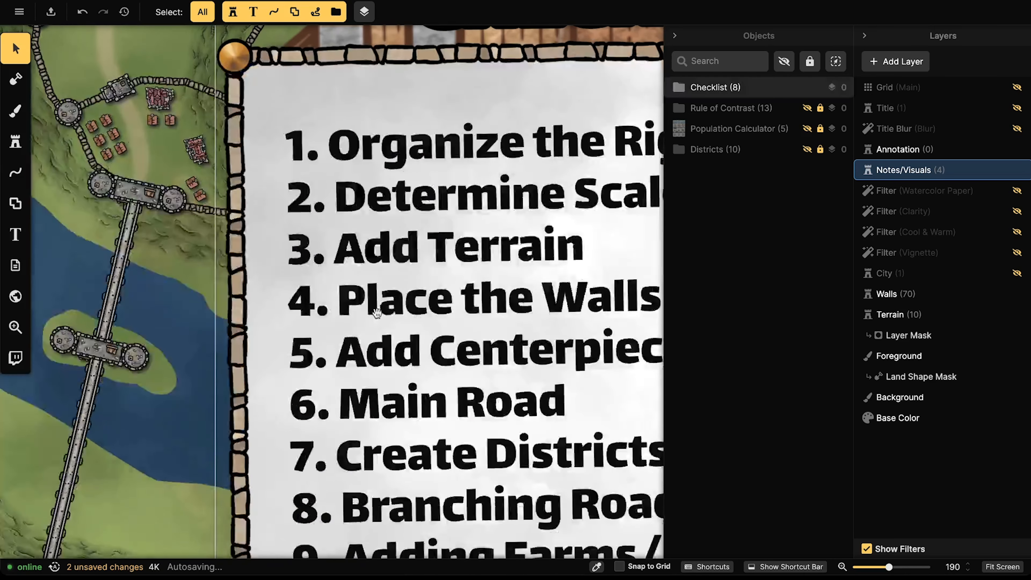
pyautogui.moveTo(418, 354); pyautogui.dragTo(290, 260)
pyautogui.scroll(-1, 291, 260)
pyautogui.scroll(-2, 290, 260)
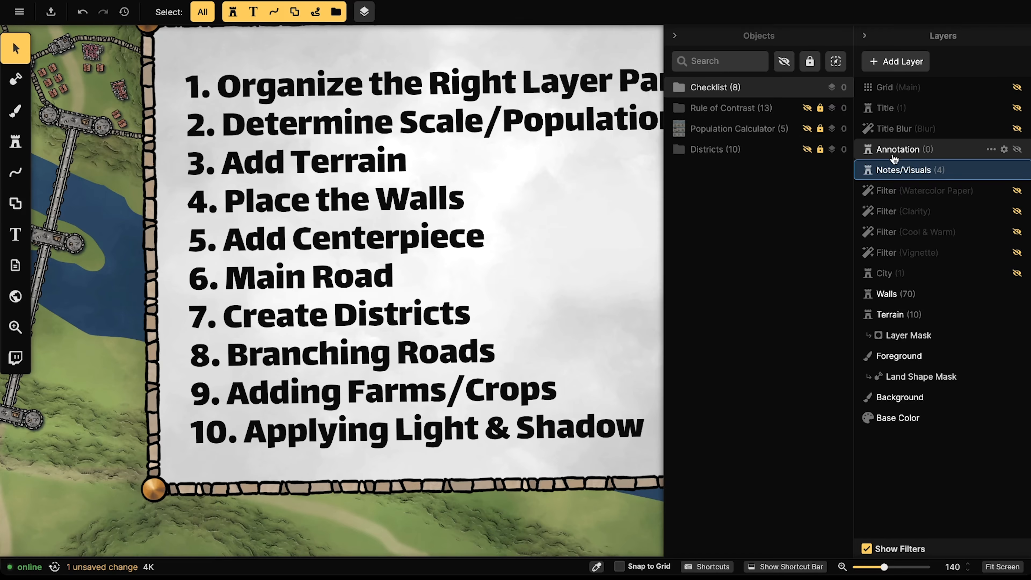
# Step: Hide Notes/Visuals again and return to the walled town on the Foreground layer
pyautogui.click(1016, 170)
pyautogui.moveTo(318, 170); pyautogui.dragTo(482, 268)
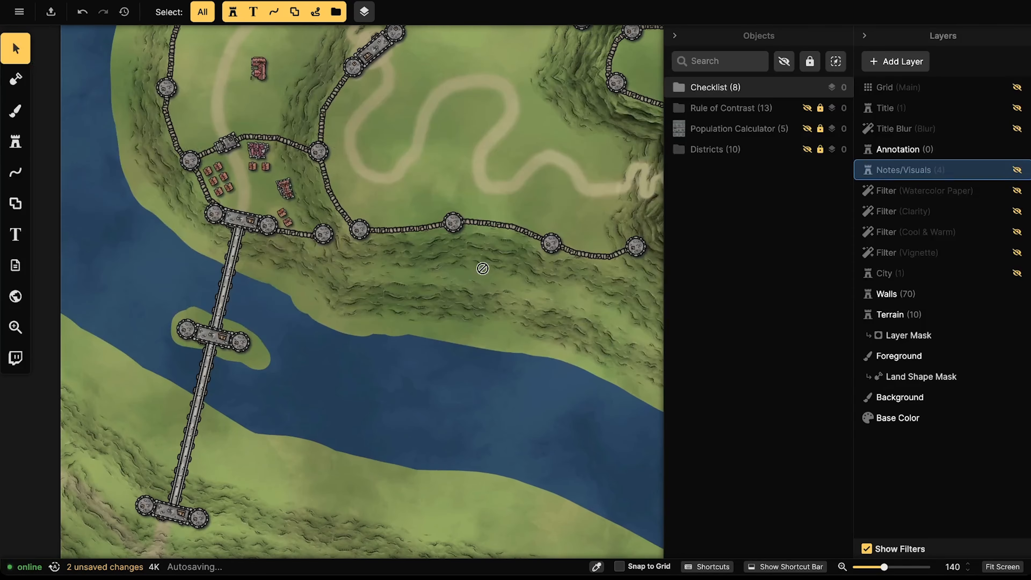
pyautogui.moveTo(397, 194); pyautogui.dragTo(425, 253)
pyautogui.scroll(1, 342, 235)
pyautogui.scroll(3, 342, 234)
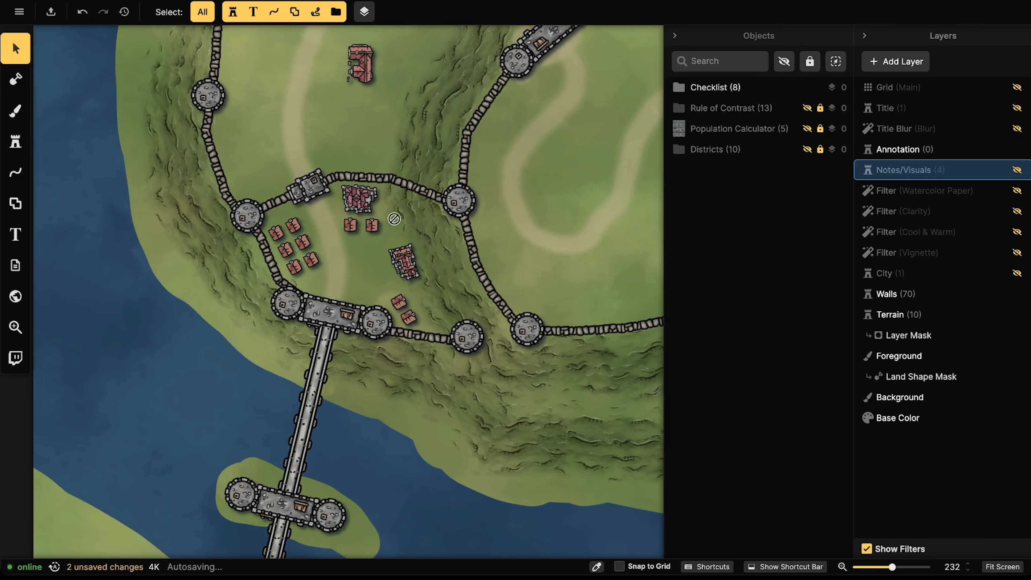
pyautogui.click(920, 355)
# Step: Paint two Sandy Ground strokes between the western cluster of small red houses
pyautogui.scroll(2, 337, 301)
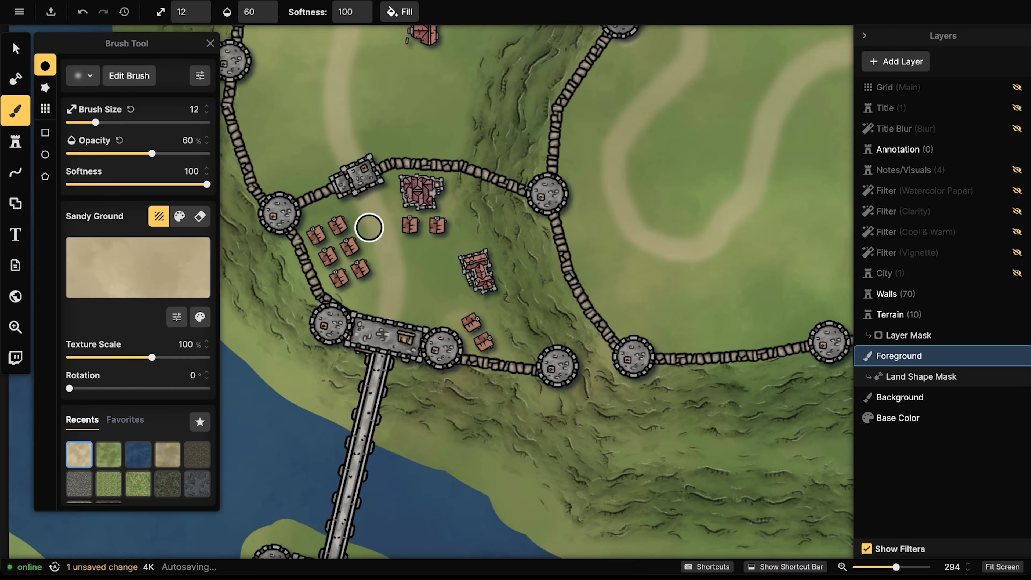
pyautogui.moveTo(317, 249); pyautogui.dragTo(341, 216)
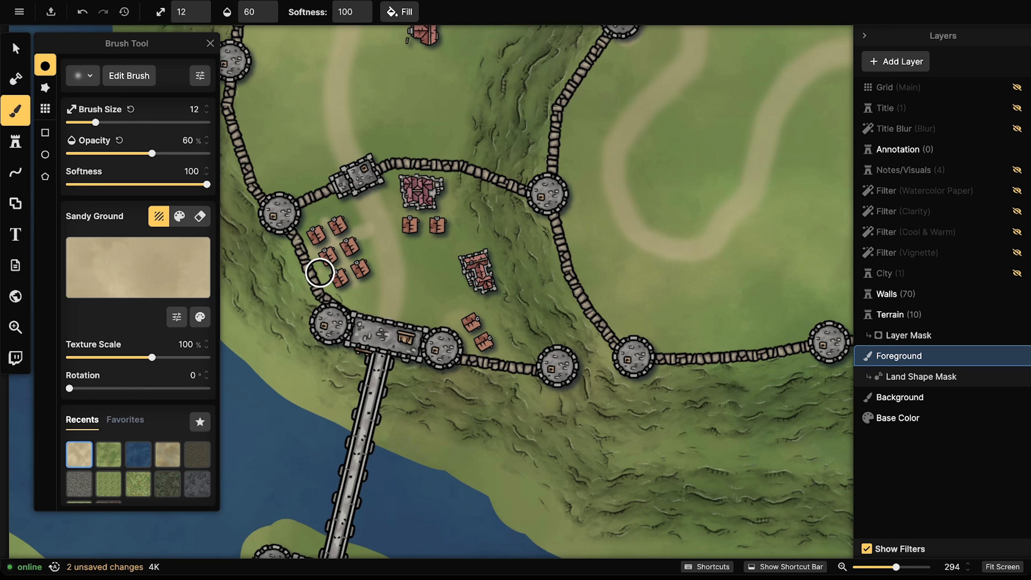
pyautogui.moveTo(371, 253); pyautogui.dragTo(387, 229)
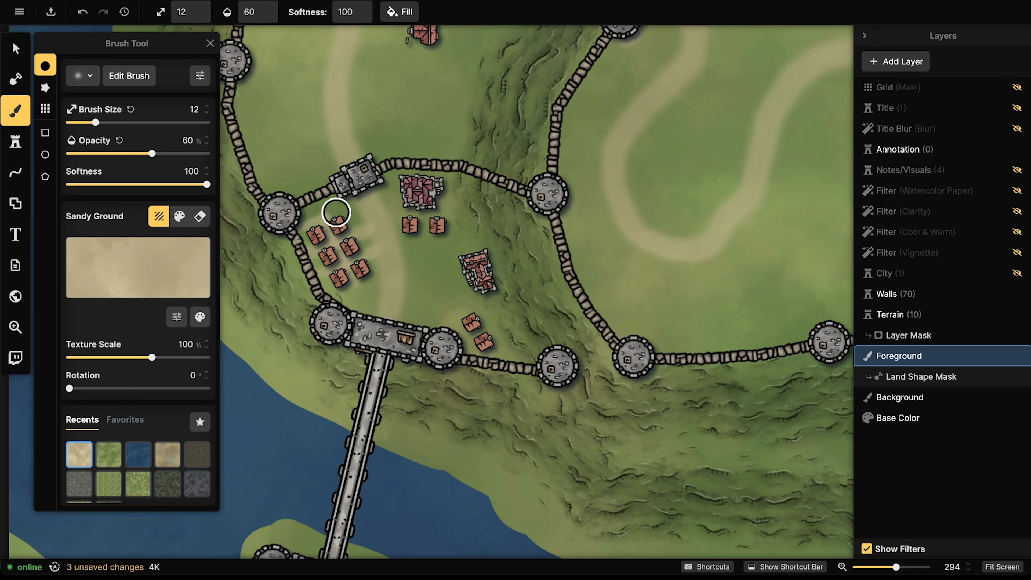
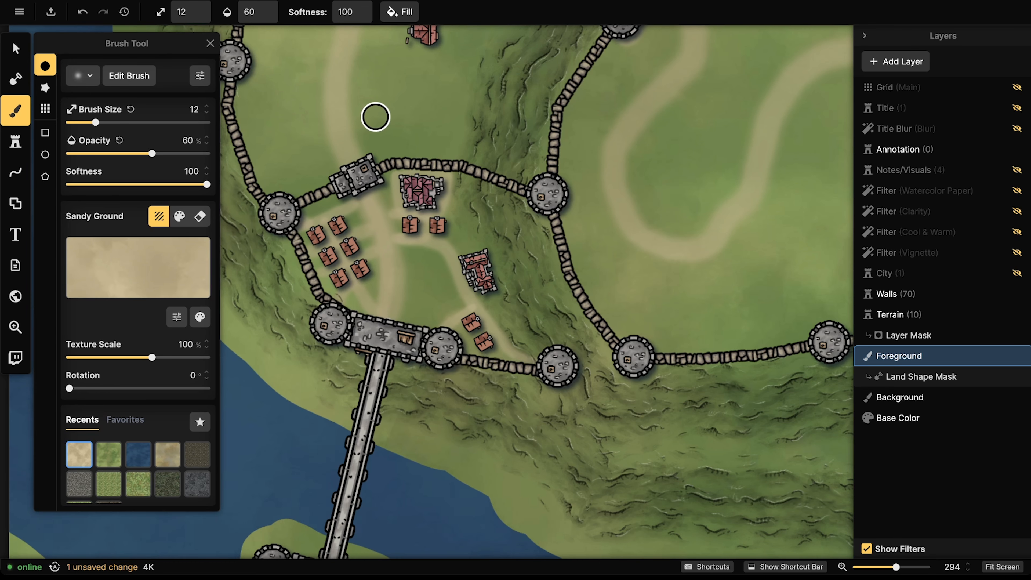
# Step: Paint a Sandy Ground road across the grass and a sandy path down to the lower gate
pyautogui.scroll(1, 411, 236)
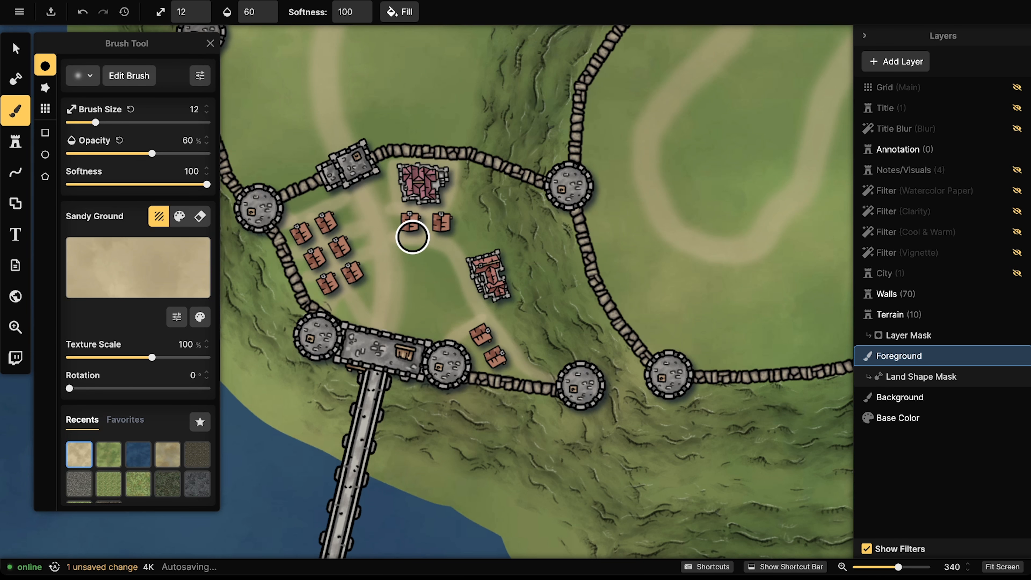
pyautogui.moveTo(411, 236)
pyautogui.mouseDown()
pyautogui.moveTo(397, 249)
pyautogui.moveTo(395, 291)
pyautogui.moveTo(451, 290)
pyautogui.moveTo(454, 245)
pyautogui.moveTo(451, 290)
pyautogui.moveTo(402, 242)
pyautogui.moveTo(410, 254)
pyautogui.moveTo(419, 245)
pyautogui.moveTo(419, 280)
pyautogui.moveTo(426, 258)
pyautogui.moveTo(437, 262)
pyautogui.moveTo(440, 287)
pyautogui.moveTo(428, 288)
pyautogui.moveTo(402, 282)
pyautogui.moveTo(405, 255)
pyautogui.moveTo(436, 248)
pyautogui.moveTo(407, 248)
pyautogui.moveTo(420, 282)
pyautogui.moveTo(433, 278)
pyautogui.moveTo(434, 255)
pyautogui.moveTo(416, 256)
pyautogui.moveTo(426, 274)
pyautogui.moveTo(430, 257)
pyautogui.moveTo(396, 240)
pyautogui.moveTo(453, 235)
pyautogui.moveTo(444, 288)
pyautogui.moveTo(437, 252)
pyautogui.moveTo(395, 275)
pyautogui.moveTo(391, 243)
pyautogui.moveTo(387, 265)
pyautogui.moveTo(423, 247)
pyautogui.moveTo(429, 256)
pyautogui.moveTo(430, 290)
pyautogui.moveTo(396, 282)
pyautogui.moveTo(397, 242)
pyautogui.moveTo(392, 290)
pyautogui.moveTo(438, 287)
pyautogui.moveTo(448, 234)
pyautogui.mouseUp()
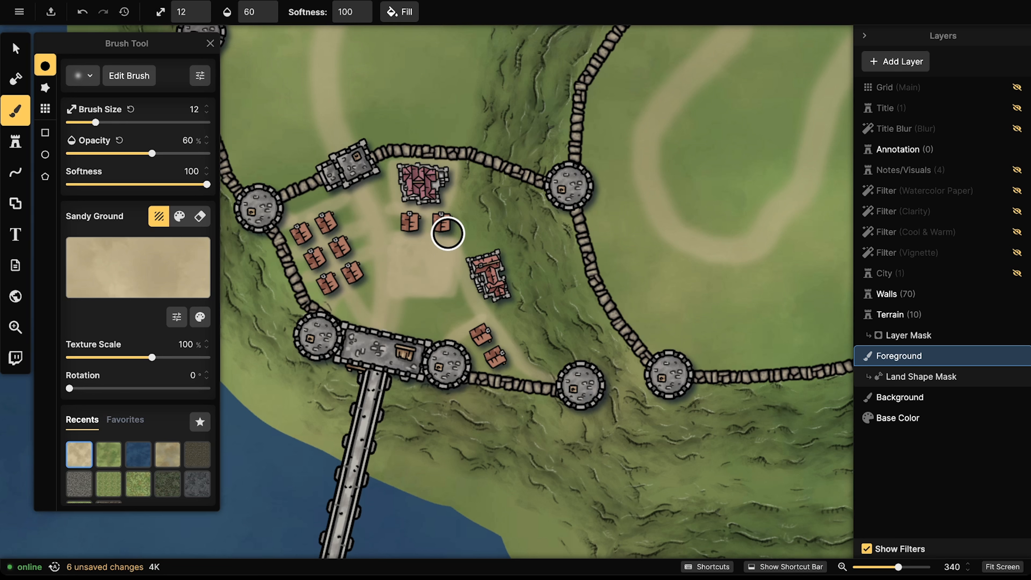
pyautogui.moveTo(357, 178)
pyautogui.mouseDown()
pyautogui.moveTo(386, 262)
pyautogui.moveTo(382, 334)
pyautogui.mouseUp()
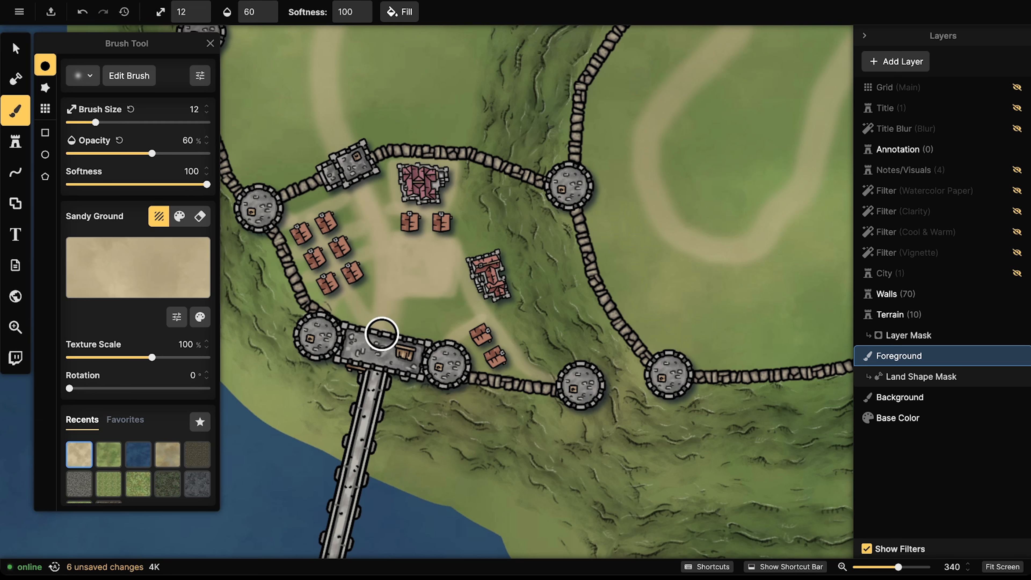
pyautogui.moveTo(361, 187)
pyautogui.mouseDown()
pyautogui.moveTo(382, 304)
pyautogui.moveTo(373, 307)
pyautogui.mouseUp()
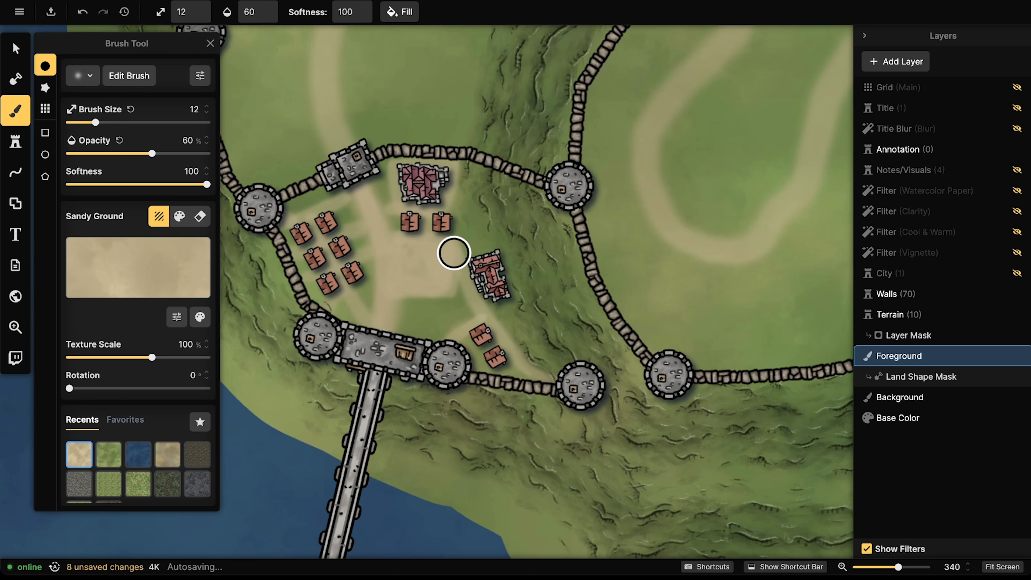
# Step: Spread sand around the right-hand fortified house and along a path below the left houses
pyautogui.moveTo(454, 254)
pyautogui.mouseDown()
pyautogui.moveTo(458, 290)
pyautogui.moveTo(472, 244)
pyautogui.moveTo(485, 246)
pyautogui.moveTo(473, 239)
pyautogui.mouseUp()
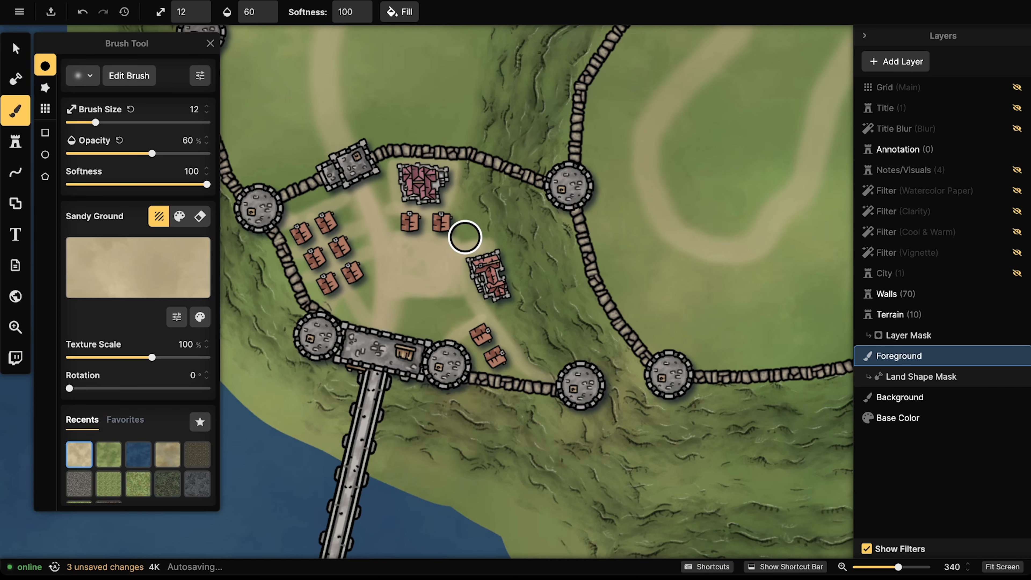
pyautogui.moveTo(465, 237)
pyautogui.mouseDown()
pyautogui.moveTo(431, 294)
pyautogui.moveTo(458, 293)
pyautogui.moveTo(476, 264)
pyautogui.mouseUp()
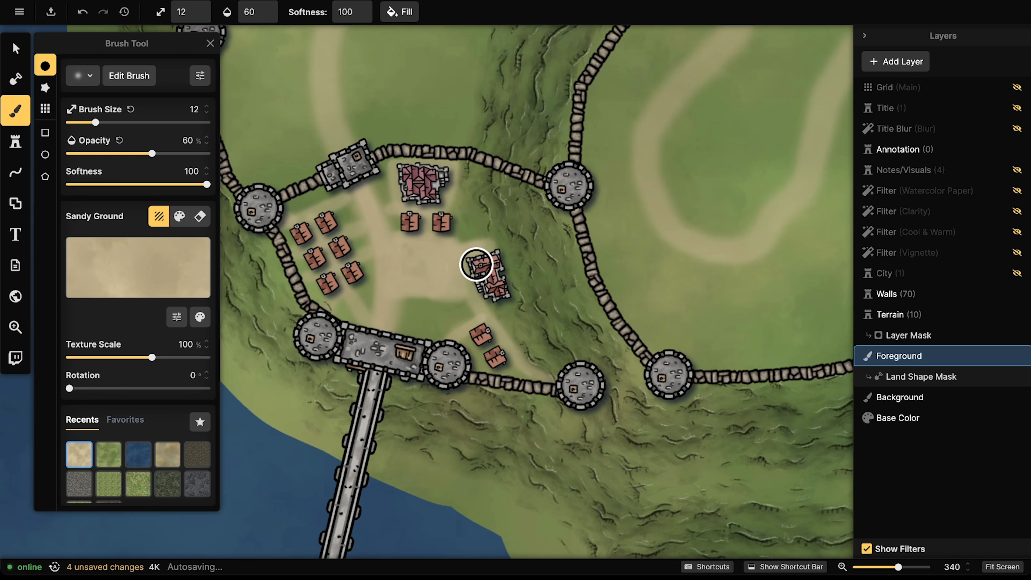
pyautogui.moveTo(346, 295); pyautogui.dragTo(374, 318)
pyautogui.click(15, 203)
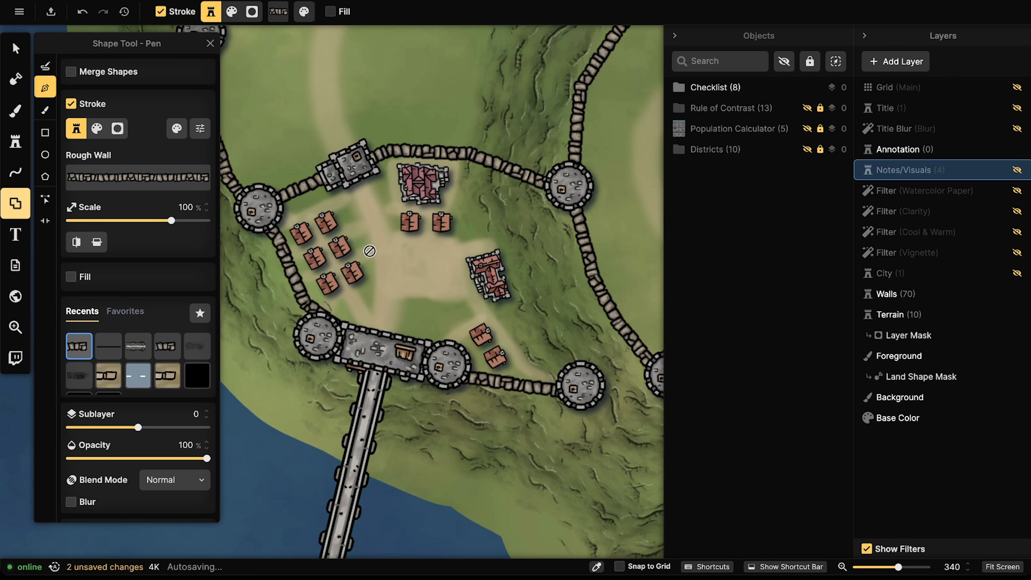
# Step: Draw a rectangle with the Fence path on the Walls layer in the plaza, scaled to 44%
pyautogui.click(45, 132)
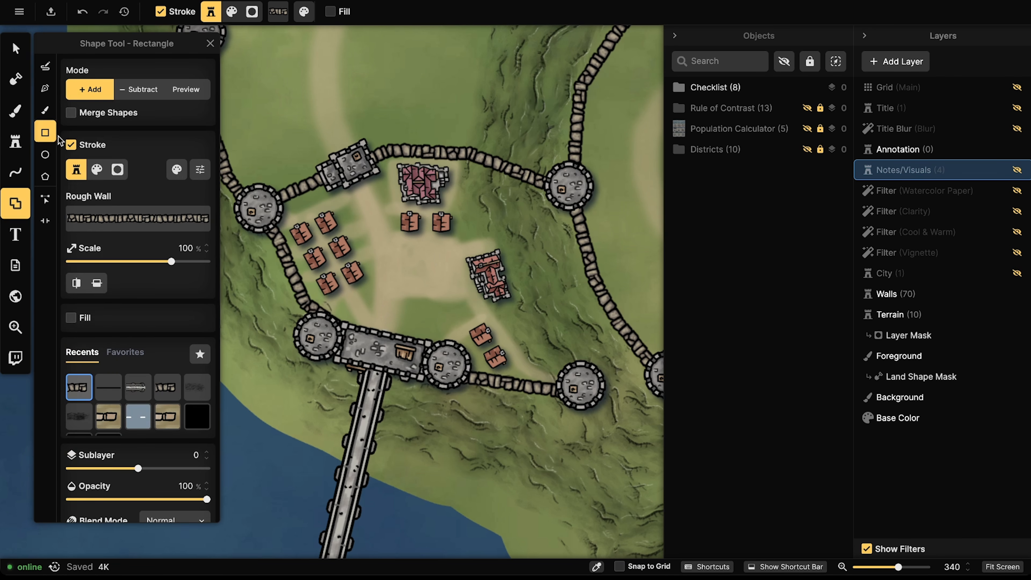
pyautogui.click(108, 223)
pyautogui.write('fence')
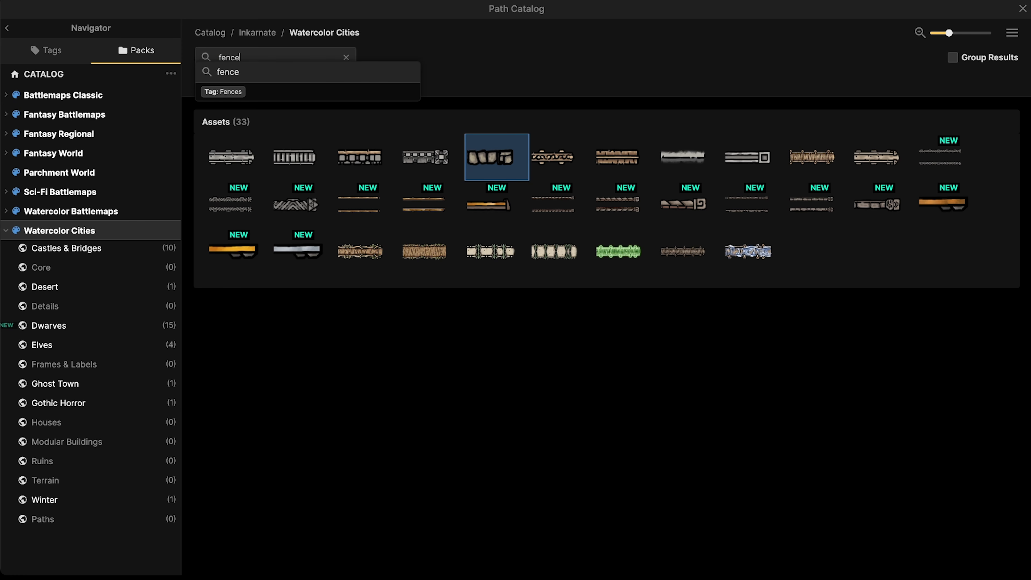
pyautogui.press('Return')
pyautogui.click(230, 162)
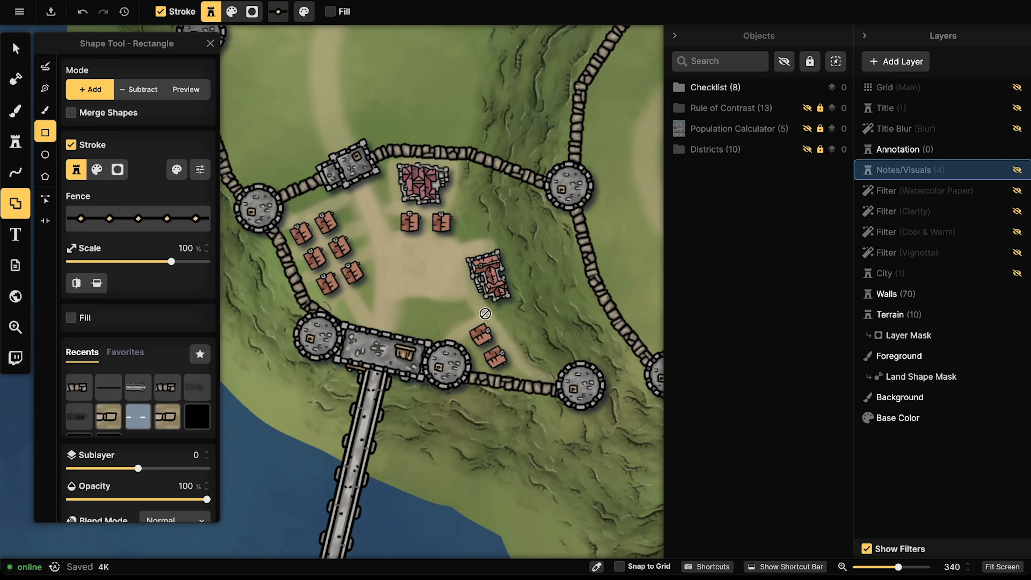
pyautogui.click(909, 296)
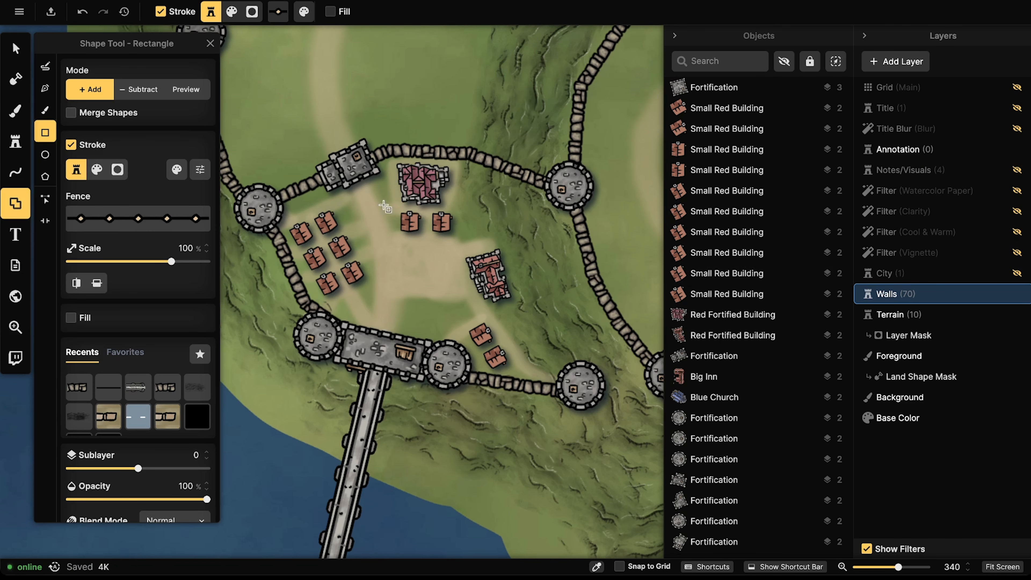
pyautogui.moveTo(380, 232); pyautogui.dragTo(448, 292)
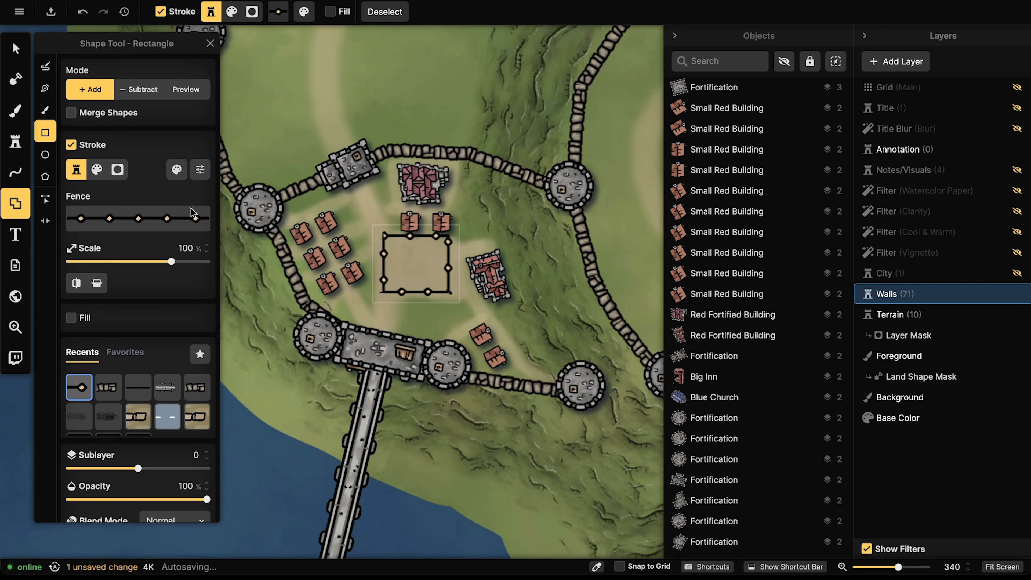
pyautogui.moveTo(171, 262); pyautogui.dragTo(153, 263)
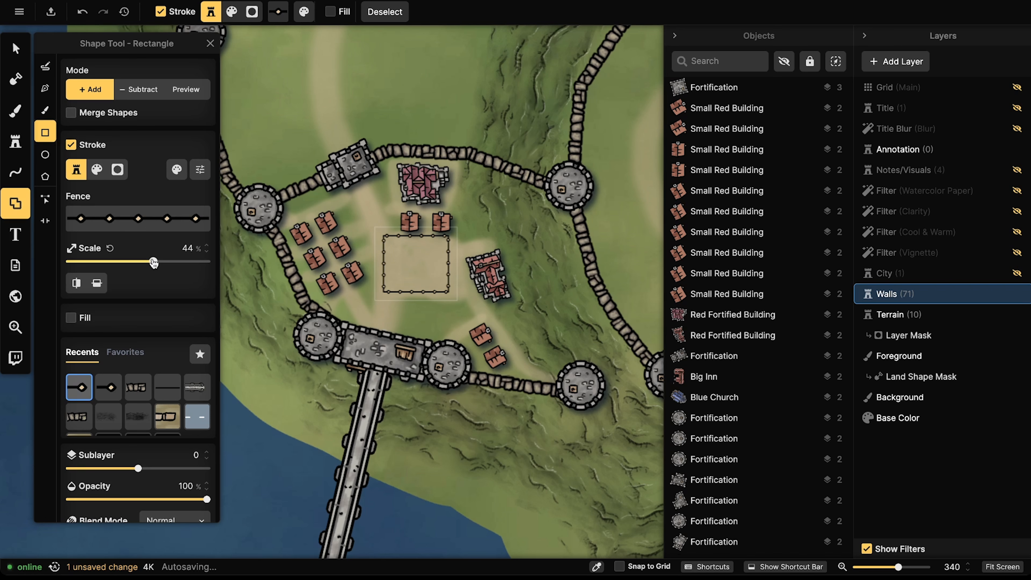
# Step: Reposition the fence, tilt it 2.5° and shrink it to size 94 within the plaza
pyautogui.click(15, 48)
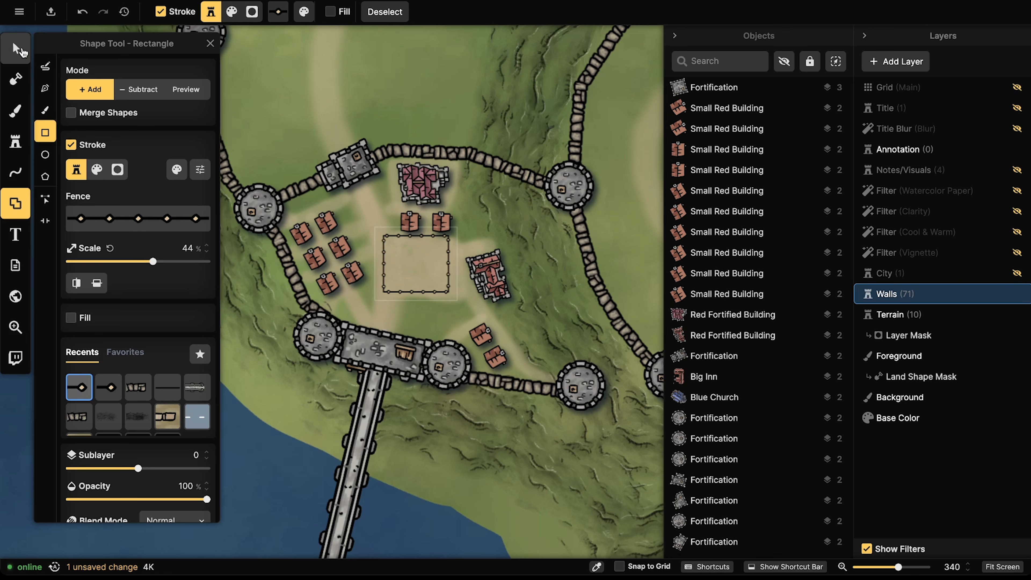
pyautogui.click(419, 251)
pyautogui.moveTo(420, 252); pyautogui.dragTo(422, 256)
pyautogui.moveTo(410, 321); pyautogui.dragTo(408, 317)
pyautogui.moveTo(409, 284); pyautogui.dragTo(389, 302)
pyautogui.moveTo(436, 258); pyautogui.dragTo(435, 261)
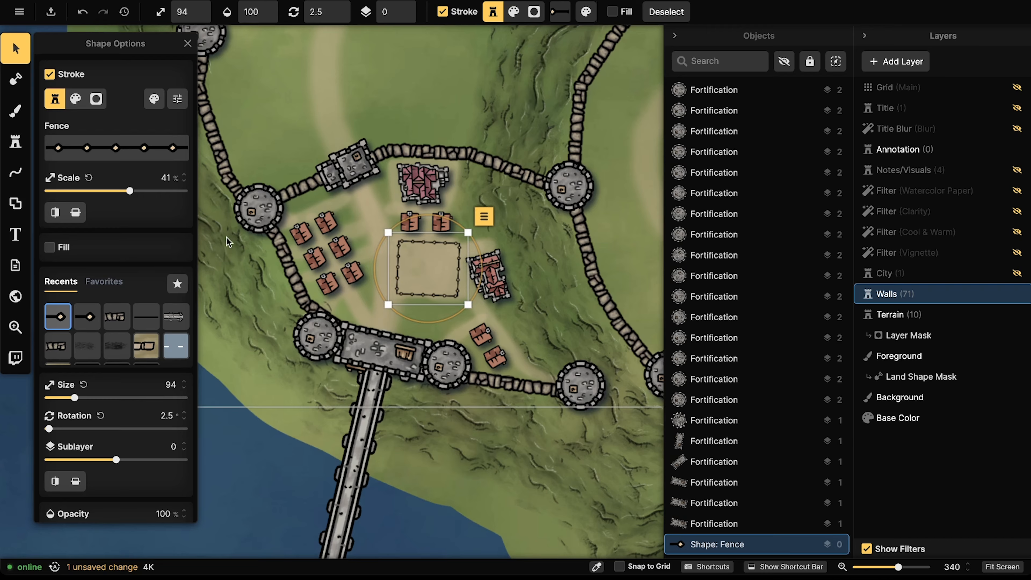
pyautogui.click(21, 205)
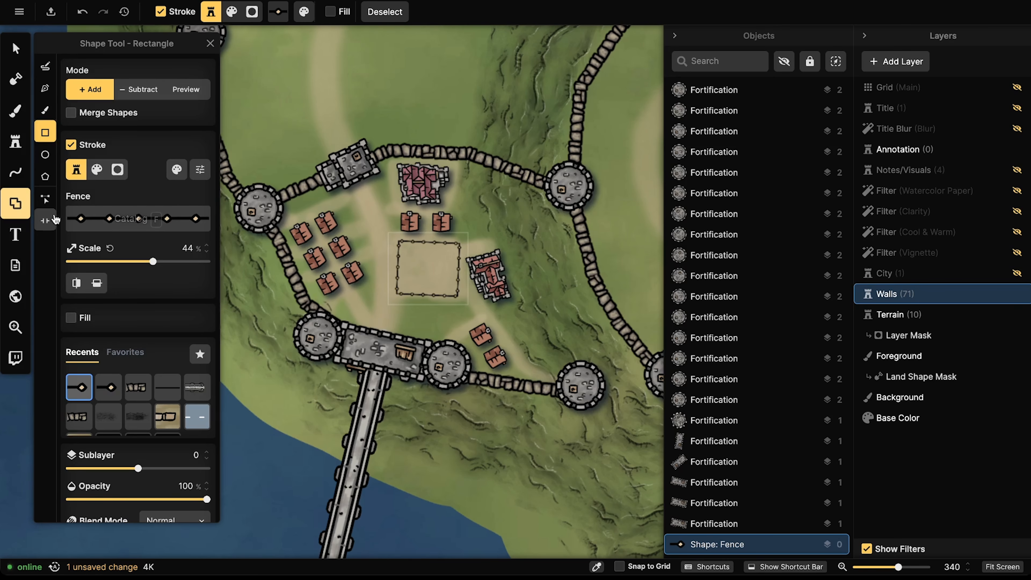
# Step: Add narrow portal gaps in the fence's top and left edges
pyautogui.click(46, 220)
pyautogui.click(411, 237)
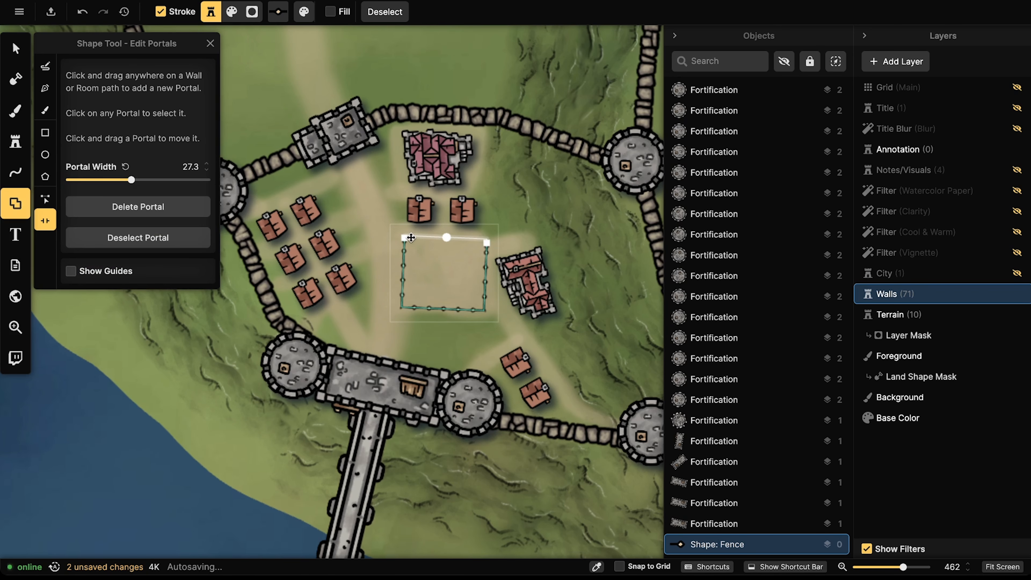
pyautogui.moveTo(411, 236); pyautogui.dragTo(441, 237)
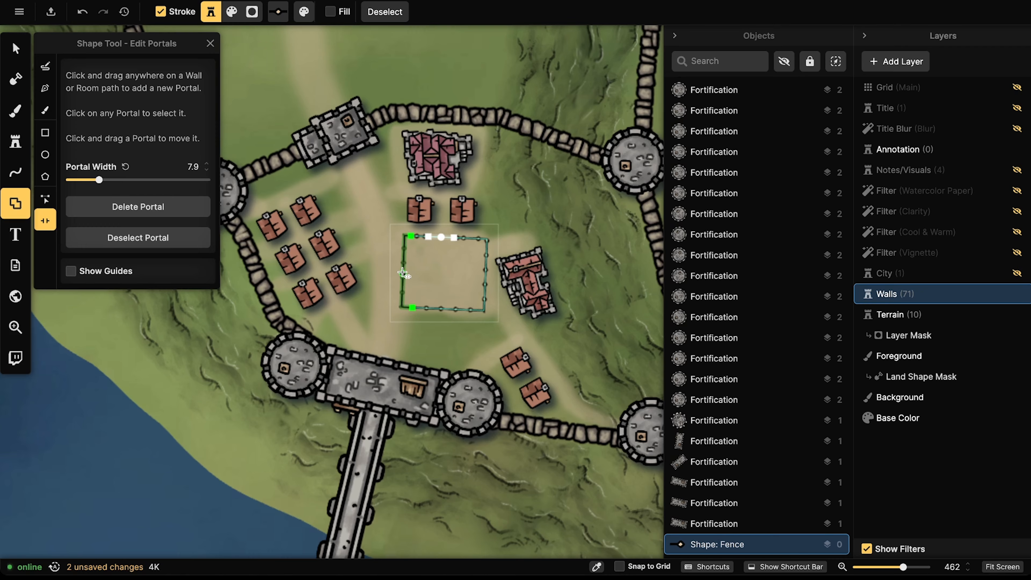
pyautogui.moveTo(402, 272); pyautogui.dragTo(410, 308)
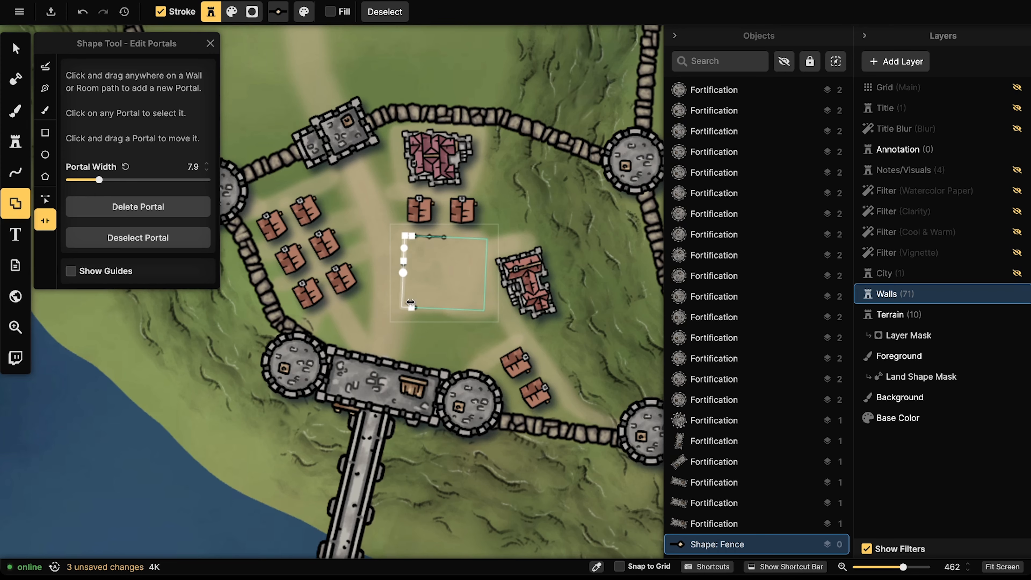
pyautogui.press('super+z')
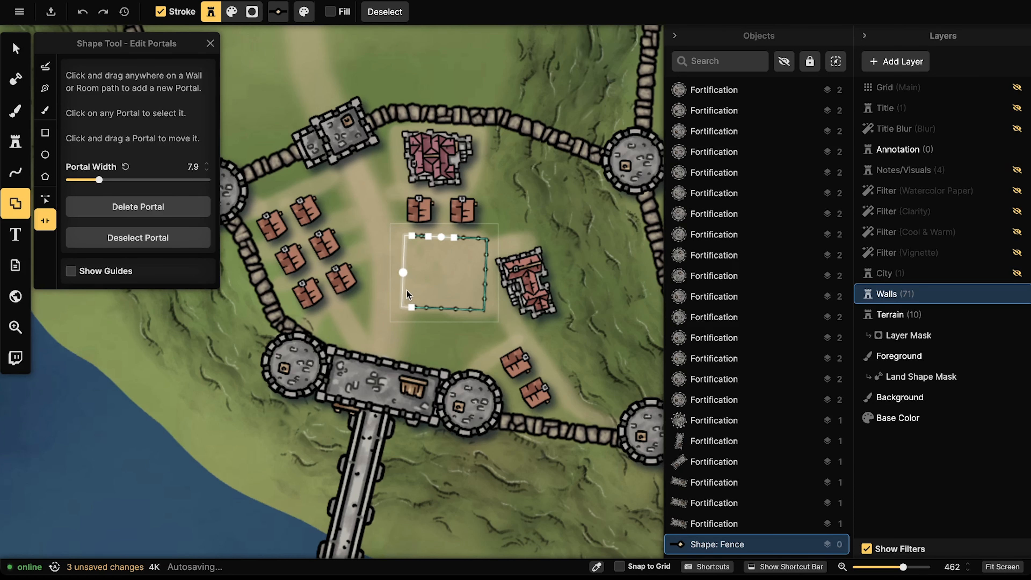
pyautogui.moveTo(413, 307); pyautogui.dragTo(403, 283)
# Step: Add a short portal gap on the fence's right side, then reselect the fence to check the openings
pyautogui.click(486, 280)
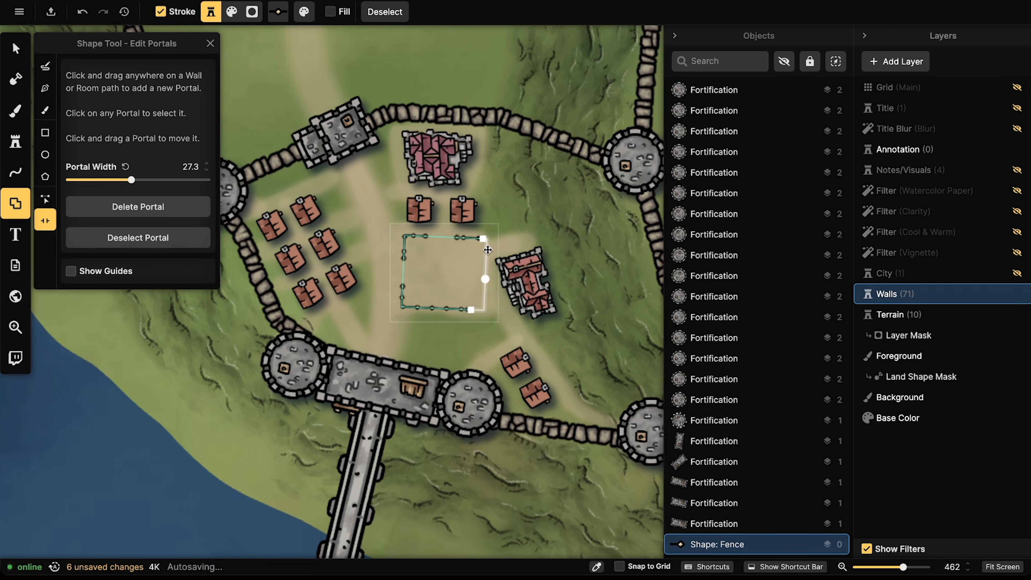
pyautogui.moveTo(482, 240); pyautogui.dragTo(484, 269)
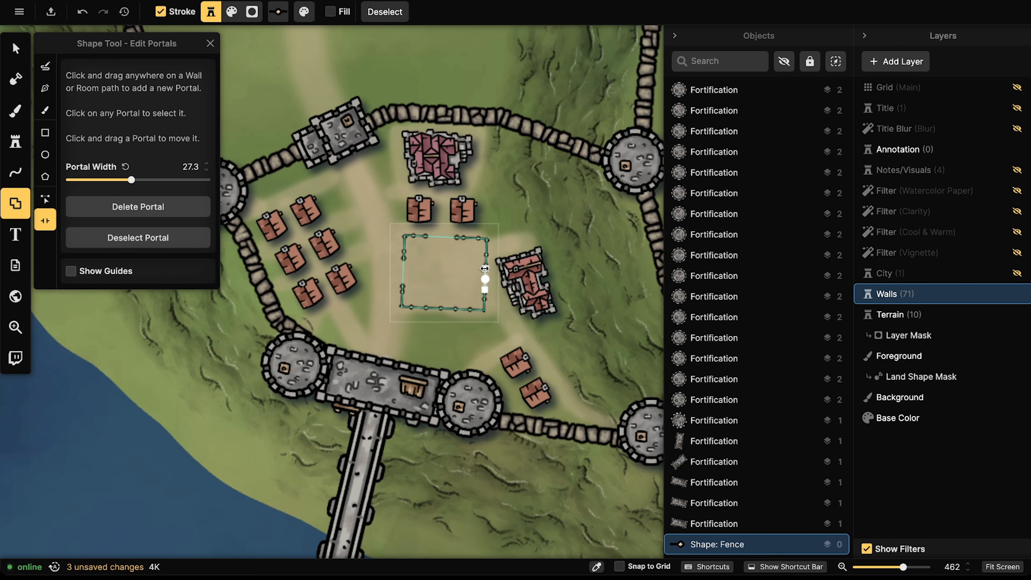
pyautogui.click(16, 56)
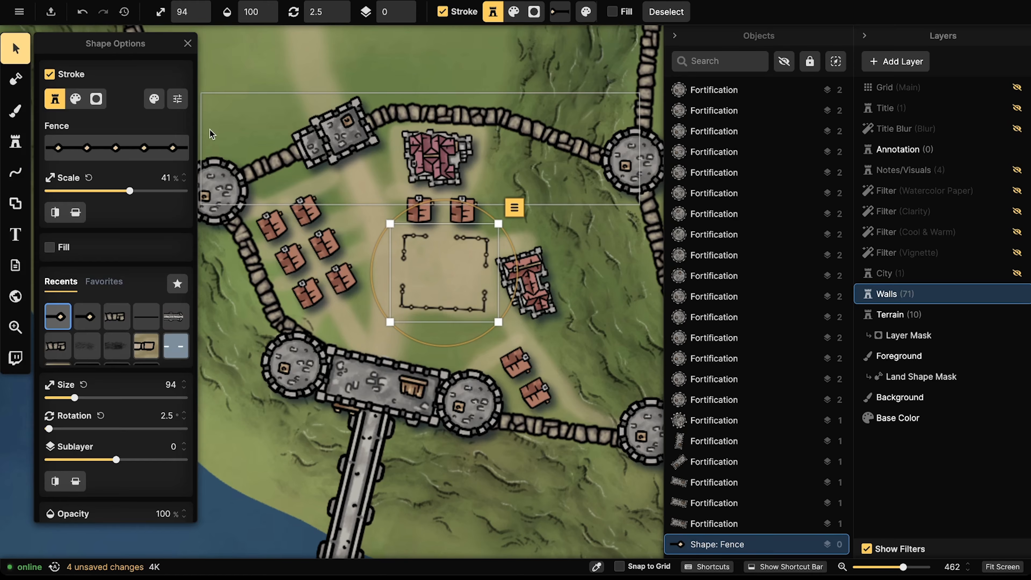
pyautogui.click(211, 130)
pyautogui.scroll(-2, 348, 217)
pyautogui.scroll(-1, 348, 215)
pyautogui.click(390, 232)
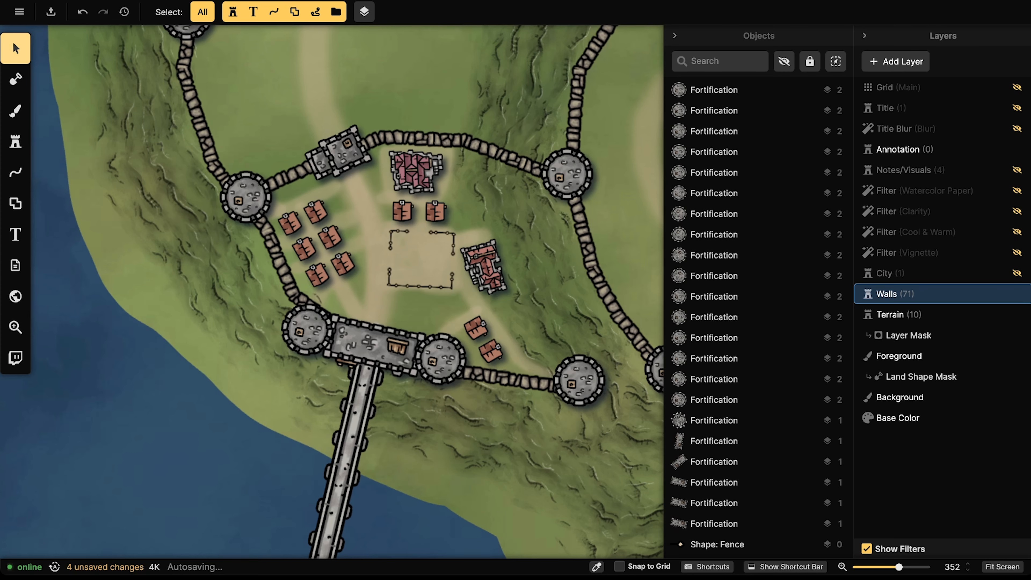
pyautogui.scroll(-1, 339, 157)
pyautogui.scroll(2, 445, 272)
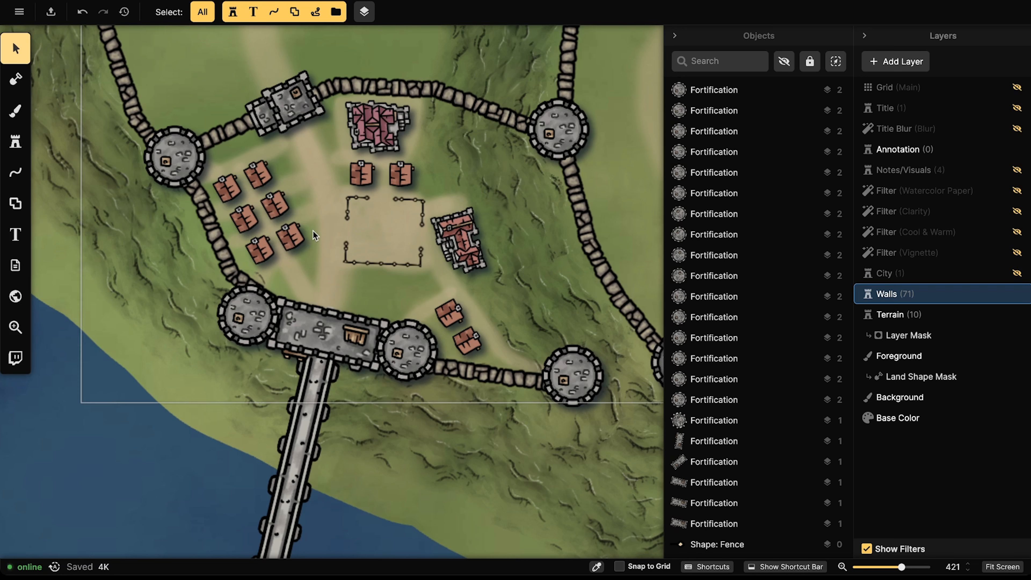
pyautogui.click(293, 234)
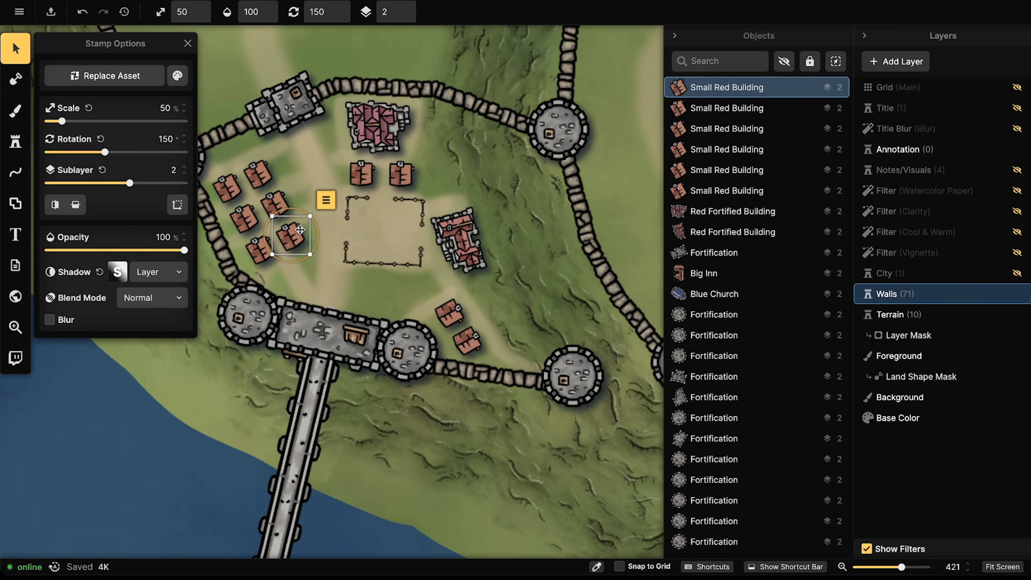
pyautogui.click(367, 146)
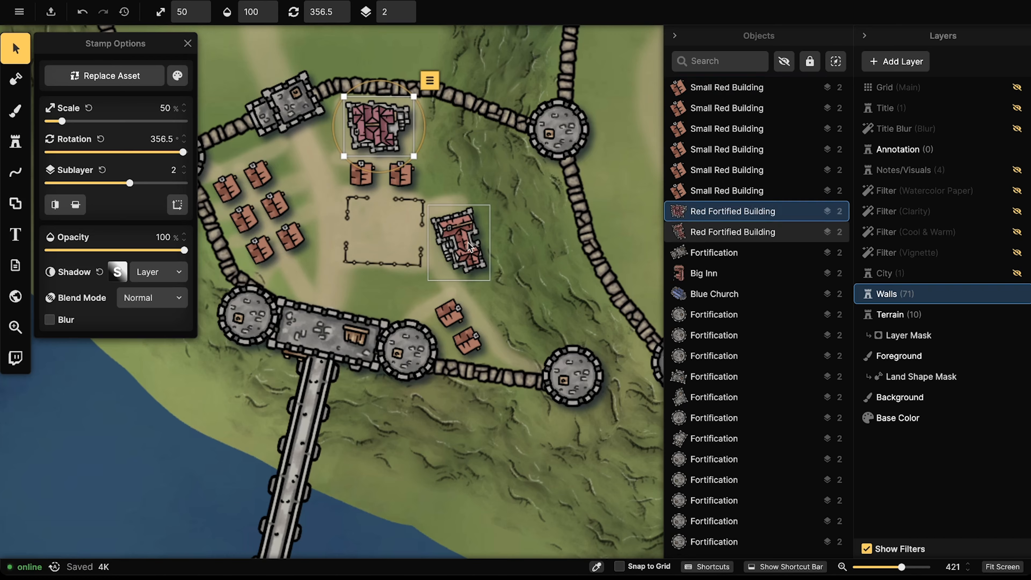
pyautogui.click(468, 243)
pyautogui.click(400, 174)
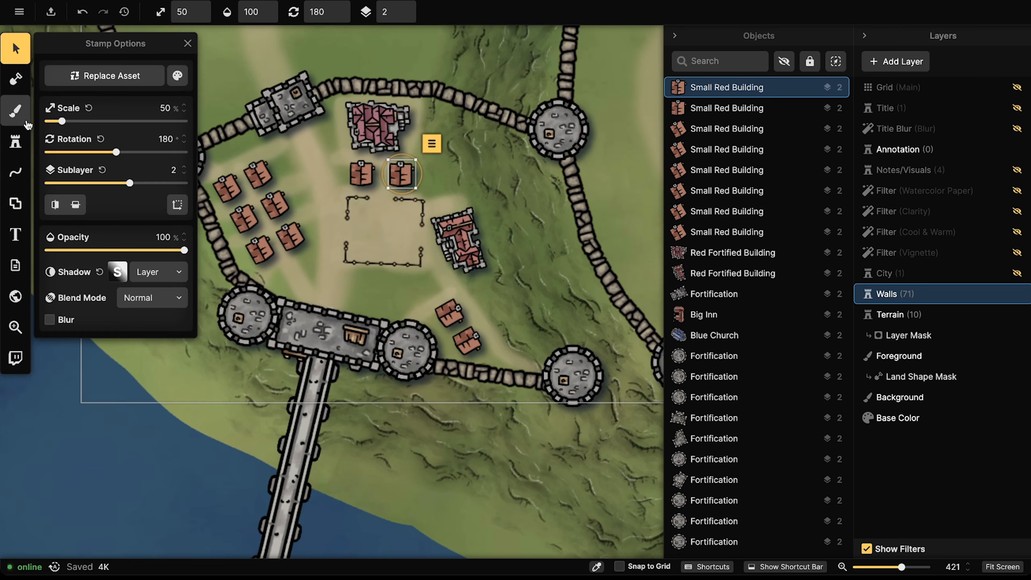
# Step: Search the stamp catalog for 'shack', load the Shacks stamp and place one inside the walls
pyautogui.click(16, 141)
pyautogui.click(84, 129)
pyautogui.click(249, 64)
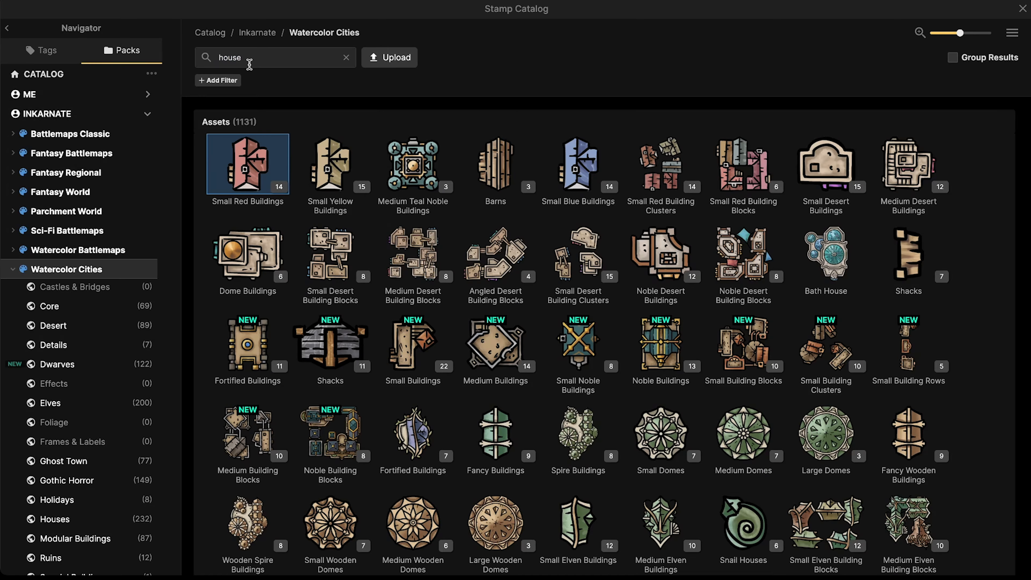
pyautogui.doubleClick(250, 61)
pyautogui.write('shack')
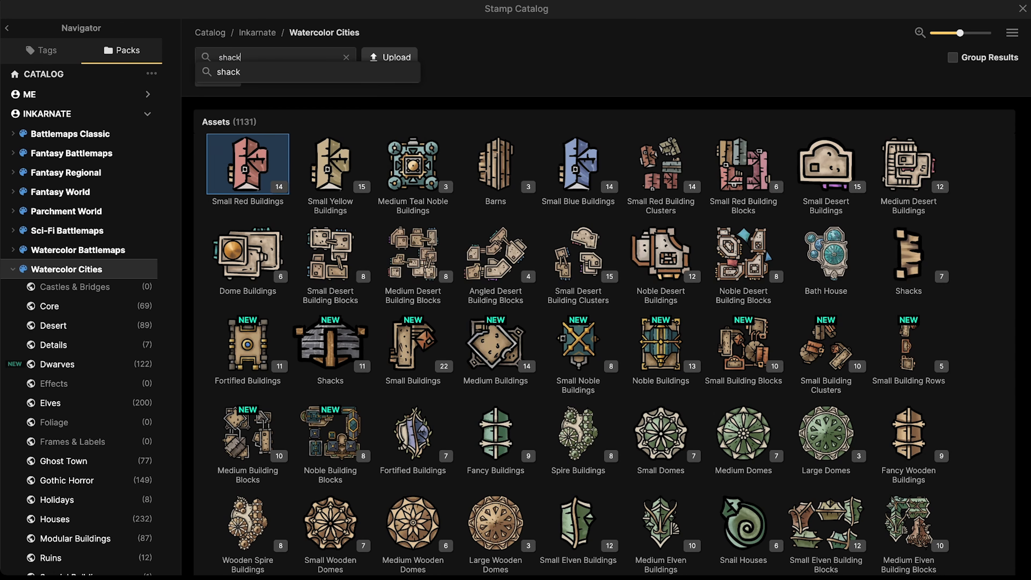
pyautogui.press('Return')
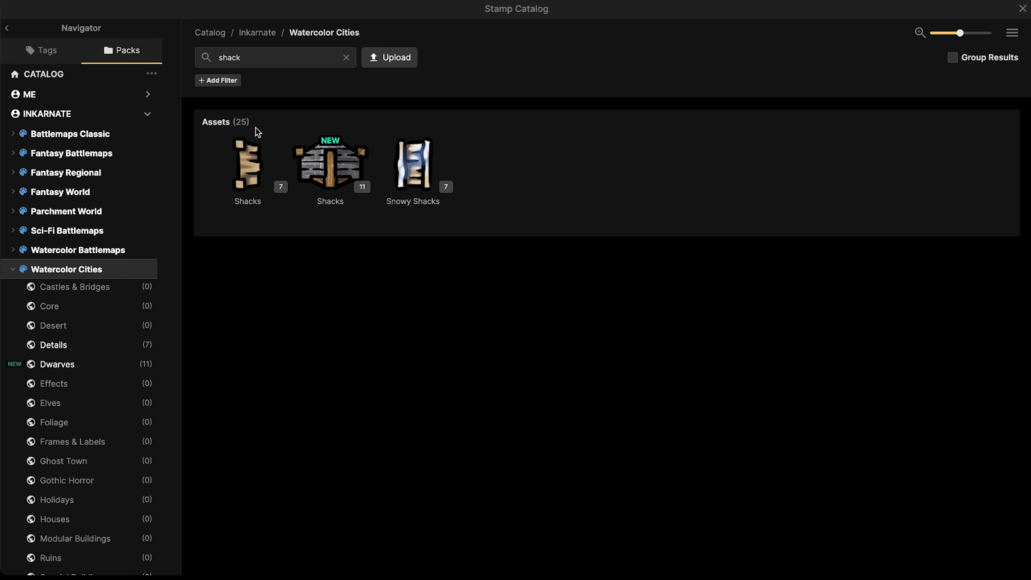
pyautogui.click(252, 152)
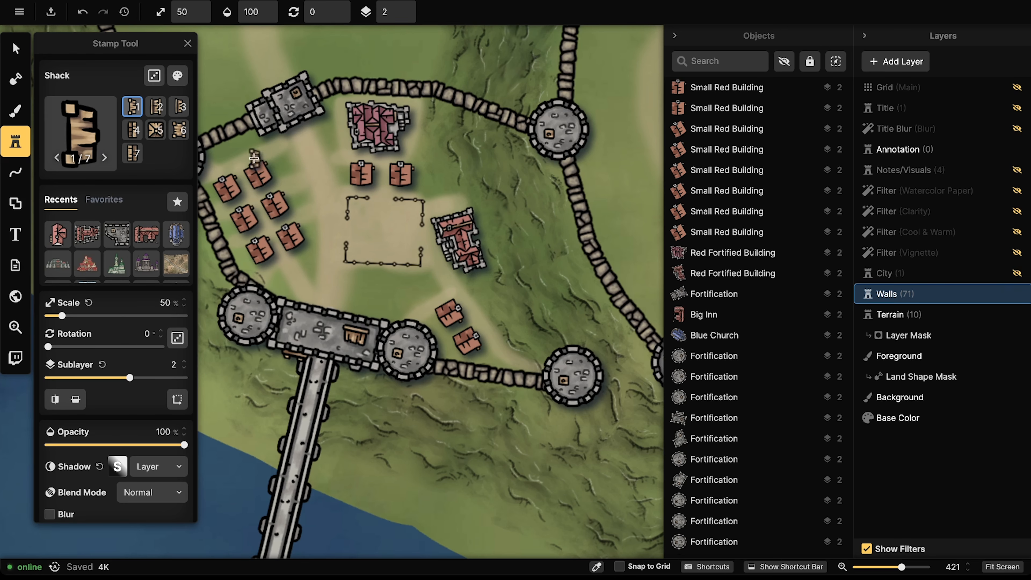
pyautogui.click(420, 230)
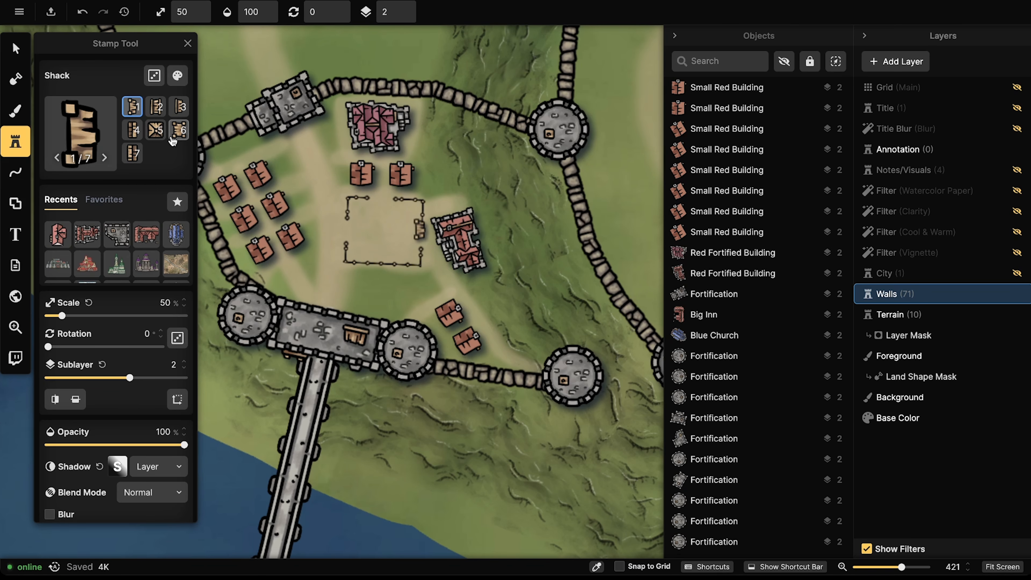
# Step: Stamp two tall narrow shacks among the north-west cluster of red houses
pyautogui.click(133, 130)
pyautogui.scroll(5, 246, 158)
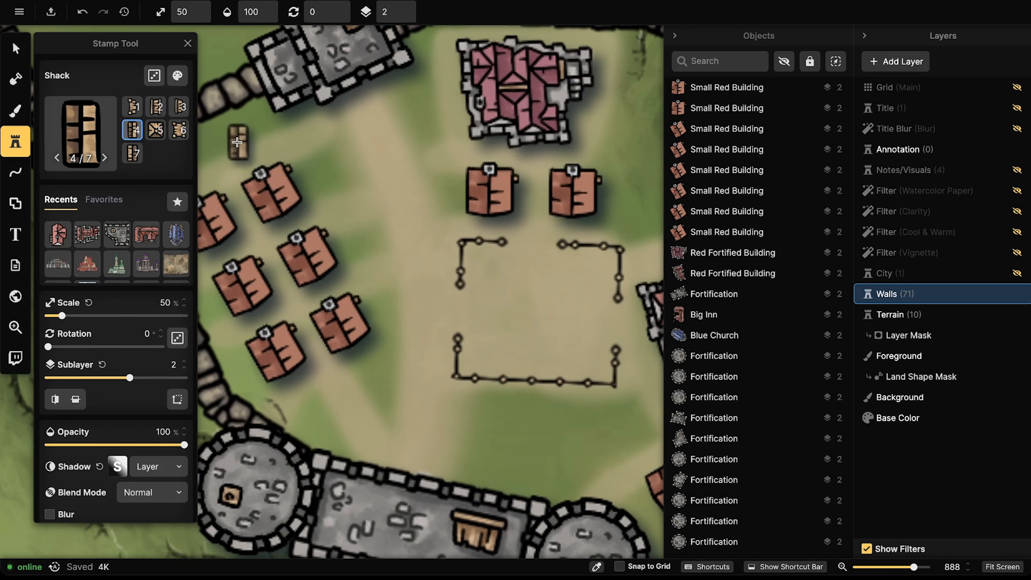
pyautogui.scroll(1, 245, 141)
pyautogui.moveTo(245, 140); pyautogui.dragTo(288, 129)
pyautogui.scroll(5, 285, 146)
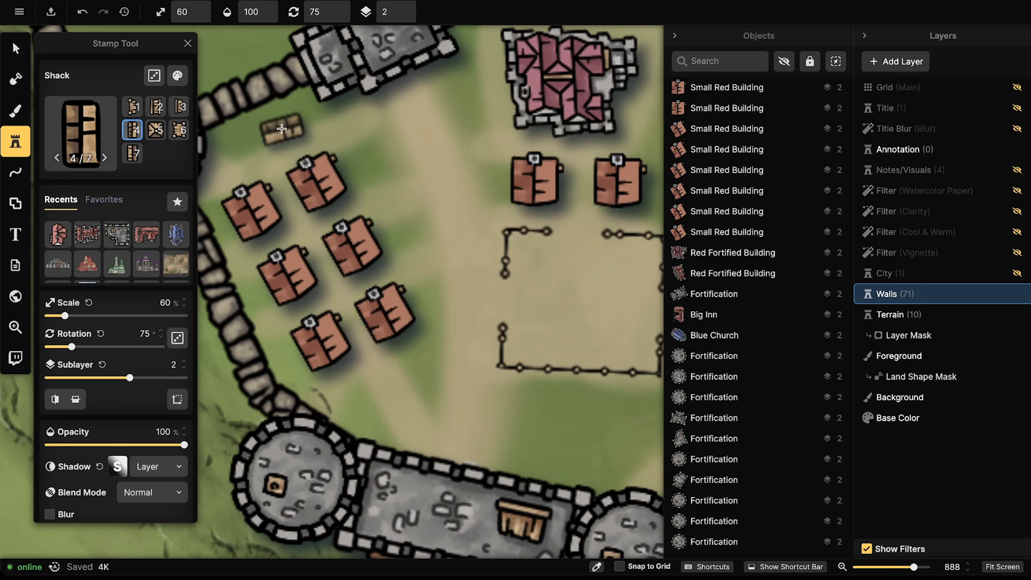
pyautogui.scroll(-1, 287, 126)
pyautogui.click(288, 114)
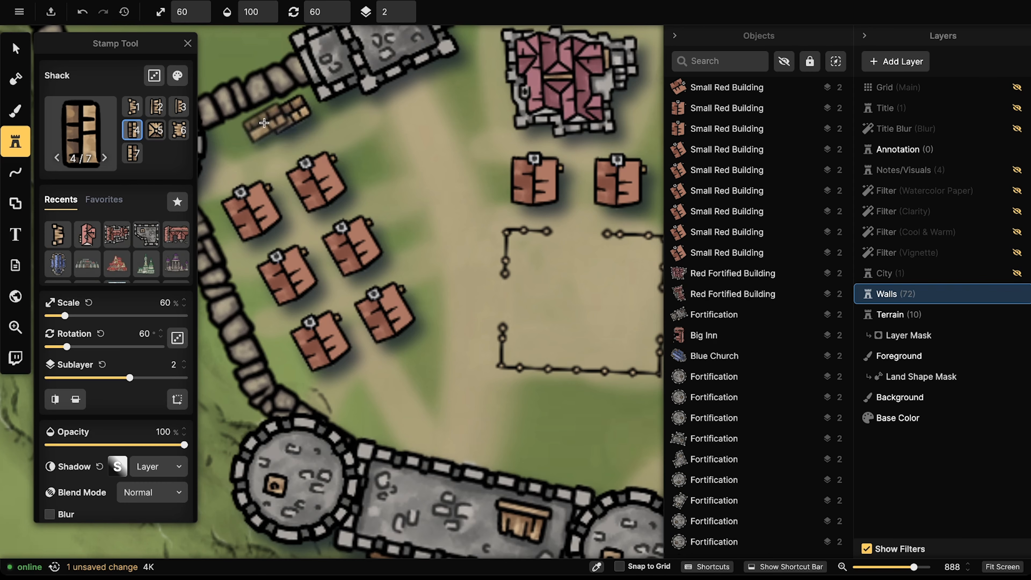
pyautogui.click(241, 137)
# Step: Rotate the upper new shack to about 60°
pyautogui.click(20, 55)
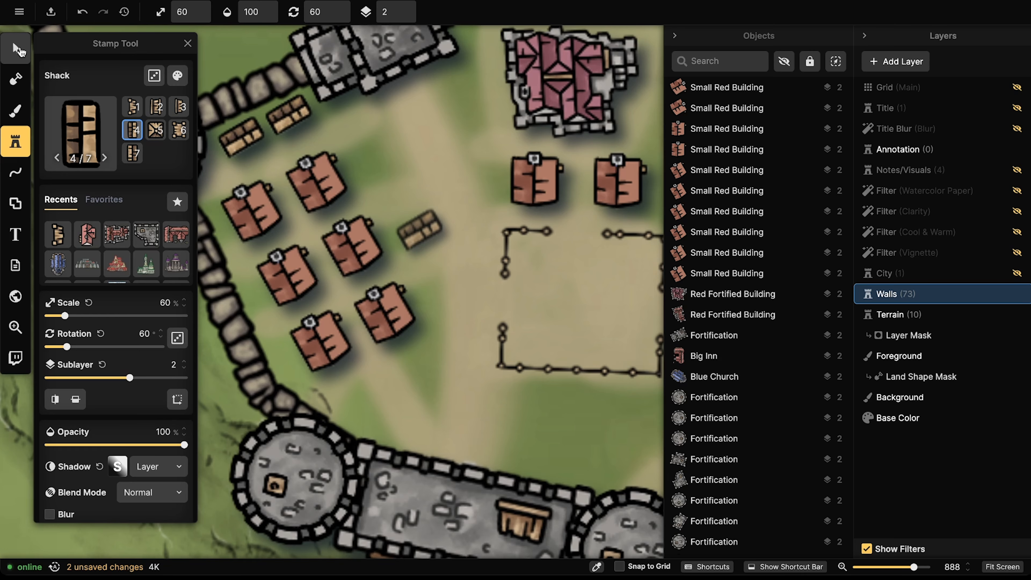
pyautogui.click(291, 124)
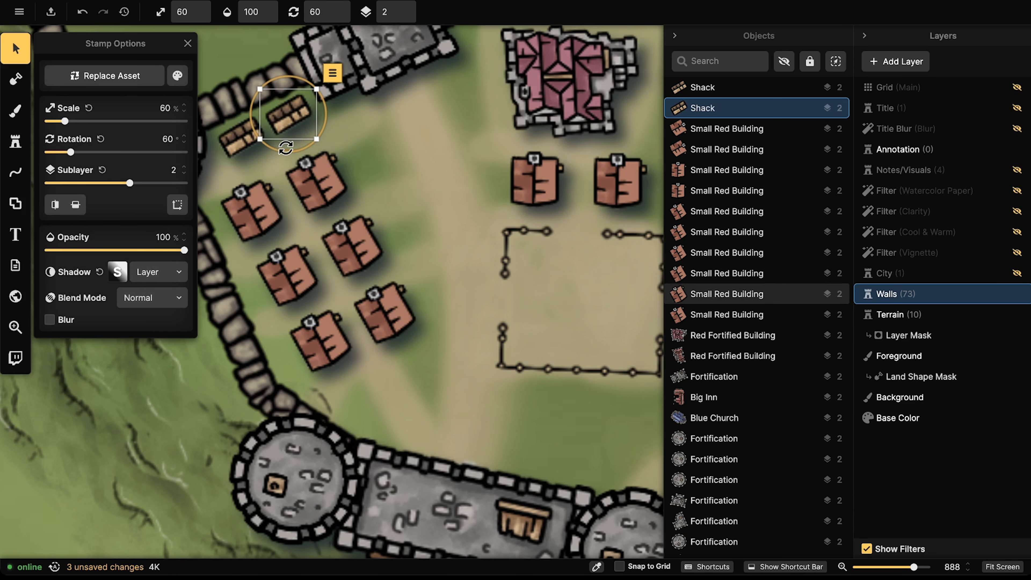
pyautogui.moveTo(285, 149); pyautogui.dragTo(239, 173)
pyautogui.click(246, 150)
pyautogui.click(296, 123)
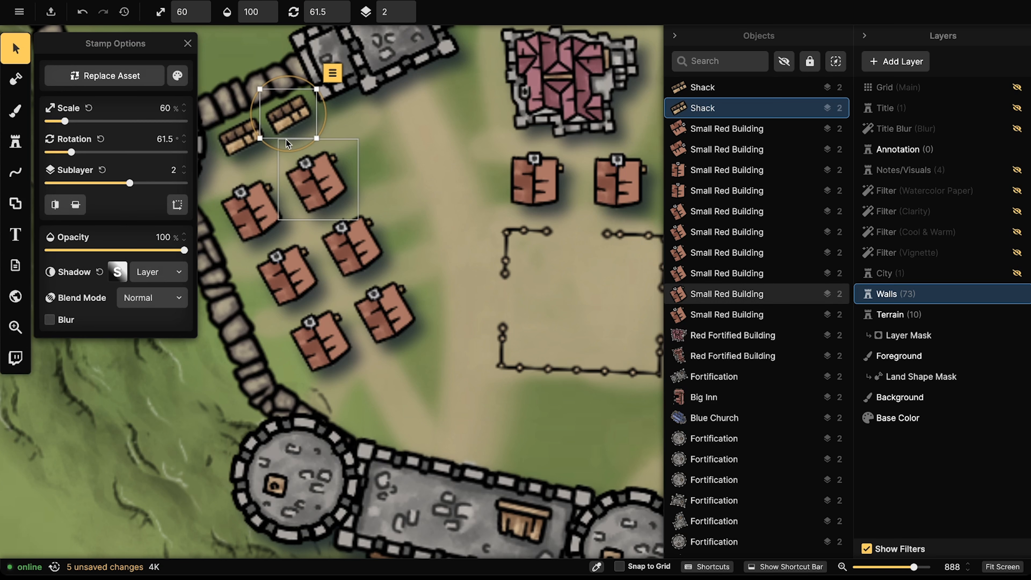
pyautogui.moveTo(283, 146); pyautogui.dragTo(284, 147)
# Step: Stamp a square-roofed shack inside the plaza fence and tilt it a few degrees
pyautogui.click(15, 141)
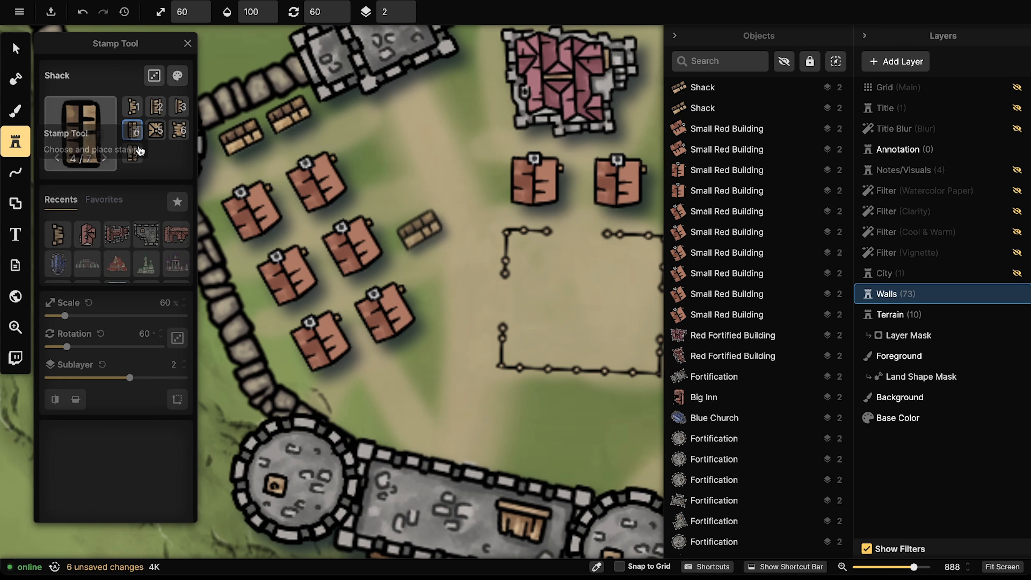
pyautogui.scroll(-4, 303, 150)
pyautogui.moveTo(394, 168); pyautogui.dragTo(287, 169)
pyautogui.moveTo(325, 213); pyautogui.dragTo(339, 155)
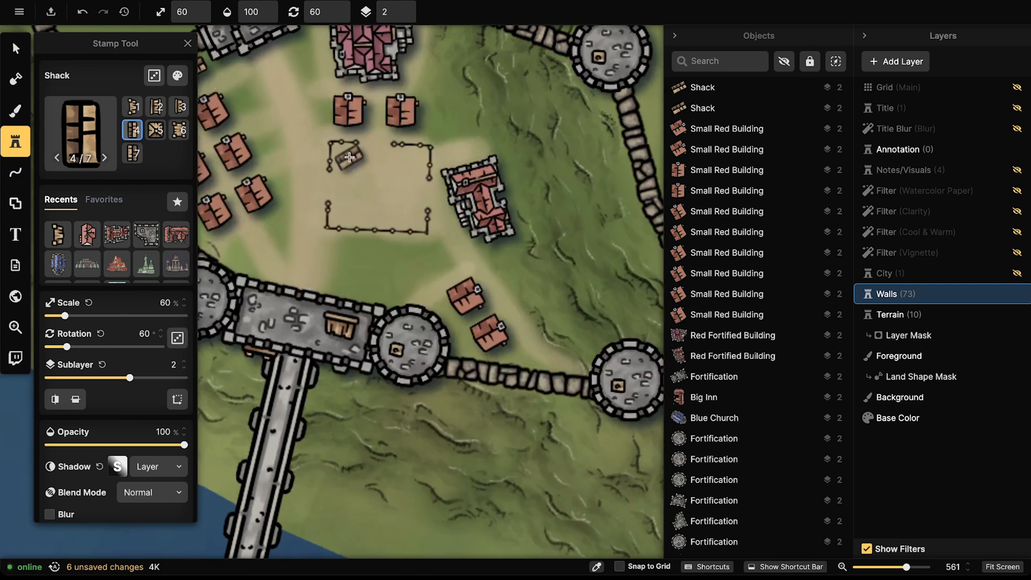
pyautogui.scroll(2, 407, 162)
pyautogui.press('Left')
pyautogui.press('Left')
pyautogui.press('Left')
pyautogui.press('Left')
pyautogui.press('Left')
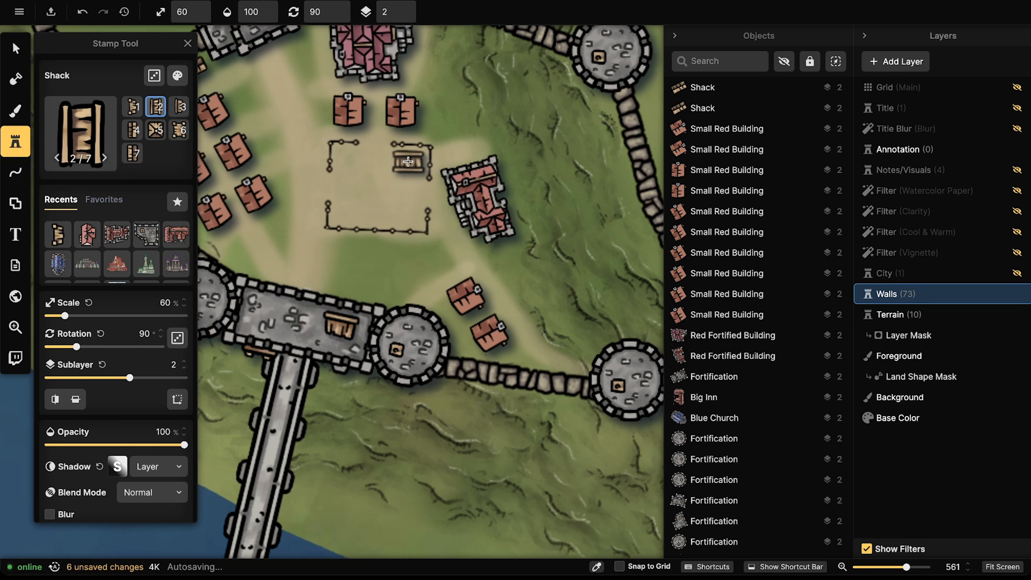
pyautogui.press('Left')
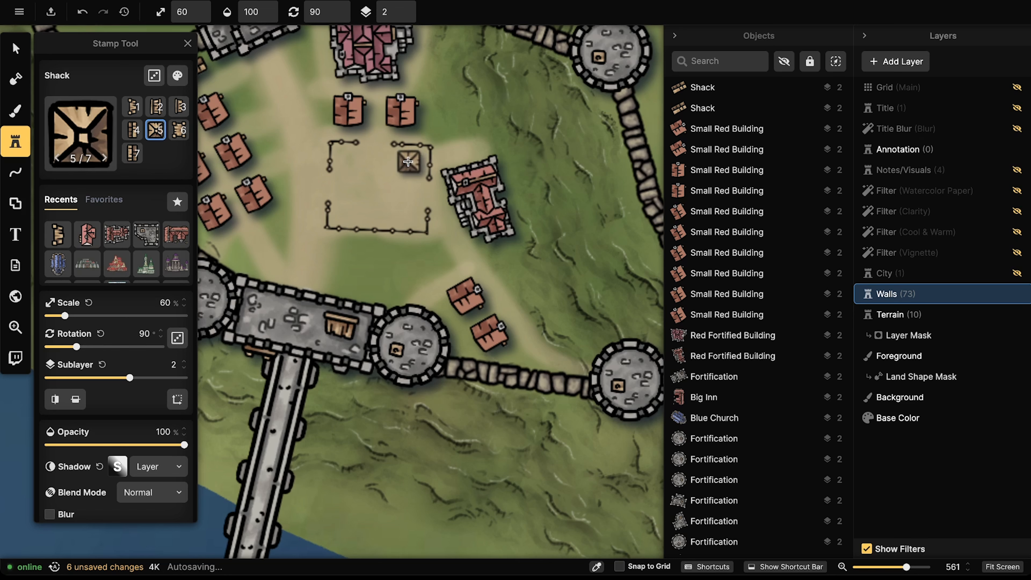
pyautogui.click(410, 162)
pyautogui.press('v')
pyautogui.click(410, 163)
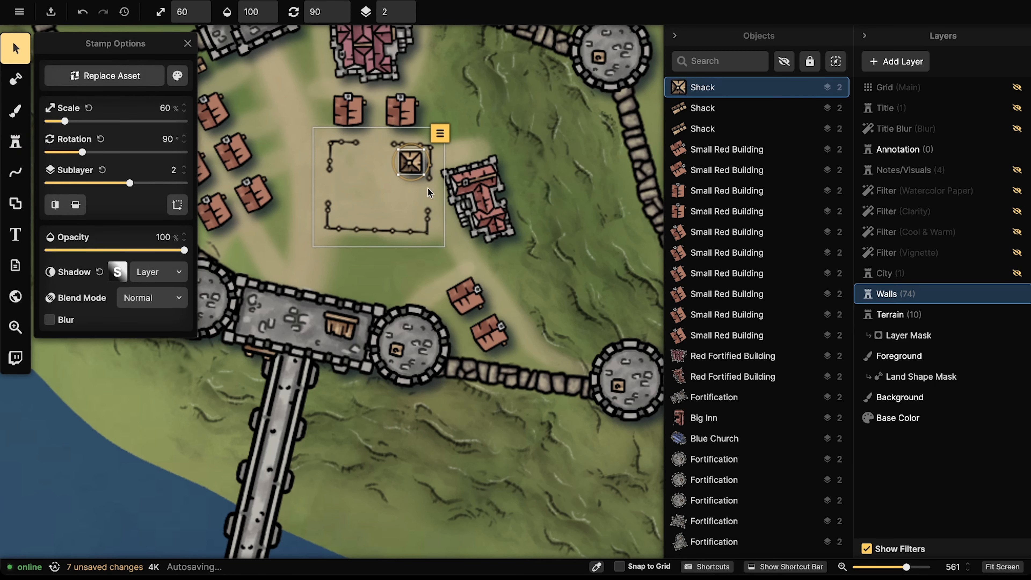
pyautogui.moveTo(417, 180); pyautogui.dragTo(414, 166)
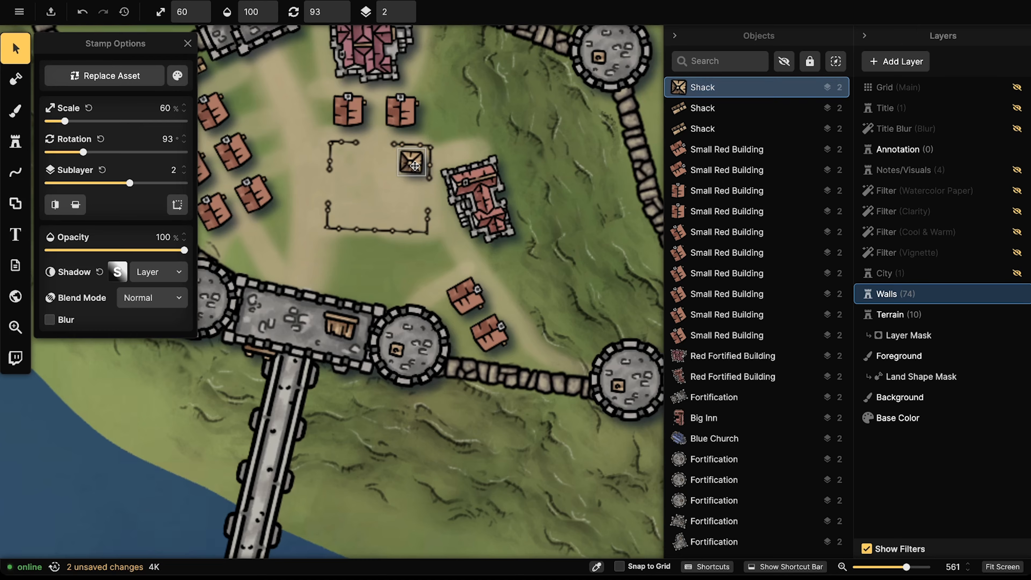
# Step: Stamp a row of three shacks beside the red houses north of the plaza
pyautogui.click(15, 142)
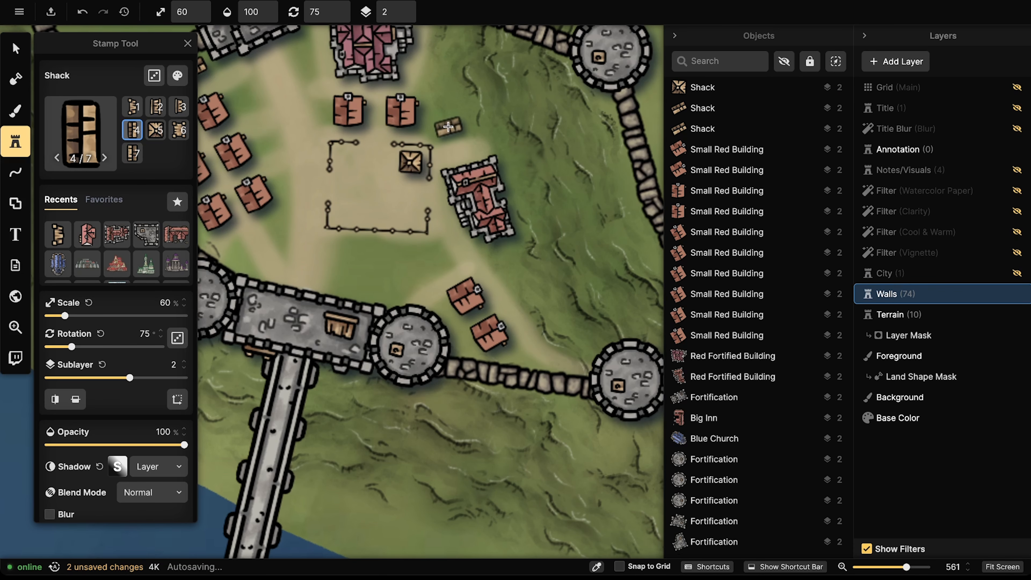
pyautogui.click(447, 127)
pyautogui.click(444, 108)
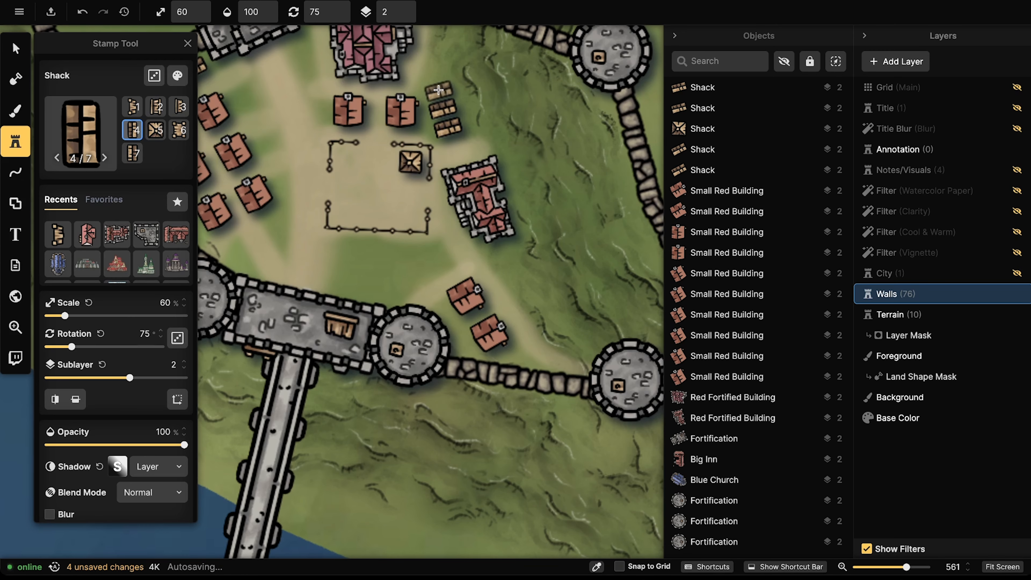
pyautogui.click(439, 88)
pyautogui.scroll(-5, 389, 96)
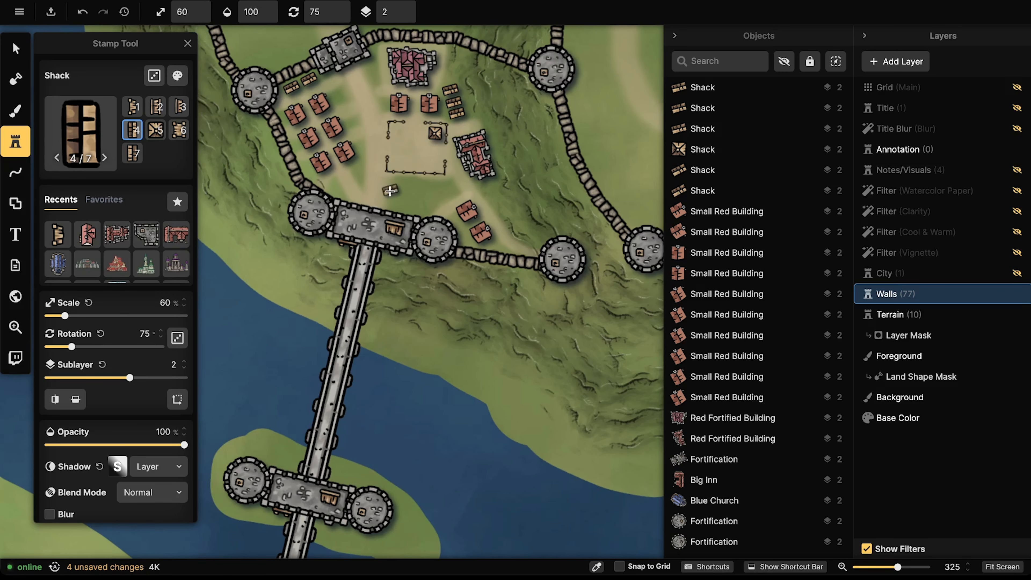
pyautogui.scroll(4, 397, 197)
# Step: Stamp a shack south of the plaza, rotate it, and paste copies into a row of three
pyautogui.click(394, 183)
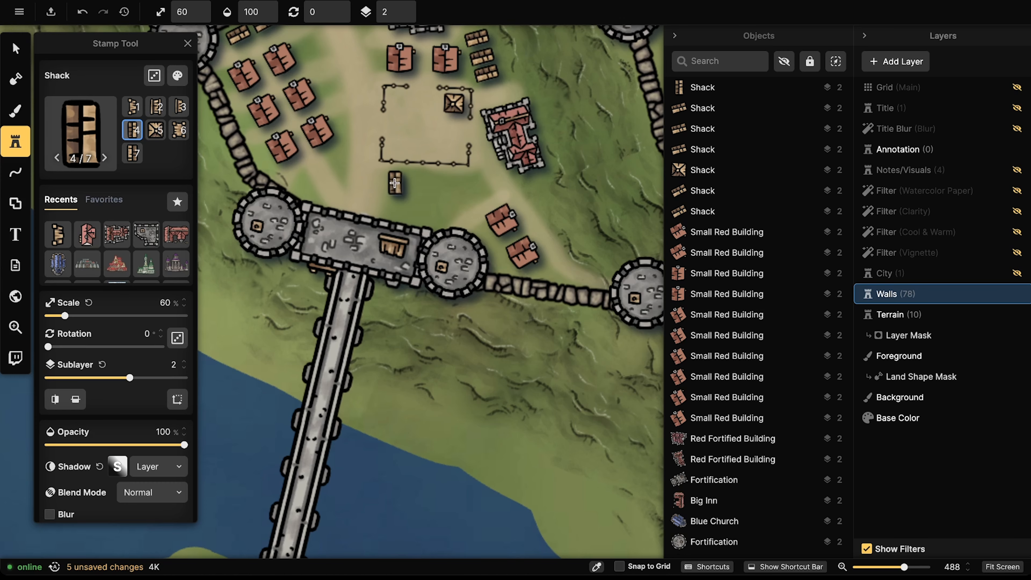
pyautogui.press('v')
pyautogui.click(396, 185)
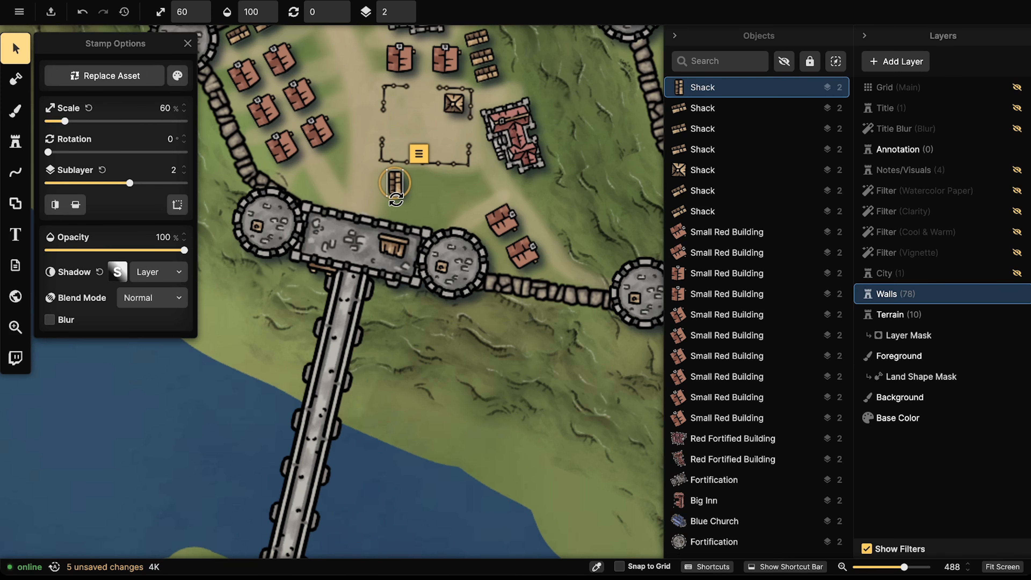
pyautogui.moveTo(393, 199); pyautogui.dragTo(394, 195)
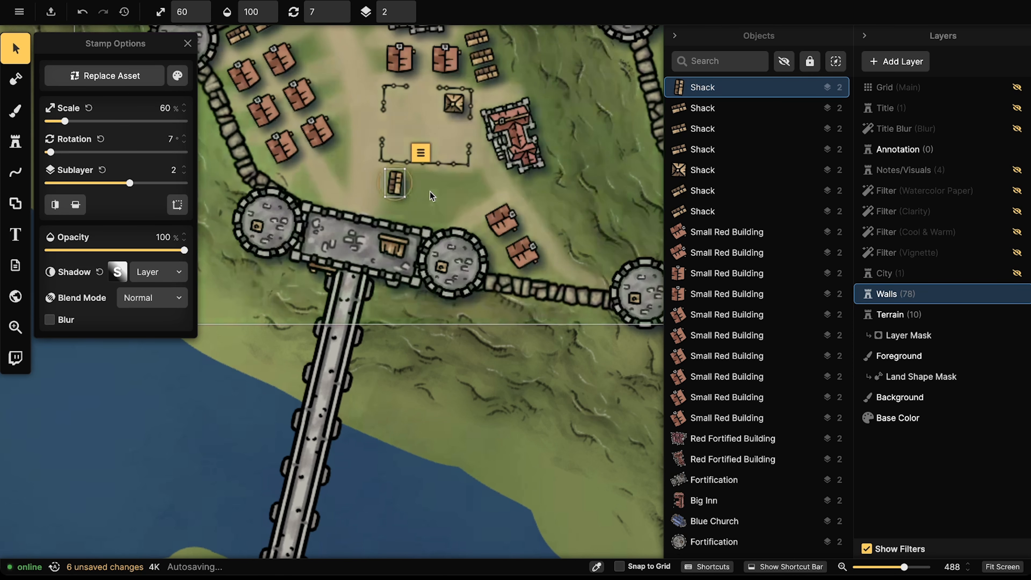
pyautogui.hotkey('ctrl', 'v')
pyautogui.moveTo(429, 187); pyautogui.dragTo(415, 180)
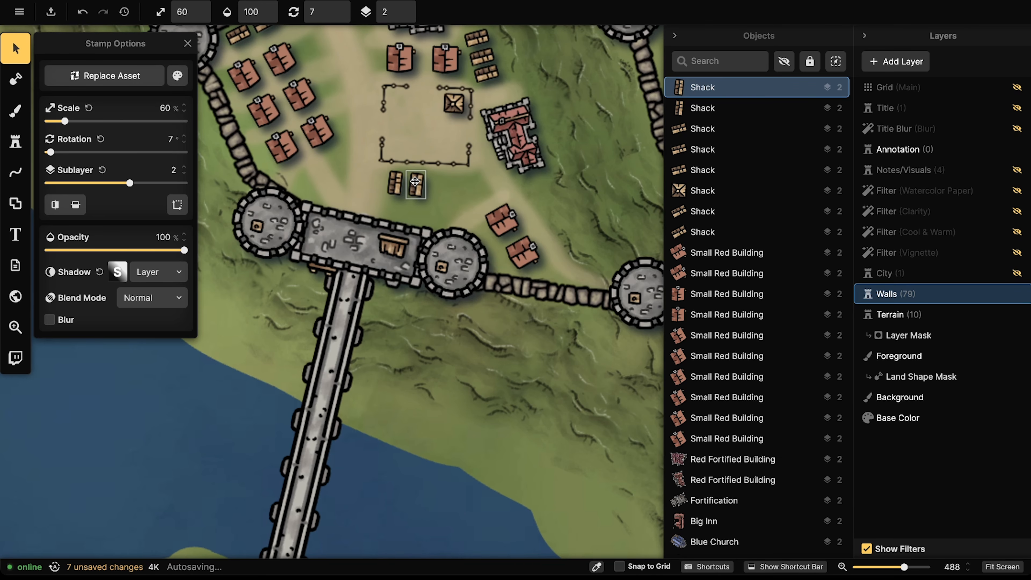
pyautogui.hotkey('ctrl', 'v')
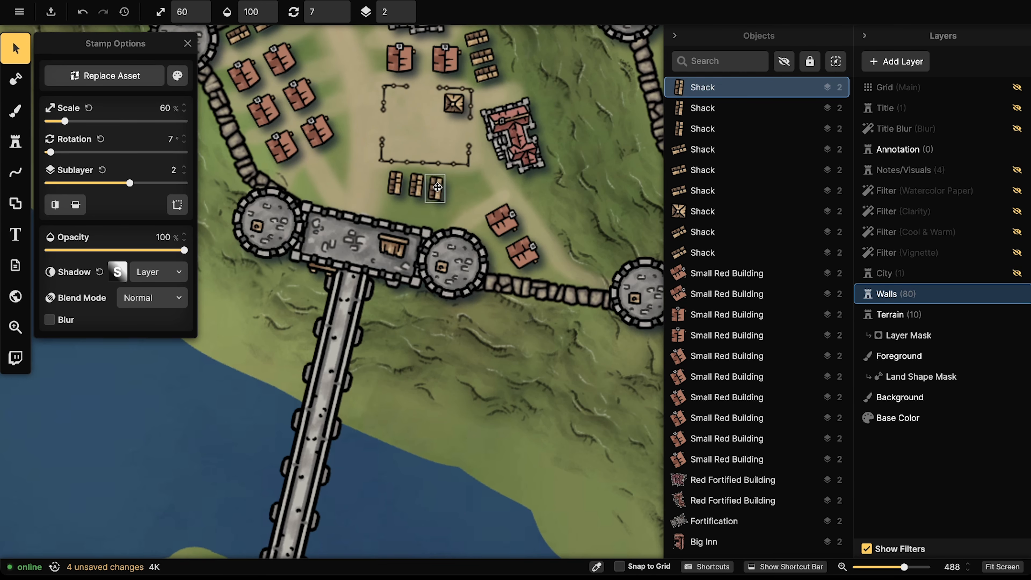
# Step: With shack variant 1, stamp a tilted shack right of the row of three
pyautogui.click(15, 141)
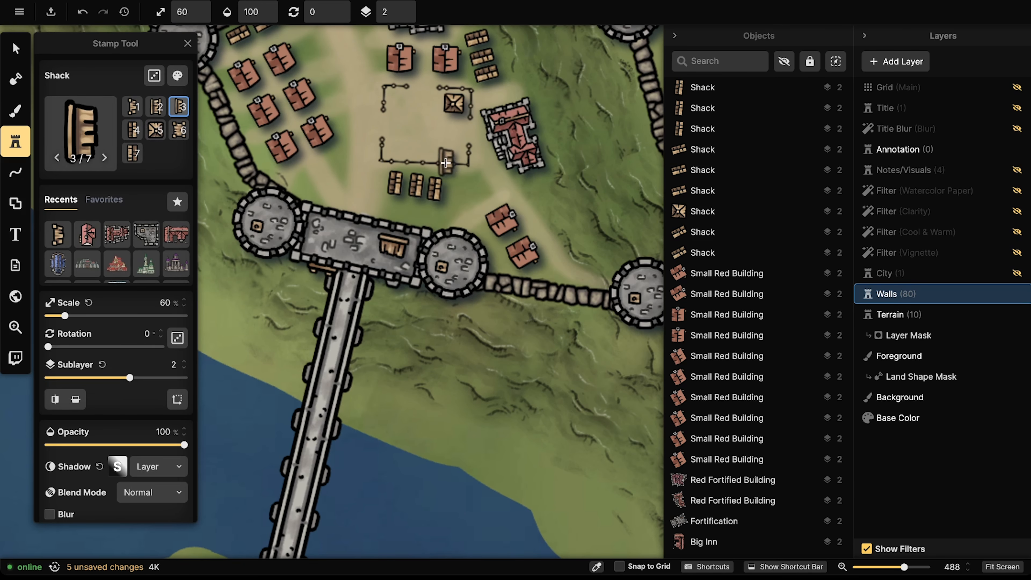
pyautogui.press('1')
pyautogui.scroll(1, 474, 185)
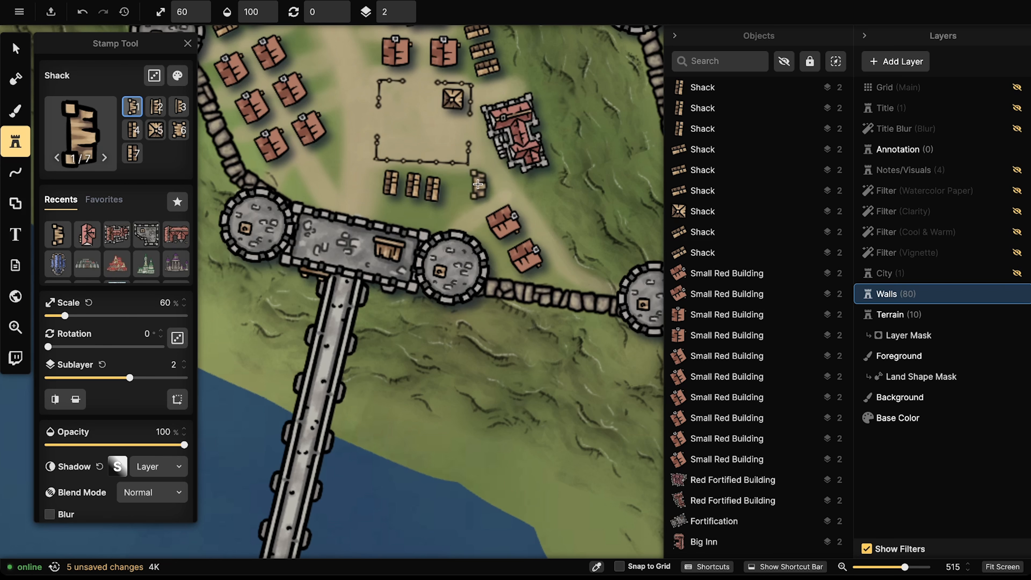
pyautogui.scroll(-3, 477, 184)
pyautogui.click(479, 183)
# Step: With shack variant 7, stamp two shacks among the northern red houses
pyautogui.scroll(-3, 446, 162)
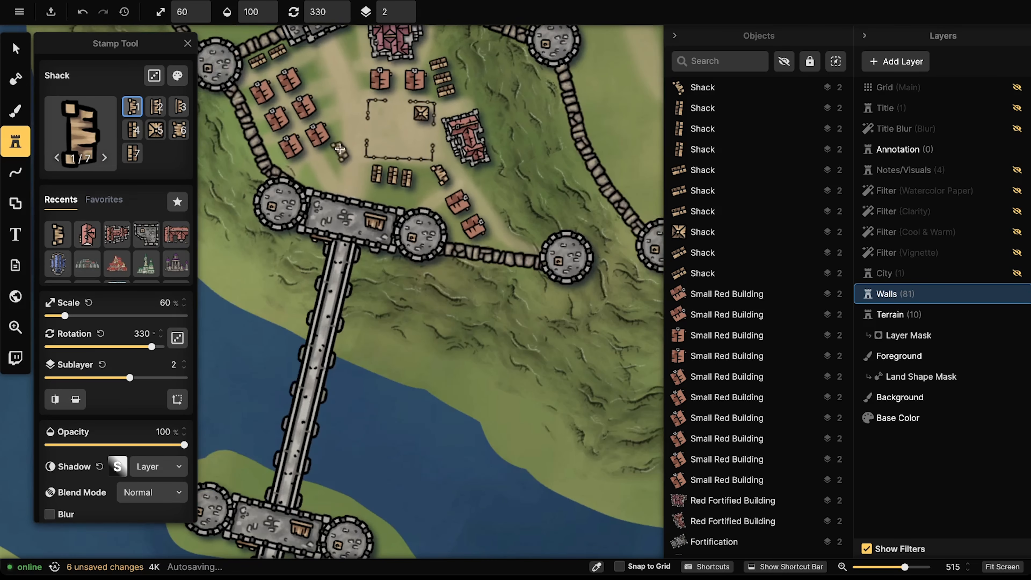
pyautogui.scroll(5, 357, 73)
pyautogui.scroll(4, 358, 73)
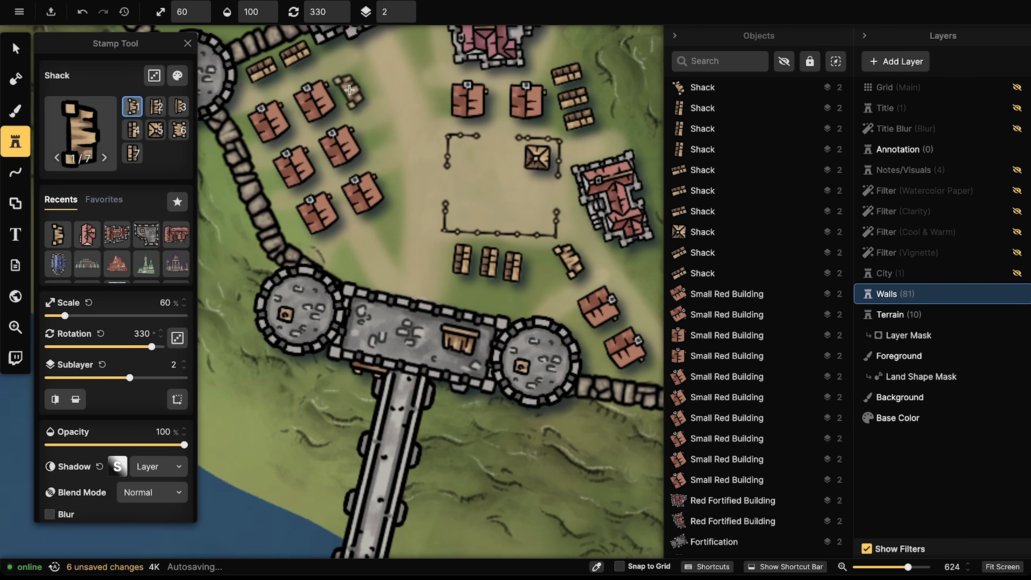
pyautogui.press('6')
pyautogui.press('7')
pyautogui.scroll(-5, 350, 88)
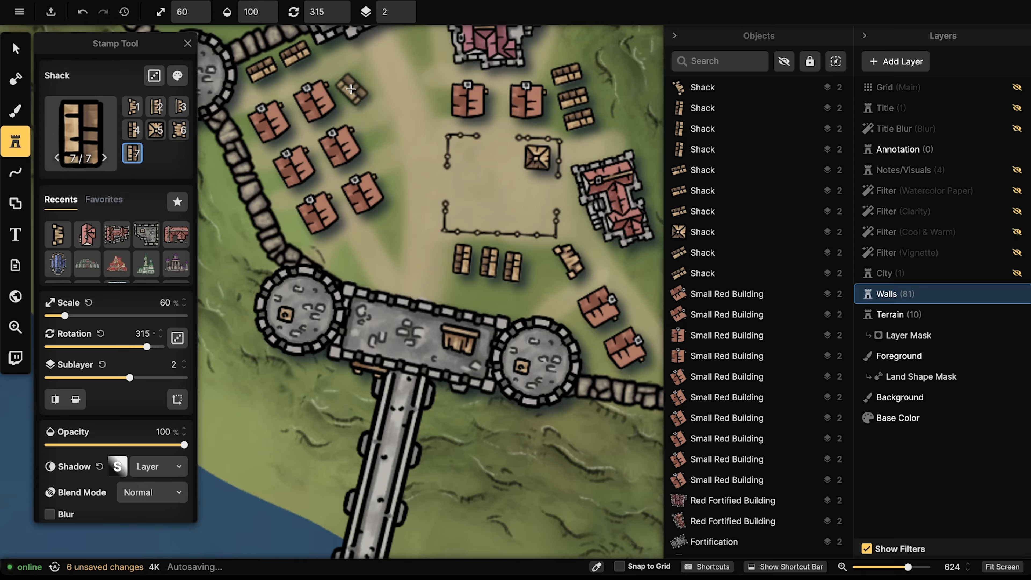
pyautogui.scroll(-1, 349, 88)
pyautogui.click(349, 89)
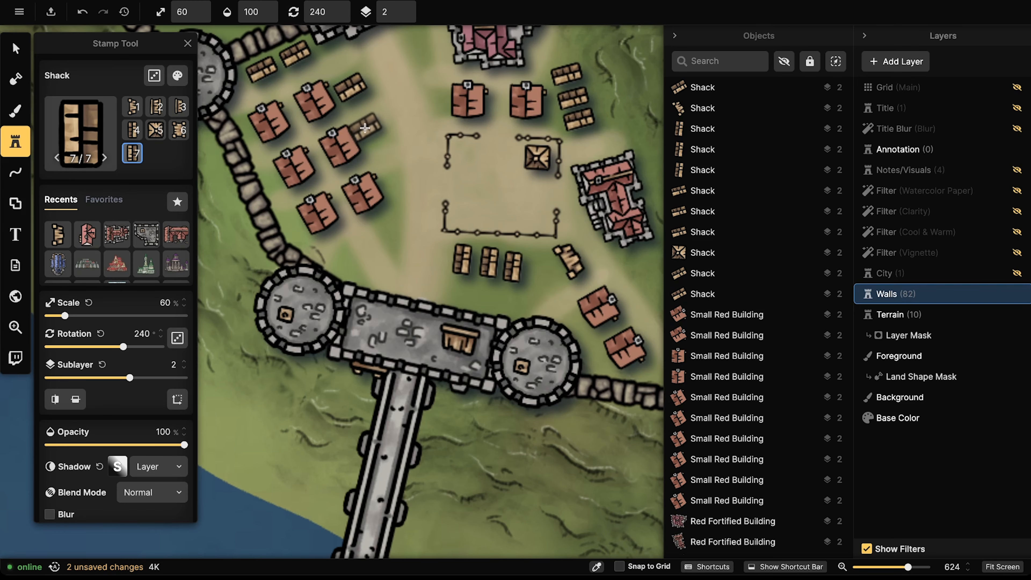
pyautogui.click(374, 132)
# Step: With shack variant 6, place a rotated shack and another near the south wall
pyautogui.scroll(-4, 388, 225)
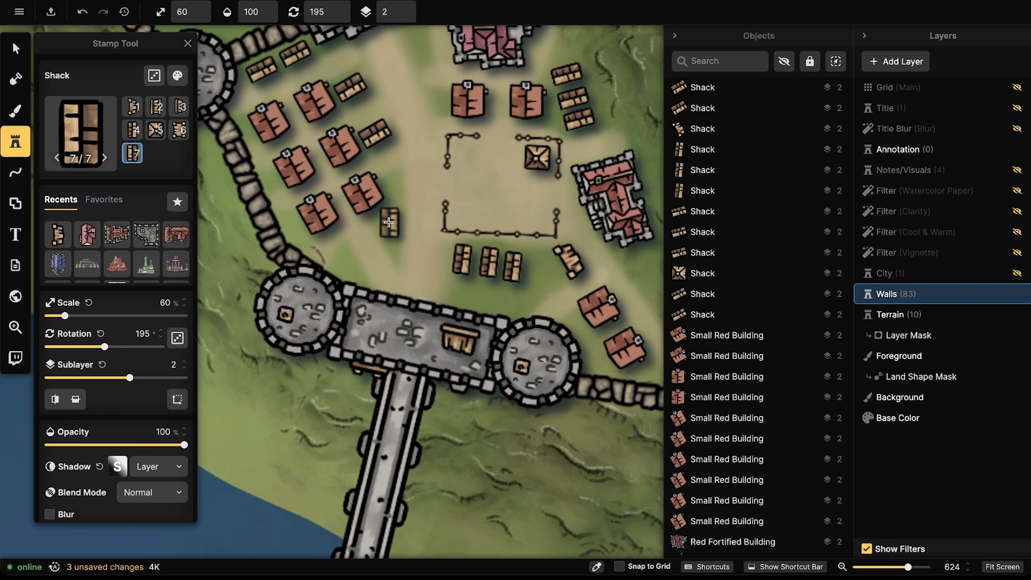
pyautogui.press('6')
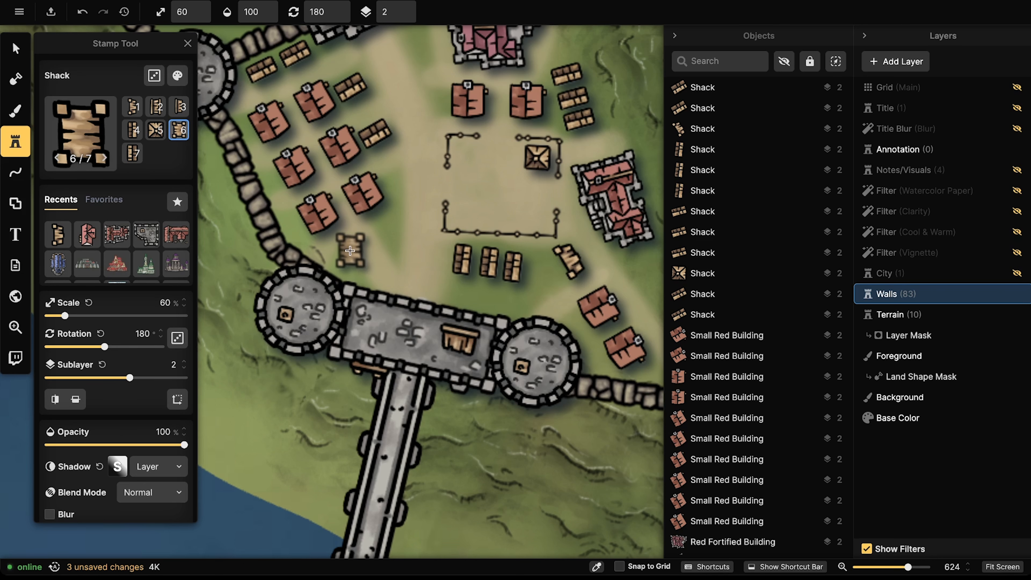
pyautogui.scroll(-3, 347, 260)
pyautogui.moveTo(487, 219); pyautogui.dragTo(380, 230)
pyautogui.scroll(1, 292, 59)
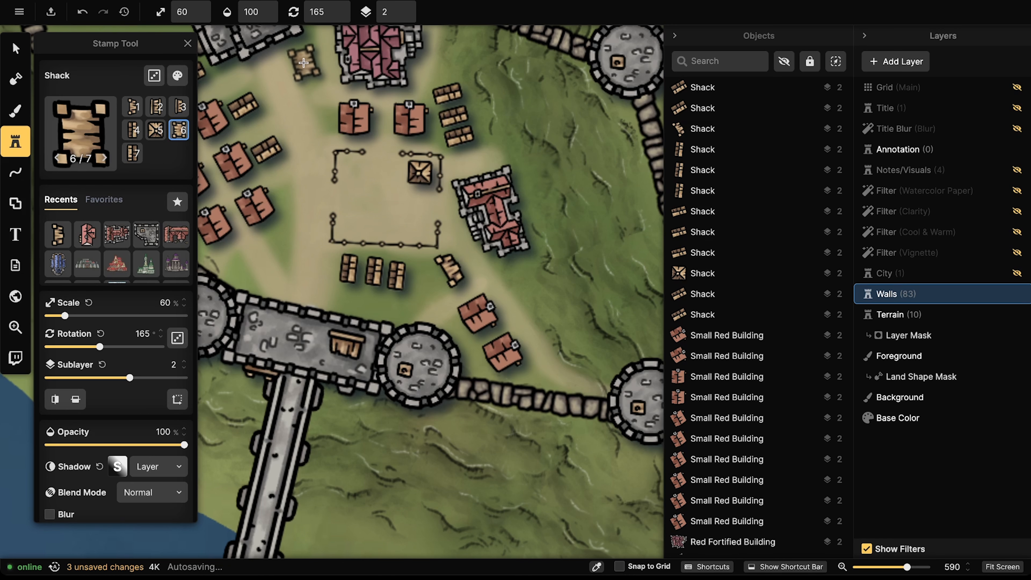
pyautogui.click(304, 63)
pyautogui.scroll(-5, 268, 51)
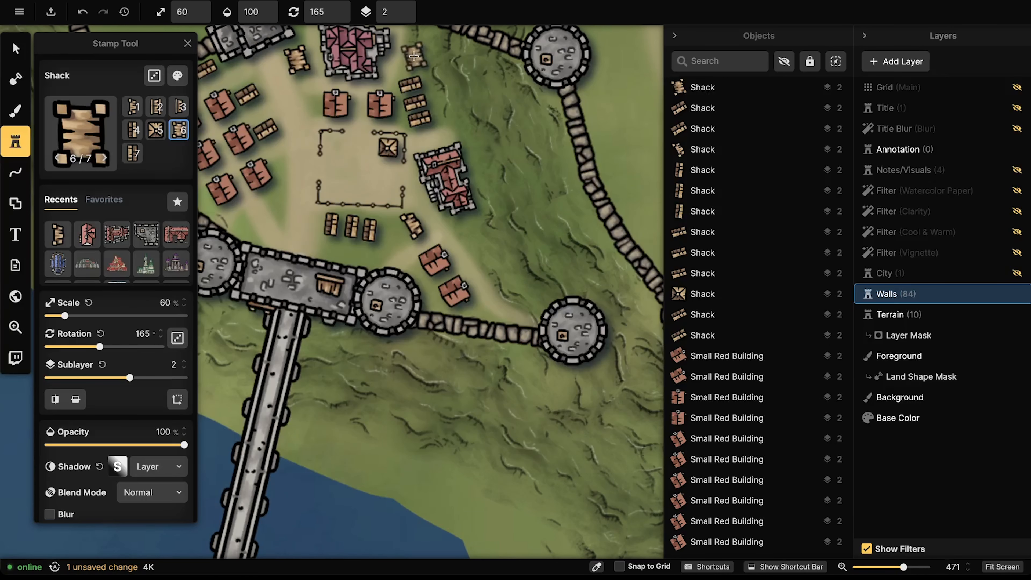
pyautogui.scroll(3, 423, 45)
pyautogui.scroll(-1, 426, 44)
pyautogui.click(428, 43)
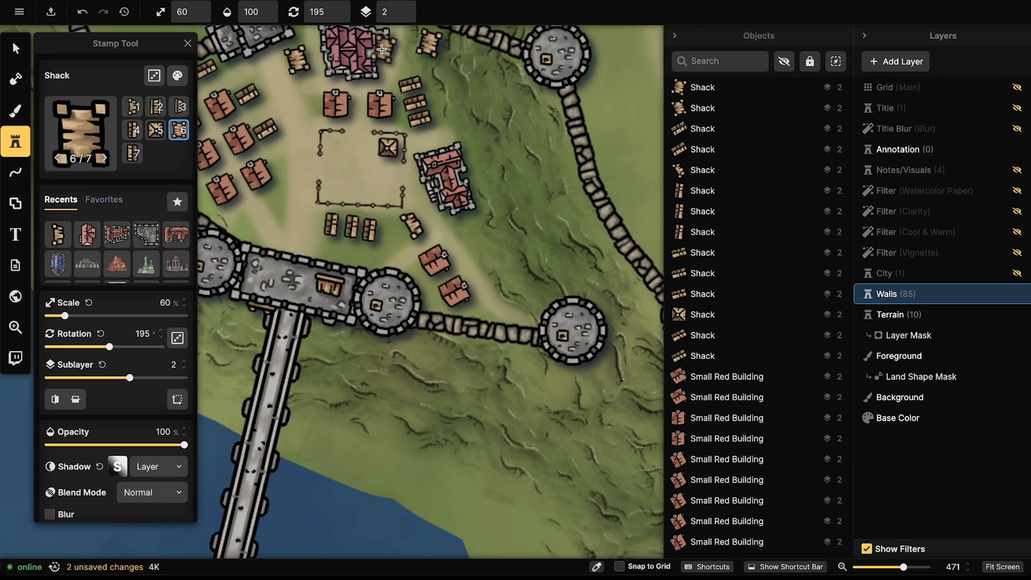
# Step: With shack variant 5, place a shack inside the fenced plaza
pyautogui.scroll(-4, 400, 307)
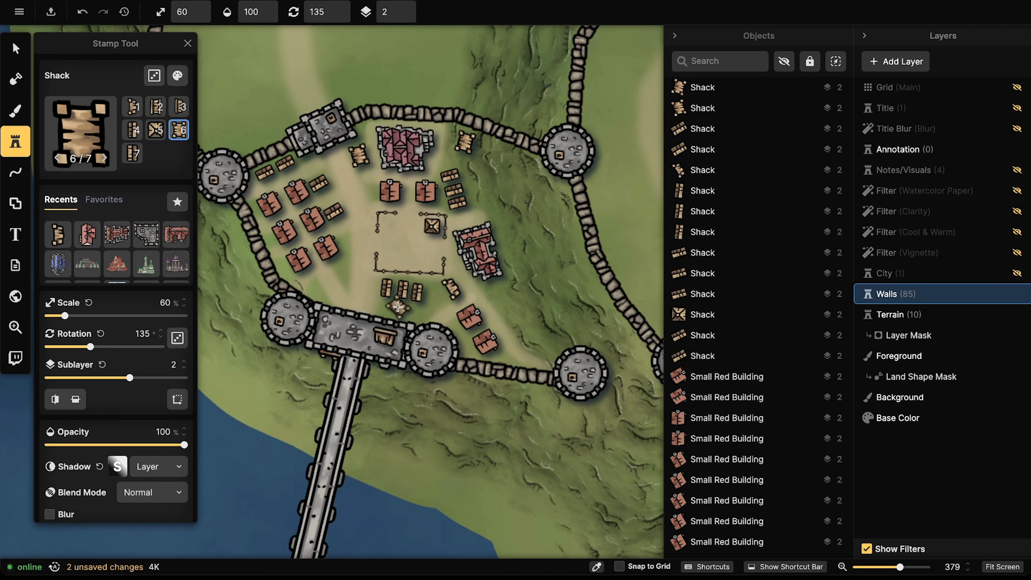
pyautogui.scroll(-1, 398, 306)
pyautogui.press('5')
pyautogui.scroll(4, 396, 308)
pyautogui.scroll(-1, 390, 308)
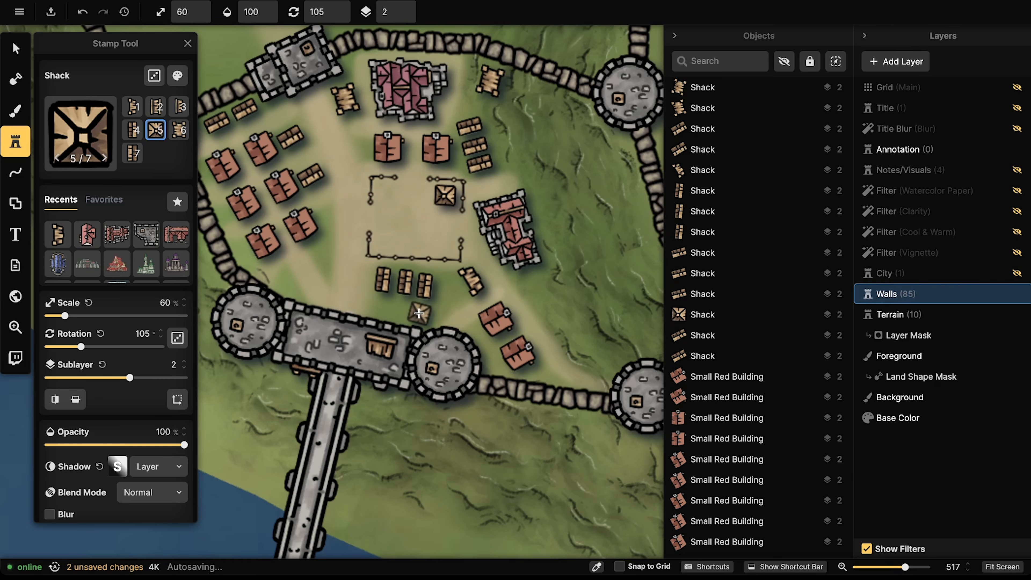
pyautogui.click(418, 311)
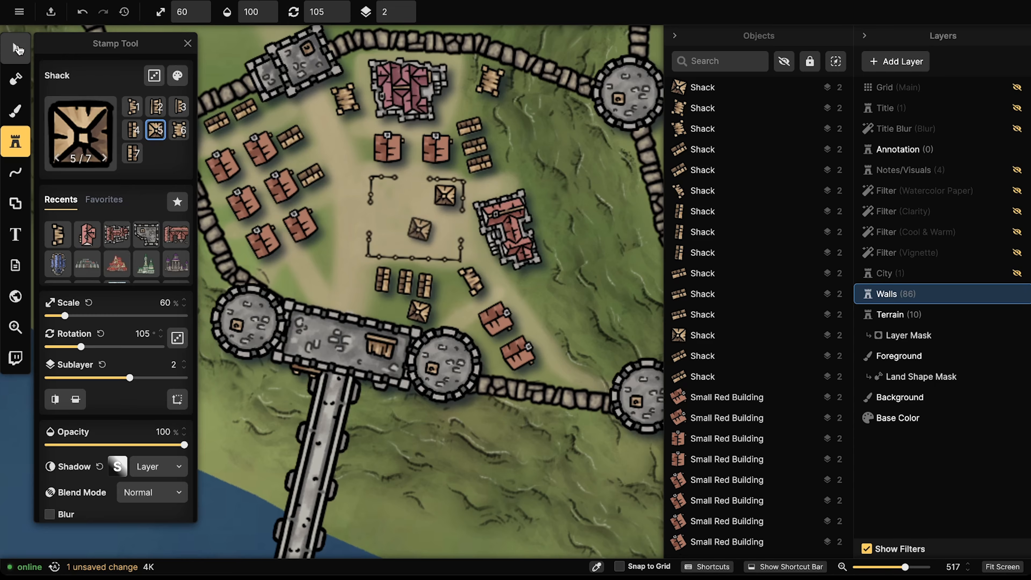
pyautogui.click(29, 47)
pyautogui.scroll(-10, 386, 186)
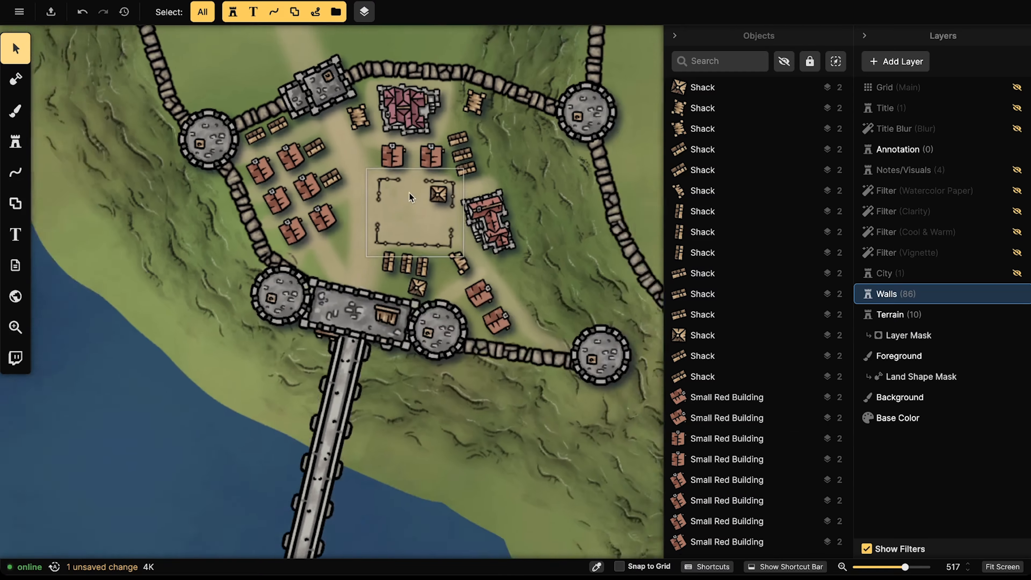
pyautogui.scroll(7, 410, 174)
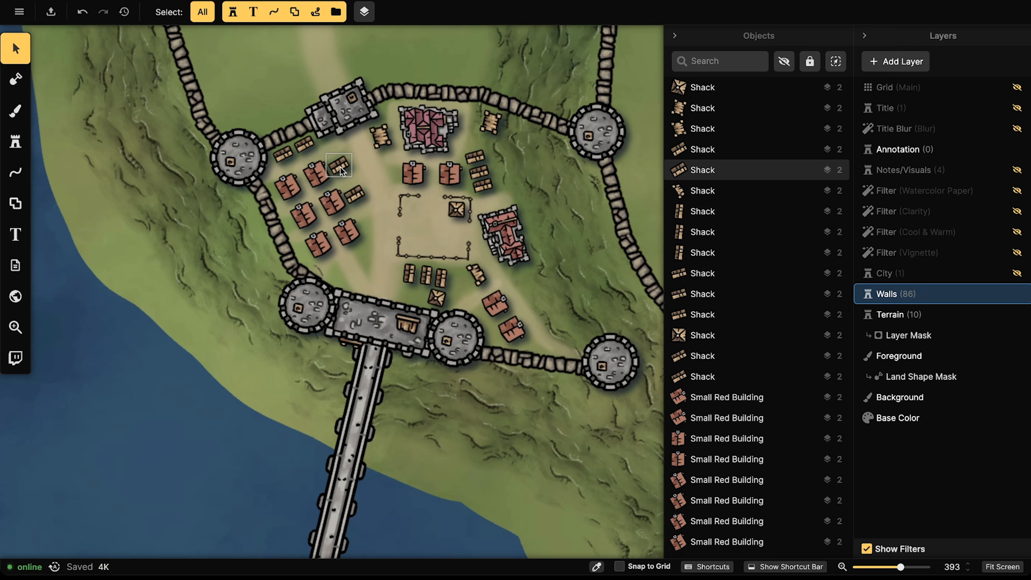
# Step: Search the stamp catalog for 'crates' and load the Crates stamp, variant 2 of 4
pyautogui.click(18, 146)
pyautogui.click(161, 119)
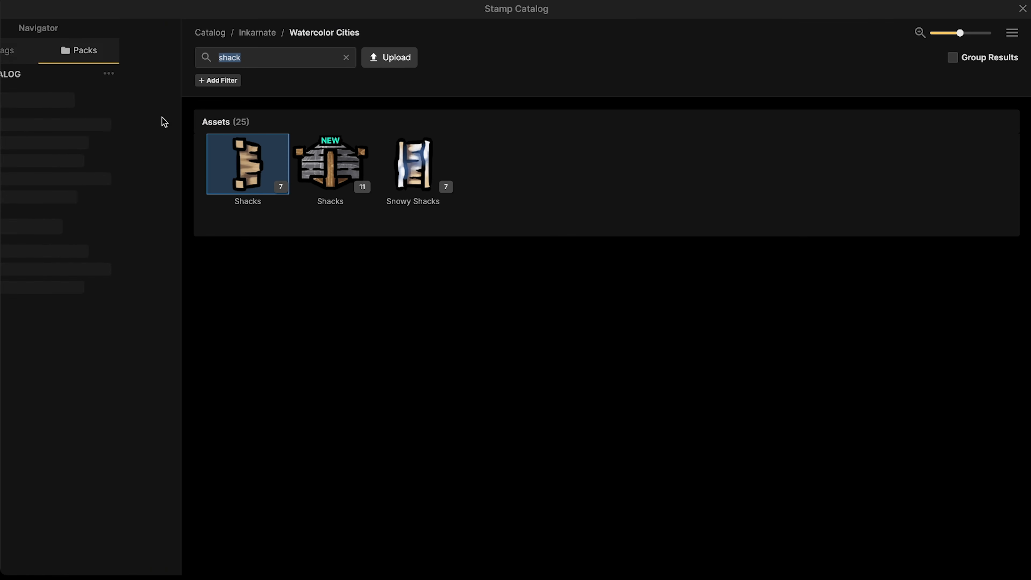
pyautogui.click(253, 58)
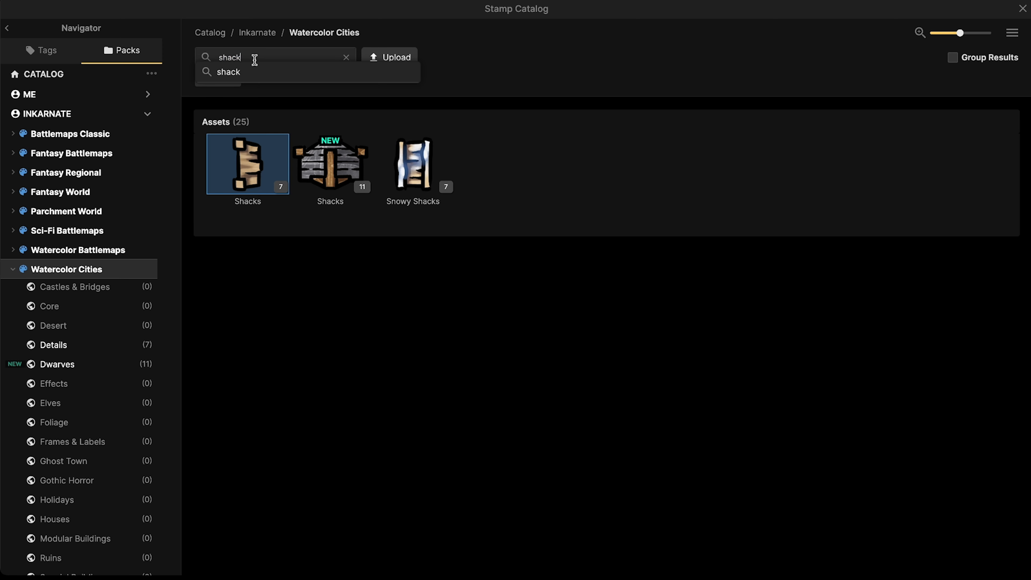
pyautogui.write('shcrates')
pyautogui.press('Return')
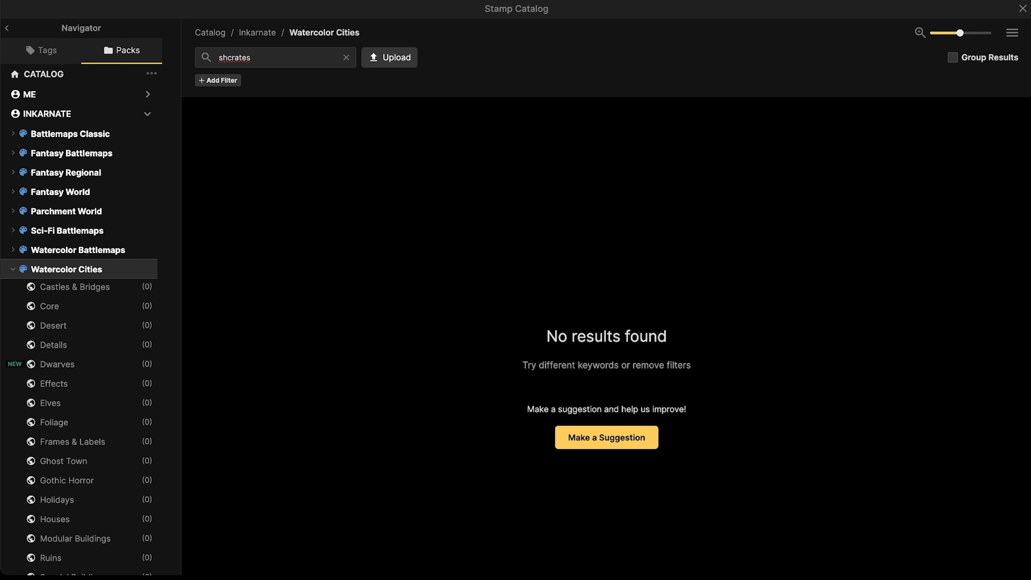
pyautogui.write('crates')
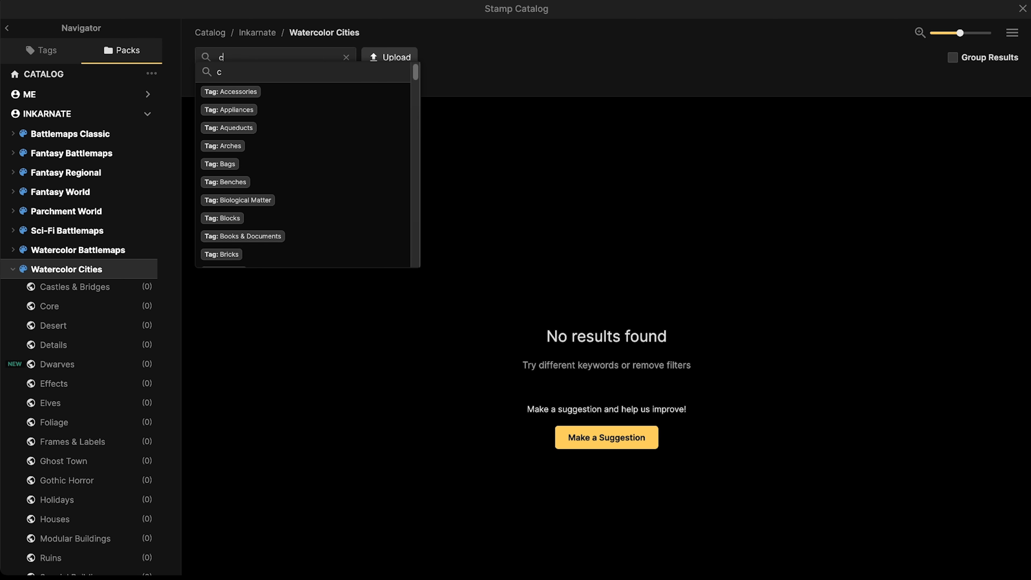
pyautogui.press('Return')
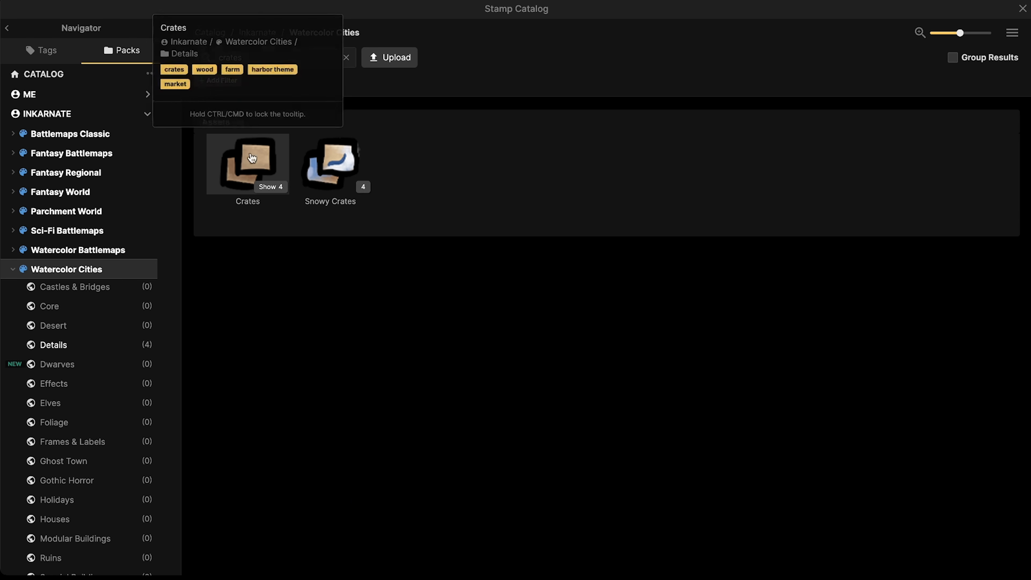
pyautogui.click(248, 164)
pyautogui.click(133, 108)
# Step: With the second crate variant, place two crates beside the houses near the western wall
pyautogui.click(156, 107)
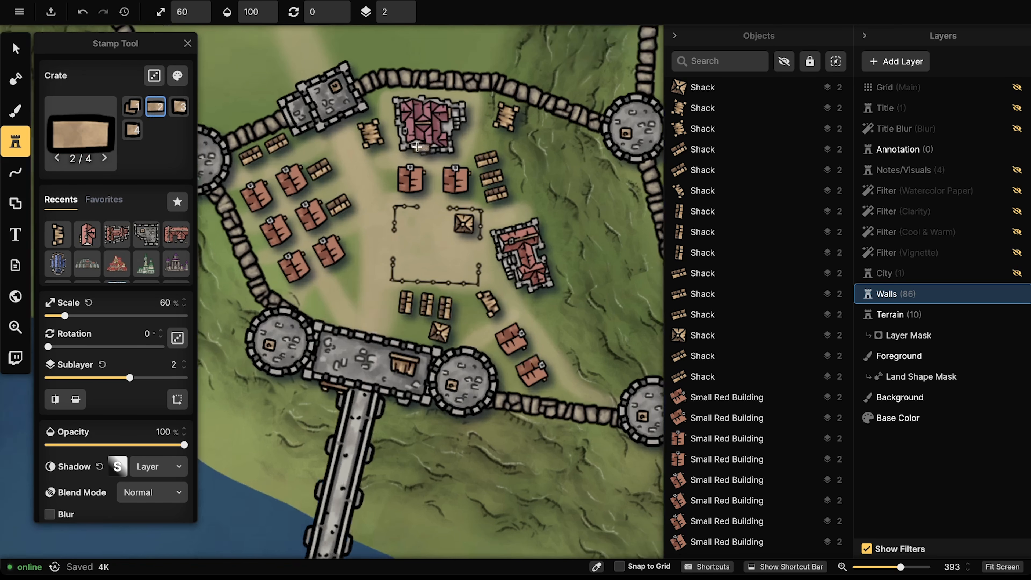
pyautogui.scroll(5, 404, 146)
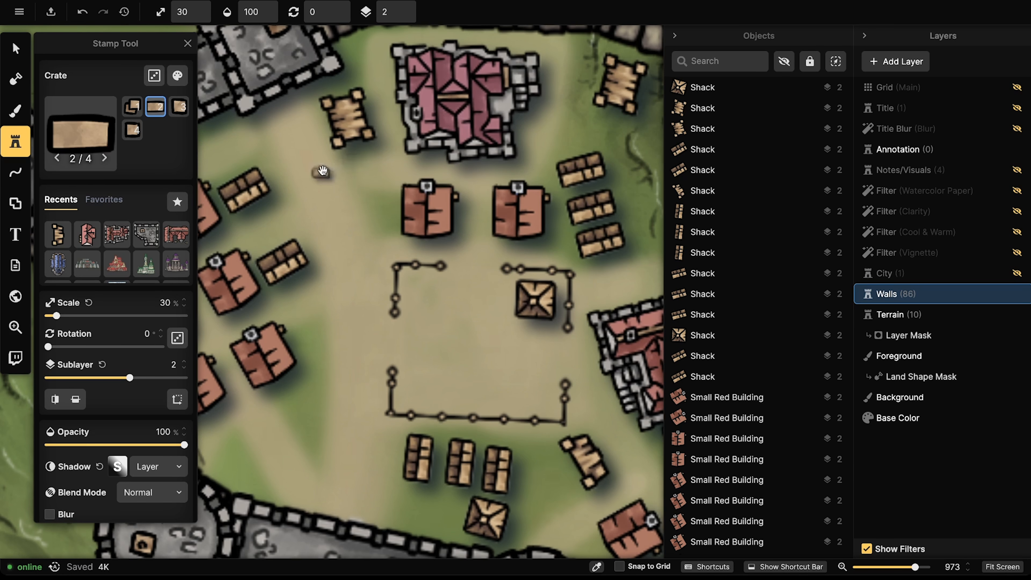
pyautogui.moveTo(323, 174); pyautogui.dragTo(504, 142)
pyautogui.moveTo(301, 145); pyautogui.dragTo(365, 127)
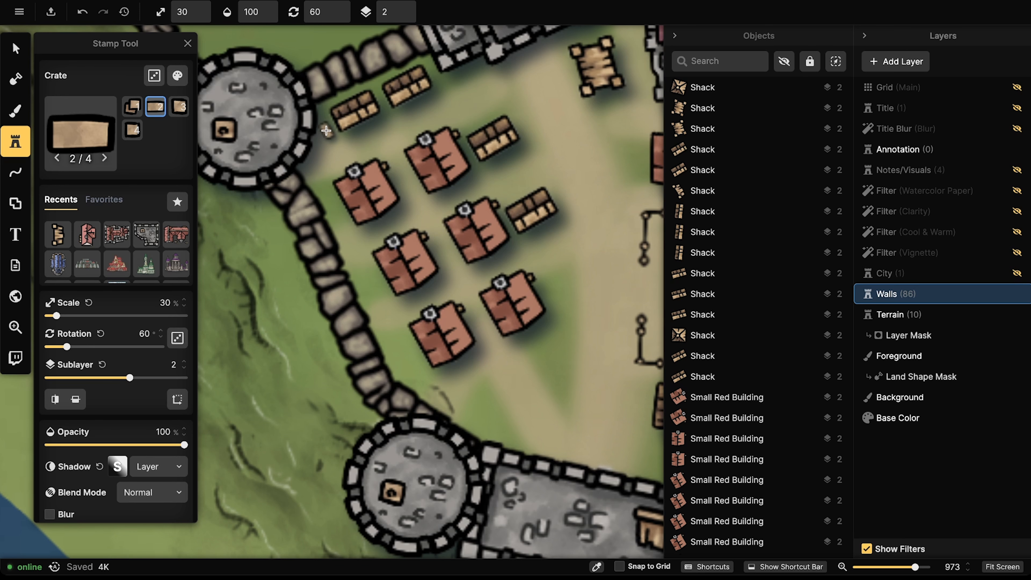
pyautogui.moveTo(357, 216); pyautogui.dragTo(347, 170)
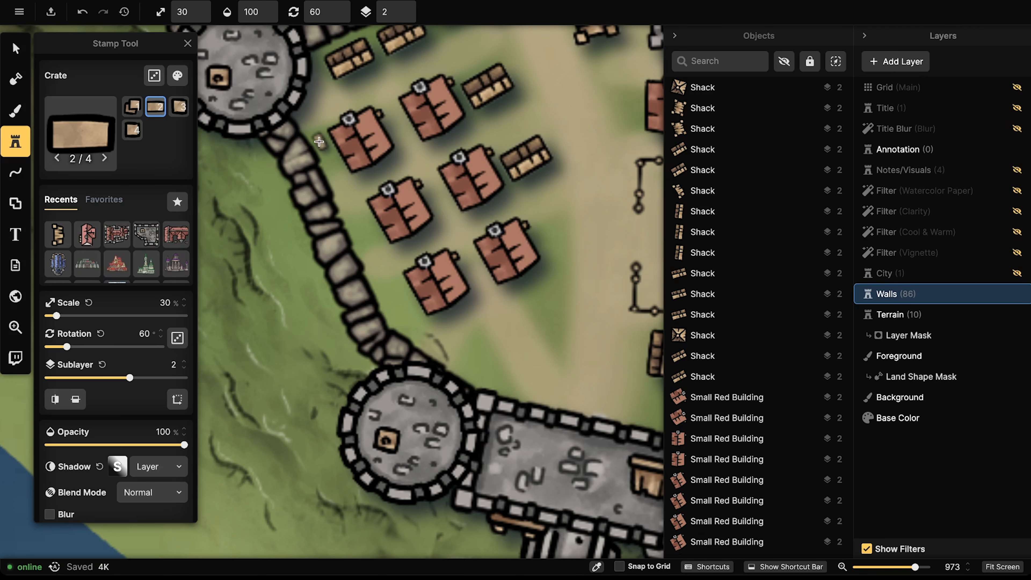
pyautogui.click(319, 141)
pyautogui.click(329, 159)
# Step: Place a row of three crates and two crate stacks west of the plaza
pyautogui.scroll(-2, 330, 159)
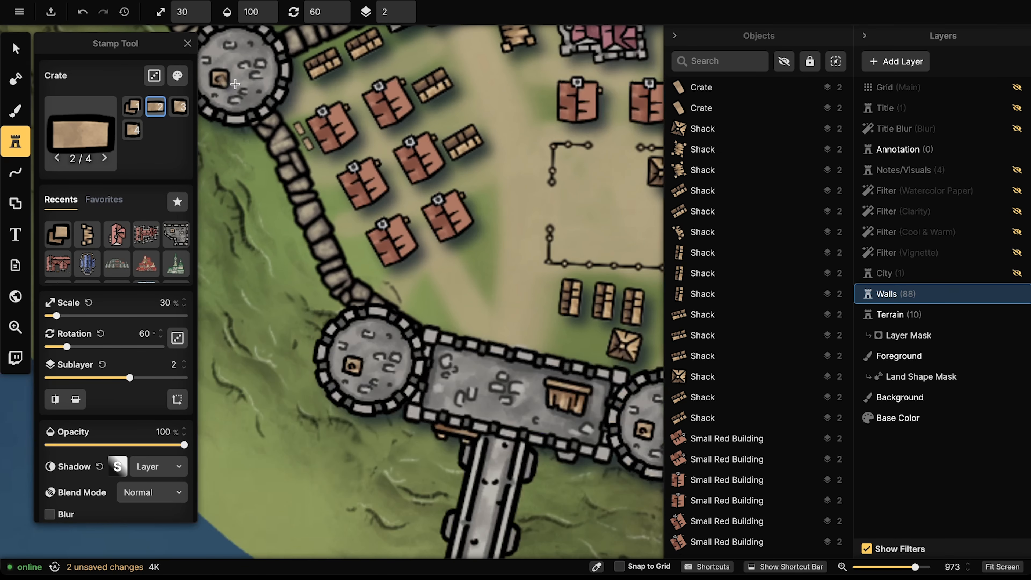
pyautogui.moveTo(385, 161); pyautogui.dragTo(301, 130)
pyautogui.moveTo(407, 134); pyautogui.dragTo(350, 151)
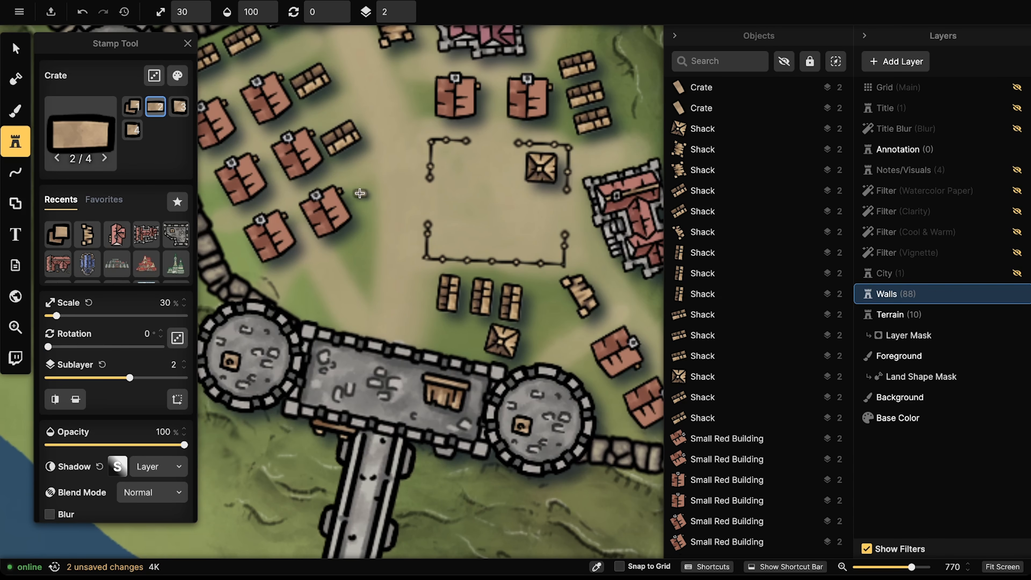
pyautogui.click(360, 191)
pyautogui.click(363, 202)
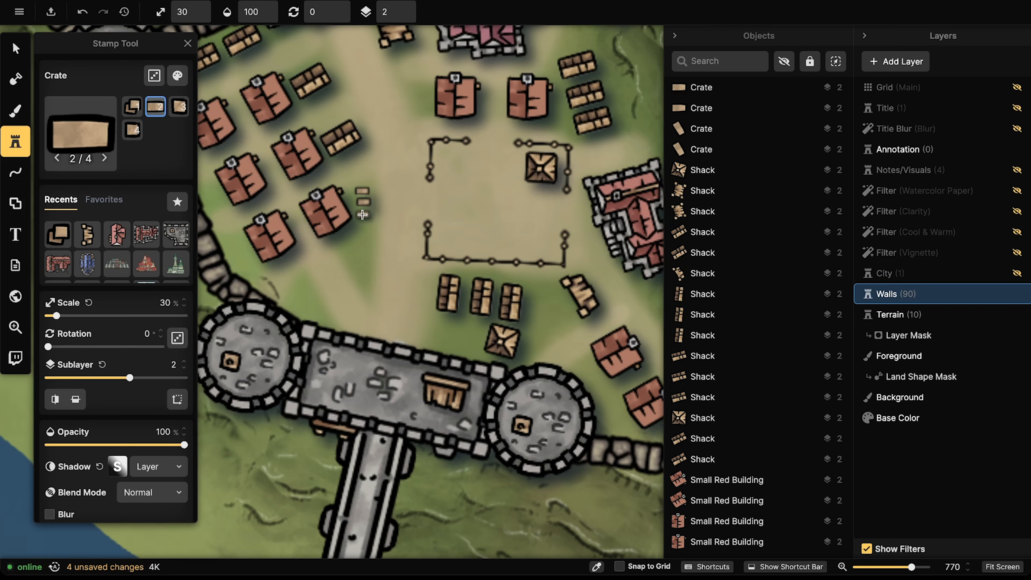
pyautogui.click(364, 215)
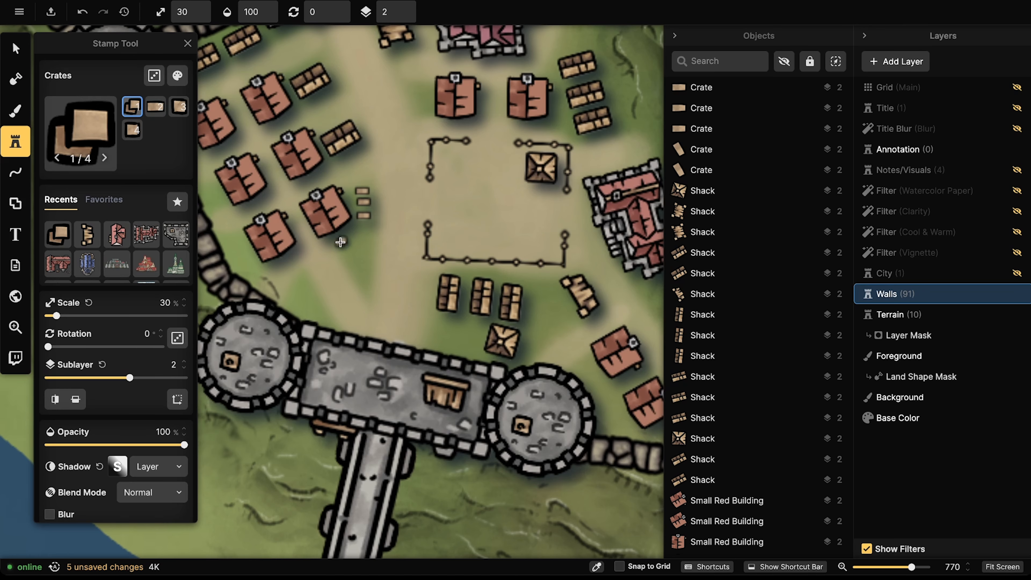
pyautogui.click(348, 248)
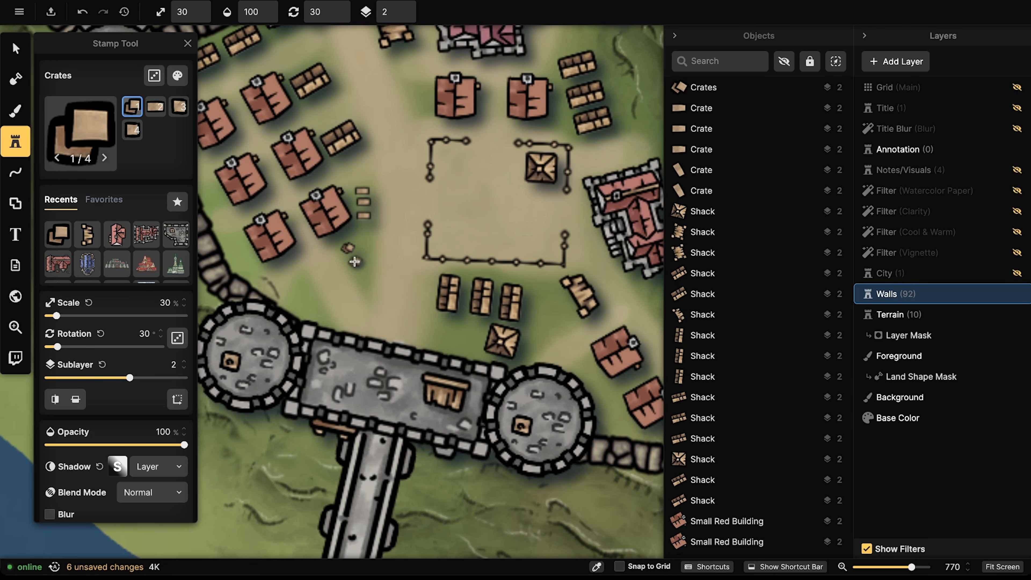
pyautogui.click(354, 249)
# Step: Switch crate variant and place two stacked crates beside the red houses north of the plaza
pyautogui.scroll(5, 369, 244)
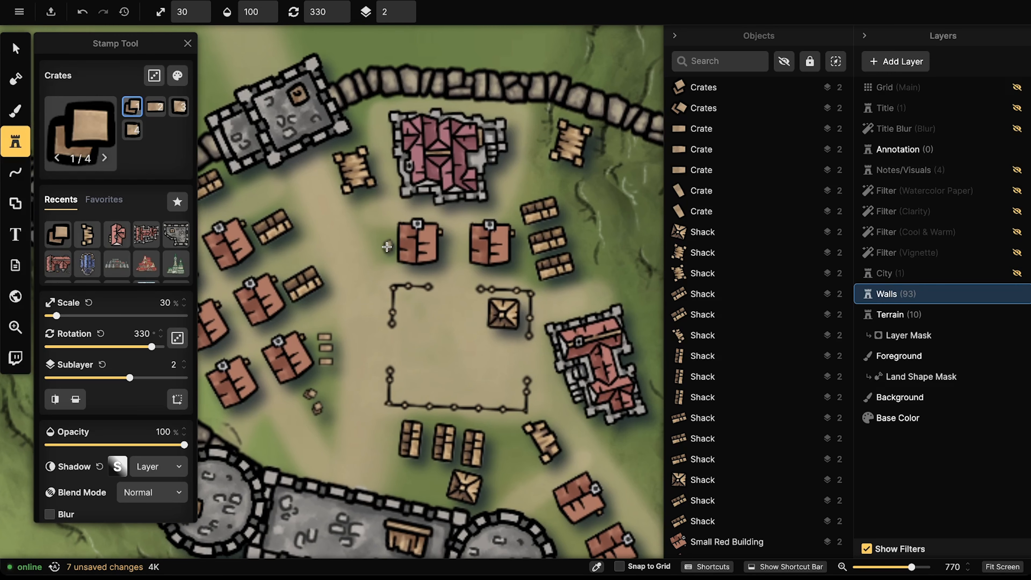
pyautogui.press('3')
pyautogui.press('2')
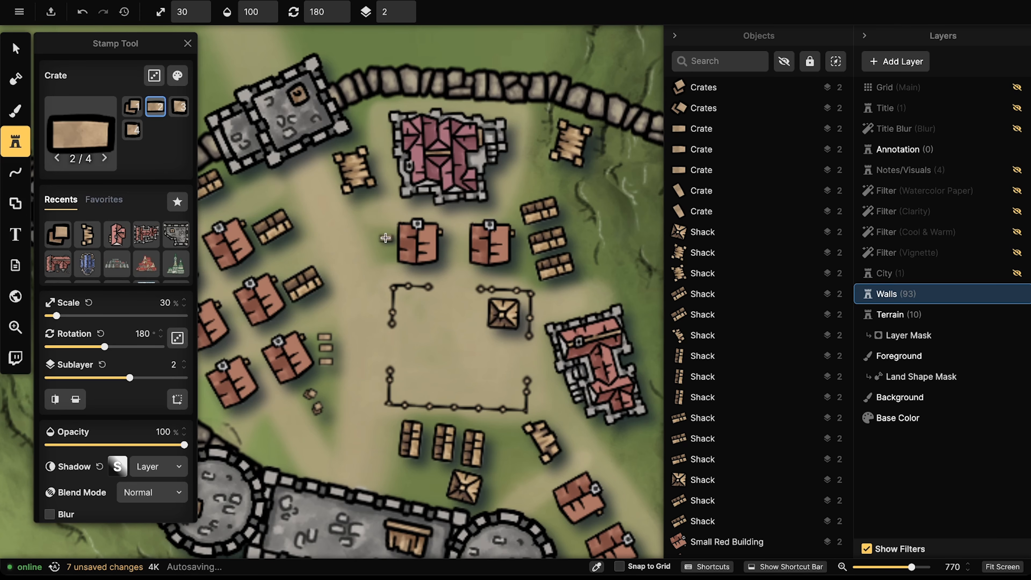
pyautogui.click(385, 238)
pyautogui.click(385, 250)
# Step: Place two crates inside the fenced plaza near its centre
pyautogui.scroll(-3, 384, 244)
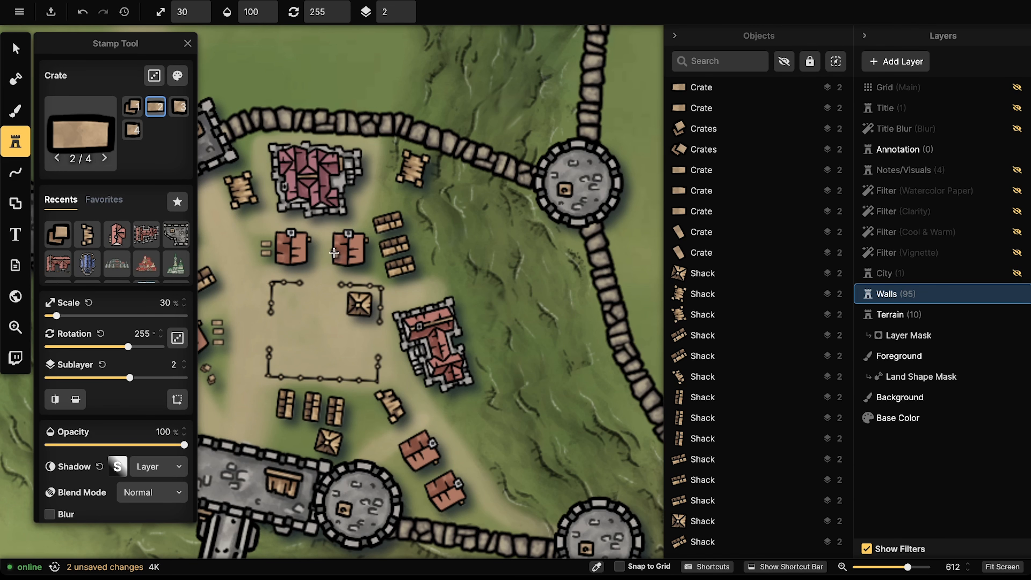
pyautogui.moveTo(303, 354); pyautogui.dragTo(383, 221)
pyautogui.scroll(4, 383, 221)
pyautogui.scroll(-2, 352, 232)
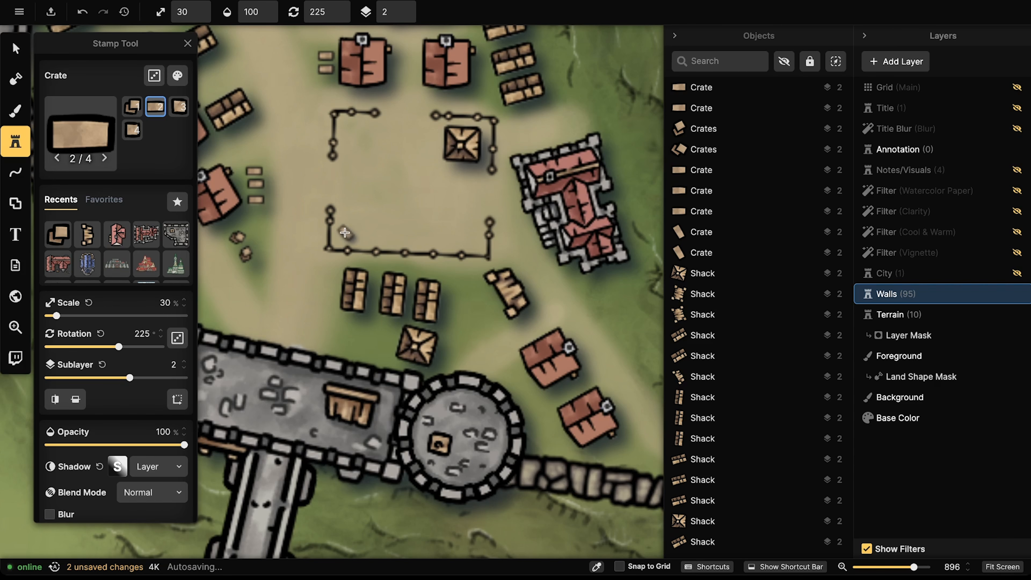
pyautogui.click(345, 233)
pyautogui.click(367, 239)
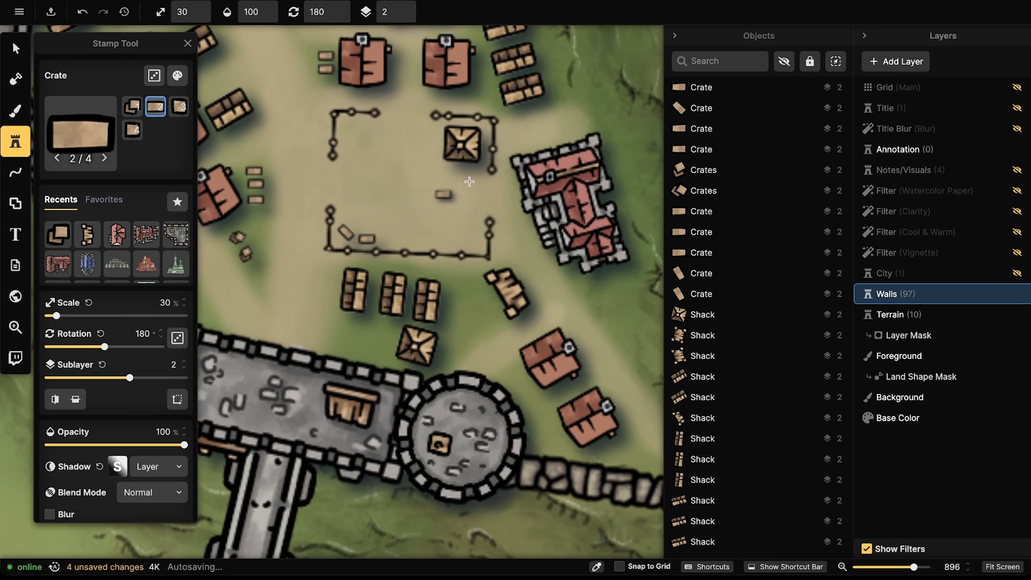
# Step: Place stacked crates and another crate variant by the plaza's northwest fence corner
pyautogui.scroll(4, 320, 262)
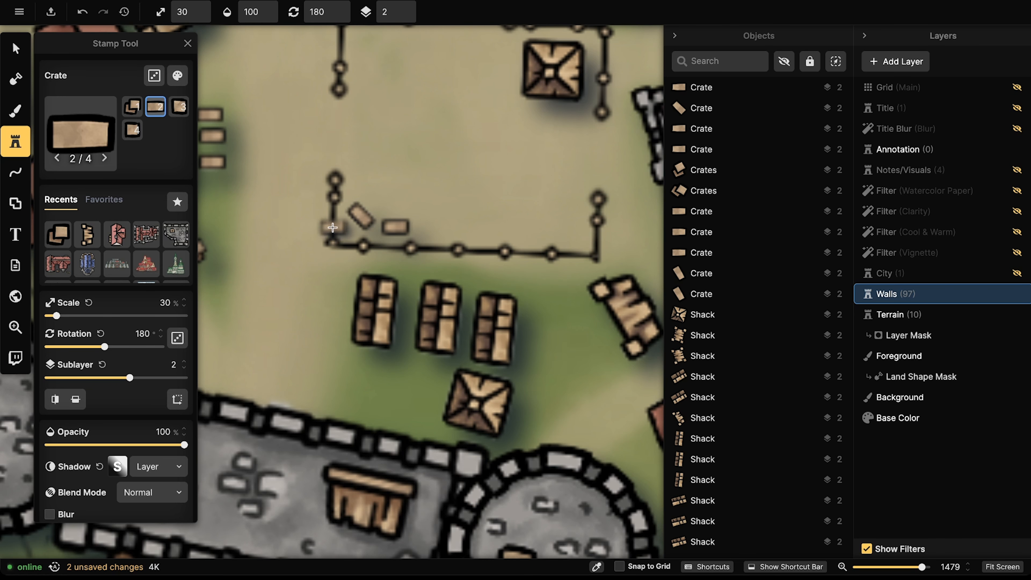
pyautogui.moveTo(458, 221); pyautogui.dragTo(441, 224)
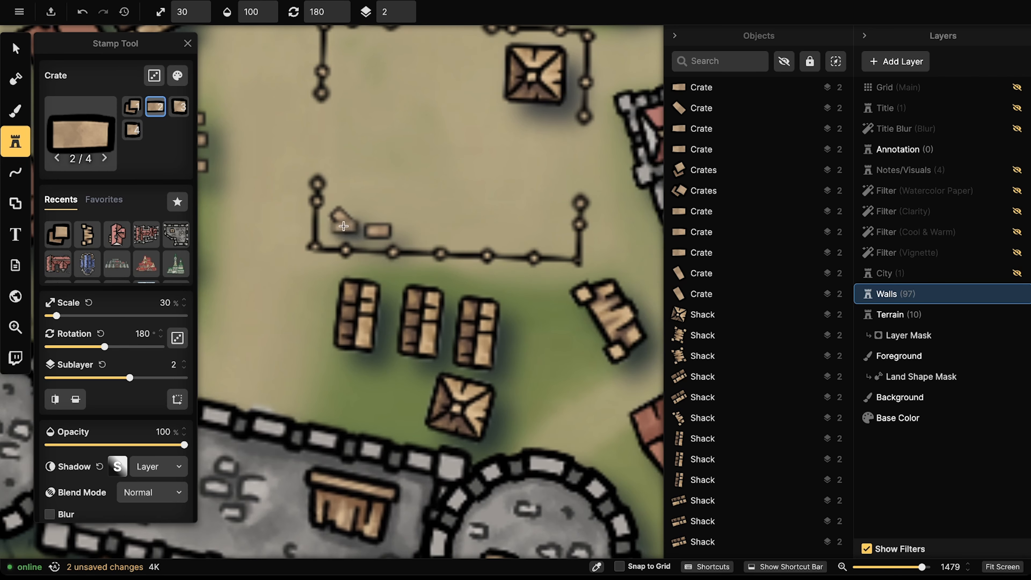
pyautogui.moveTo(351, 183); pyautogui.dragTo(351, 297)
pyautogui.scroll(-5, 345, 154)
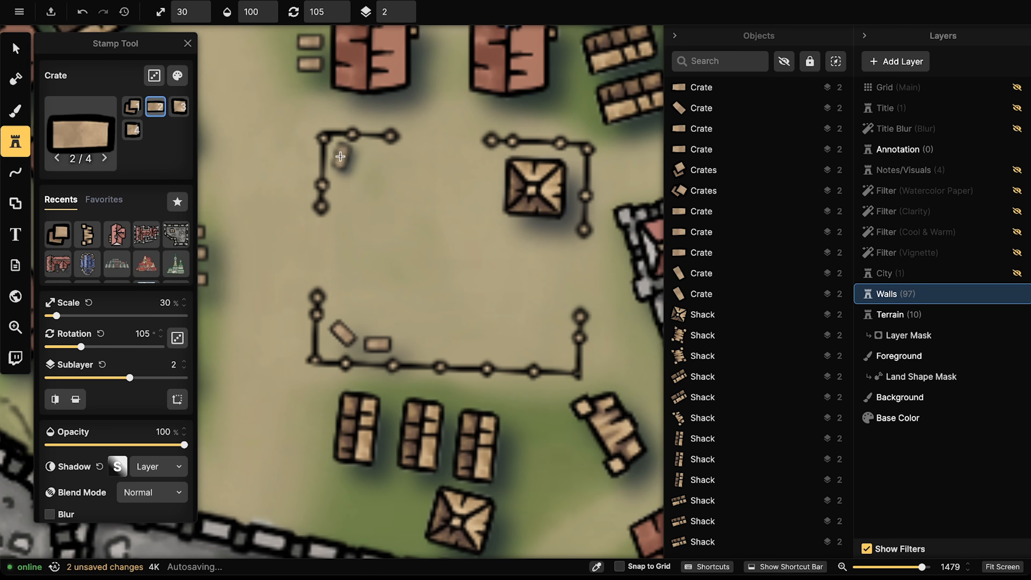
pyautogui.press('1')
pyautogui.click(343, 157)
pyautogui.moveTo(487, 242); pyautogui.dragTo(461, 83)
pyautogui.press('4')
pyautogui.click(456, 266)
# Step: Add three small crates beside the large crate near the south gatehouse
pyautogui.scroll(-5, 366, 157)
pyautogui.scroll(4, 449, 237)
pyautogui.moveTo(449, 238); pyautogui.dragTo(450, 205)
pyautogui.scroll(1, 449, 205)
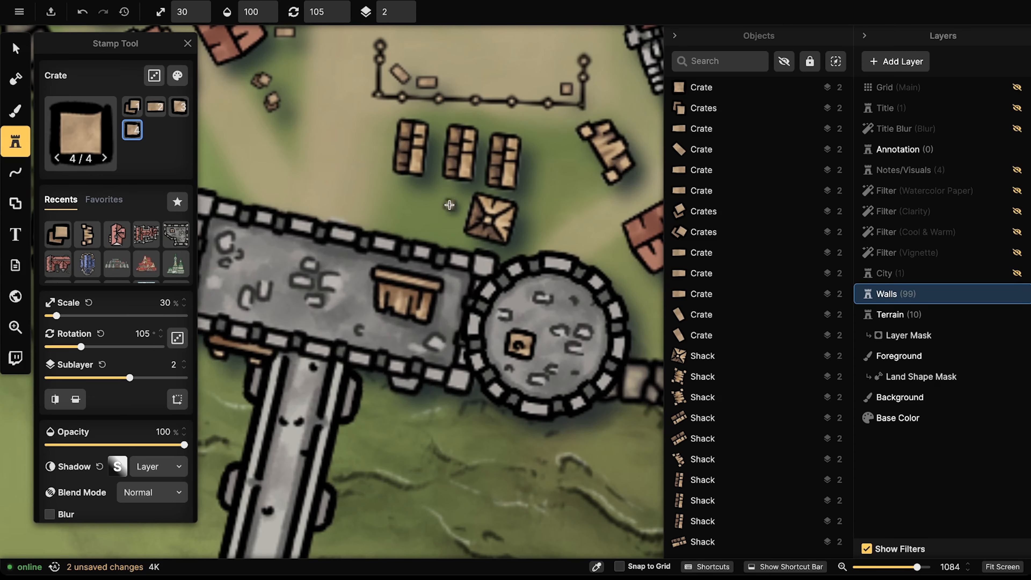
pyautogui.click(459, 198)
pyautogui.click(454, 213)
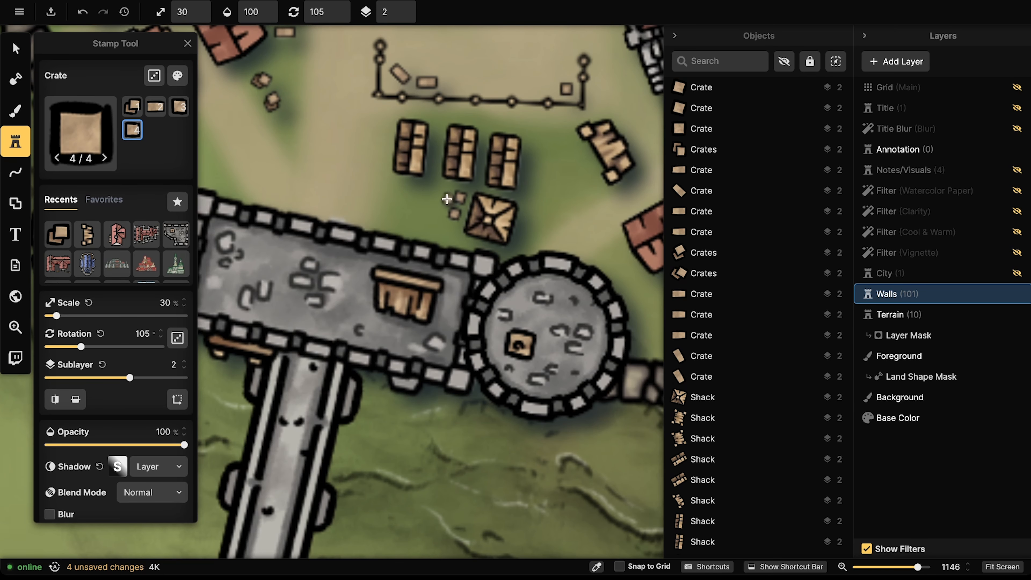
pyautogui.click(442, 193)
pyautogui.scroll(-8, 443, 193)
# Step: Place a cluster of seven small crates below the fortified building
pyautogui.moveTo(505, 194); pyautogui.dragTo(377, 194)
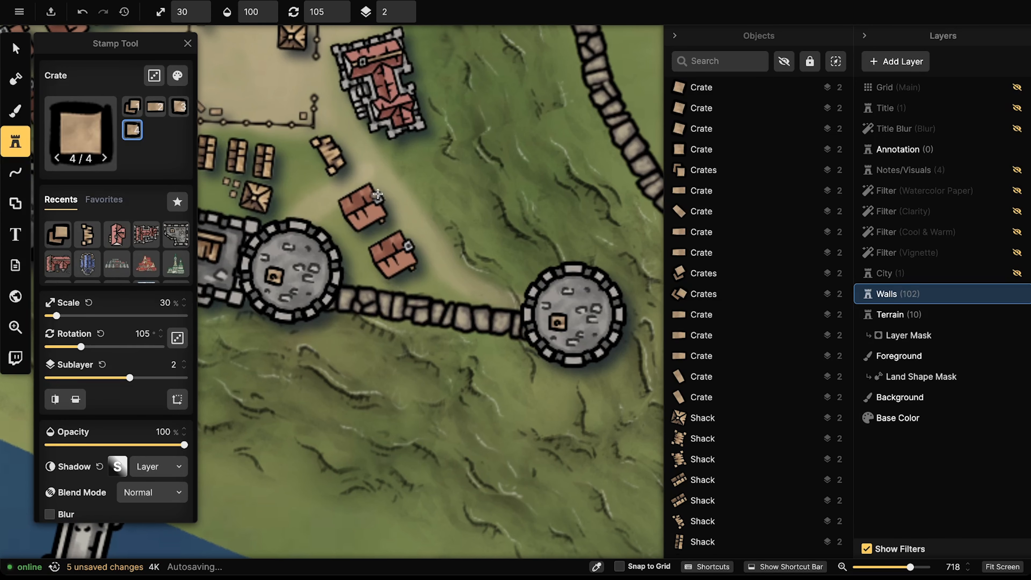
pyautogui.click(413, 143)
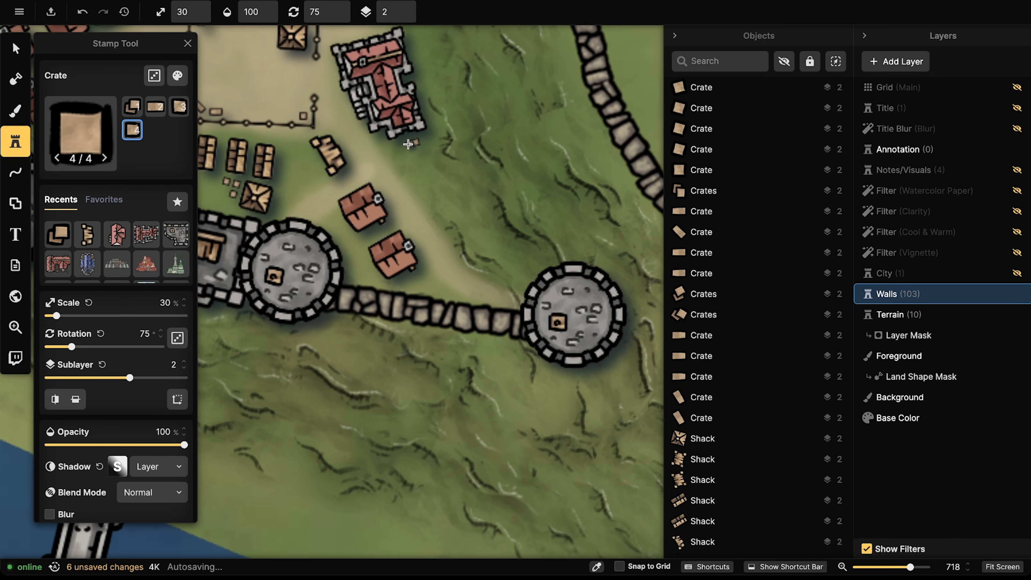
pyautogui.click(411, 148)
pyautogui.click(413, 152)
pyautogui.click(420, 151)
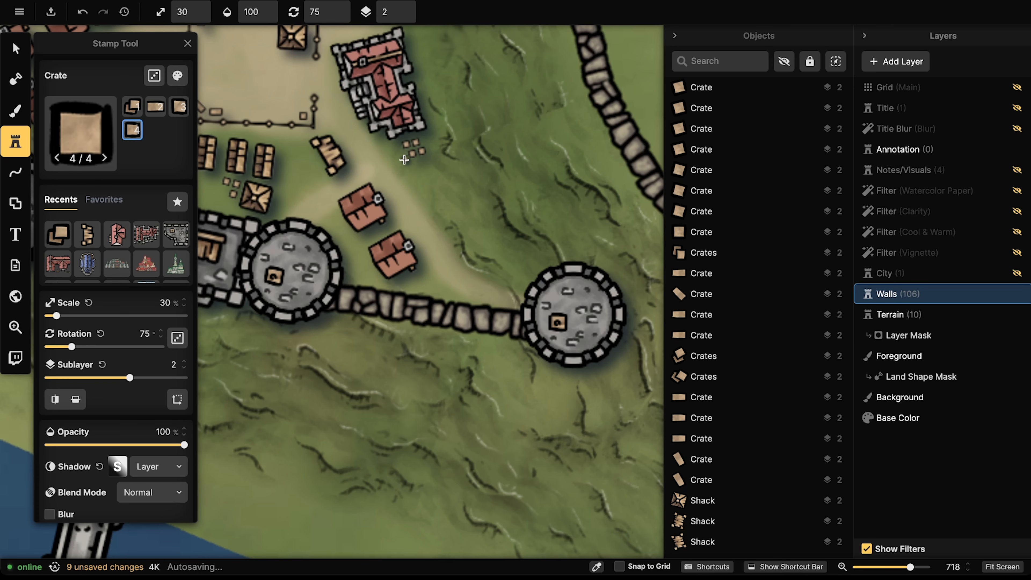
pyautogui.click(400, 157)
pyautogui.click(408, 165)
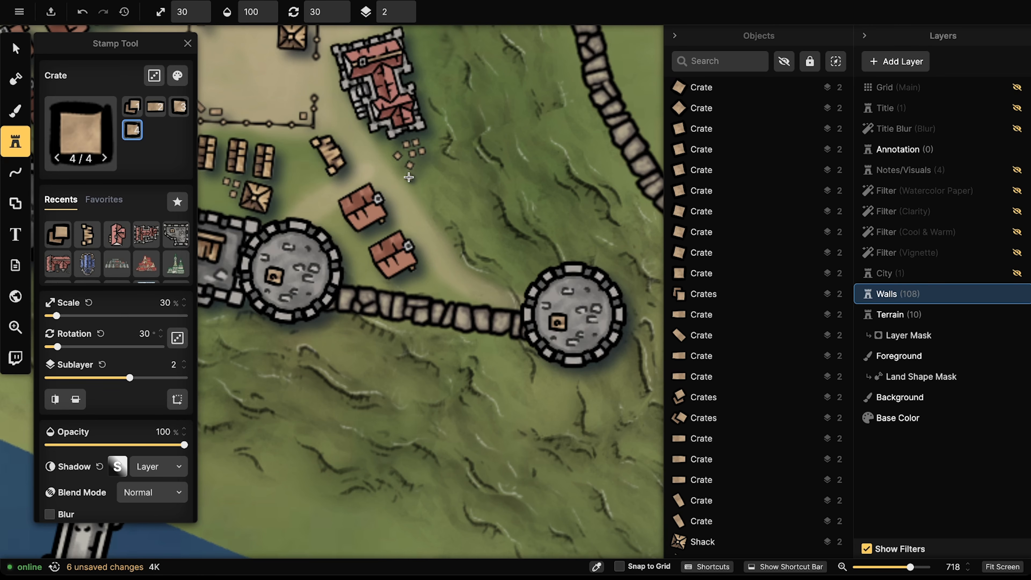
pyautogui.click(412, 175)
pyautogui.moveTo(343, 134); pyautogui.dragTo(439, 207)
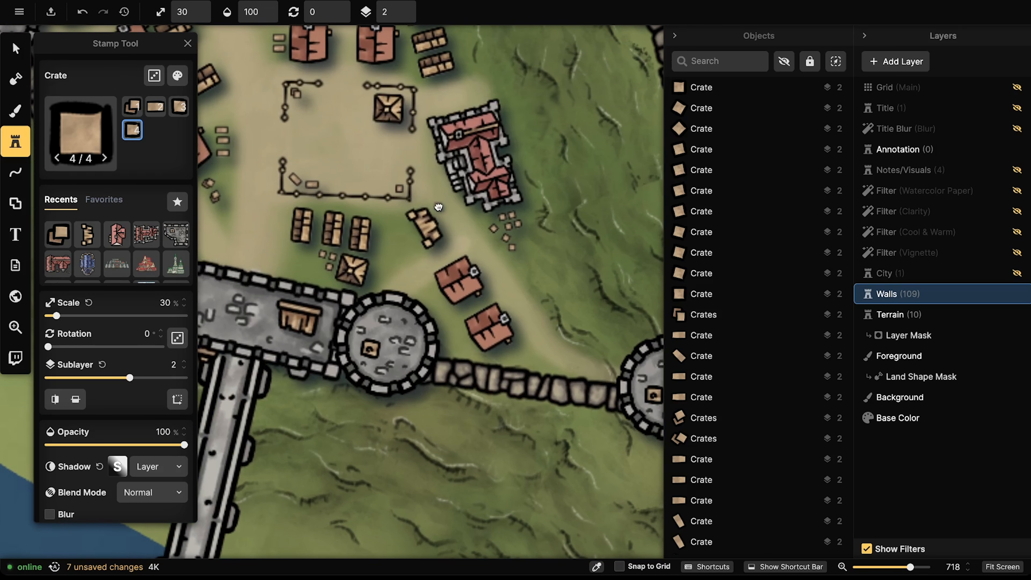
pyautogui.scroll(5, 388, 191)
# Step: Switch to the Select tool (V) and select the crates at the plaza's fence corner
pyautogui.press('v')
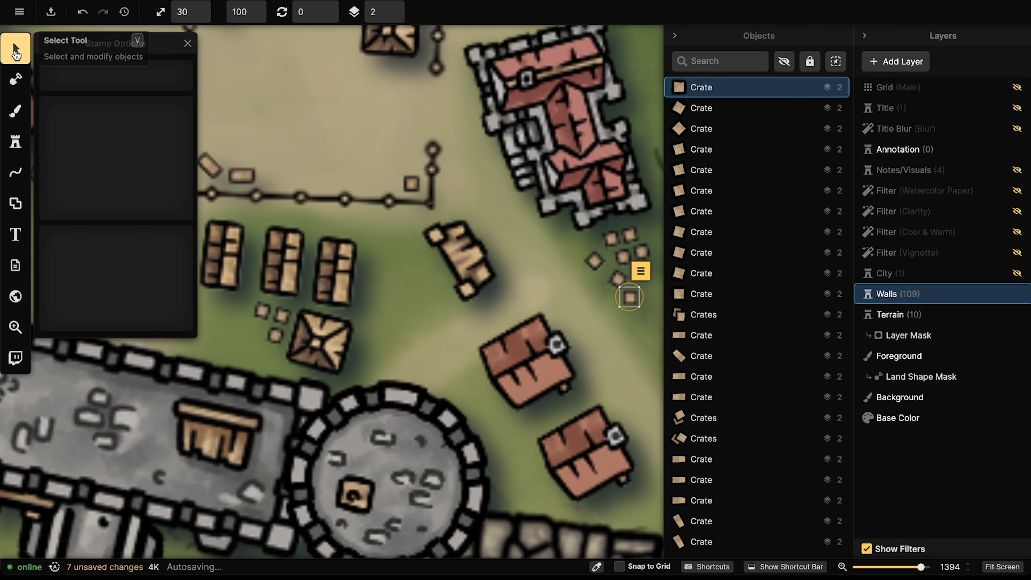
pyautogui.click(408, 184)
pyautogui.scroll(-2, 412, 181)
pyautogui.scroll(-4, 305, 144)
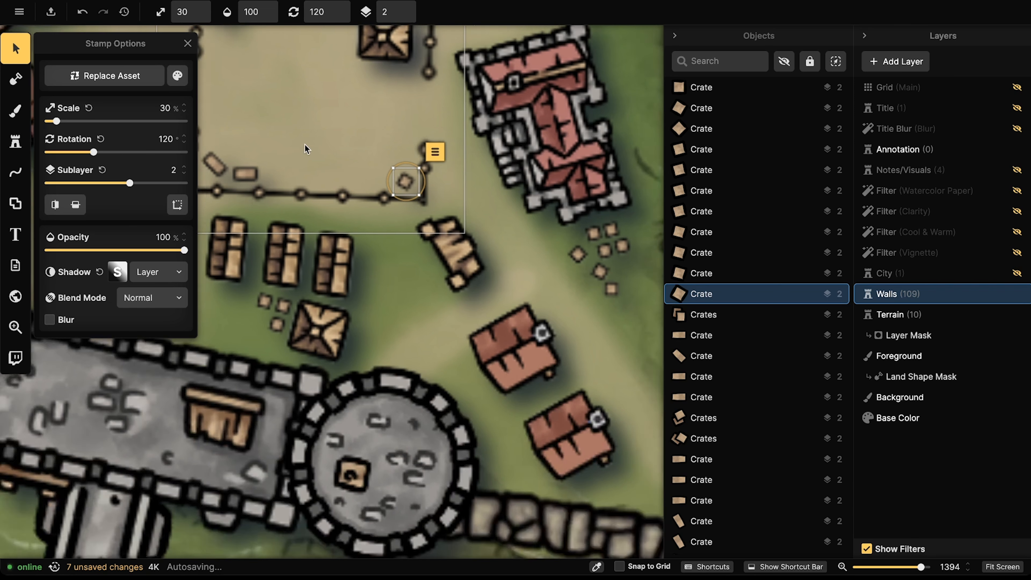
pyautogui.press('Escape')
pyautogui.moveTo(296, 136); pyautogui.dragTo(439, 194)
pyautogui.click(386, 111)
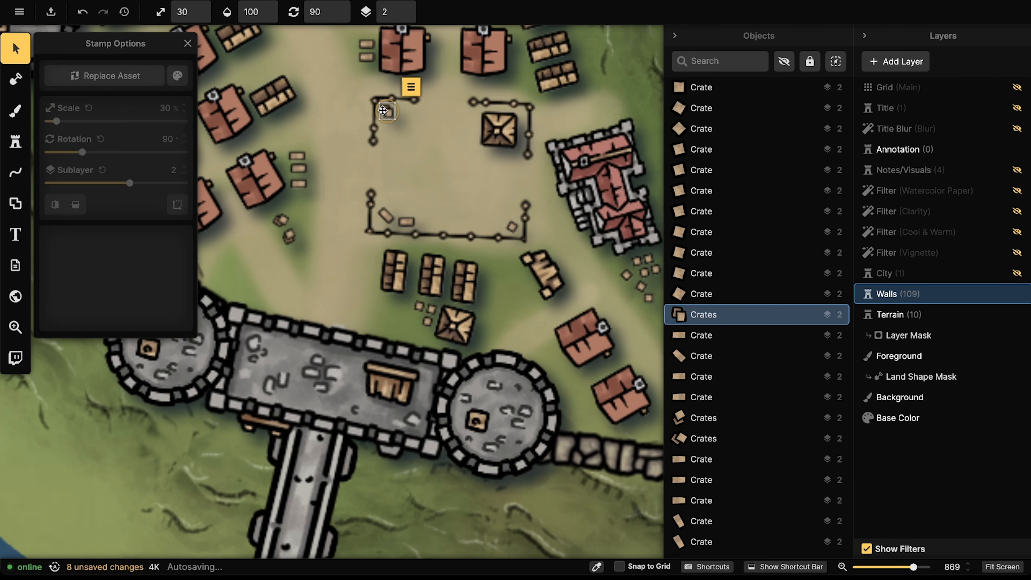
# Step: Rotate the crates beside the house, top one to about 345°, and nudge them into place
pyautogui.click(300, 157)
pyautogui.moveTo(309, 156); pyautogui.dragTo(308, 153)
pyautogui.click(298, 175)
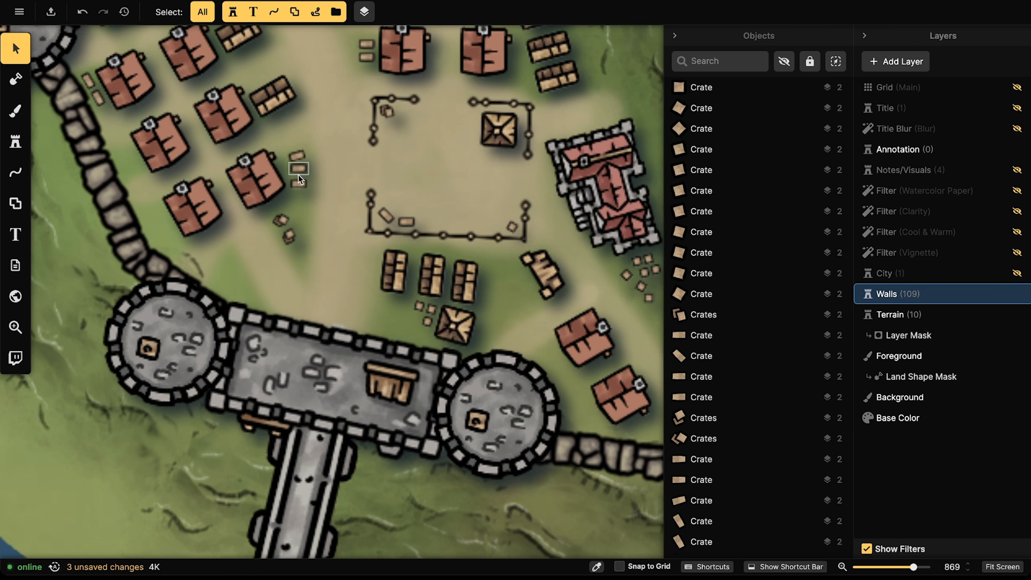
pyautogui.click(301, 184)
pyautogui.moveTo(305, 195); pyautogui.dragTo(299, 167)
pyautogui.click(300, 165)
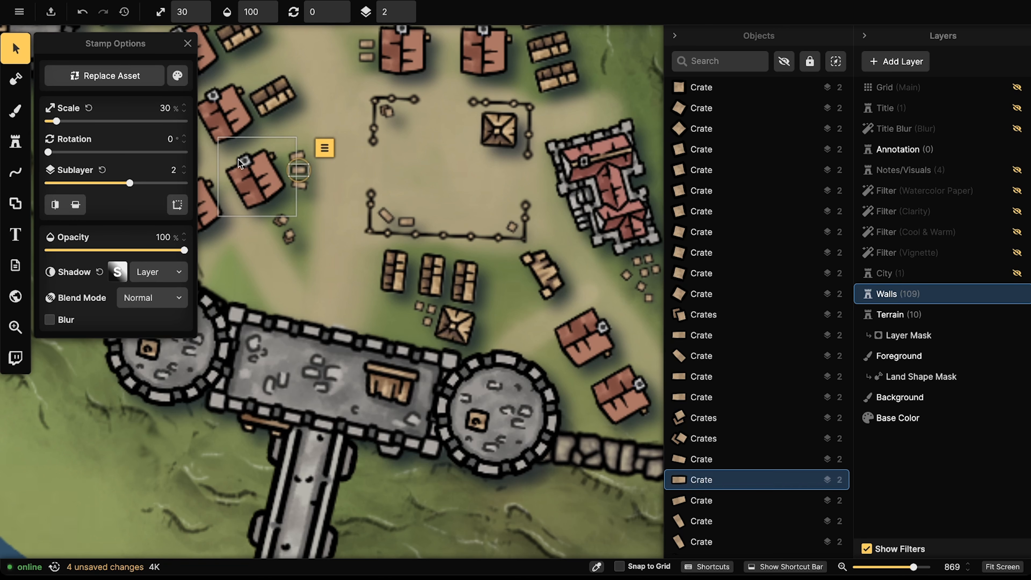
pyautogui.click(277, 213)
pyautogui.moveTo(276, 213); pyautogui.dragTo(295, 203)
# Step: Place a diagonal row of three crates near the south-west wall
pyautogui.scroll(-10, 228, 203)
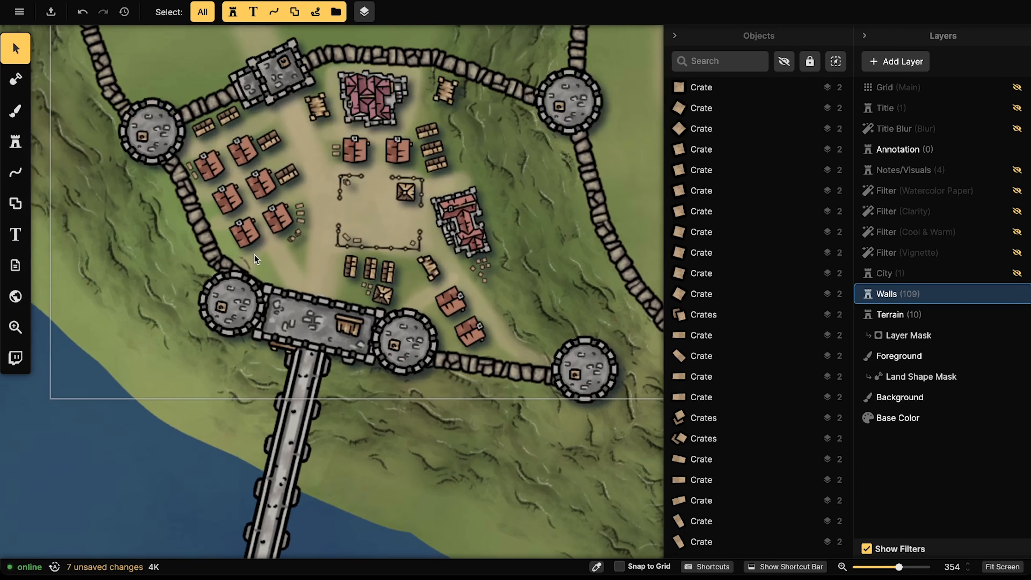
pyautogui.scroll(3, 254, 257)
pyautogui.click(306, 215)
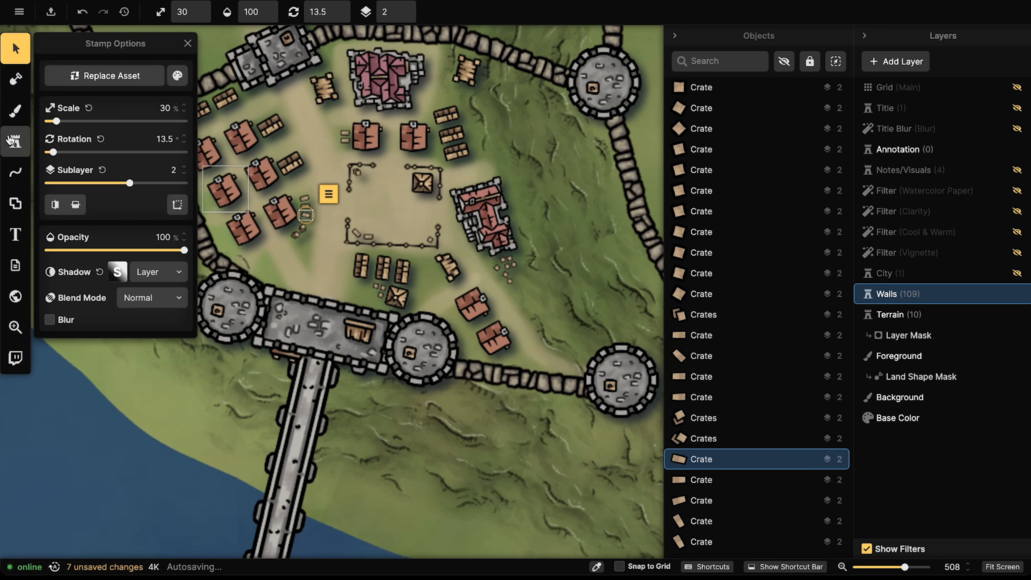
pyautogui.click(15, 141)
pyautogui.scroll(4, 276, 257)
pyautogui.click(273, 260)
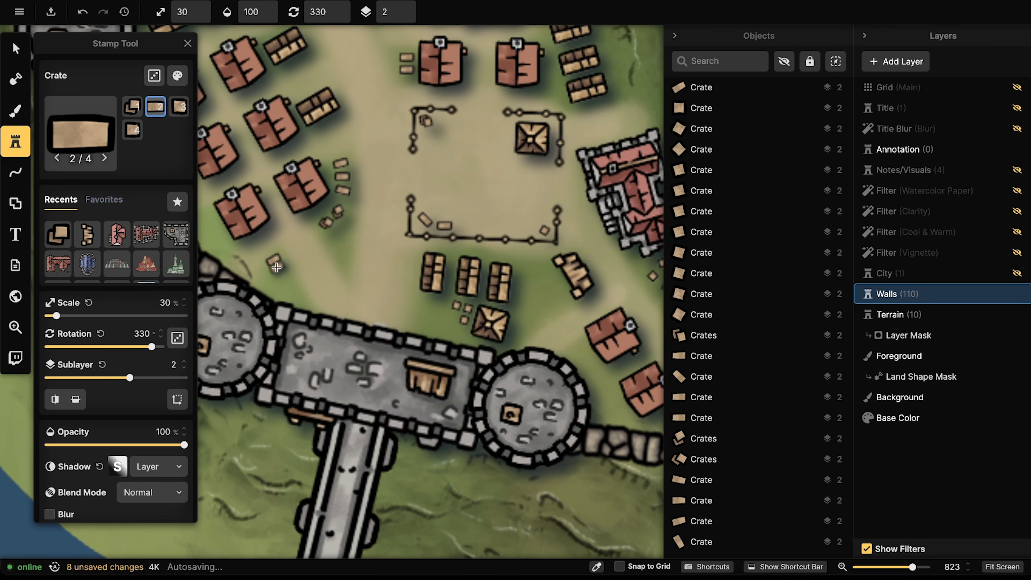
pyautogui.click(283, 270)
pyautogui.click(287, 281)
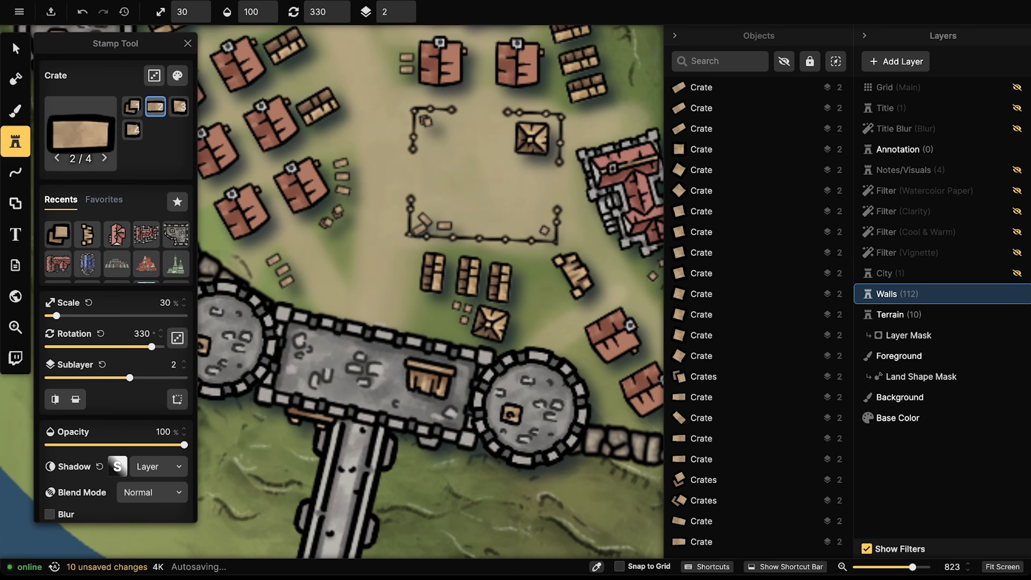
# Step: Nudge the middle crate of the new row down, then select a small crate to edit its shadow
pyautogui.click(15, 48)
pyautogui.click(287, 280)
pyautogui.click(284, 268)
pyautogui.moveTo(284, 268); pyautogui.dragTo(286, 279)
pyautogui.scroll(-6, 167, 155)
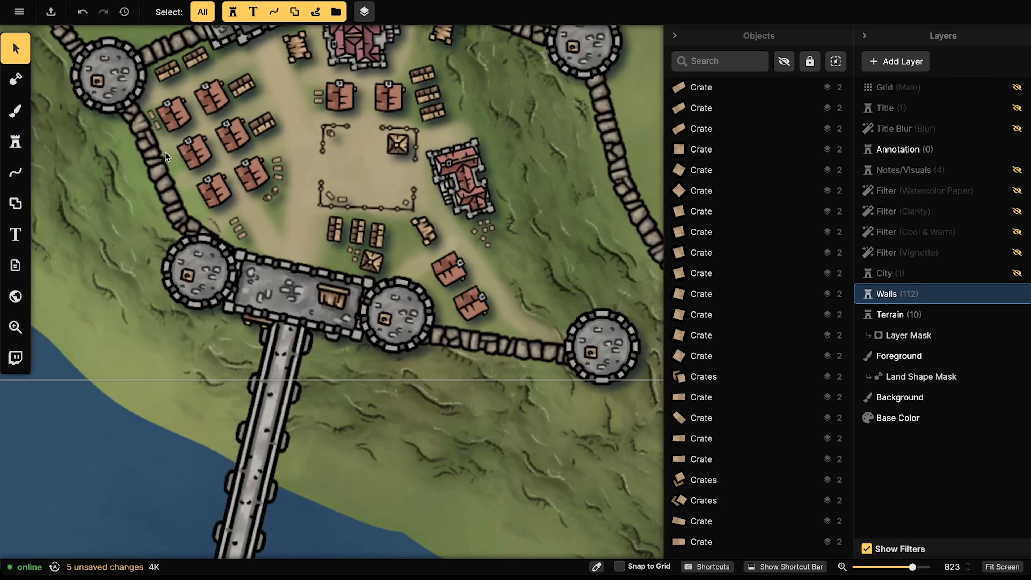
pyautogui.scroll(-4, 168, 223)
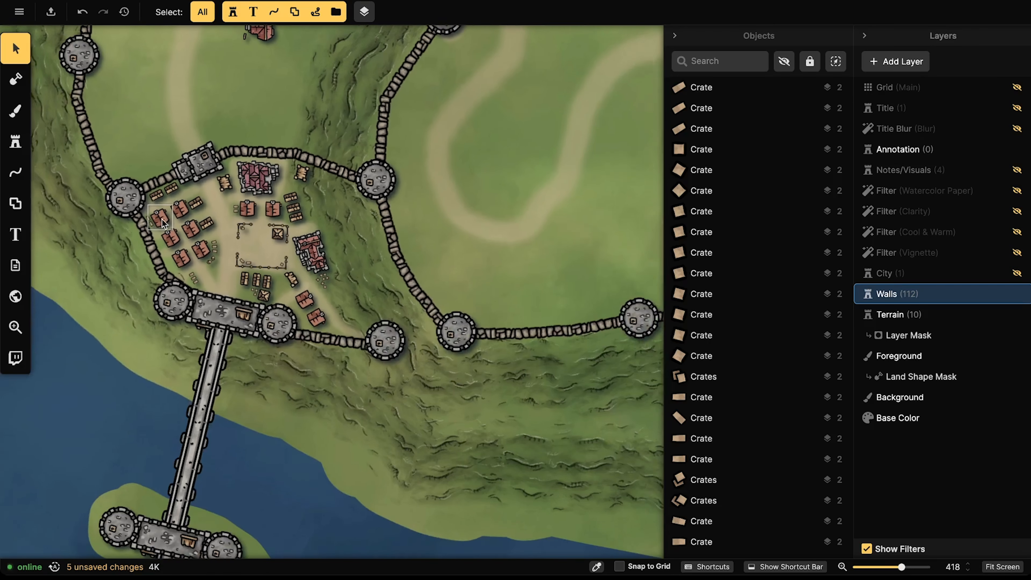
pyautogui.scroll(4, 256, 259)
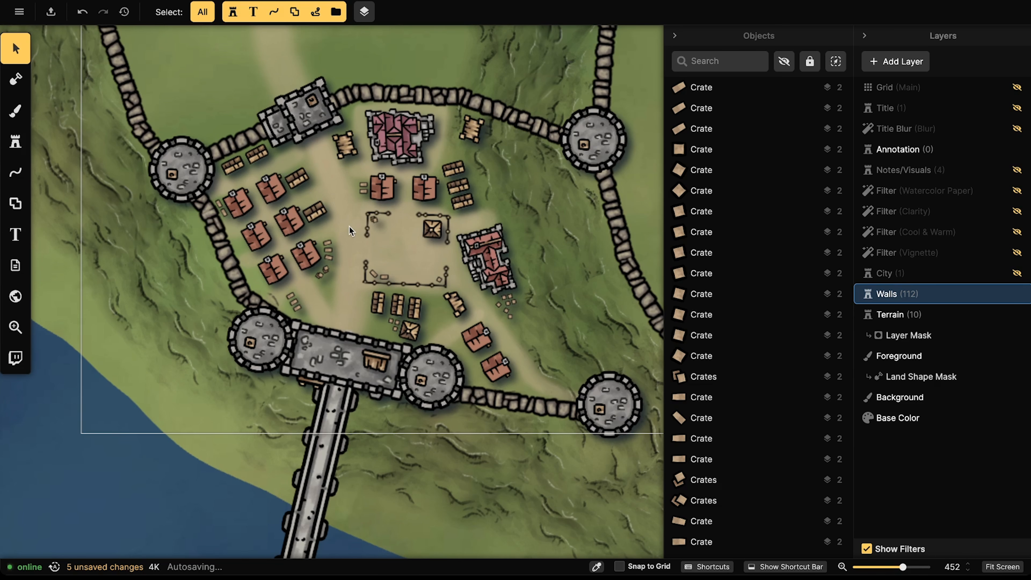
pyautogui.scroll(-2, 345, 221)
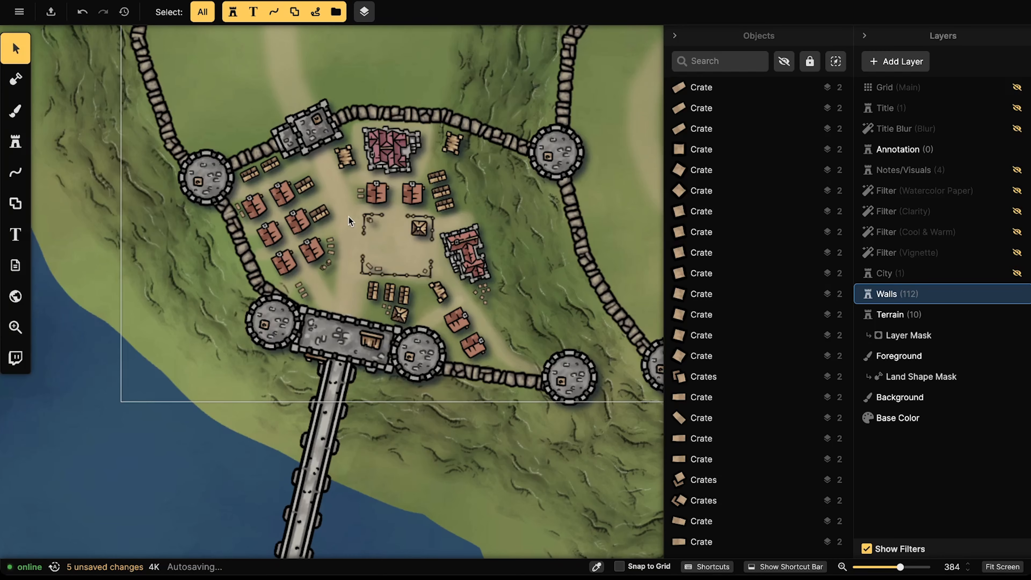
pyautogui.click(360, 198)
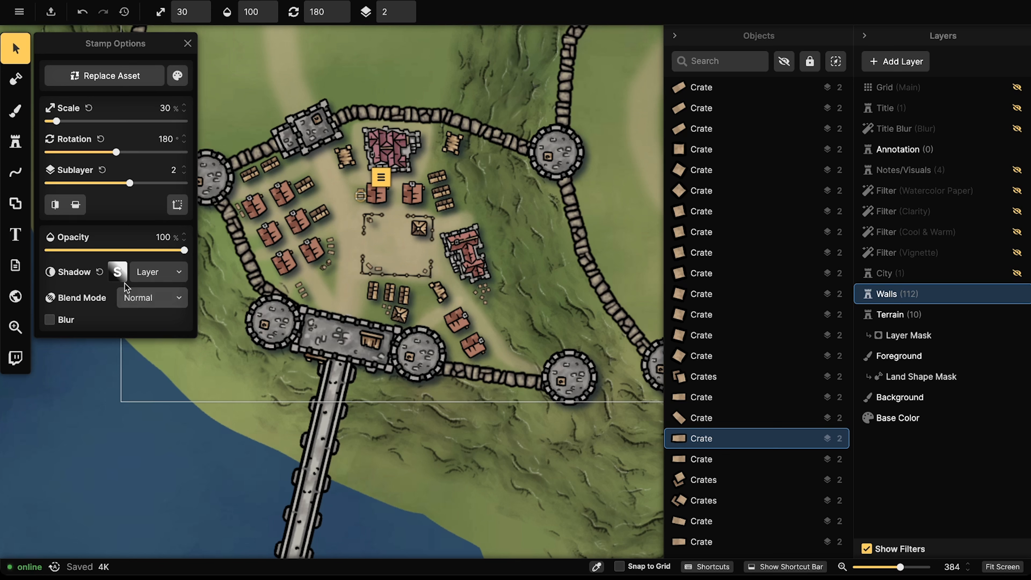
# Step: In the global layer shadow settings, set the horizontal and vertical offsets to 0
pyautogui.click(138, 274)
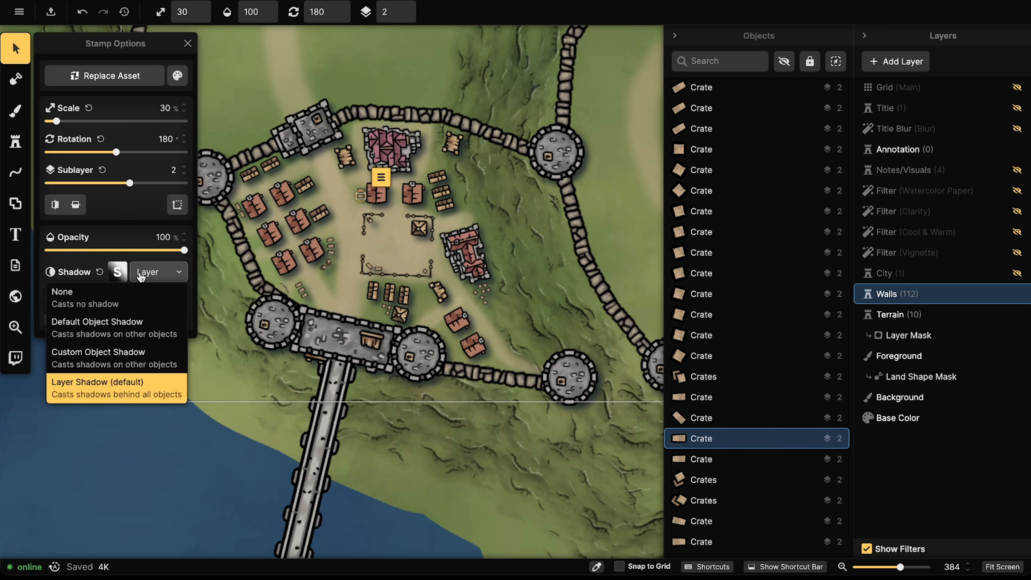
pyautogui.click(117, 274)
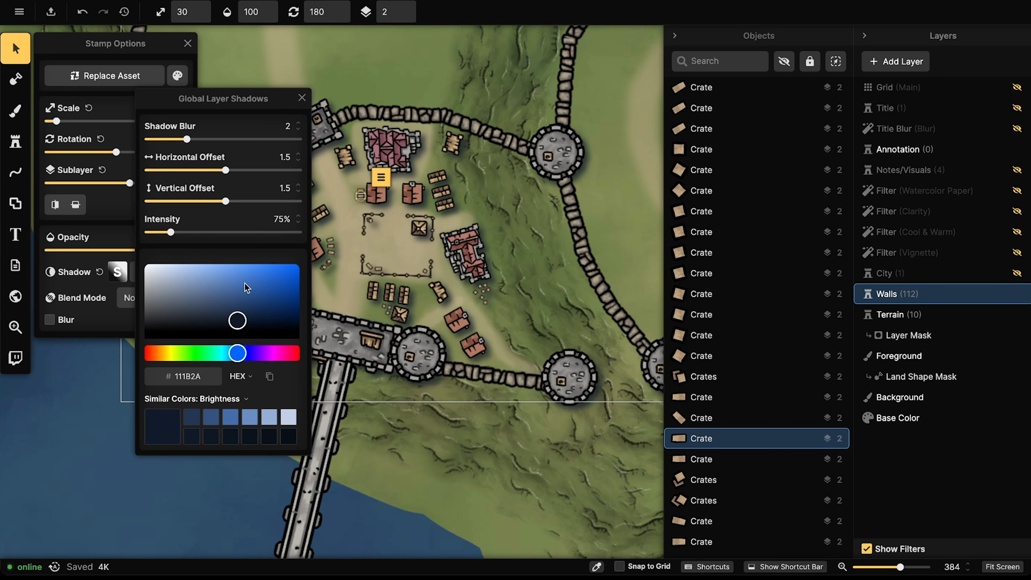
pyautogui.click(180, 140)
pyautogui.click(285, 158)
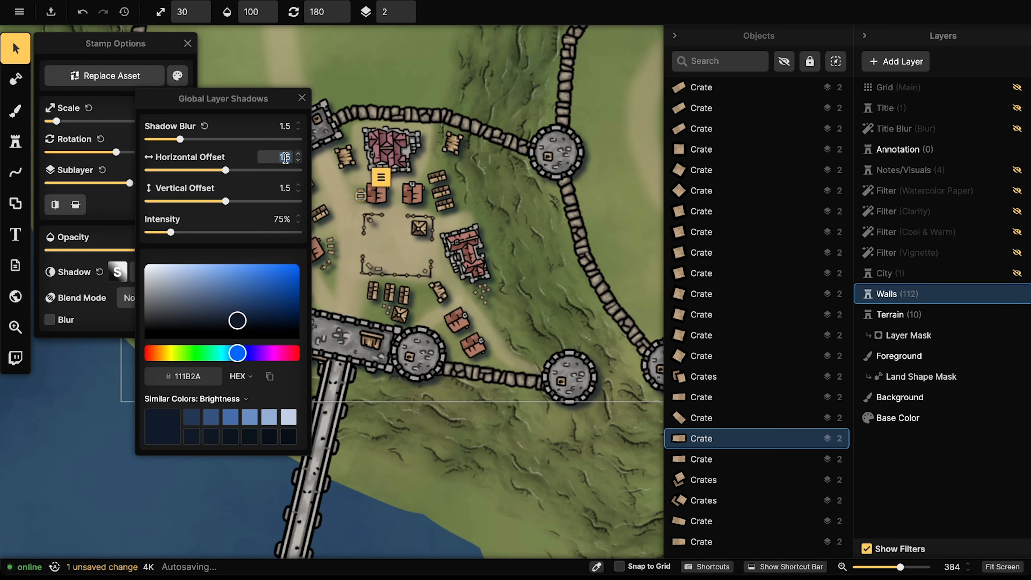
pyautogui.write('0')
pyautogui.press('Tab')
pyautogui.write('0')
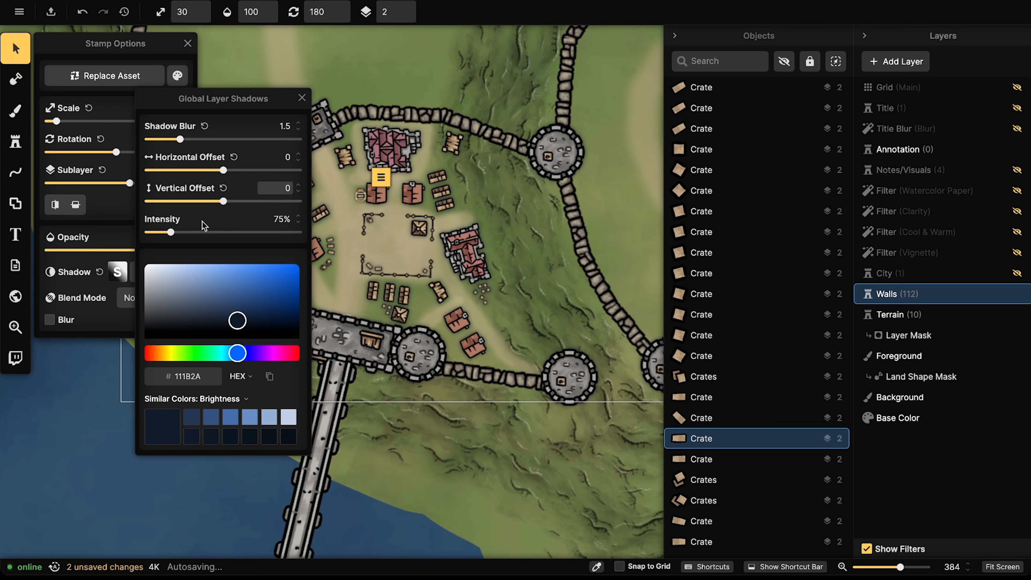
# Step: Set shadow intensity to 116%, colour to black (000000) and blur to 2.3, then close
pyautogui.click(179, 232)
pyautogui.click(183, 232)
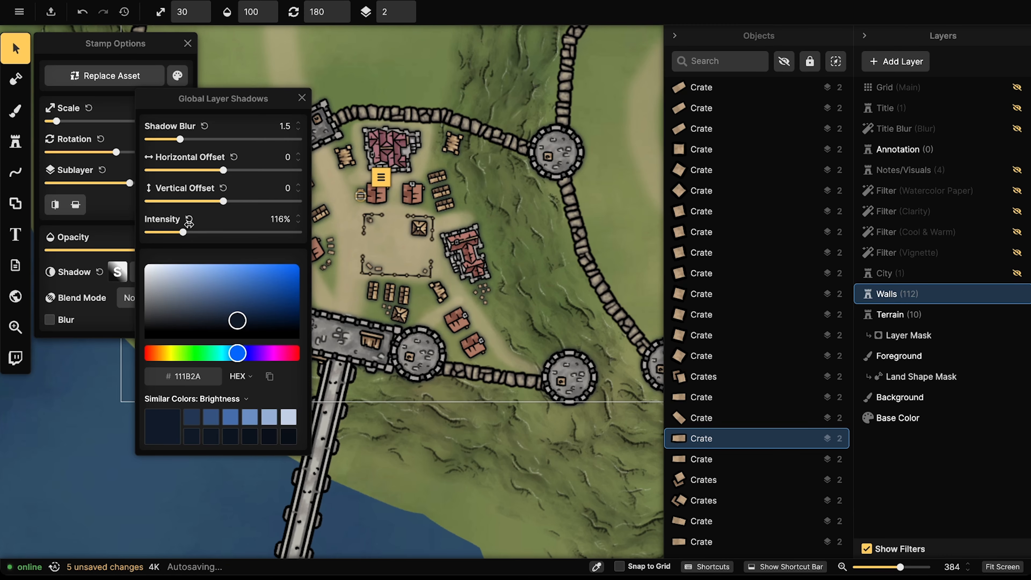
pyautogui.scroll(-2, 317, 177)
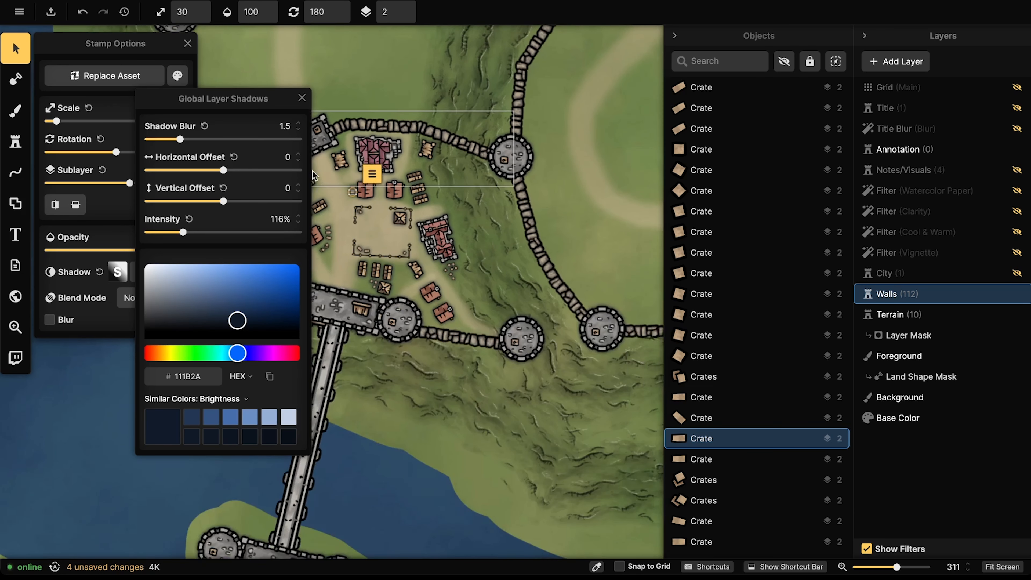
pyautogui.moveTo(238, 320); pyautogui.dragTo(319, 340)
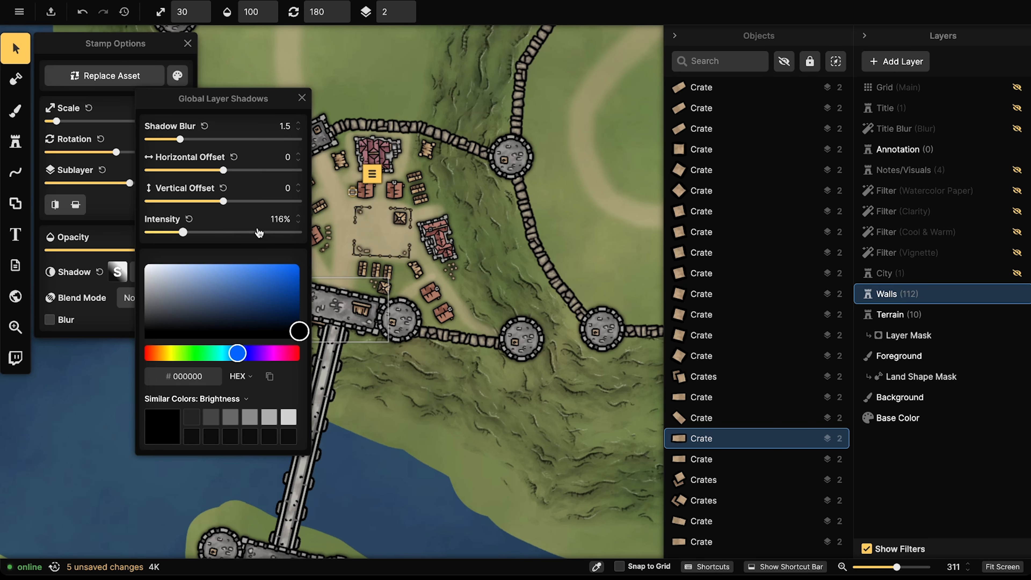
pyautogui.moveTo(180, 140); pyautogui.dragTo(191, 140)
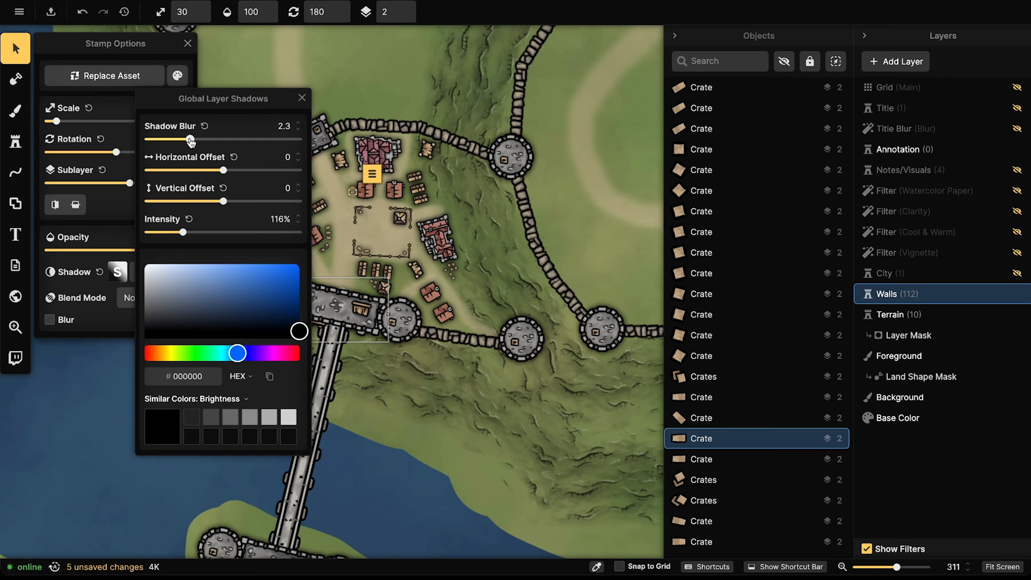
pyautogui.click(302, 98)
pyautogui.scroll(-6, 373, 260)
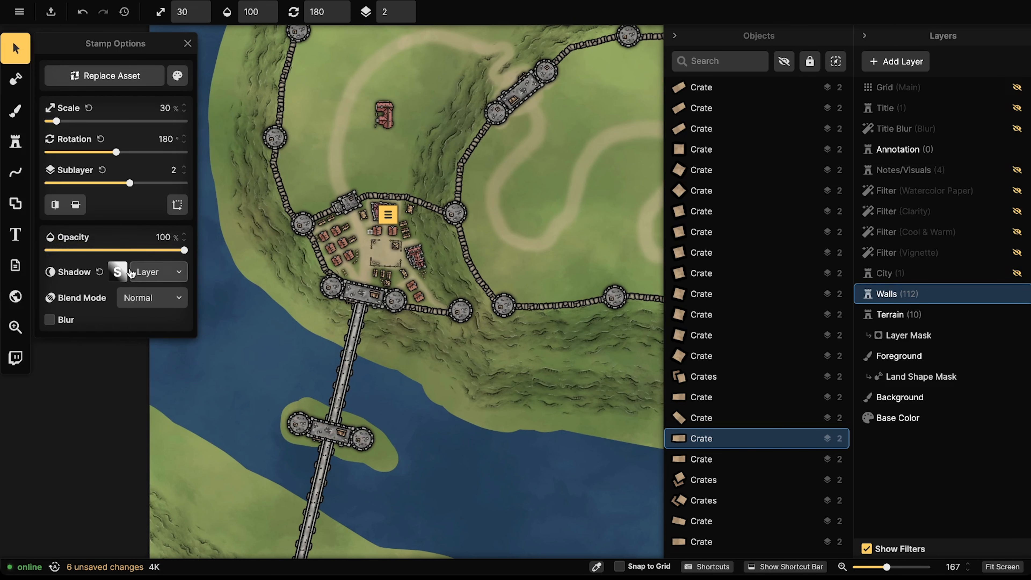
# Step: Pan around the town, checking the Big Inn to the north and the Red Fortified Building
pyautogui.click(394, 117)
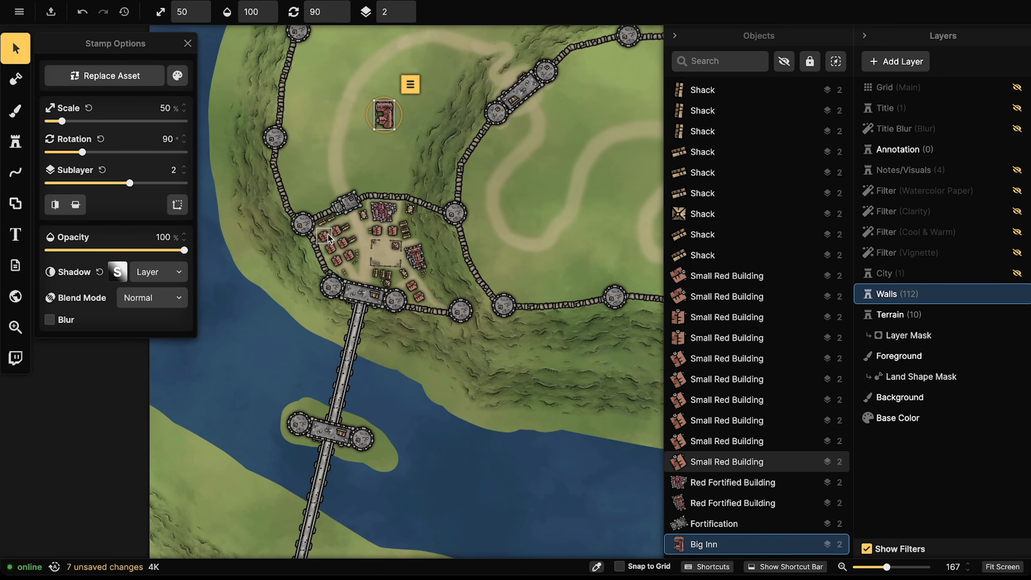
pyautogui.scroll(5, 400, 219)
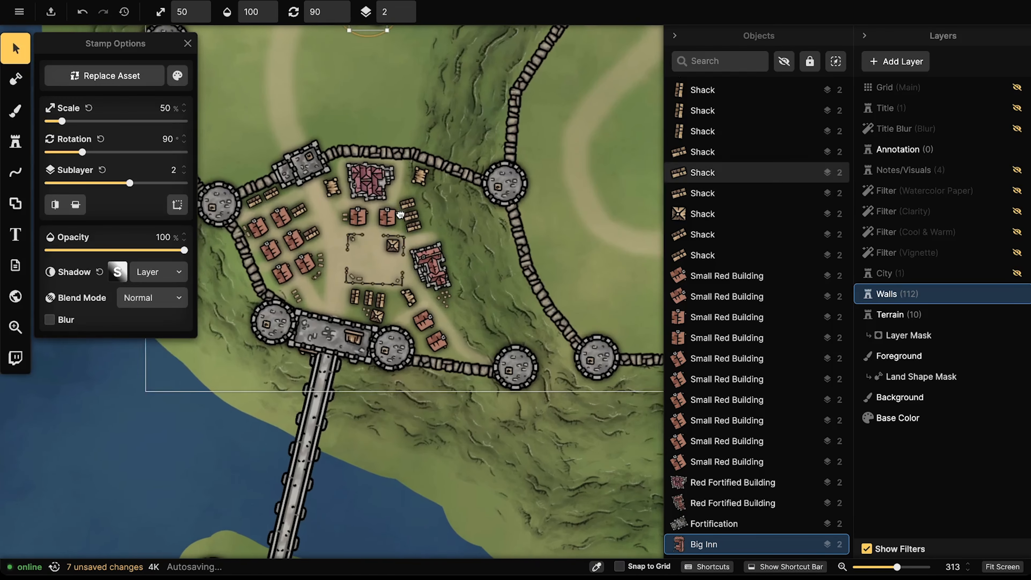
pyautogui.scroll(2, 396, 215)
pyautogui.click(374, 213)
pyautogui.moveTo(373, 212); pyautogui.dragTo(484, 176)
pyautogui.scroll(2, 459, 332)
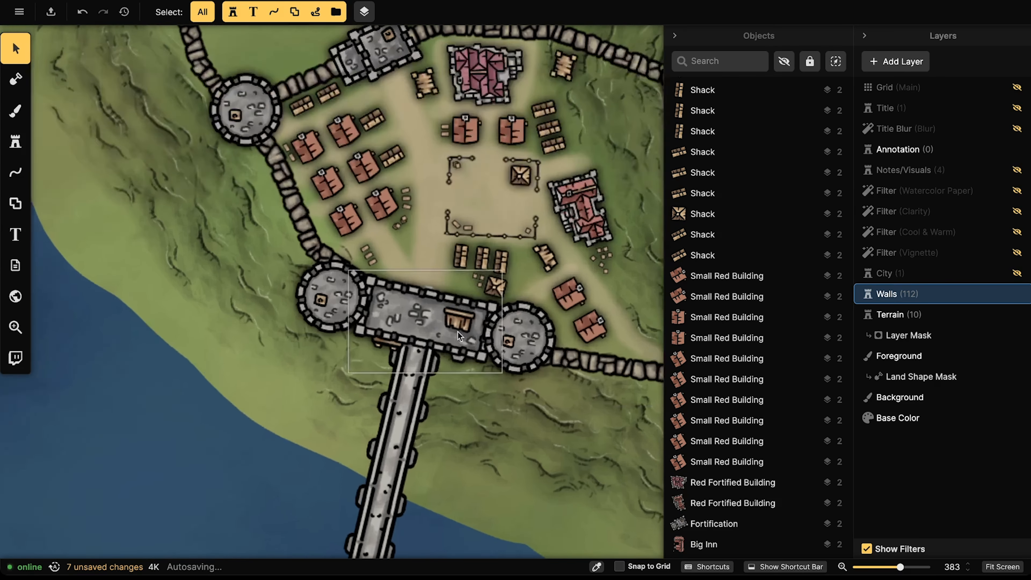
pyautogui.scroll(3, 457, 332)
pyautogui.moveTo(554, 260); pyautogui.dragTo(504, 252)
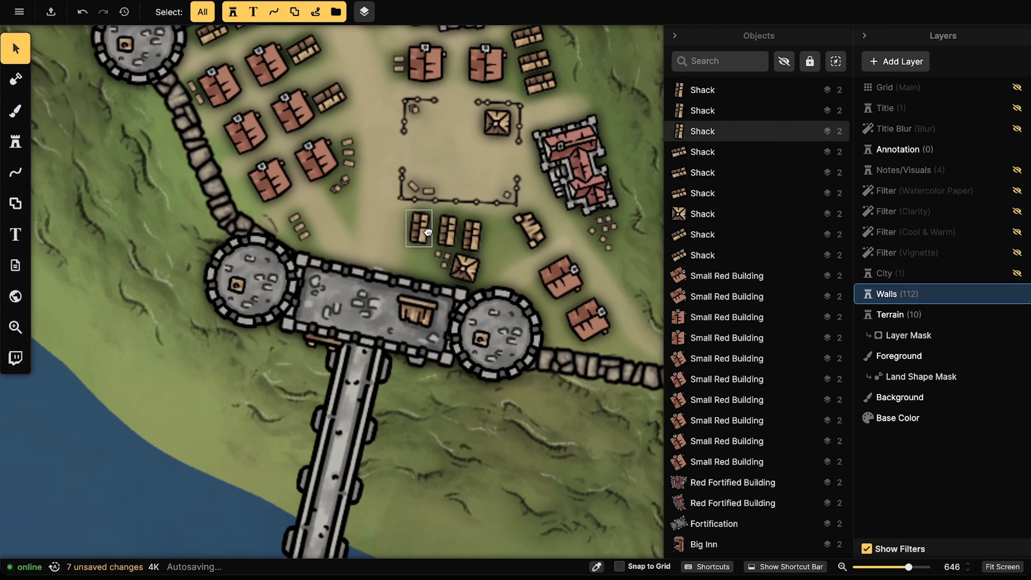
pyautogui.moveTo(332, 373); pyautogui.dragTo(295, 337)
pyautogui.moveTo(319, 268); pyautogui.dragTo(264, 467)
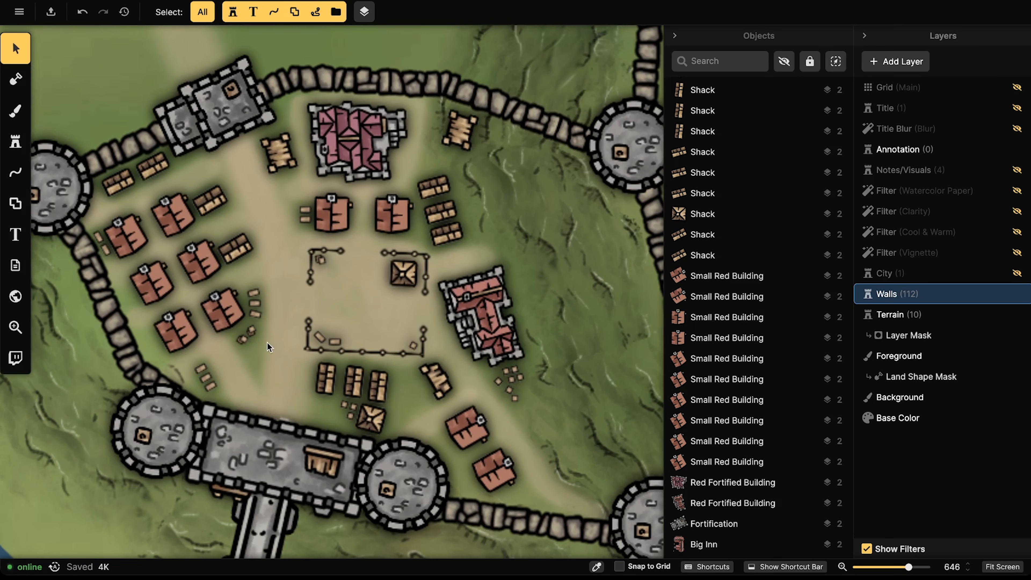
pyautogui.click(370, 165)
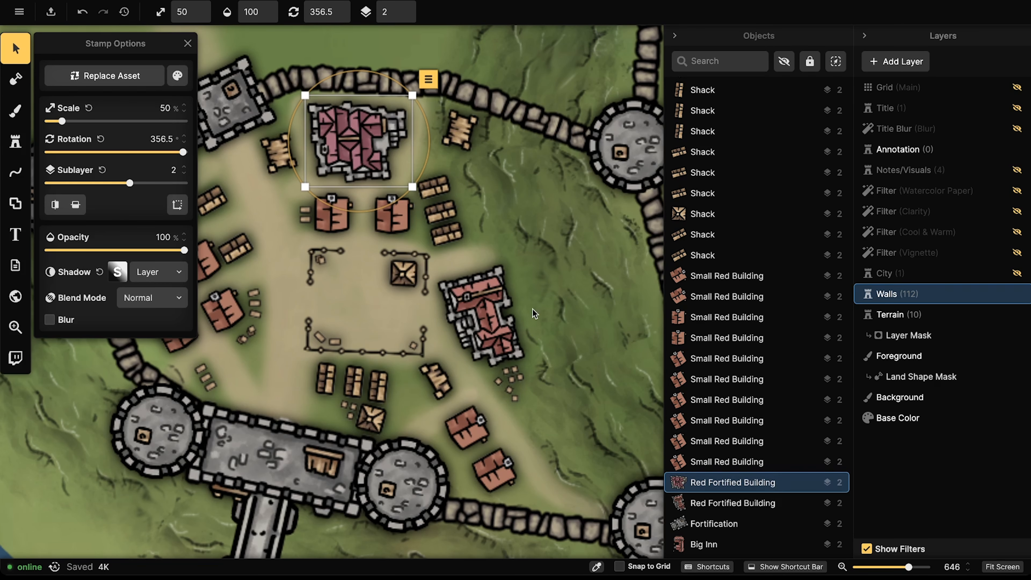
pyautogui.moveTo(353, 114); pyautogui.dragTo(408, 133)
pyautogui.scroll(-2, 433, 132)
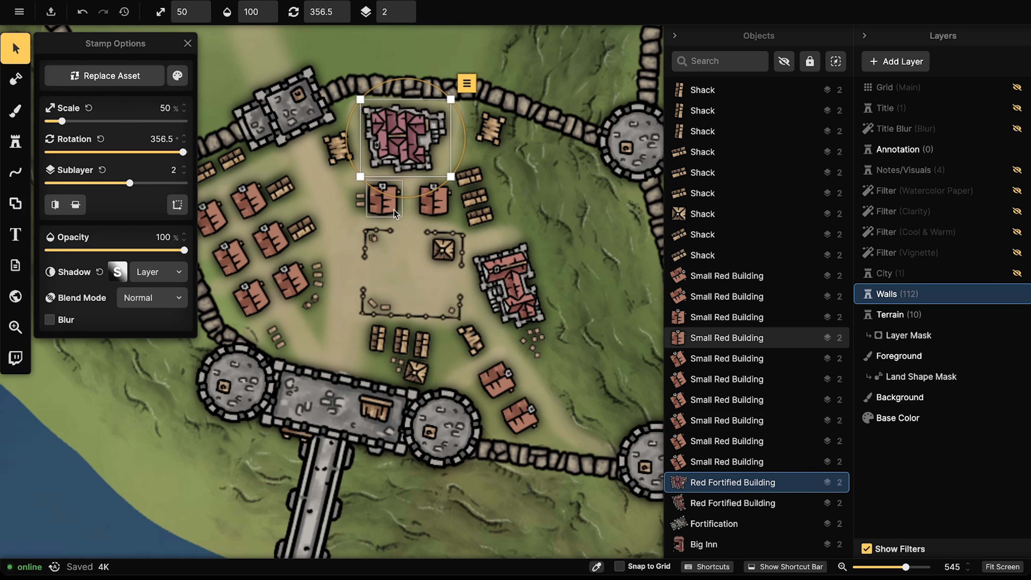
# Step: Select the Big Inn outside the walls, drag it lower, and delete it
pyautogui.click(320, 207)
pyautogui.scroll(-3, 313, 199)
pyautogui.scroll(-2, 296, 182)
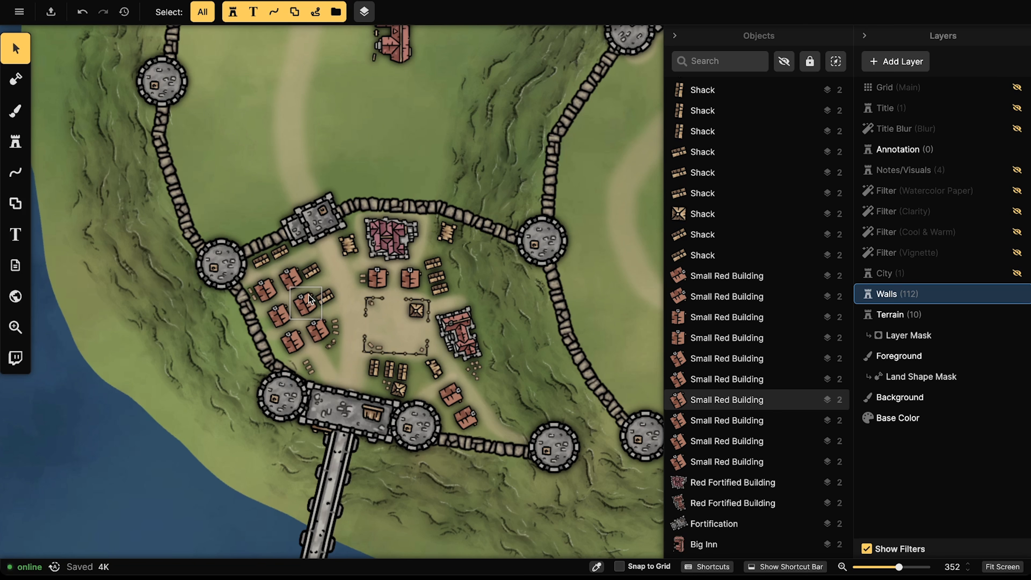
pyautogui.scroll(-3, 308, 295)
pyautogui.click(370, 106)
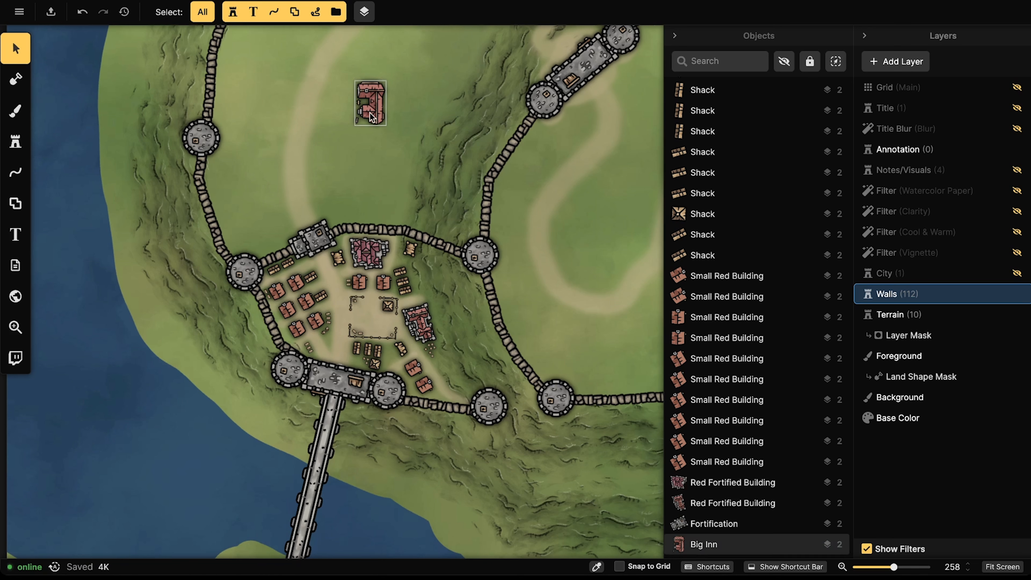
pyautogui.moveTo(370, 106); pyautogui.dragTo(375, 173)
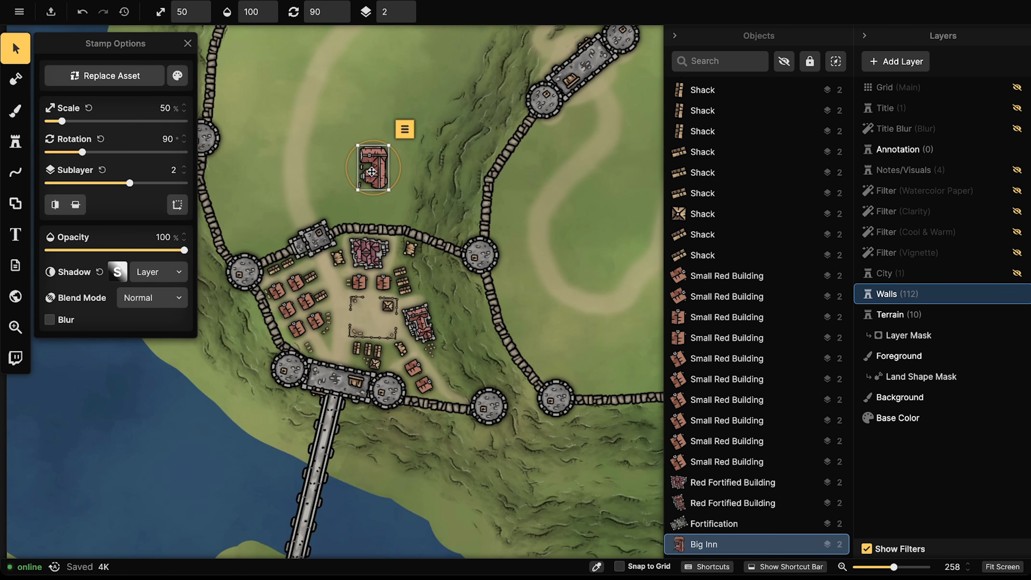
pyautogui.press('Delete')
pyautogui.scroll(-3, 367, 168)
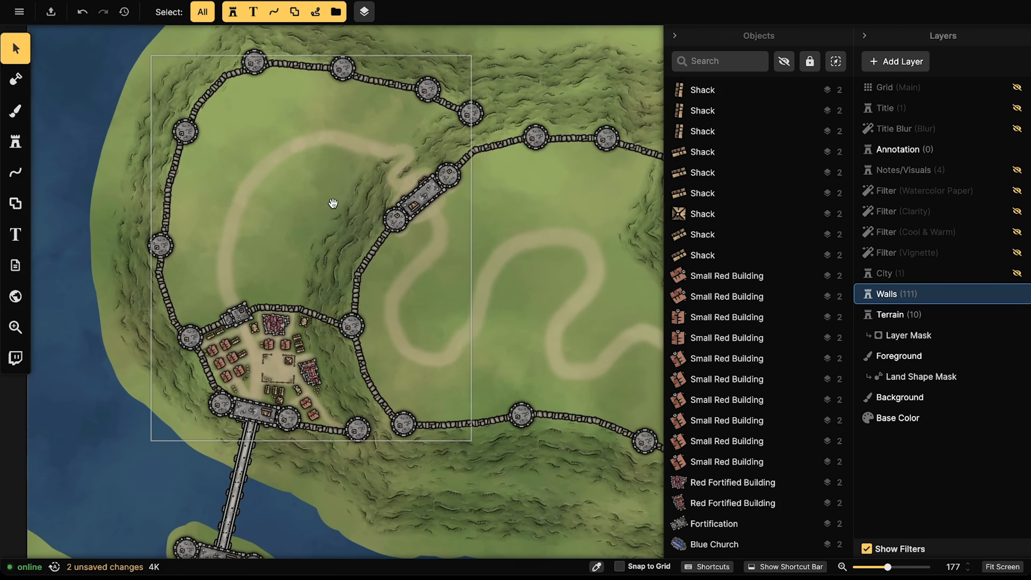
# Step: Frame the western walls and switch to the Notes/Visuals layer
pyautogui.scroll(-3, 348, 205)
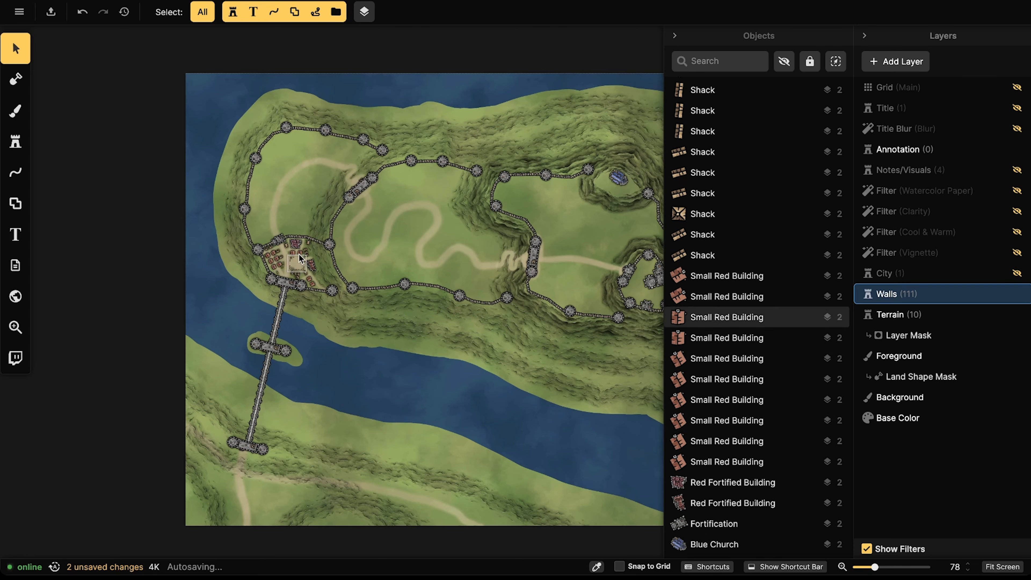
pyautogui.scroll(1, 291, 255)
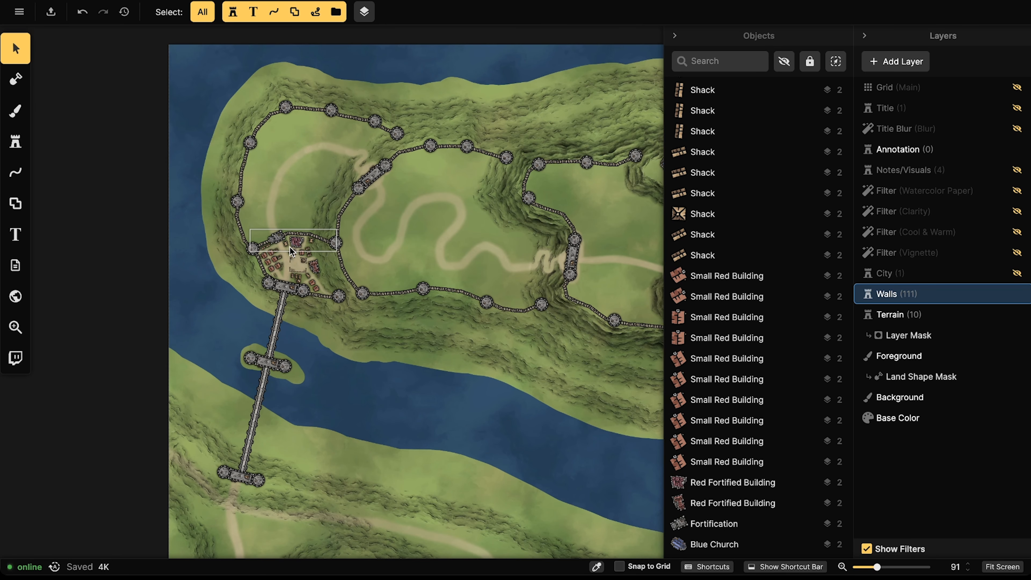
pyautogui.scroll(-1, 369, 181)
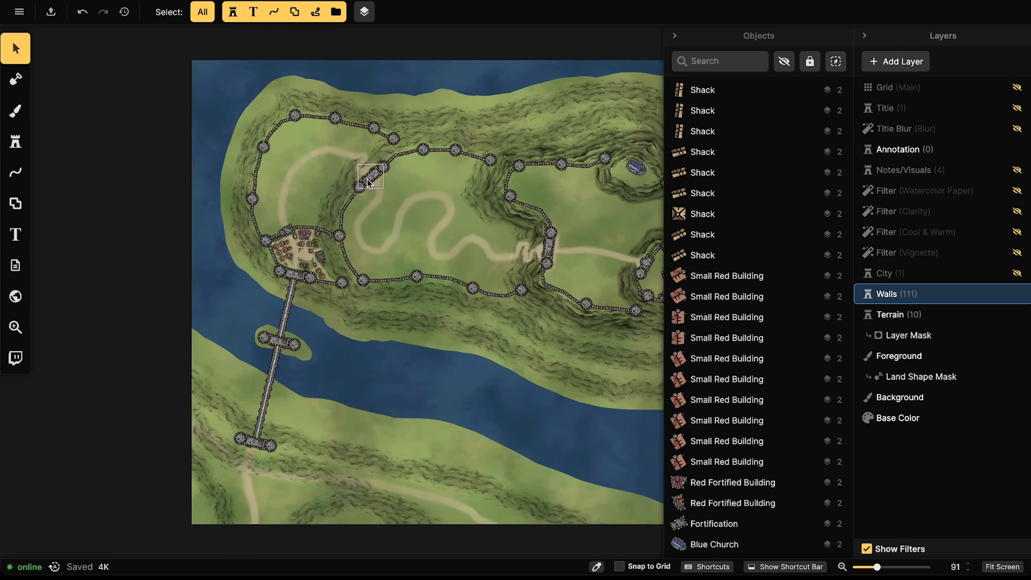
pyautogui.scroll(-2, 368, 183)
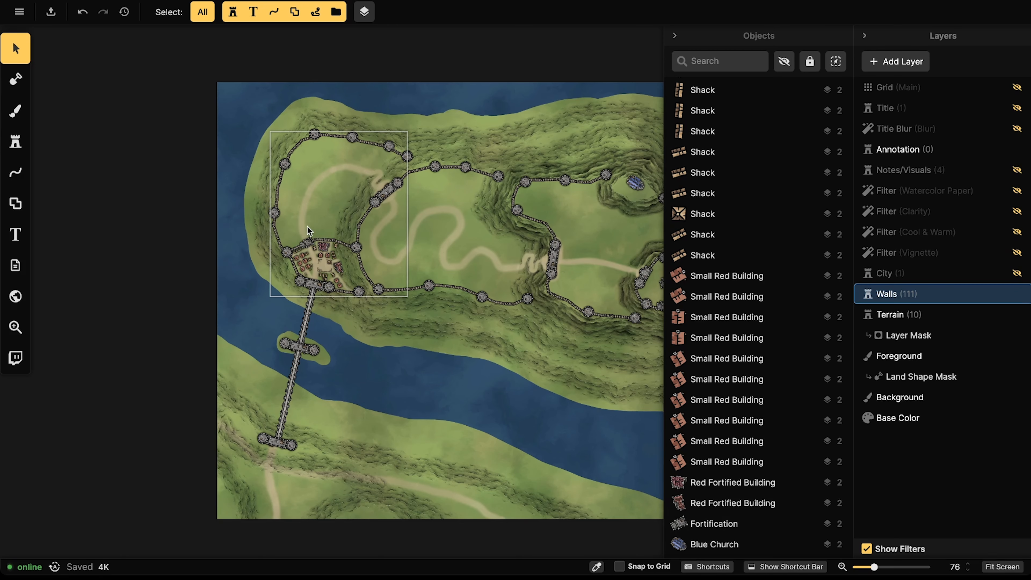
pyautogui.scroll(5, 316, 196)
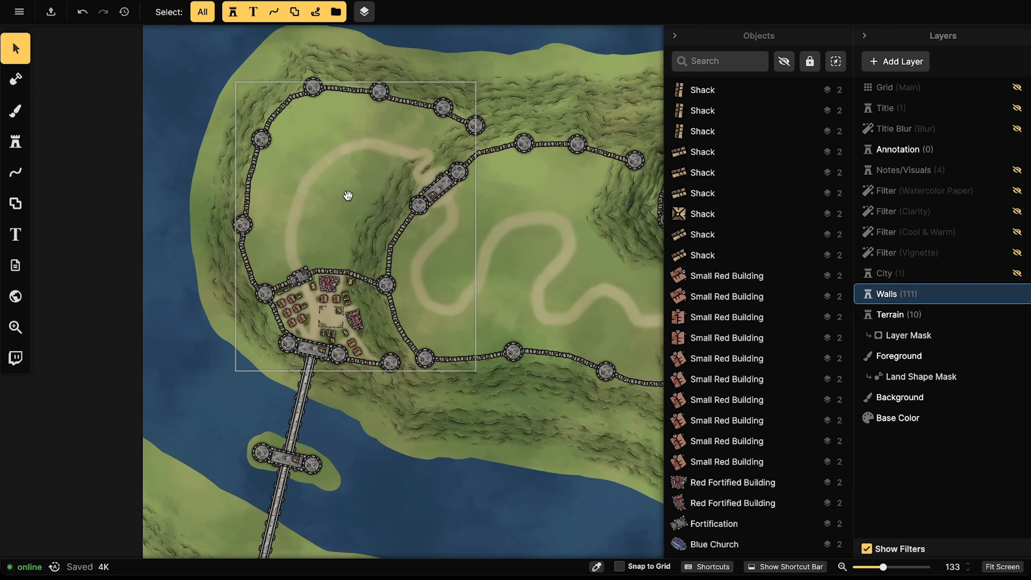
pyautogui.moveTo(345, 196); pyautogui.dragTo(251, 195)
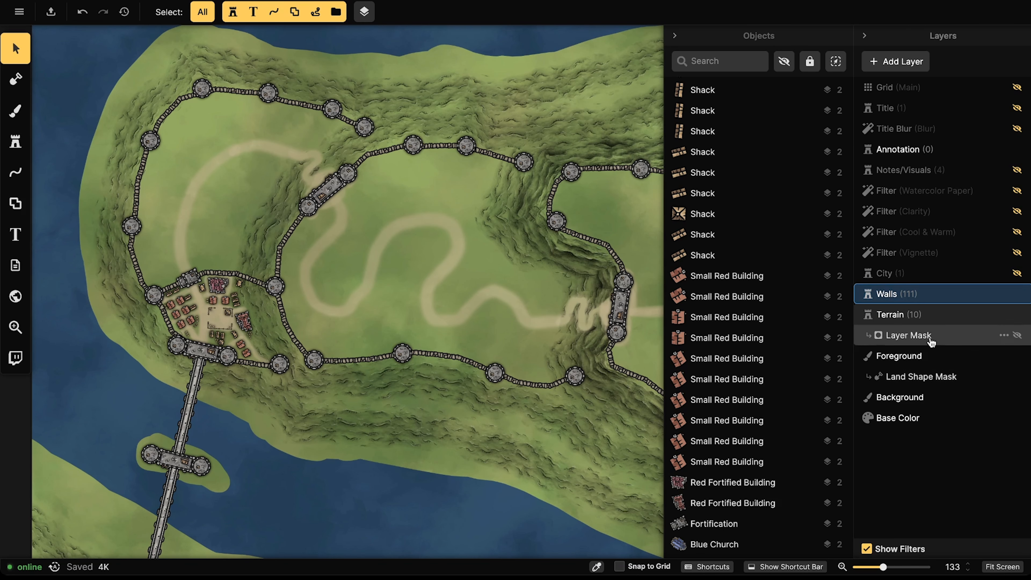
pyautogui.click(934, 170)
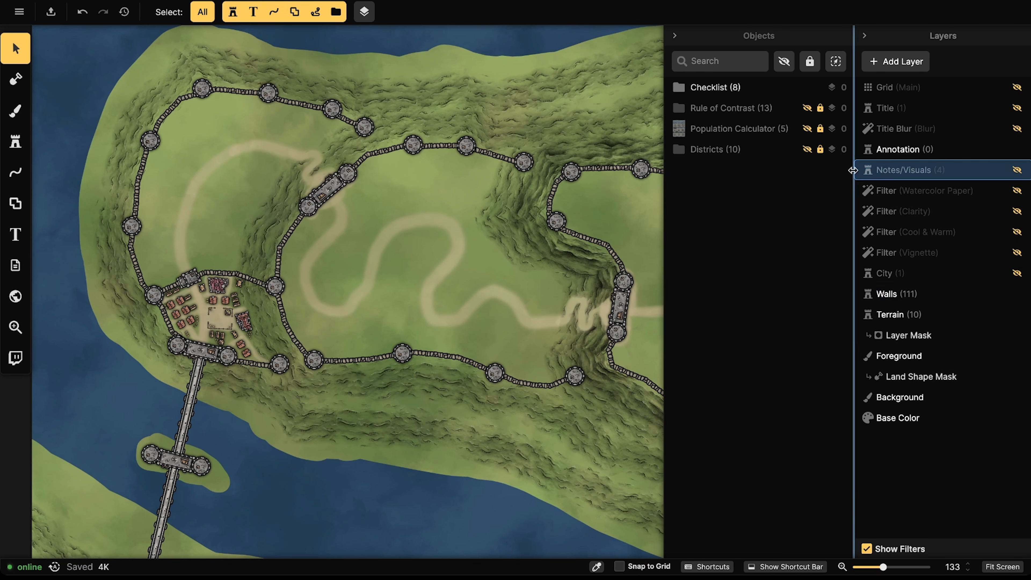
# Step: Toggle the Districts notes folder's visibility and select it, with the whole map in view
pyautogui.click(820, 150)
pyautogui.click(820, 150)
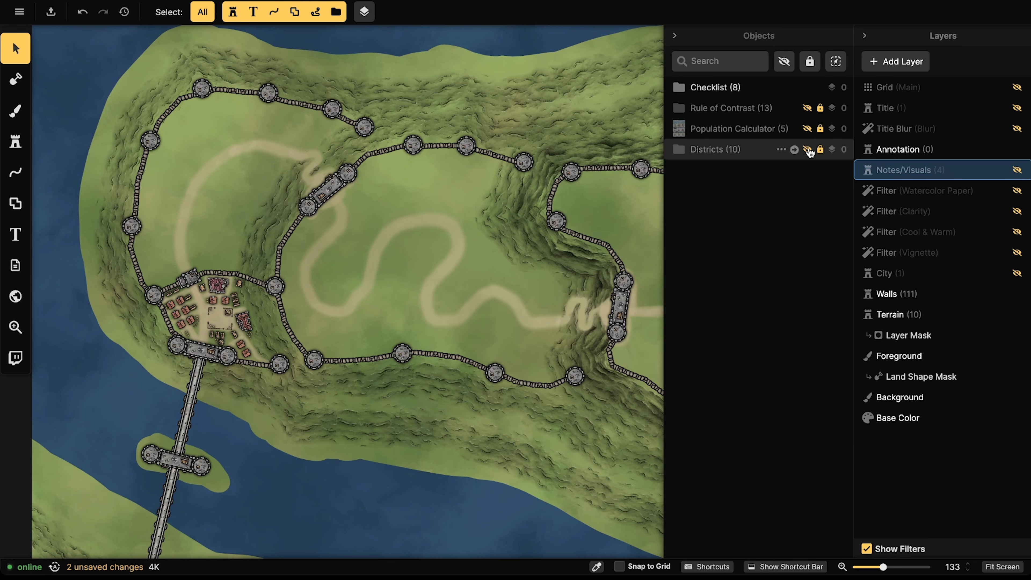
pyautogui.click(808, 150)
pyautogui.scroll(-2, 300, 213)
pyautogui.click(809, 150)
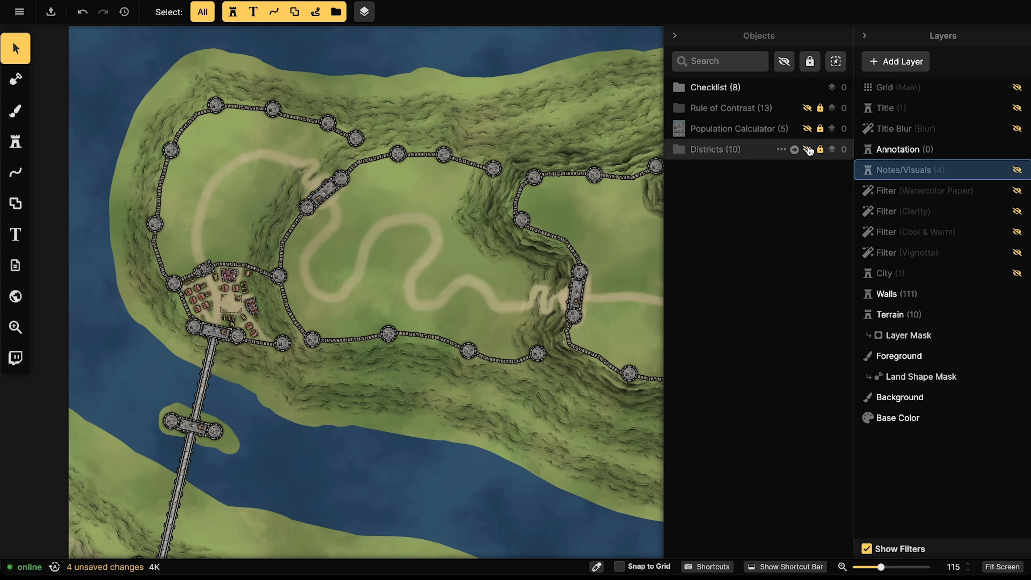
pyautogui.click(732, 149)
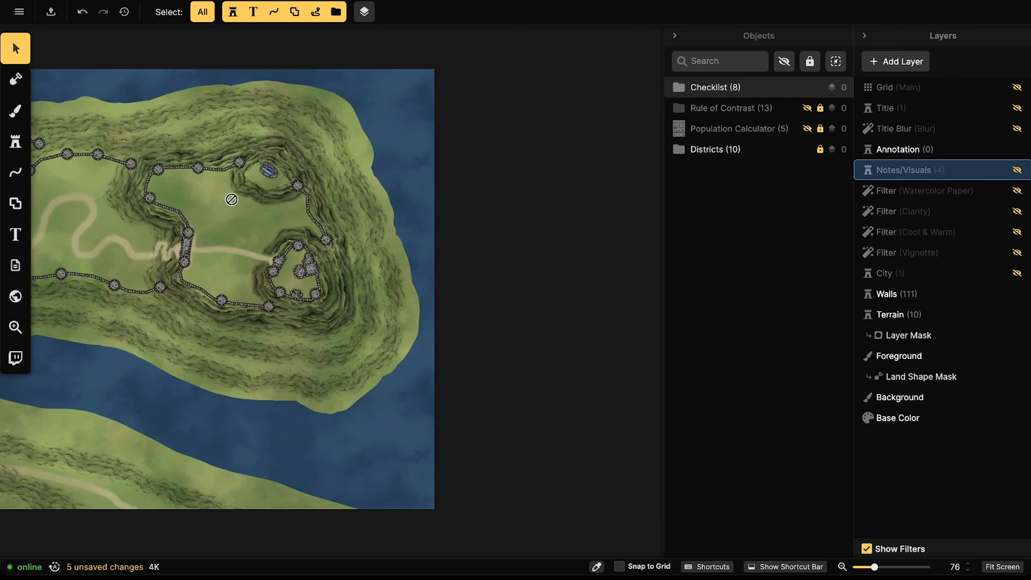
pyautogui.click(806, 150)
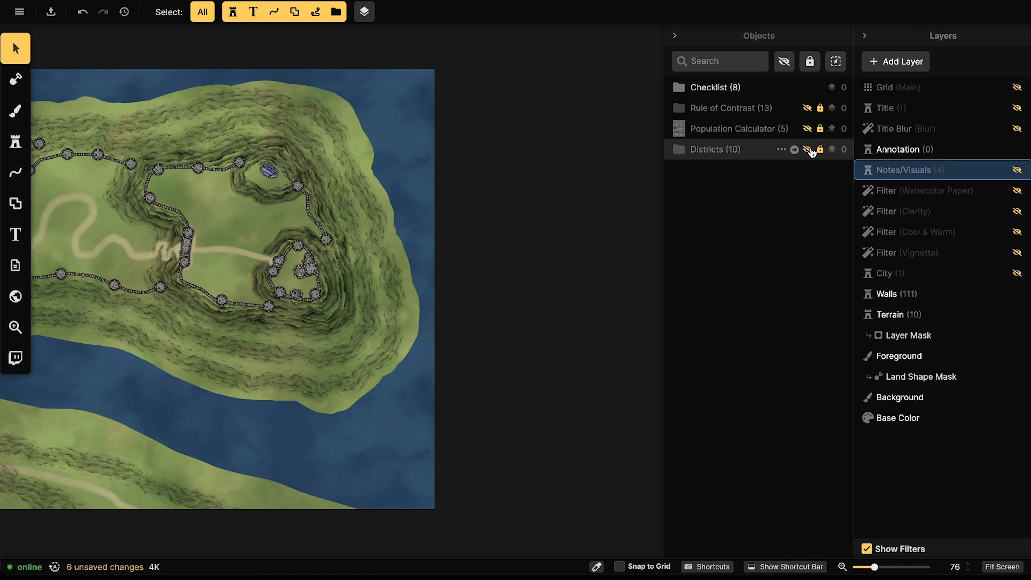
pyautogui.scroll(-3, 171, 305)
pyautogui.moveTo(177, 311); pyautogui.dragTo(350, 301)
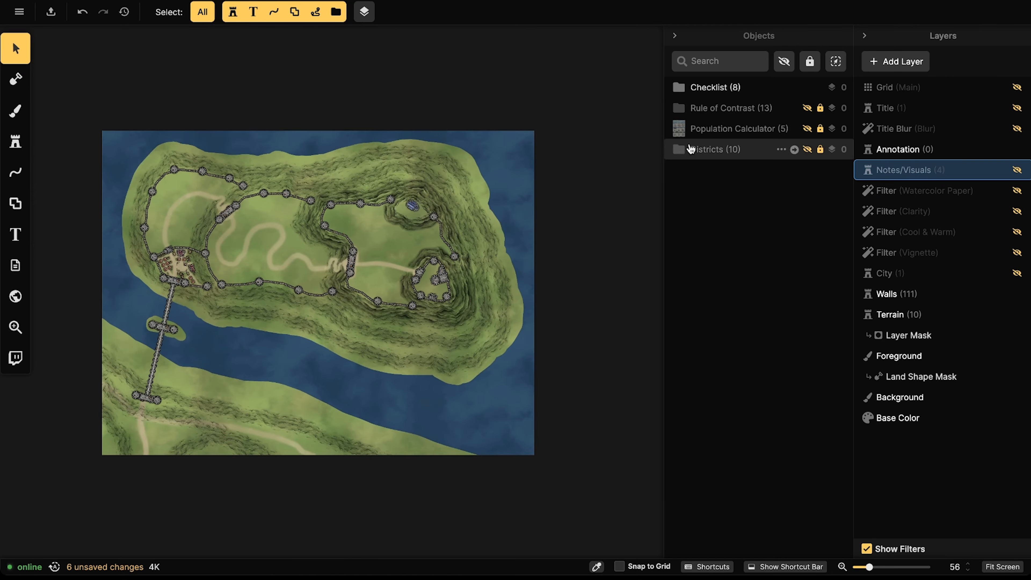
pyautogui.click(808, 150)
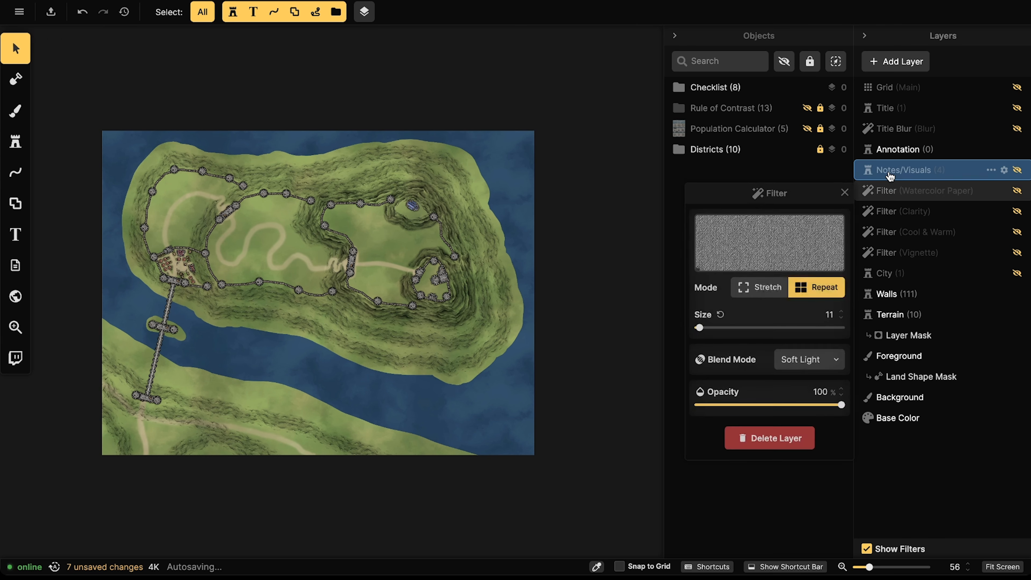
pyautogui.click(710, 156)
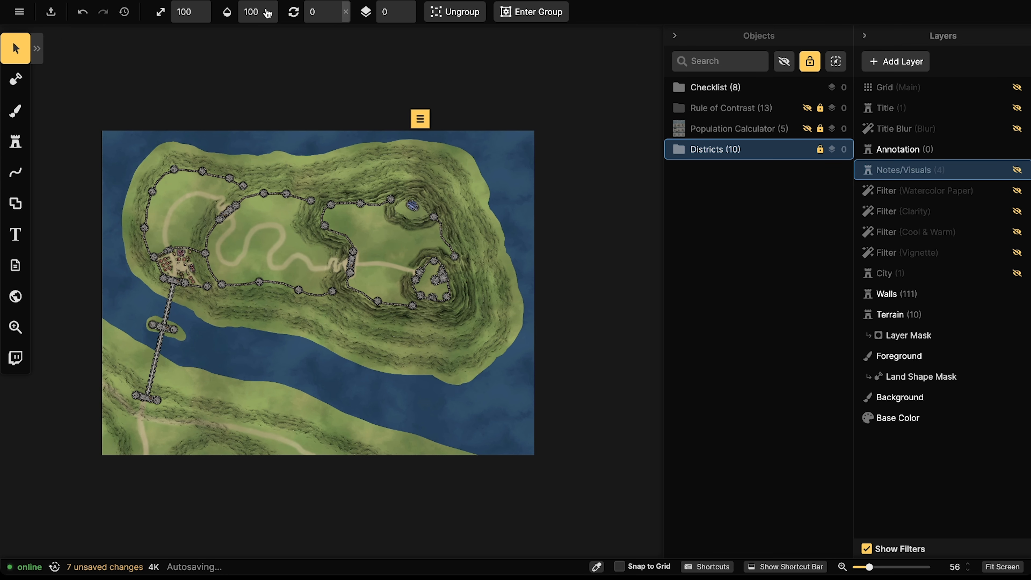
# Step: Make Notes/Visuals visible, hide the Checklist note, and show the Districts card
pyautogui.click(347, 61)
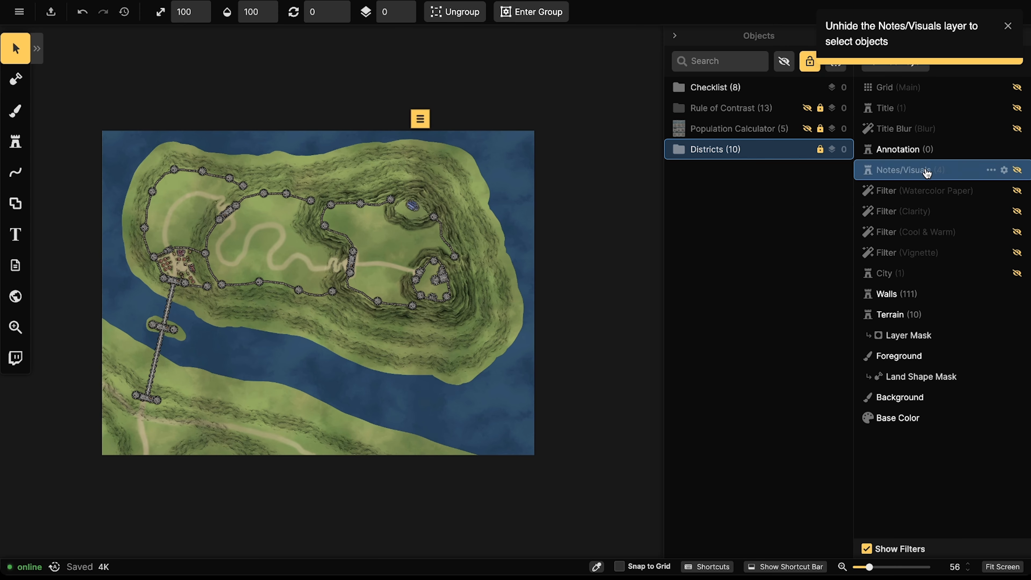
pyautogui.click(1018, 171)
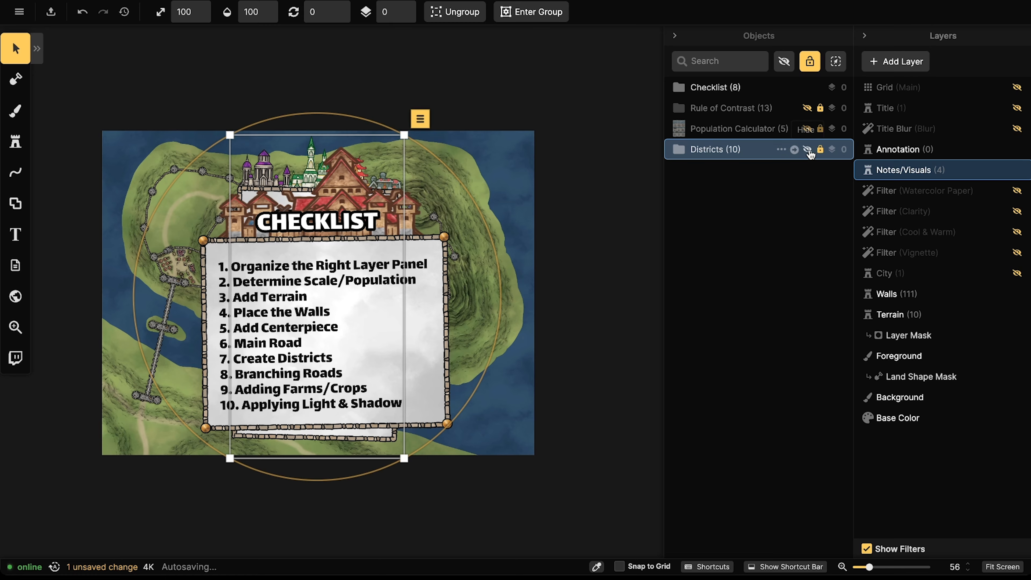
pyautogui.click(808, 149)
pyautogui.click(808, 88)
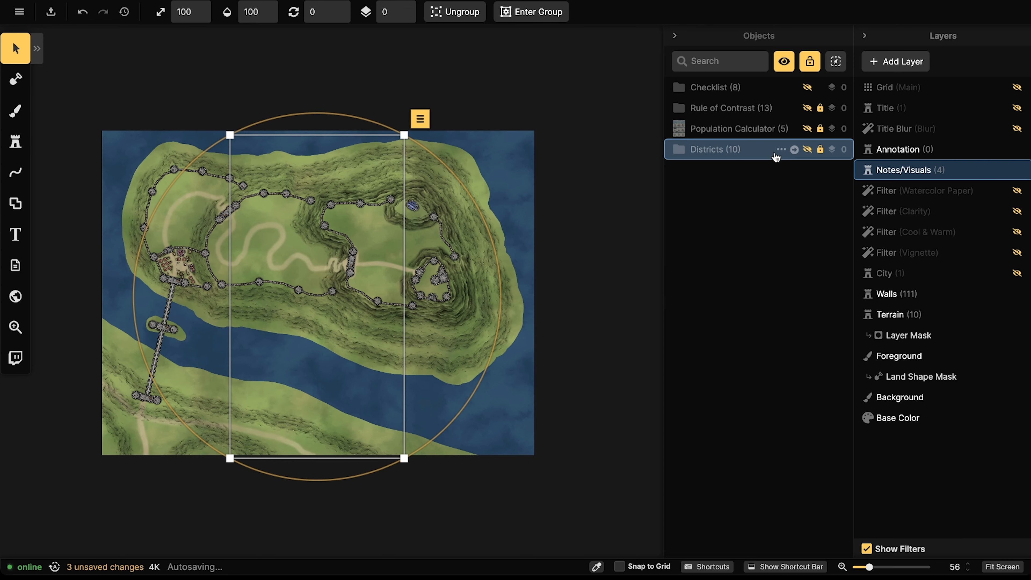
pyautogui.click(808, 149)
# Step: Zoom in on the Districts card, deselect the group, then hide the card from the map
pyautogui.scroll(3, 302, 304)
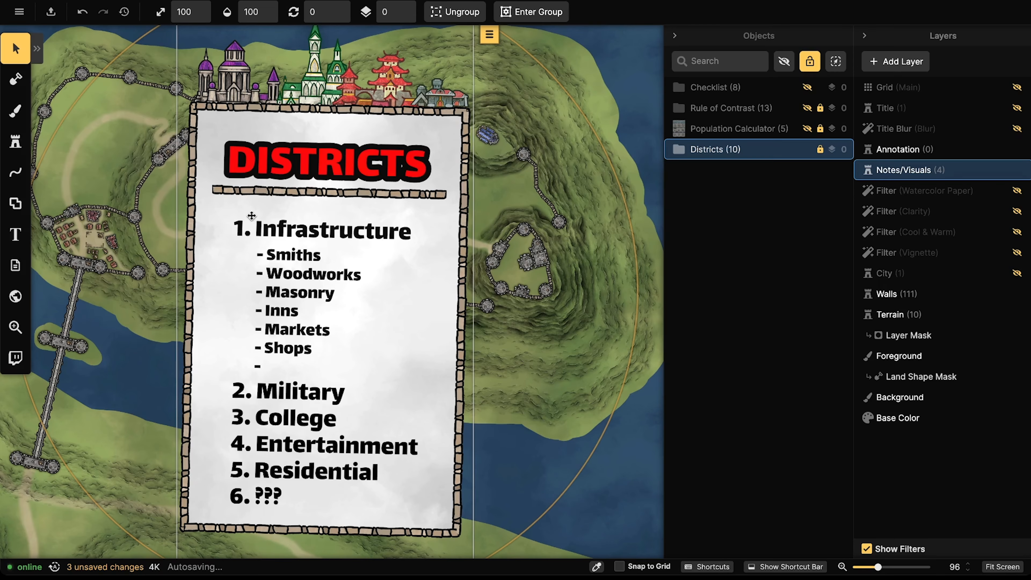
pyautogui.click(73, 62)
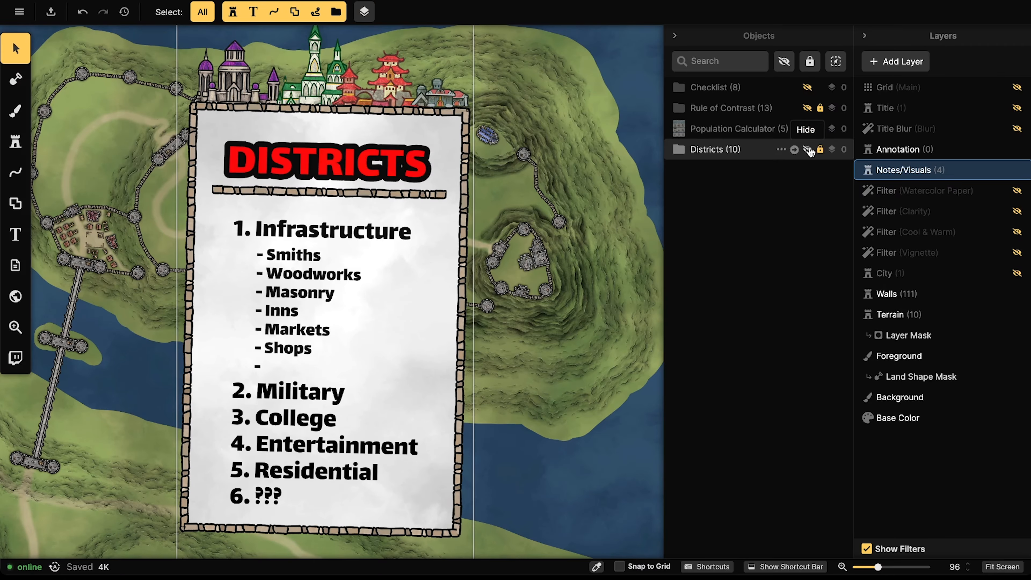
pyautogui.click(807, 149)
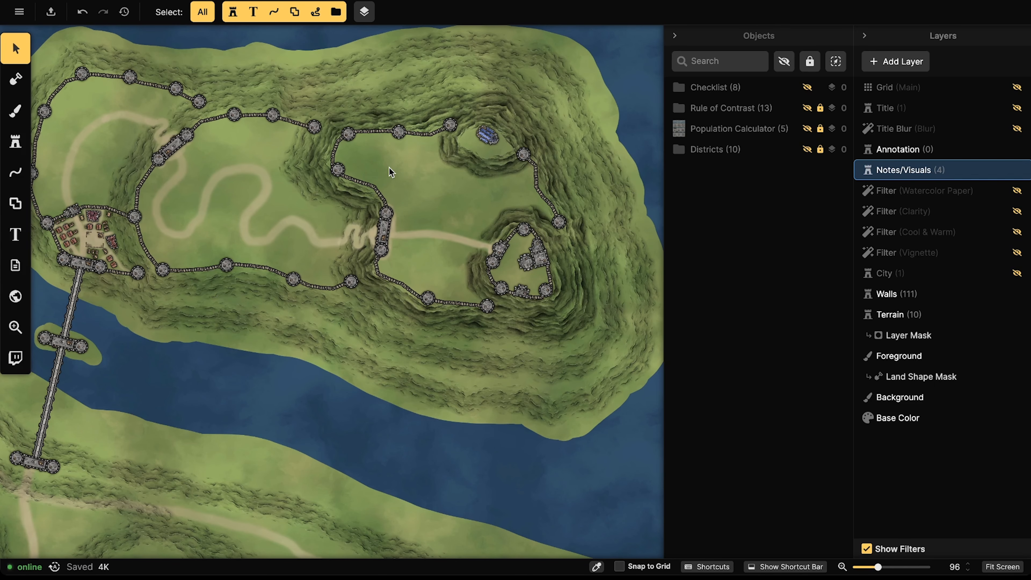
# Step: Select the Walls layer so its Fortification and Crate objects are listed
pyautogui.scroll(6, 404, 114)
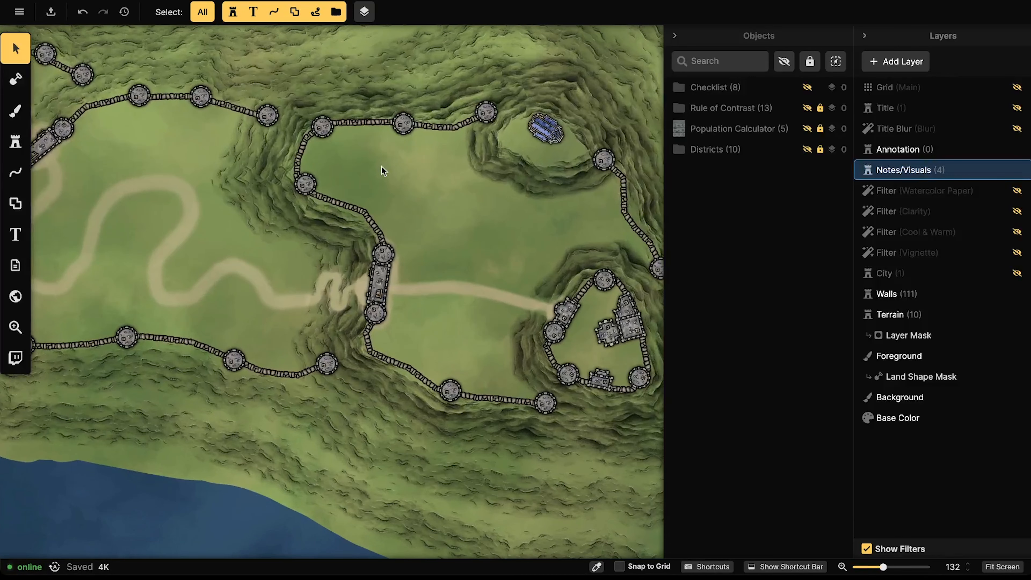
pyautogui.scroll(-5, 401, 183)
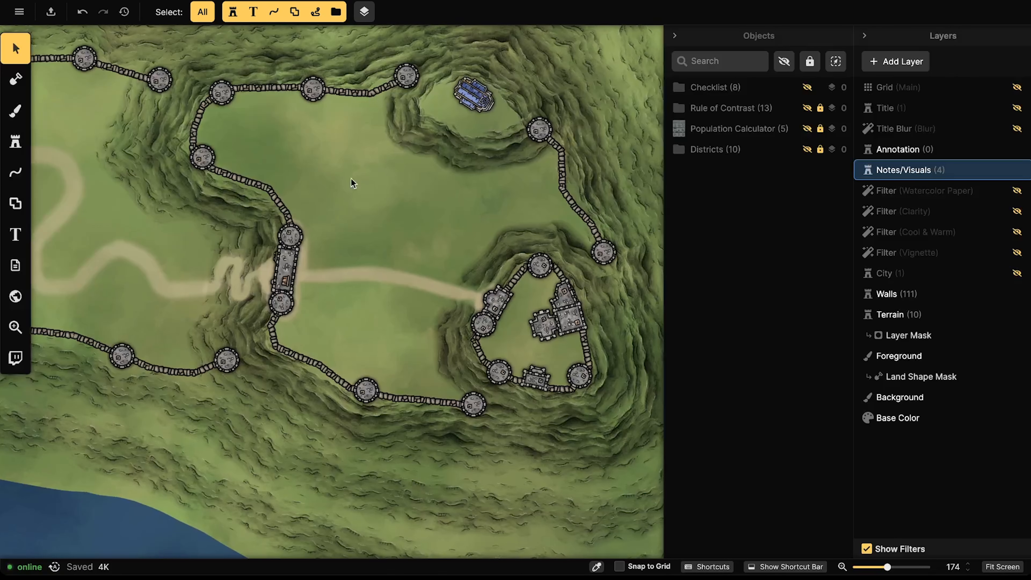
pyautogui.scroll(5, 351, 178)
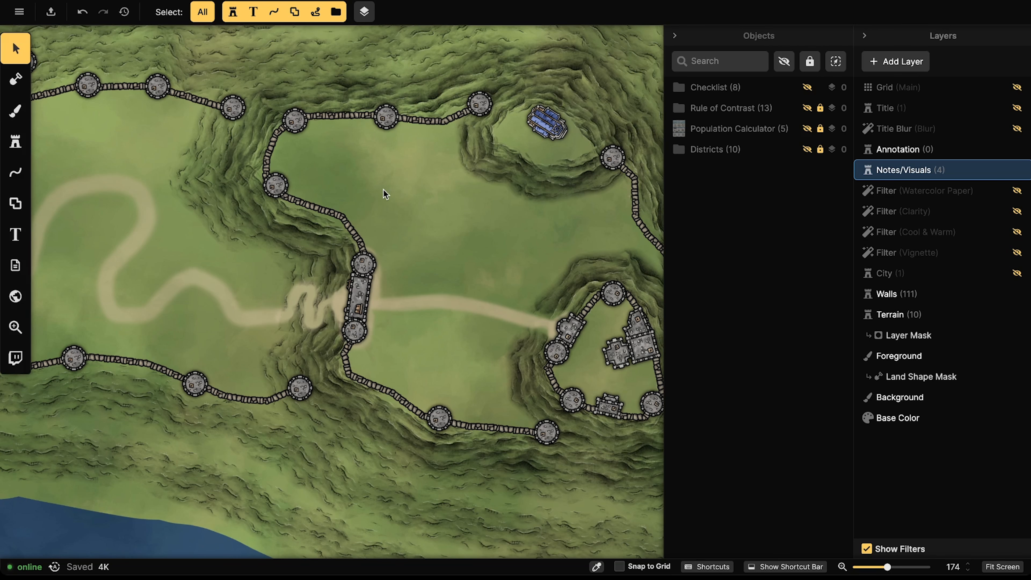
pyautogui.scroll(4, 357, 163)
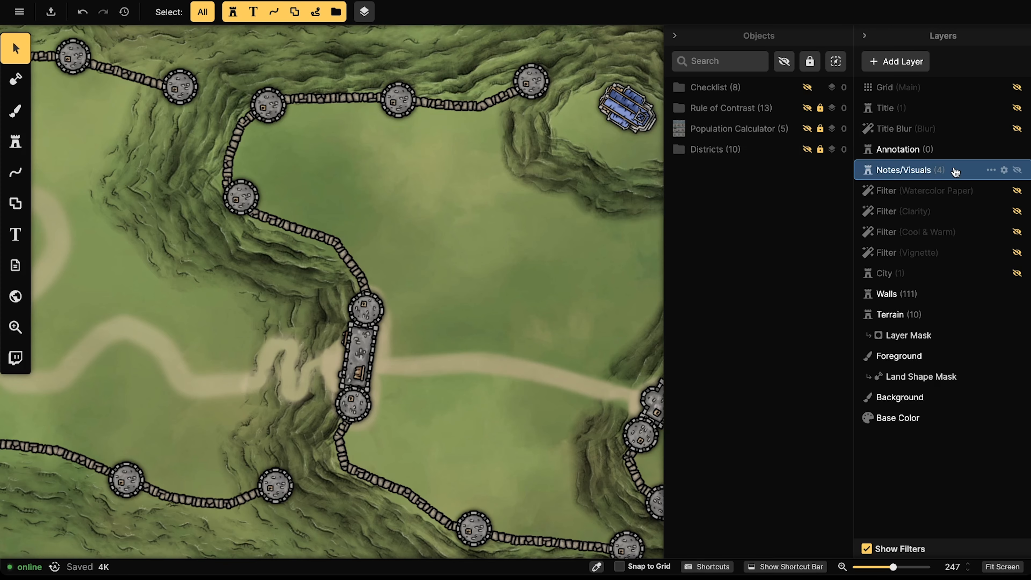
pyautogui.click(889, 293)
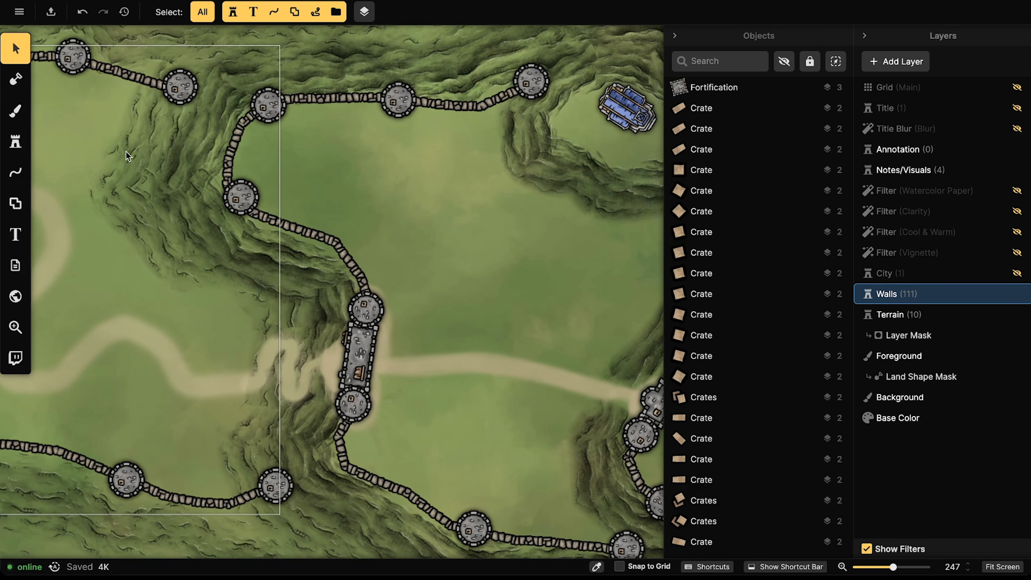
# Step: Search the stamp catalog for 'college', 'school' and 'academy', finding no match
pyautogui.click(15, 142)
pyautogui.click(79, 138)
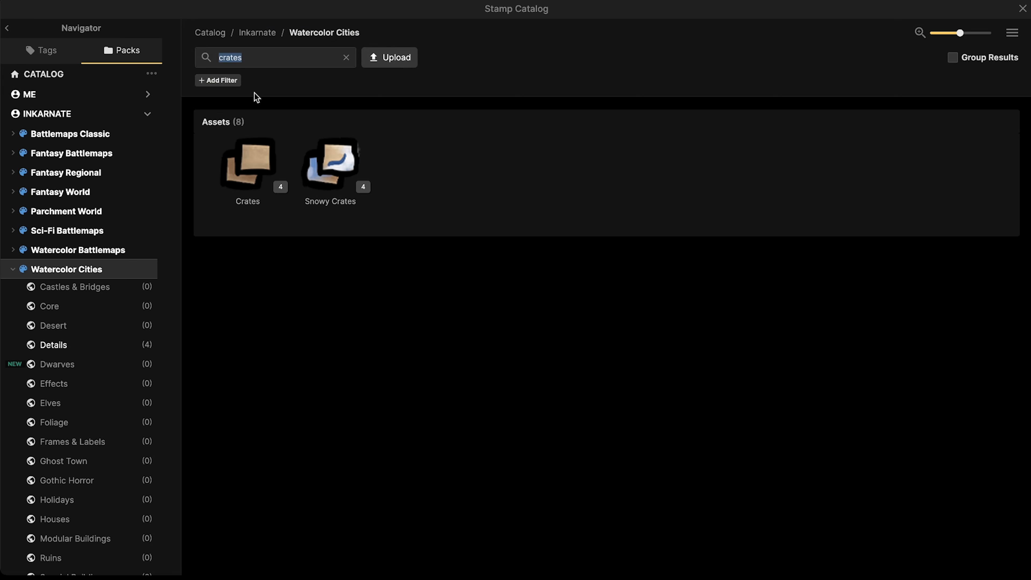
pyautogui.write('colle')
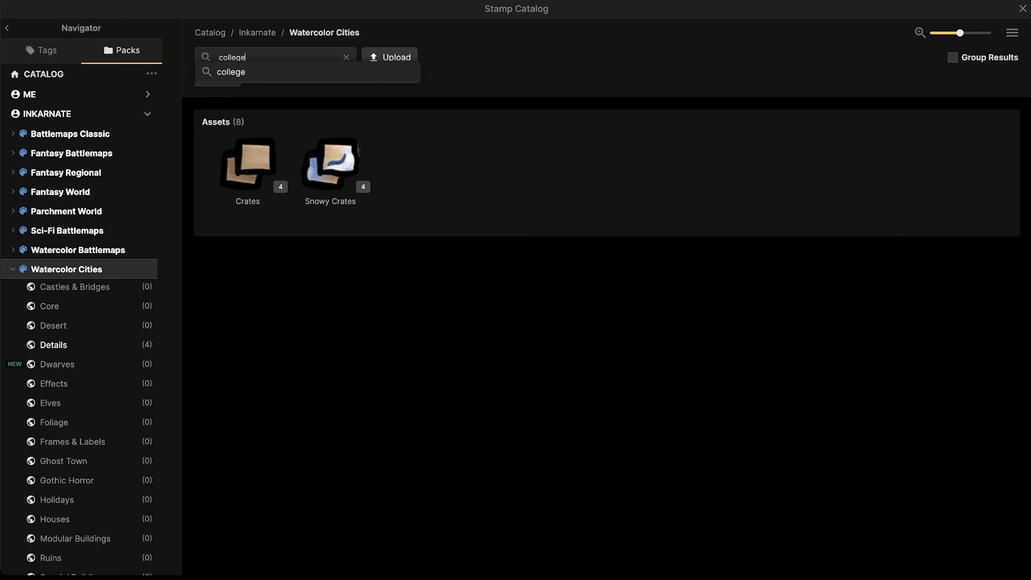
pyautogui.write('ge')
pyautogui.press('Return')
pyautogui.click(346, 57)
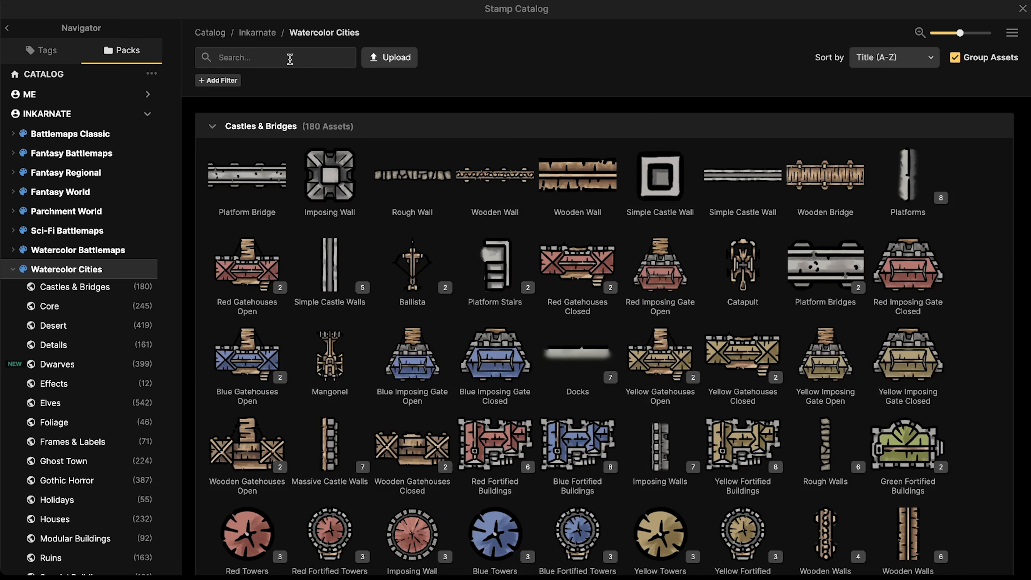
pyautogui.write('school')
pyautogui.press('Return')
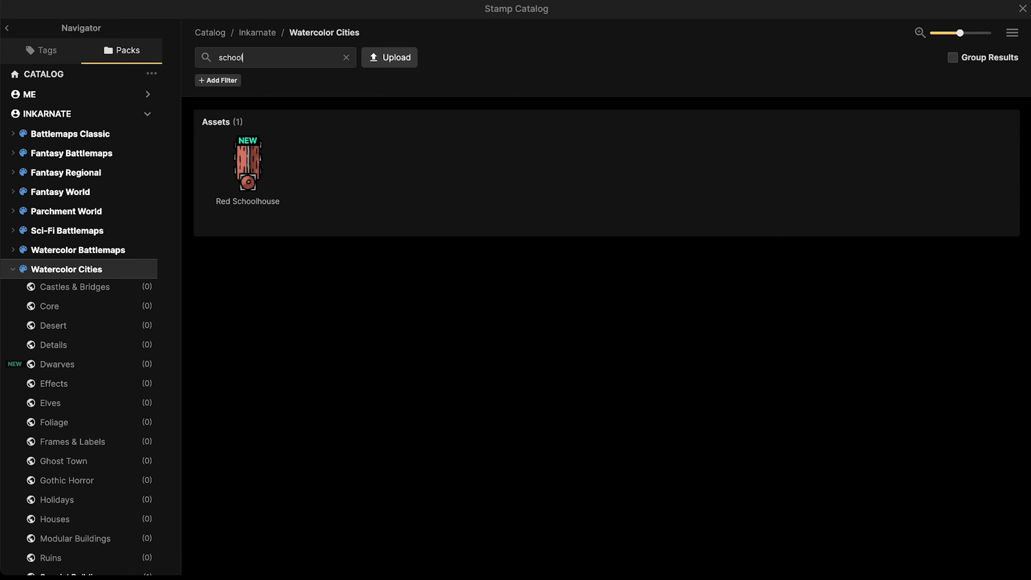
pyautogui.click(346, 58)
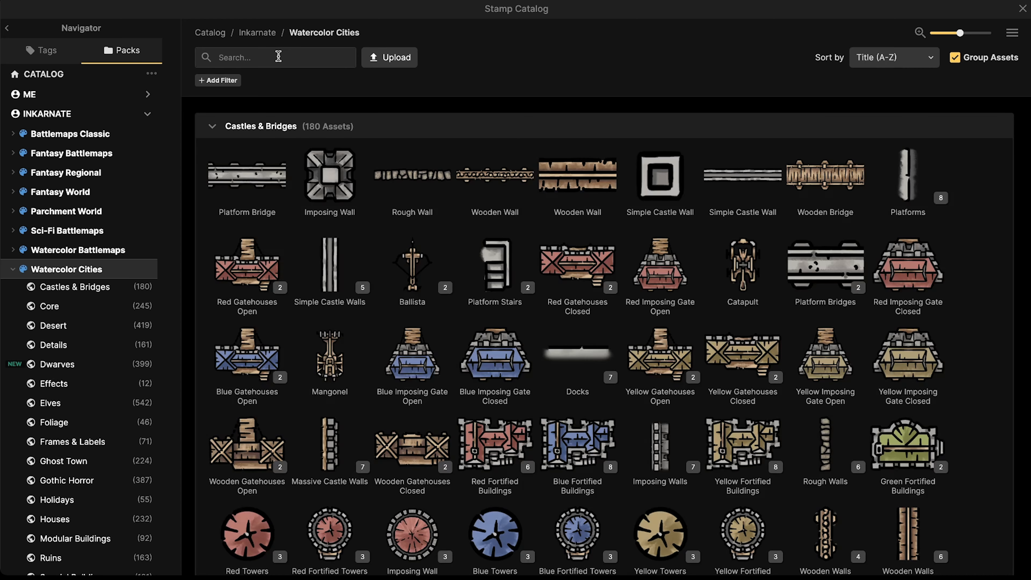
pyautogui.write('aca')
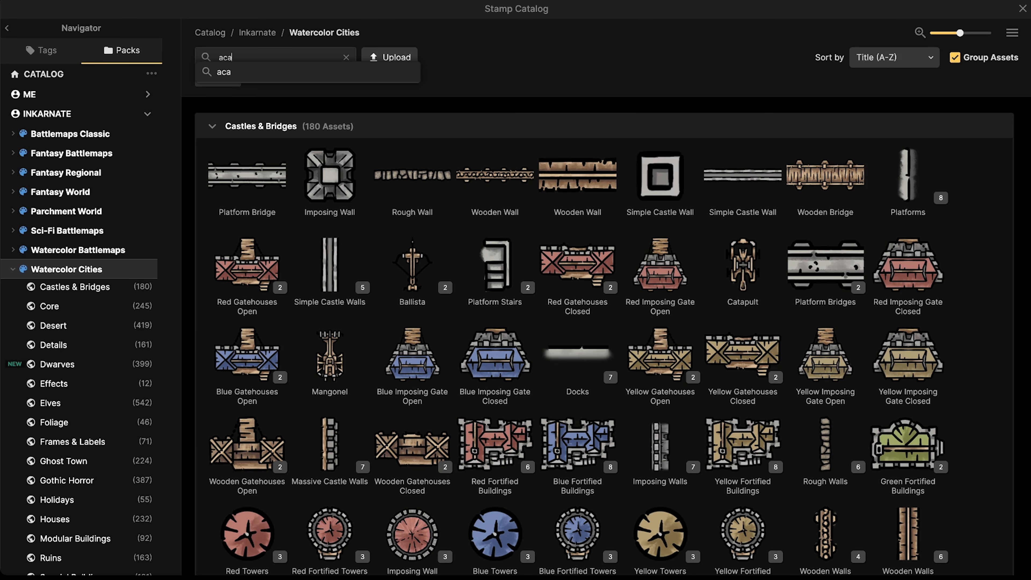
pyautogui.write('demy')
pyautogui.press('Return')
pyautogui.click(346, 57)
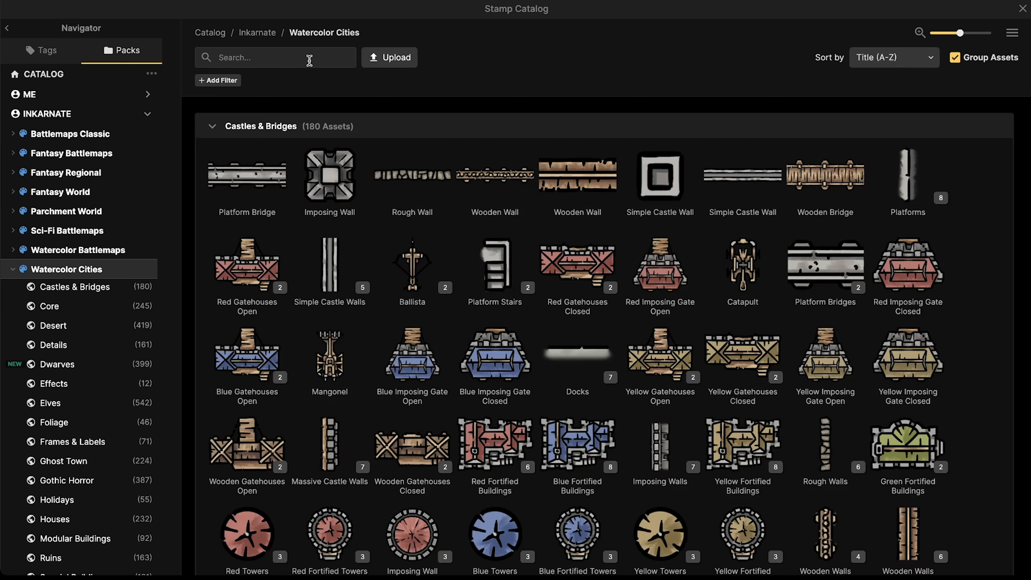
# Step: Search 'Unive' and pick the Watercolor Cities University stamp
pyautogui.scroll(-8, 446, 244)
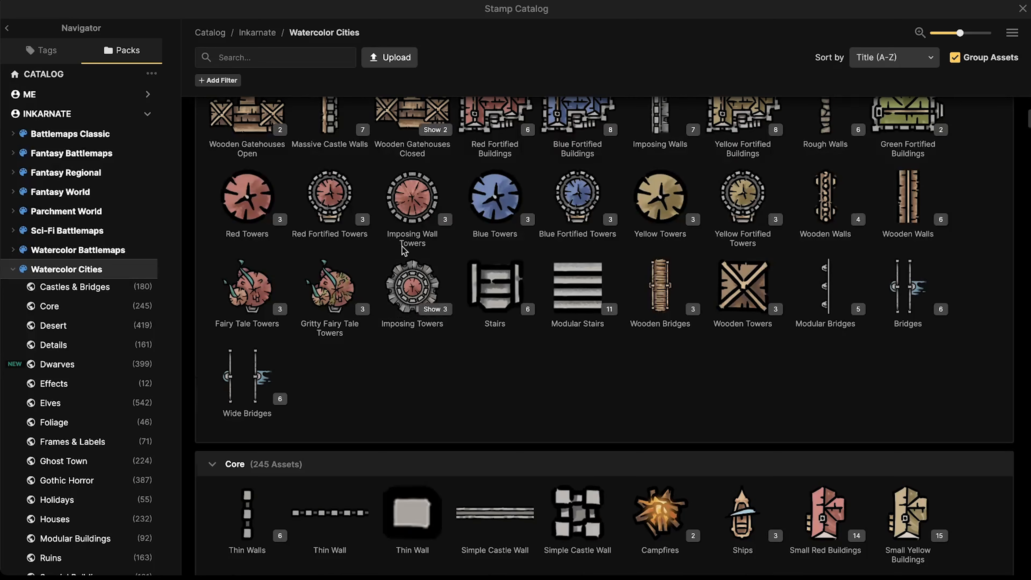
pyautogui.scroll(-10, 406, 249)
pyautogui.scroll(-10, 440, 252)
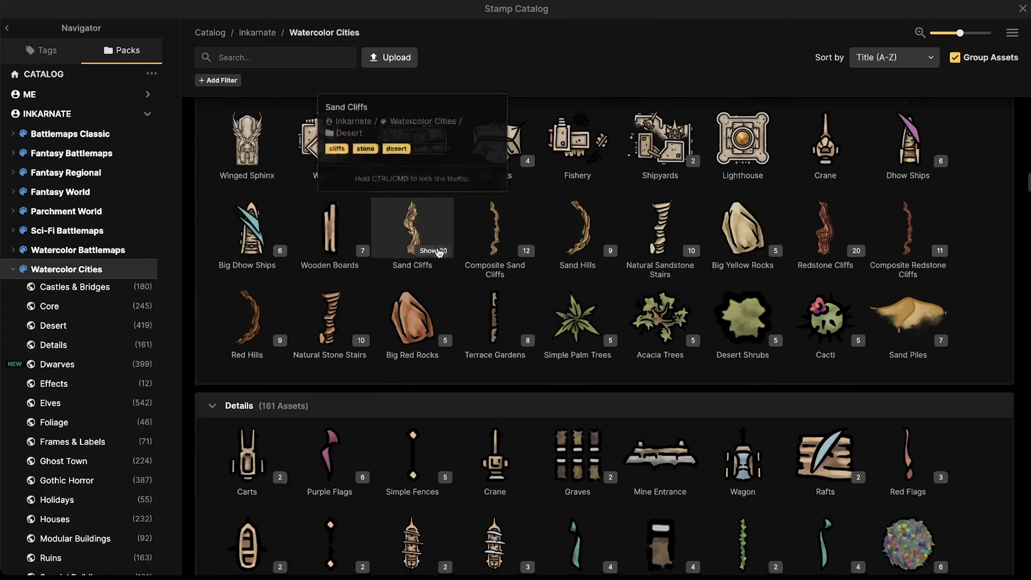
pyautogui.click(264, 57)
pyautogui.write('University')
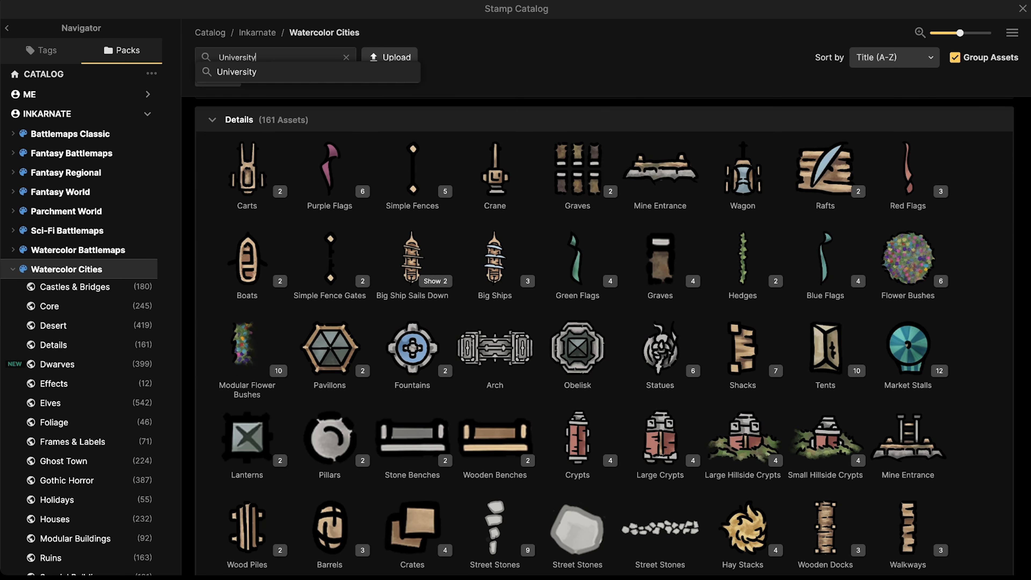
pyautogui.press('Return')
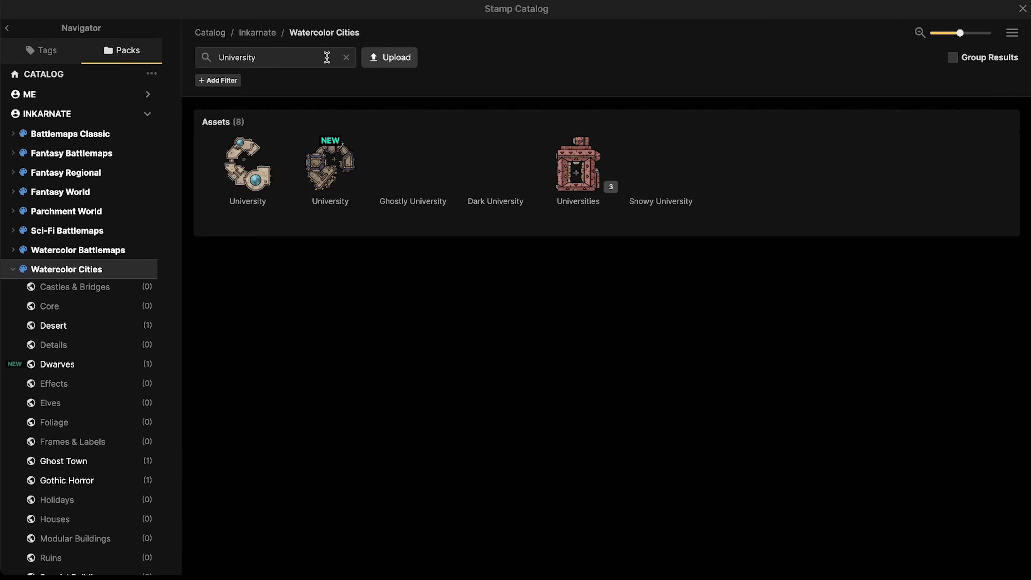
pyautogui.moveTo(544, 197)
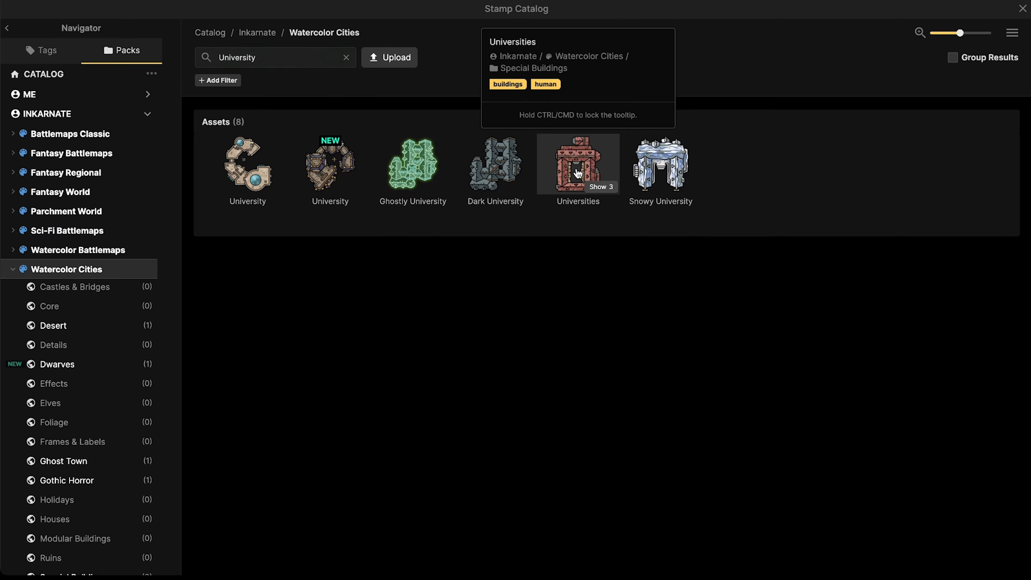
pyautogui.click(579, 173)
# Step: Place the University stamp at 50% scale, rotated 195°, inside the northern walls
pyautogui.scroll(-2, 315, 167)
pyautogui.moveTo(460, 231); pyautogui.dragTo(363, 185)
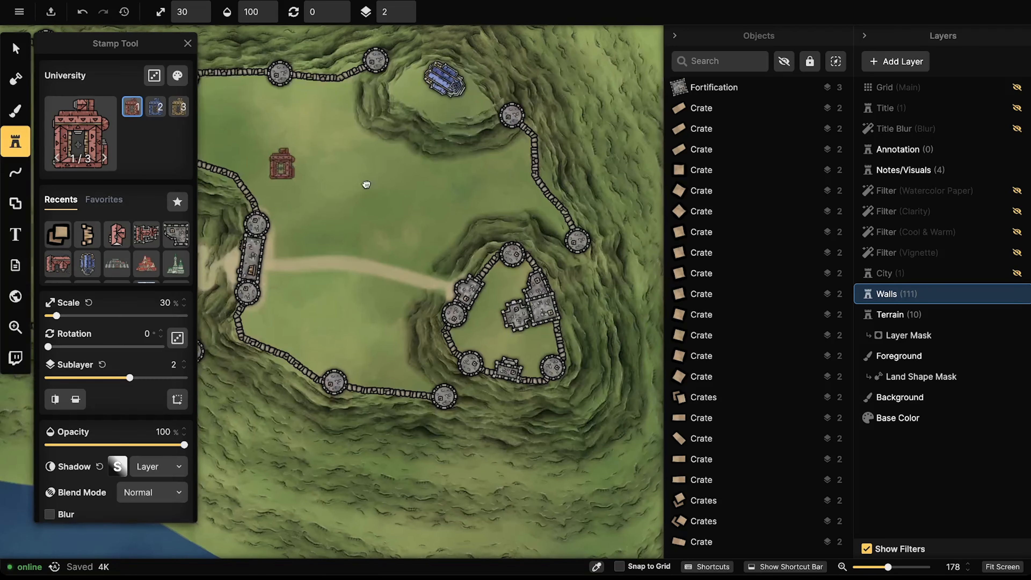
pyautogui.scroll(3, 521, 329)
pyautogui.moveTo(334, 264); pyautogui.dragTo(475, 233)
pyautogui.scroll(-1, 283, 256)
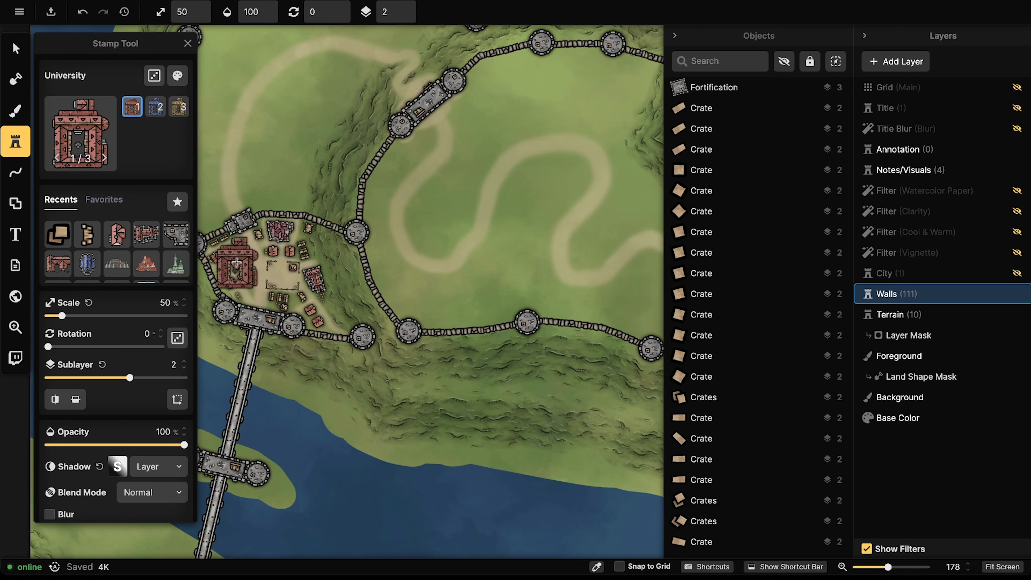
pyautogui.moveTo(396, 221); pyautogui.dragTo(99, 301)
pyautogui.scroll(8, 512, 202)
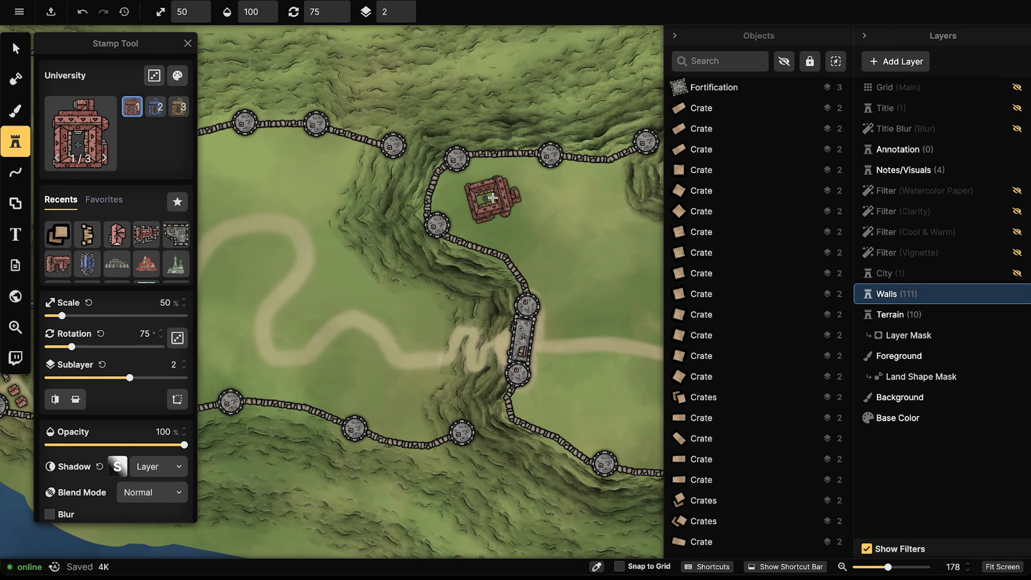
pyautogui.scroll(-1, 480, 203)
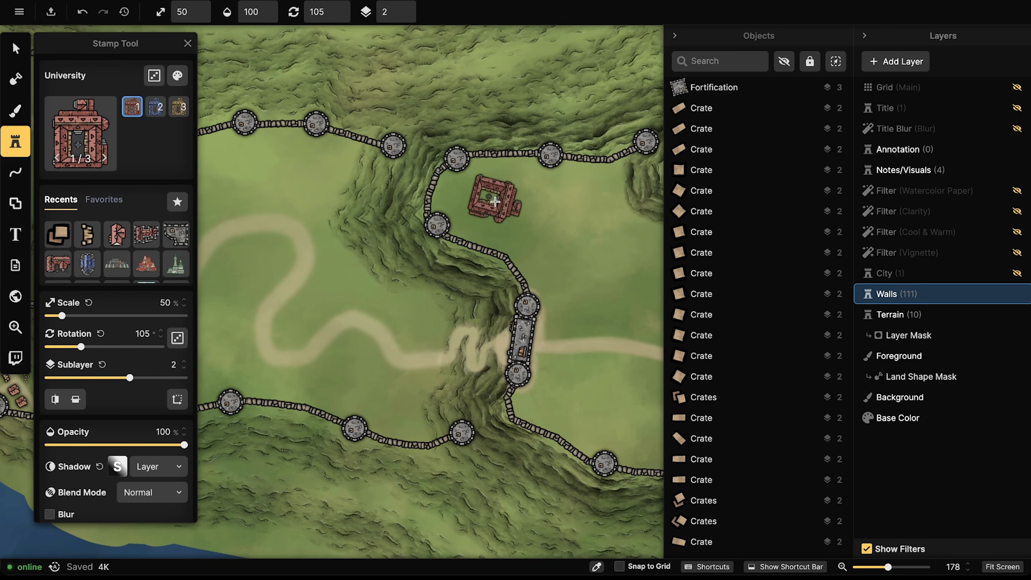
pyautogui.moveTo(485, 203); pyautogui.dragTo(451, 192)
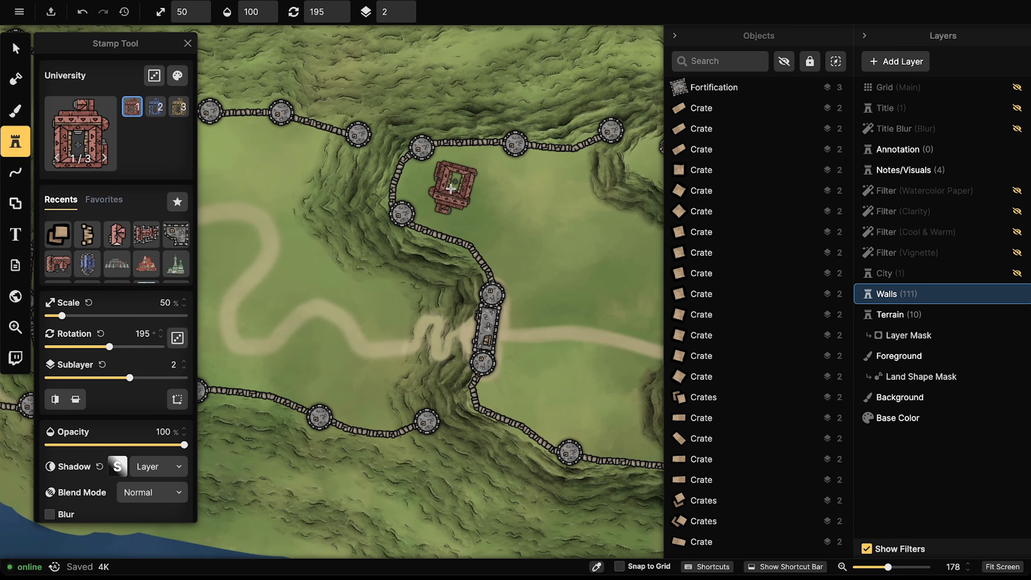
pyautogui.scroll(10, 451, 188)
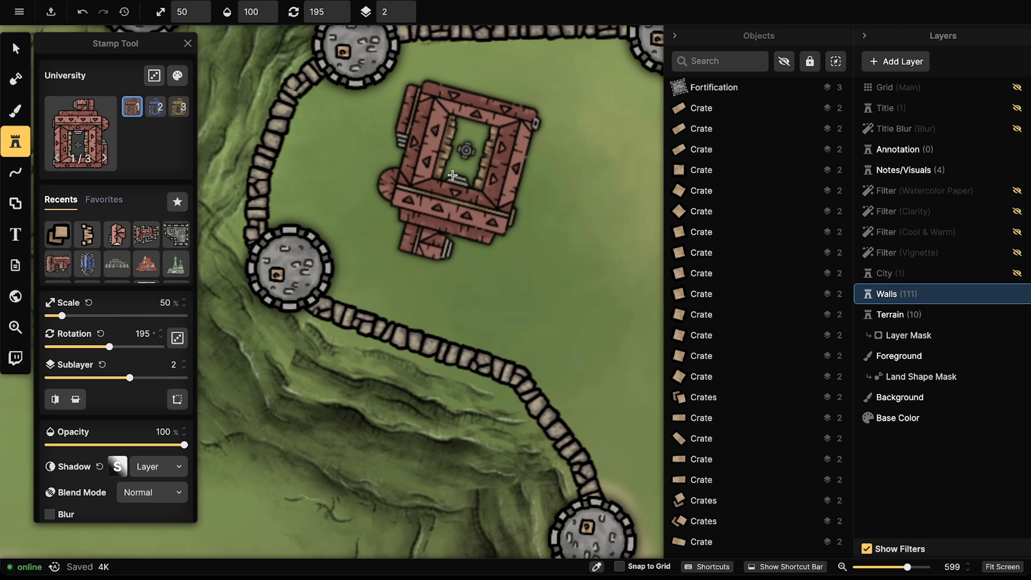
pyautogui.click(454, 174)
# Step: Drag the University into position beside the upper-left tower
pyautogui.click(14, 45)
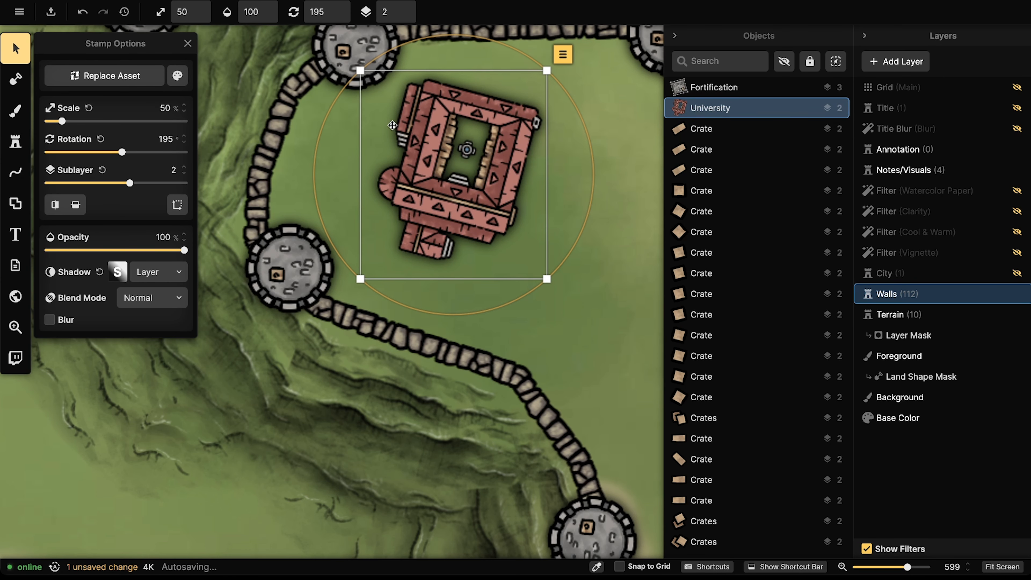
pyautogui.moveTo(483, 149); pyautogui.dragTo(482, 154)
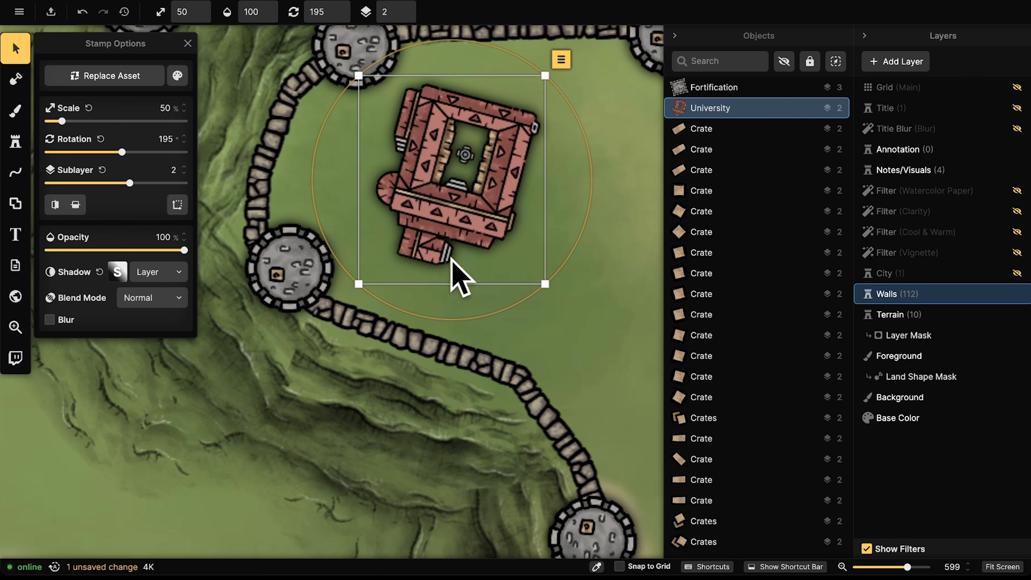
pyautogui.moveTo(452, 225)
pyautogui.mouseDown()
pyautogui.moveTo(440, 232)
pyautogui.moveTo(383, 155)
pyautogui.moveTo(454, 209)
pyautogui.mouseUp()
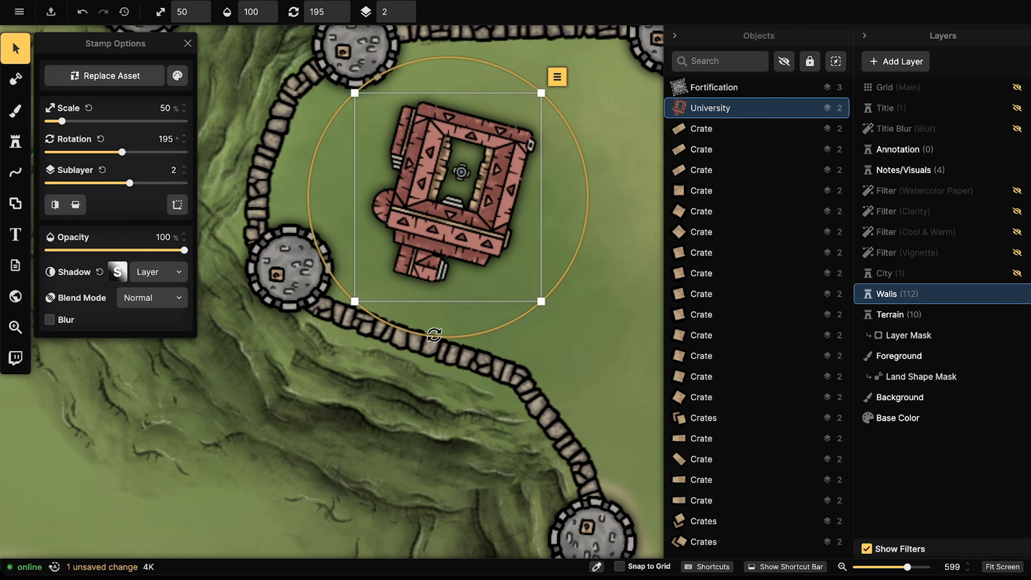
pyautogui.scroll(-2, 435, 199)
pyautogui.scroll(-2, 435, 199)
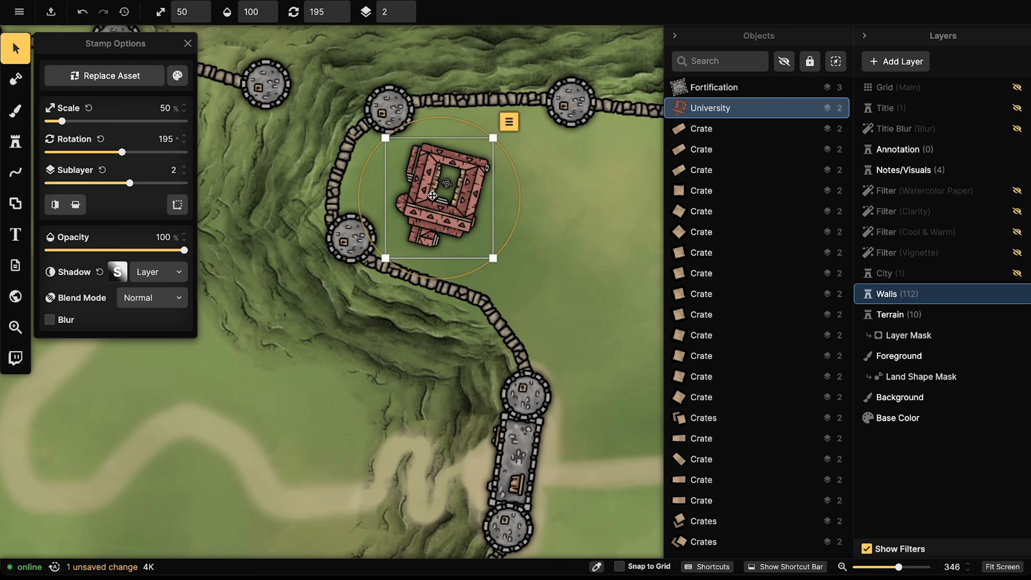
pyautogui.moveTo(459, 196); pyautogui.dragTo(458, 195)
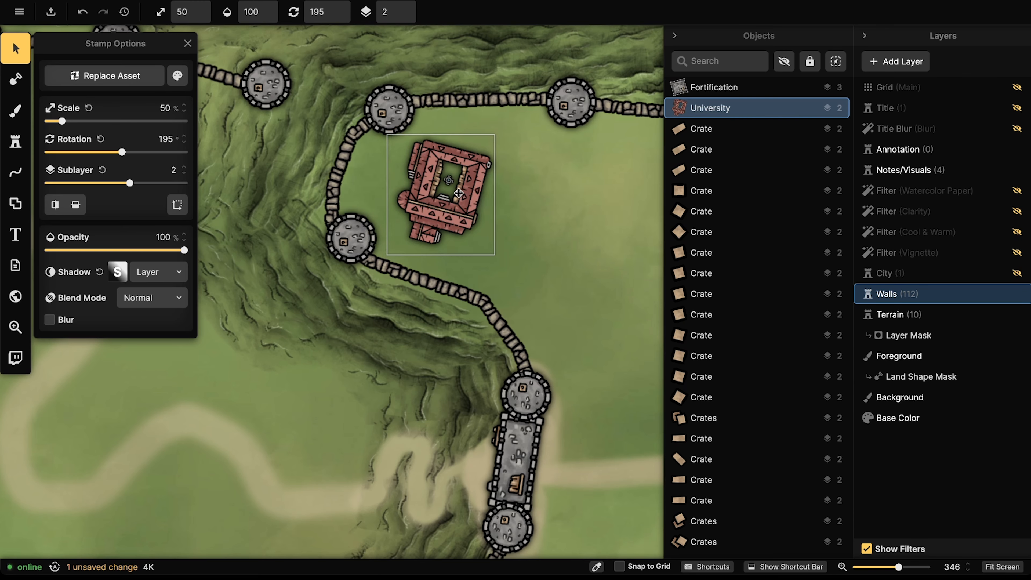
pyautogui.click(15, 142)
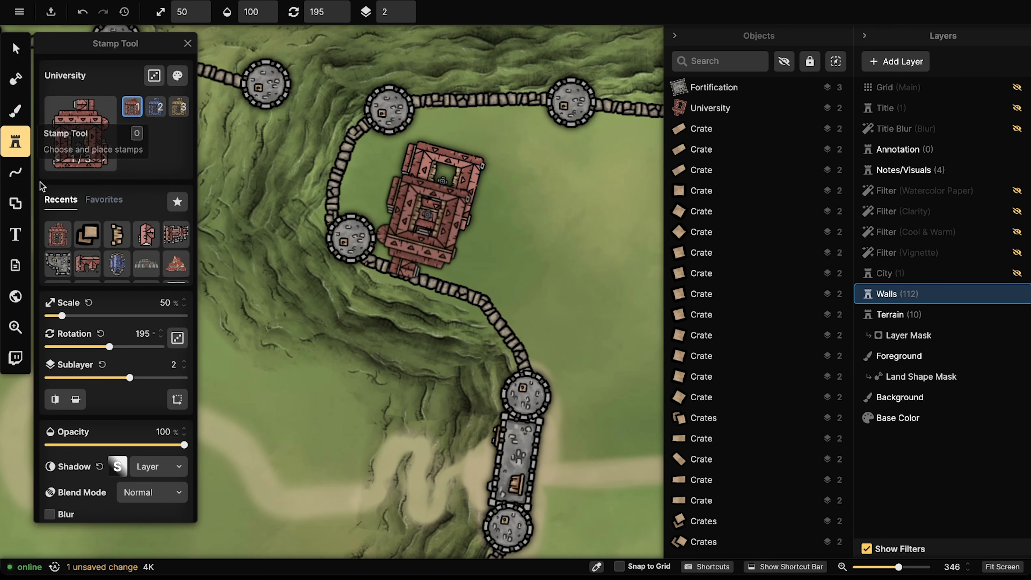
# Step: Search the catalog for 'bloc' and pick the Angled Red Building Blocks stamp
pyautogui.click(98, 140)
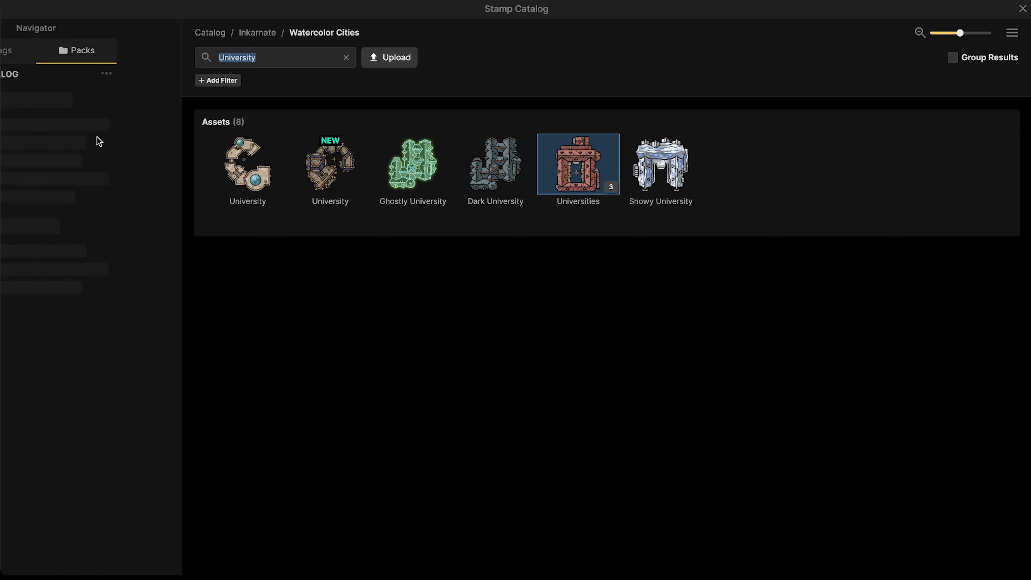
pyautogui.click(272, 57)
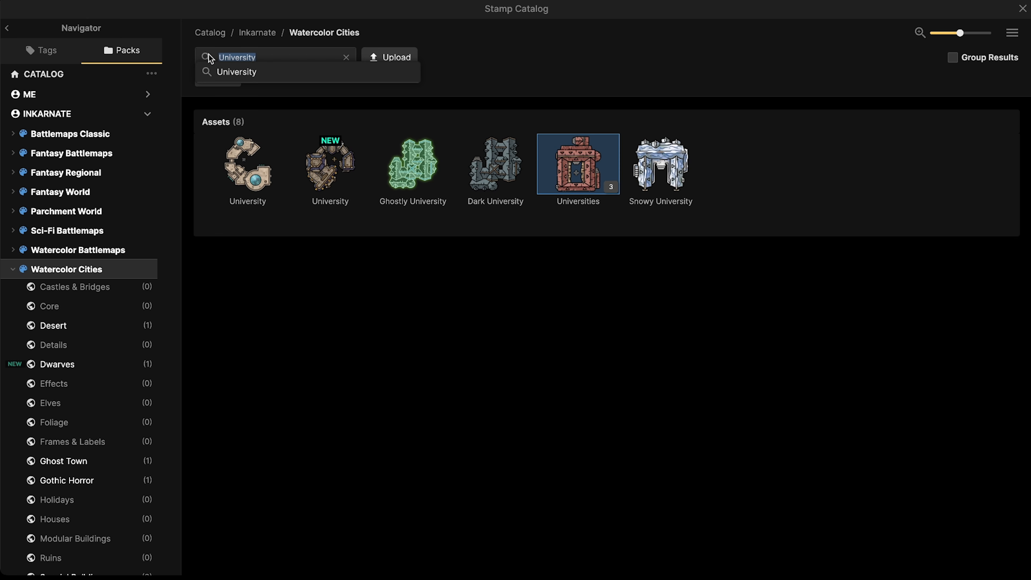
pyautogui.press('BackSpace')
pyautogui.write('blocks')
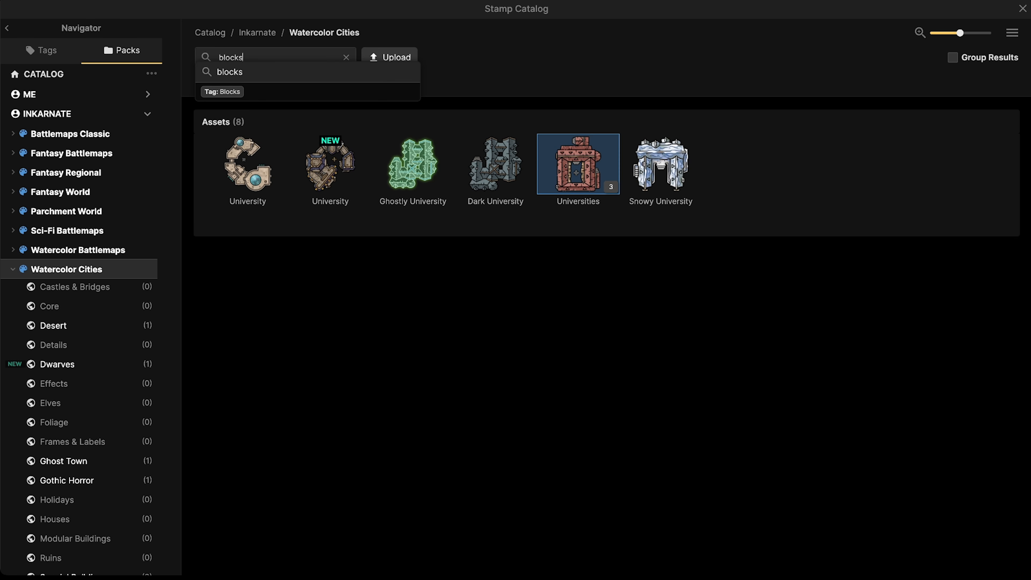
pyautogui.press('Return')
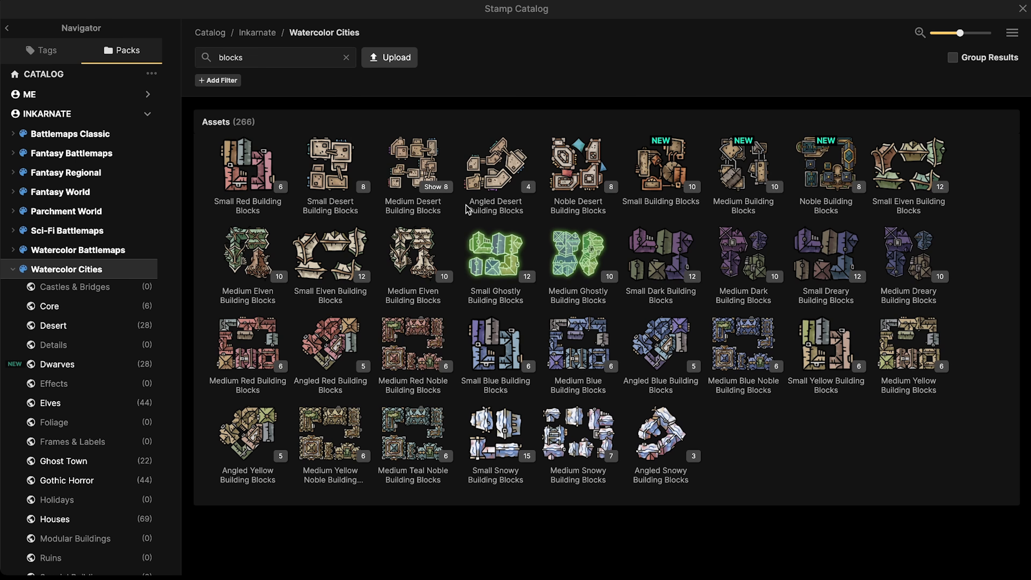
pyautogui.click(338, 334)
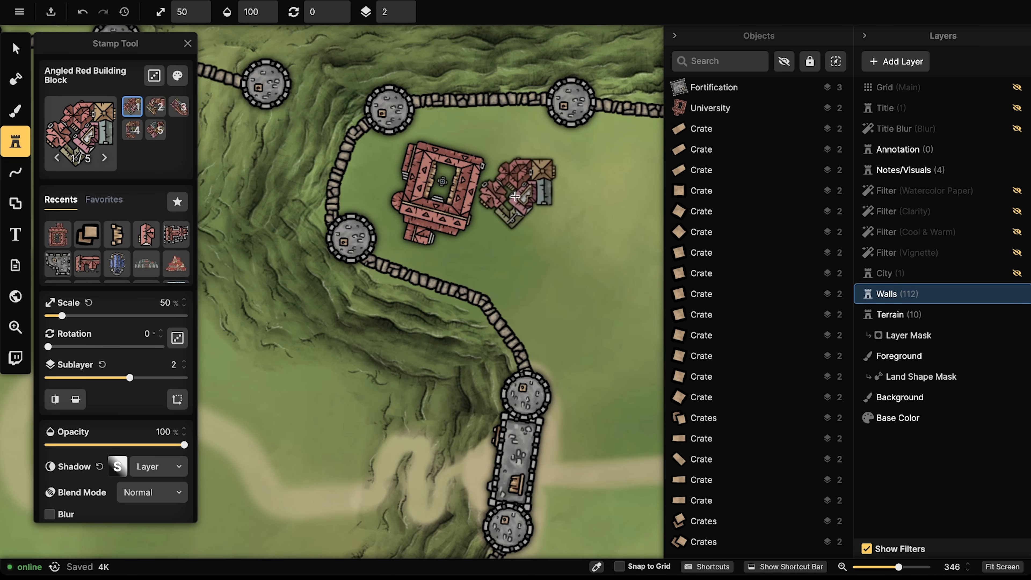
# Step: Stamp the first two angled red blocks, variants 5 and 4, near the top of town
pyautogui.moveTo(510, 212); pyautogui.dragTo(487, 109)
pyautogui.press('Left')
pyautogui.scroll(-3, 509, 111)
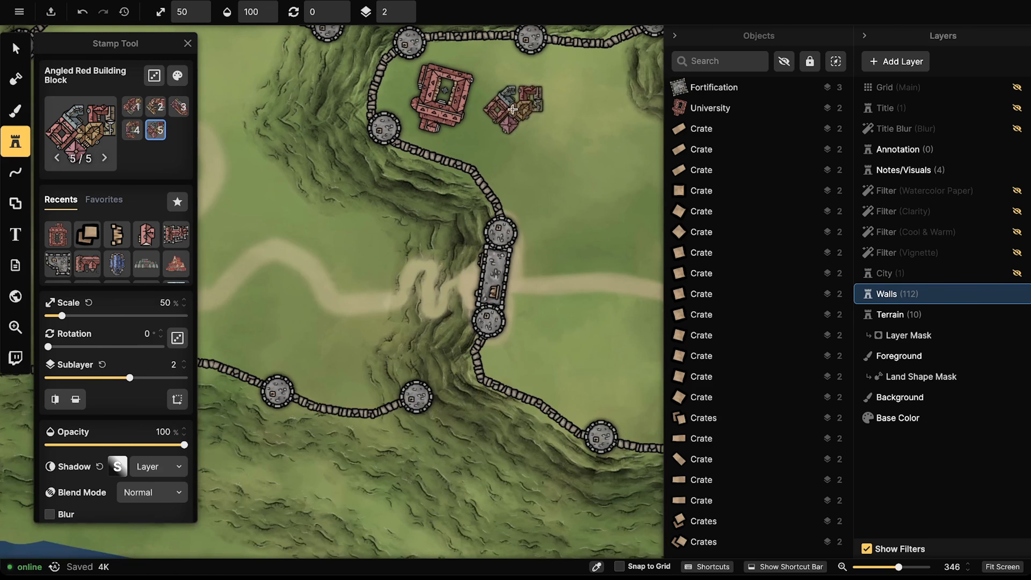
pyautogui.scroll(4, 515, 98)
pyautogui.scroll(-5, 503, 84)
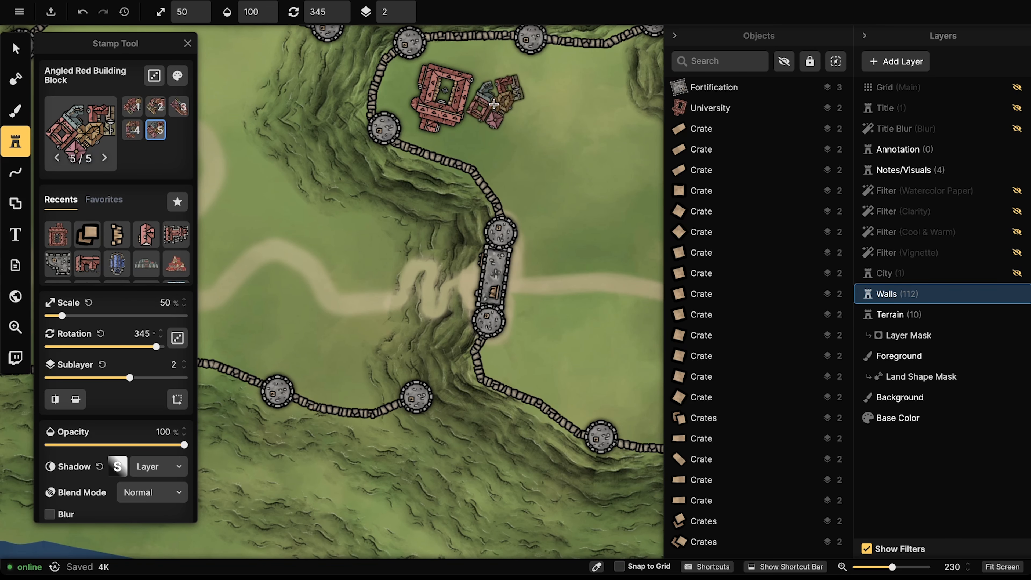
pyautogui.scroll(-14, 494, 103)
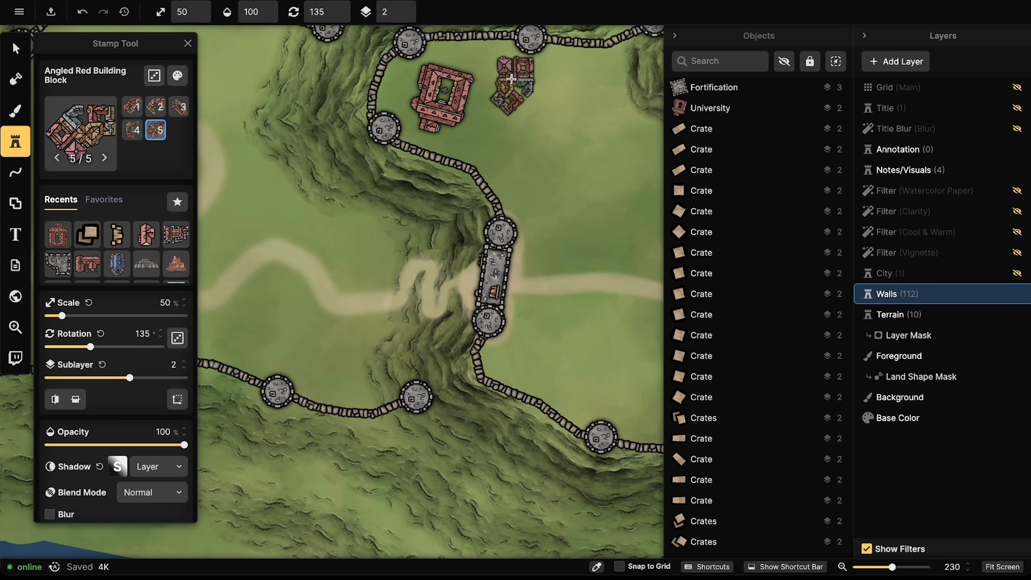
pyautogui.moveTo(507, 113); pyautogui.dragTo(419, 104)
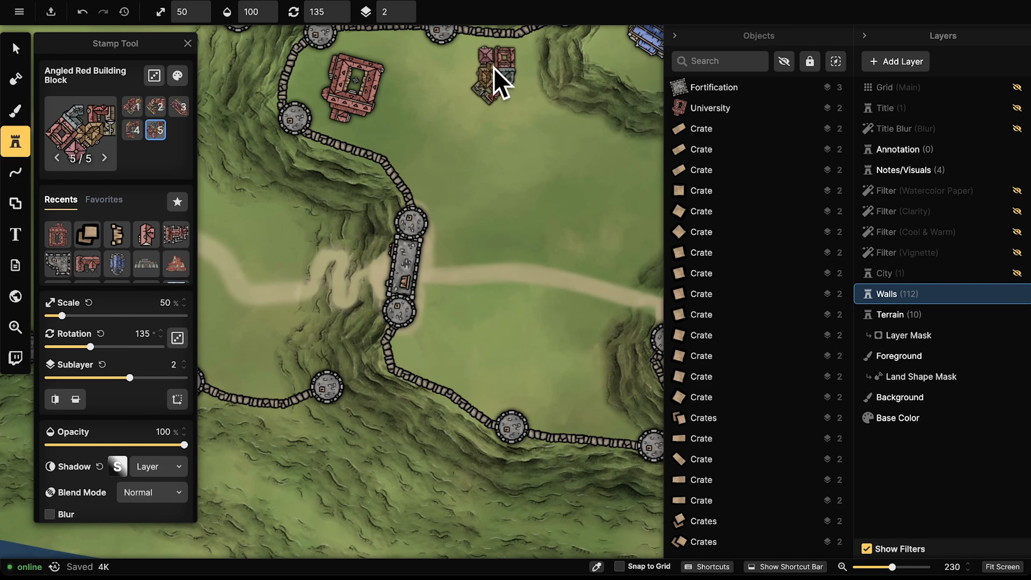
pyautogui.click(497, 70)
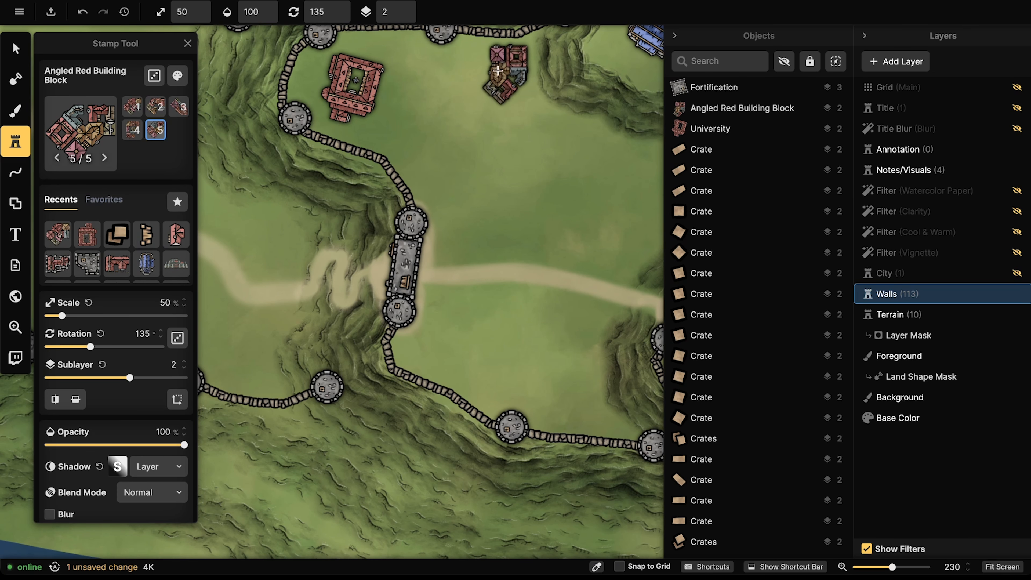
pyautogui.press('Left')
pyautogui.scroll(-6, 460, 72)
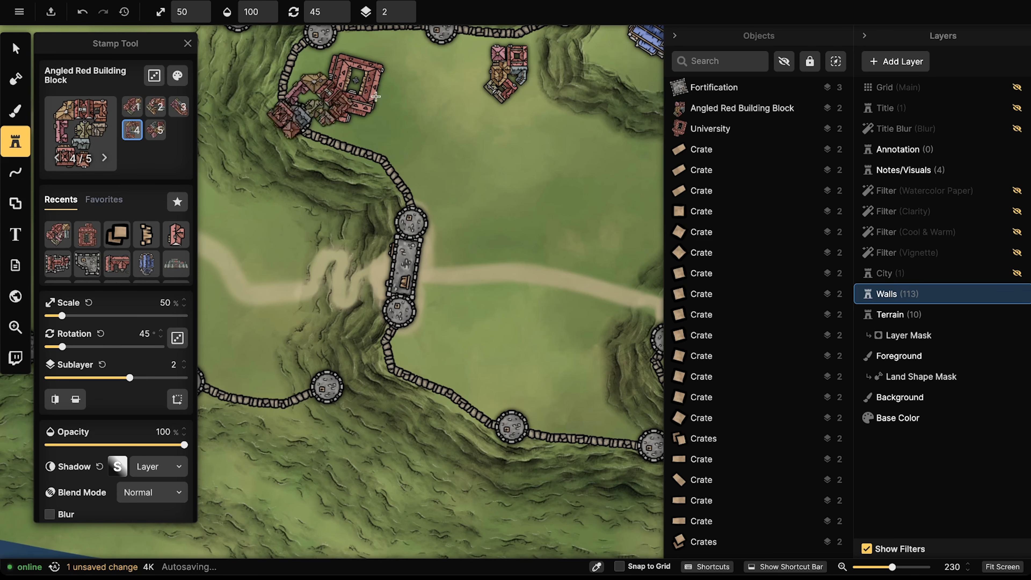
pyautogui.scroll(-4, 445, 86)
pyautogui.scroll(-2, 451, 89)
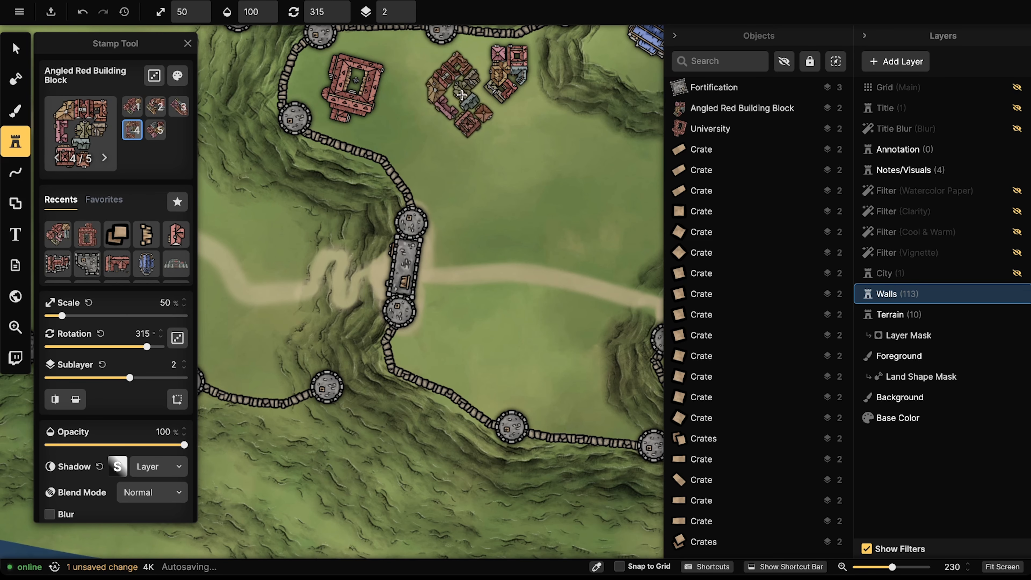
pyautogui.click(459, 94)
# Step: Add blocks in variants 3 and 2 below and to the right of the cluster
pyautogui.scroll(-8, 423, 137)
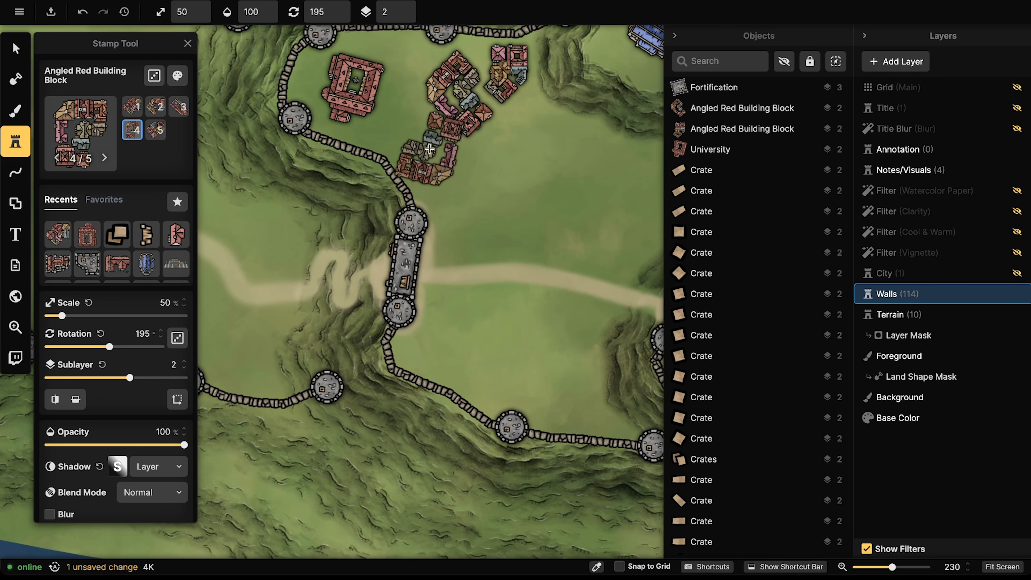
pyautogui.scroll(-1, 429, 145)
pyautogui.press('Left')
pyautogui.scroll(-2, 428, 143)
pyautogui.scroll(1, 428, 141)
pyautogui.click(431, 137)
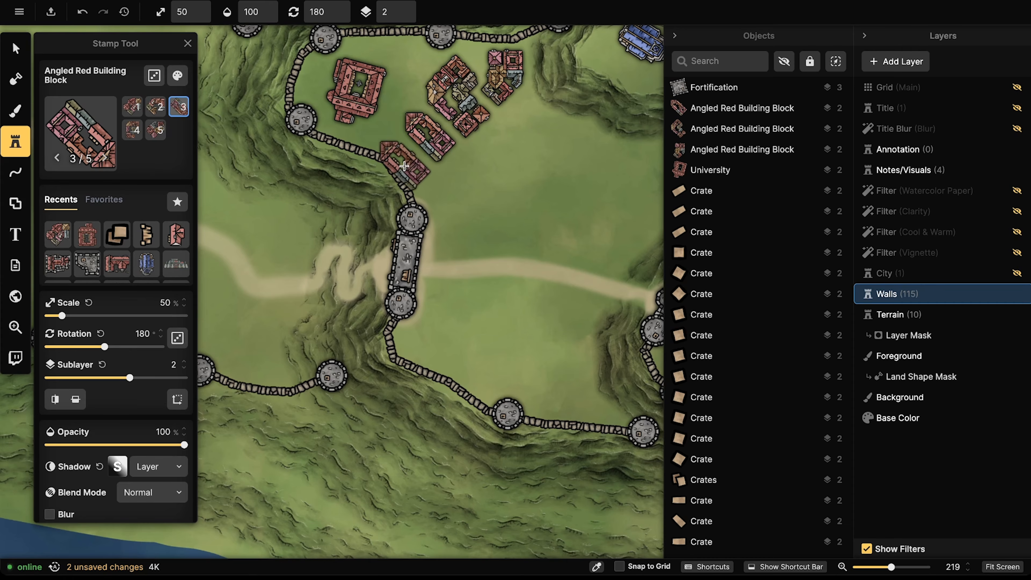
pyautogui.press('Left')
pyautogui.scroll(-6, 515, 137)
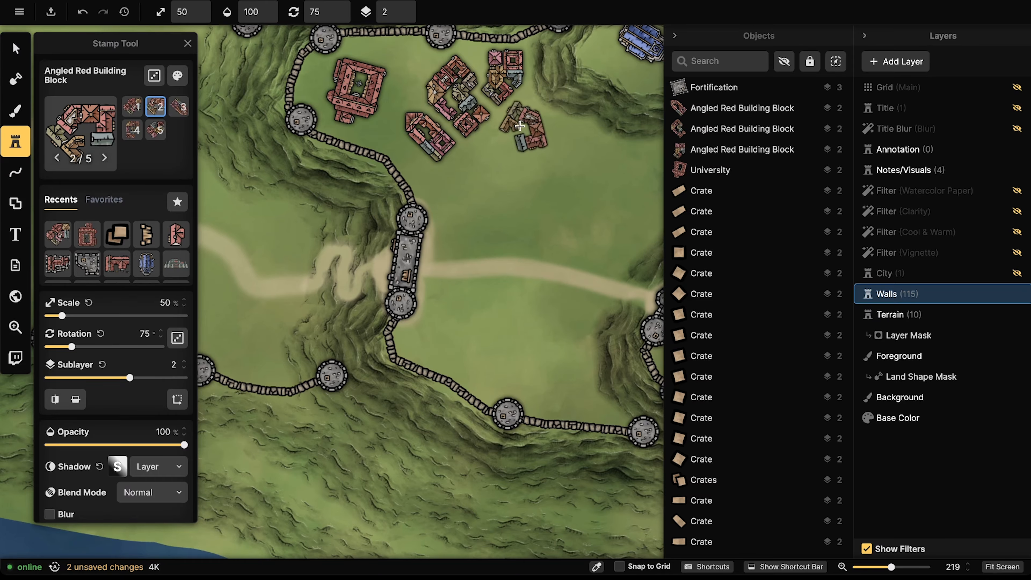
pyautogui.click(524, 121)
# Step: Stamp a fifth block, variant 1, at the cluster's lower edge, then frame the cluster
pyautogui.press('Left')
pyautogui.scroll(5, 490, 160)
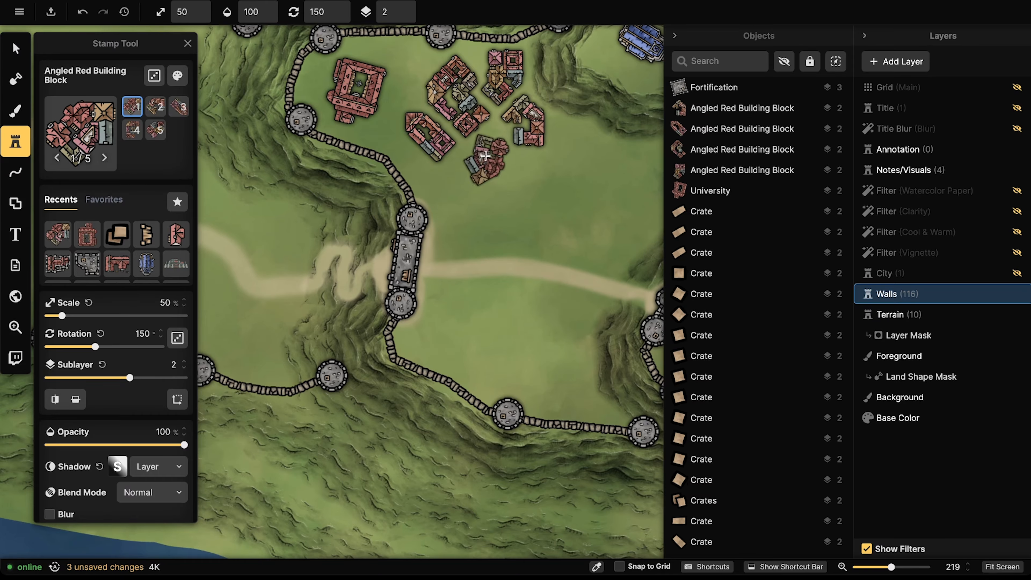
pyautogui.scroll(-13, 485, 156)
pyautogui.scroll(-1, 484, 155)
pyautogui.click(485, 155)
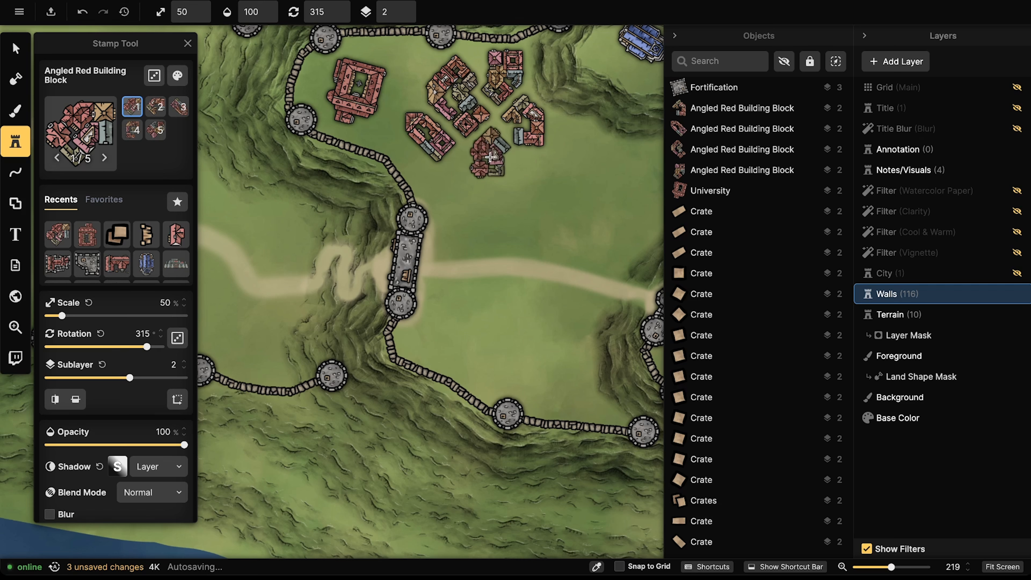
pyautogui.press('Left')
pyautogui.press('Left')
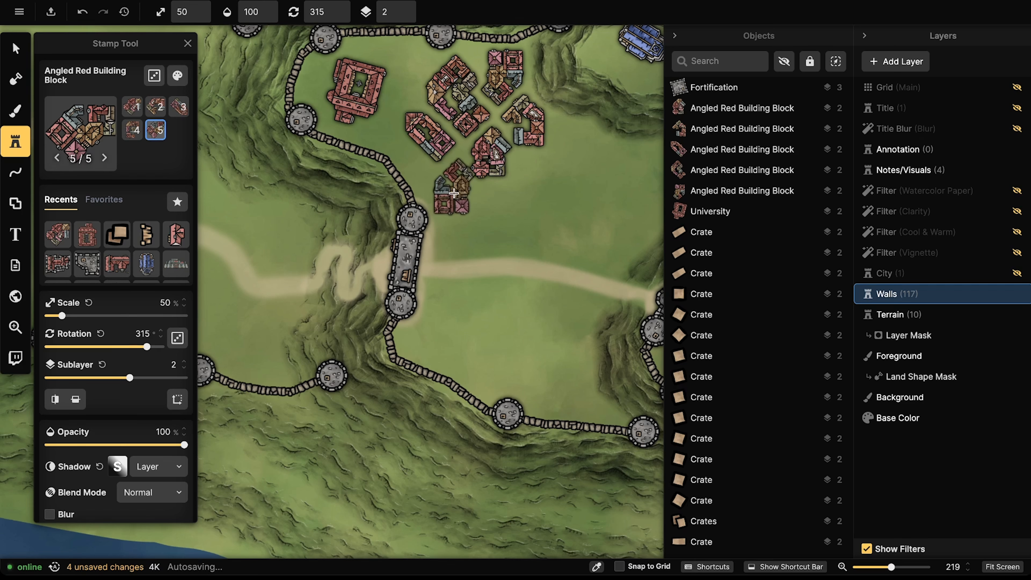
pyautogui.scroll(-4, 471, 211)
pyautogui.scroll(1, 467, 210)
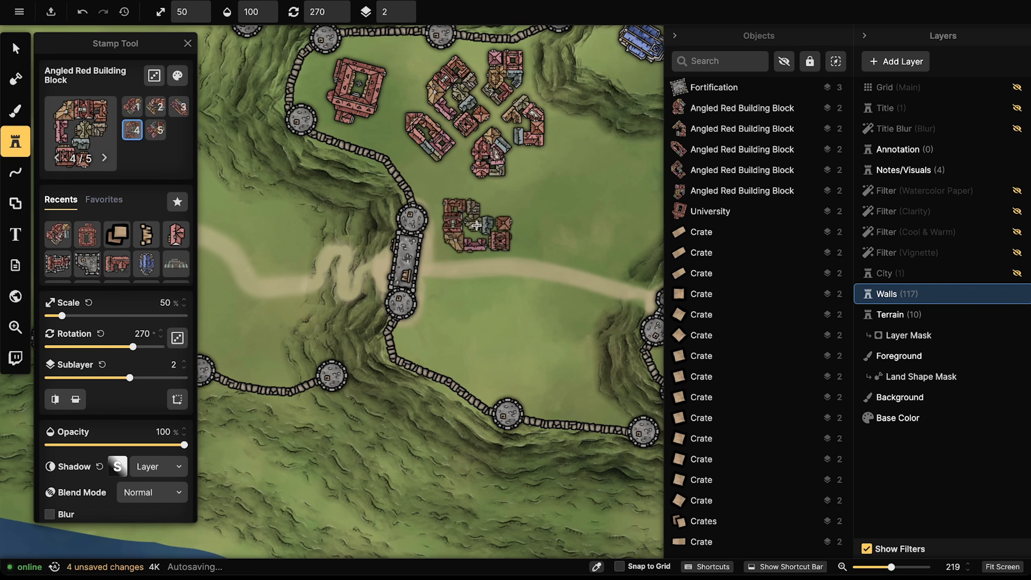
pyautogui.press('Left')
pyautogui.scroll(-2, 450, 199)
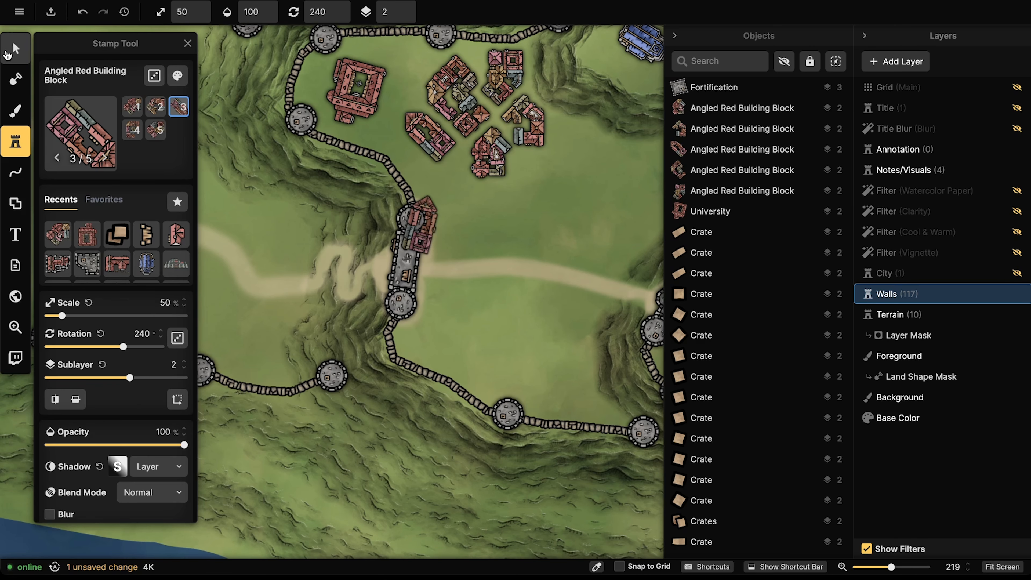
pyautogui.click(15, 48)
pyautogui.moveTo(541, 106); pyautogui.dragTo(482, 139)
# Step: Re-angle two building blocks to 90° and 135° to tighten the cluster beside the University
pyautogui.click(404, 137)
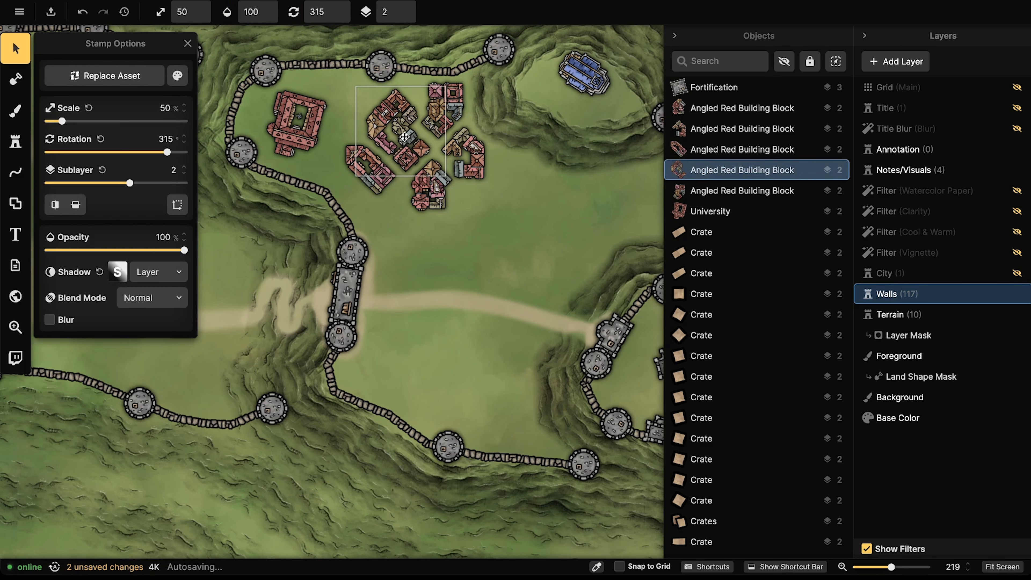
pyautogui.scroll(5, 403, 137)
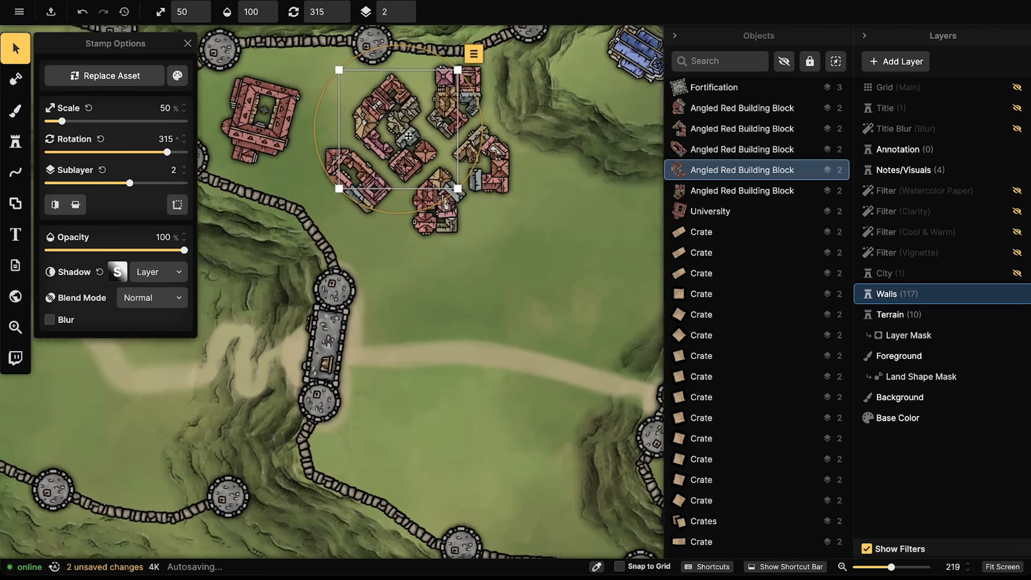
pyautogui.click(352, 180)
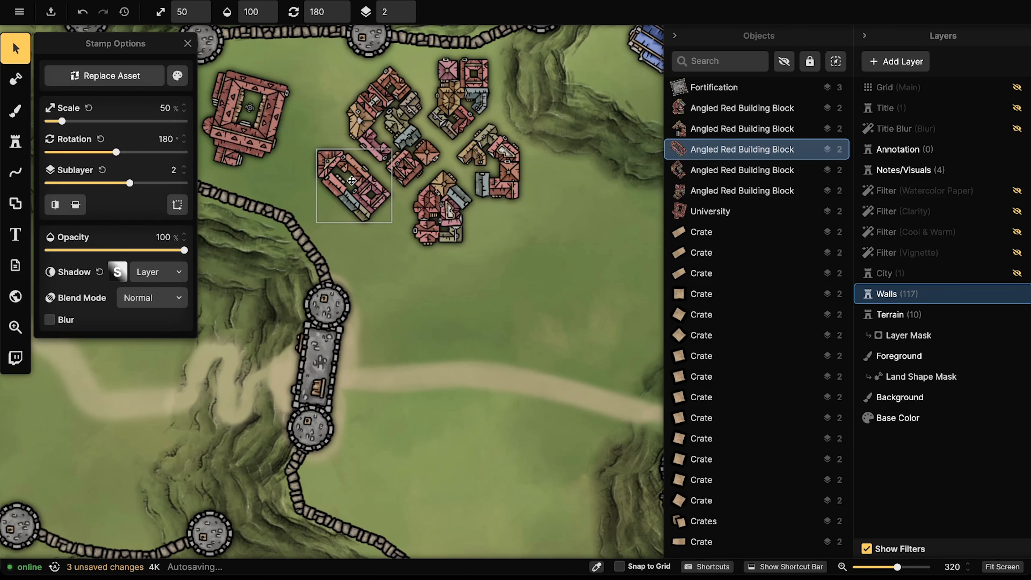
pyautogui.click(468, 97)
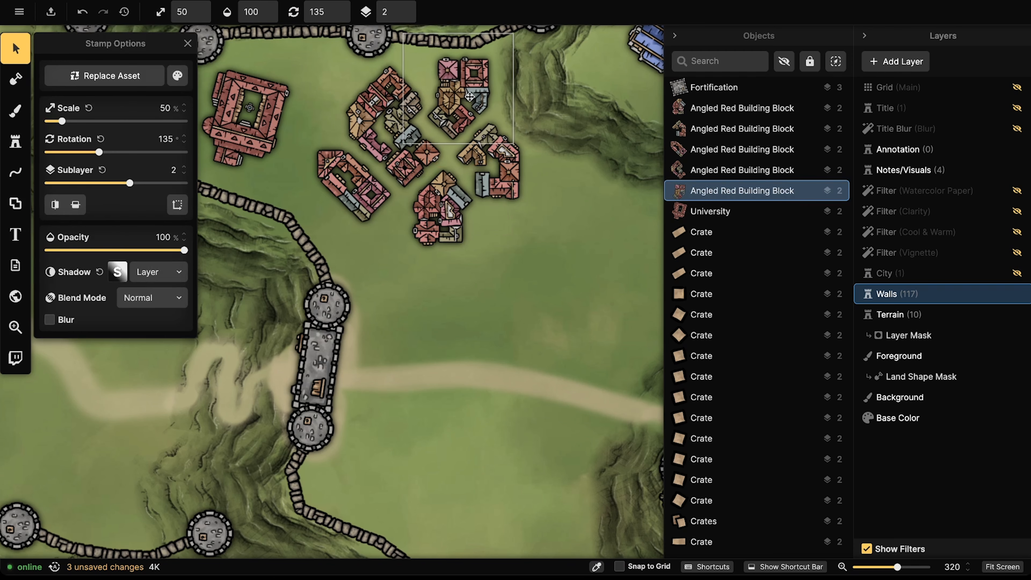
pyautogui.click(485, 157)
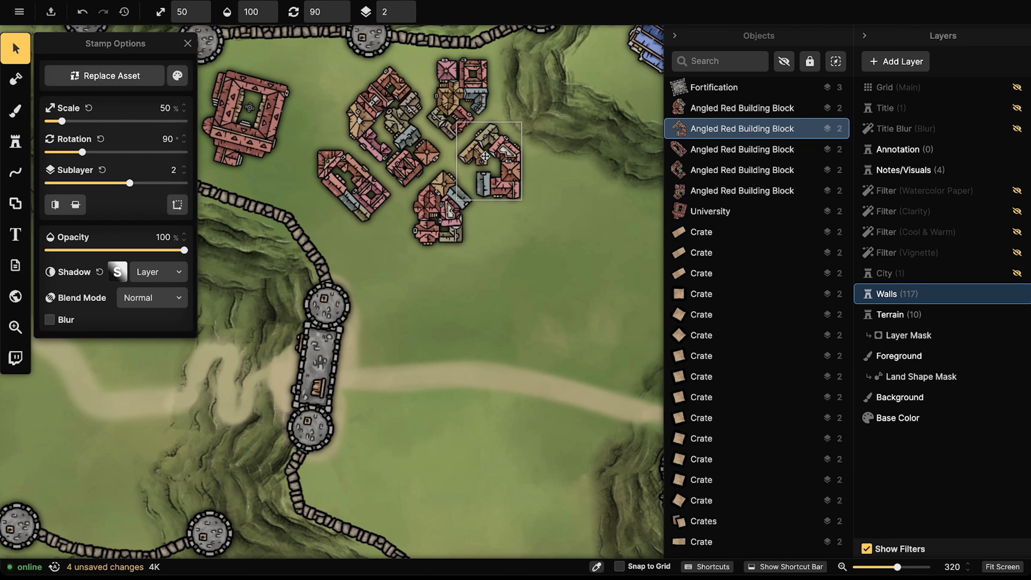
pyautogui.click(485, 157)
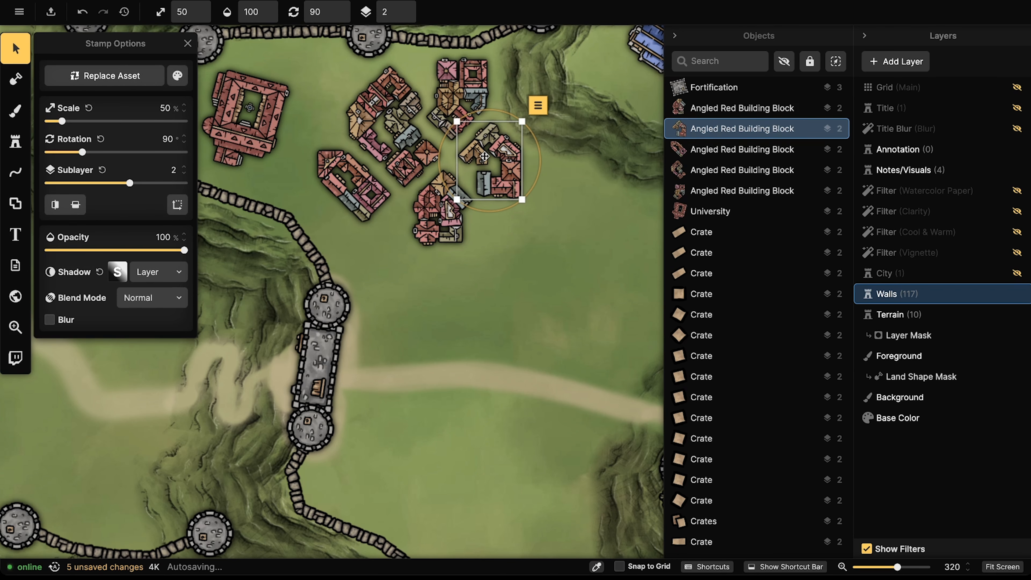
pyautogui.click(486, 156)
pyautogui.click(429, 211)
pyautogui.click(437, 166)
pyautogui.scroll(-2, 428, 153)
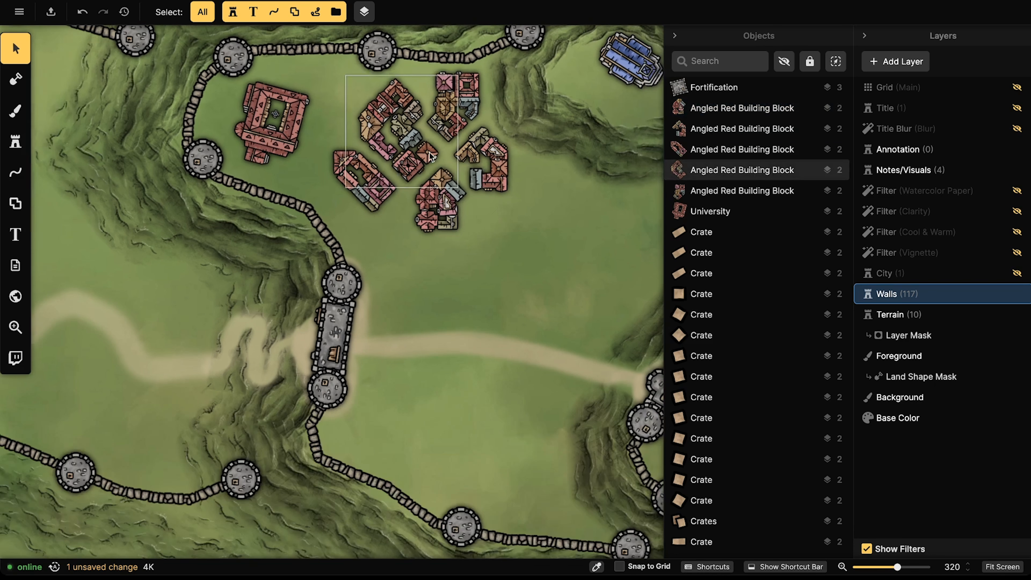
pyautogui.click(445, 112)
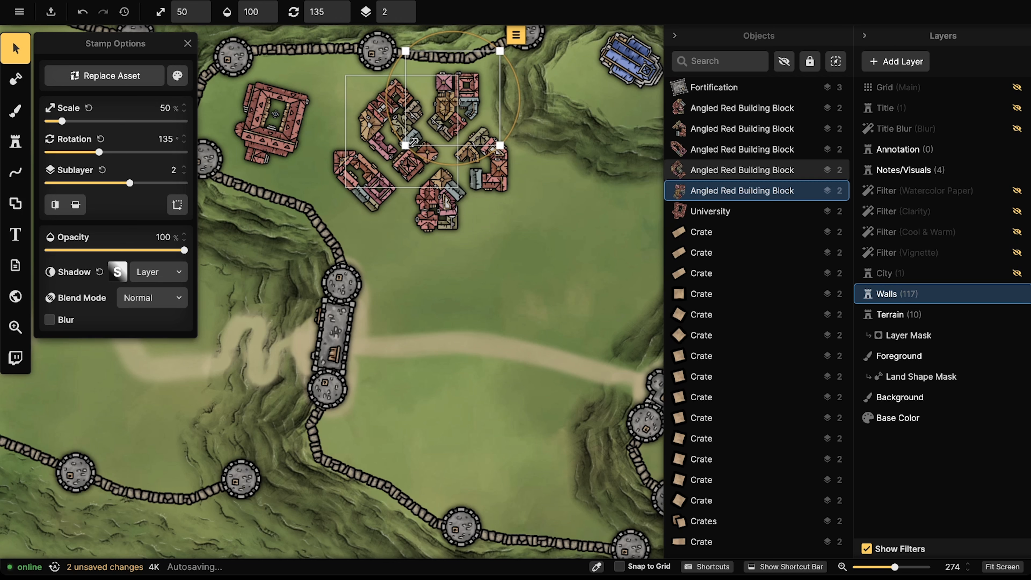
pyautogui.click(15, 142)
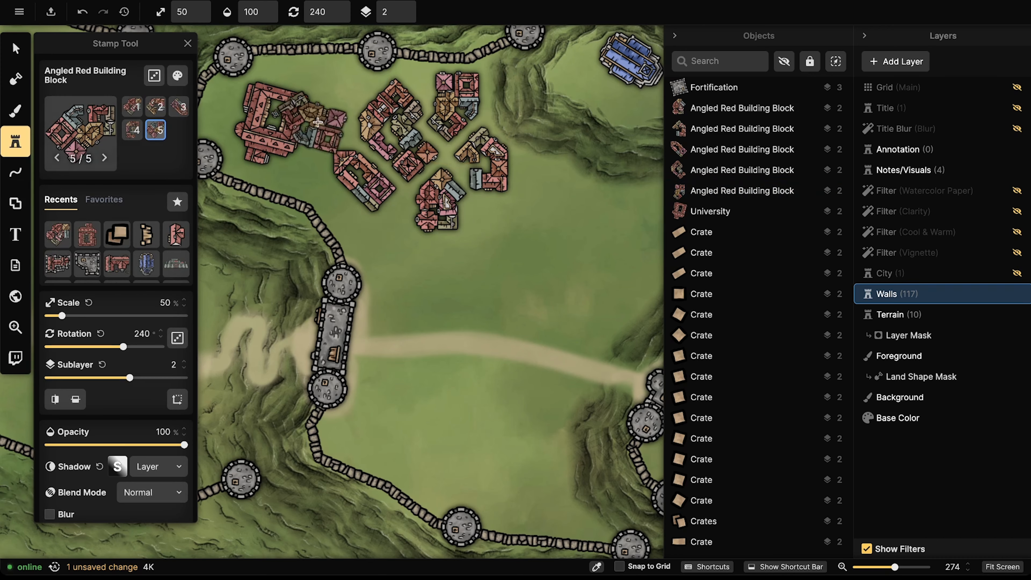
# Step: Pick the Small Red Building stamp and place three small buildings around the cluster
pyautogui.press('3')
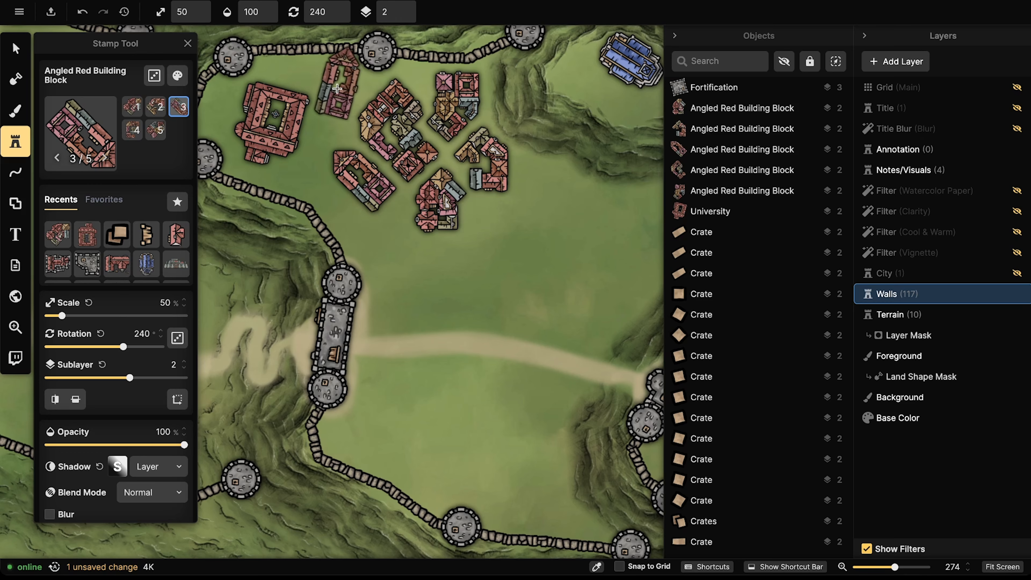
pyautogui.scroll(-6, 338, 87)
pyautogui.press('2')
pyautogui.scroll(-3, 337, 87)
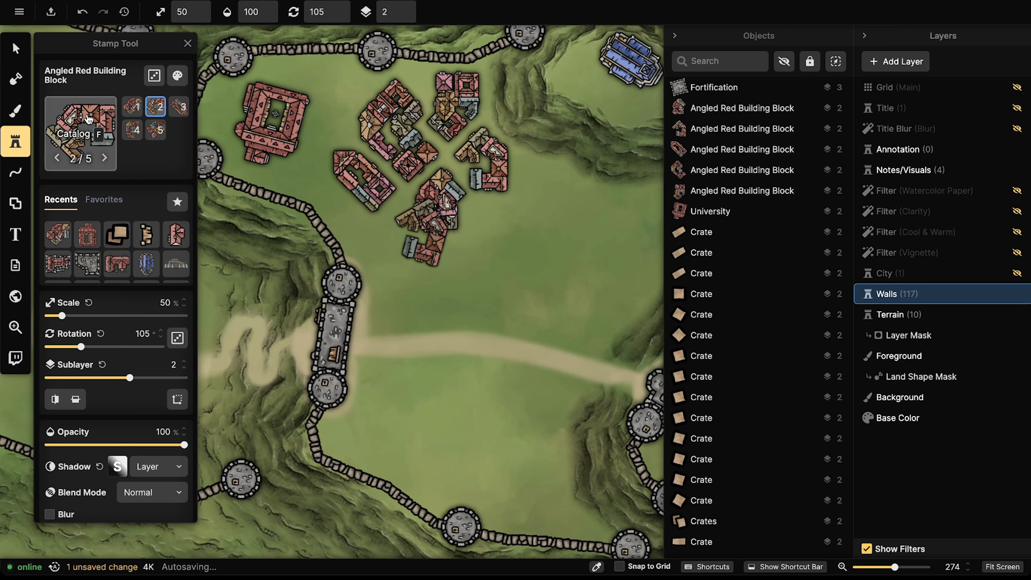
pyautogui.click(175, 238)
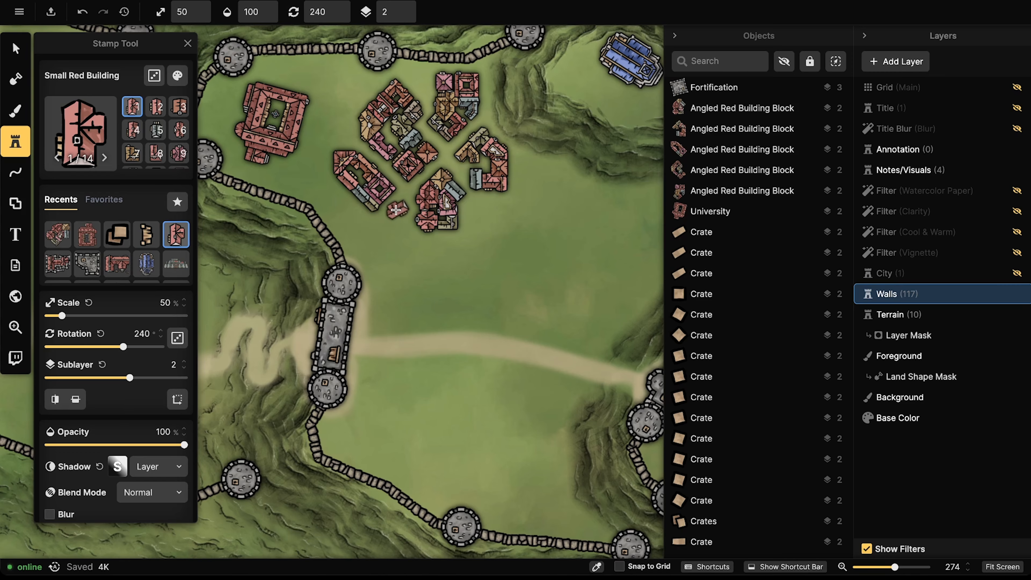
pyautogui.click(397, 210)
pyautogui.scroll(-2, 414, 77)
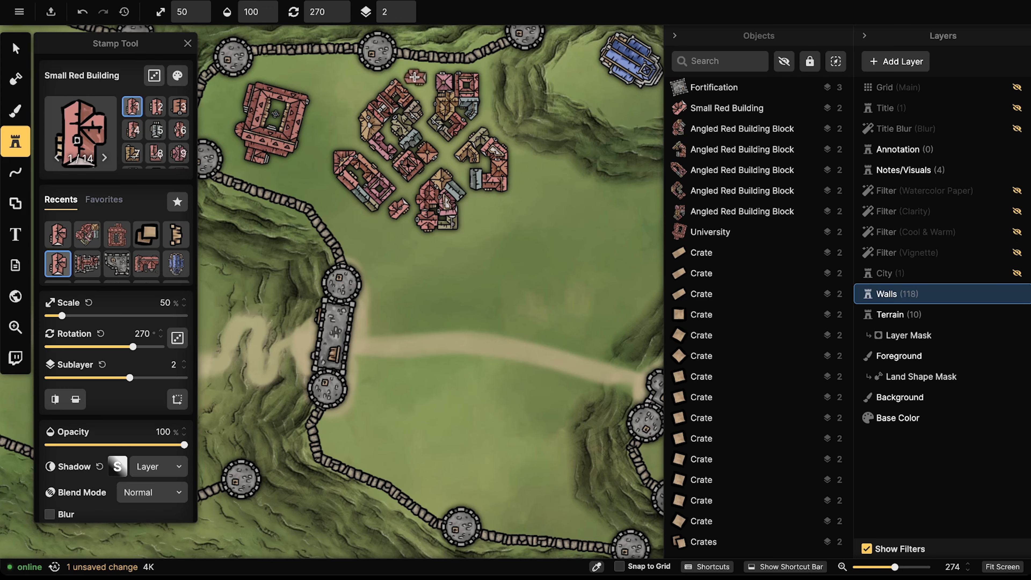
pyautogui.click(418, 78)
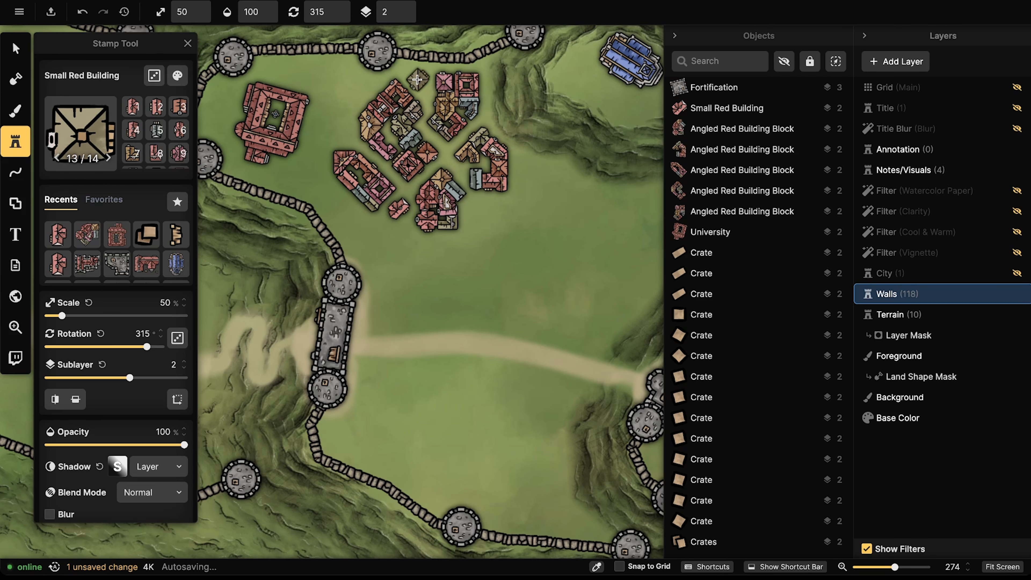
pyautogui.click(364, 86)
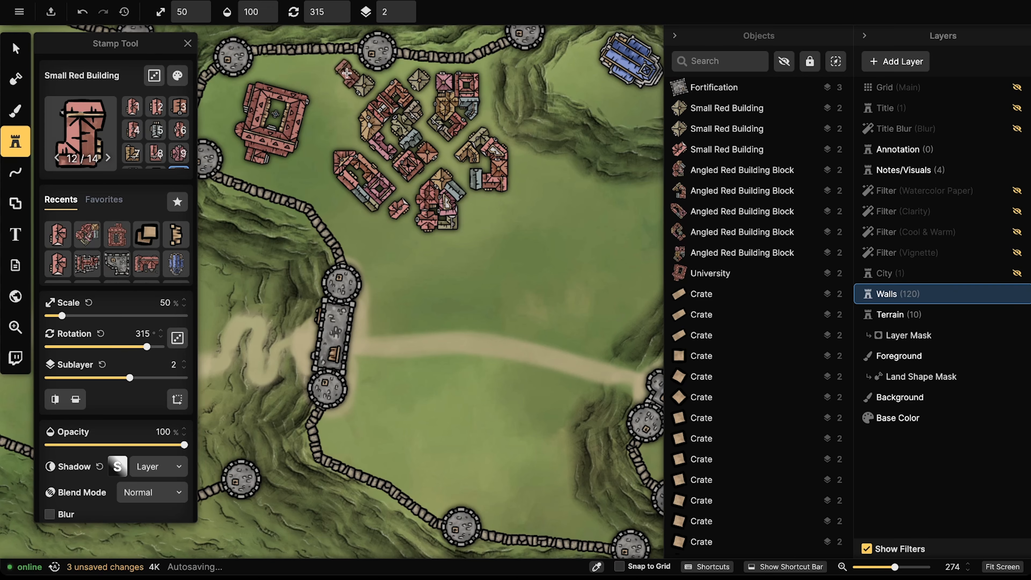
# Step: Place two more small red buildings left of the cluster, then delete the last one
pyautogui.scroll(3, 344, 67)
pyautogui.click(344, 67)
pyautogui.scroll(-7, 344, 122)
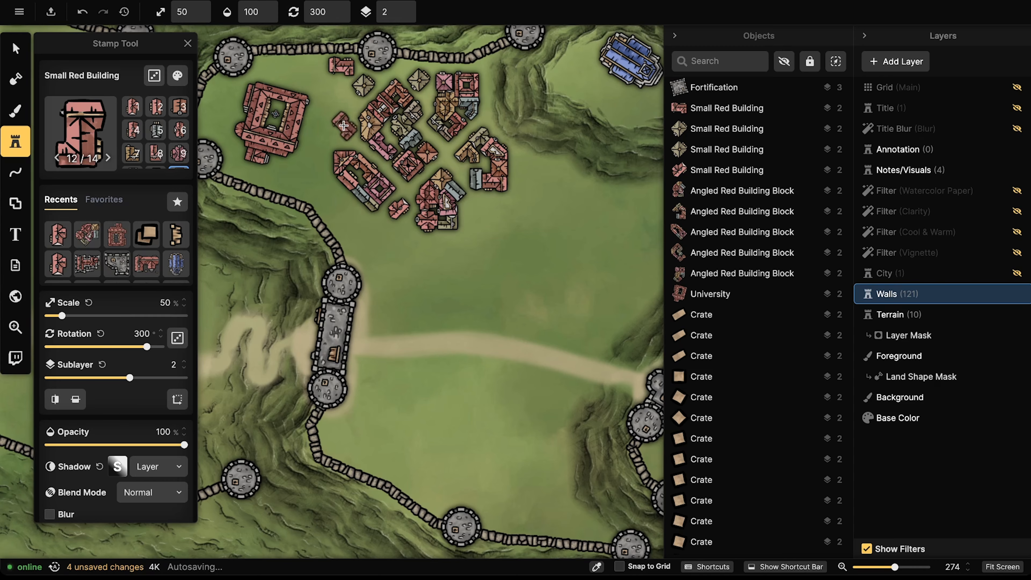
pyautogui.scroll(1, 343, 126)
pyautogui.click(345, 126)
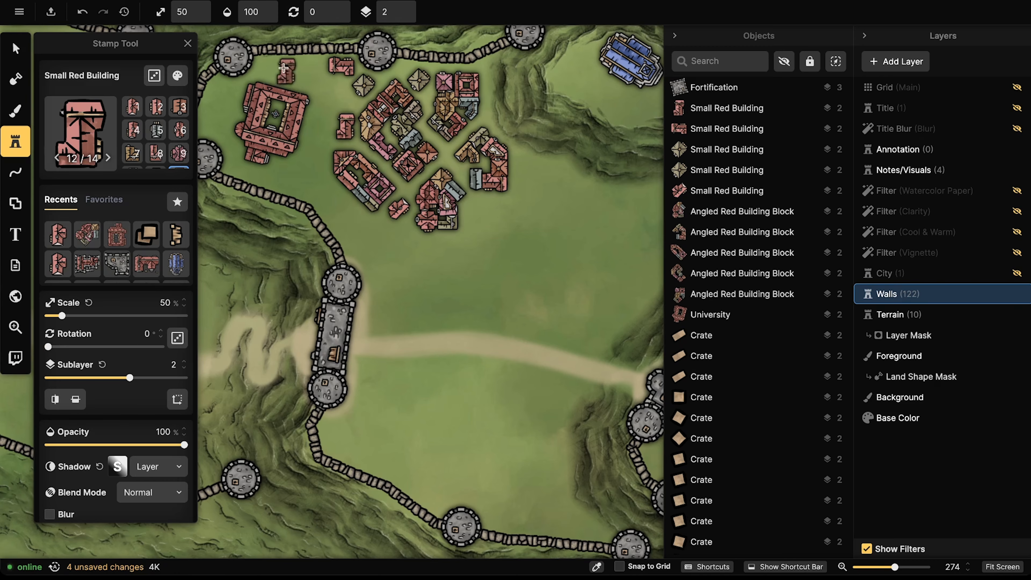
pyautogui.click(16, 48)
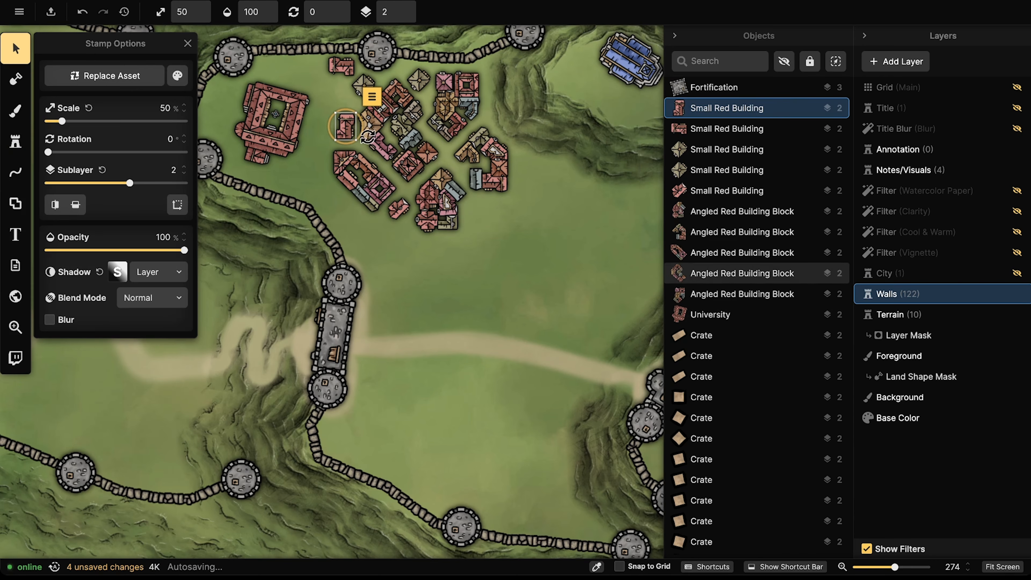
pyautogui.press('Delete')
# Step: Delete the small red building at the cluster's top edge, leaving three small buildings
pyautogui.click(341, 65)
pyautogui.press('Delete')
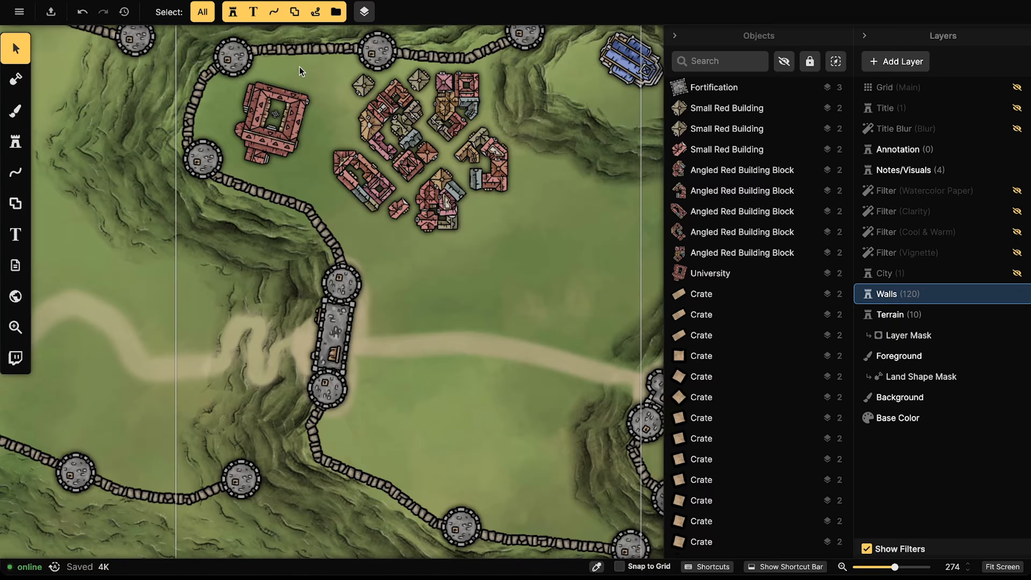
# Step: Nudge the University building slightly down and to the left
pyautogui.click(272, 120)
pyautogui.moveTo(272, 120); pyautogui.dragTo(274, 121)
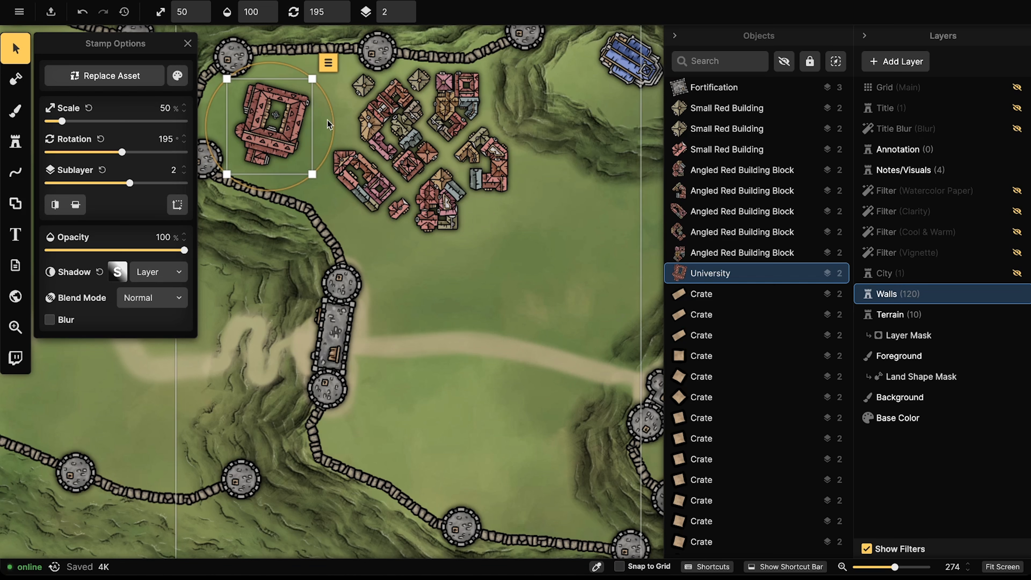
pyautogui.moveTo(266, 115); pyautogui.dragTo(263, 115)
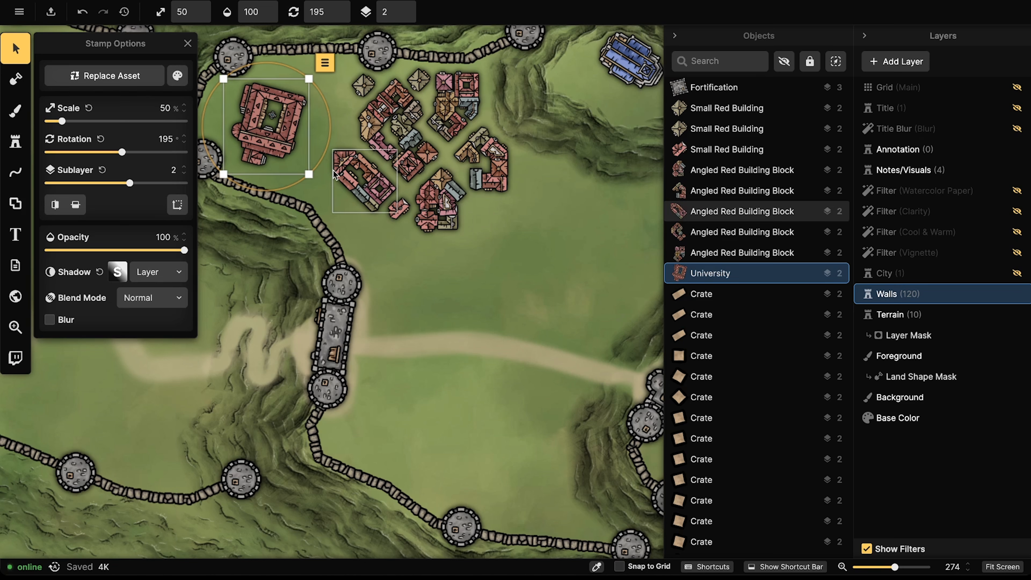
# Step: Drag the red building blocks and small red buildings down-right into clusters on open ground
pyautogui.moveTo(349, 176); pyautogui.dragTo(549, 237)
pyautogui.moveTo(424, 207); pyautogui.dragTo(486, 290)
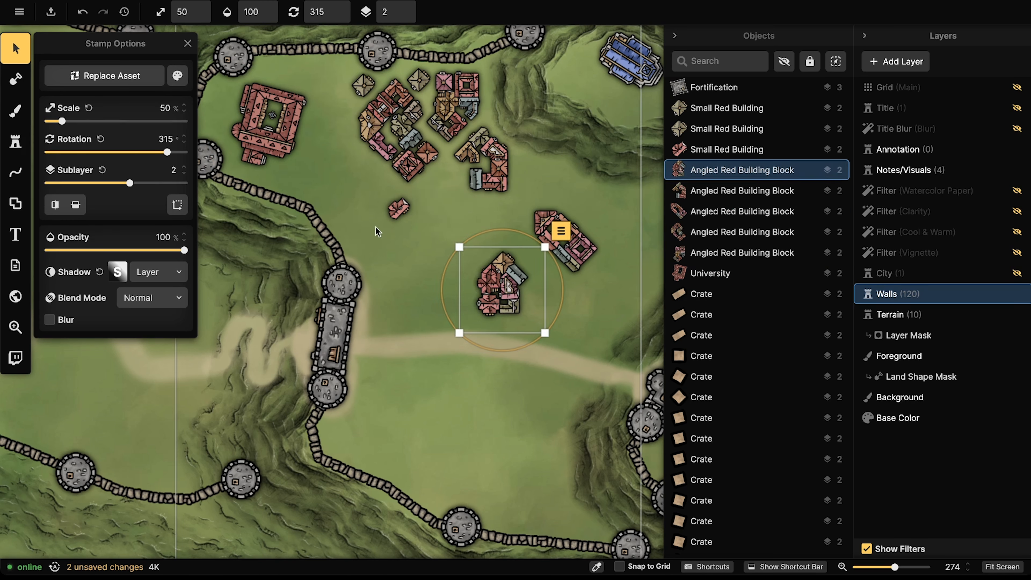
pyautogui.click(399, 207)
pyautogui.moveTo(399, 208); pyautogui.dragTo(414, 299)
pyautogui.moveTo(406, 146); pyautogui.dragTo(446, 266)
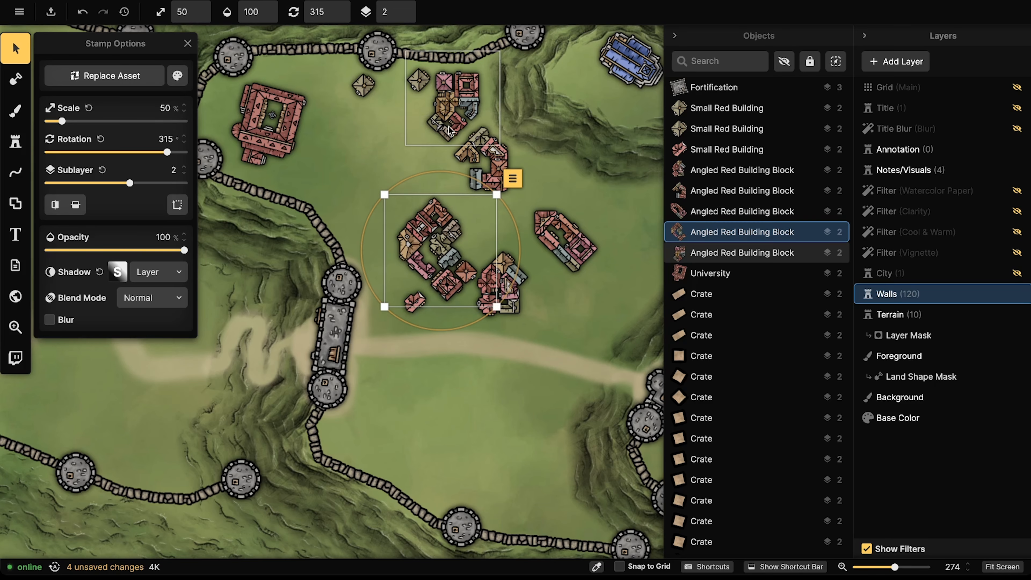
pyautogui.moveTo(450, 130); pyautogui.dragTo(539, 240)
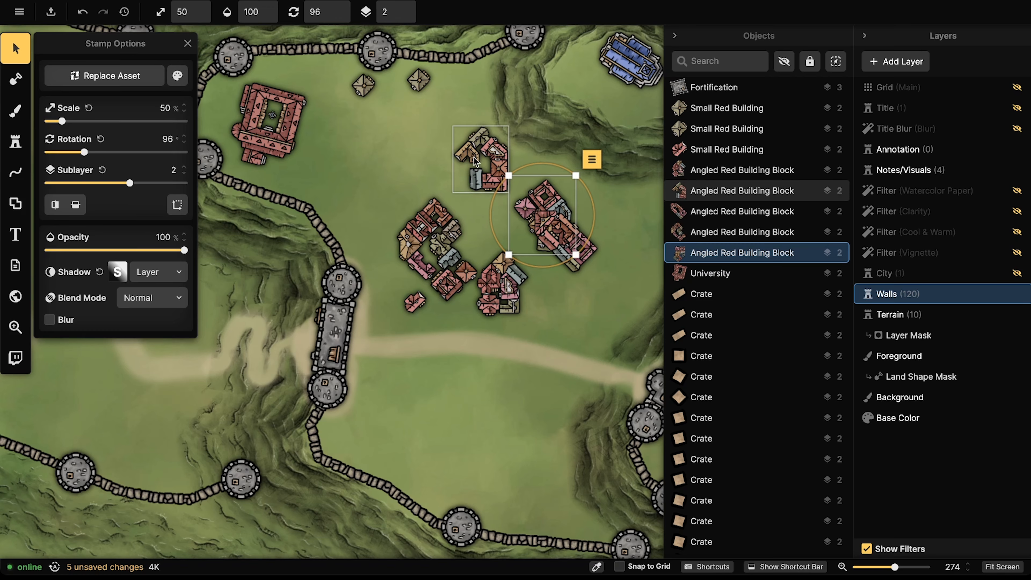
pyautogui.moveTo(475, 162); pyautogui.dragTo(492, 218)
pyautogui.moveTo(418, 80); pyautogui.dragTo(491, 159)
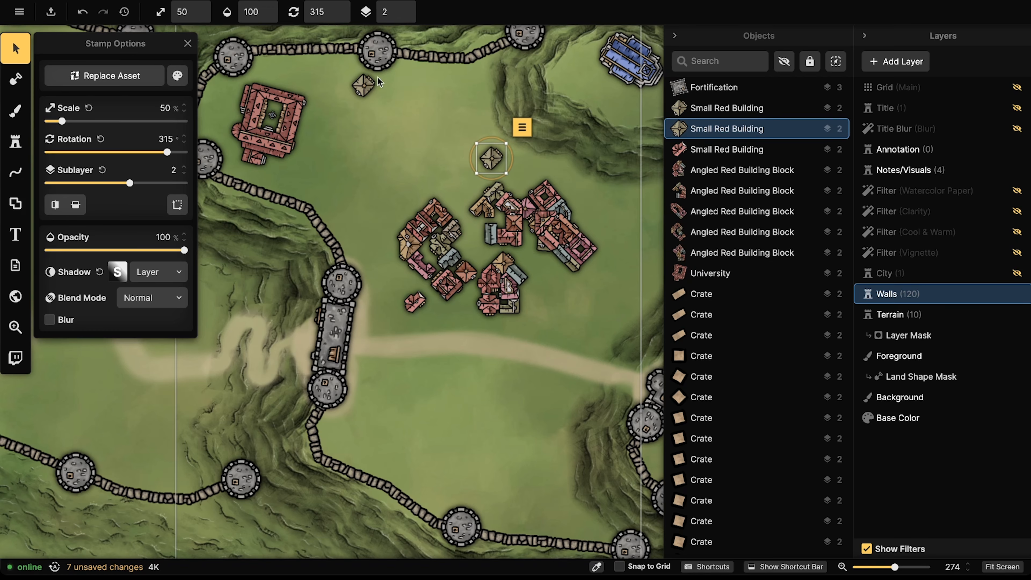
pyautogui.moveTo(378, 80); pyautogui.dragTo(527, 188)
pyautogui.moveTo(435, 238); pyautogui.dragTo(432, 106)
# Step: Rotate the building cluster, shift the long block west and another up beside the north wall
pyautogui.scroll(-3, 357, 127)
pyautogui.scroll(1, 357, 127)
pyautogui.scroll(-13, 434, 114)
pyautogui.moveTo(421, 156); pyautogui.dragTo(415, 155)
pyautogui.moveTo(555, 228); pyautogui.dragTo(345, 208)
pyautogui.scroll(1, 367, 213)
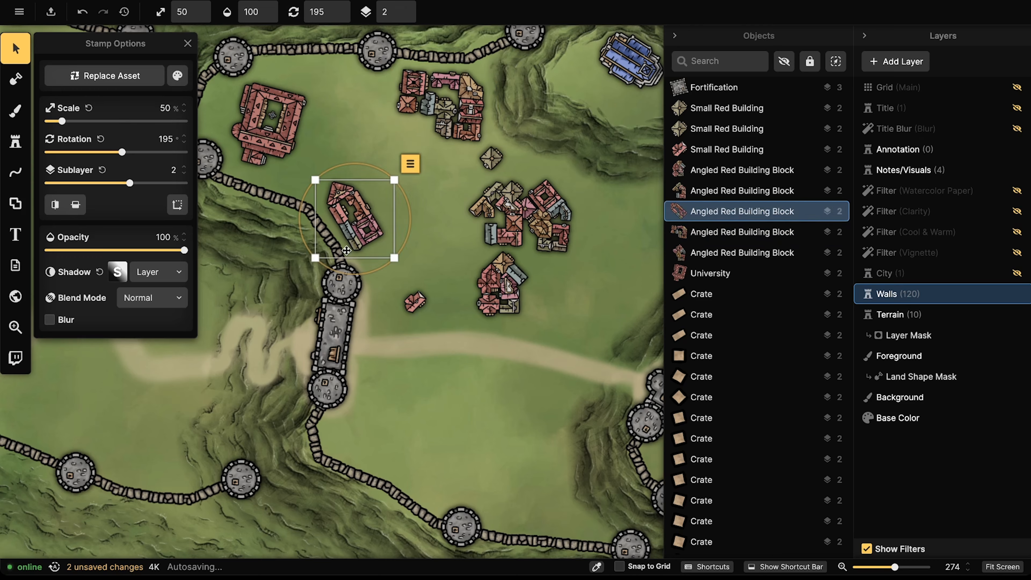
pyautogui.moveTo(356, 269)
pyautogui.moveTo(544, 219); pyautogui.dragTo(563, 252)
pyautogui.moveTo(499, 299); pyautogui.dragTo(351, 99)
pyautogui.scroll(8, 357, 102)
pyautogui.scroll(3, 352, 99)
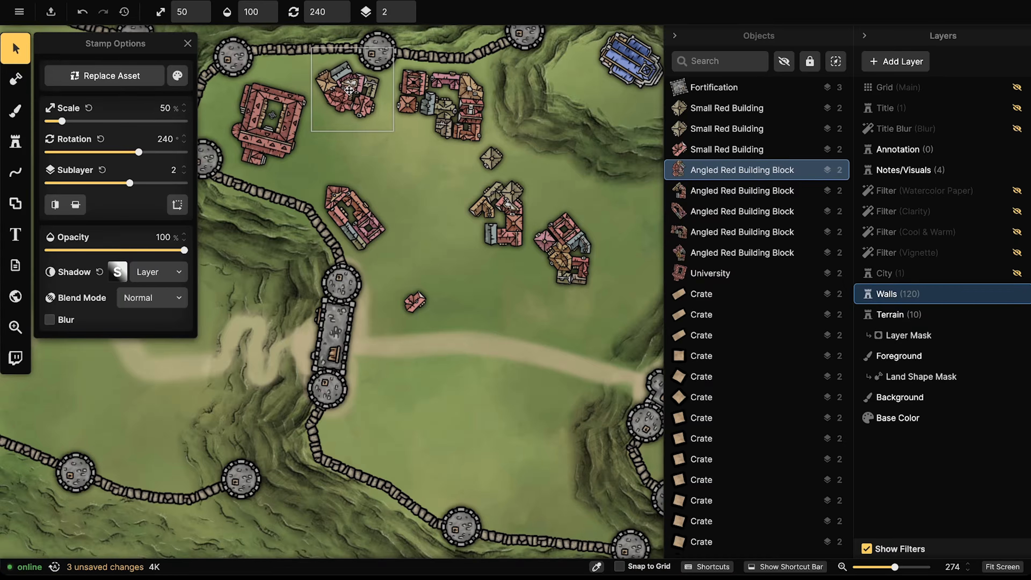
# Step: Rotate and reposition the remaining building blocks into a tighter cluster
pyautogui.moveTo(531, 249); pyautogui.dragTo(493, 307)
pyautogui.scroll(3, 411, 188)
pyautogui.moveTo(508, 218); pyautogui.dragTo(469, 184)
pyautogui.scroll(-11, 460, 200)
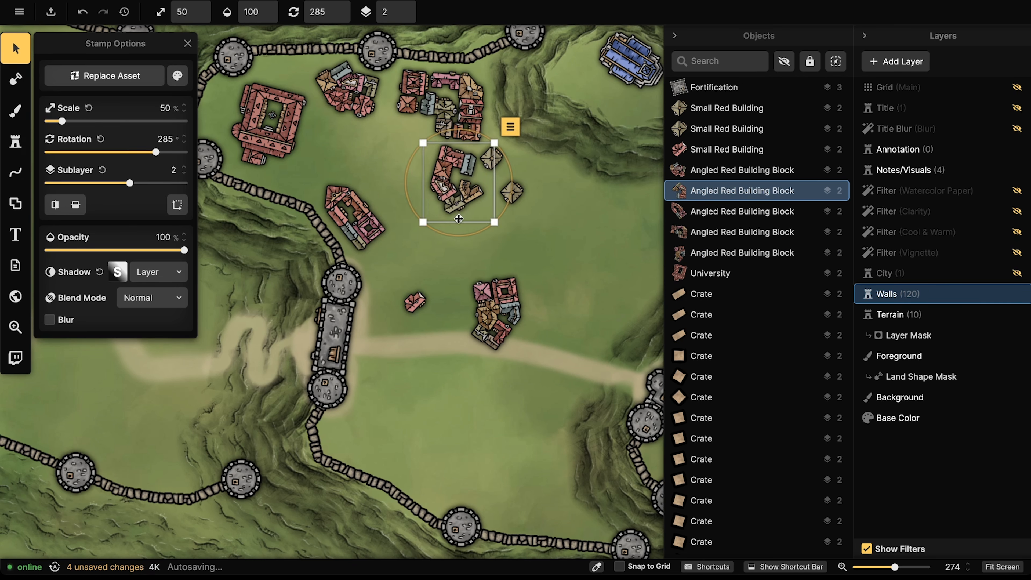
pyautogui.scroll(-1, 459, 221)
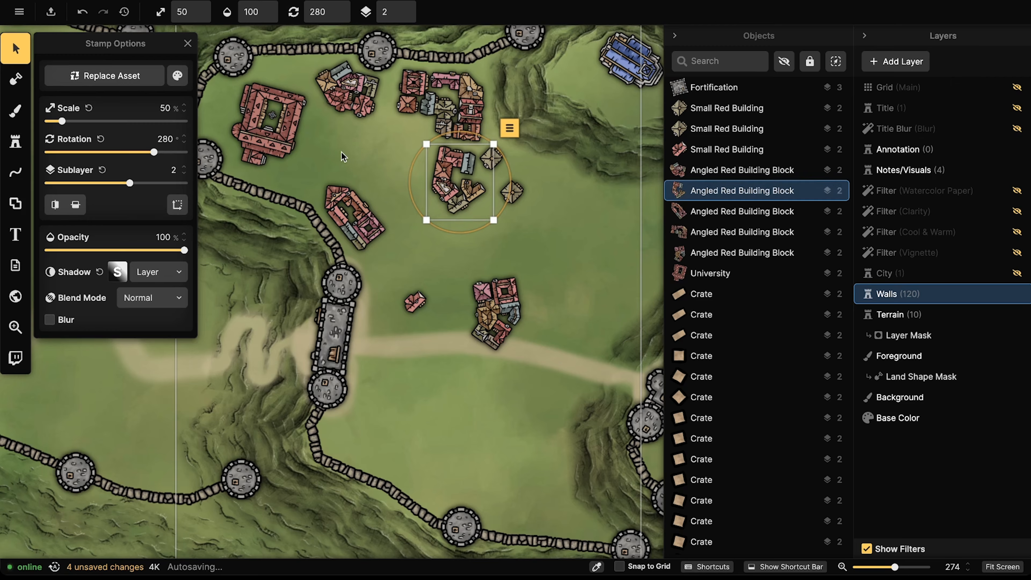
pyautogui.moveTo(494, 312); pyautogui.dragTo(416, 220)
pyautogui.scroll(12, 412, 239)
pyautogui.moveTo(348, 209)
pyautogui.mouseDown()
pyautogui.moveTo(332, 186)
pyautogui.moveTo(332, 201)
pyautogui.mouseUp()
pyautogui.scroll(-20, 333, 186)
pyautogui.scroll(3, 332, 187)
# Step: Move three small red buildings west of the University along the north wall, one angled 285°
pyautogui.click(396, 215)
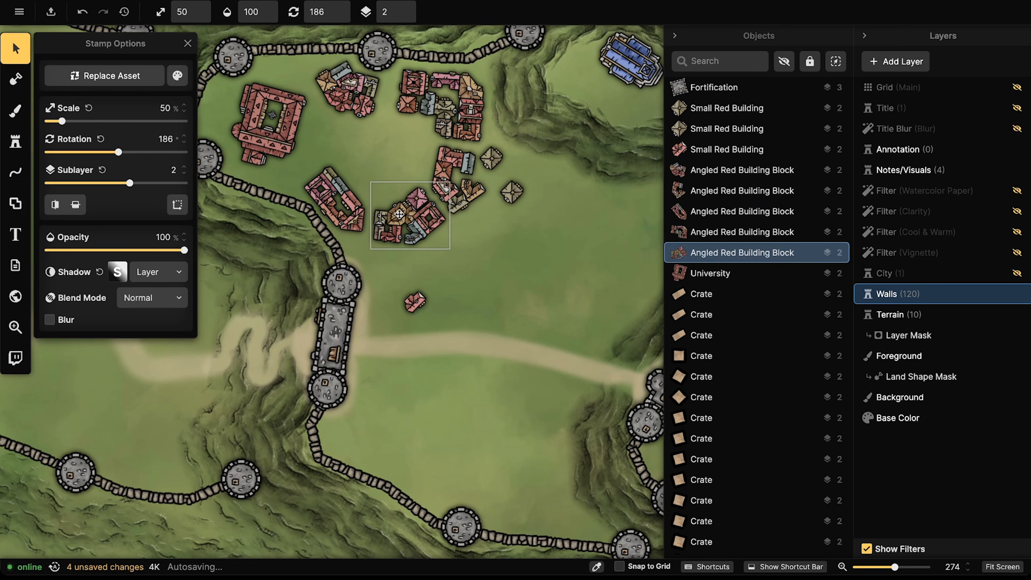
pyautogui.click(339, 187)
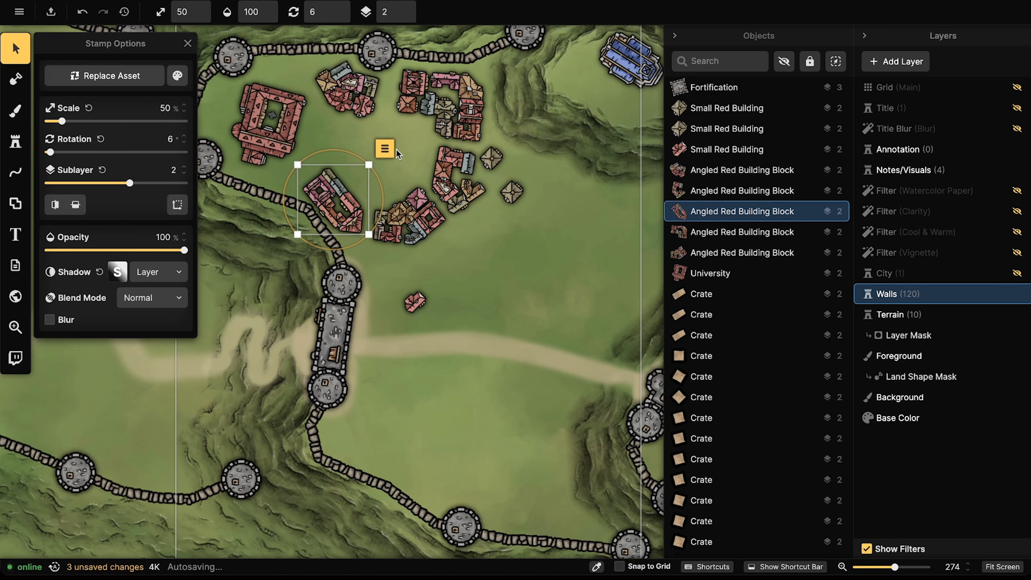
pyautogui.click(285, 126)
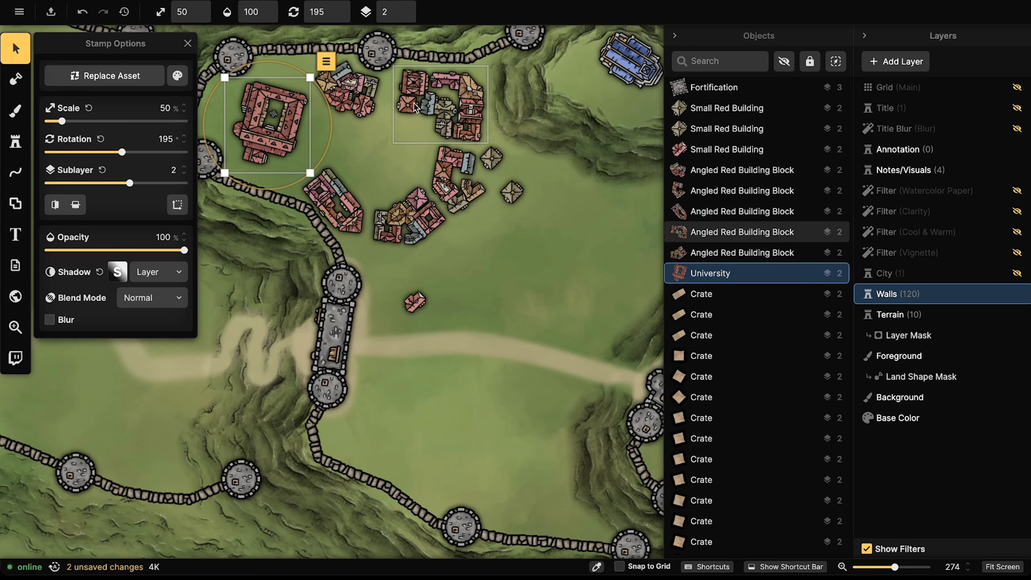
pyautogui.moveTo(404, 309); pyautogui.dragTo(280, 178)
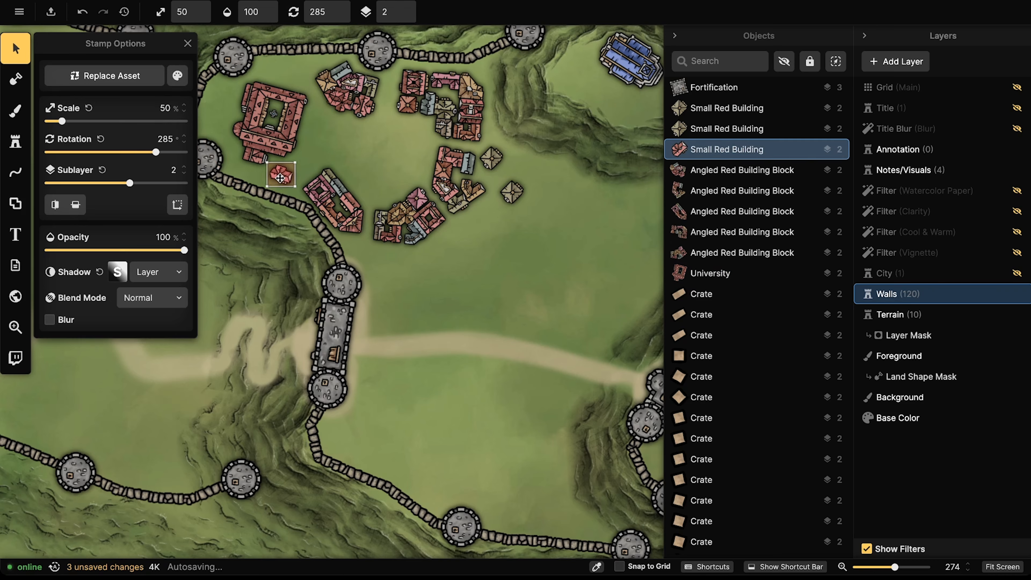
pyautogui.moveTo(512, 191); pyautogui.dragTo(207, 115)
pyautogui.scroll(-2, 211, 121)
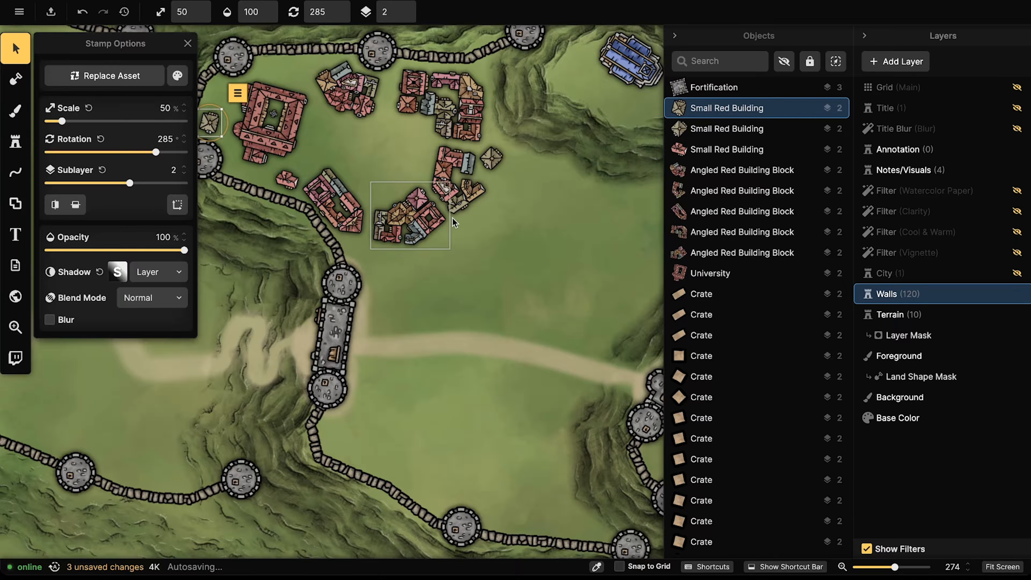
pyautogui.moveTo(491, 159); pyautogui.dragTo(218, 100)
# Step: Stamp three new rotated small red buildings among the northern building blocks
pyautogui.scroll(-2, 216, 99)
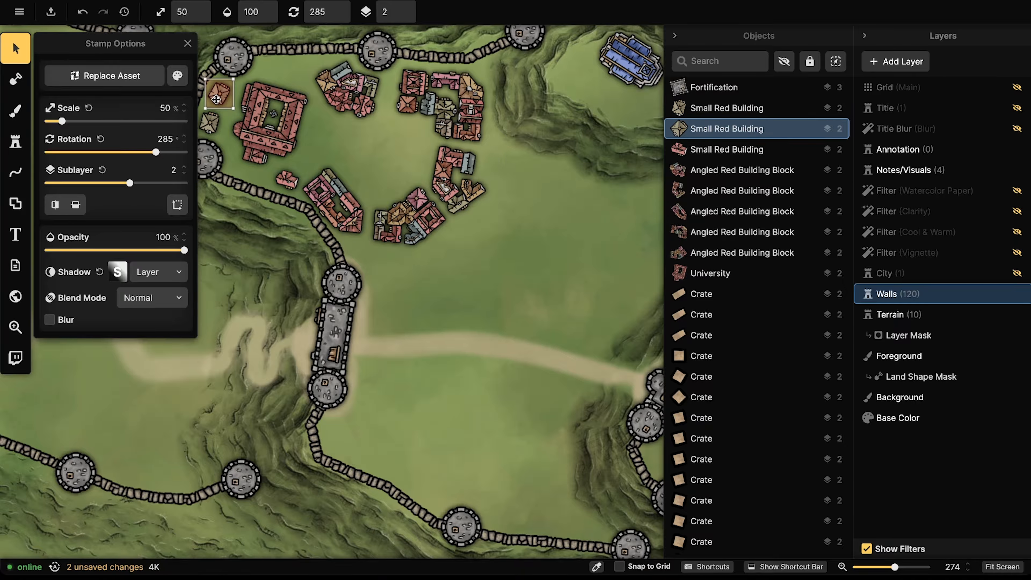
pyautogui.scroll(-2, 216, 99)
pyautogui.click(330, 72)
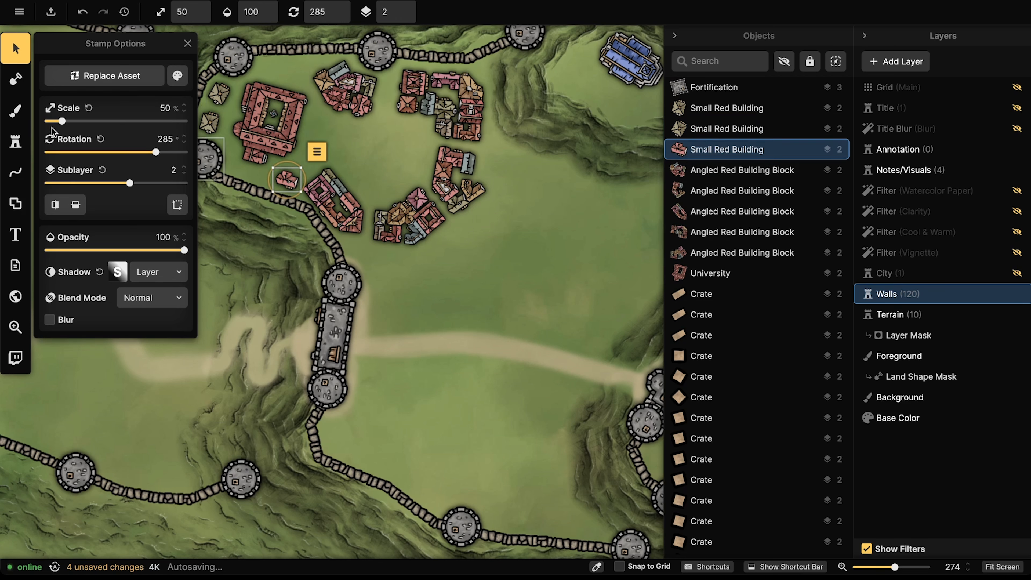
pyautogui.click(16, 141)
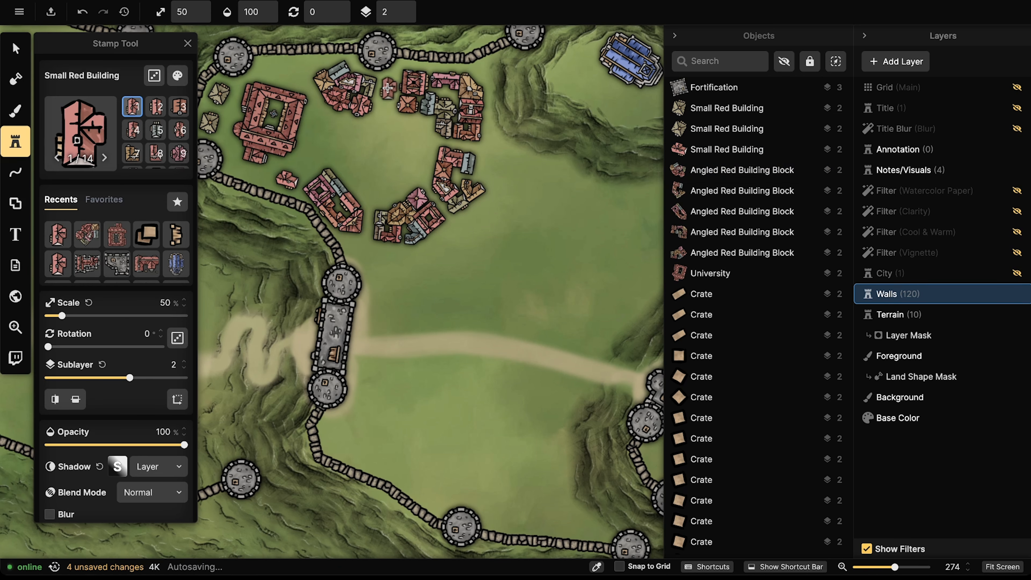
pyautogui.click(388, 85)
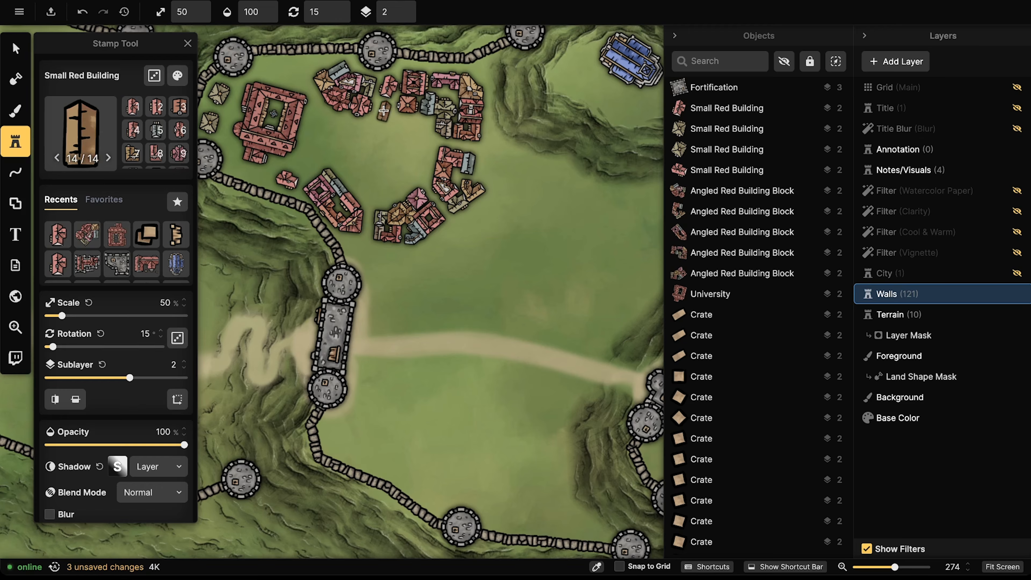
pyautogui.scroll(-6, 383, 112)
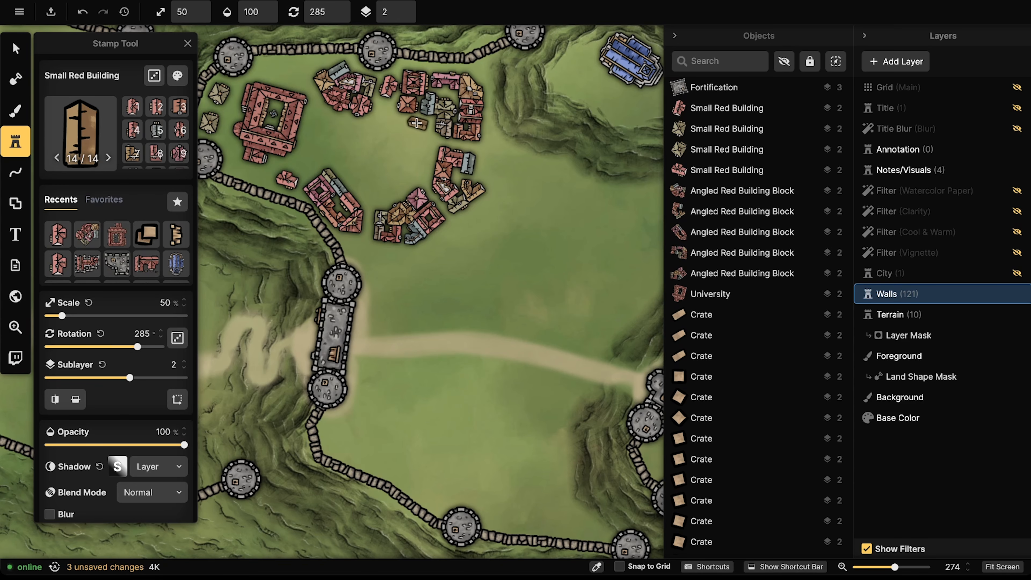
pyautogui.click(417, 123)
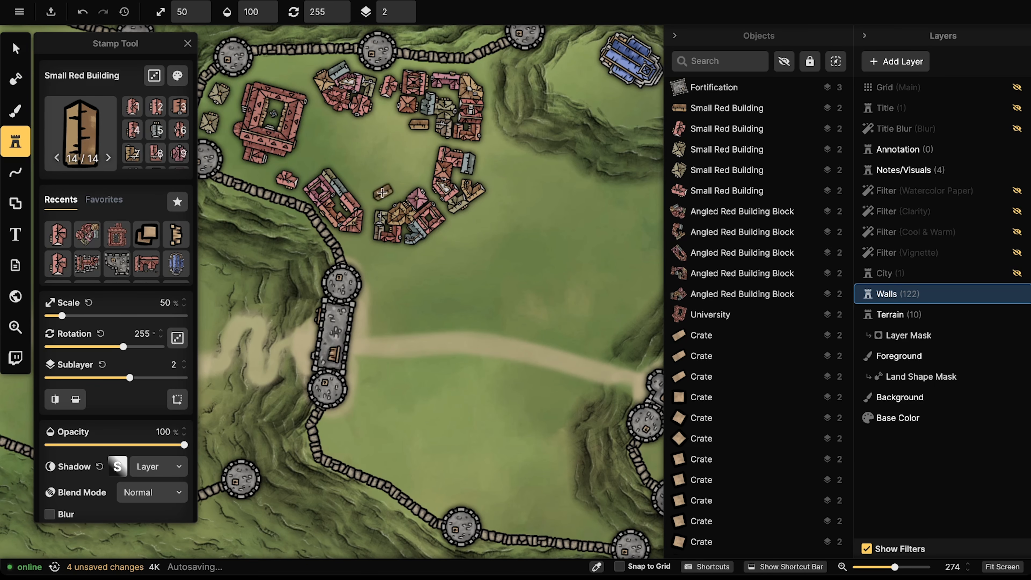
pyautogui.click(405, 183)
pyautogui.scroll(2, 385, 192)
pyautogui.scroll(-1, 383, 196)
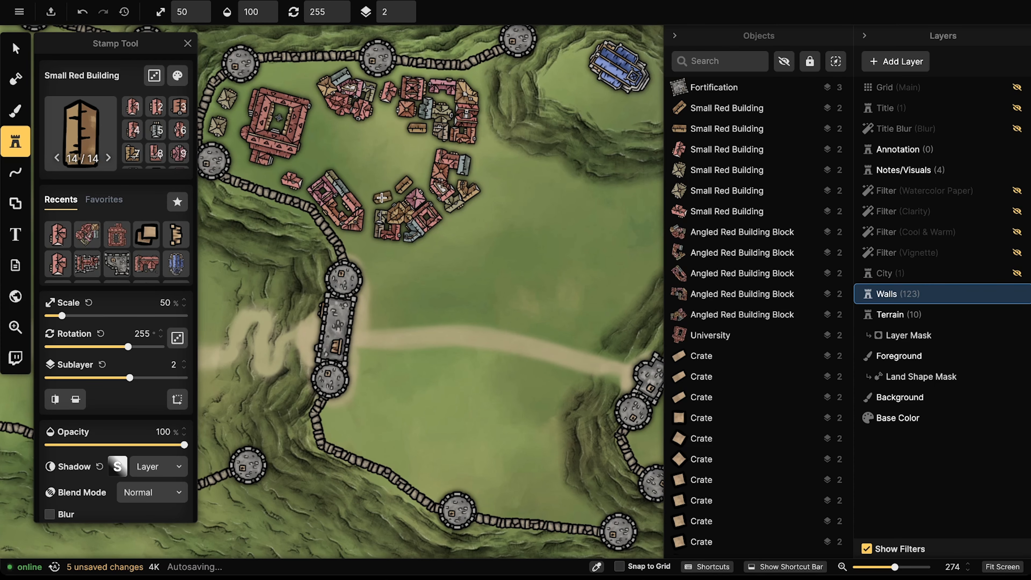
pyautogui.scroll(-1, 384, 195)
pyautogui.scroll(3, 383, 194)
pyautogui.scroll(3, 382, 194)
pyautogui.scroll(5, 381, 175)
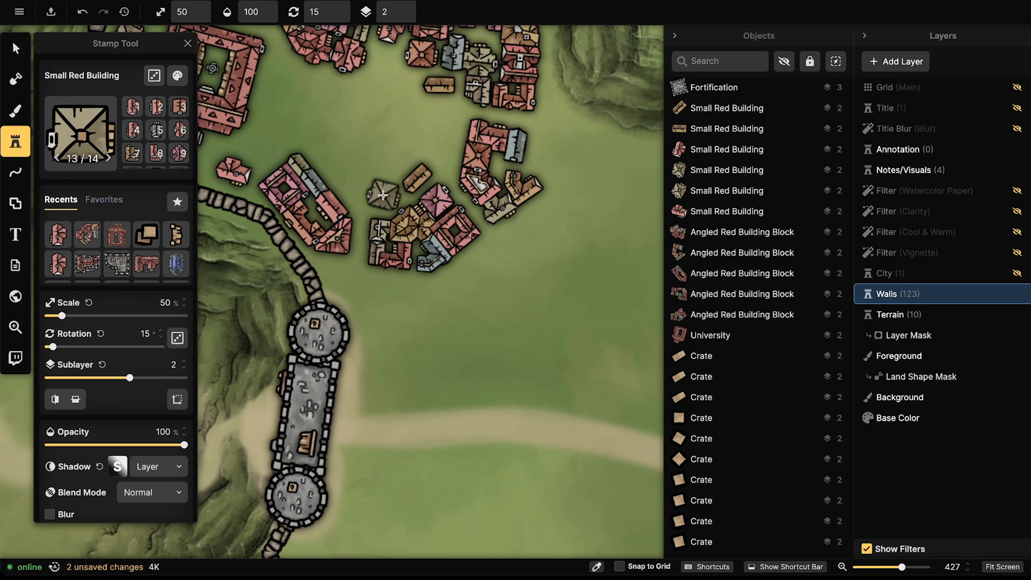
# Step: Stamp more small red buildings near the lower cluster, the west blocks and the long block
pyautogui.click(382, 175)
pyautogui.scroll(2, 337, 157)
pyautogui.scroll(-1, 335, 155)
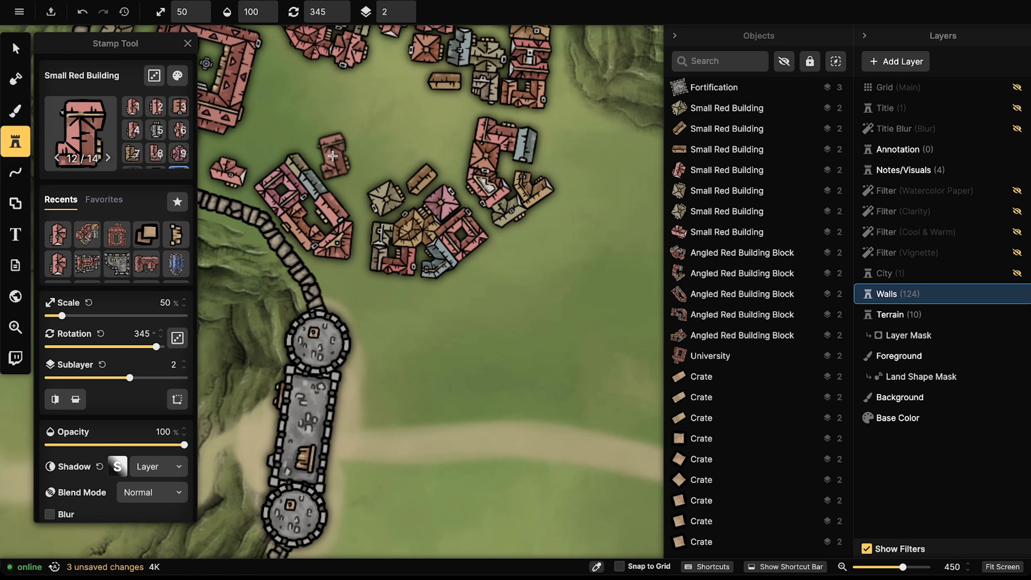
pyautogui.scroll(-2, 328, 153)
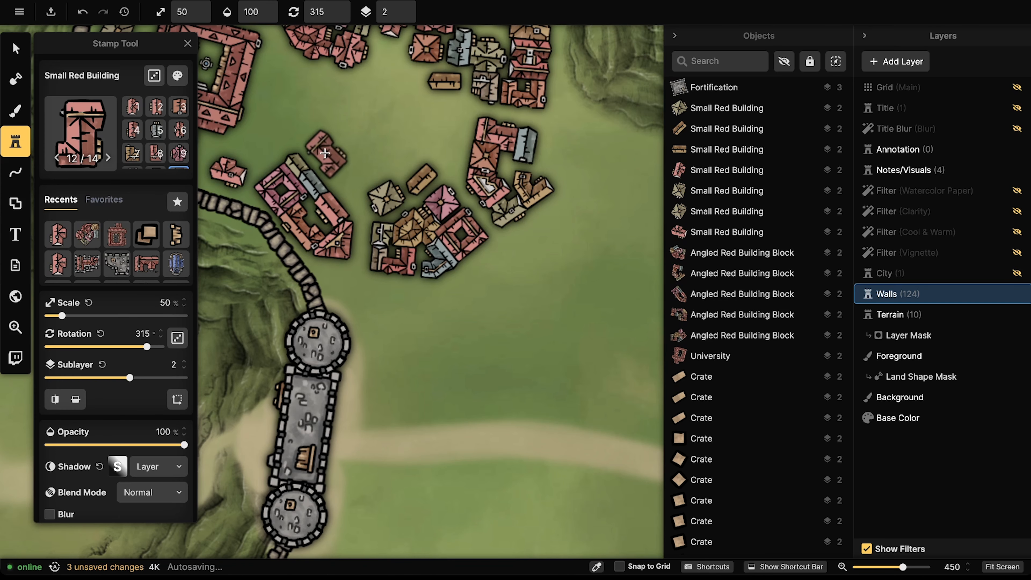
pyautogui.click(325, 153)
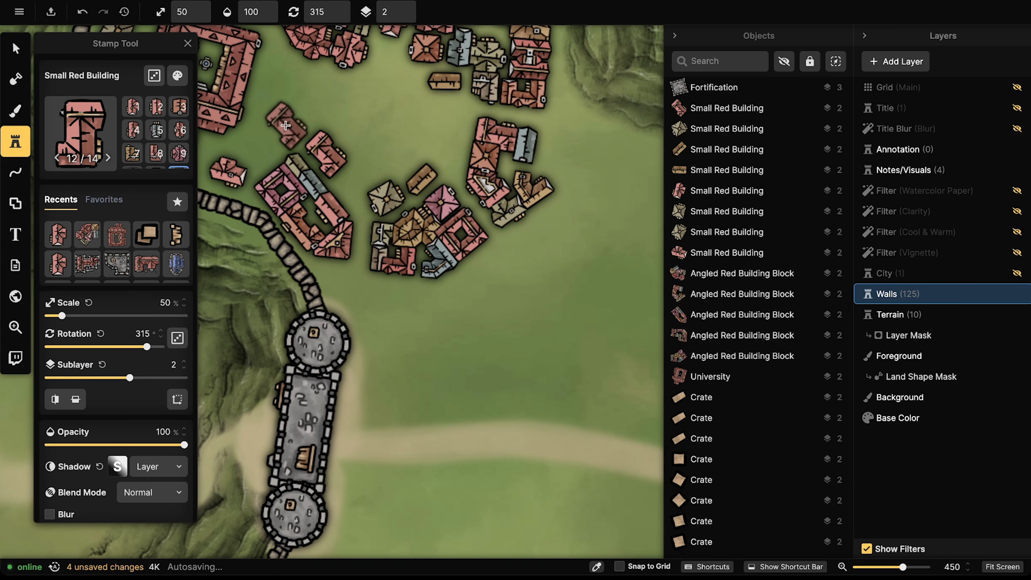
pyautogui.scroll(-1, 284, 125)
pyautogui.scroll(-5, 278, 134)
pyautogui.scroll(-1, 270, 147)
pyautogui.scroll(1, 267, 151)
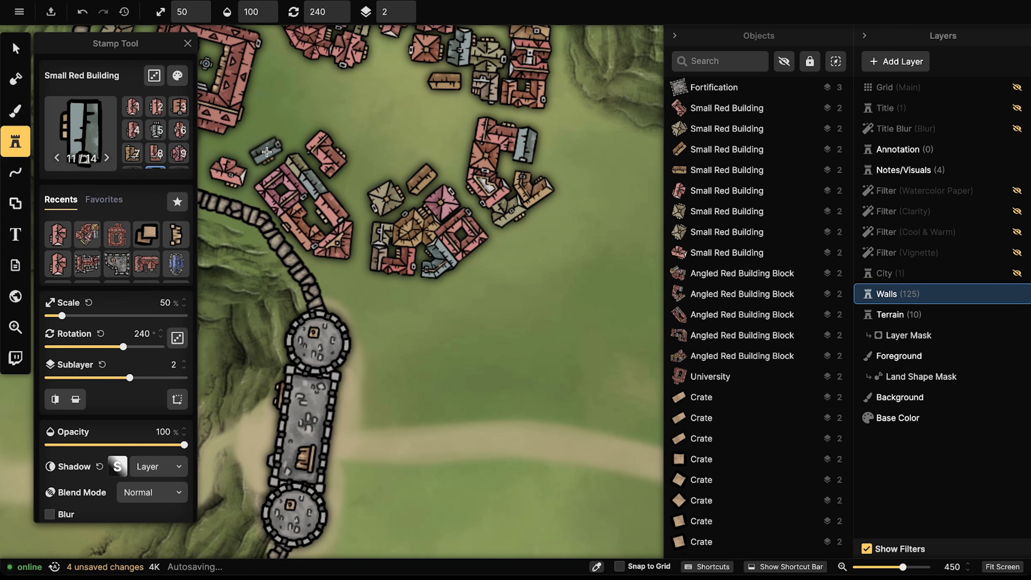
pyautogui.click(266, 151)
# Step: Tilt the small red building by the west wall to about 230°, then pick the Sandy Ground brush
pyautogui.click(15, 48)
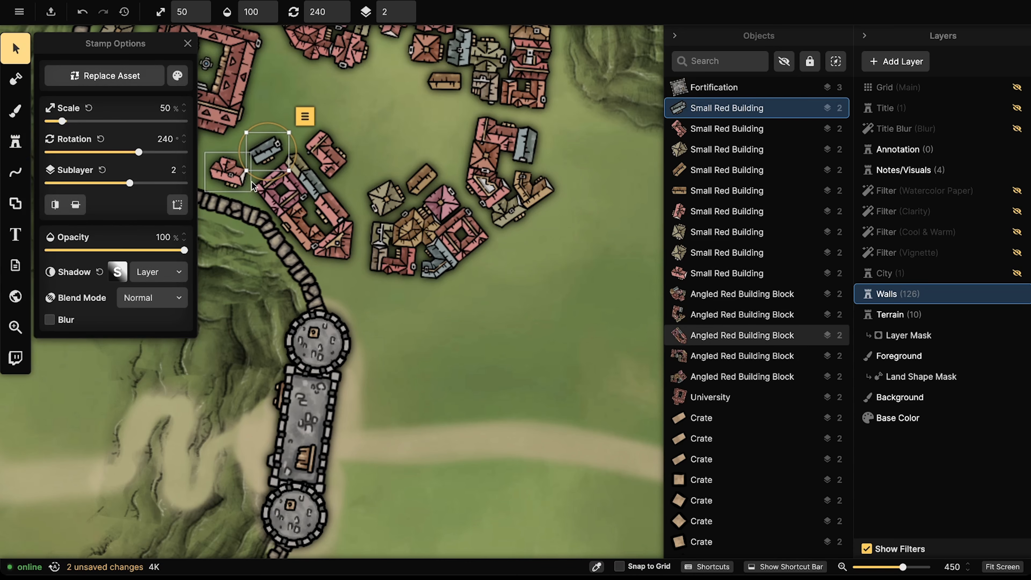
pyautogui.moveTo(251, 186); pyautogui.dragTo(261, 184)
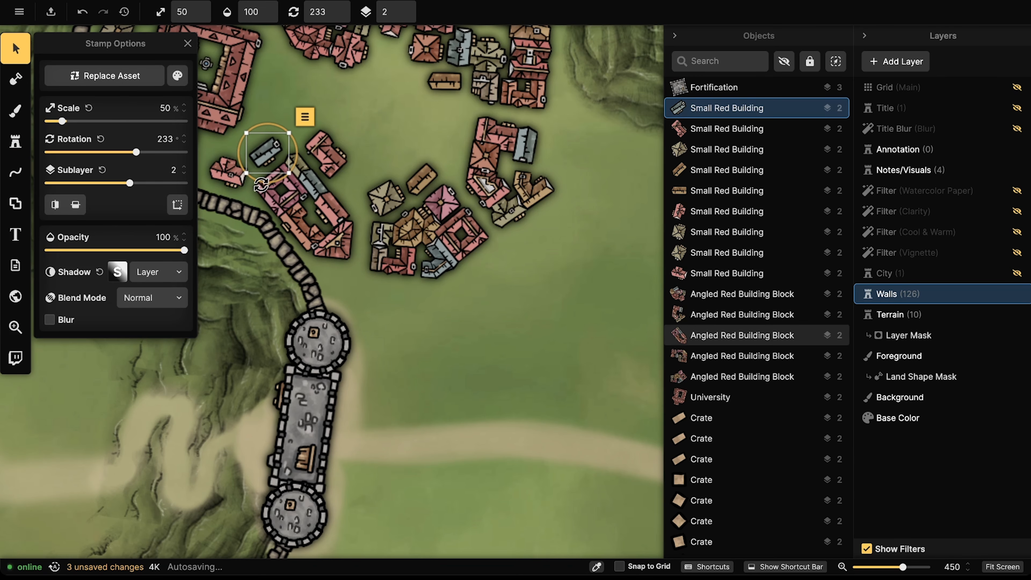
pyautogui.scroll(-3, 263, 185)
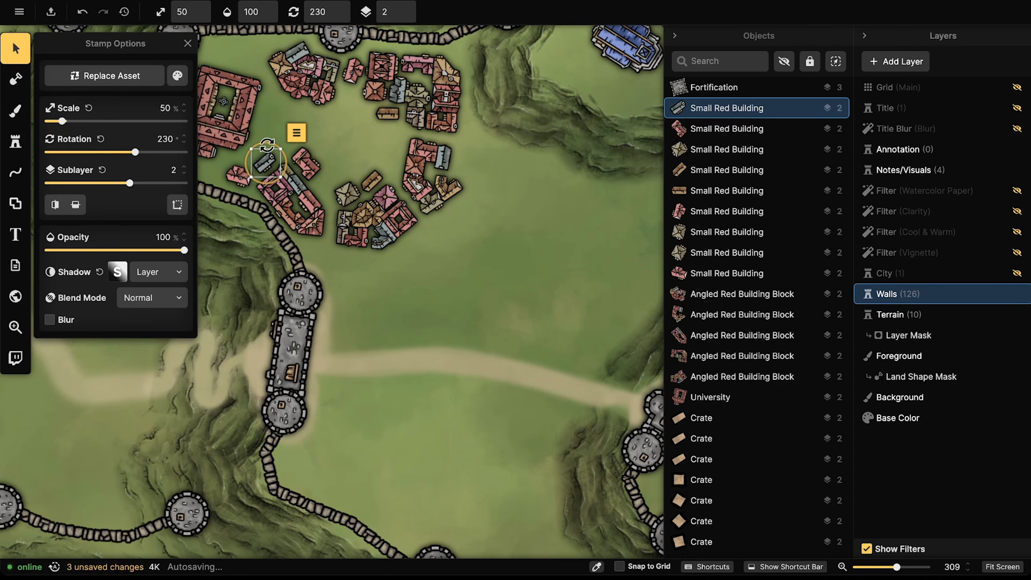
pyautogui.click(15, 111)
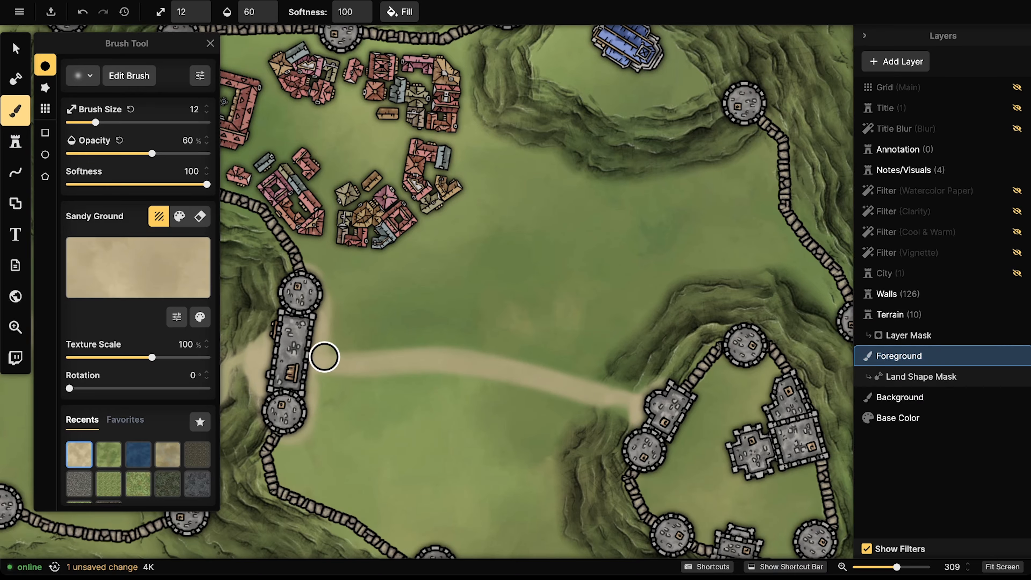
# Step: Paint sandy roads from the west road up and between the red houses toward the tower
pyautogui.moveTo(326, 312); pyautogui.dragTo(334, 179)
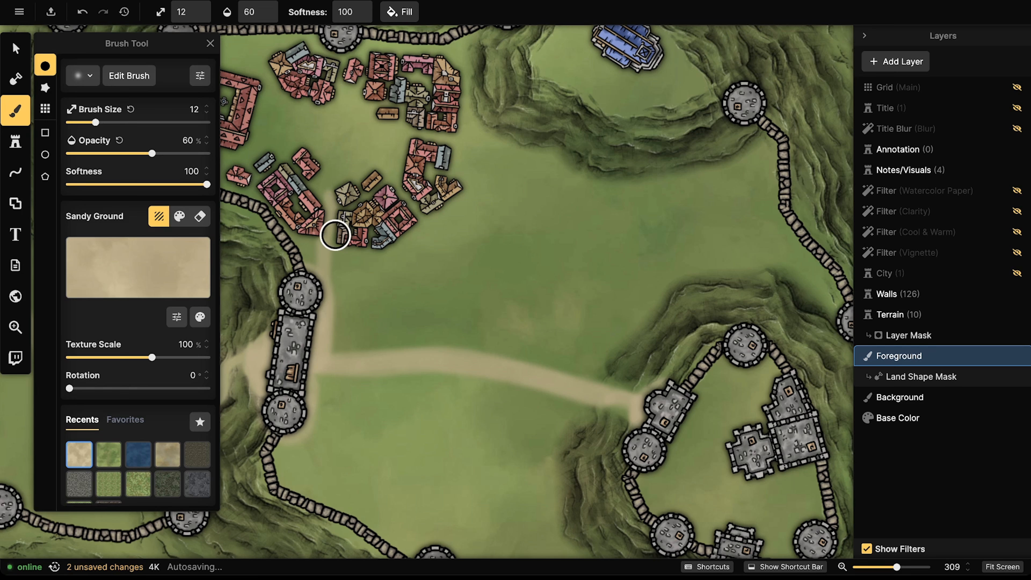
pyautogui.moveTo(331, 228)
pyautogui.mouseDown()
pyautogui.moveTo(331, 147)
pyautogui.moveTo(242, 100)
pyautogui.mouseUp()
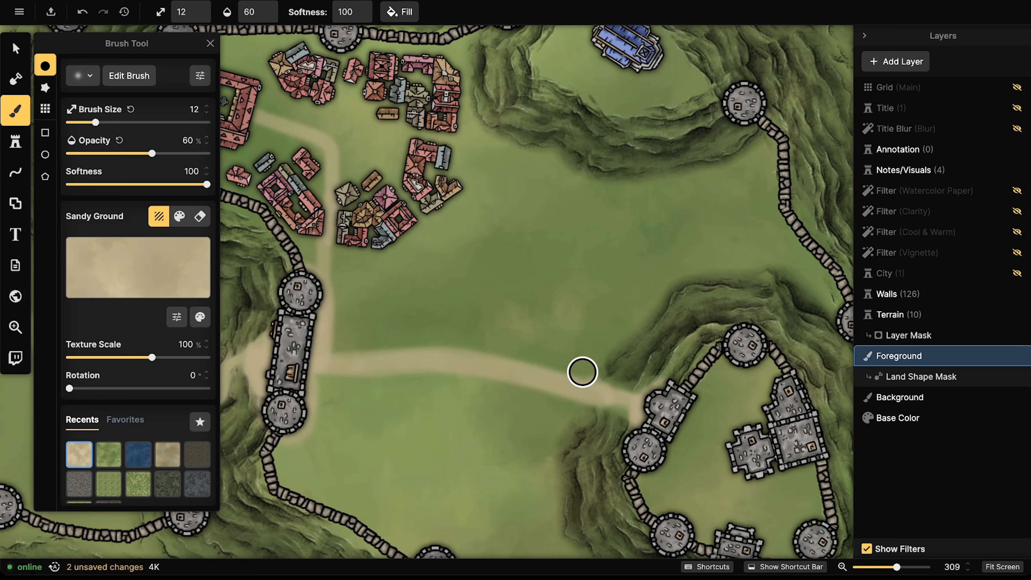
pyautogui.moveTo(582, 372); pyautogui.dragTo(339, 132)
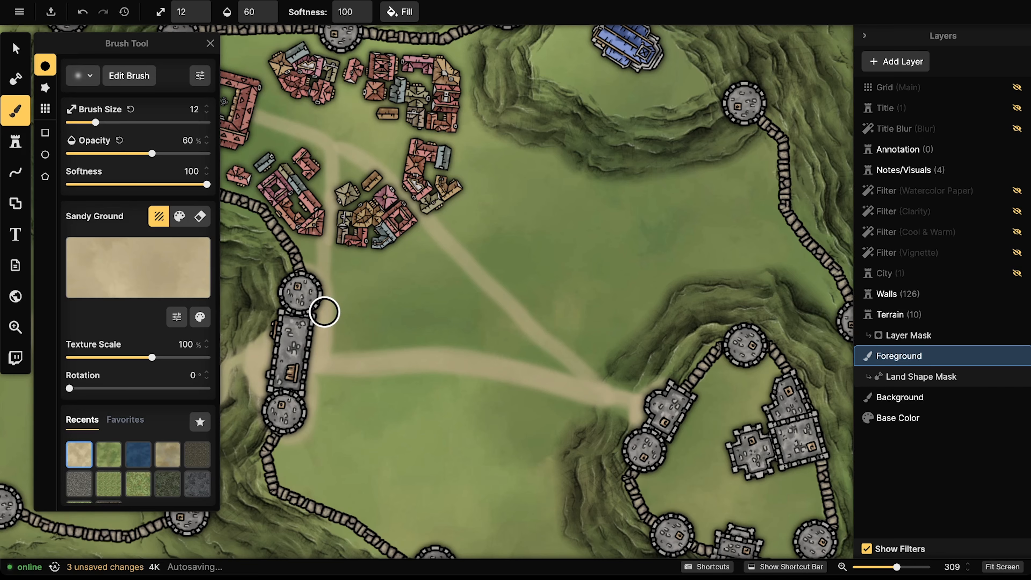
pyautogui.moveTo(370, 268); pyautogui.dragTo(475, 185)
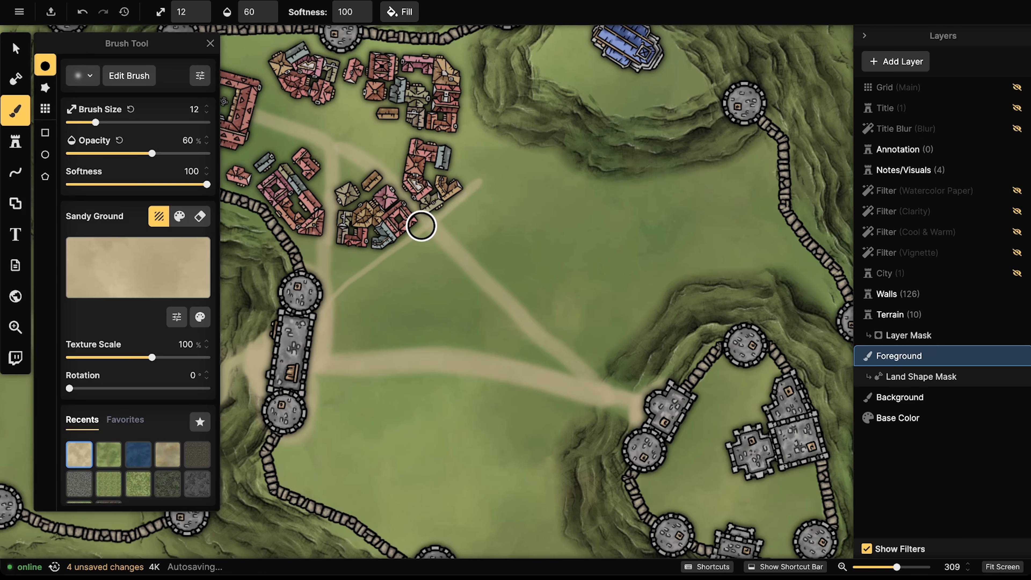
pyautogui.moveTo(421, 226)
pyautogui.mouseDown()
pyautogui.moveTo(327, 295)
pyautogui.moveTo(529, 150)
pyautogui.mouseUp()
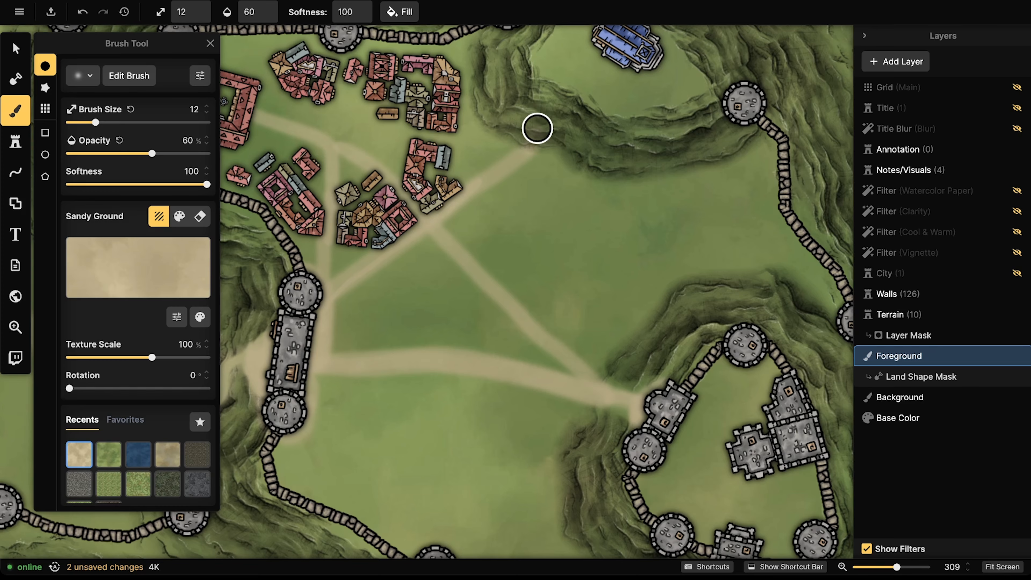
# Step: Paint sandy roads toward the blue building and down to the wall tower, touching up near the houses
pyautogui.moveTo(583, 103)
pyautogui.mouseDown()
pyautogui.moveTo(617, 51)
pyautogui.moveTo(654, 36)
pyautogui.mouseUp()
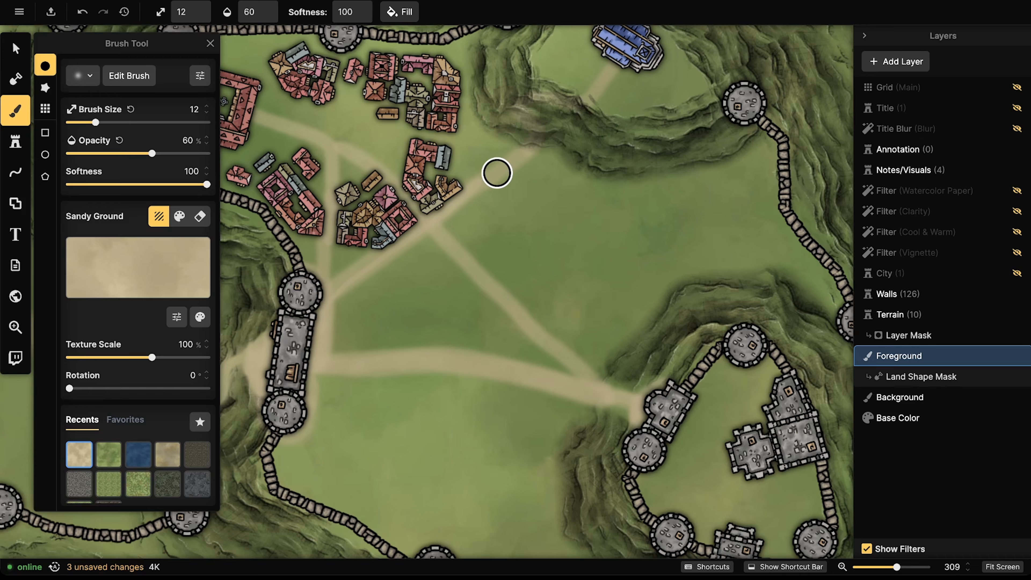
pyautogui.moveTo(335, 284); pyautogui.dragTo(331, 287)
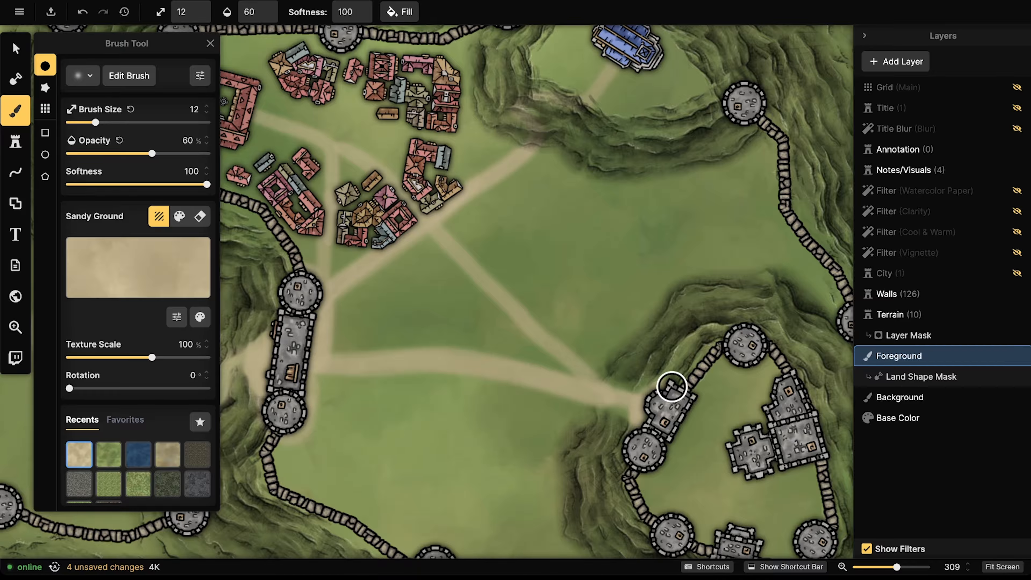
pyautogui.moveTo(553, 349)
pyautogui.mouseDown()
pyautogui.moveTo(596, 378)
pyautogui.moveTo(664, 398)
pyautogui.mouseUp()
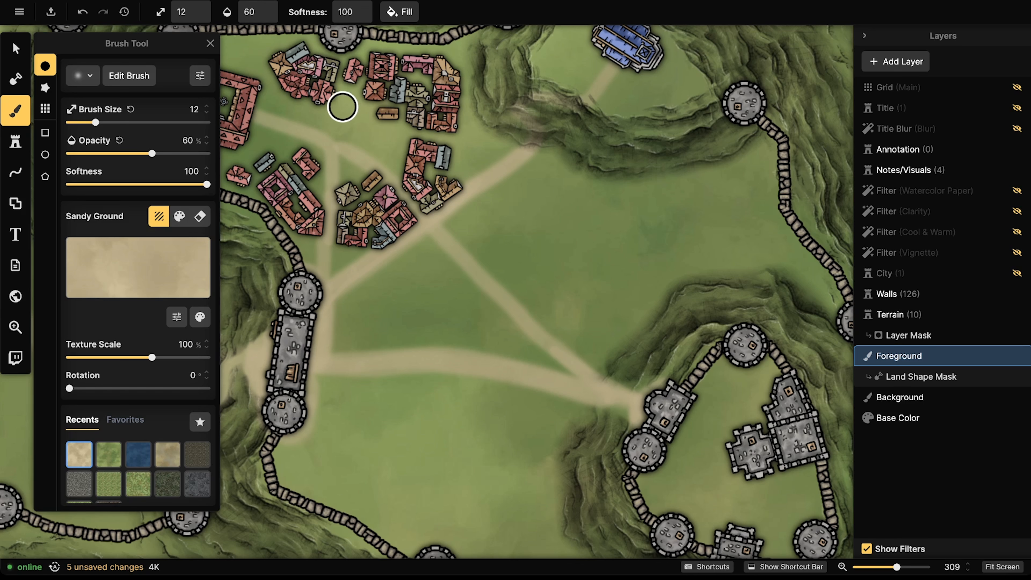
pyautogui.moveTo(333, 115)
pyautogui.mouseDown()
pyautogui.moveTo(318, 142)
pyautogui.moveTo(347, 134)
pyautogui.moveTo(331, 122)
pyautogui.moveTo(328, 145)
pyautogui.moveTo(342, 115)
pyautogui.moveTo(319, 125)
pyautogui.moveTo(334, 156)
pyautogui.moveTo(355, 141)
pyautogui.moveTo(357, 119)
pyautogui.moveTo(318, 130)
pyautogui.moveTo(317, 150)
pyautogui.moveTo(356, 144)
pyautogui.moveTo(360, 126)
pyautogui.moveTo(325, 136)
pyautogui.moveTo(344, 145)
pyautogui.moveTo(327, 145)
pyautogui.moveTo(344, 119)
pyautogui.moveTo(286, 120)
pyautogui.moveTo(330, 134)
pyautogui.mouseUp()
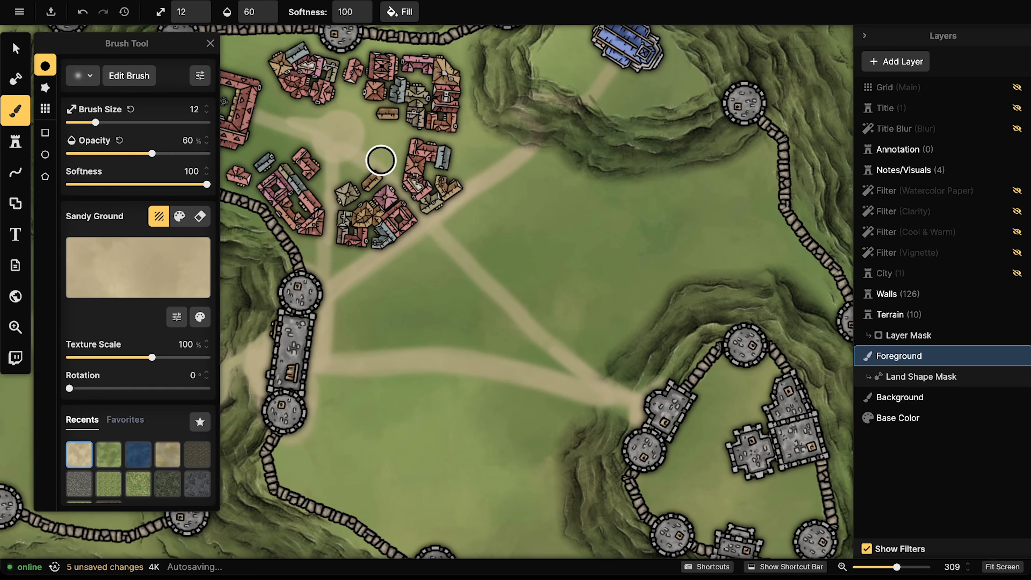
# Step: Paint sandy paths between the building blocks and dab the road junction below the houses
pyautogui.moveTo(381, 161)
pyautogui.mouseDown()
pyautogui.moveTo(360, 132)
pyautogui.moveTo(485, 129)
pyautogui.moveTo(442, 137)
pyautogui.moveTo(499, 154)
pyautogui.mouseUp()
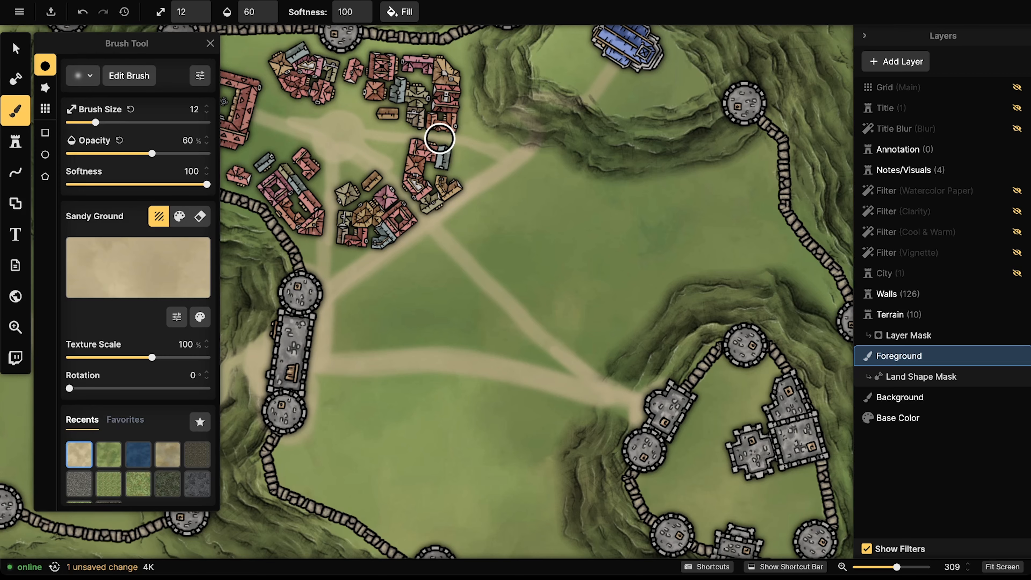
pyautogui.moveTo(439, 138); pyautogui.dragTo(349, 119)
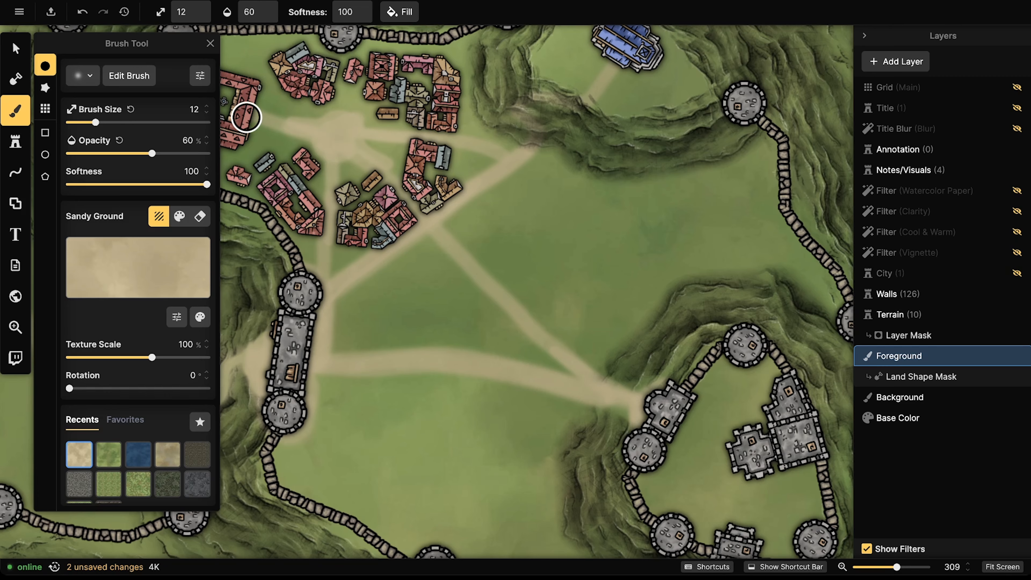
pyautogui.moveTo(247, 117)
pyautogui.mouseDown()
pyautogui.moveTo(302, 120)
pyautogui.moveTo(252, 116)
pyautogui.mouseUp()
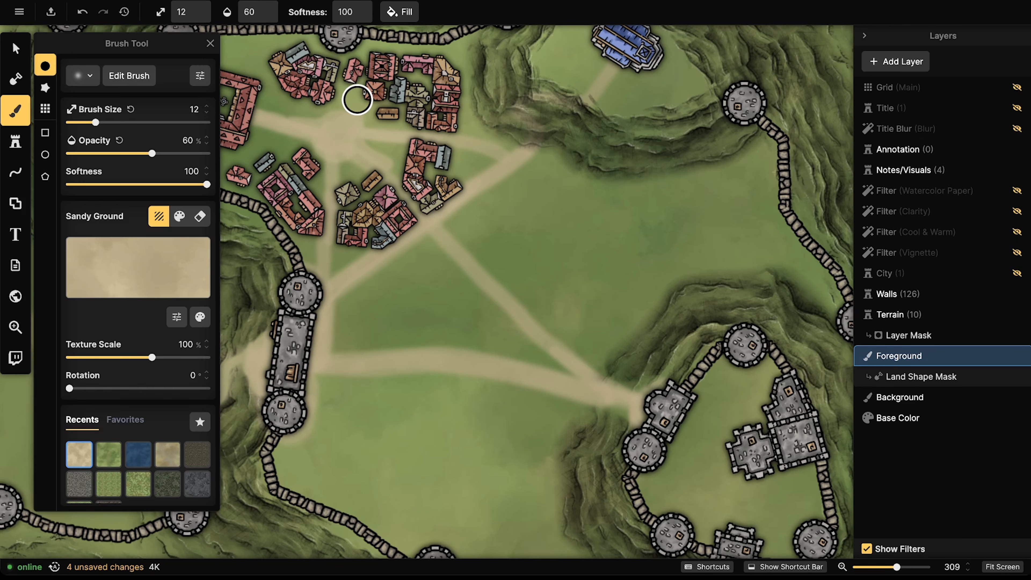
pyautogui.moveTo(336, 162); pyautogui.dragTo(323, 242)
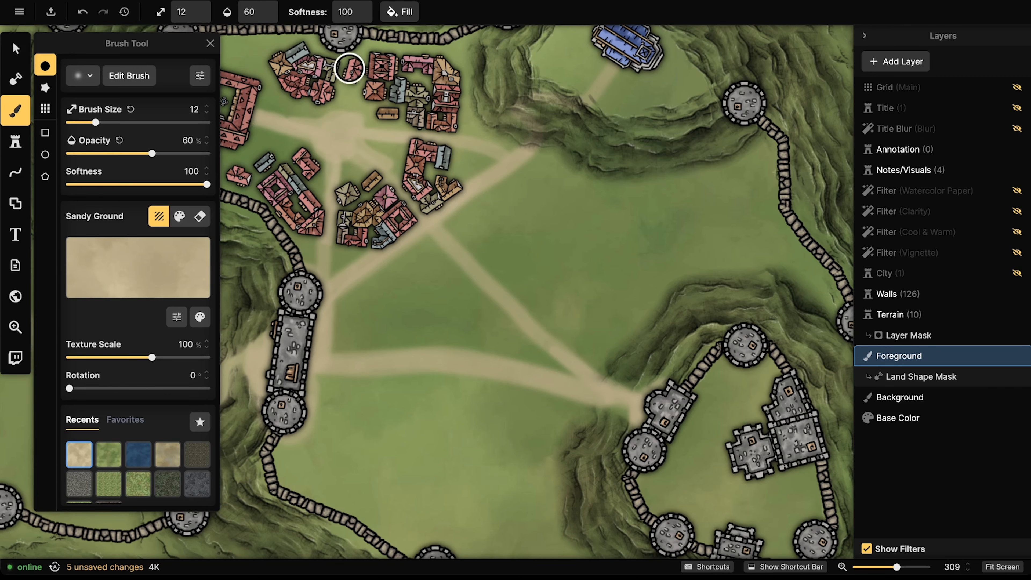
pyautogui.moveTo(337, 117)
pyautogui.mouseDown()
pyautogui.moveTo(360, 57)
pyautogui.moveTo(360, 118)
pyautogui.moveTo(401, 104)
pyautogui.moveTo(345, 97)
pyautogui.moveTo(345, 85)
pyautogui.moveTo(328, 117)
pyautogui.moveTo(290, 94)
pyautogui.mouseUp()
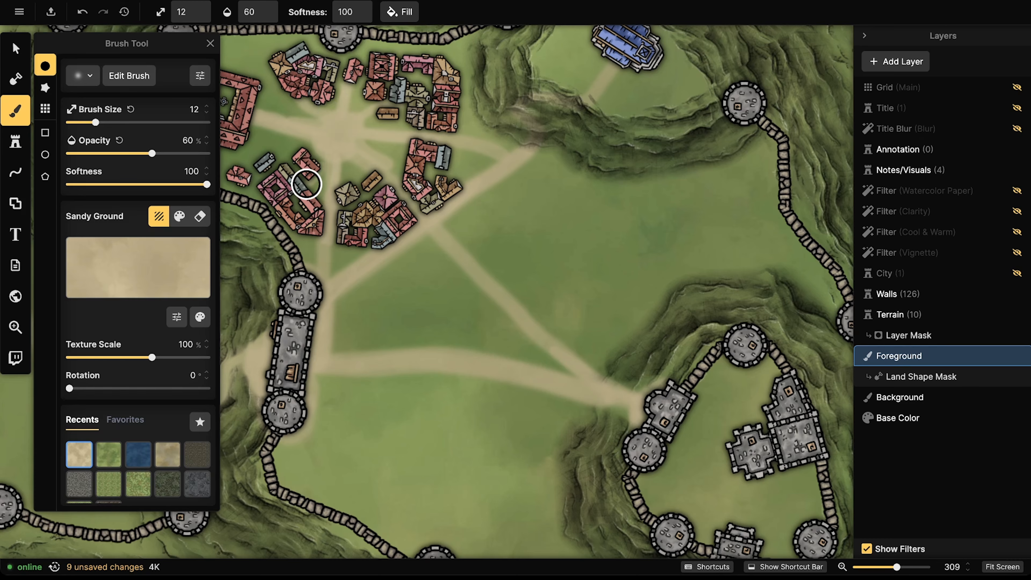
pyautogui.click(319, 195)
pyautogui.moveTo(338, 163)
pyautogui.mouseDown()
pyautogui.moveTo(346, 108)
pyautogui.moveTo(313, 147)
pyautogui.mouseUp()
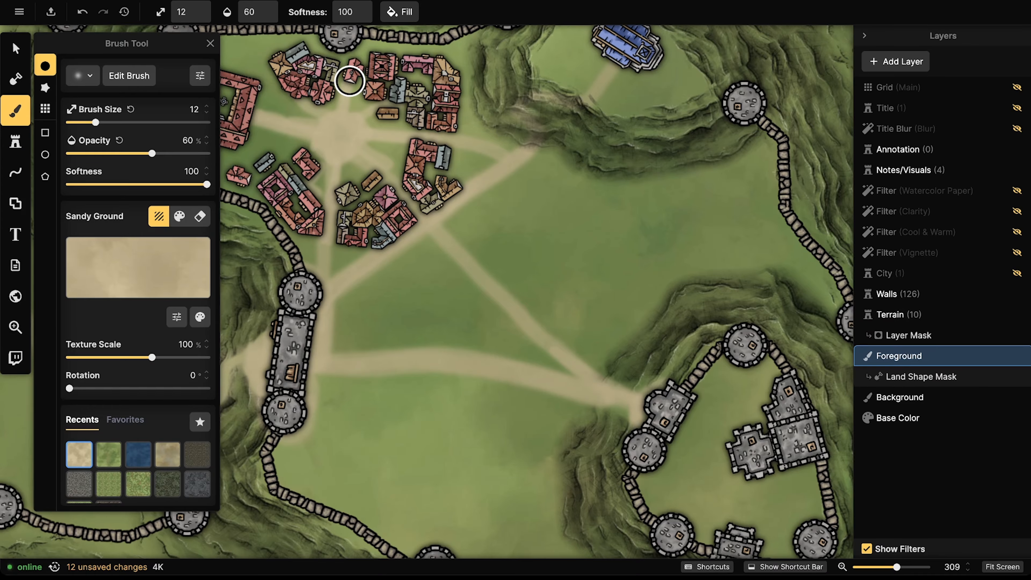
# Step: Widen the sandy plaza and add sandy ground above the castle, in its courtyard and among town buildings
pyautogui.moveTo(374, 158); pyautogui.dragTo(562, 171)
pyautogui.moveTo(445, 142)
pyautogui.mouseDown()
pyautogui.moveTo(438, 167)
pyautogui.moveTo(401, 153)
pyautogui.moveTo(432, 156)
pyautogui.moveTo(419, 145)
pyautogui.moveTo(370, 161)
pyautogui.moveTo(357, 142)
pyautogui.moveTo(361, 116)
pyautogui.mouseUp()
pyautogui.moveTo(367, 92)
pyautogui.mouseDown()
pyautogui.moveTo(376, 72)
pyautogui.moveTo(443, 63)
pyautogui.moveTo(397, 67)
pyautogui.moveTo(451, 90)
pyautogui.moveTo(444, 138)
pyautogui.moveTo(459, 110)
pyautogui.mouseUp()
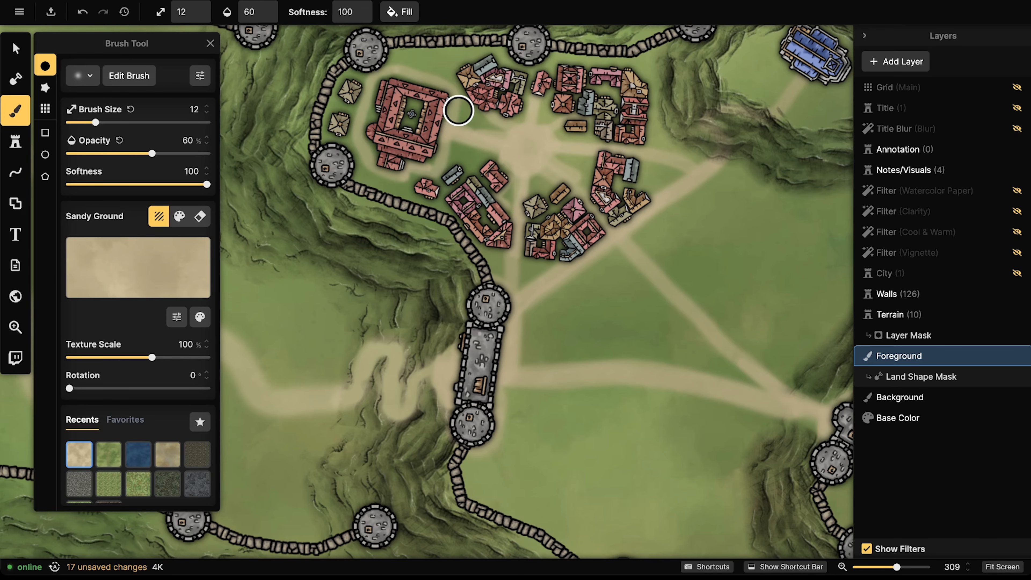
pyautogui.moveTo(411, 104); pyautogui.dragTo(415, 109)
pyautogui.moveTo(648, 213); pyautogui.dragTo(498, 209)
pyautogui.moveTo(463, 86)
pyautogui.mouseDown()
pyautogui.moveTo(453, 92)
pyautogui.moveTo(468, 97)
pyautogui.moveTo(448, 92)
pyautogui.mouseUp()
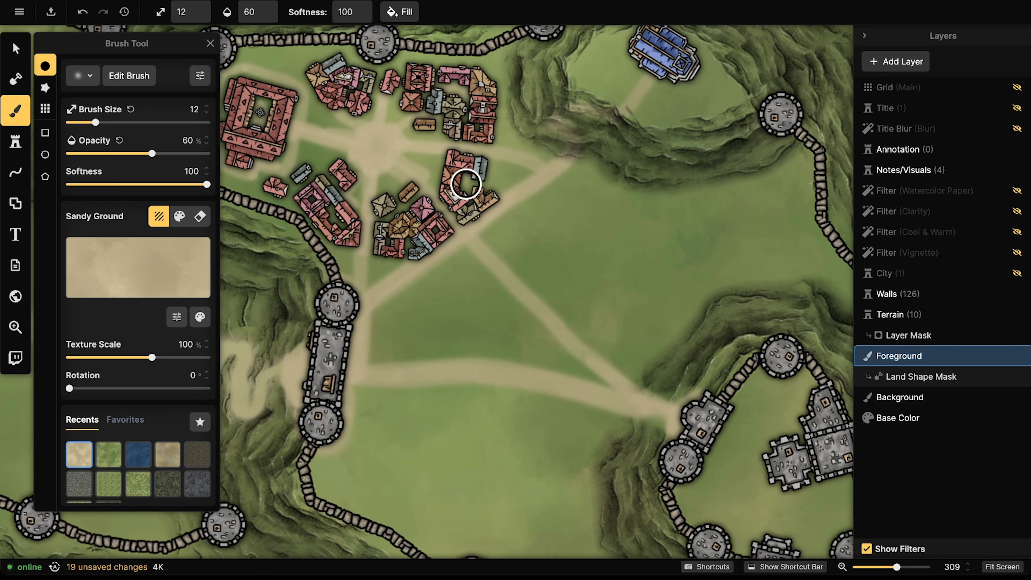
pyautogui.moveTo(464, 182); pyautogui.dragTo(467, 188)
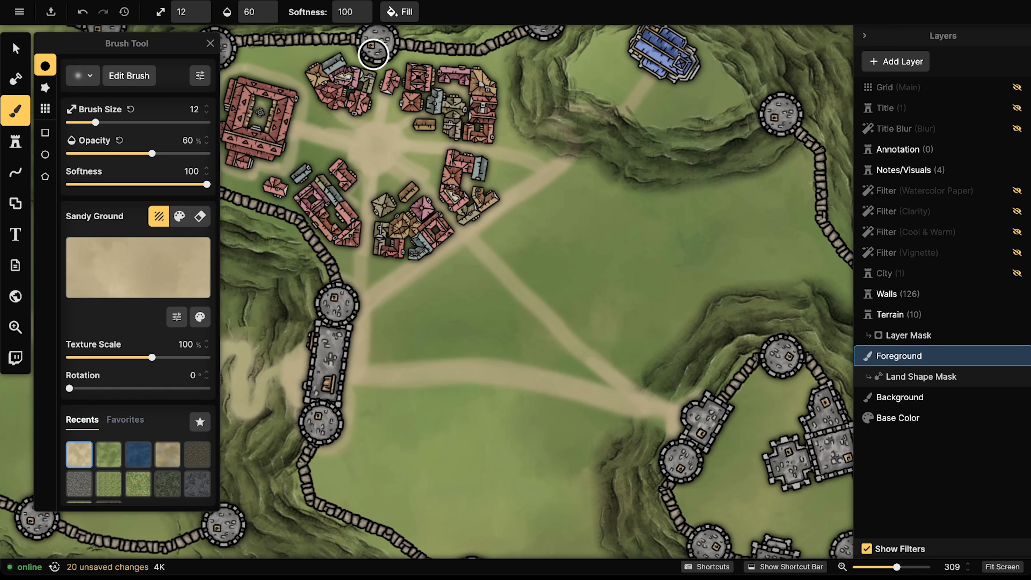
# Step: Move three small red buildings beside the east cluster and up to the upper-left block
pyautogui.press('v')
pyautogui.click(336, 160)
pyautogui.moveTo(336, 159); pyautogui.dragTo(454, 216)
pyautogui.moveTo(312, 178); pyautogui.dragTo(511, 177)
pyautogui.scroll(-3, 510, 177)
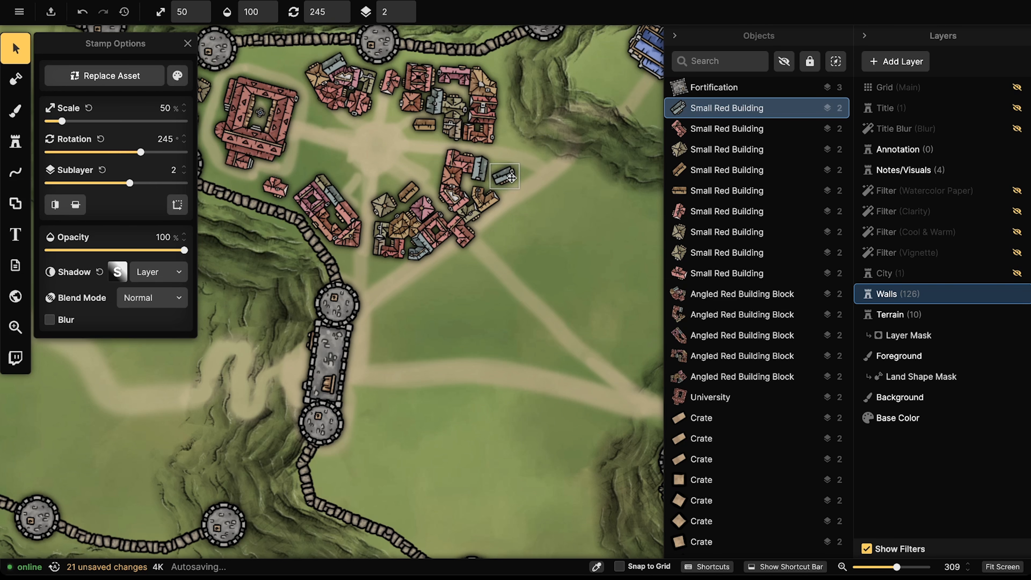
pyautogui.moveTo(461, 230); pyautogui.dragTo(285, 75)
pyautogui.scroll(2, 286, 61)
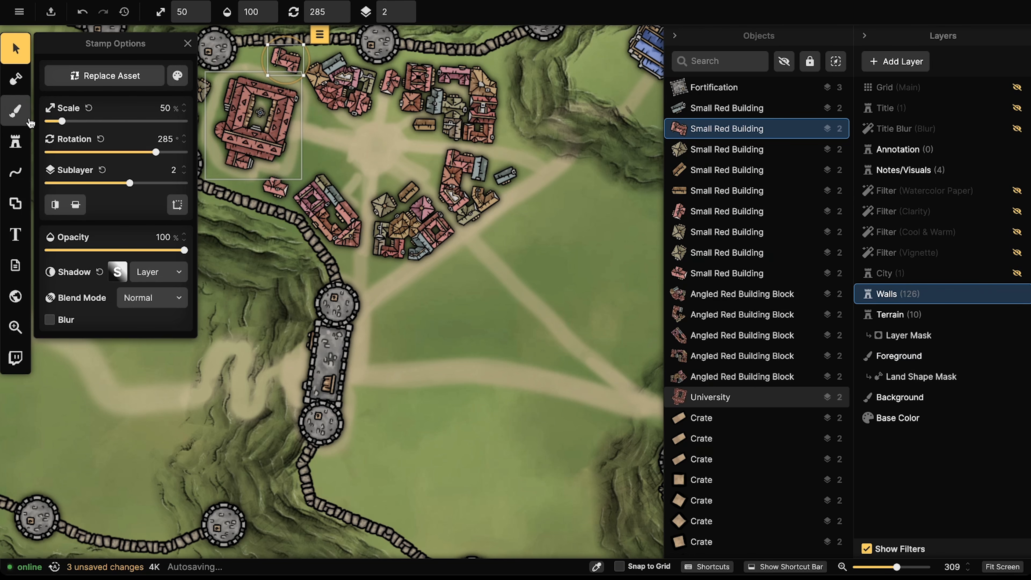
# Step: Paint Sandy Ground roads out from the plaza down-left, down-right and east to the hill
pyautogui.click(15, 110)
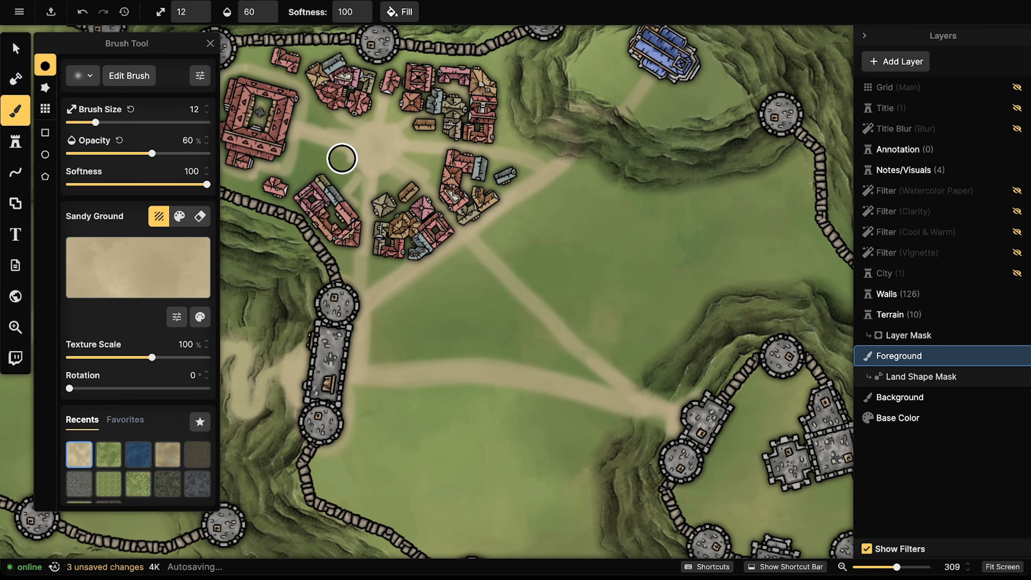
pyautogui.moveTo(318, 172); pyautogui.dragTo(286, 196)
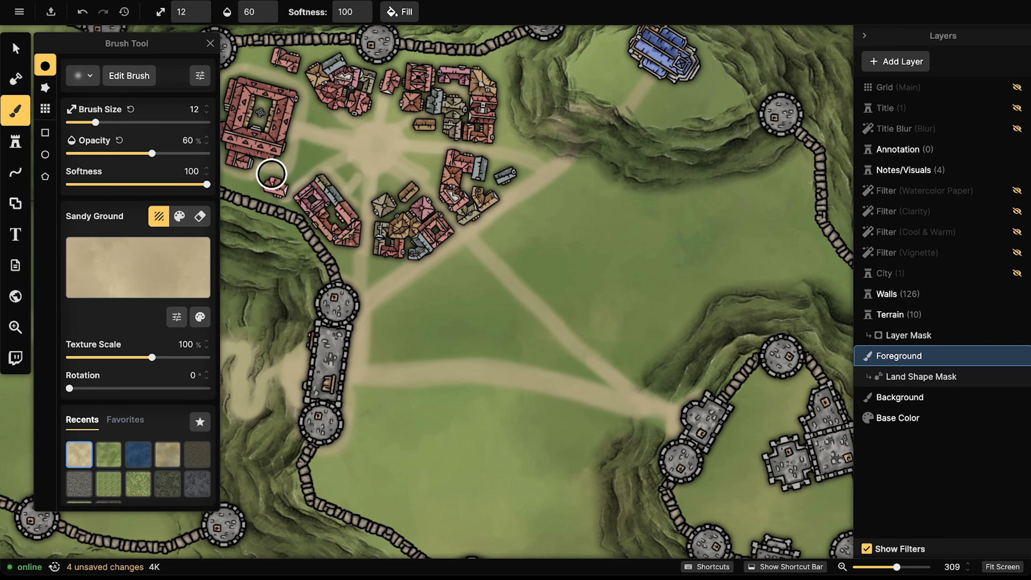
pyautogui.moveTo(345, 109)
pyautogui.mouseDown()
pyautogui.moveTo(357, 120)
pyautogui.moveTo(349, 106)
pyautogui.mouseUp()
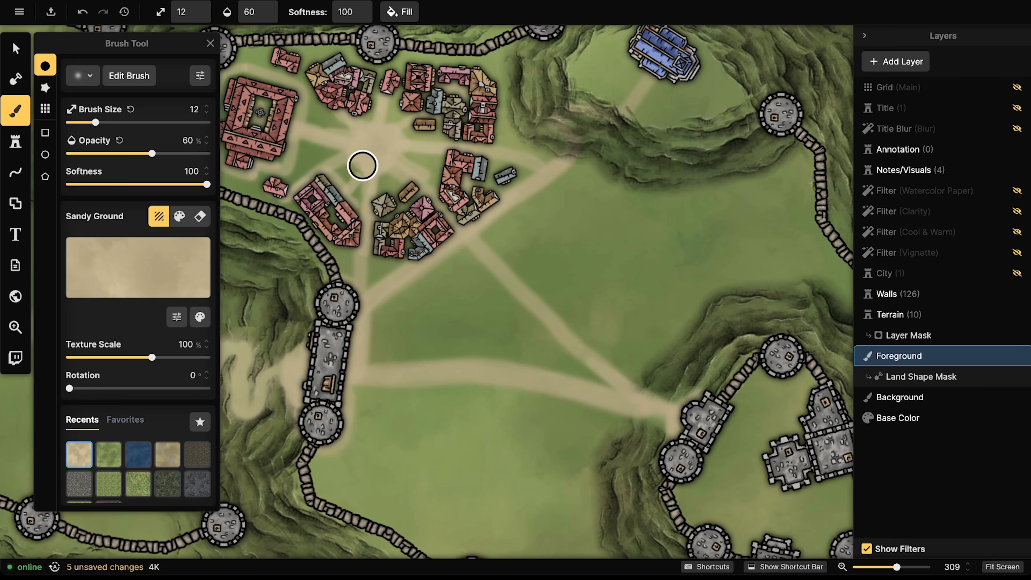
pyautogui.moveTo(367, 167); pyautogui.dragTo(341, 189)
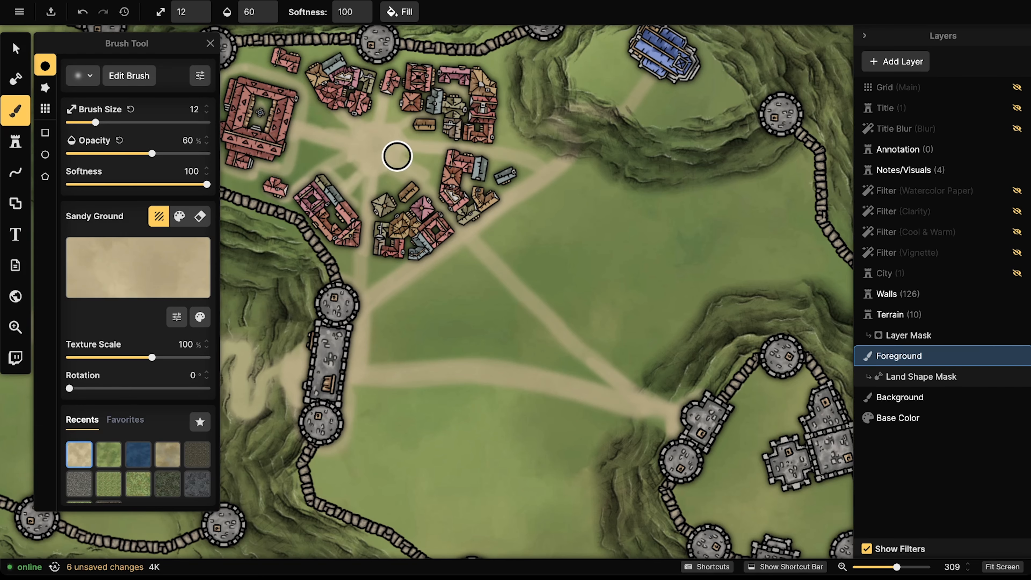
pyautogui.moveTo(397, 156); pyautogui.dragTo(467, 237)
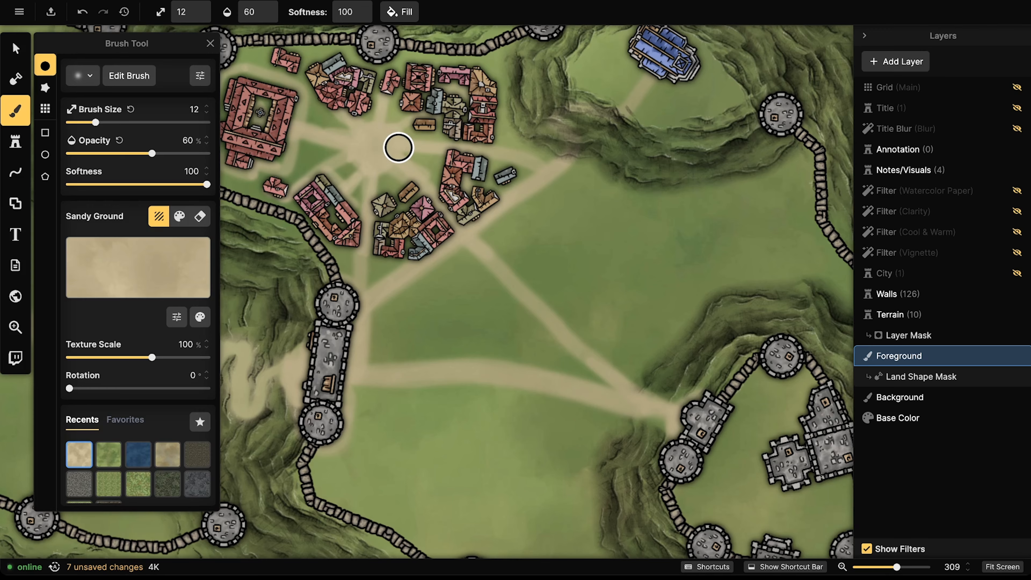
pyautogui.moveTo(398, 147); pyautogui.dragTo(577, 154)
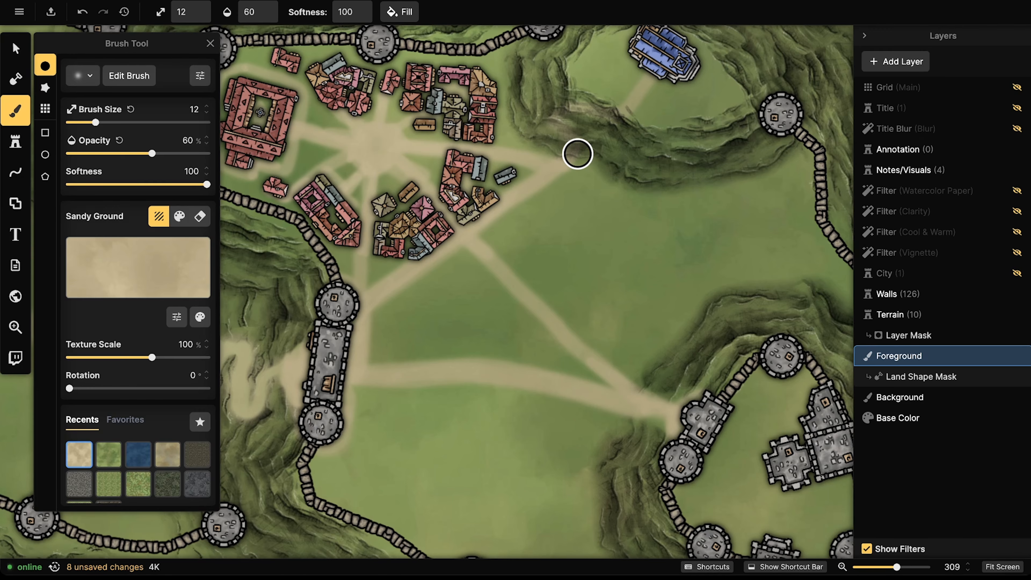
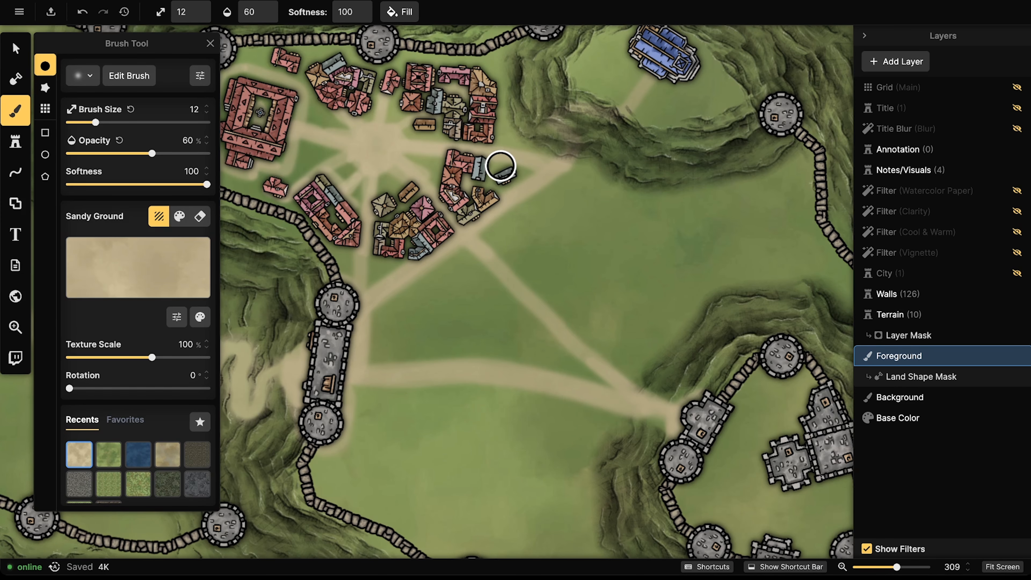
# Step: Search the stamp catalog for 'fountain' and stamp a round Fountains stamp in the plaza center
pyautogui.click(15, 141)
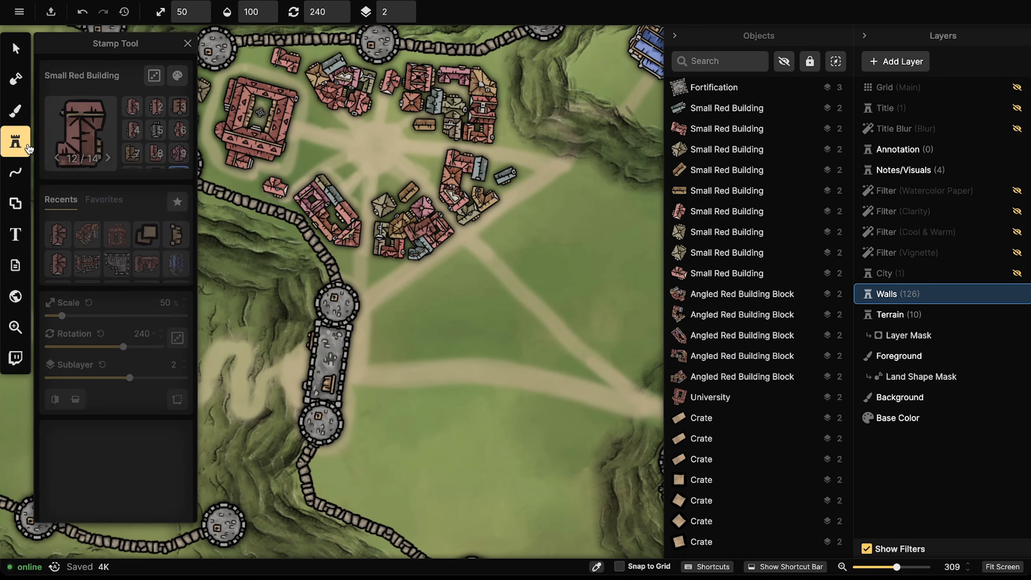
pyautogui.click(61, 121)
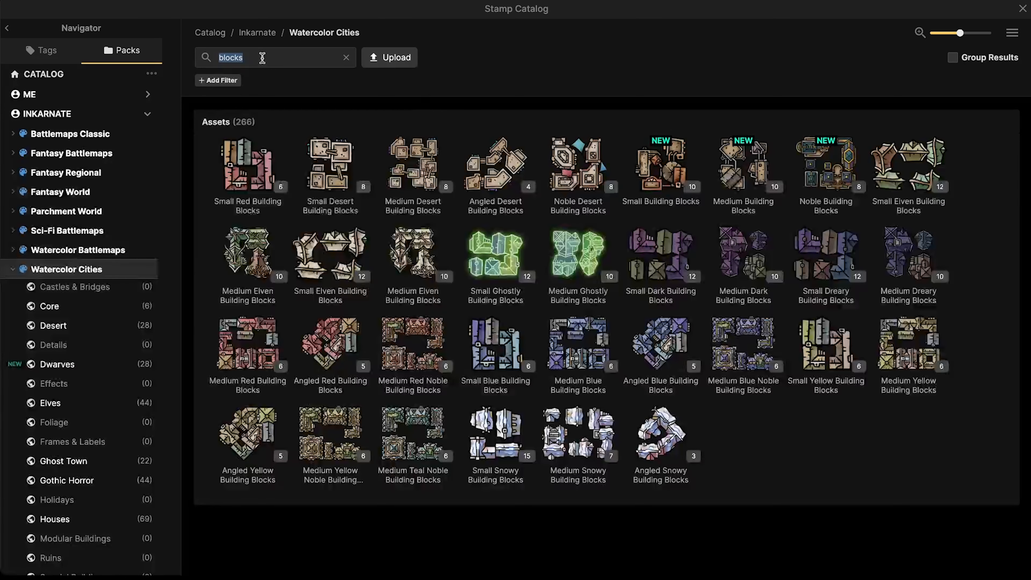
pyautogui.write('fountain')
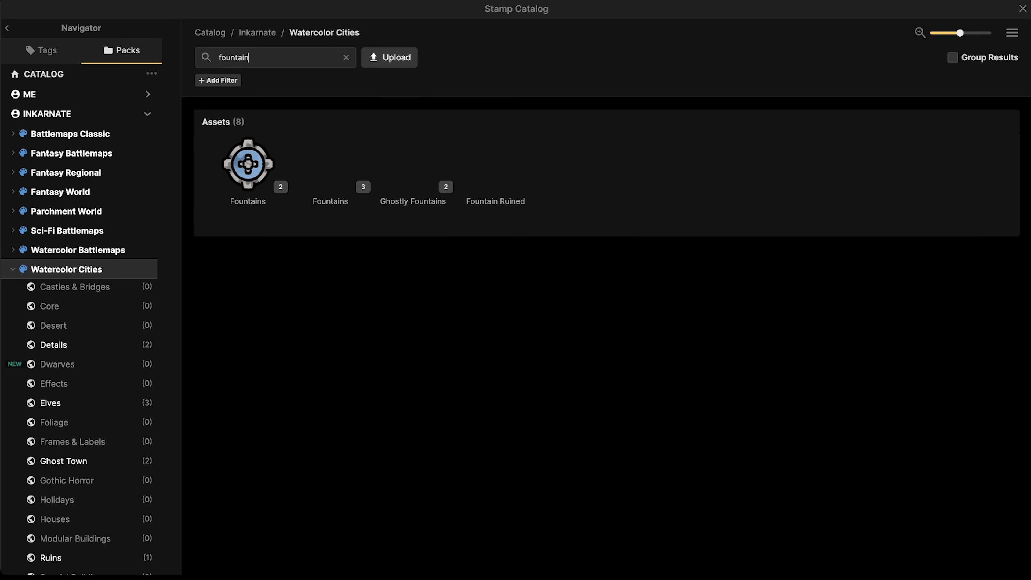
pyautogui.click(246, 160)
pyautogui.scroll(5, 398, 205)
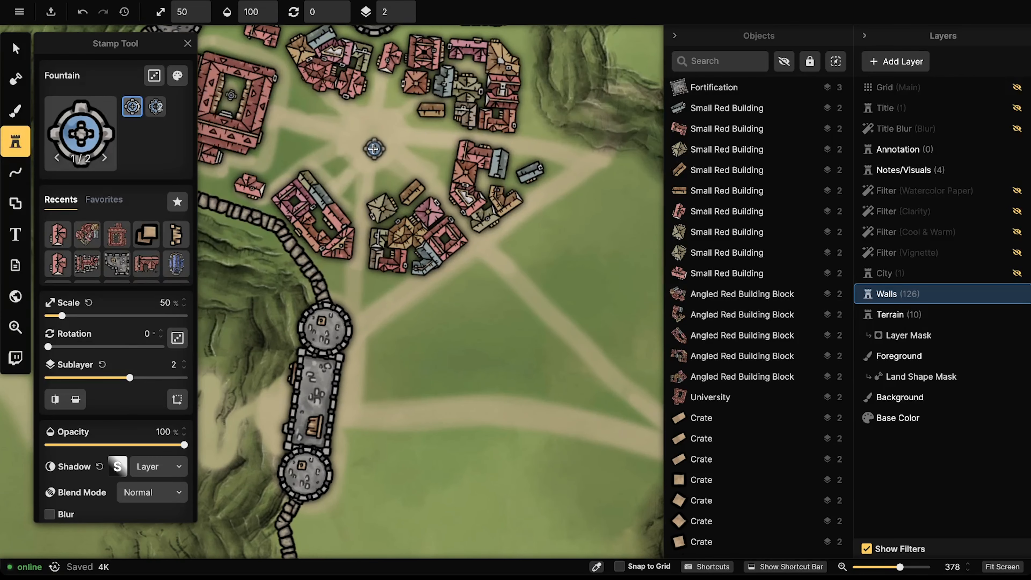
pyautogui.scroll(-4, 365, 136)
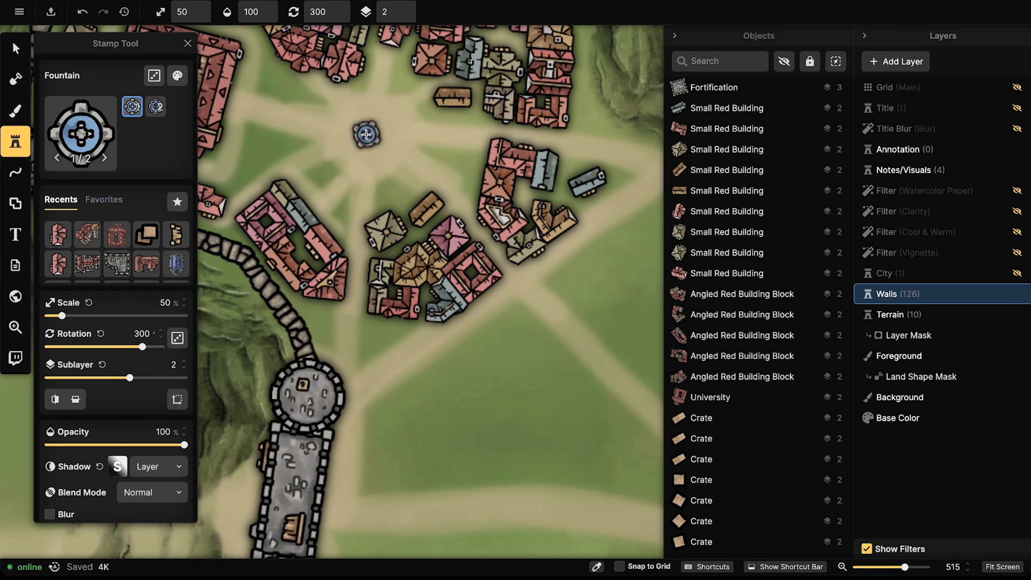
pyautogui.click(372, 130)
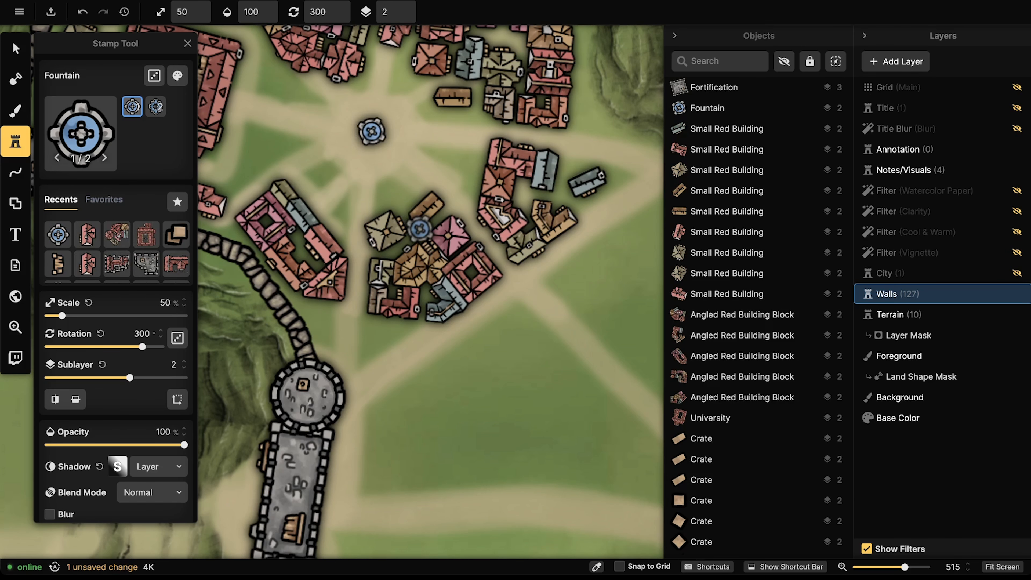
pyautogui.press('v')
pyautogui.click(370, 136)
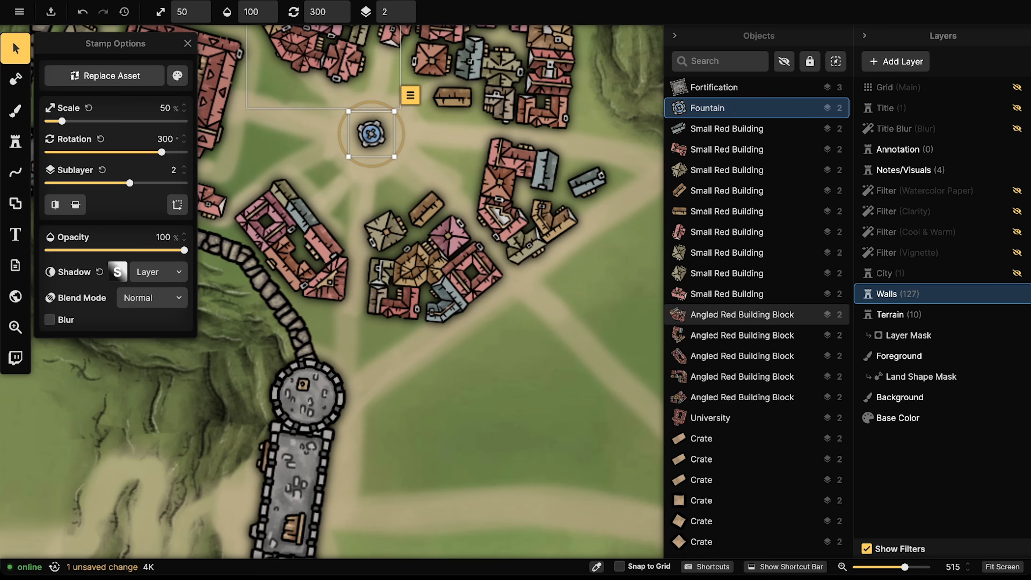
# Step: Reopen the stamp catalog, clear the fountain search and search for 'tree'
pyautogui.click(16, 142)
pyautogui.click(54, 123)
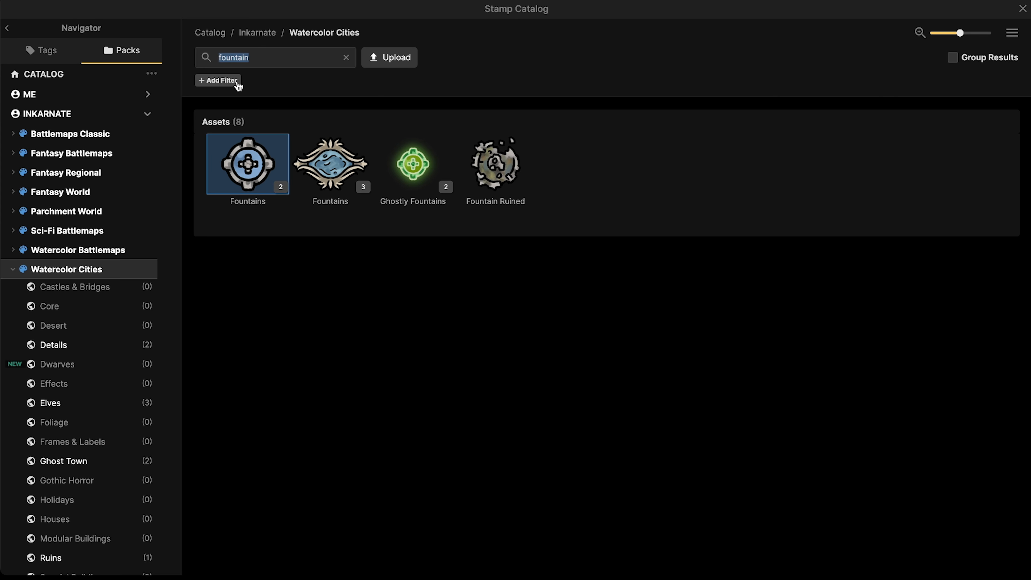
pyautogui.click(266, 44)
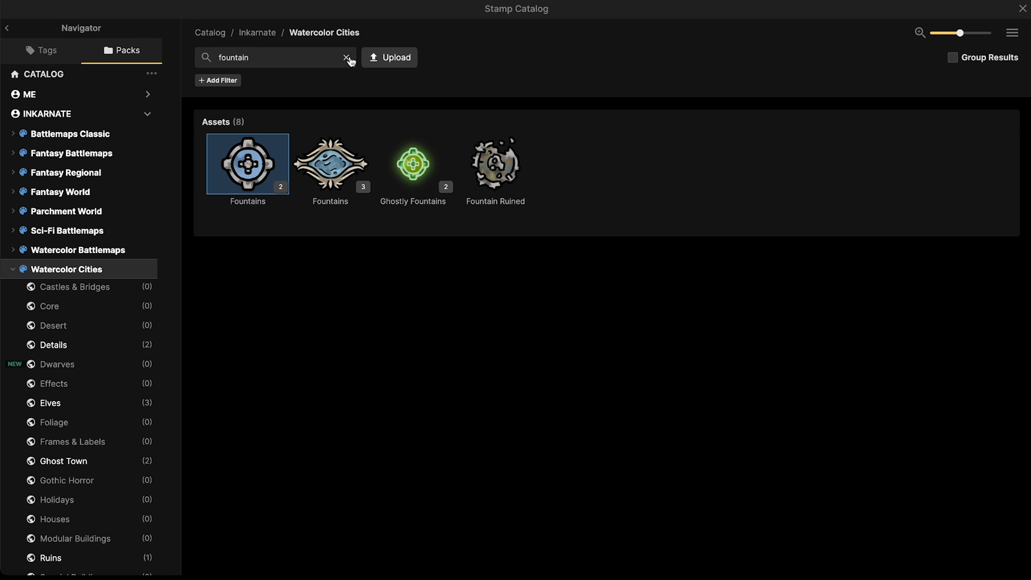
pyautogui.click(334, 58)
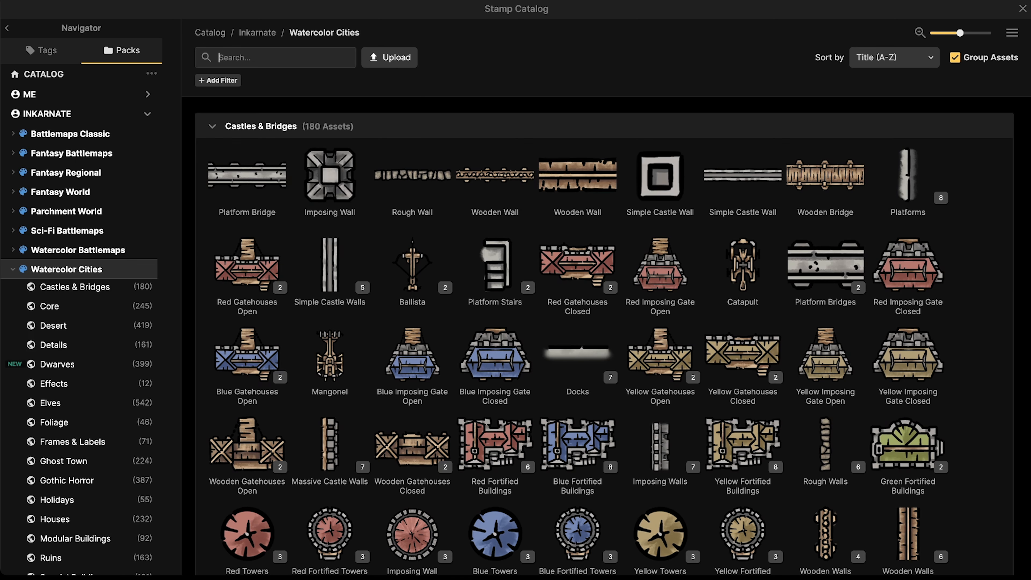
pyautogui.write('tree')
pyautogui.press('Return')
# Step: Load the Trees stamp set at 50% size
pyautogui.click(247, 165)
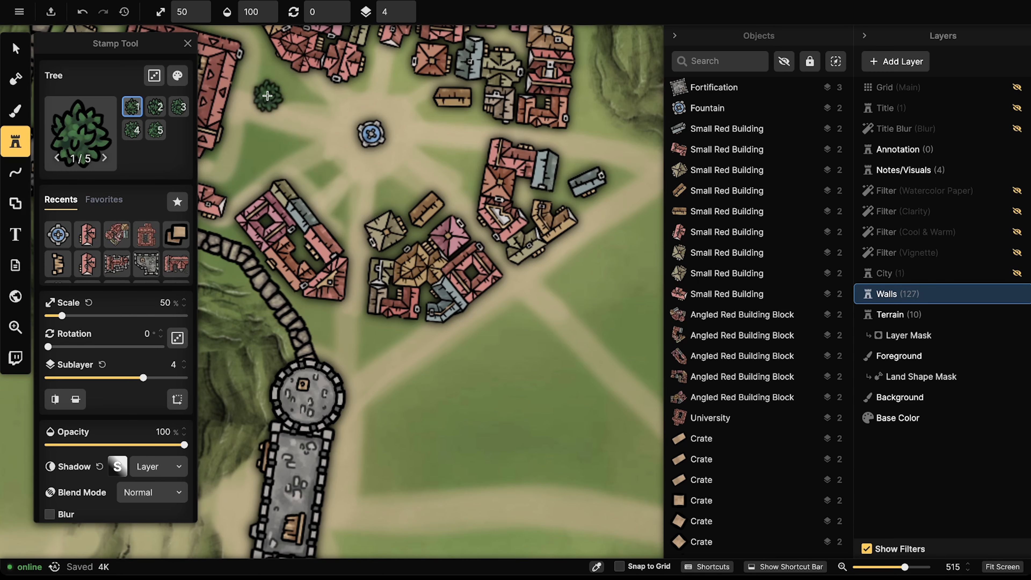
pyautogui.press(']')
pyautogui.scroll(3, 390, 99)
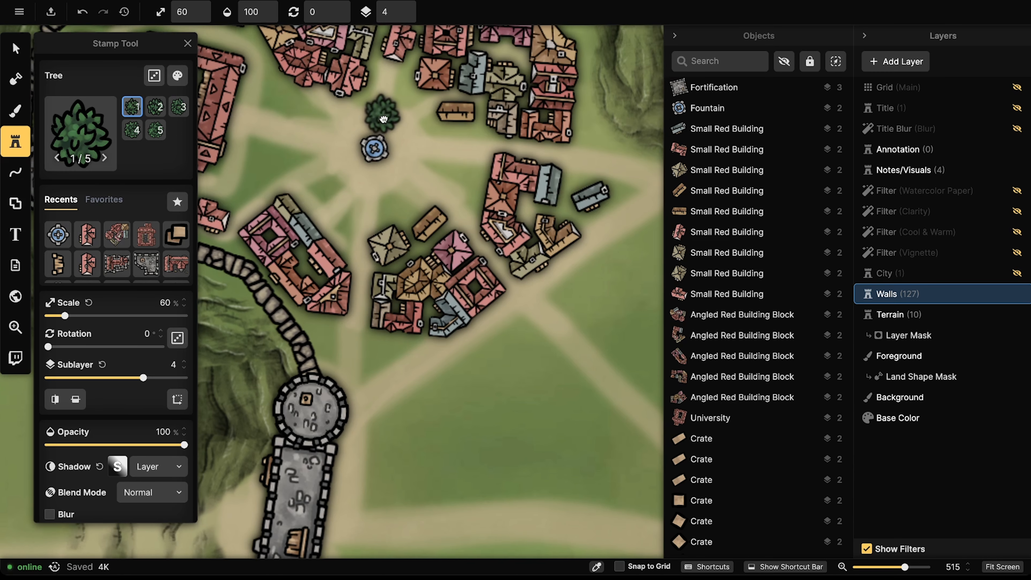
pyautogui.press('[')
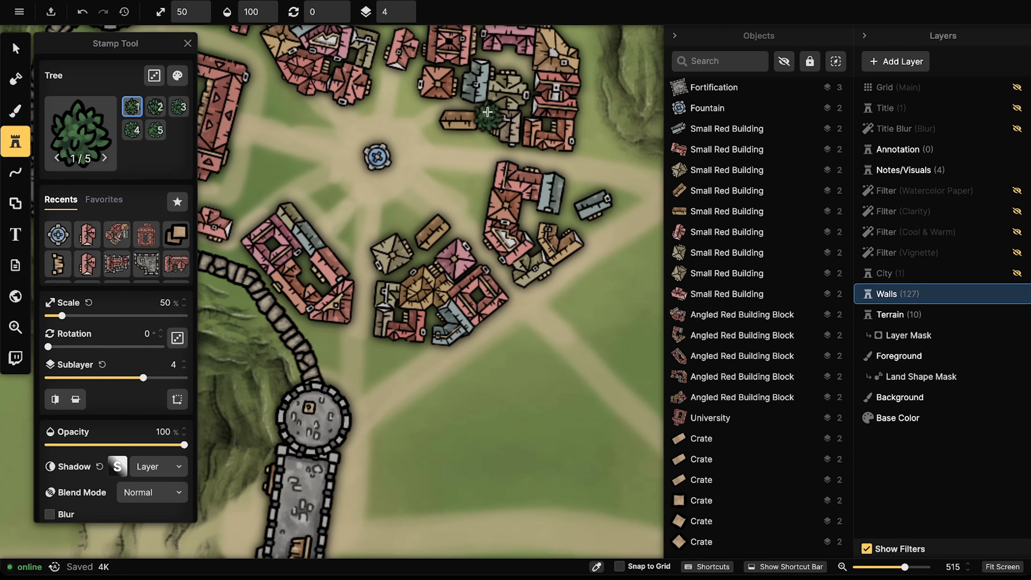
# Step: Undo two test trees and enable randomized tree variants and random rotation
pyautogui.click(400, 204)
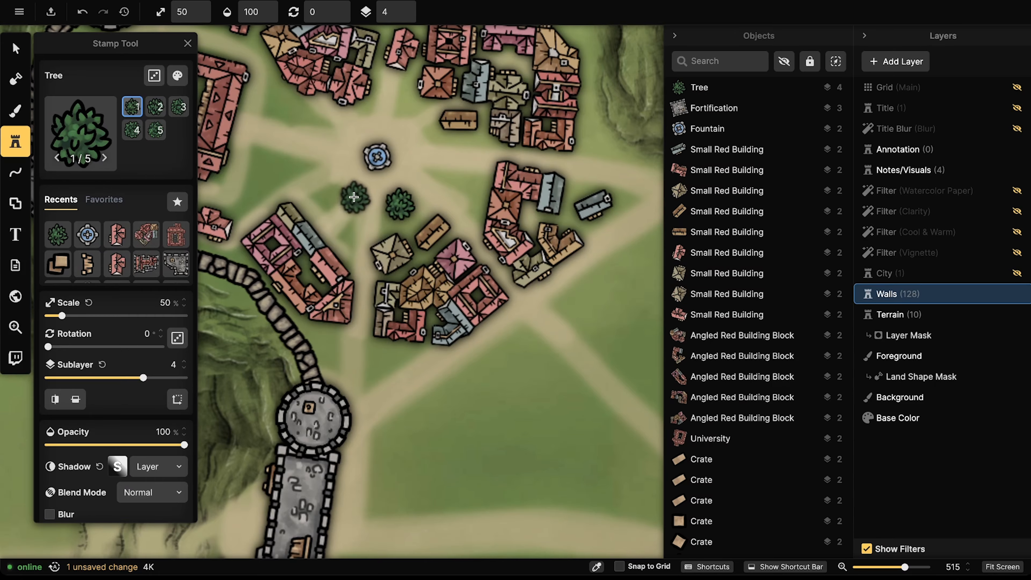
pyautogui.click(338, 191)
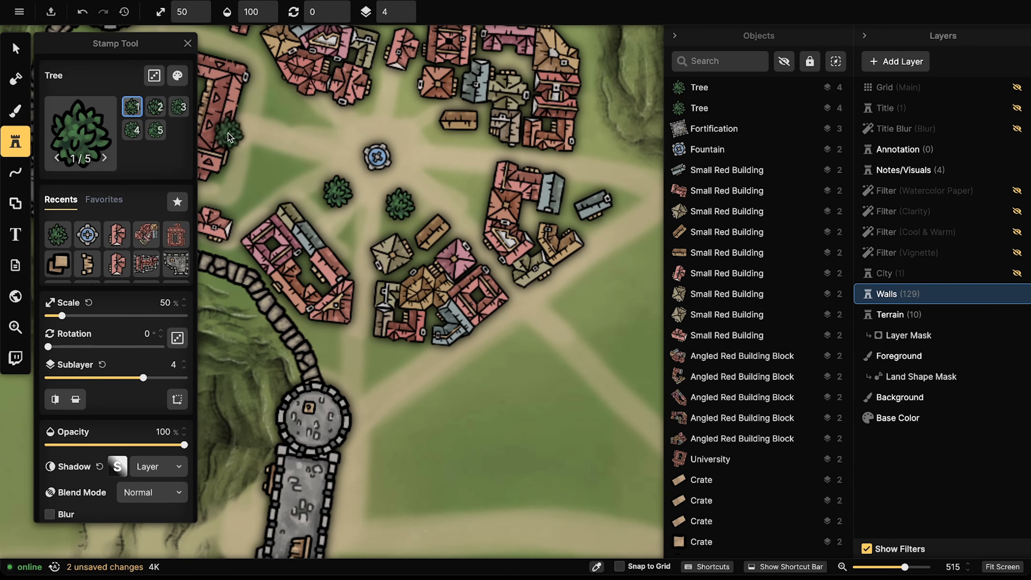
pyautogui.hotkey('ctrl', 'z')
pyautogui.click(153, 76)
pyautogui.hotkey('ctrl', 'z')
pyautogui.click(177, 338)
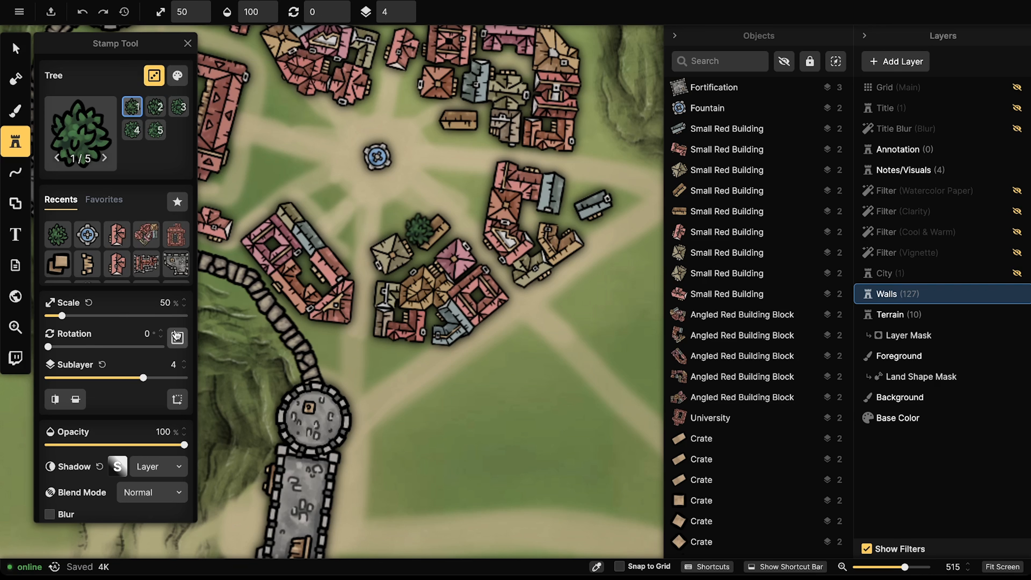
# Step: Stamp trees south, southwest, east, north and west of the fountain
pyautogui.click(391, 213)
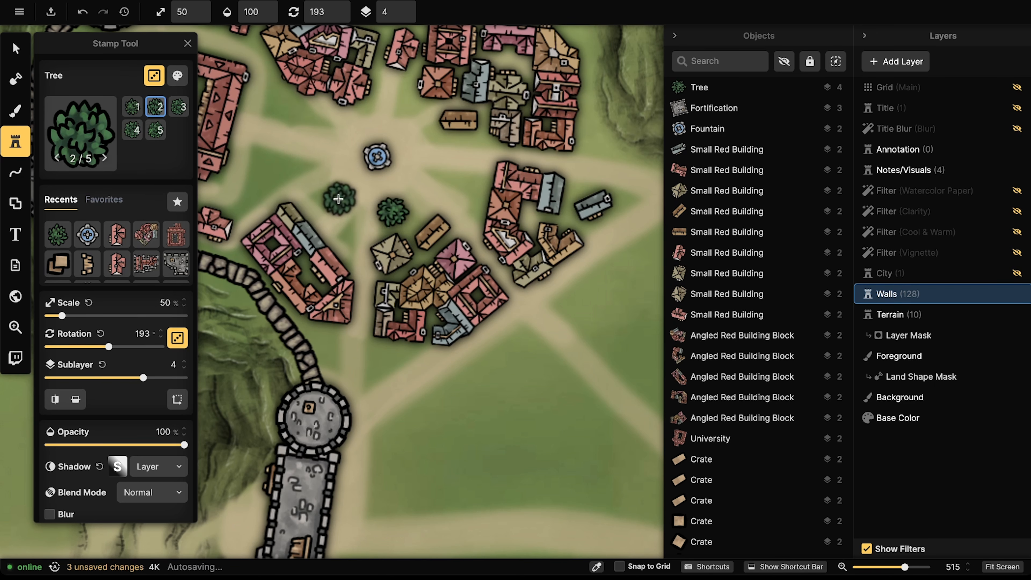
pyautogui.click(330, 194)
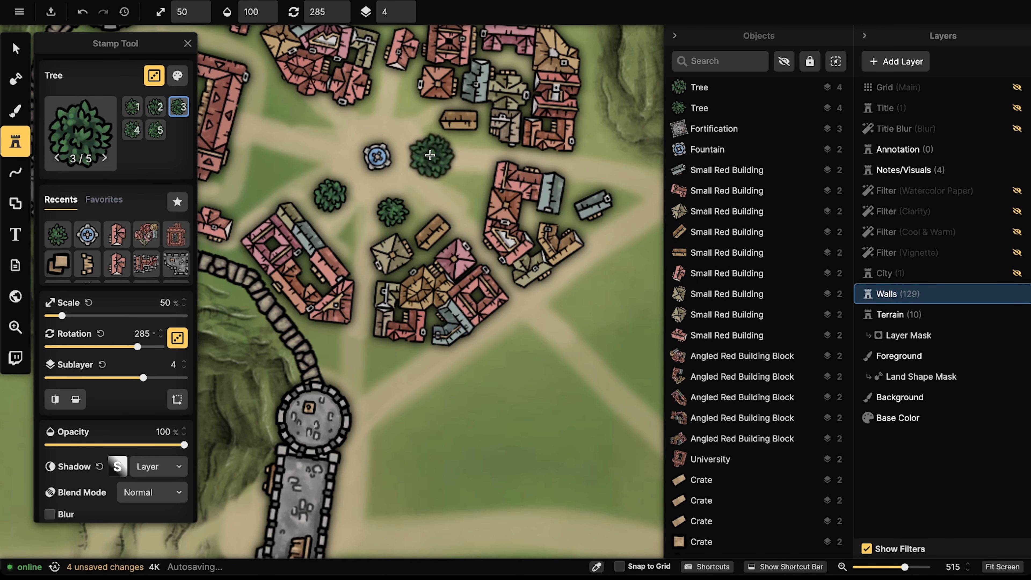
pyautogui.click(437, 149)
pyautogui.press('Left')
pyautogui.press('Left')
pyautogui.press('Left')
pyautogui.press('Left')
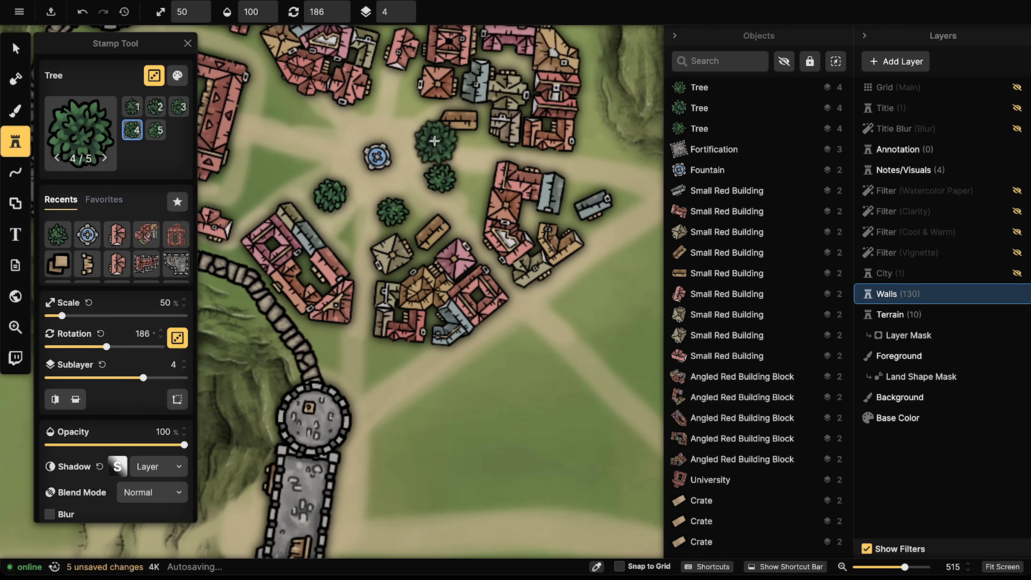
pyautogui.click(431, 133)
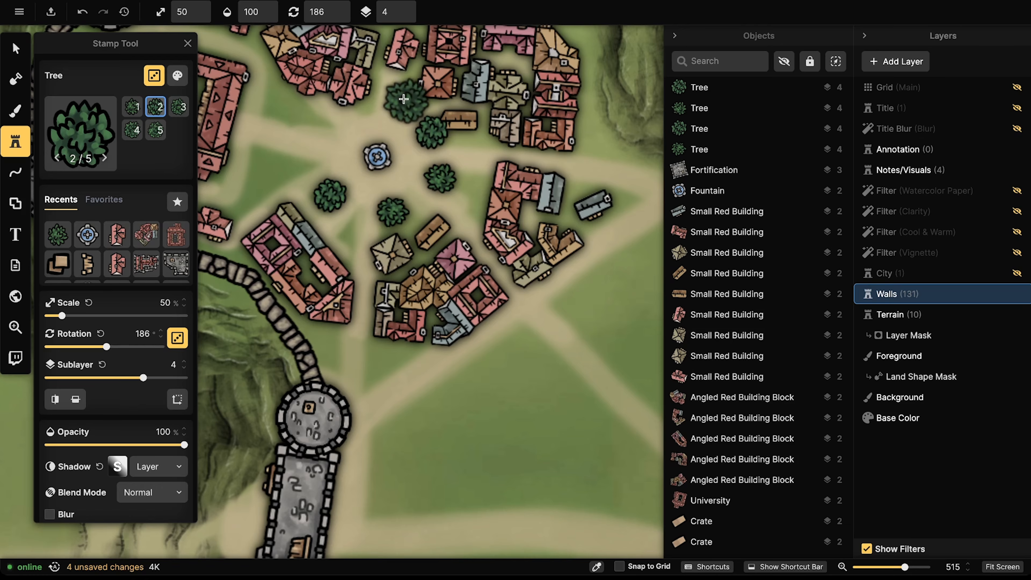
pyautogui.click(161, 79)
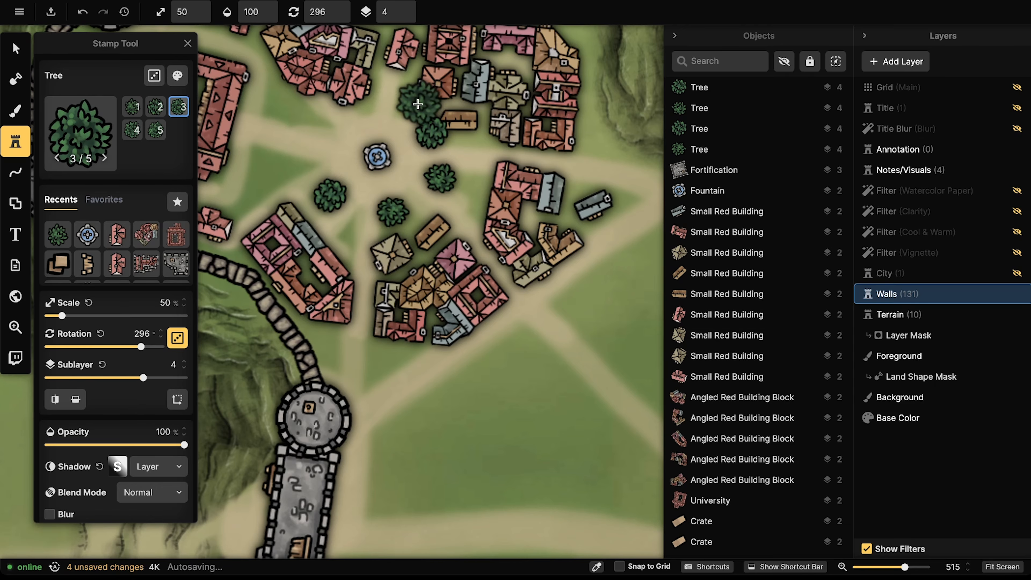
pyautogui.press('Left')
pyautogui.click(408, 104)
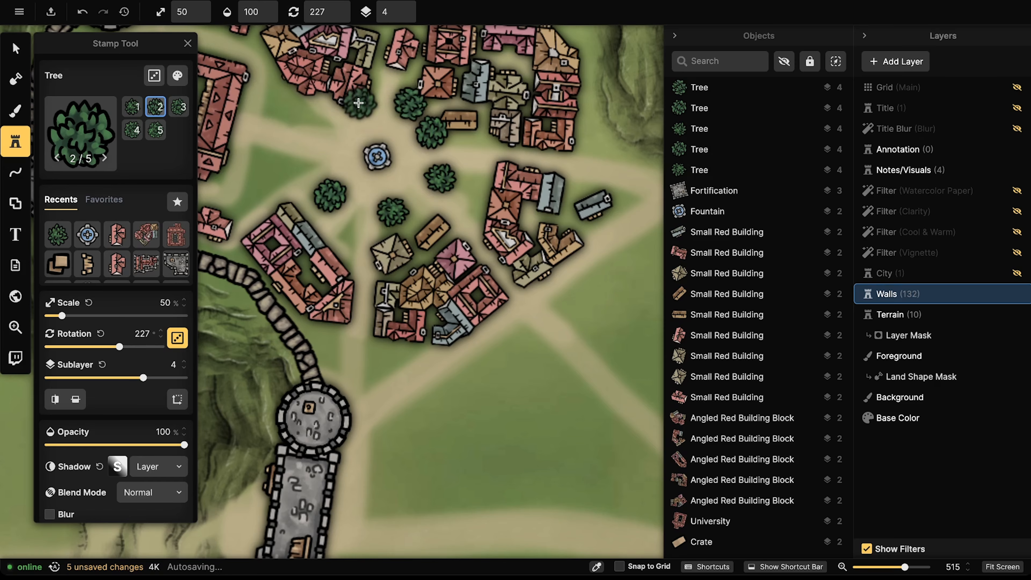
pyautogui.click(365, 102)
pyautogui.click(319, 123)
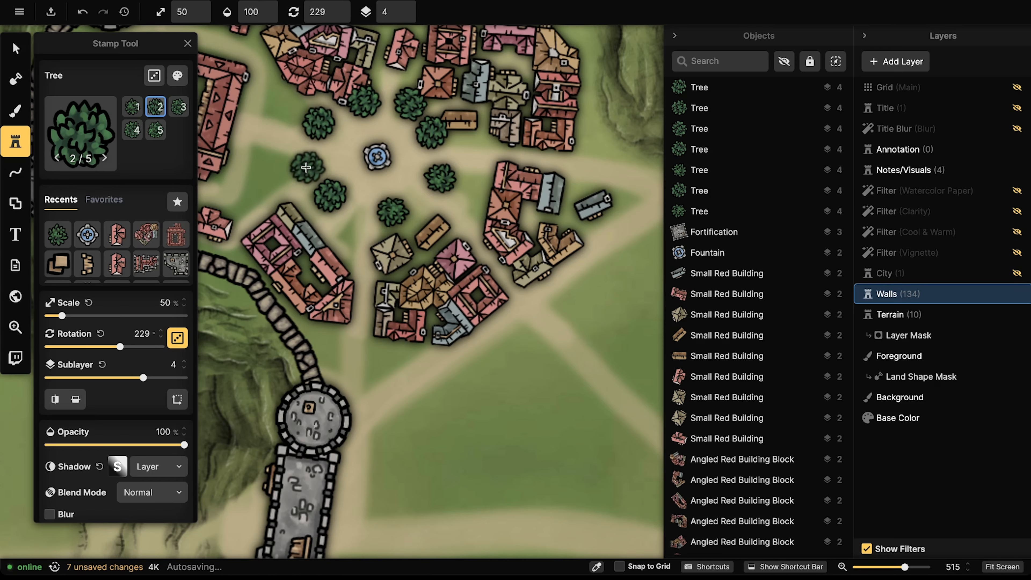
# Step: Nudge the trees around the fountain into a balanced ring
pyautogui.press('v')
pyautogui.click(305, 125)
pyautogui.moveTo(304, 124); pyautogui.dragTo(316, 129)
pyautogui.click(432, 134)
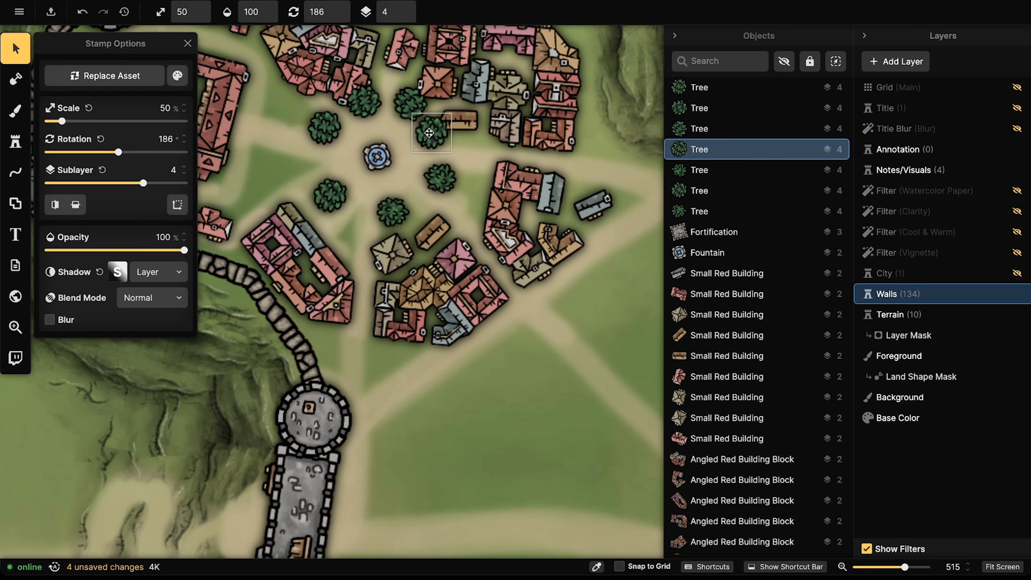
pyautogui.moveTo(414, 104); pyautogui.dragTo(363, 103)
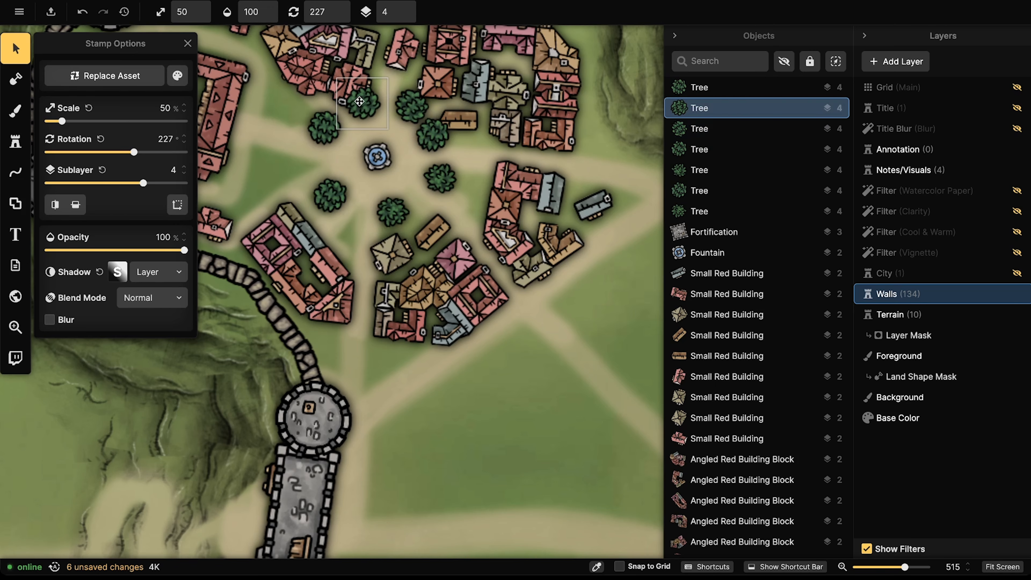
pyautogui.moveTo(334, 197); pyautogui.dragTo(337, 195)
pyautogui.moveTo(392, 213); pyautogui.dragTo(394, 210)
pyautogui.moveTo(438, 180); pyautogui.dragTo(440, 177)
pyautogui.moveTo(436, 135); pyautogui.dragTo(438, 135)
# Step: Delete the extra tree and fine-tune the remaining trees' positions
pyautogui.press('Delete')
pyautogui.click(413, 106)
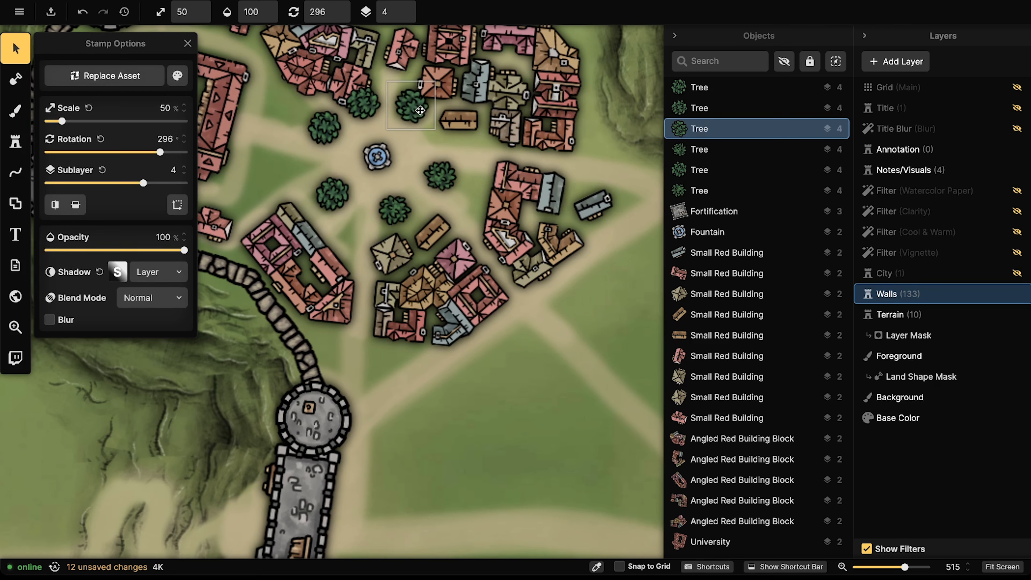
pyautogui.moveTo(329, 181); pyautogui.dragTo(331, 177)
pyautogui.moveTo(329, 123); pyautogui.dragTo(331, 127)
pyautogui.moveTo(428, 168); pyautogui.dragTo(367, 179)
# Step: Bring the north town wall into view with the tree stamp enlarged to 40%
pyautogui.scroll(-3, 313, 129)
pyautogui.click(300, 121)
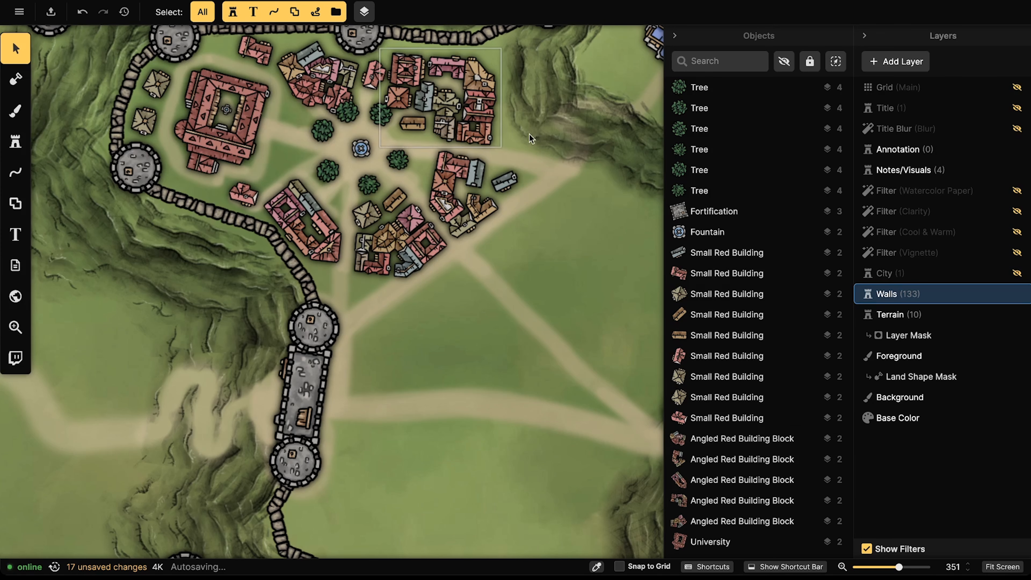
pyautogui.click(336, 129)
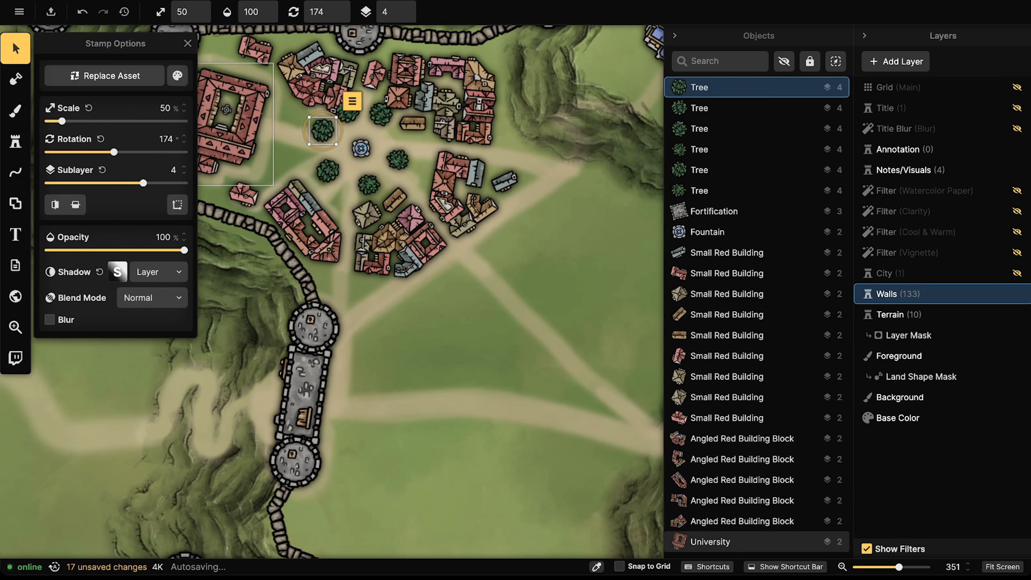
pyautogui.click(14, 134)
pyautogui.moveTo(223, 96); pyautogui.dragTo(370, 172)
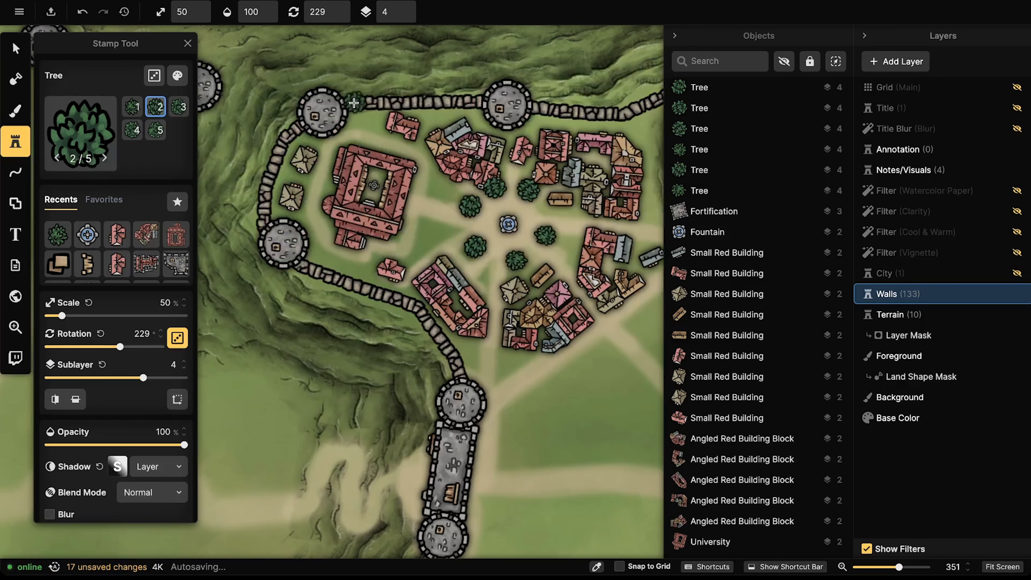
pyautogui.press(']')
# Step: Stamp a cluster and a line of trees along the inside of the north wall
pyautogui.click(357, 117)
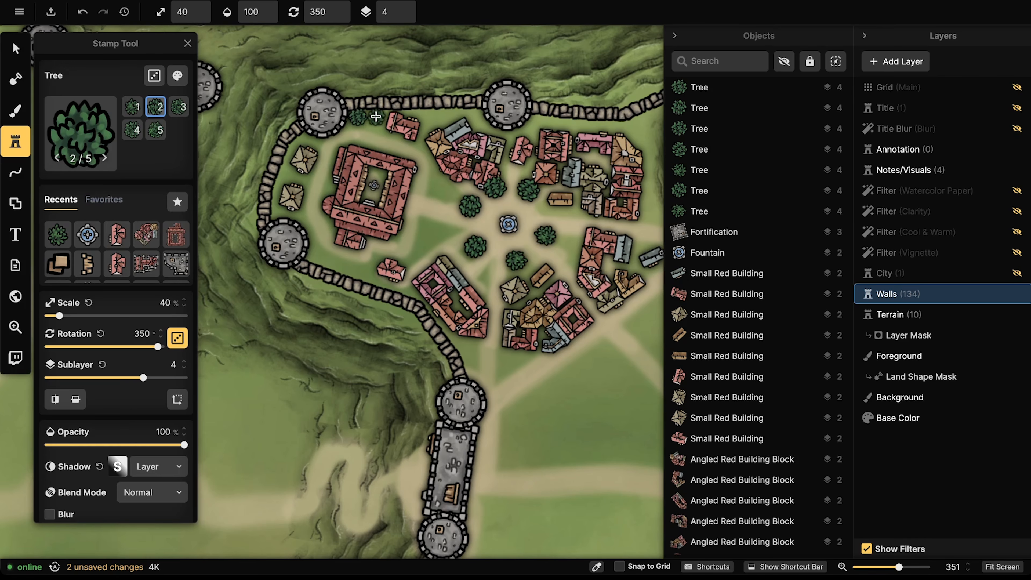
pyautogui.click(372, 116)
pyautogui.click(371, 124)
pyautogui.click(377, 128)
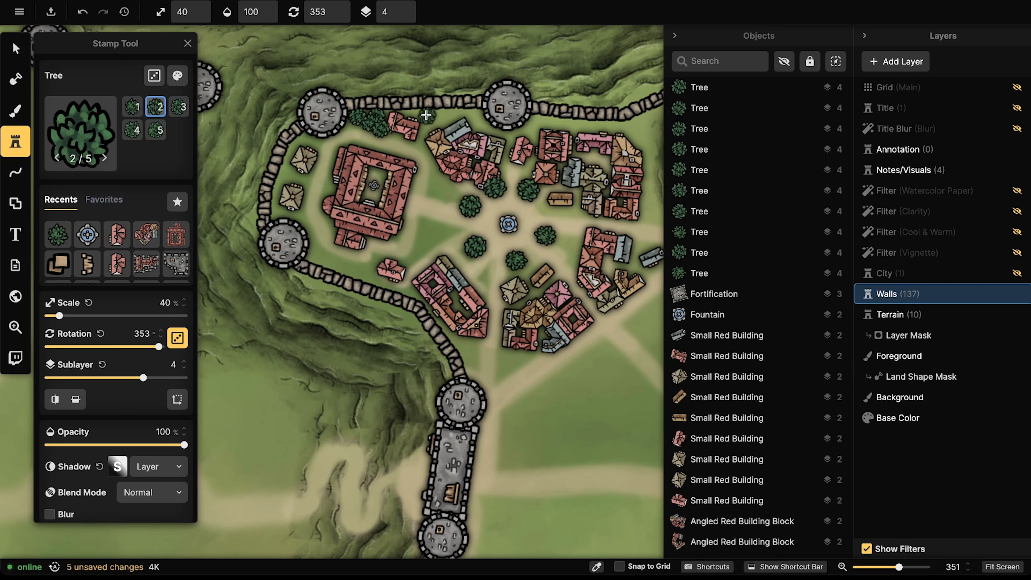
pyautogui.click(427, 118)
pyautogui.click(431, 122)
pyautogui.click(422, 122)
pyautogui.click(418, 115)
pyautogui.click(439, 114)
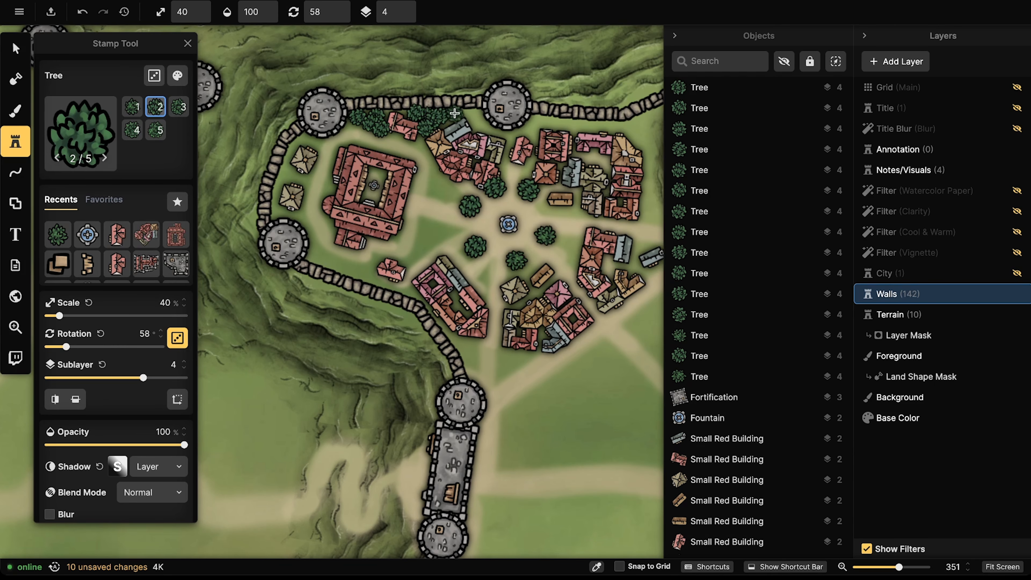
pyautogui.click(454, 113)
pyautogui.click(461, 116)
pyautogui.click(467, 116)
pyautogui.click(473, 119)
pyautogui.click(480, 122)
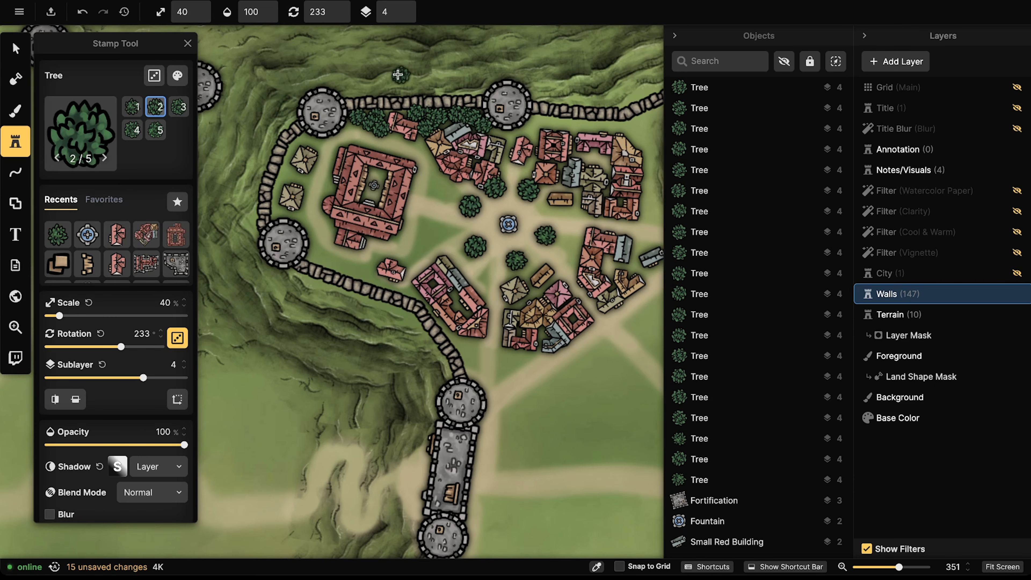
# Step: Pan over the hills, then stamp a short row of trees beside the western wall tower
pyautogui.scroll(-3, 398, 74)
pyautogui.moveTo(417, 114); pyautogui.dragTo(388, 259)
pyautogui.scroll(-4, 401, 303)
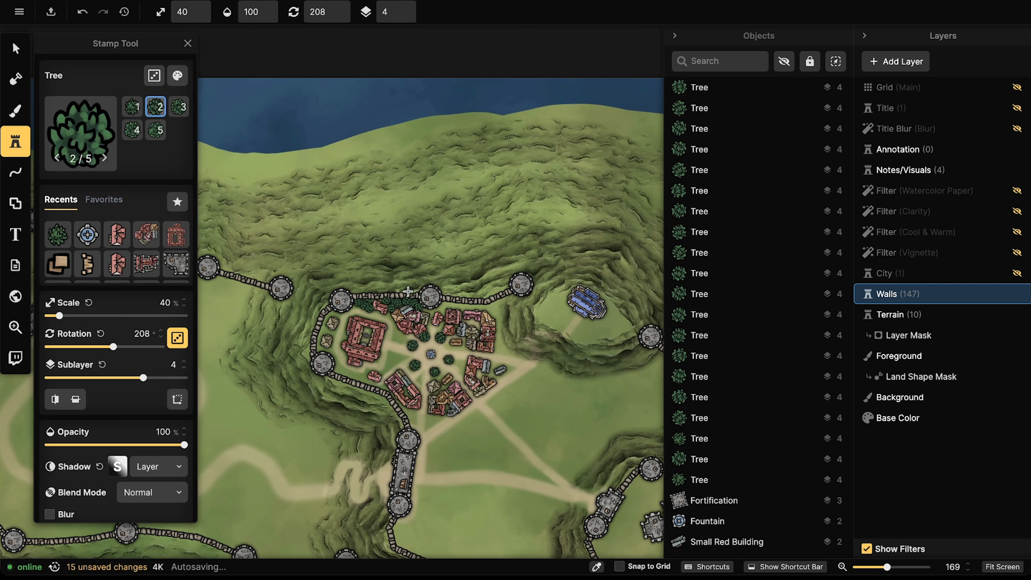
pyautogui.moveTo(376, 304); pyautogui.dragTo(262, 100)
pyautogui.scroll(4, 329, 157)
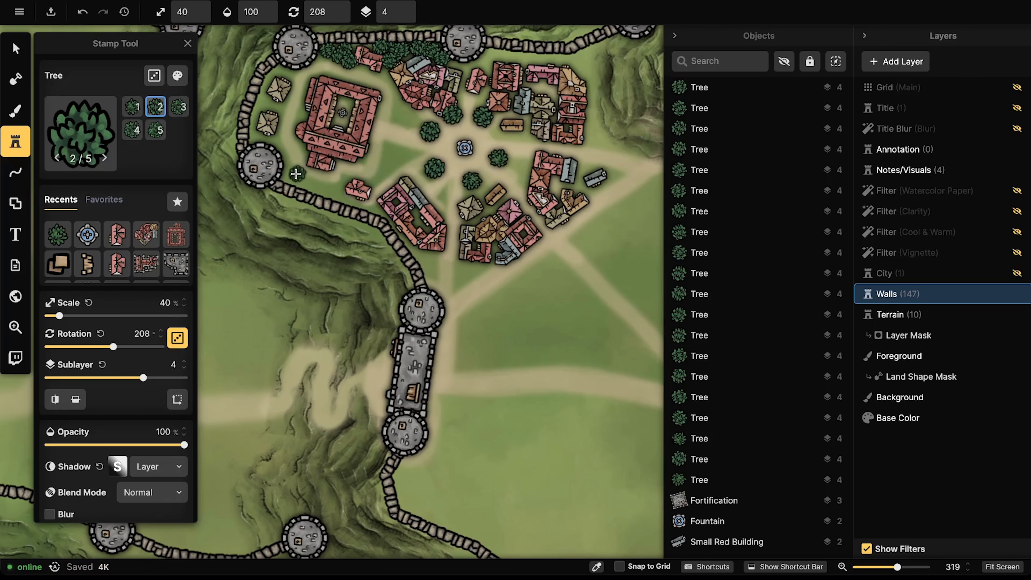
pyautogui.moveTo(291, 176); pyautogui.dragTo(332, 190)
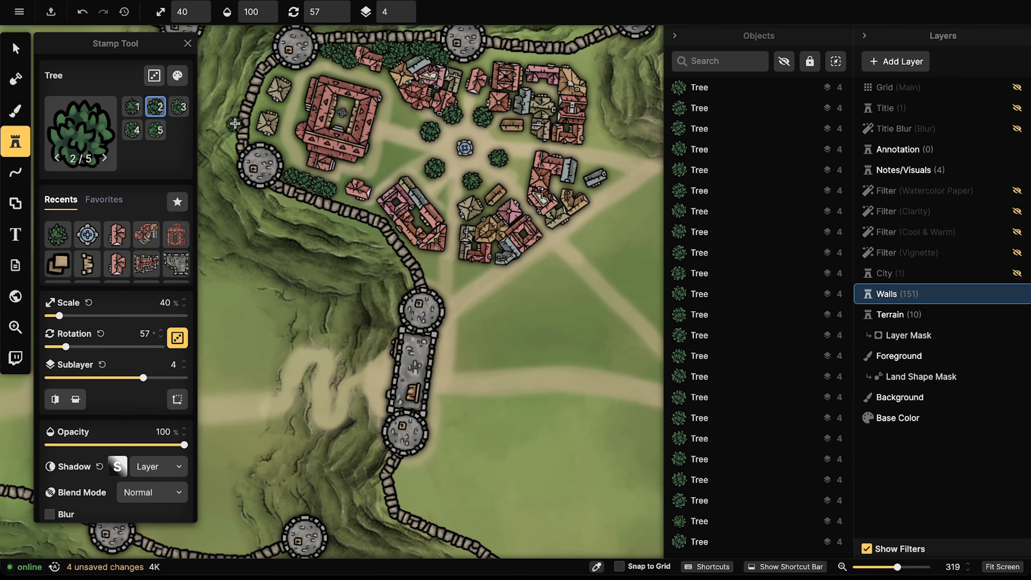
pyautogui.hscroll(2, 235, 123)
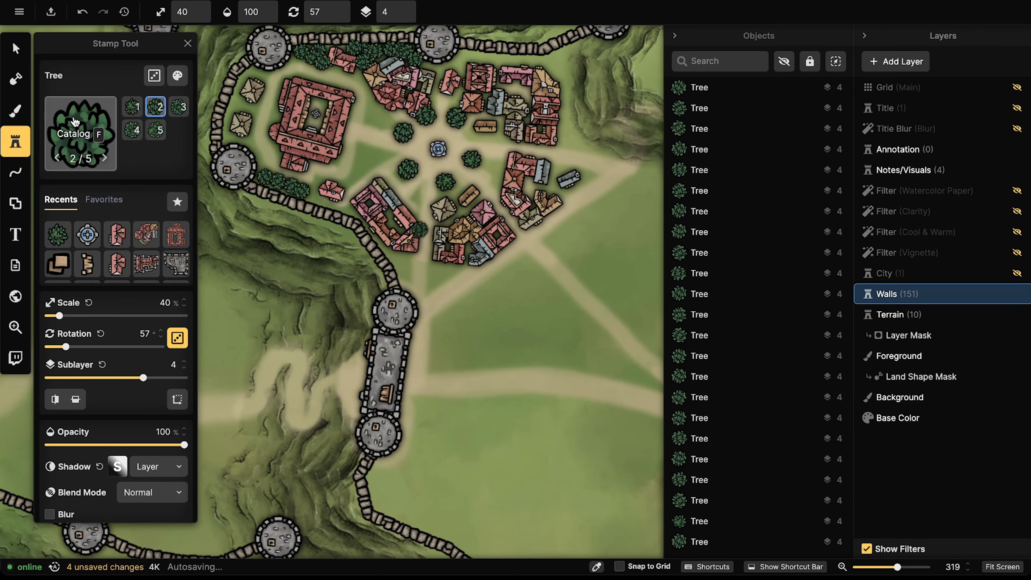
pyautogui.click(75, 121)
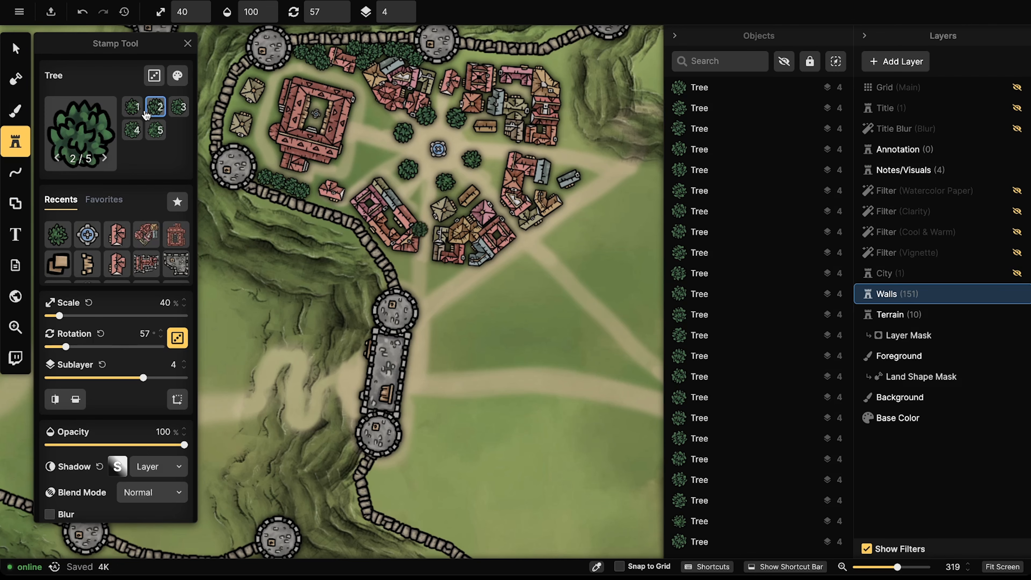
# Step: Search the stamp catalog for 'bush' and choose the Bushes stamp set
pyautogui.click(18, 148)
pyautogui.click(67, 133)
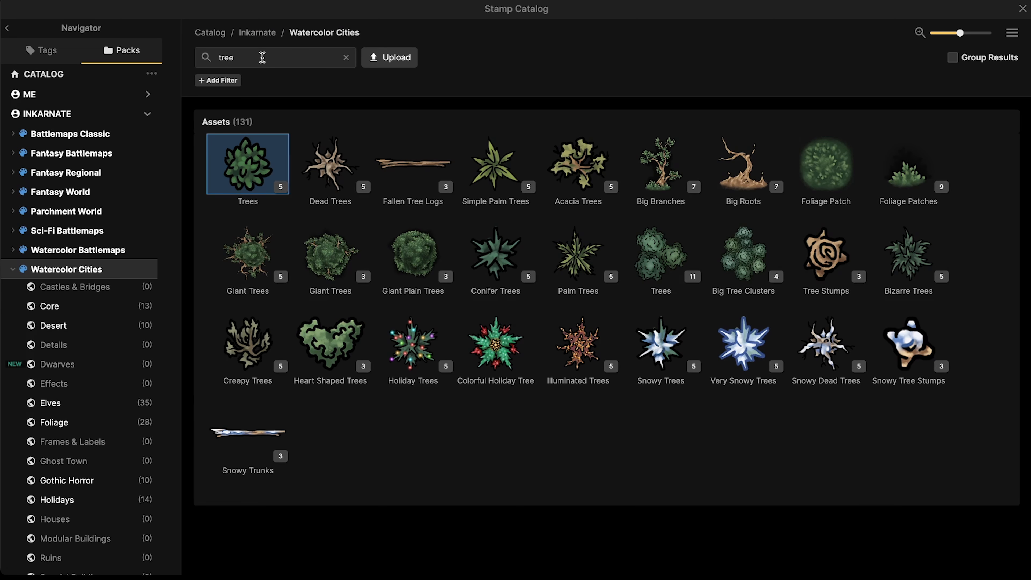
pyautogui.click(261, 57)
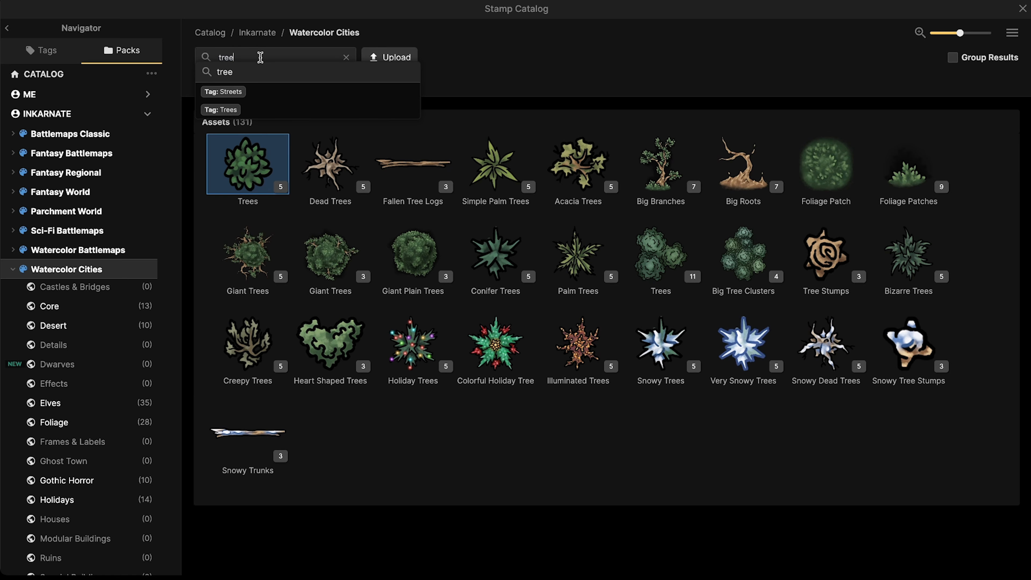
pyautogui.write('bu')
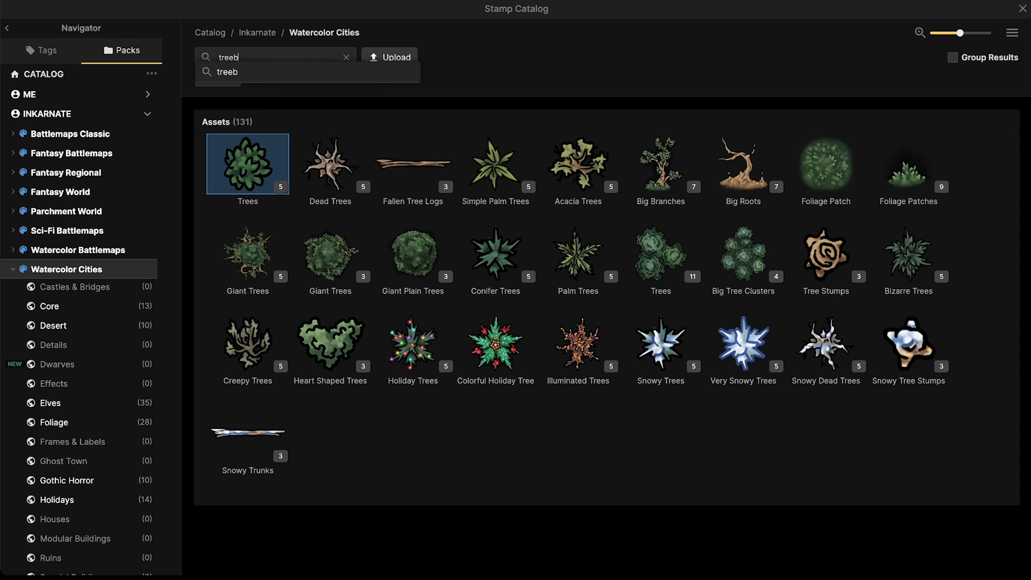
pyautogui.press('BackSpace')
pyautogui.press('BackSpace')
pyautogui.press('BackSpace')
pyautogui.press('BackSpace')
pyautogui.press('BackSpace')
pyautogui.write('bush')
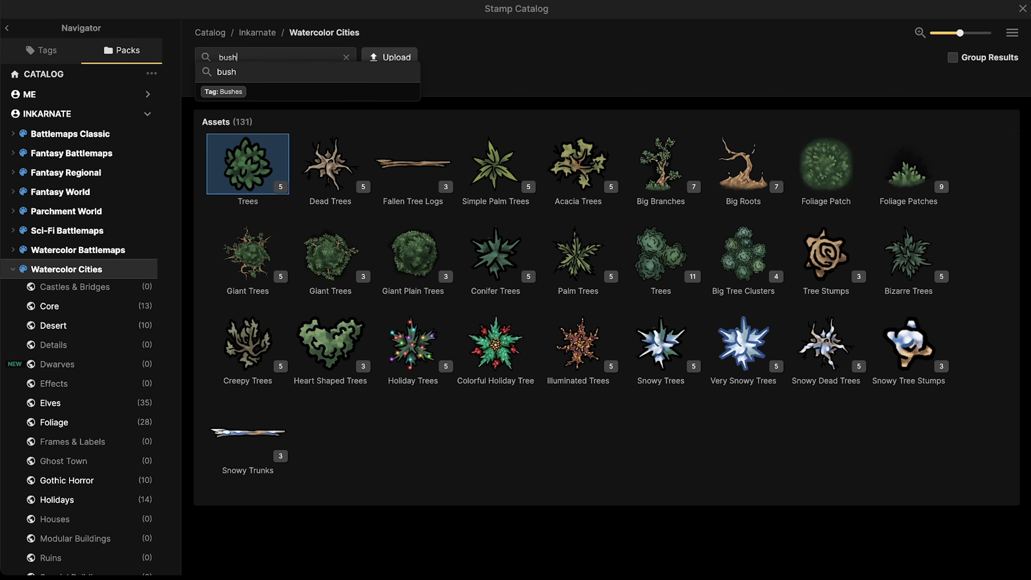
pyautogui.press('Return')
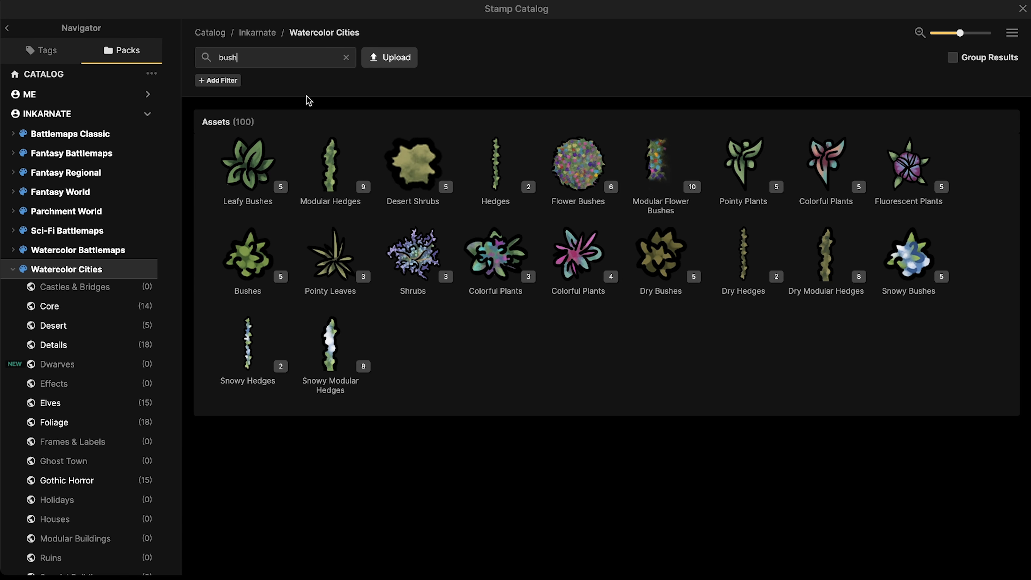
pyautogui.click(237, 268)
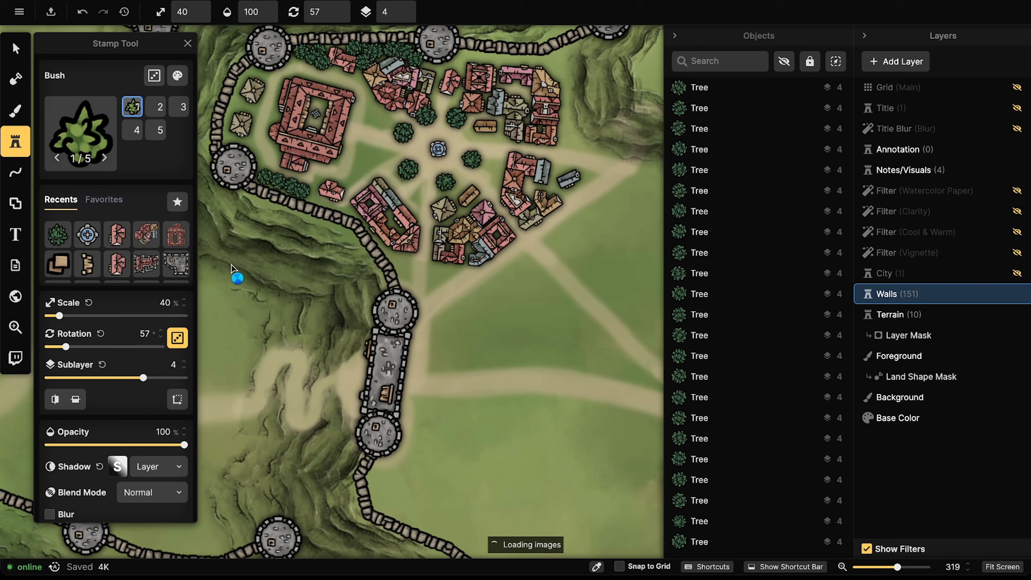
# Step: Shrink the bush stamp to 20% and turn on random variant and rotation
pyautogui.scroll(5, 309, 248)
pyautogui.moveTo(303, 275); pyautogui.dragTo(262, 420)
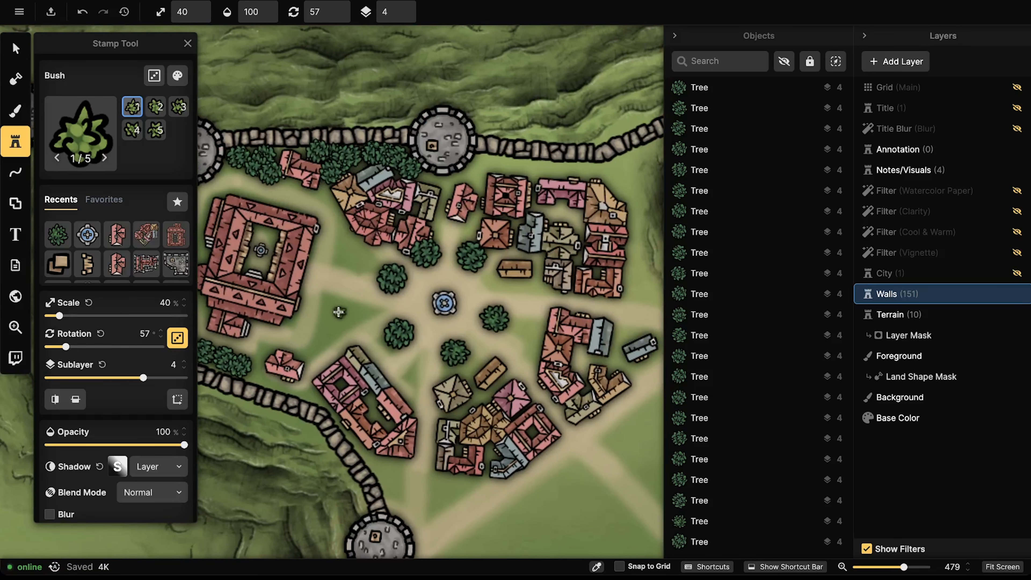
pyautogui.press('[')
pyautogui.scroll(3, 339, 312)
pyautogui.press('[')
pyautogui.scroll(5, 339, 312)
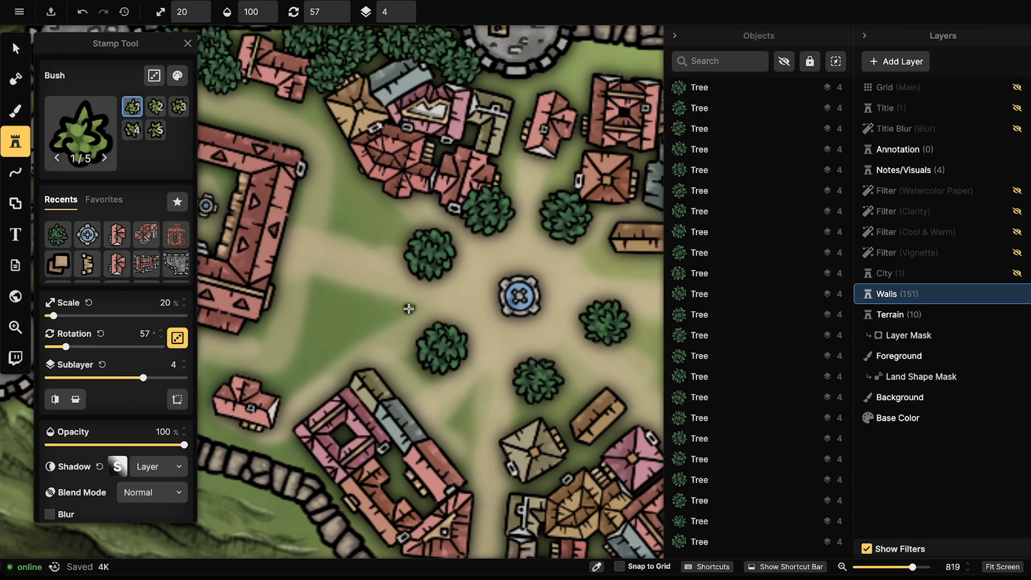
pyautogui.moveTo(413, 310)
pyautogui.mouseDown()
pyautogui.moveTo(326, 286)
pyautogui.moveTo(317, 269)
pyautogui.mouseUp()
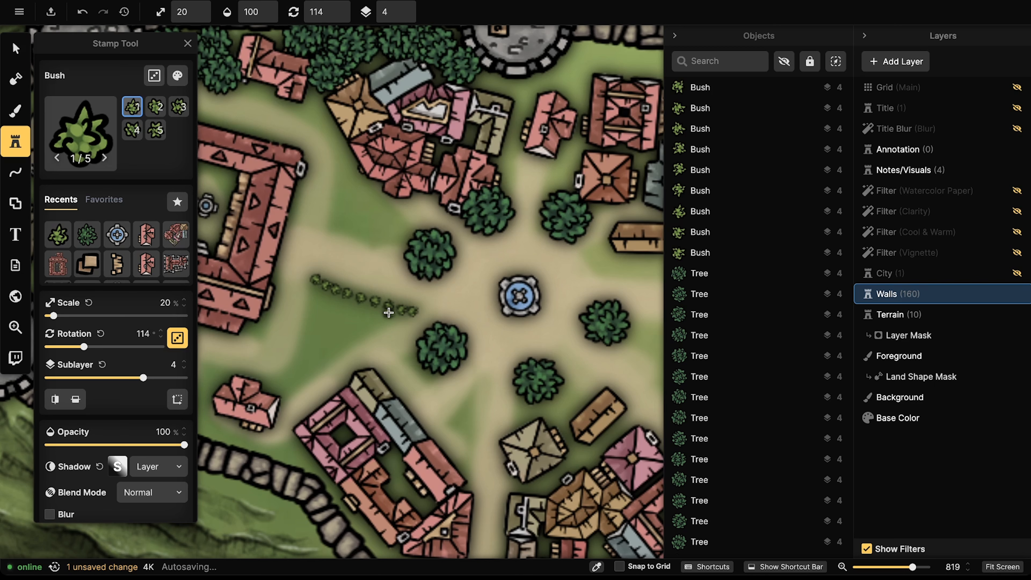
pyautogui.hotkey('ctrl', 'z')
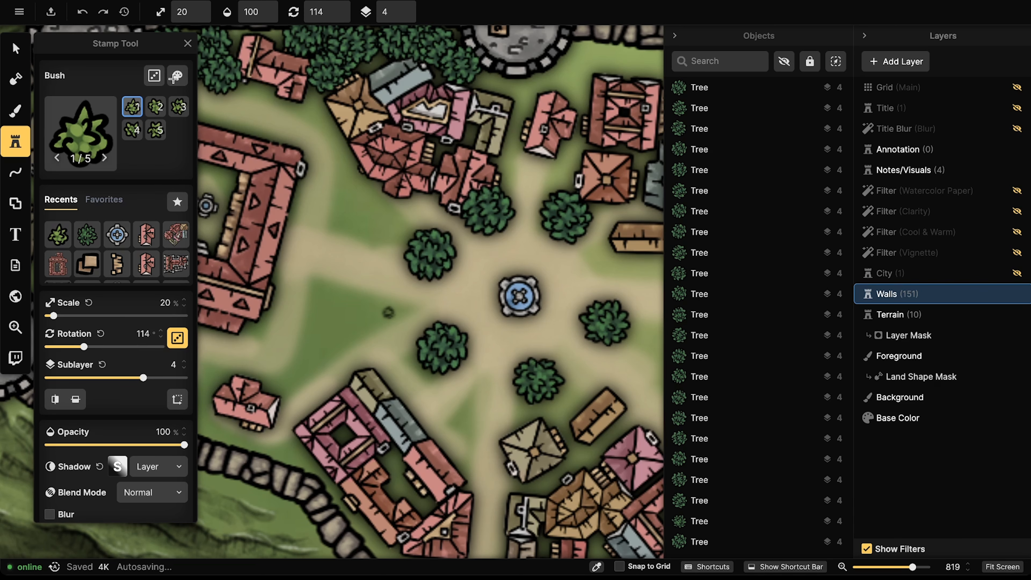
pyautogui.click(154, 75)
# Step: Paint bush lines west of the fountain plaza and along the lower path
pyautogui.moveTo(414, 302)
pyautogui.mouseDown()
pyautogui.moveTo(374, 283)
pyautogui.moveTo(319, 280)
pyautogui.moveTo(287, 368)
pyautogui.mouseUp()
pyautogui.click(408, 311)
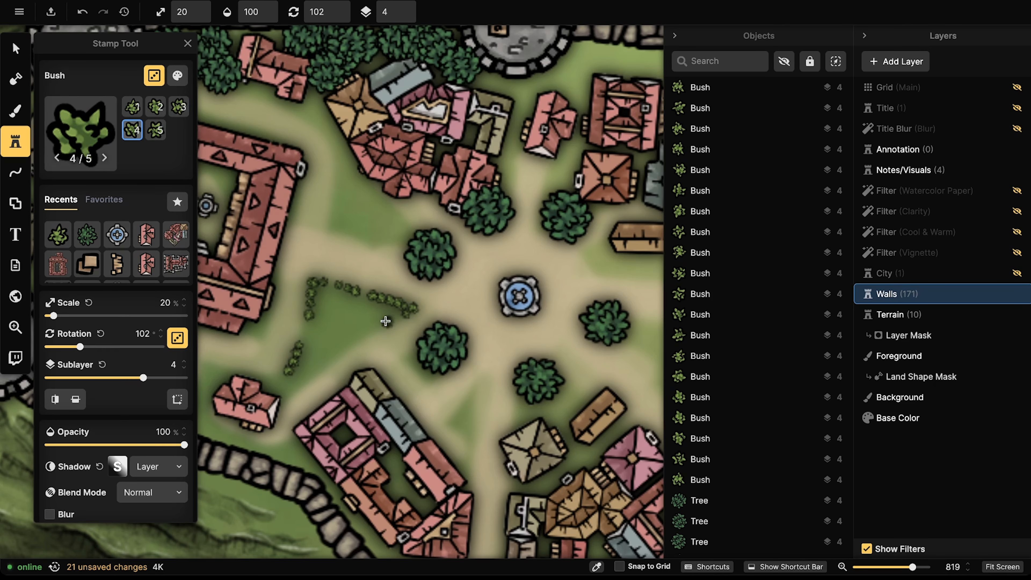
pyautogui.moveTo(386, 321)
pyautogui.mouseDown()
pyautogui.moveTo(341, 341)
pyautogui.moveTo(305, 382)
pyautogui.moveTo(298, 375)
pyautogui.mouseUp()
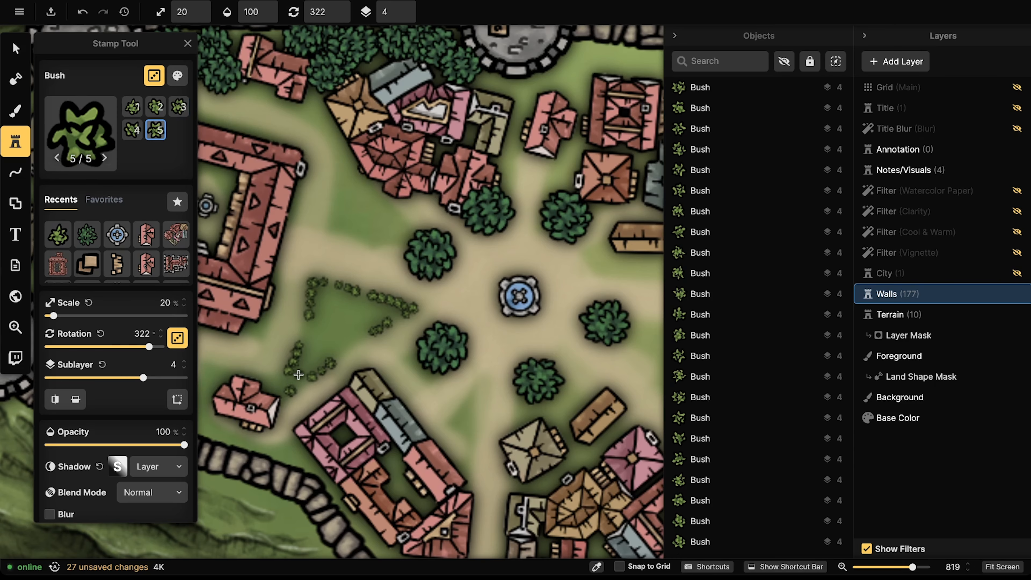
pyautogui.moveTo(407, 243)
pyautogui.mouseDown()
pyautogui.moveTo(333, 229)
pyautogui.moveTo(338, 149)
pyautogui.moveTo(336, 159)
pyautogui.moveTo(313, 119)
pyautogui.mouseUp()
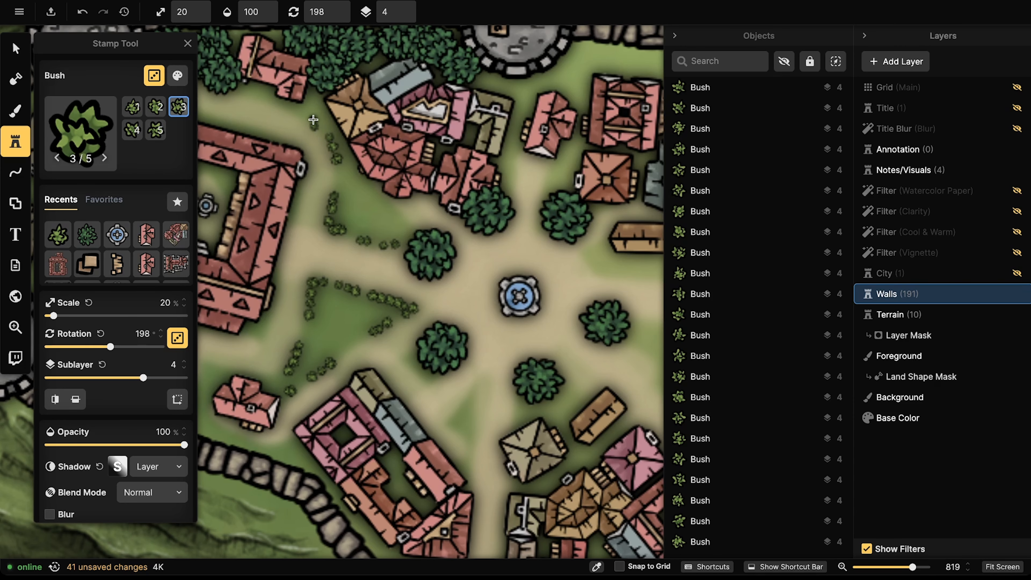
pyautogui.moveTo(408, 222); pyautogui.dragTo(395, 204)
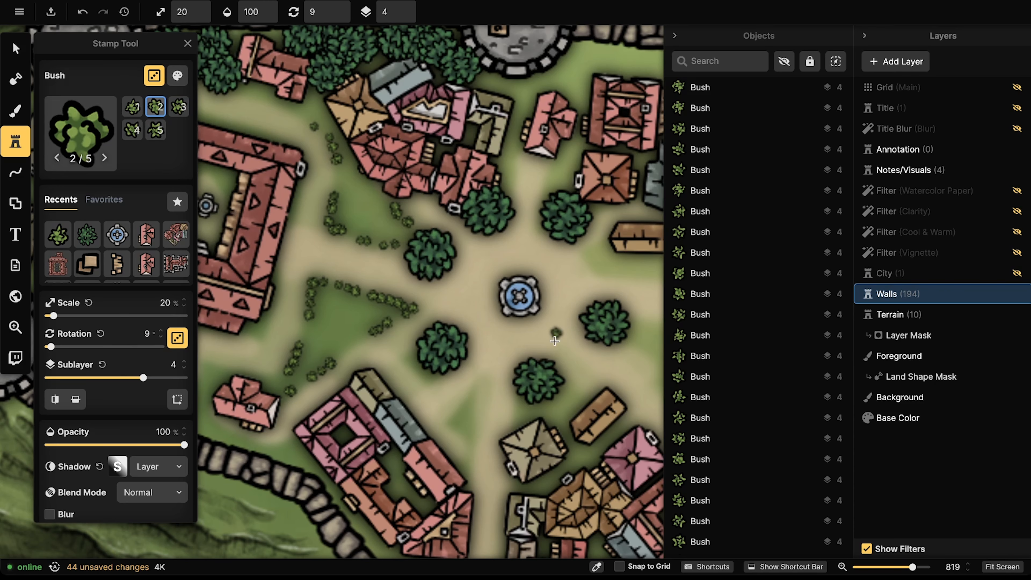
pyautogui.moveTo(554, 342); pyautogui.dragTo(487, 237)
pyautogui.click(407, 283)
pyautogui.click(397, 295)
pyautogui.click(381, 311)
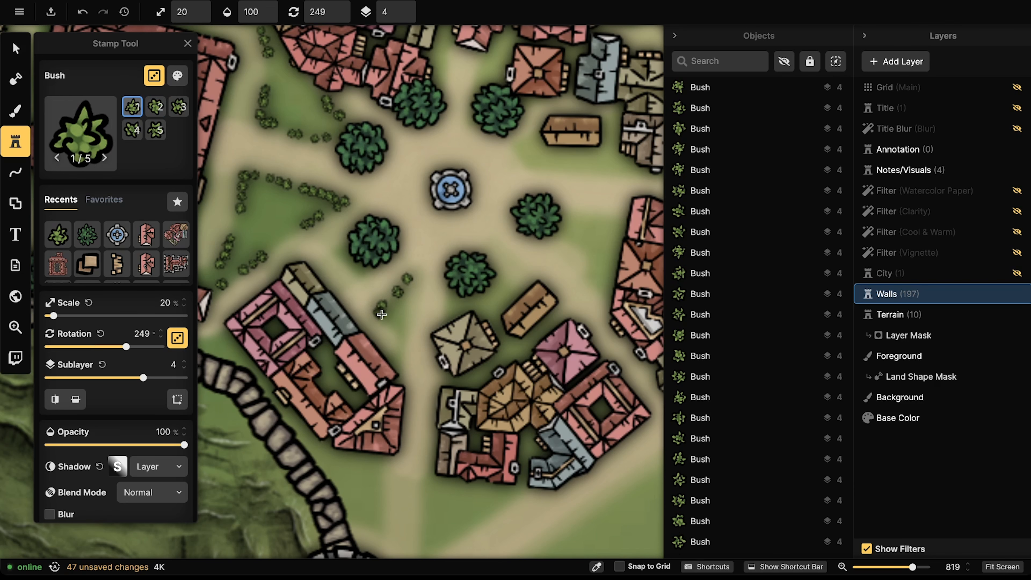
# Step: Stamp bushes east of the plaza, below the central tree and between the upper buildings
pyautogui.moveTo(383, 317)
pyautogui.mouseDown()
pyautogui.moveTo(397, 329)
pyautogui.moveTo(406, 307)
pyautogui.mouseUp()
pyautogui.moveTo(583, 214); pyautogui.dragTo(479, 240)
pyautogui.moveTo(431, 161)
pyautogui.mouseDown()
pyautogui.moveTo(422, 186)
pyautogui.moveTo(434, 168)
pyautogui.moveTo(448, 194)
pyautogui.moveTo(475, 183)
pyautogui.moveTo(530, 198)
pyautogui.mouseUp()
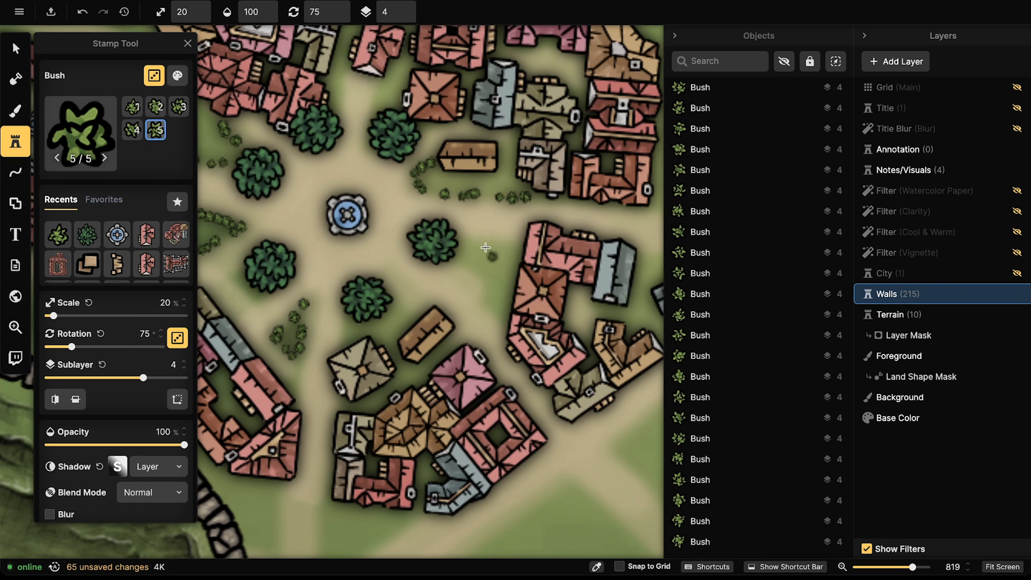
pyautogui.moveTo(485, 247)
pyautogui.mouseDown()
pyautogui.moveTo(503, 240)
pyautogui.moveTo(476, 239)
pyautogui.moveTo(461, 262)
pyautogui.moveTo(479, 277)
pyautogui.mouseUp()
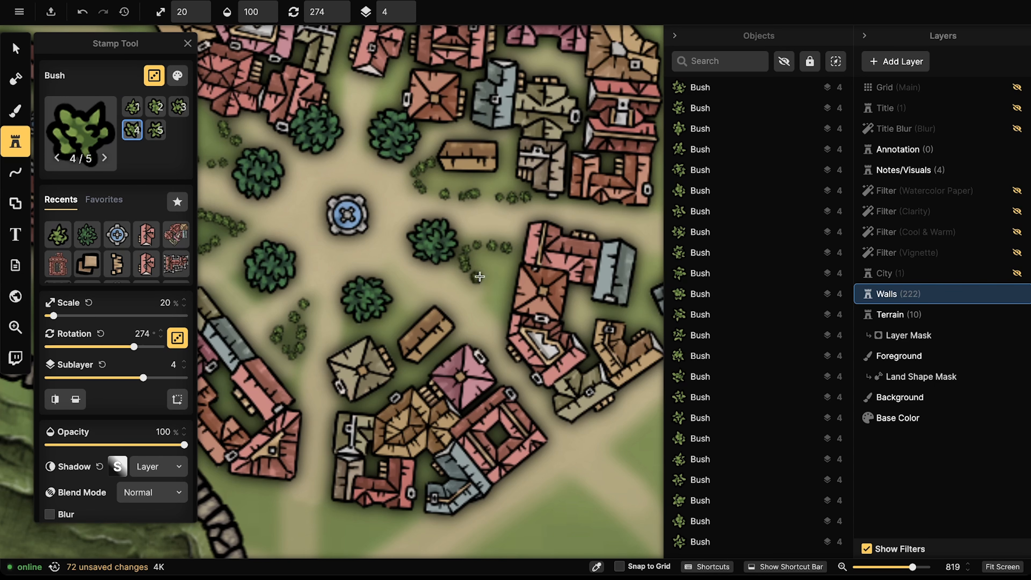
pyautogui.click(480, 281)
pyautogui.click(491, 302)
pyautogui.click(500, 310)
pyautogui.click(403, 311)
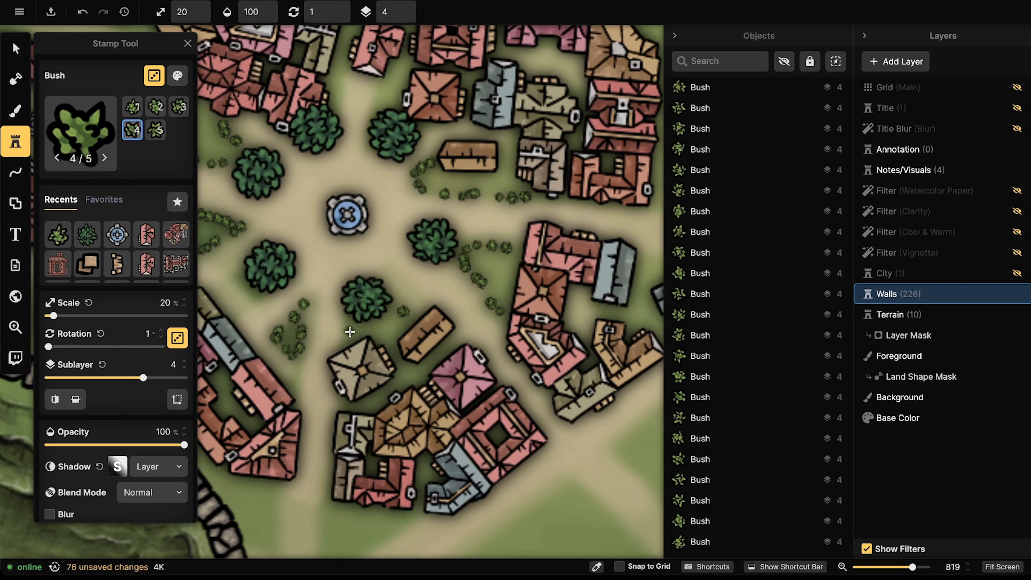
pyautogui.click(349, 329)
pyautogui.click(379, 90)
pyautogui.click(374, 105)
pyautogui.click(377, 94)
pyautogui.click(381, 86)
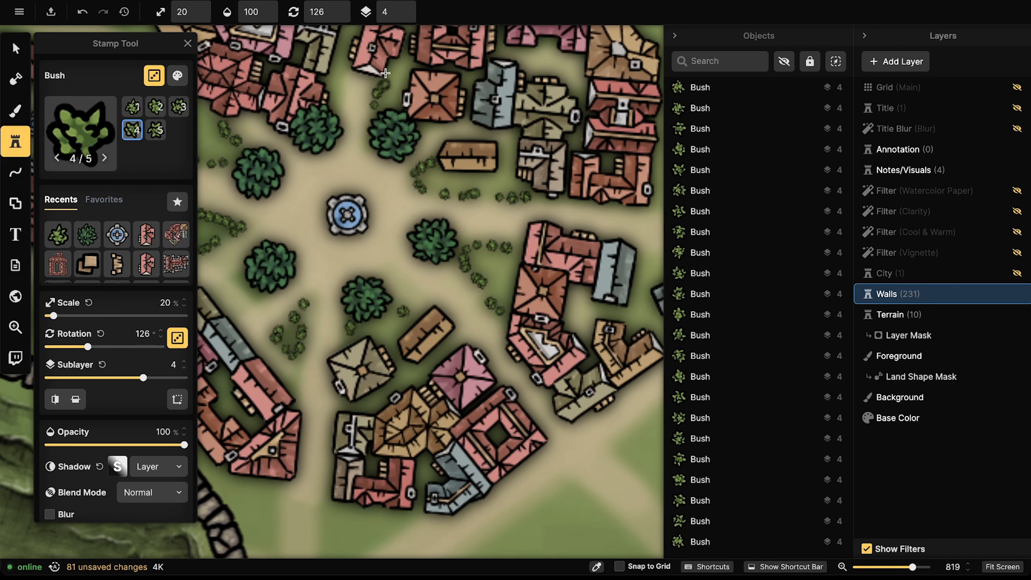
pyautogui.click(340, 97)
pyautogui.click(341, 91)
pyautogui.click(342, 77)
pyautogui.click(343, 70)
# Step: Stamp bushes above the small house and below the courtyard building
pyautogui.moveTo(439, 254); pyautogui.dragTo(648, 340)
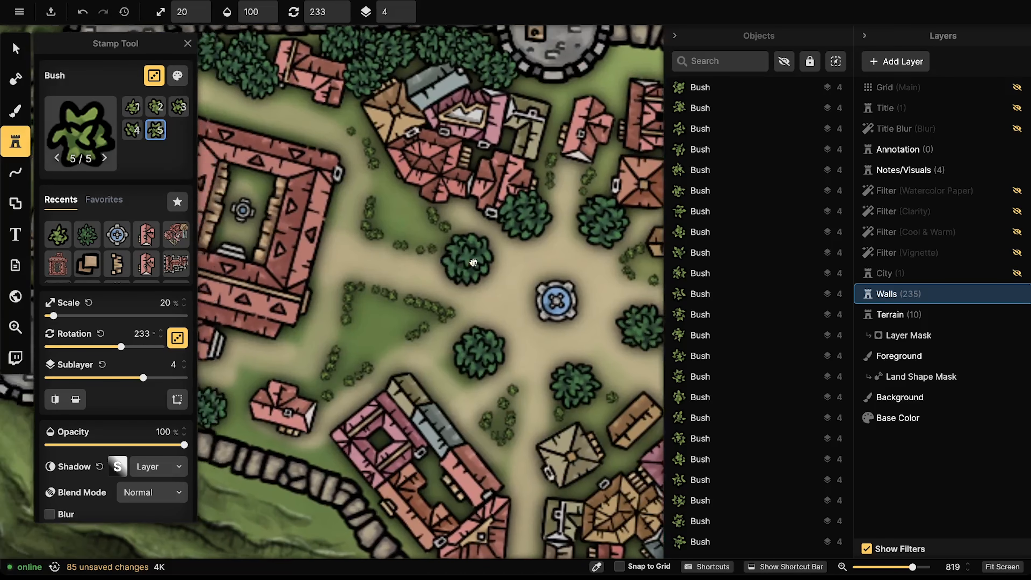
pyautogui.moveTo(473, 262); pyautogui.dragTo(613, 200)
pyautogui.click(437, 319)
pyautogui.click(429, 317)
pyautogui.click(415, 312)
pyautogui.click(400, 310)
pyautogui.click(384, 304)
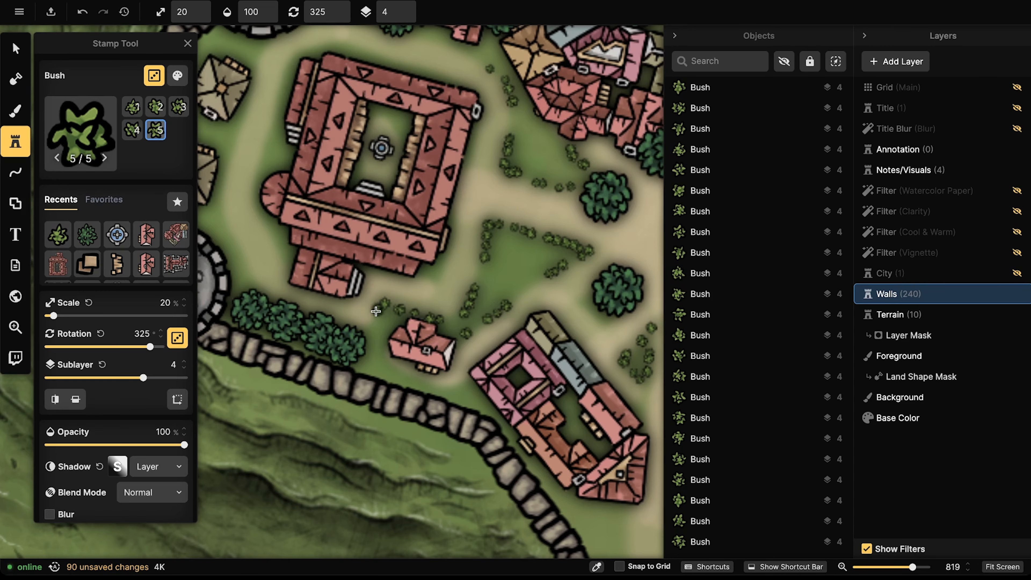
pyautogui.click(375, 320)
pyautogui.click(427, 275)
pyautogui.click(434, 278)
pyautogui.click(439, 271)
pyautogui.click(443, 266)
# Step: Line the courtyard building's right side and top edge with bushes
pyautogui.click(476, 147)
pyautogui.click(477, 138)
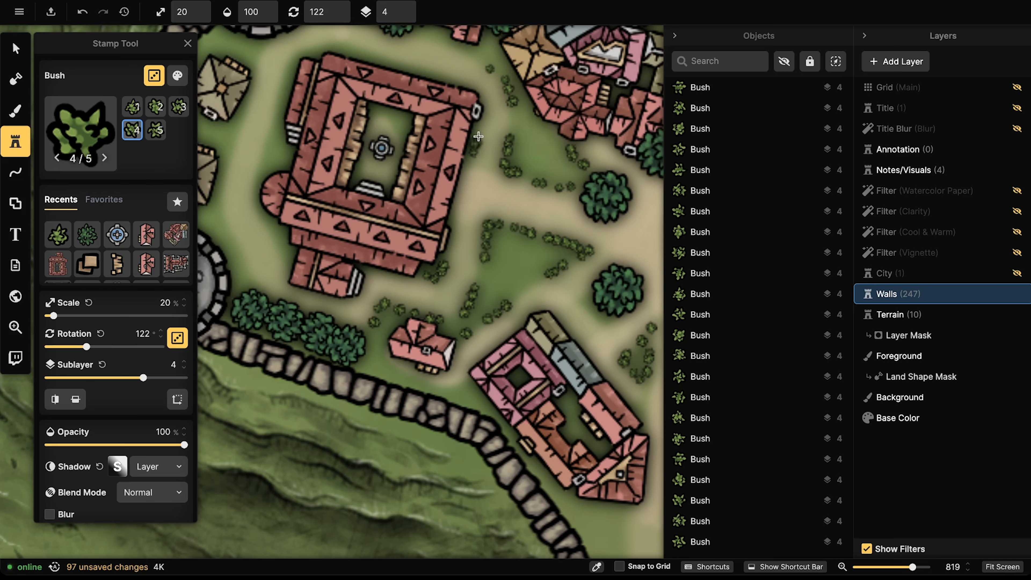
pyautogui.click(479, 136)
pyautogui.click(469, 54)
pyautogui.click(453, 47)
pyautogui.click(441, 42)
pyautogui.click(422, 37)
pyautogui.click(430, 65)
pyautogui.click(431, 69)
pyautogui.click(414, 68)
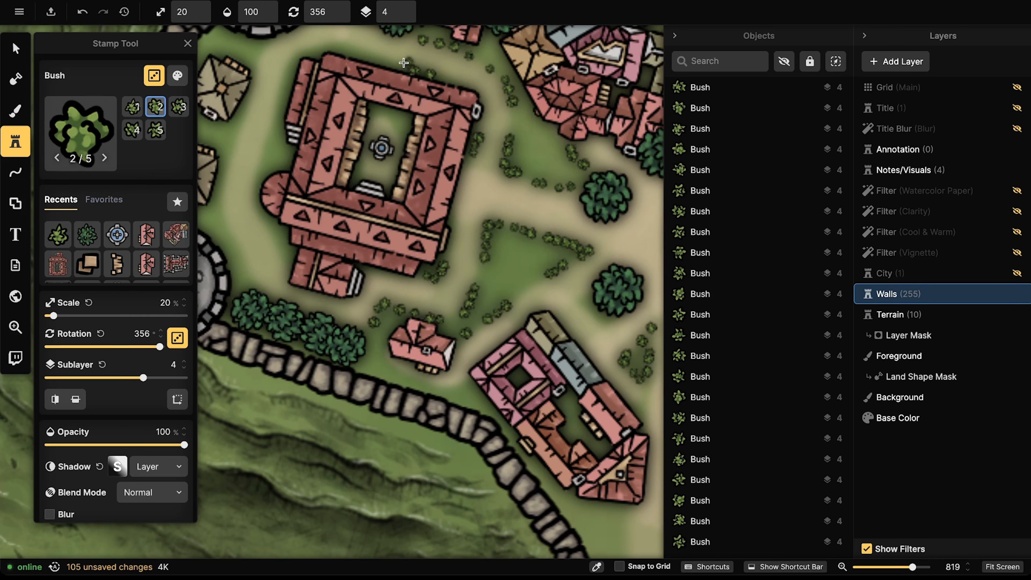
pyautogui.click(403, 63)
pyautogui.click(386, 61)
pyautogui.click(340, 45)
pyautogui.click(326, 44)
pyautogui.click(307, 51)
pyautogui.click(300, 54)
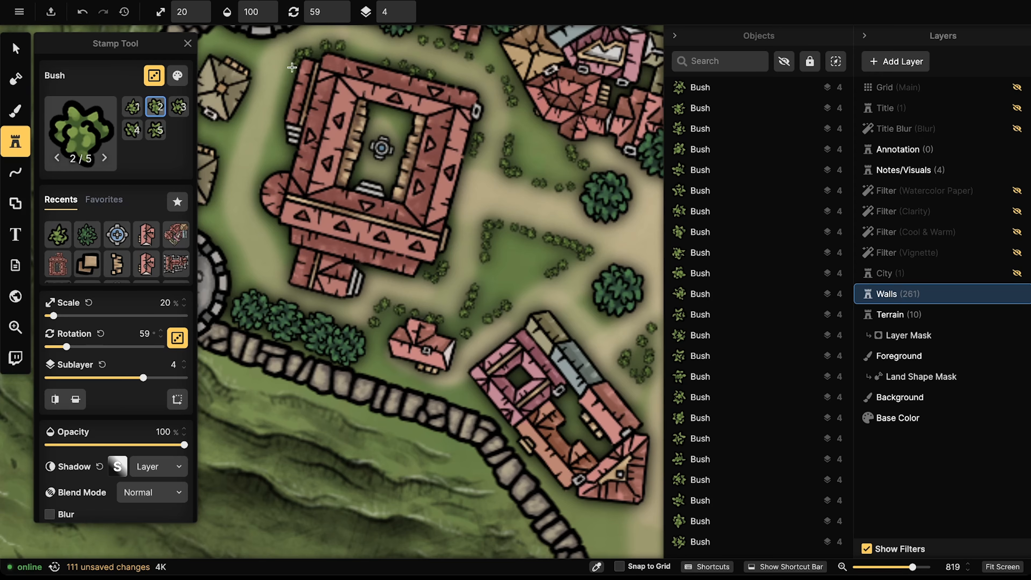
# Step: Line the courtyard building's left side with bushes, then select the University building
pyautogui.click(292, 68)
pyautogui.click(284, 82)
pyautogui.click(283, 95)
pyautogui.click(271, 133)
pyautogui.click(266, 146)
pyautogui.click(260, 160)
pyautogui.click(265, 187)
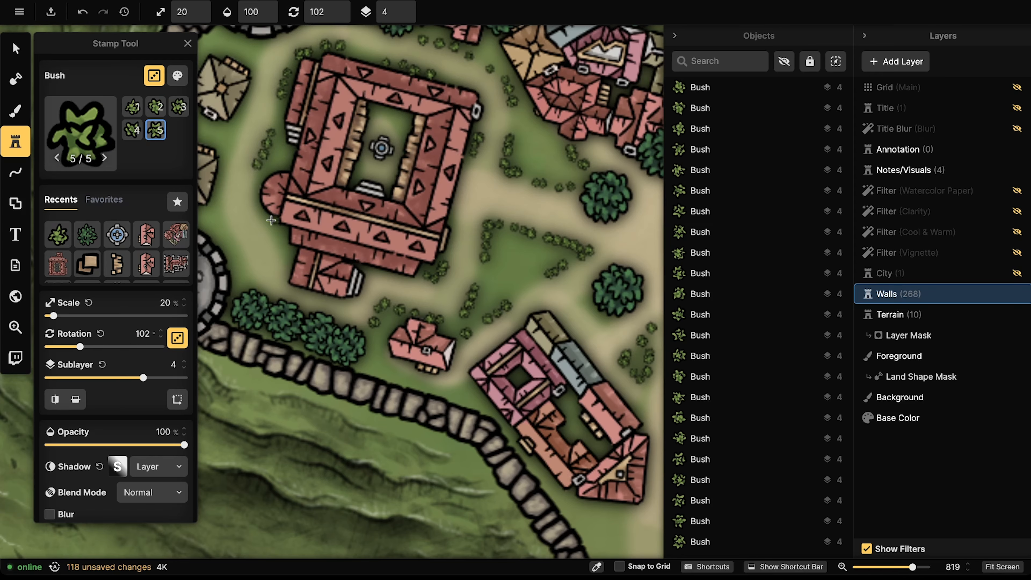
pyautogui.moveTo(269, 224)
pyautogui.mouseDown()
pyautogui.moveTo(277, 247)
pyautogui.moveTo(281, 235)
pyautogui.moveTo(239, 244)
pyautogui.moveTo(245, 275)
pyautogui.moveTo(220, 203)
pyautogui.moveTo(241, 134)
pyautogui.moveTo(223, 177)
pyautogui.moveTo(259, 102)
pyautogui.moveTo(275, 30)
pyautogui.mouseUp()
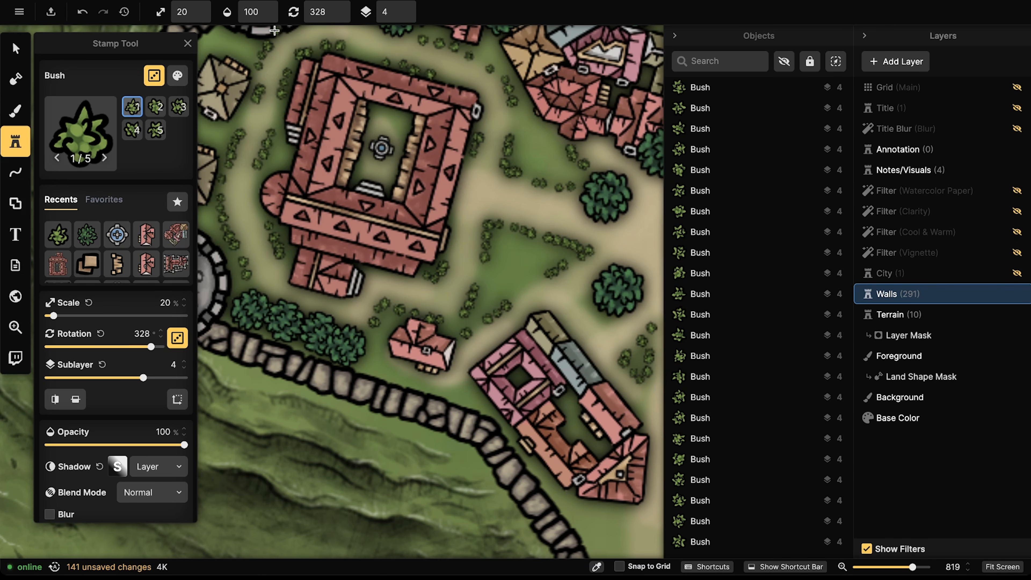
pyautogui.moveTo(386, 278); pyautogui.dragTo(405, 271)
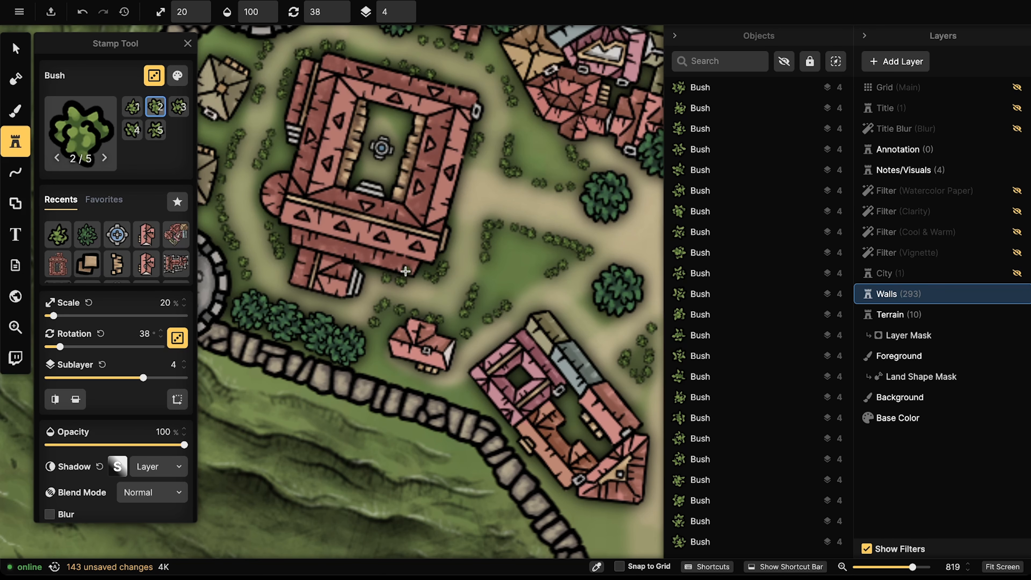
pyautogui.click(15, 48)
pyautogui.click(368, 138)
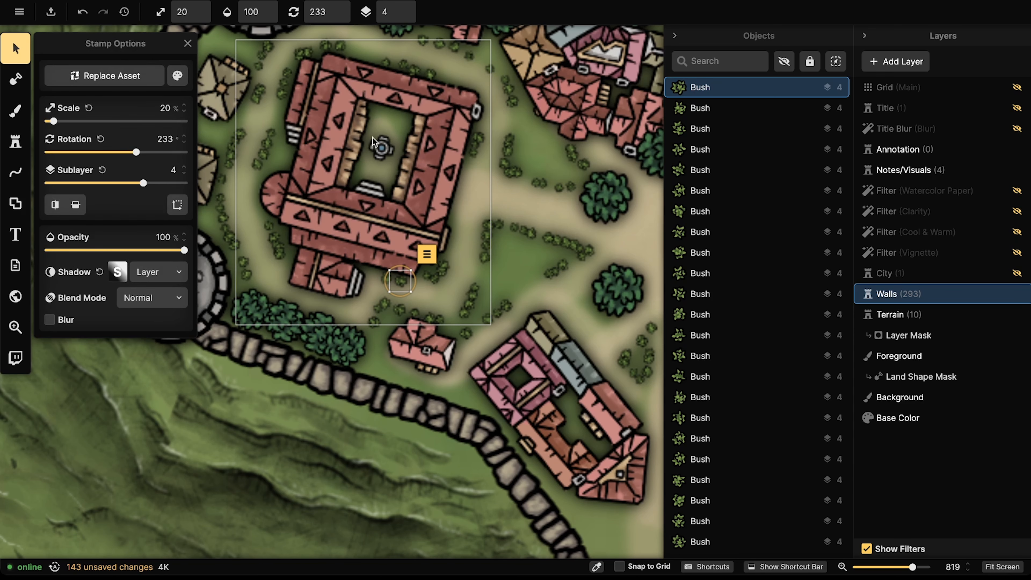
# Step: Raise the University building to sublayer 6
pyautogui.click(403, 9)
pyautogui.click(403, 9)
pyautogui.click(403, 9)
pyautogui.click(403, 9)
pyautogui.scroll(-6, 354, 193)
pyautogui.press('Escape')
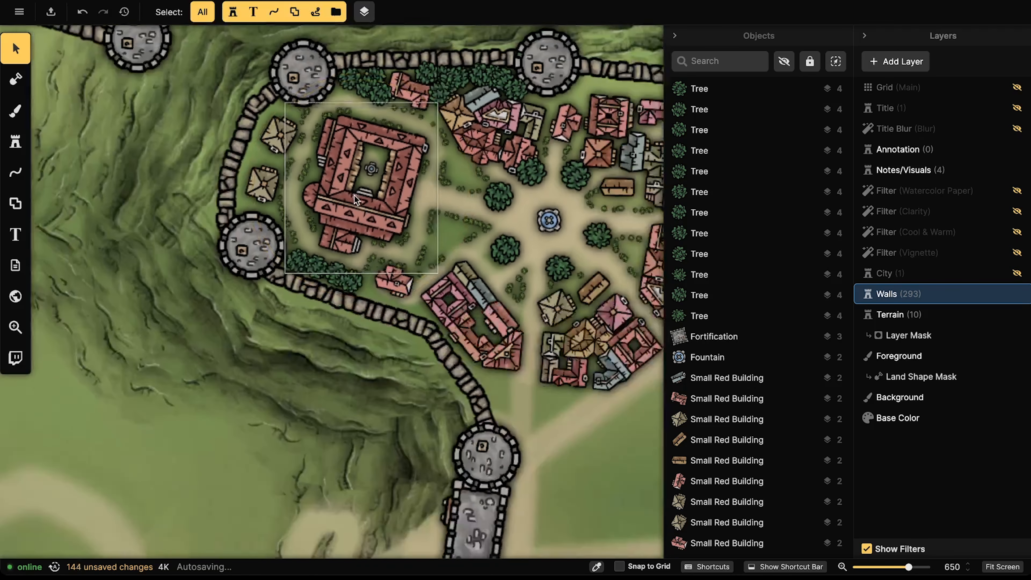
pyautogui.scroll(-5, 348, 187)
pyautogui.scroll(5, 229, 247)
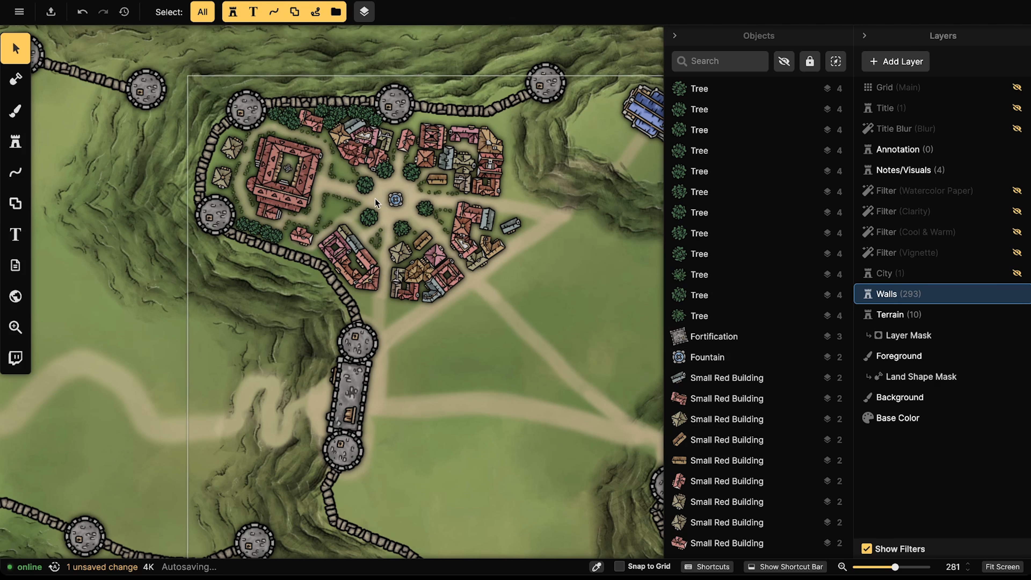
pyautogui.scroll(-5, 376, 203)
pyautogui.scroll(3, 196, 206)
pyautogui.scroll(1, 196, 206)
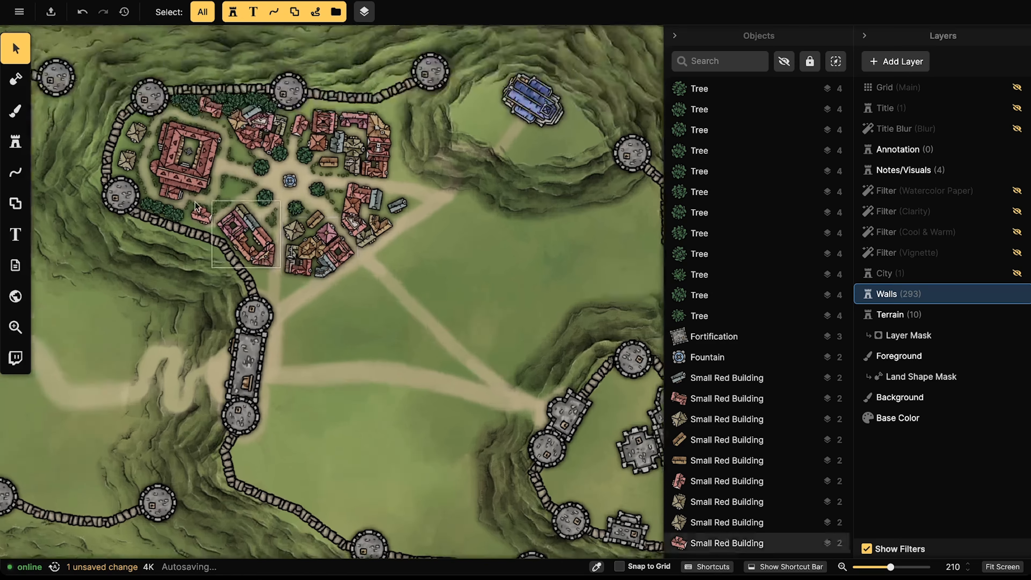
pyautogui.scroll(2, 196, 206)
# Step: Stamp the recent Bush asset along the path below the lower building block
pyautogui.click(13, 136)
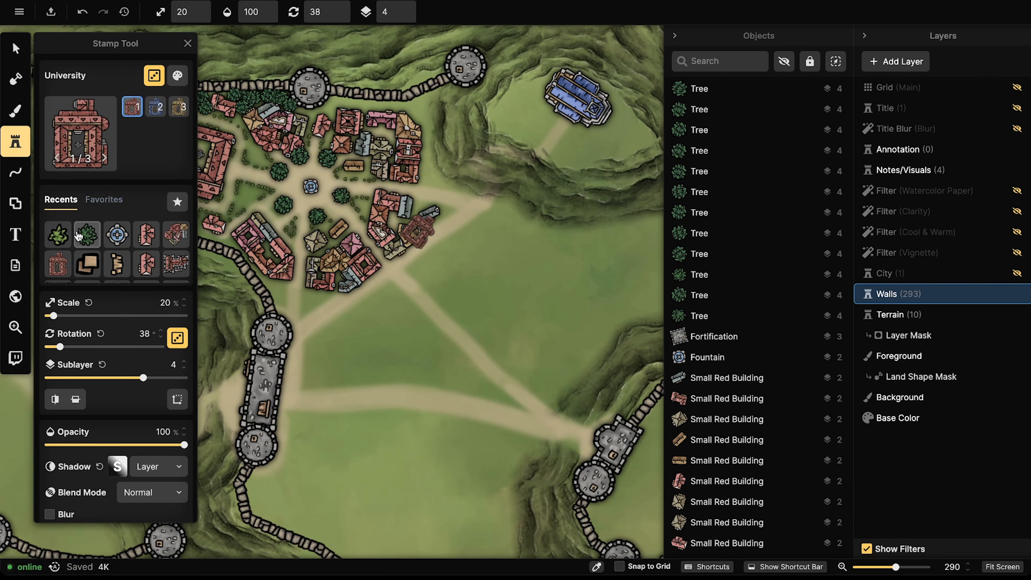
pyautogui.click(66, 237)
pyautogui.moveTo(286, 284)
pyautogui.mouseDown()
pyautogui.moveTo(286, 305)
pyautogui.moveTo(301, 310)
pyautogui.mouseUp()
pyautogui.click(301, 310)
pyautogui.click(301, 314)
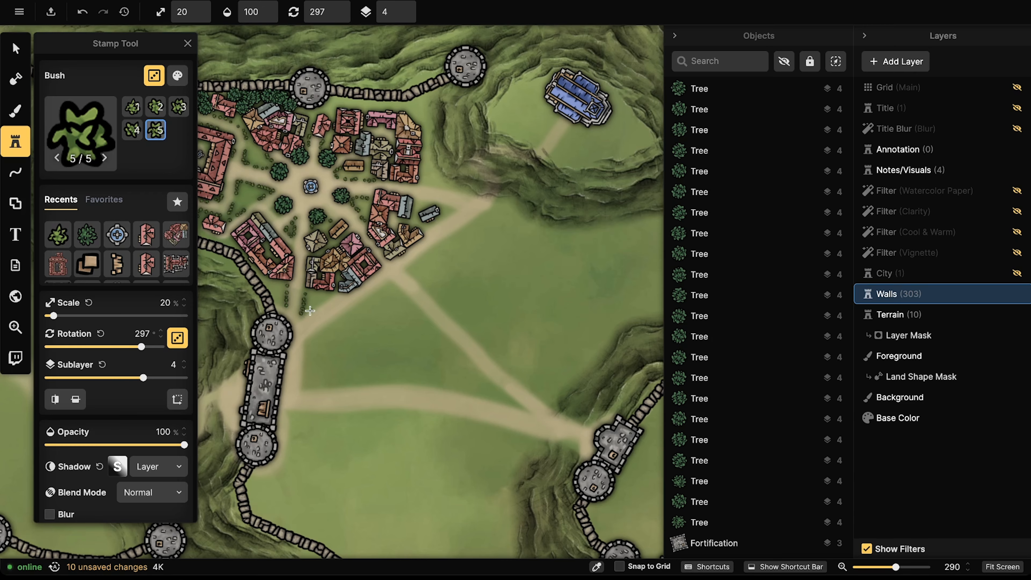
pyautogui.click(310, 310)
pyautogui.click(319, 305)
# Step: Stamp bushes around the grey building and along the eastern road edge
pyautogui.click(432, 225)
pyautogui.click(437, 223)
pyautogui.click(442, 220)
pyautogui.click(447, 216)
pyautogui.click(451, 212)
pyautogui.click(455, 210)
pyautogui.click(449, 207)
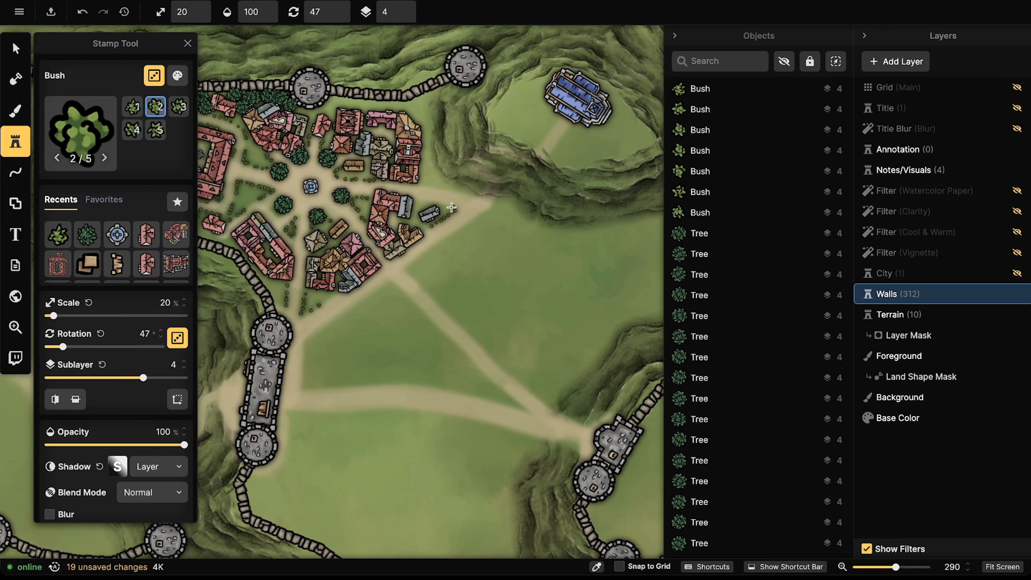
pyautogui.click(442, 206)
pyautogui.click(436, 204)
pyautogui.click(422, 202)
pyautogui.click(427, 184)
pyautogui.click(432, 186)
pyautogui.click(439, 187)
pyautogui.click(445, 188)
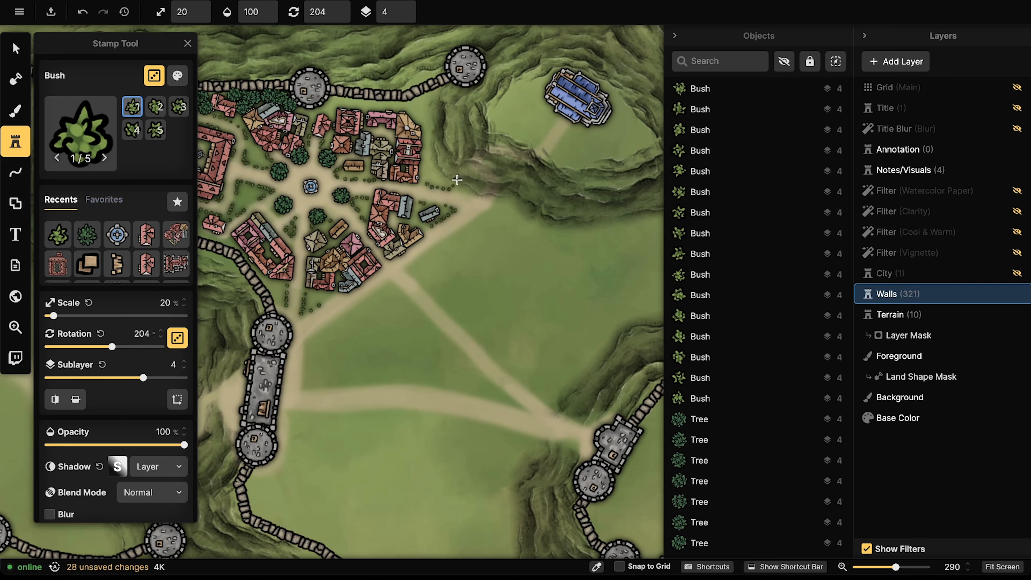
pyautogui.click(450, 188)
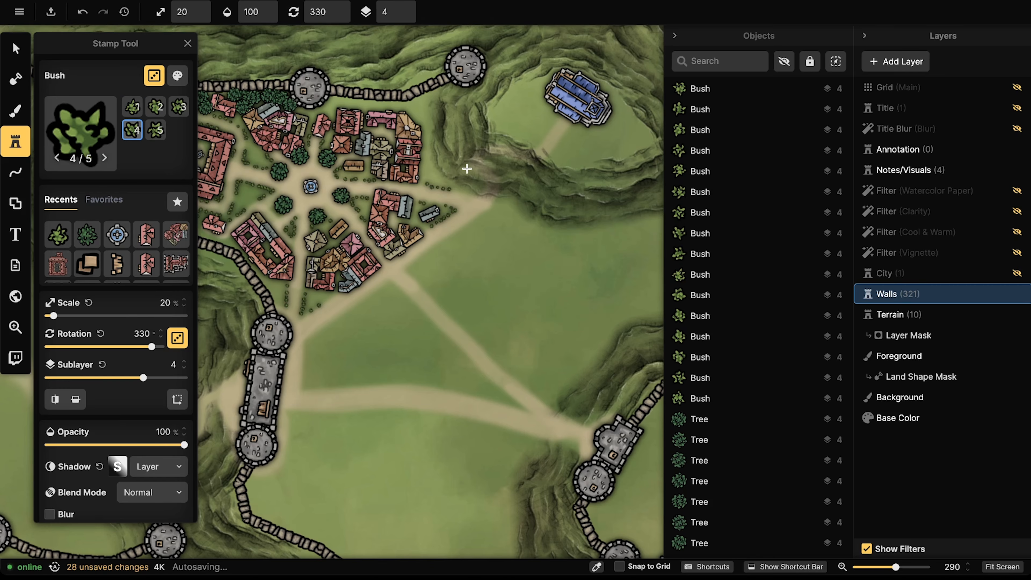
# Step: Add a bush by the road and a short row inside the north wall
pyautogui.click(281, 301)
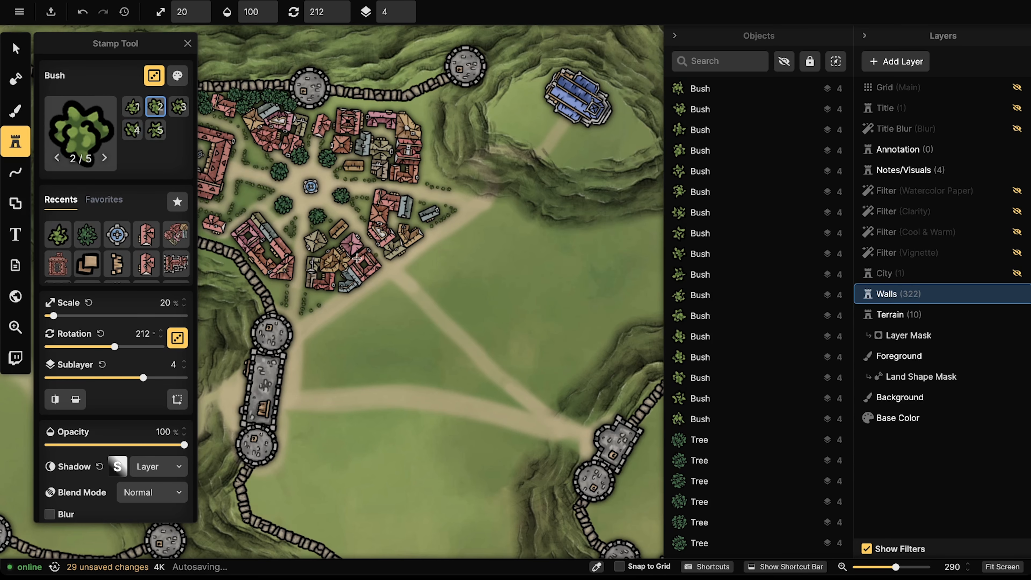
pyautogui.moveTo(316, 244); pyautogui.dragTo(493, 284)
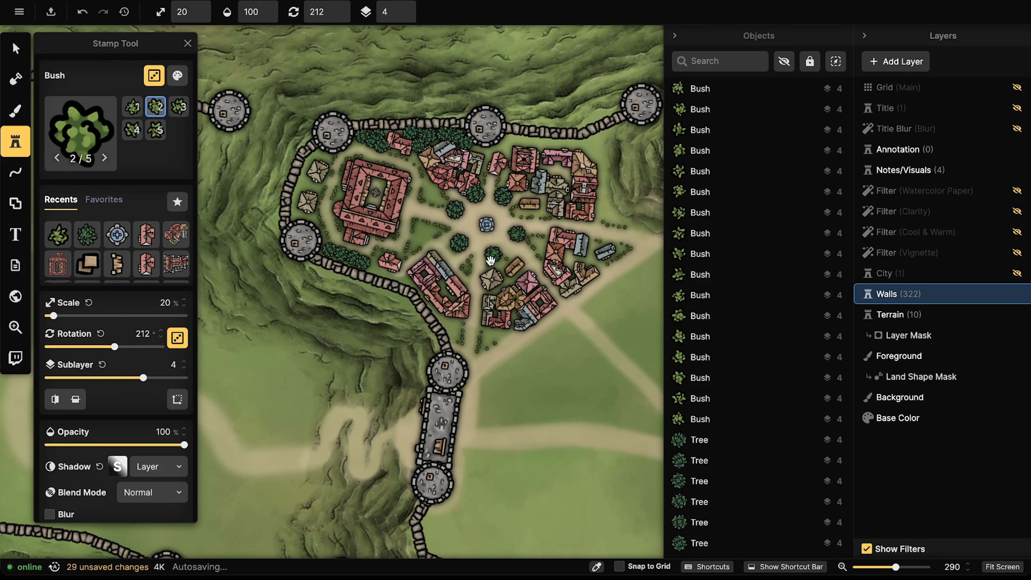
pyautogui.click(353, 147)
pyautogui.click(357, 143)
pyautogui.click(360, 138)
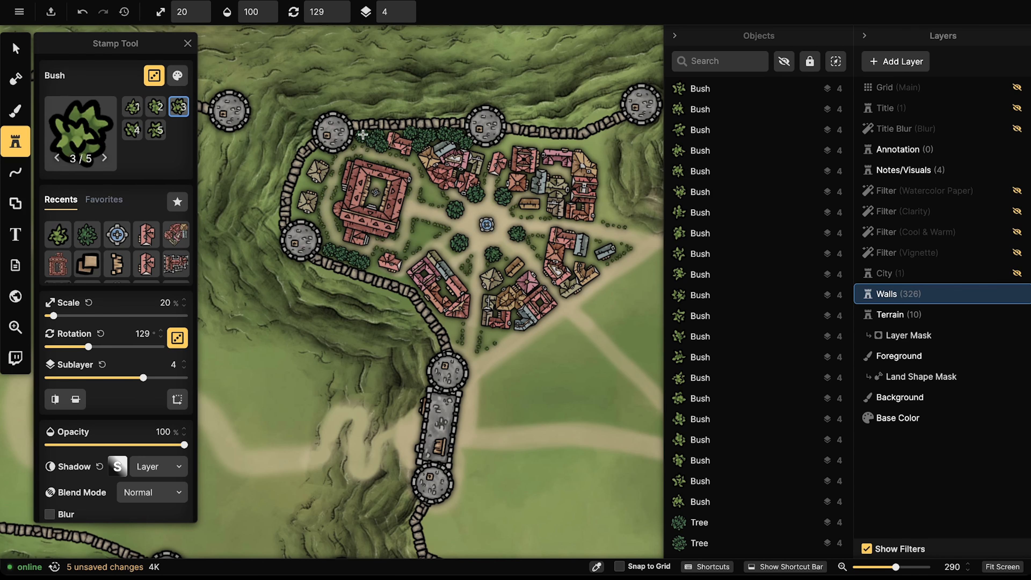
pyautogui.click(362, 134)
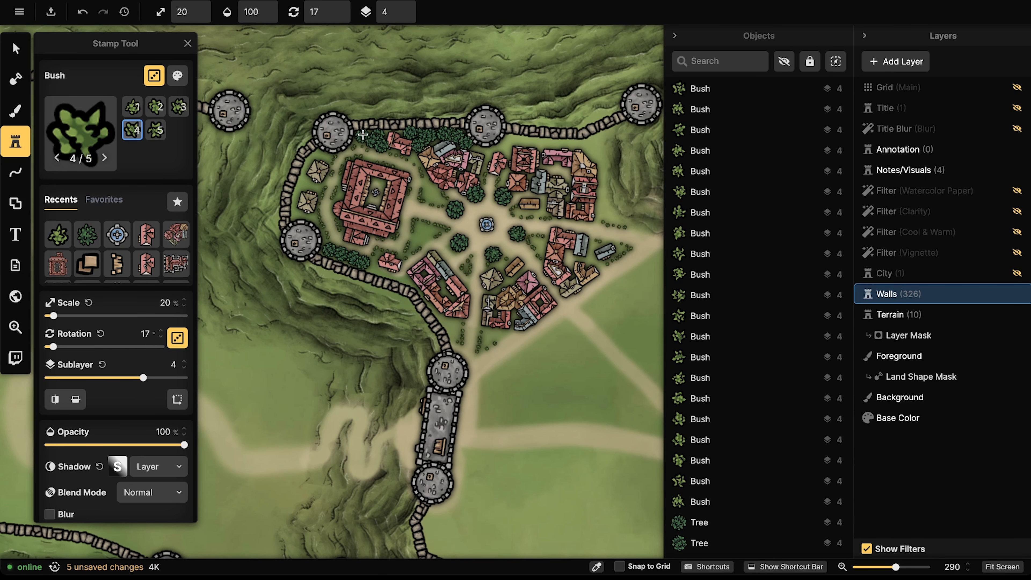
pyautogui.scroll(10, 423, 178)
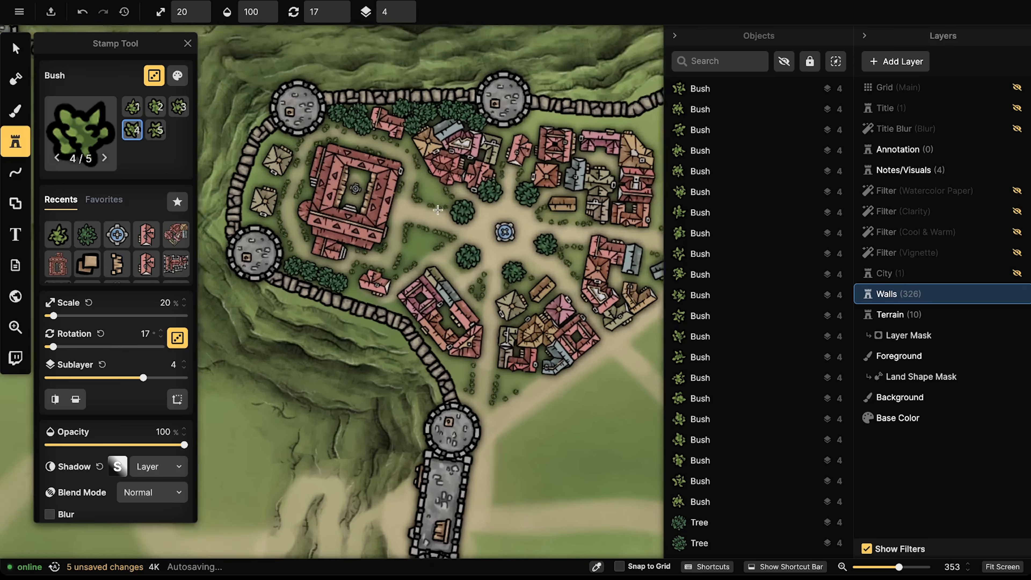
pyautogui.scroll(-10, 341, 246)
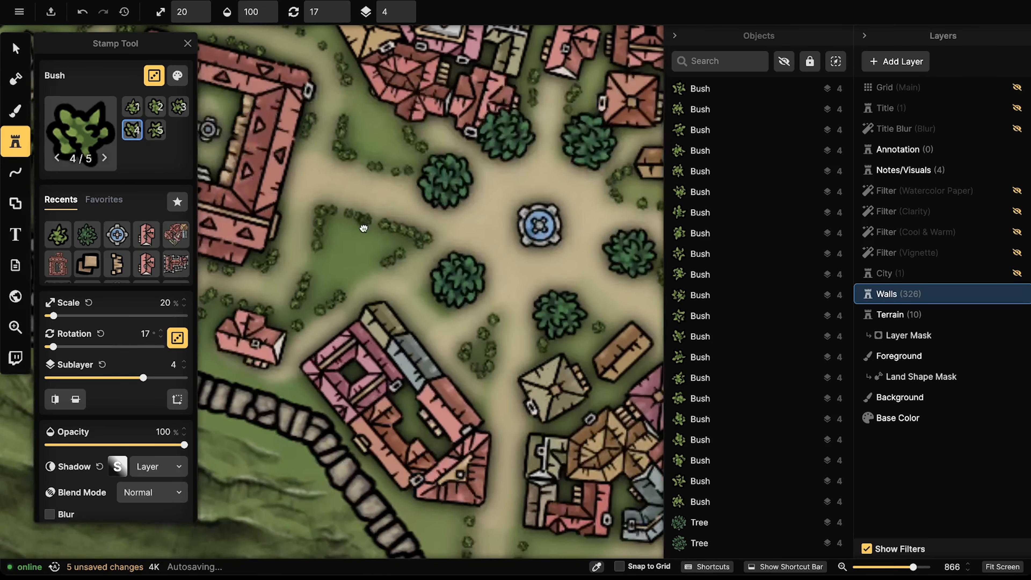
pyautogui.scroll(8, 406, 228)
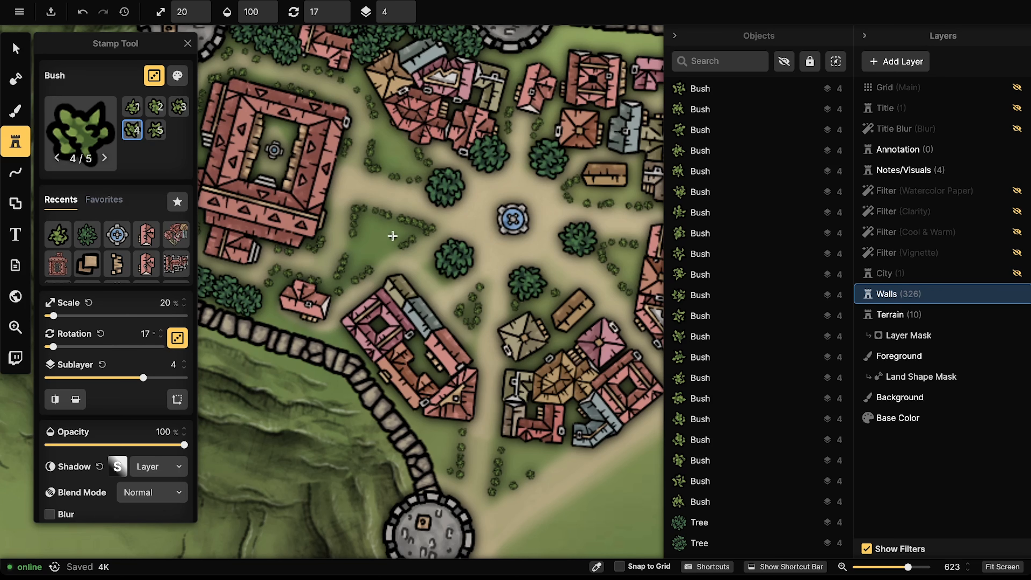
# Step: Paint Water Blue Dark ponds at brush size 2 and opacity 98, west and north of the plaza
pyautogui.press('b')
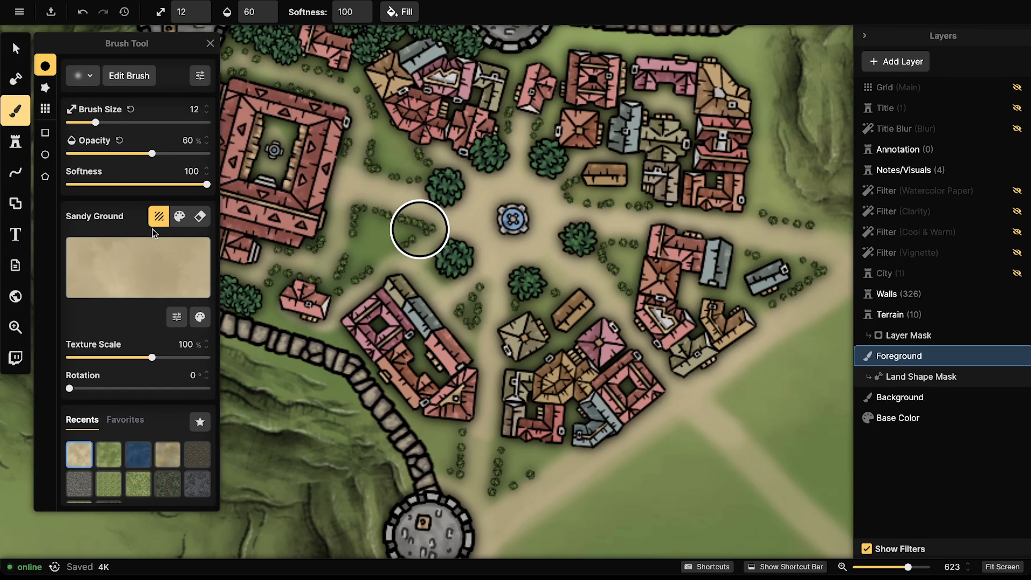
pyautogui.click(138, 451)
pyautogui.press('[')
pyautogui.press('[')
pyautogui.press('[')
pyautogui.press('[')
pyautogui.press('[')
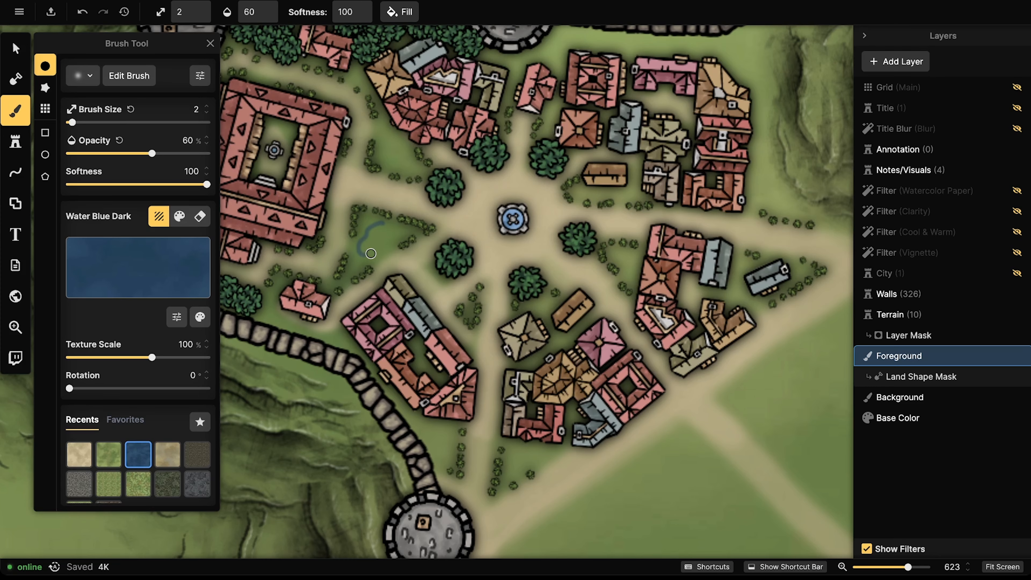
pyautogui.moveTo(392, 225); pyautogui.dragTo(378, 225)
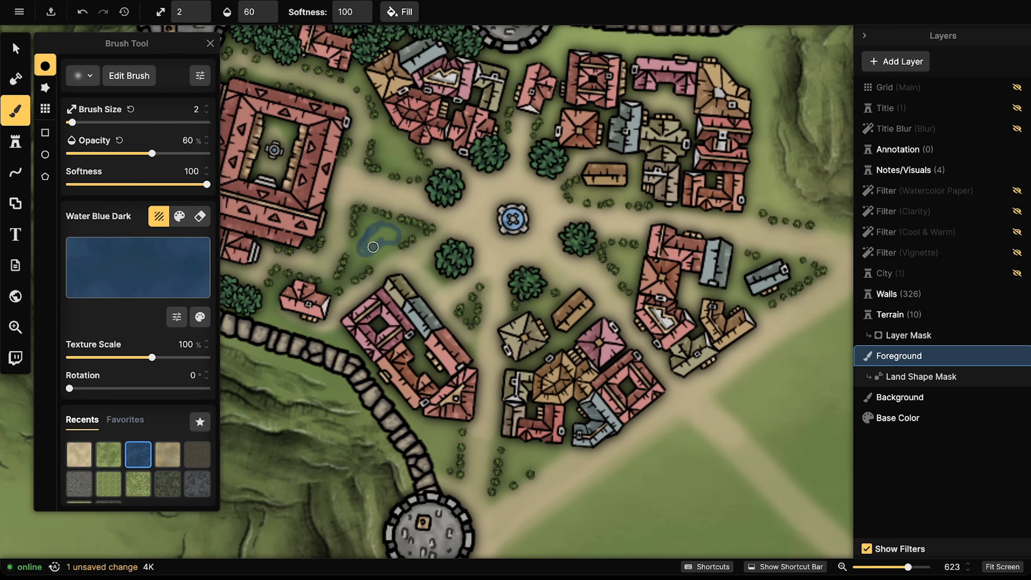
pyautogui.moveTo(152, 153); pyautogui.dragTo(204, 153)
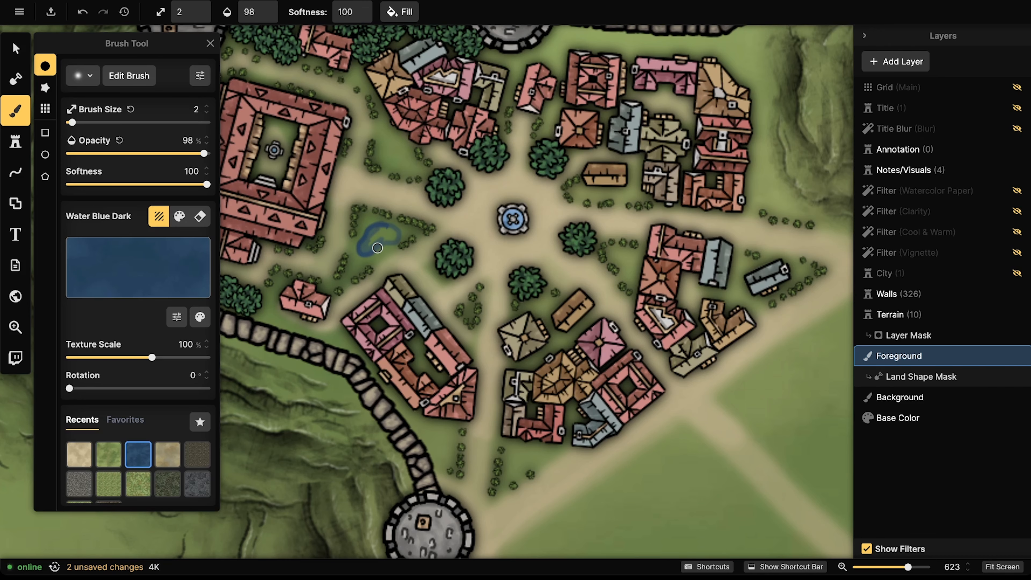
pyautogui.moveTo(397, 240)
pyautogui.mouseDown()
pyautogui.moveTo(387, 226)
pyautogui.moveTo(364, 243)
pyautogui.mouseUp()
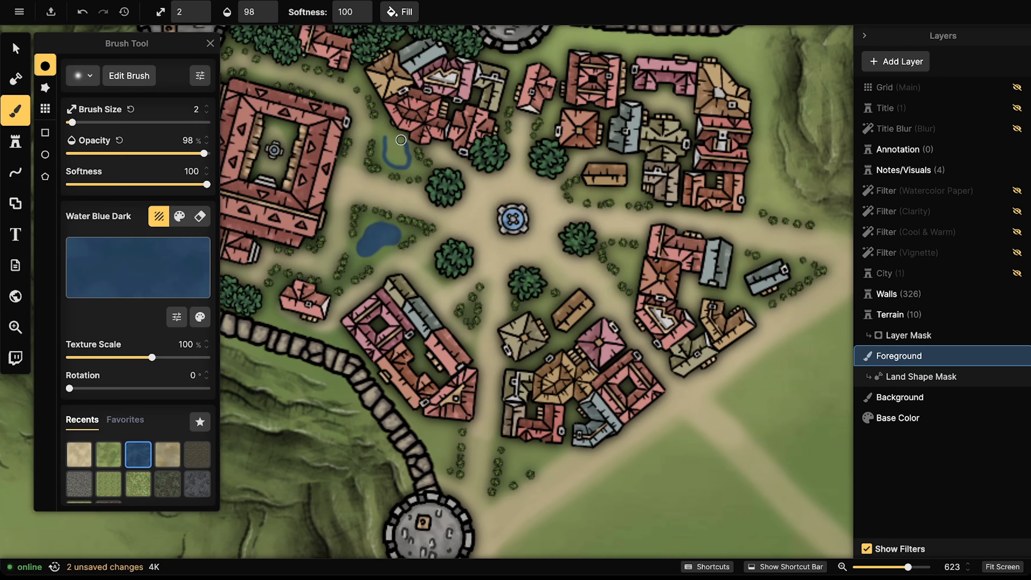
pyautogui.moveTo(390, 137); pyautogui.dragTo(385, 136)
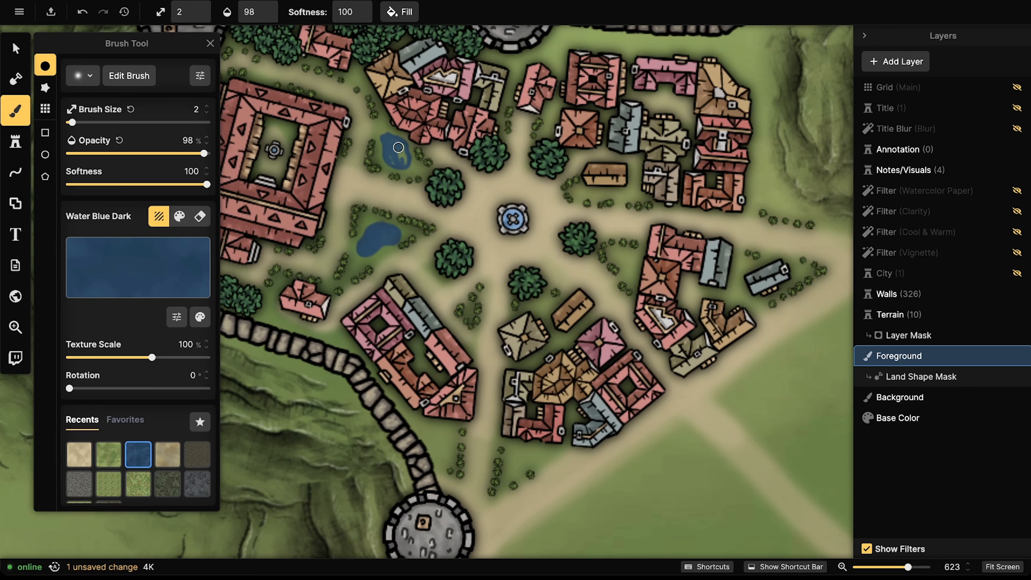
pyautogui.moveTo(403, 159); pyautogui.dragTo(393, 132)
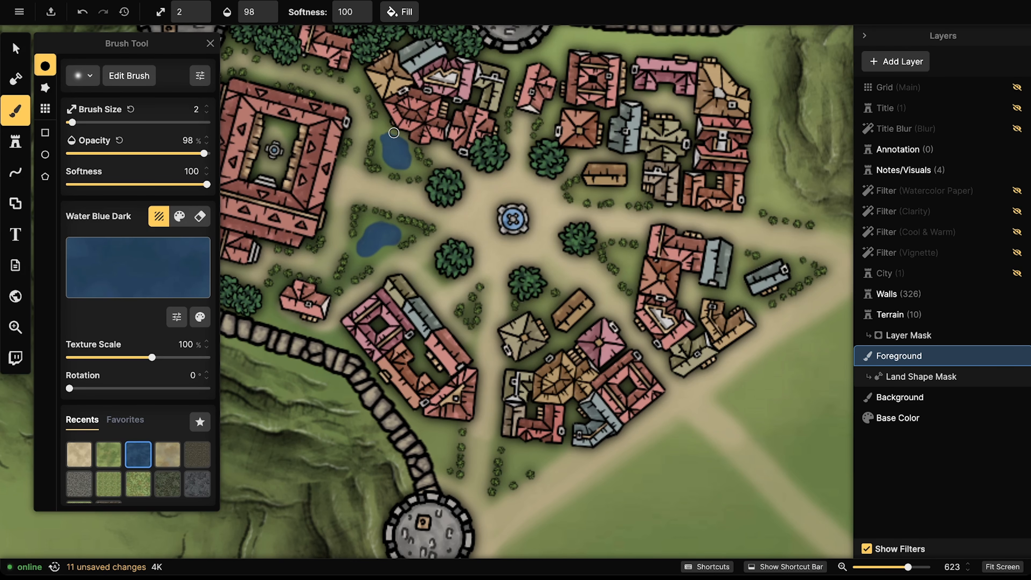
# Step: Select the plaza fountain, stamp with its asset, and search the Stamp Catalog for 'elven'
pyautogui.scroll(-10, 411, 76)
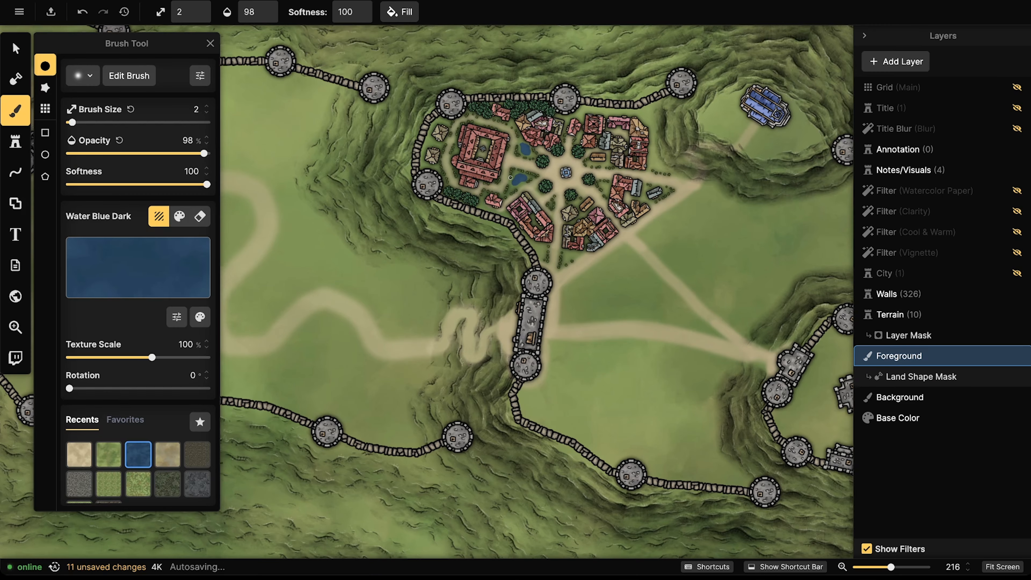
pyautogui.scroll(1, 505, 181)
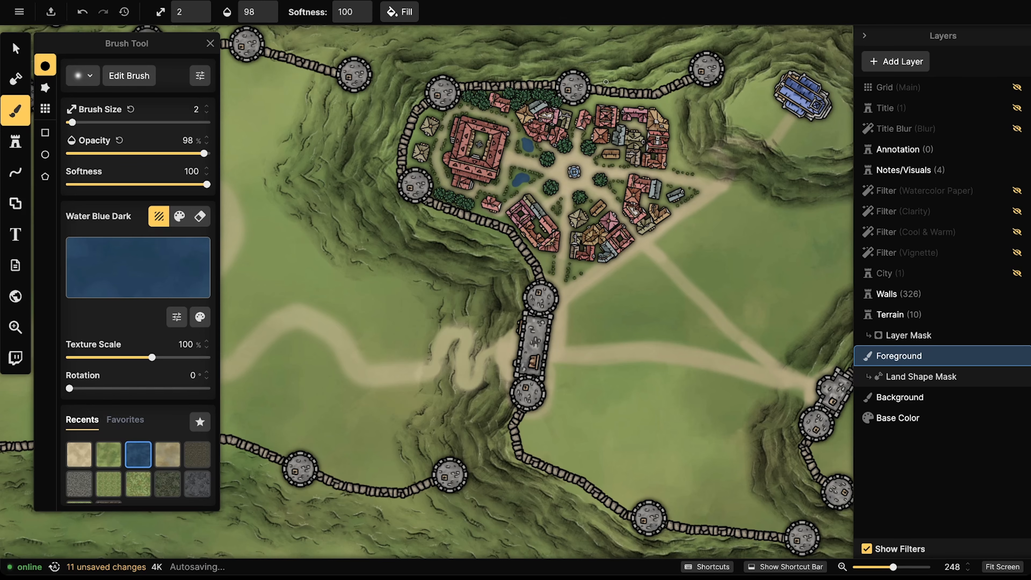
pyautogui.scroll(3, 649, 142)
pyautogui.scroll(8, 484, 200)
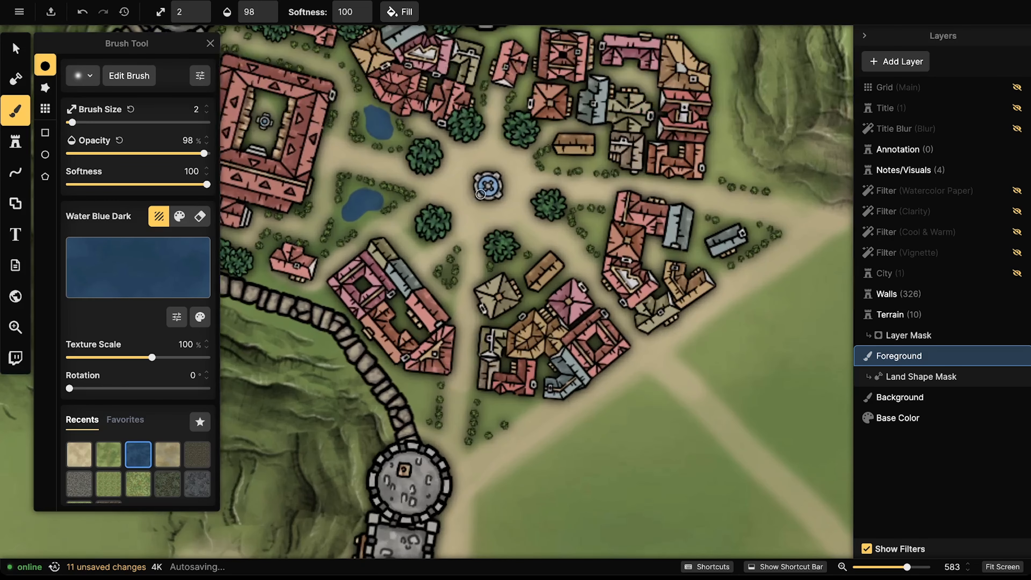
pyautogui.scroll(3, 490, 191)
pyautogui.scroll(-2, 491, 185)
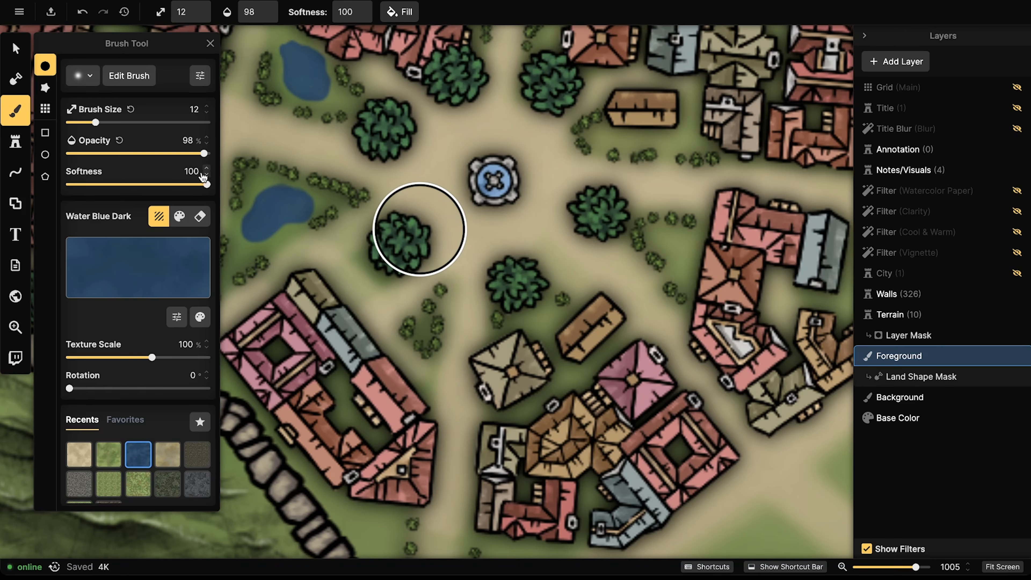
pyautogui.press('v')
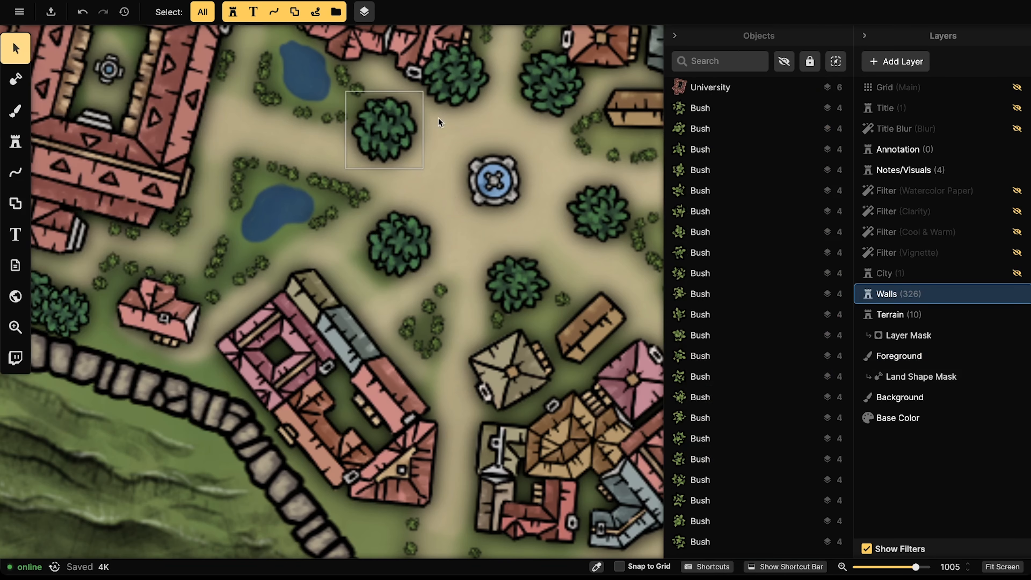
pyautogui.click(500, 163)
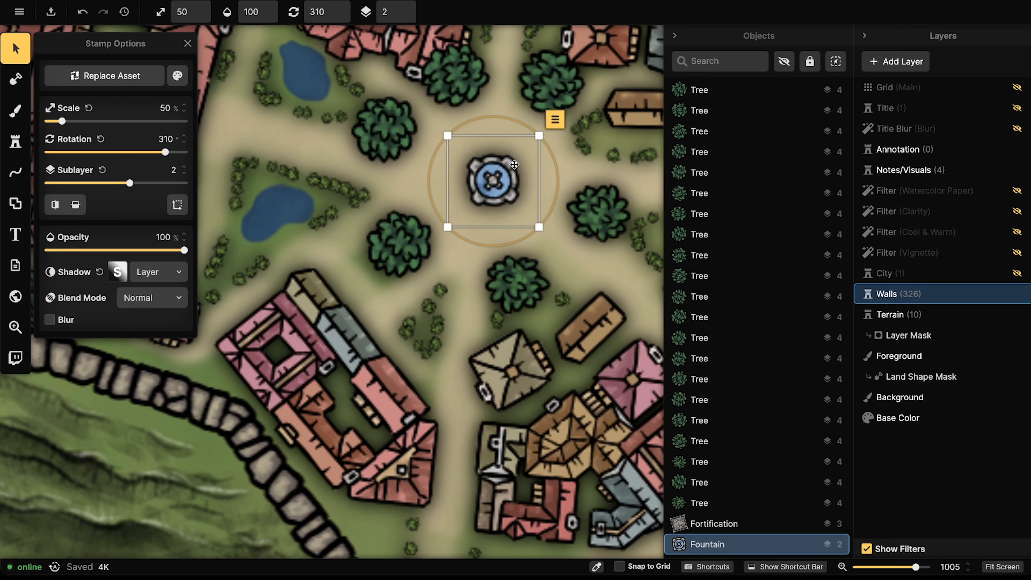
pyautogui.click(15, 141)
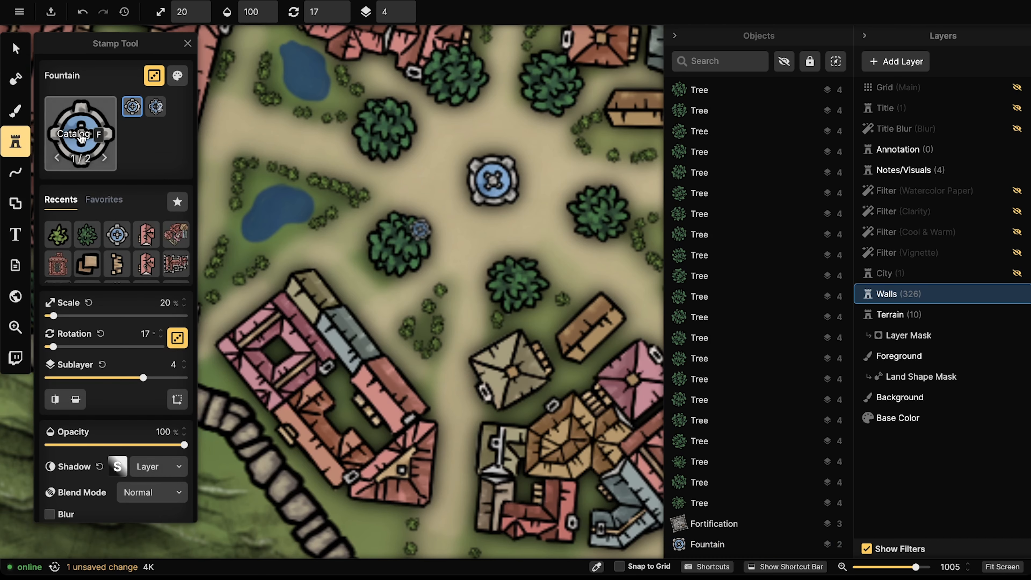
pyautogui.click(81, 137)
pyautogui.write('elven')
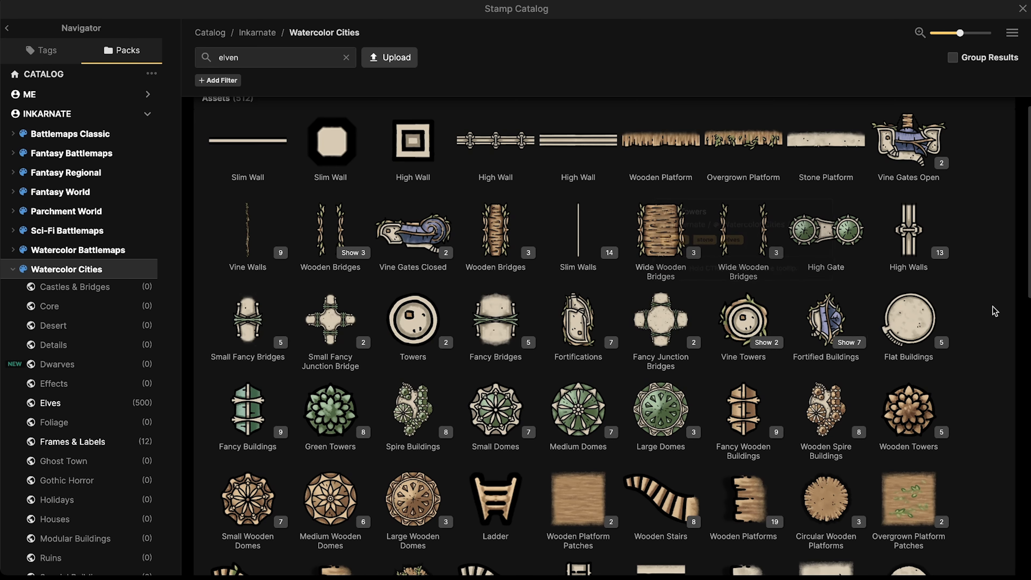
# Step: Stamp the round Flat Buildings platform at sublayer 0 over the plaza fountain
pyautogui.click(909, 319)
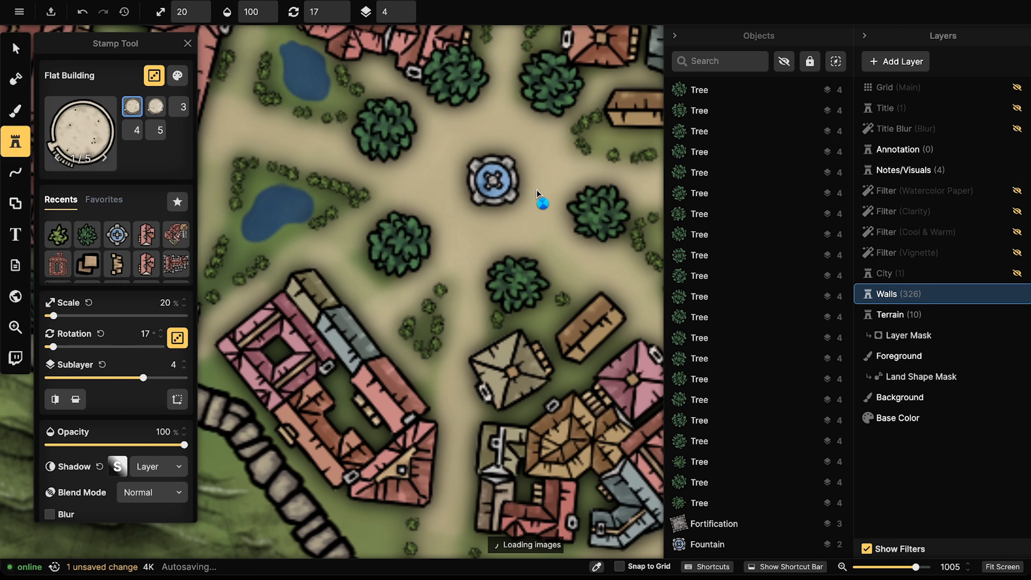
pyautogui.click(408, 11)
pyautogui.press('Left')
pyautogui.press('Right')
pyautogui.press('Right')
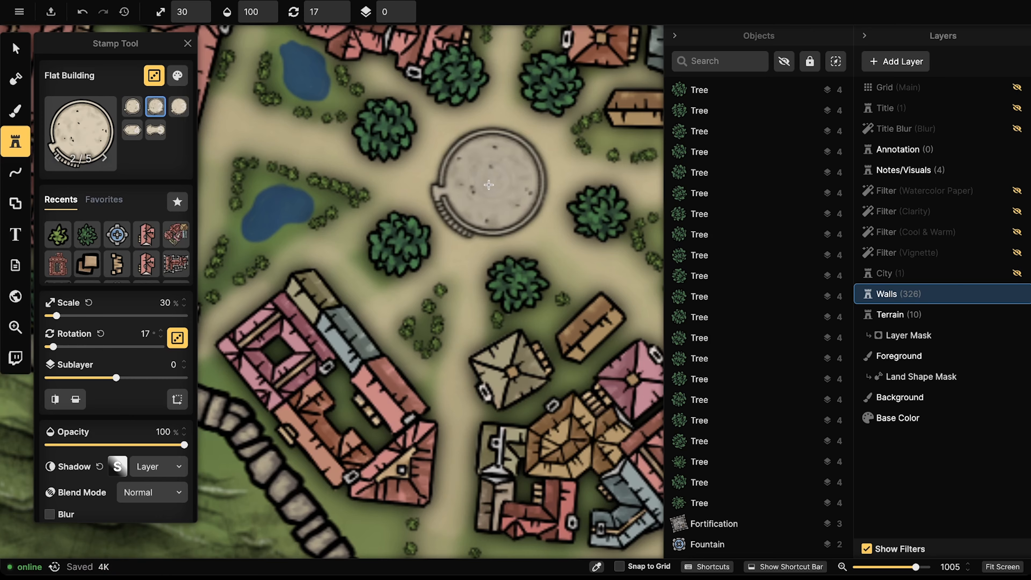
pyautogui.click(491, 184)
# Step: Shrink the fountain and nudge it and the platform so the fountain sits centred
pyautogui.click(16, 48)
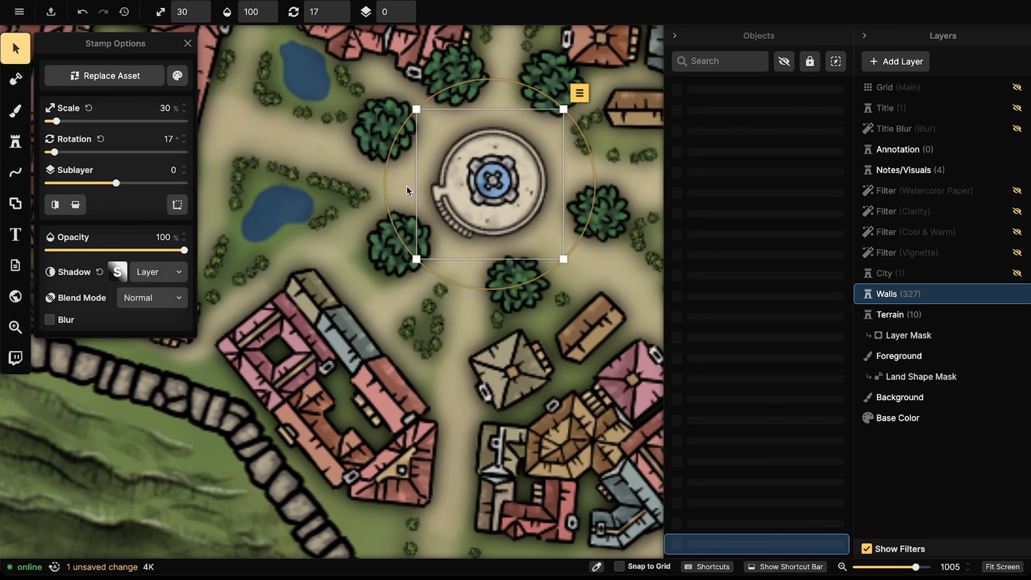
pyautogui.click(493, 185)
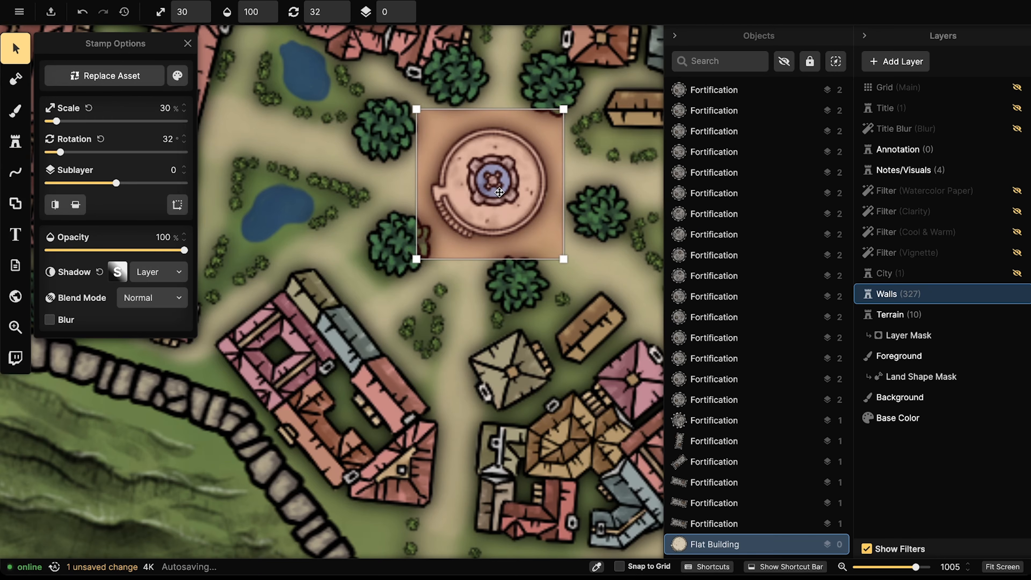
pyautogui.click(488, 170)
pyautogui.press('[')
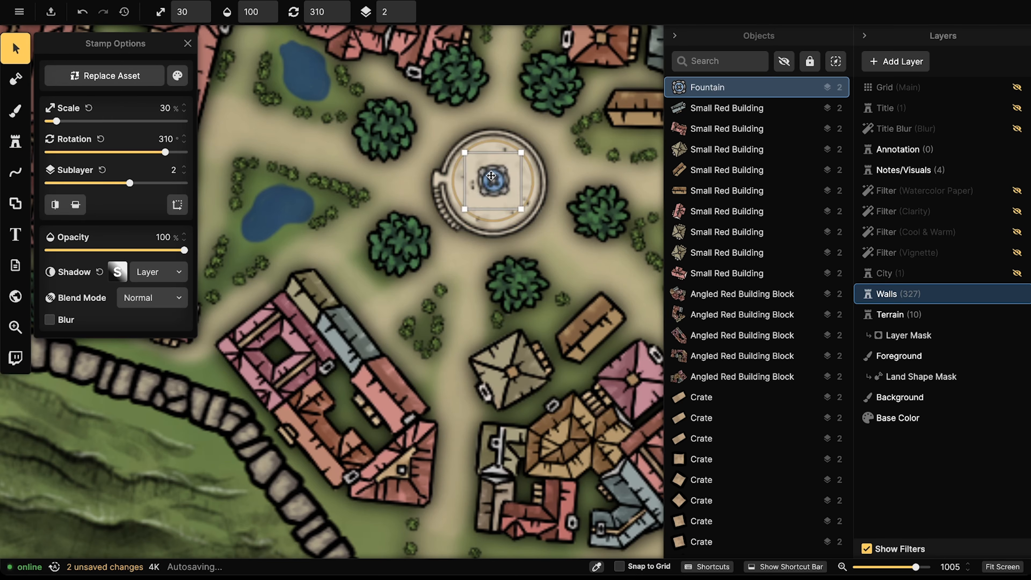
pyautogui.moveTo(492, 179); pyautogui.dragTo(483, 172)
pyautogui.click(537, 141)
pyautogui.press('Up')
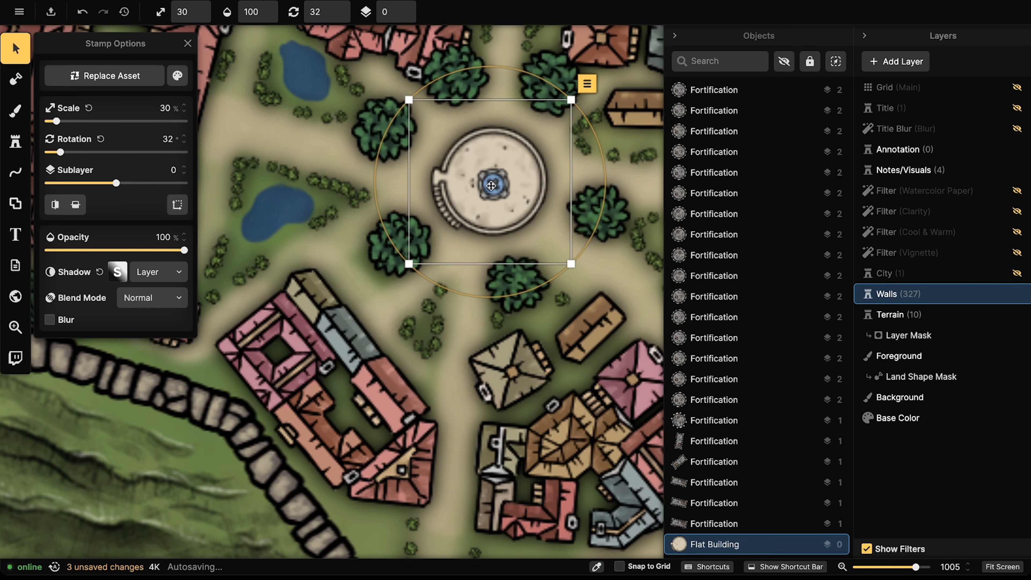
pyautogui.click(495, 184)
pyautogui.scroll(3, 495, 183)
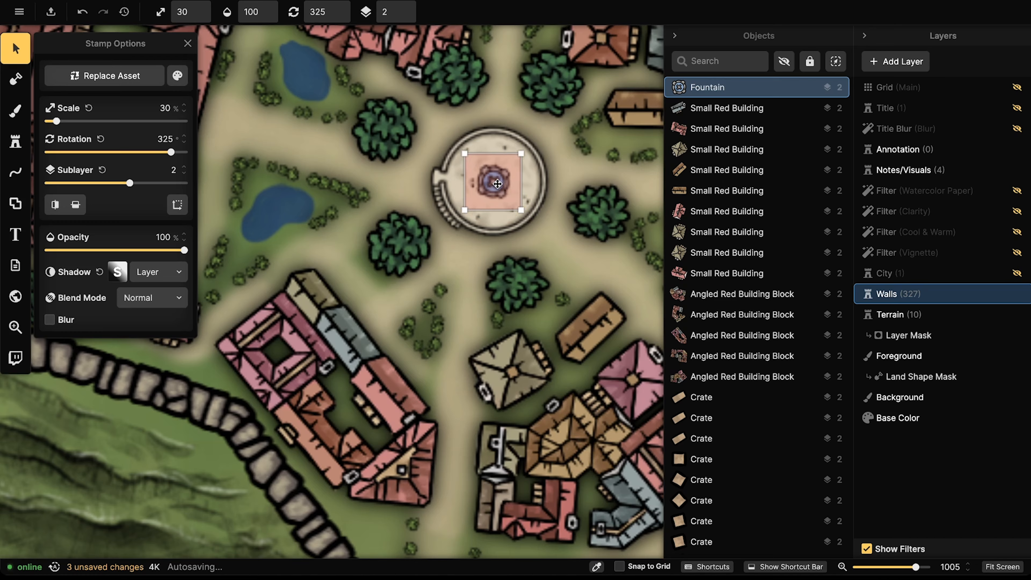
pyautogui.click(16, 145)
# Step: Search the Stamp Catalog for 'bench' and pick the Stone Benches stamp
pyautogui.click(98, 103)
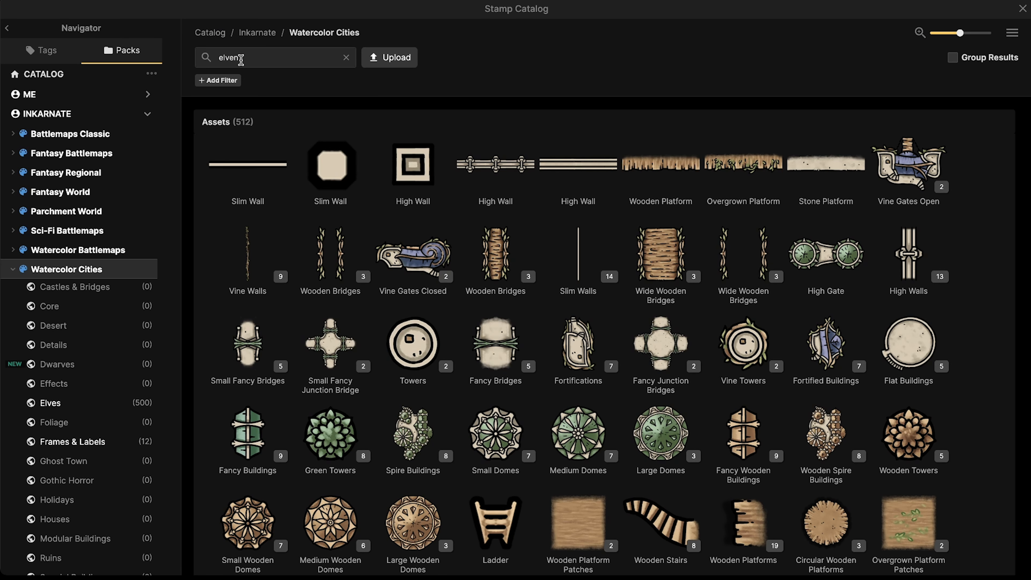
pyautogui.click(257, 57)
pyautogui.press('BackSpace')
pyautogui.press('BackSpace')
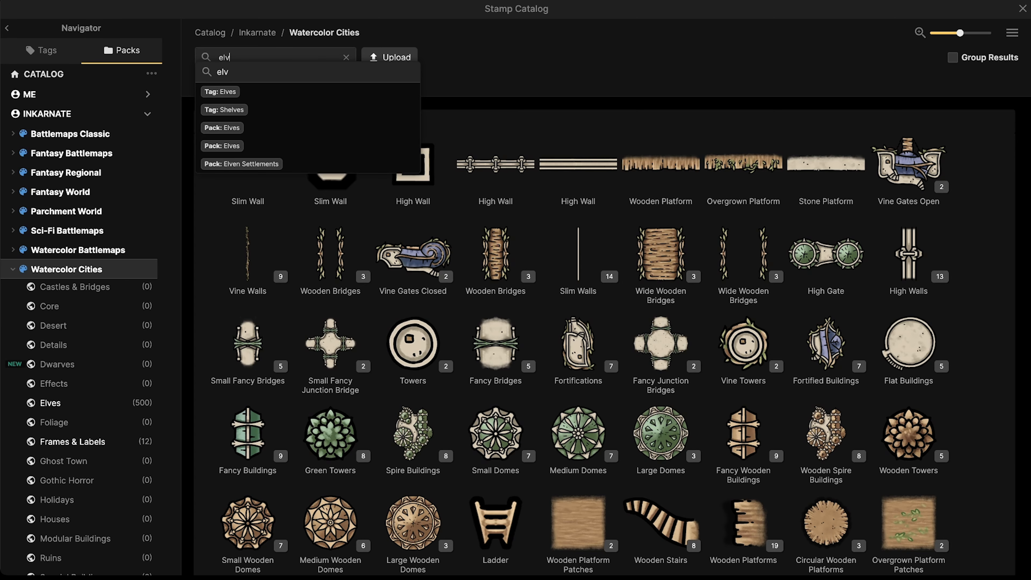
pyautogui.write('bench')
pyautogui.press('Return')
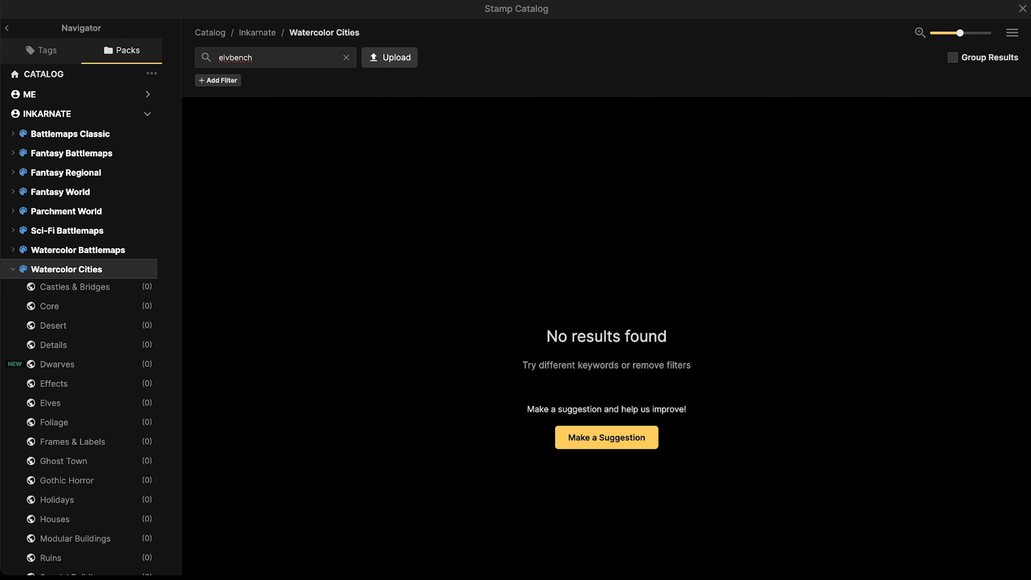
pyautogui.click(259, 62)
pyautogui.press('BackSpace')
pyautogui.press('BackSpace')
pyautogui.press('BackSpace')
pyautogui.press('BackSpace')
pyautogui.press('BackSpace')
pyautogui.write('bench')
pyautogui.press('Return')
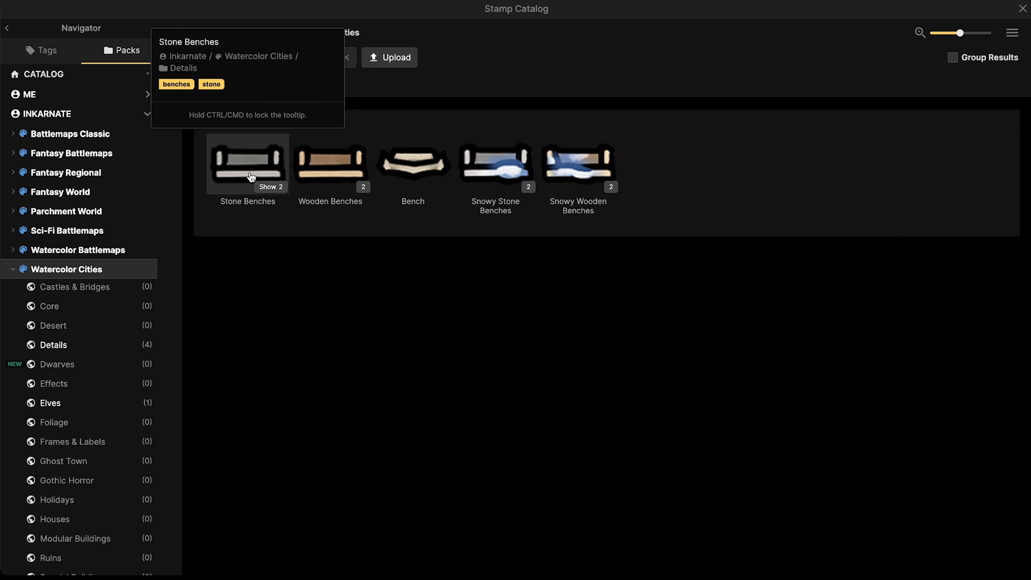
pyautogui.click(247, 163)
# Step: Set the benches to sublayer 1, undo a misplaced bench, and choose the plain stone bench variant
pyautogui.scroll(3, 453, 52)
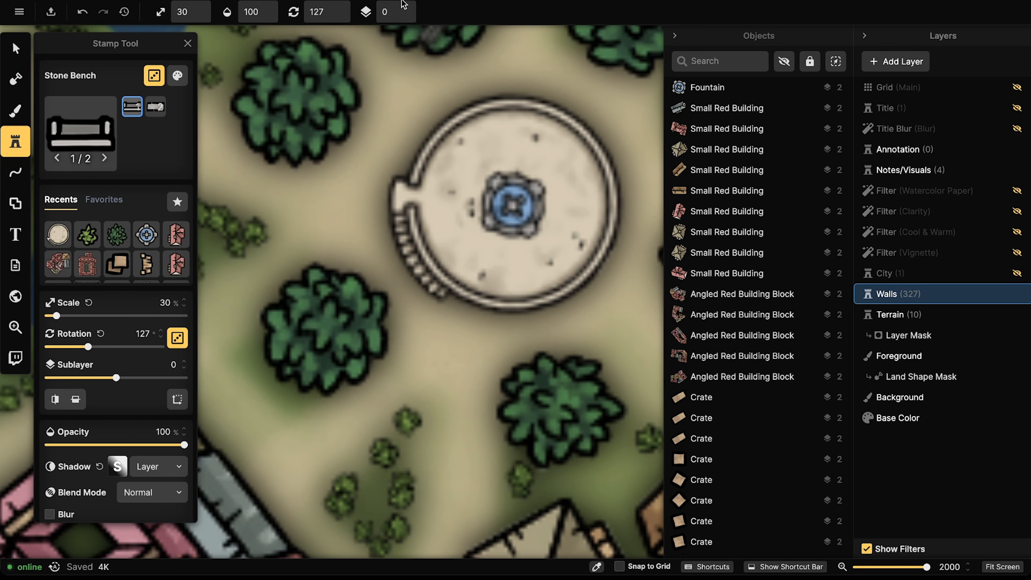
pyautogui.click(407, 7)
pyautogui.scroll(-7, 572, 203)
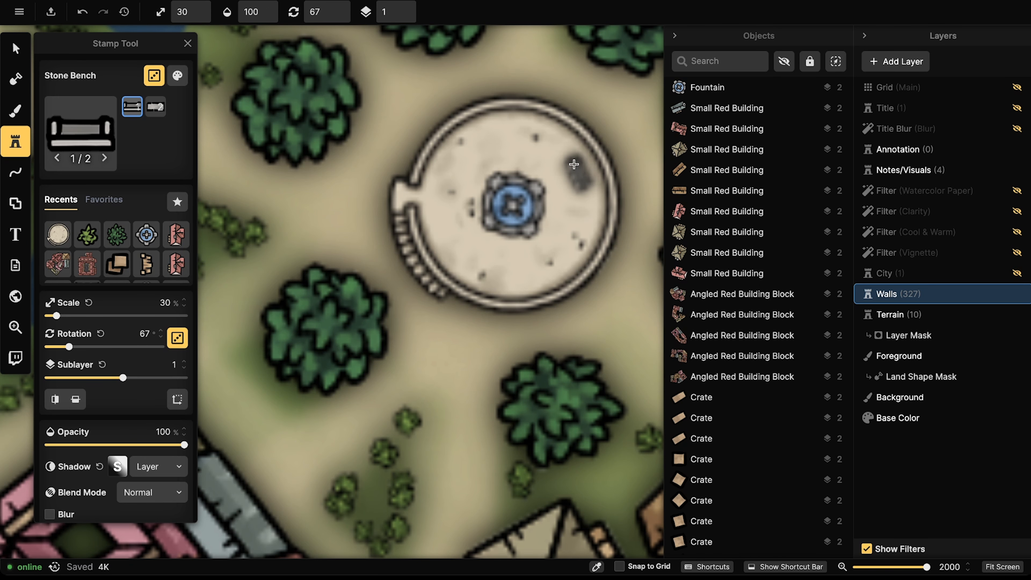
pyautogui.click(536, 137)
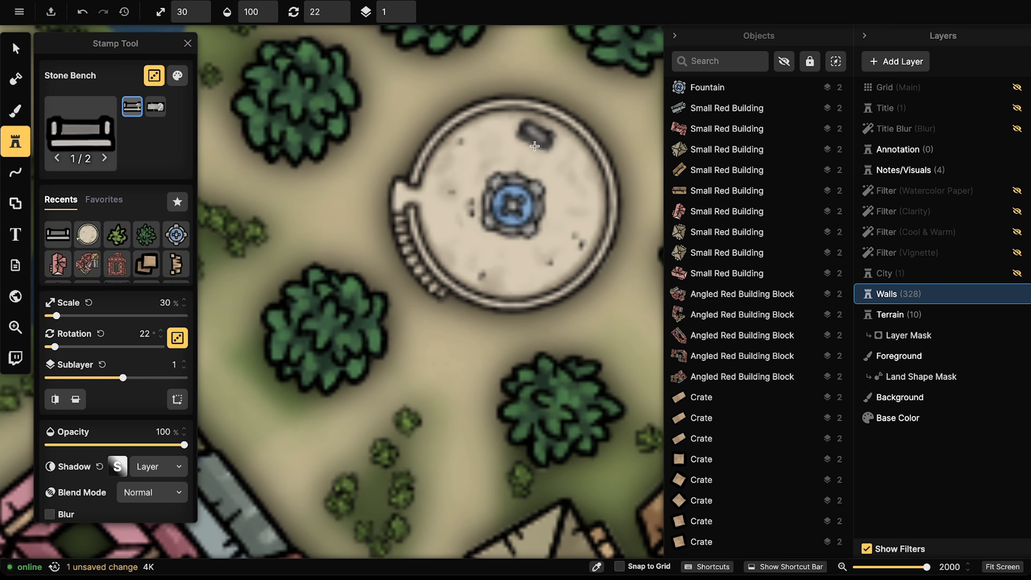
pyautogui.hotkey('ctrl', 'z')
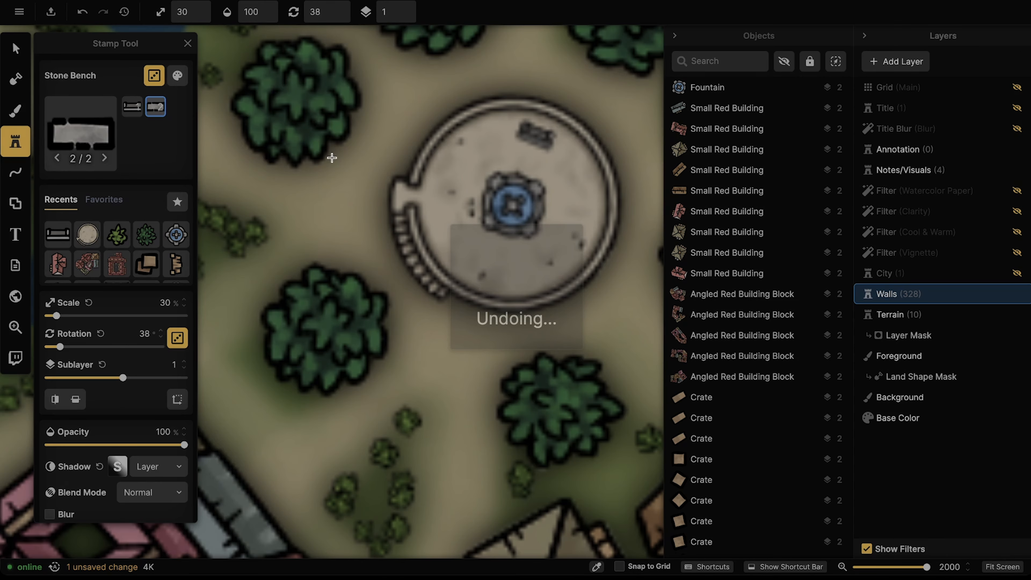
pyautogui.scroll(4, 333, 160)
pyautogui.click(420, 230)
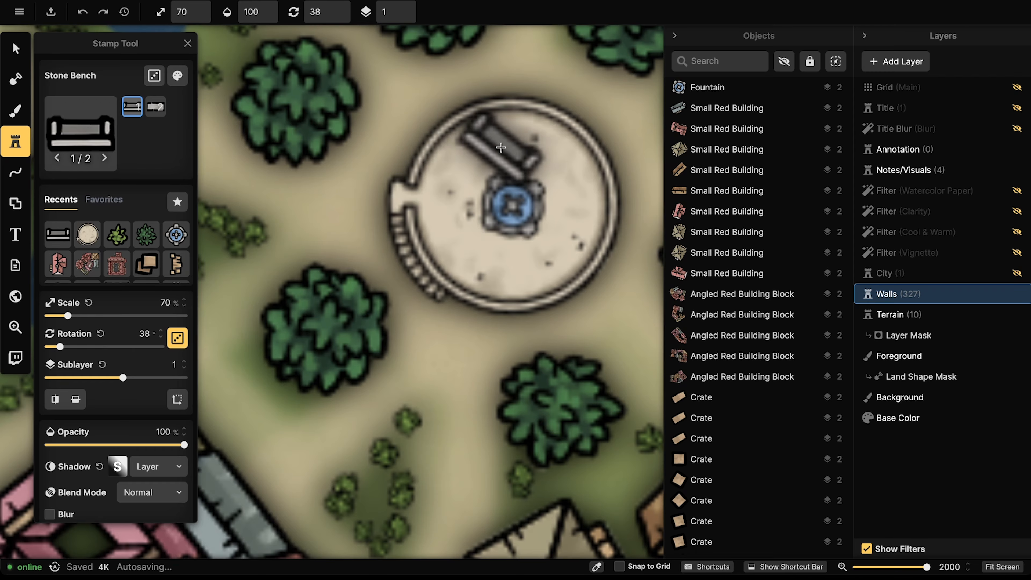
# Step: Stamp four stone benches at the plaza's upper right, lower right, lower left and upper left
pyautogui.scroll(-3, 501, 160)
pyautogui.scroll(5, 501, 159)
pyautogui.scroll(-12, 503, 157)
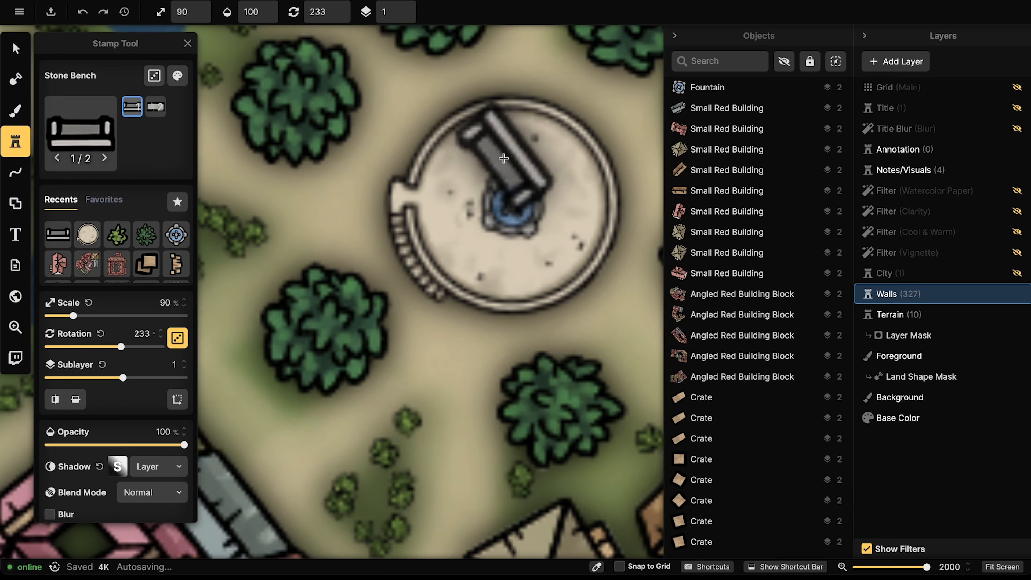
pyautogui.scroll(-2, 552, 159)
pyautogui.scroll(-4, 552, 157)
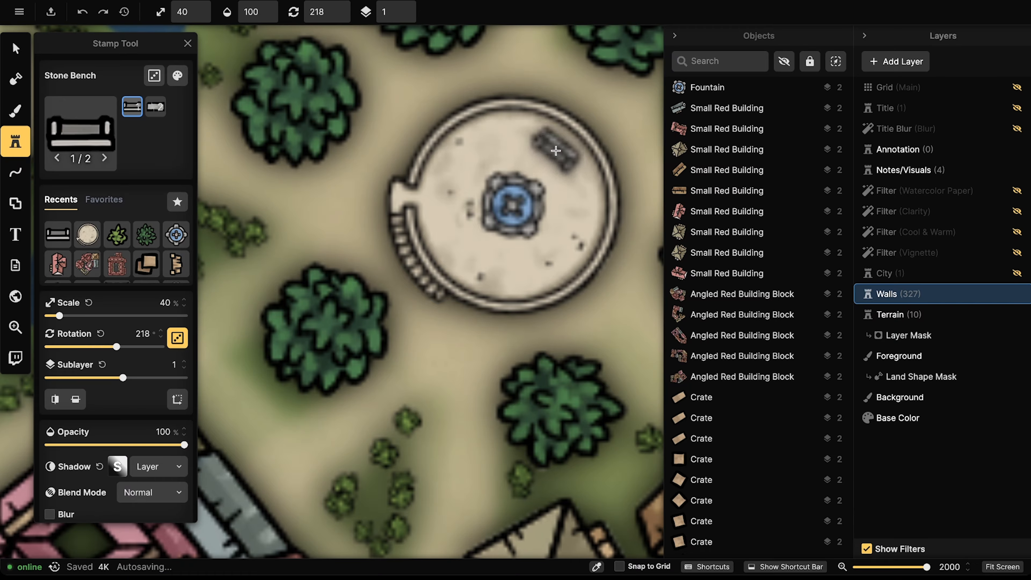
pyautogui.click(557, 156)
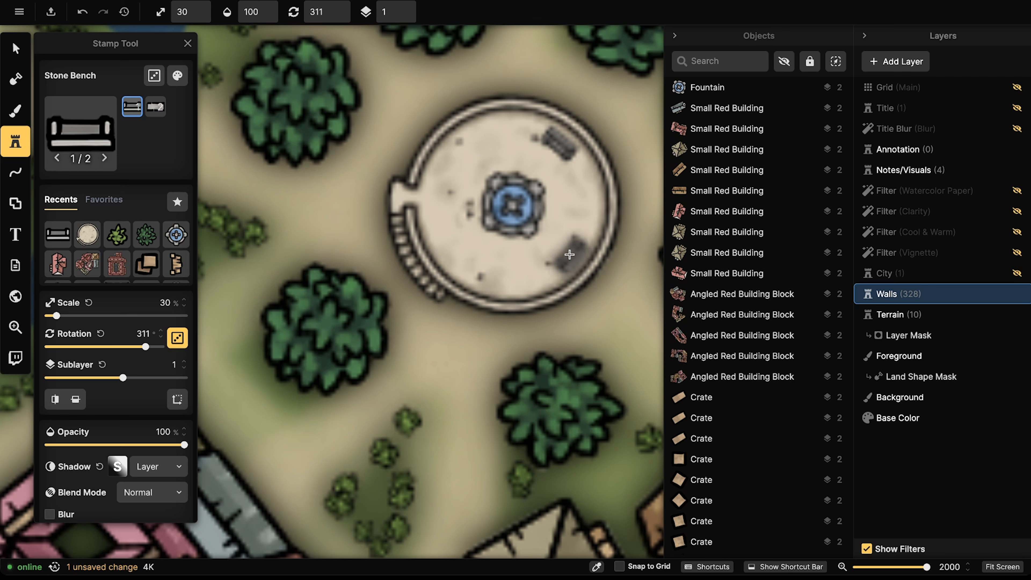
pyautogui.click(569, 256)
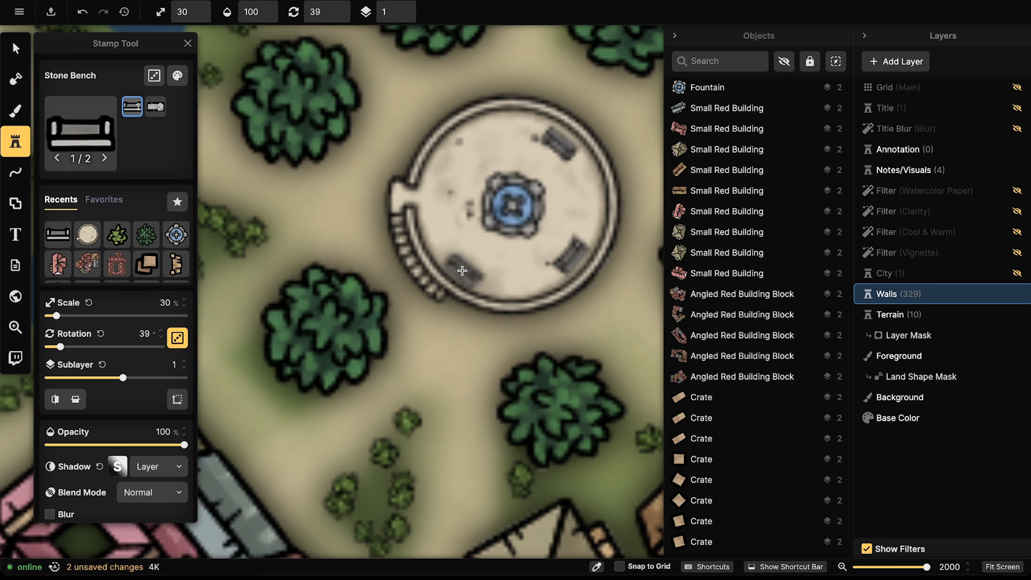
pyautogui.click(461, 270)
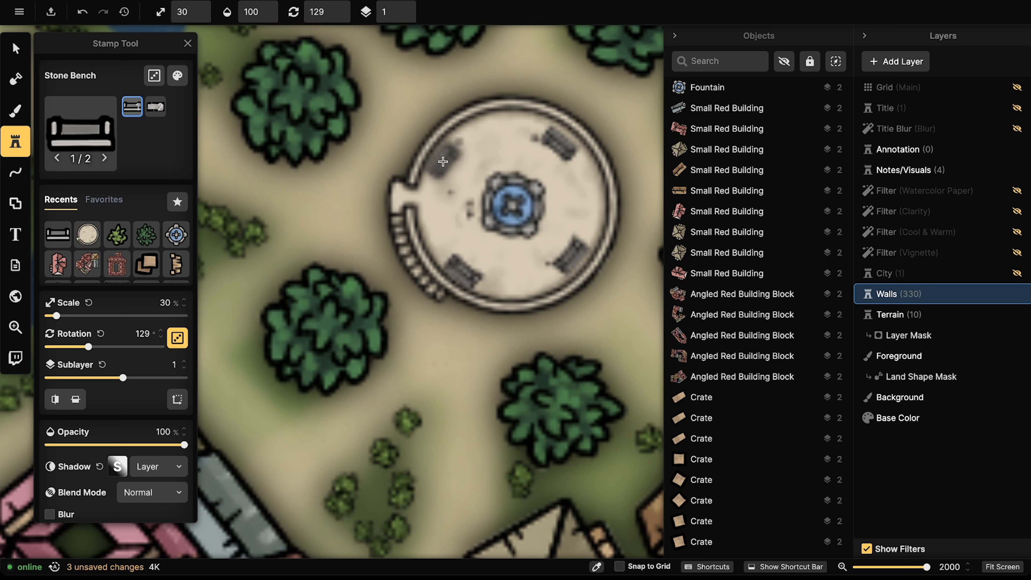
pyautogui.click(443, 162)
# Step: Nudge the fountain and move the upper-left bench into line
pyautogui.press('v')
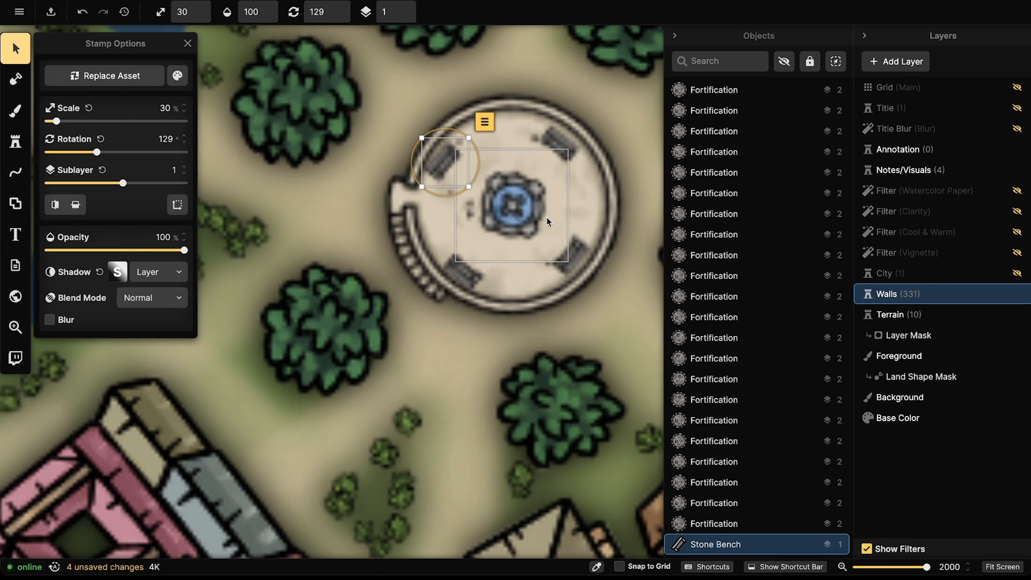
pyautogui.moveTo(523, 213); pyautogui.dragTo(517, 211)
pyautogui.moveTo(444, 162); pyautogui.dragTo(451, 158)
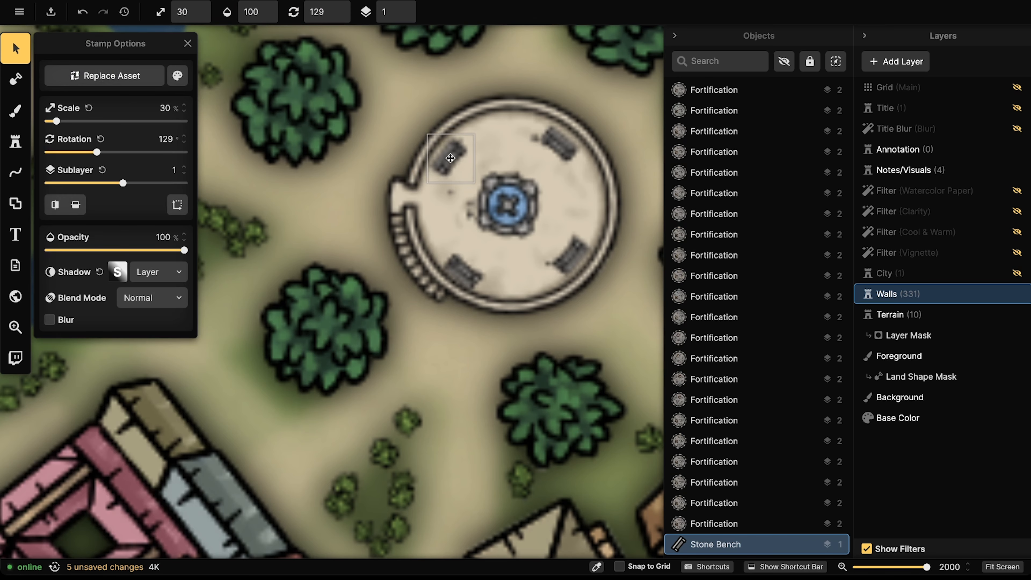
pyautogui.click(462, 269)
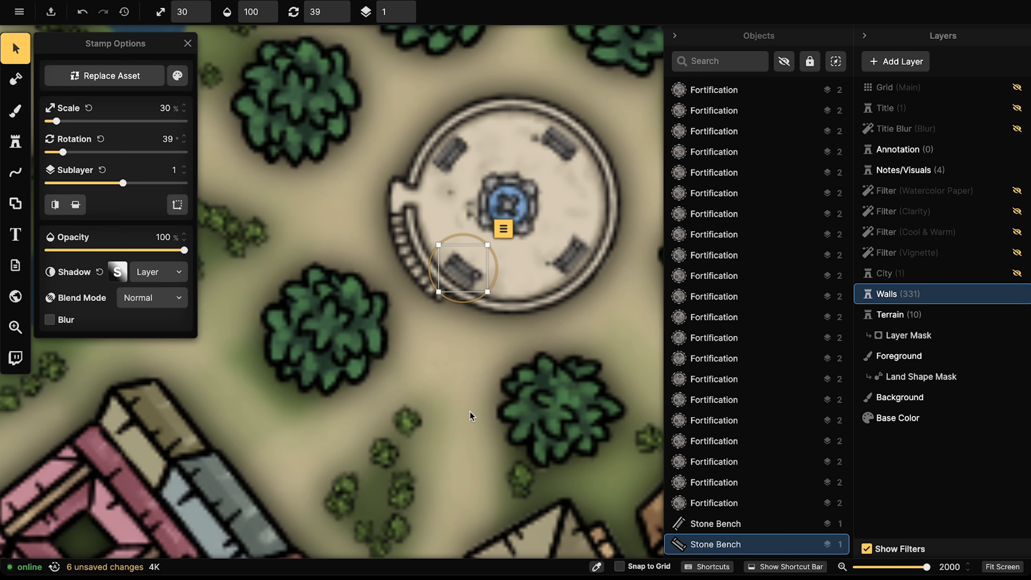
# Step: Copy a small bush and paste copies inside the plaza wall and beside the upper-left bench
pyautogui.click(408, 423)
pyautogui.hotkey('ctrl', 'c')
pyautogui.hotkey('ctrl', 'v')
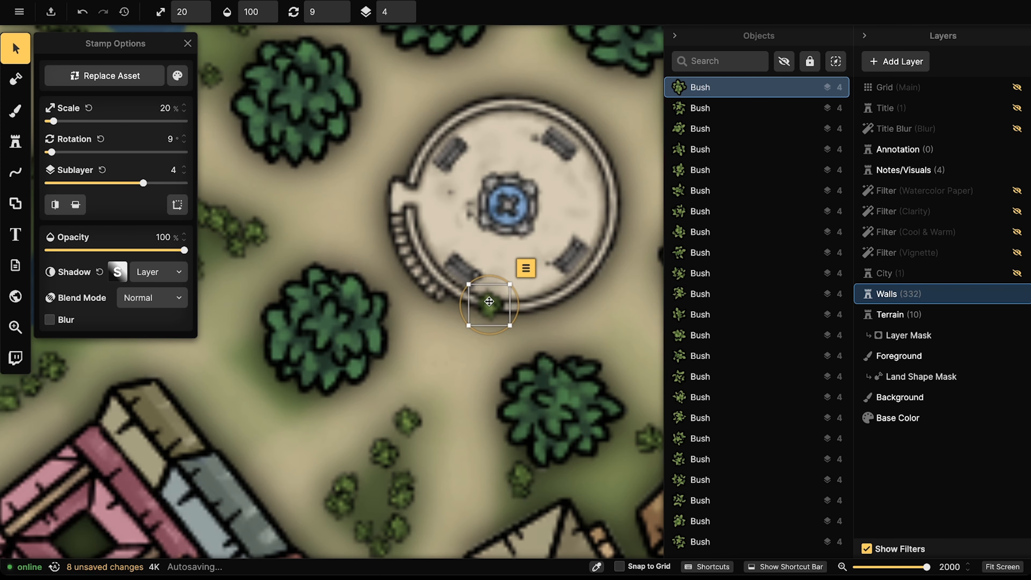
pyautogui.moveTo(489, 302); pyautogui.dragTo(493, 287)
pyautogui.hotkey('ctrl', 'v')
pyautogui.moveTo(442, 248); pyautogui.dragTo(432, 244)
pyautogui.hotkey('ctrl', 'c')
pyautogui.hotkey('ctrl', 'v')
pyautogui.moveTo(451, 149); pyautogui.dragTo(432, 175)
# Step: Paste more bush copies beside the upper, upper-right, lower-right and lower benches, then deselect
pyautogui.hotkey('ctrl', 'v')
pyautogui.moveTo(474, 132); pyautogui.dragTo(532, 124)
pyautogui.hotkey('ctrl', 'v')
pyautogui.hotkey('ctrl', 'v')
pyautogui.moveTo(595, 164); pyautogui.dragTo(586, 166)
pyautogui.hotkey('ctrl', 'v')
pyautogui.moveTo(593, 246); pyautogui.dragTo(589, 223)
pyautogui.hotkey('ctrl', 'v')
pyautogui.moveTo(543, 283); pyautogui.dragTo(545, 280)
pyautogui.click(337, 229)
pyautogui.scroll(-1, 337, 230)
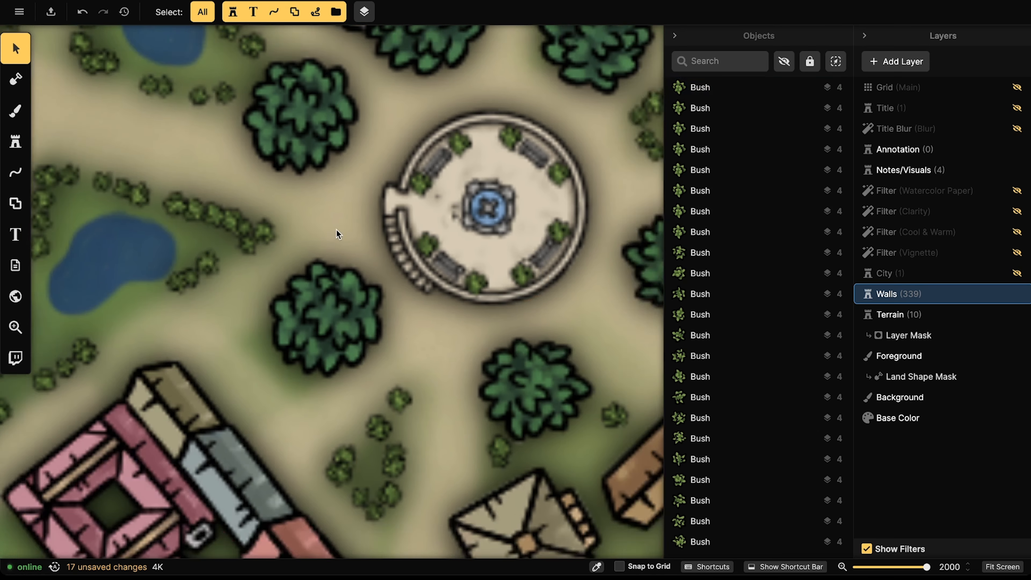
pyautogui.scroll(-10, 335, 229)
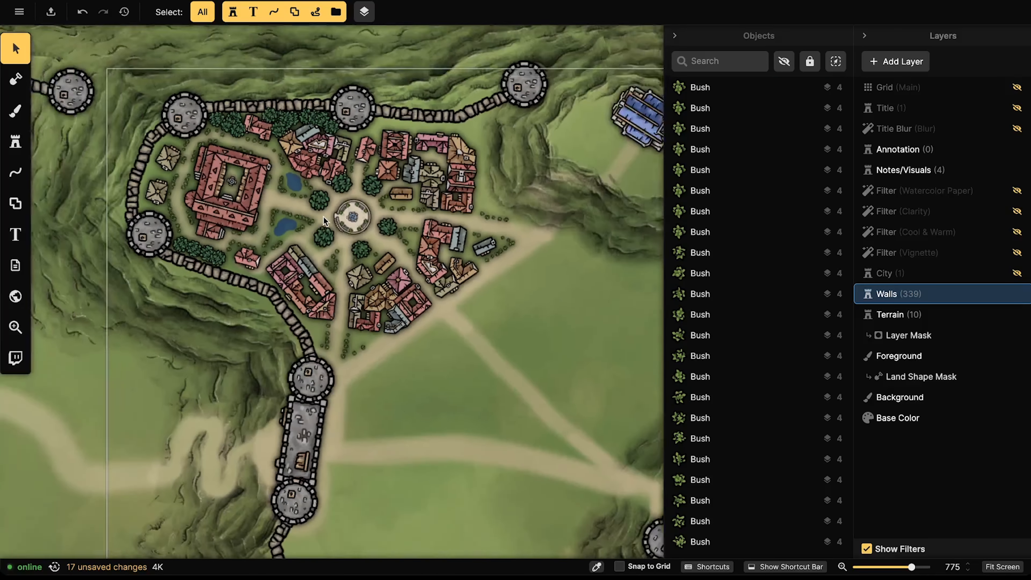
# Step: Pan over the whole town and select two trees beside the plaza
pyautogui.moveTo(323, 217); pyautogui.dragTo(361, 205)
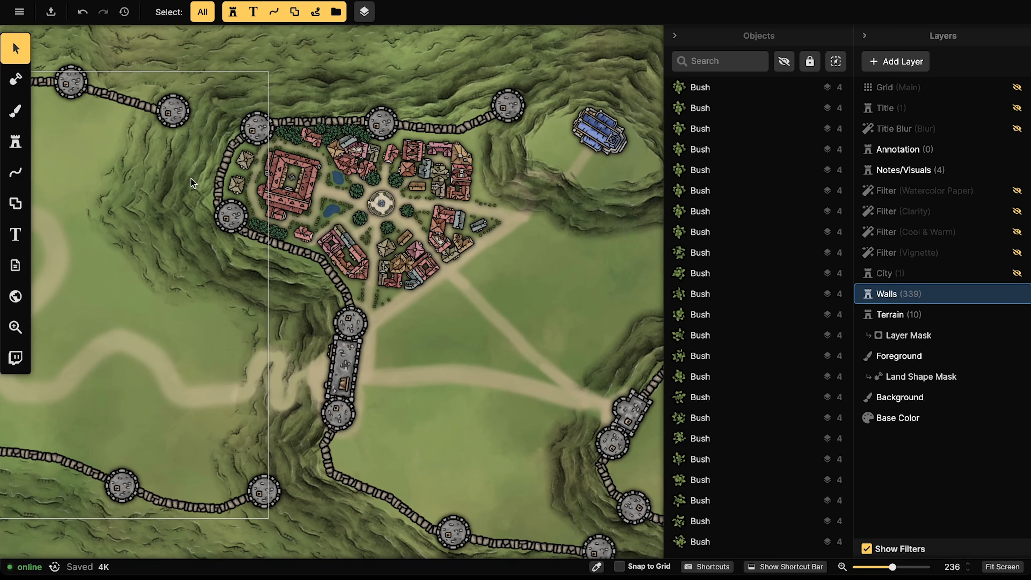
pyautogui.click(334, 139)
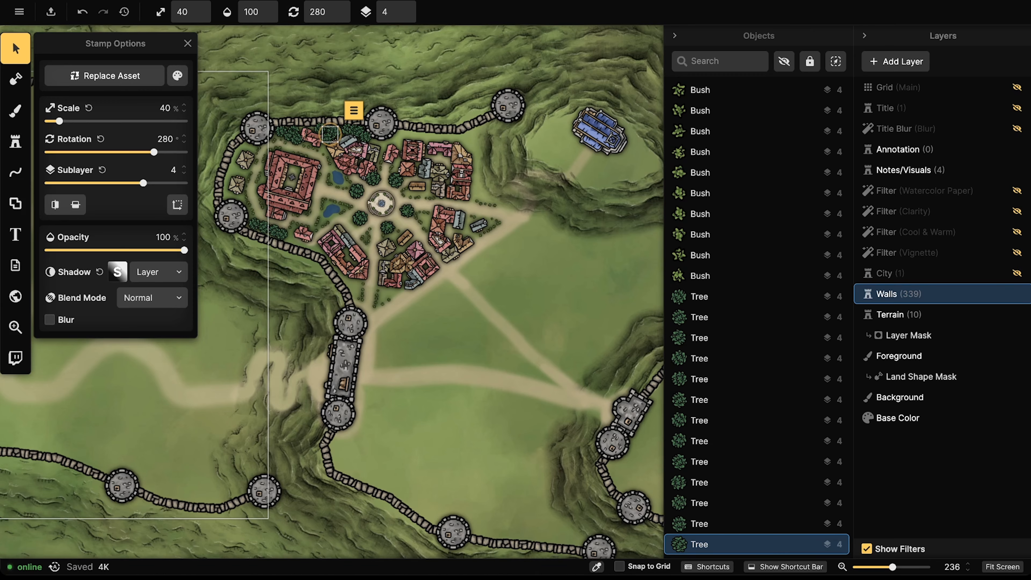
pyautogui.click(357, 194)
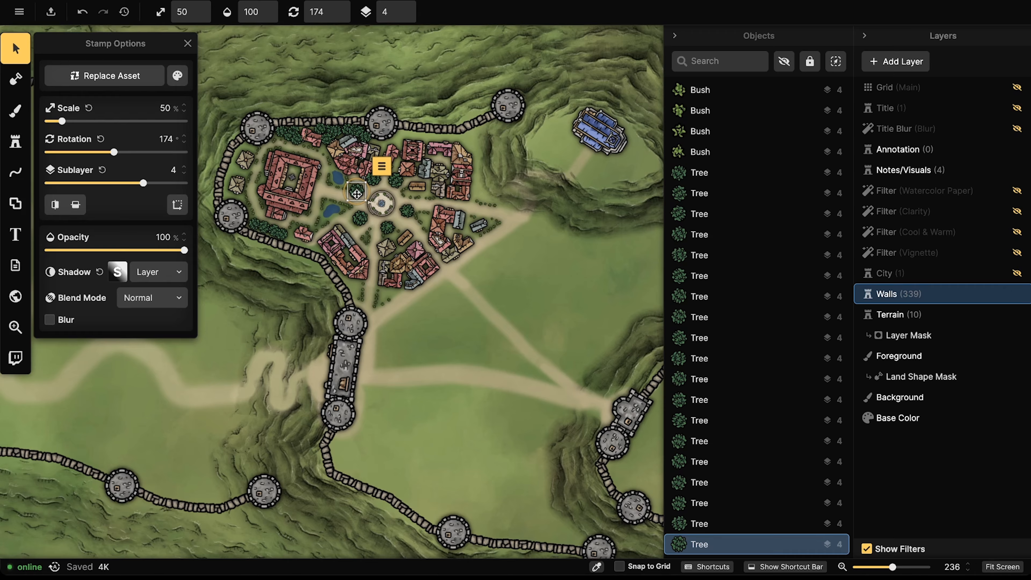
pyautogui.press('Escape')
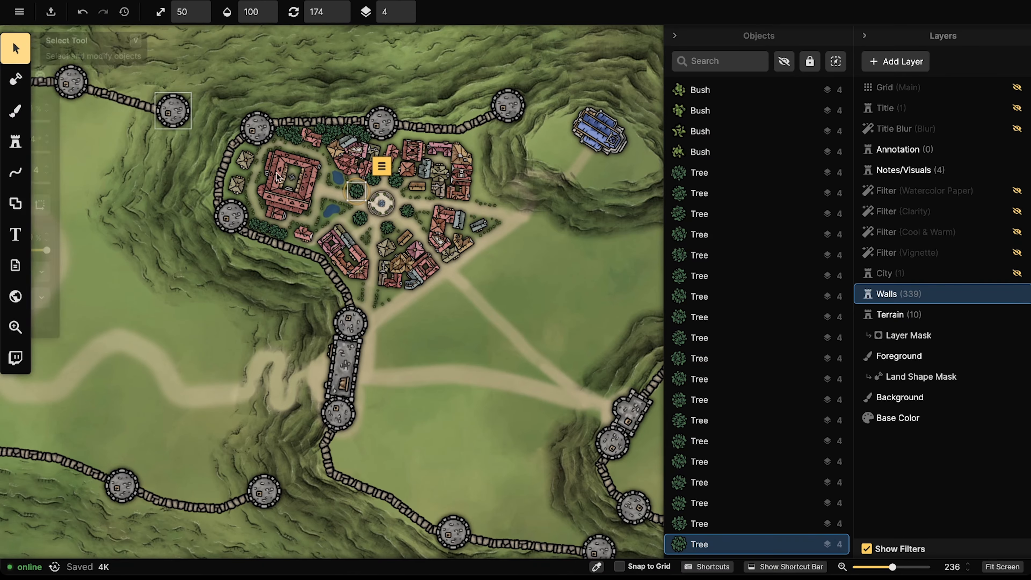
# Step: Zoom out and pan west to bring the western village and bridge into view
pyautogui.scroll(-3, 390, 203)
pyautogui.scroll(-2, 371, 198)
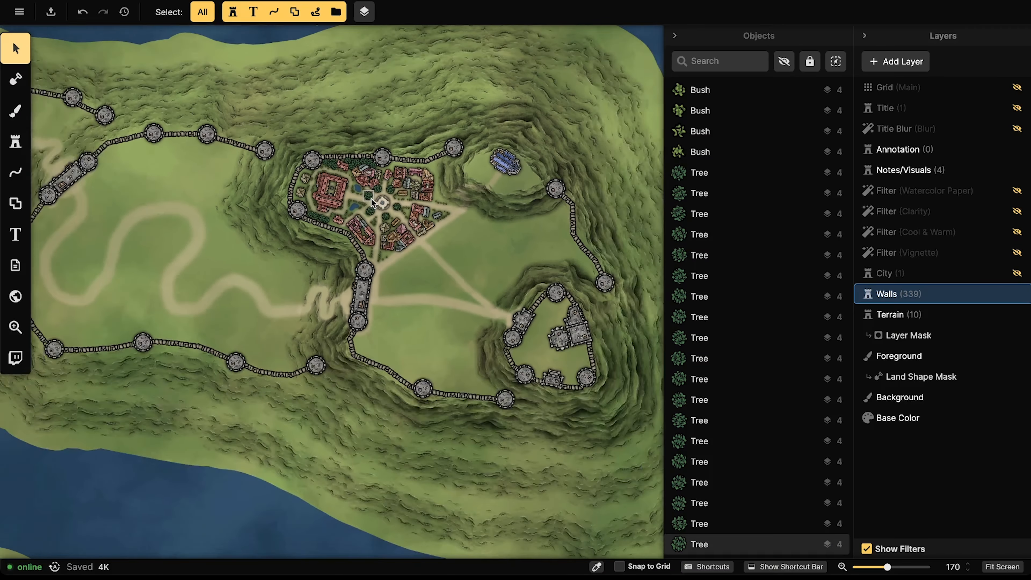
pyautogui.scroll(3, 385, 203)
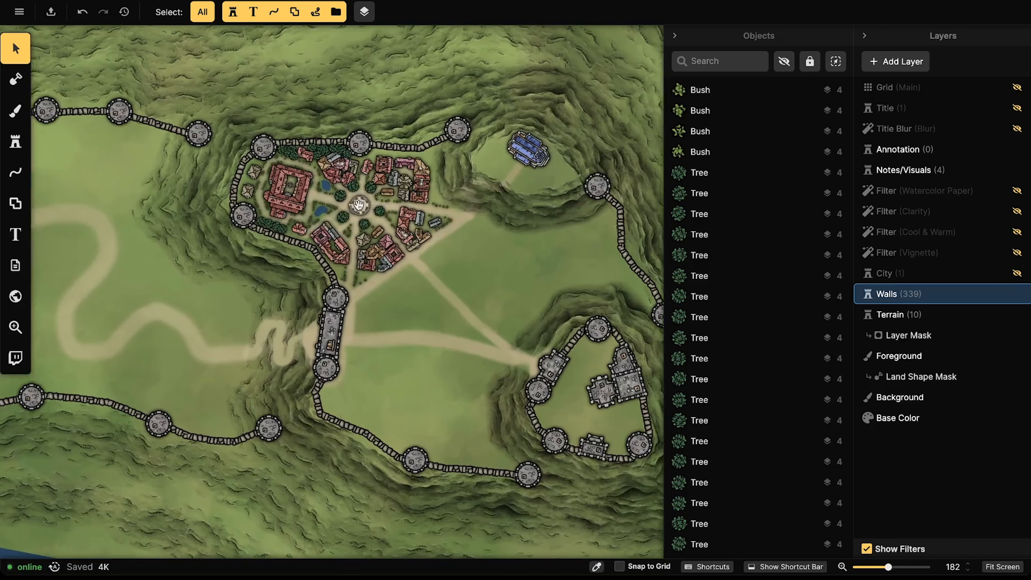
pyautogui.moveTo(384, 204); pyautogui.dragTo(413, 218)
pyautogui.scroll(-2, 395, 199)
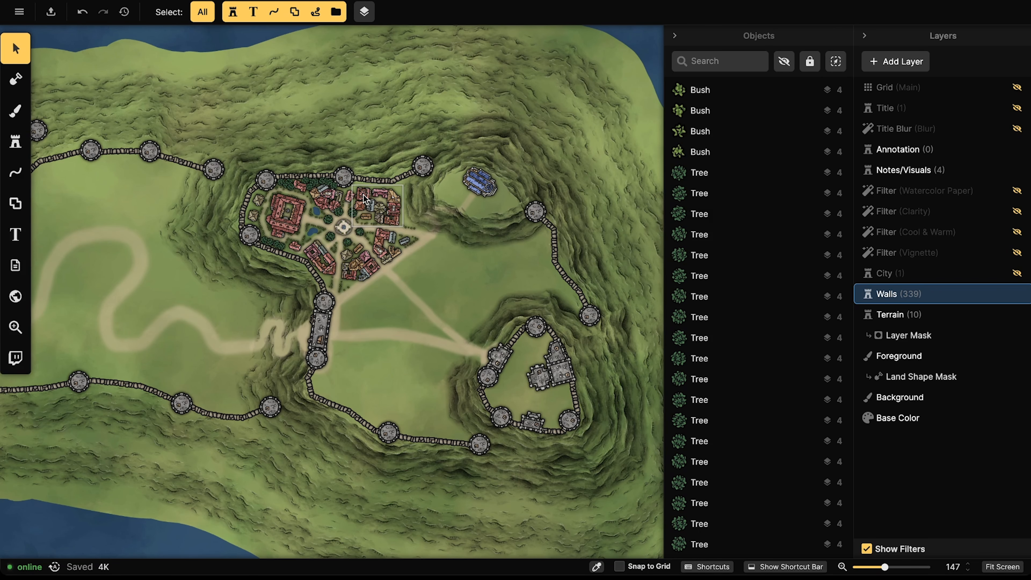
pyautogui.scroll(-1, 303, 270)
pyautogui.moveTo(303, 270); pyautogui.dragTo(472, 260)
pyautogui.moveTo(290, 291); pyautogui.dragTo(391, 268)
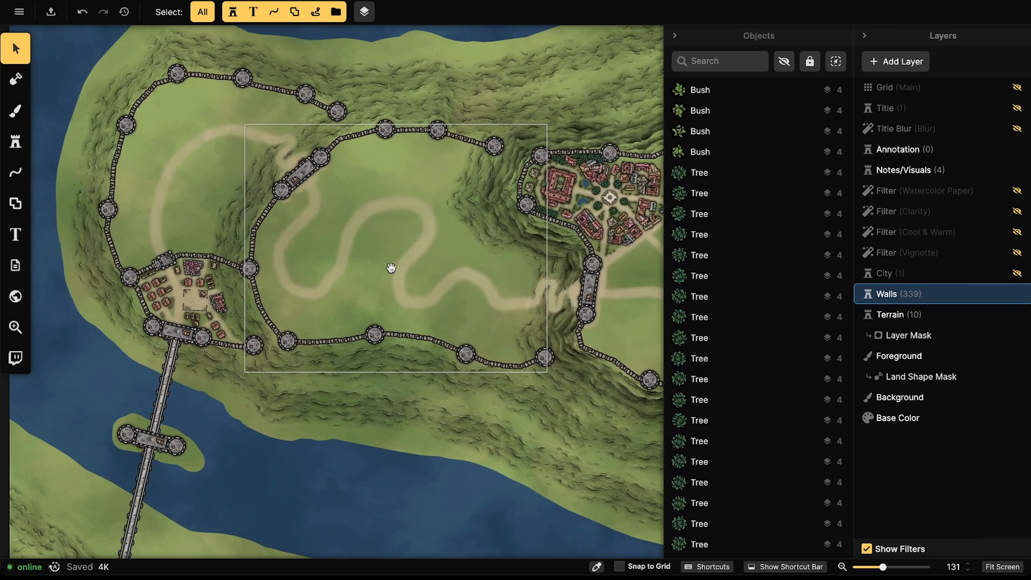
# Step: Take a western-village shack as the stamp and place one beside the shacks inside the lower wall
pyautogui.click(165, 277)
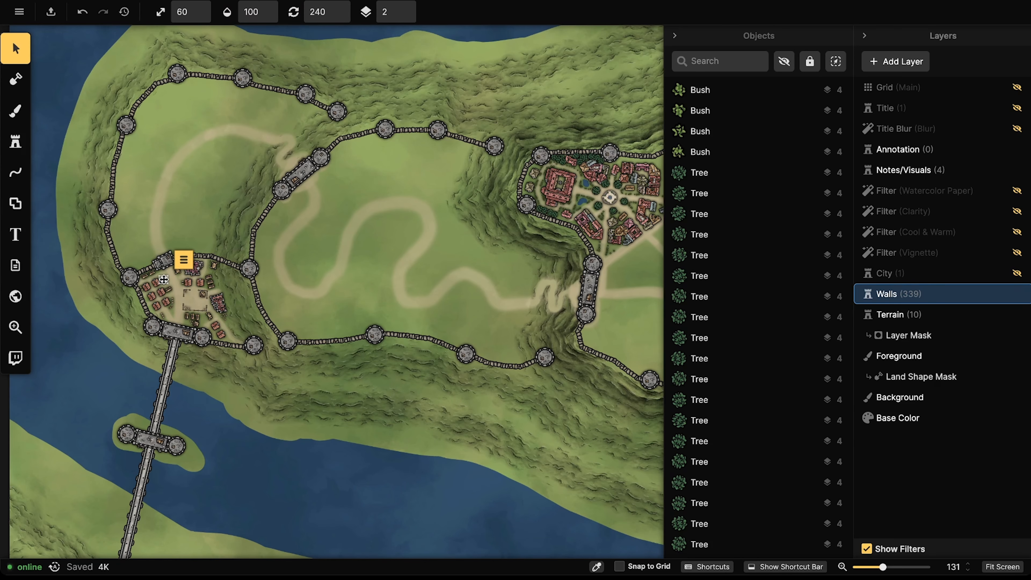
pyautogui.click(15, 141)
pyautogui.moveTo(425, 173); pyautogui.dragTo(172, 198)
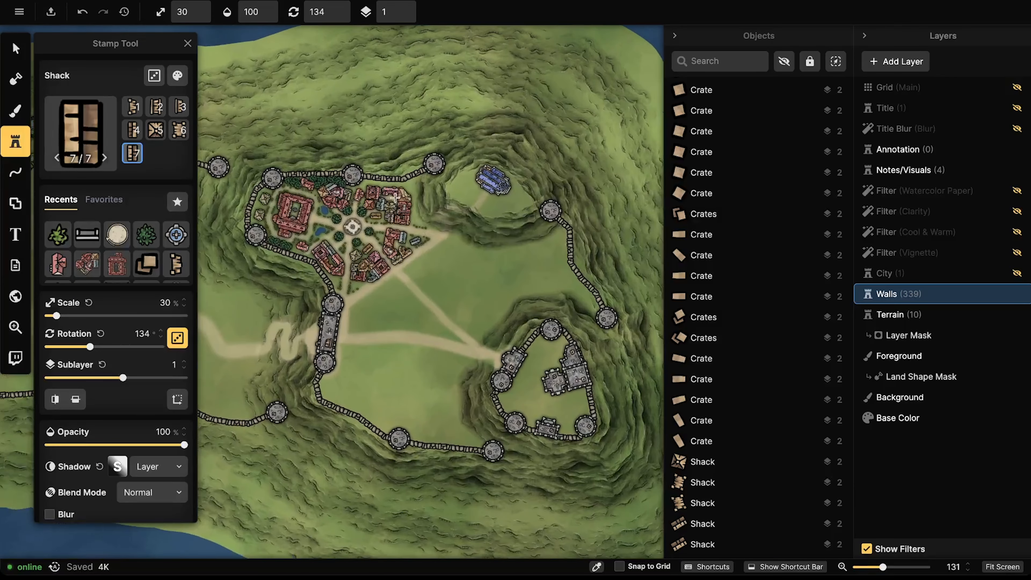
pyautogui.scroll(4, 384, 193)
pyautogui.scroll(10, 384, 193)
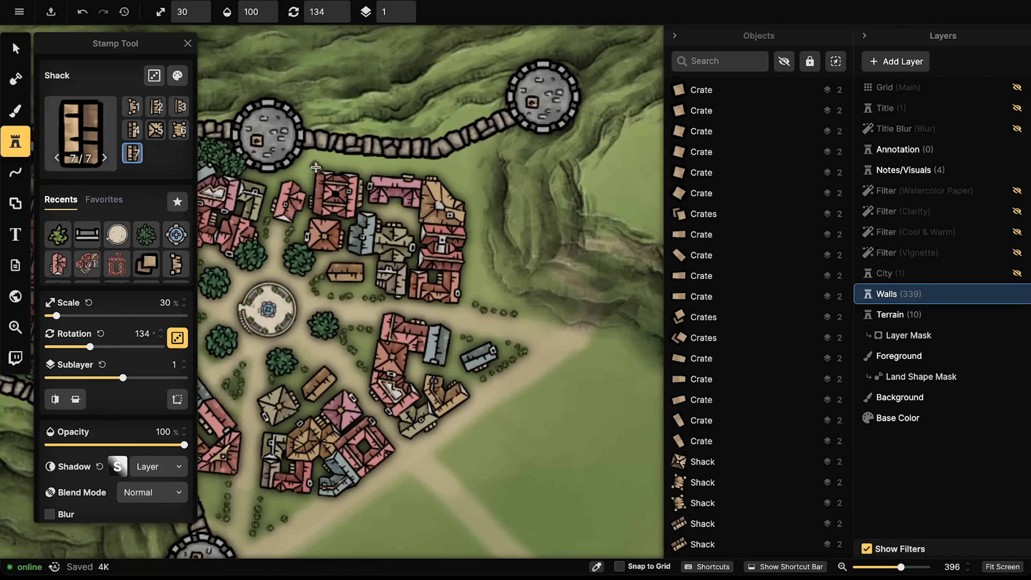
pyautogui.scroll(-2, 300, 166)
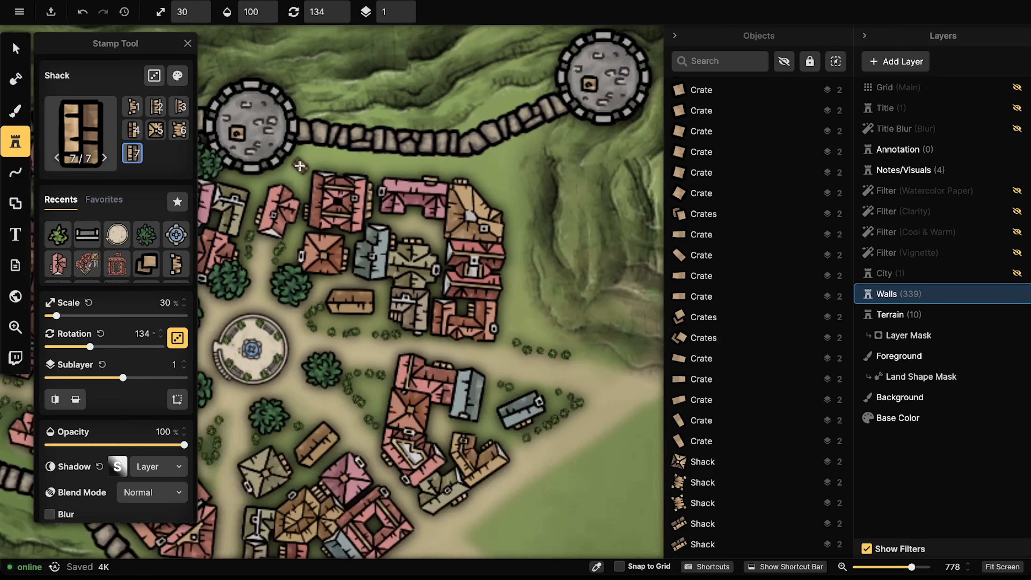
pyautogui.moveTo(300, 167); pyautogui.dragTo(543, 140)
pyautogui.moveTo(265, 173); pyautogui.dragTo(564, 136)
pyautogui.moveTo(220, 345); pyautogui.dragTo(392, 230)
pyautogui.moveTo(374, 422); pyautogui.dragTo(267, 219)
pyautogui.moveTo(244, 321); pyautogui.dragTo(433, 150)
pyautogui.moveTo(245, 258); pyautogui.dragTo(527, 206)
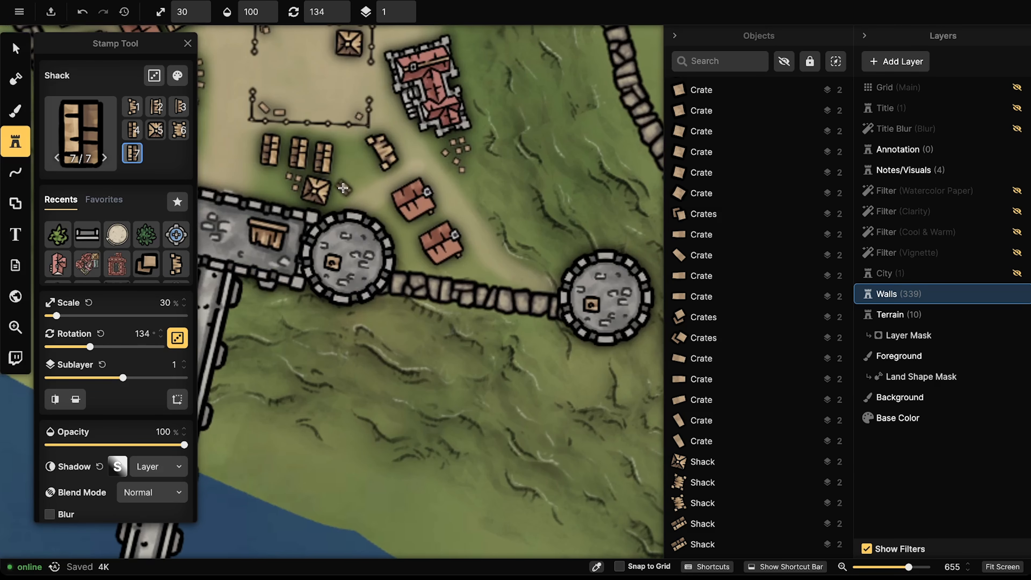
pyautogui.scroll(1, 330, 172)
pyautogui.click(322, 161)
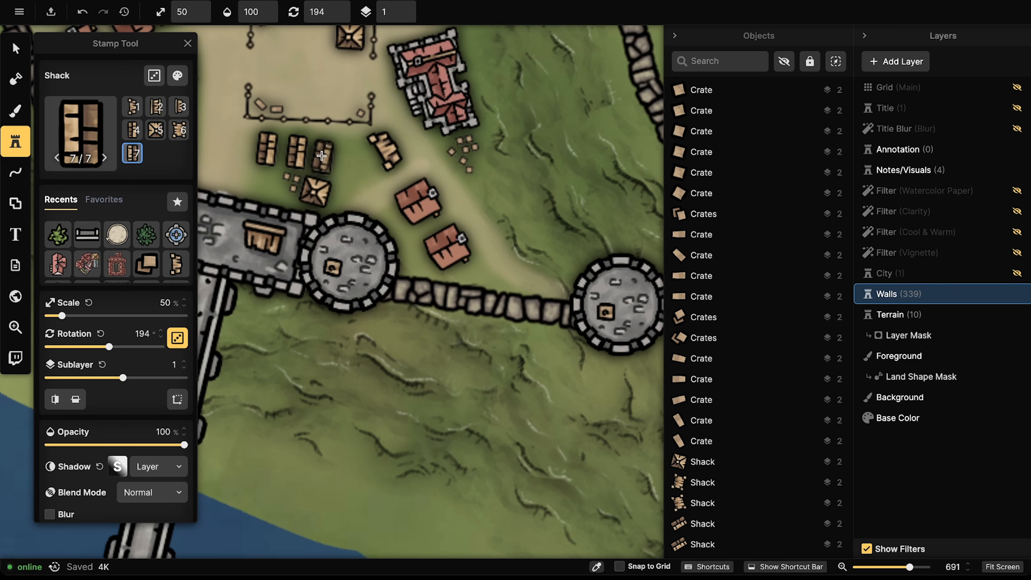
# Step: Shrink the shack stamp to 50% and place shacks below the northern tower and along the eastern edge
pyautogui.scroll(-1, 322, 155)
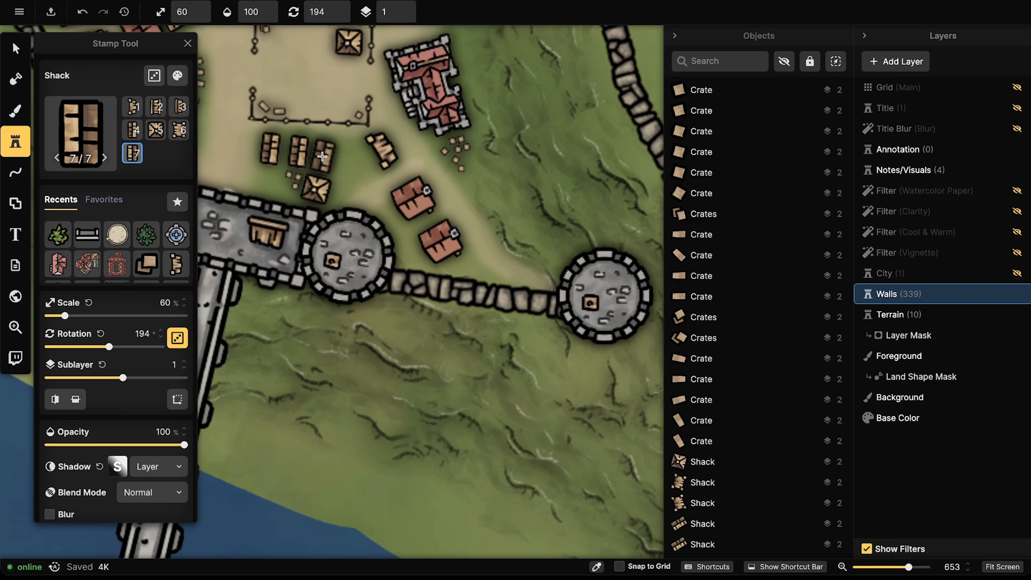
pyautogui.scroll(-3, 323, 156)
pyautogui.moveTo(490, 134); pyautogui.dragTo(251, 239)
pyautogui.moveTo(589, 73); pyautogui.dragTo(211, 301)
pyautogui.moveTo(646, 55); pyautogui.dragTo(467, 144)
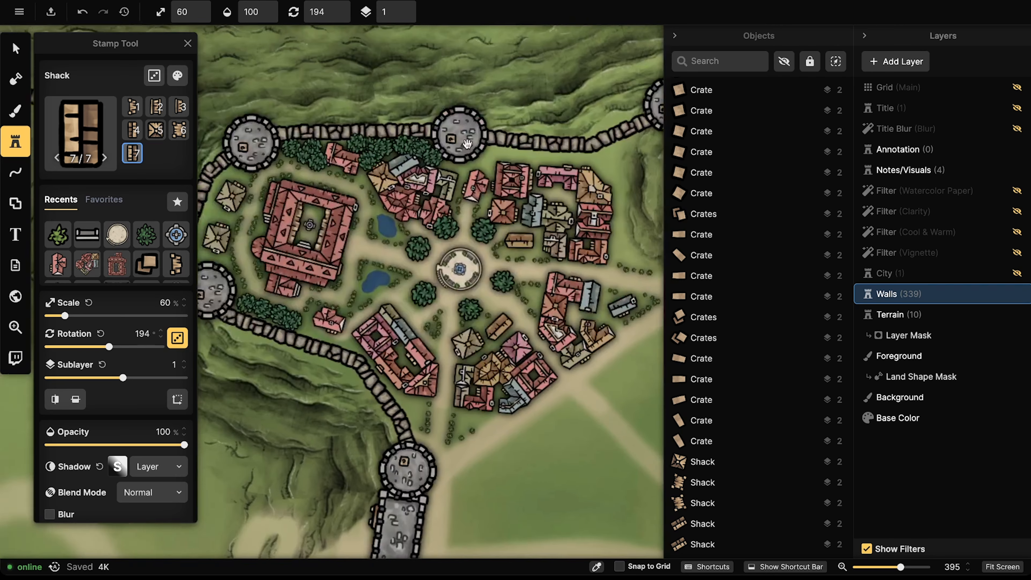
pyautogui.scroll(5, 468, 144)
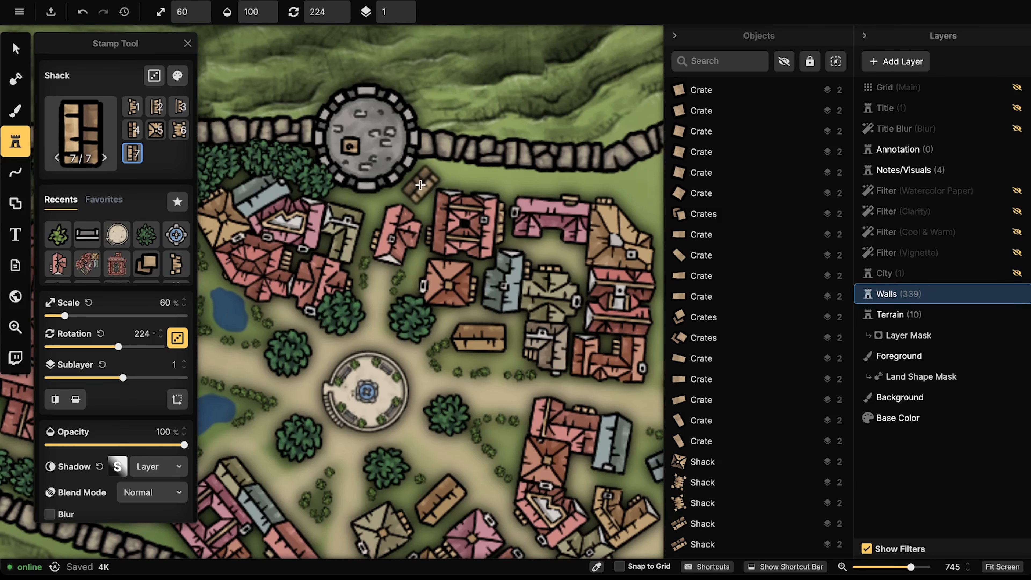
pyautogui.press('[')
pyautogui.click(419, 183)
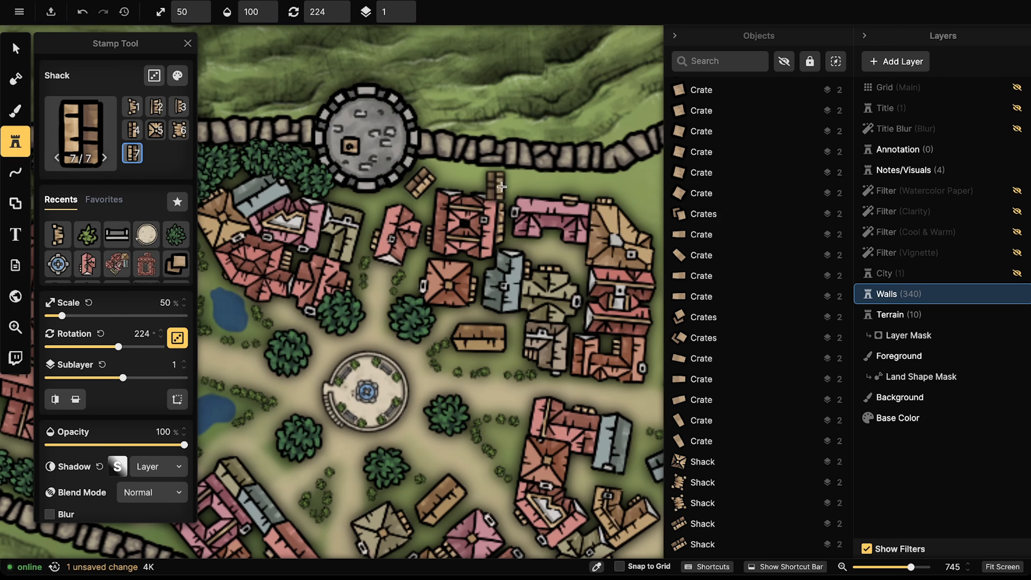
pyautogui.moveTo(620, 189); pyautogui.dragTo(425, 172)
pyautogui.scroll(-5, 459, 169)
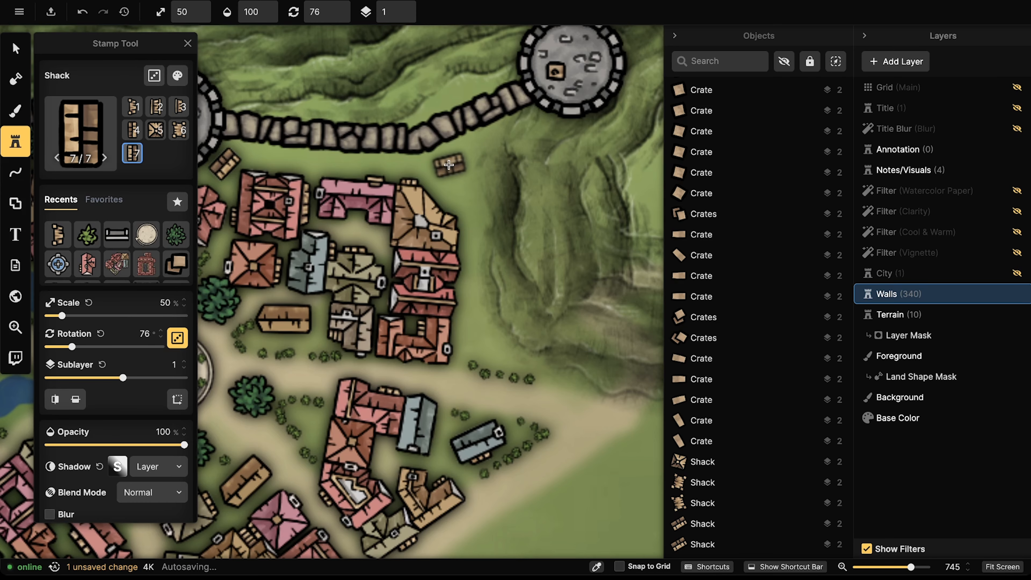
pyautogui.click(447, 164)
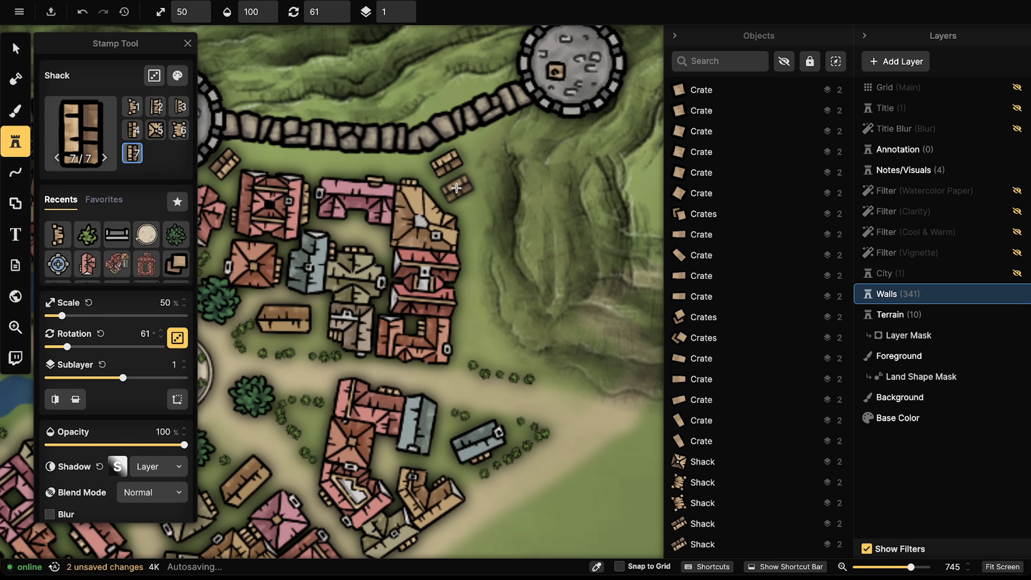
pyautogui.click(456, 188)
pyautogui.scroll(-8, 455, 195)
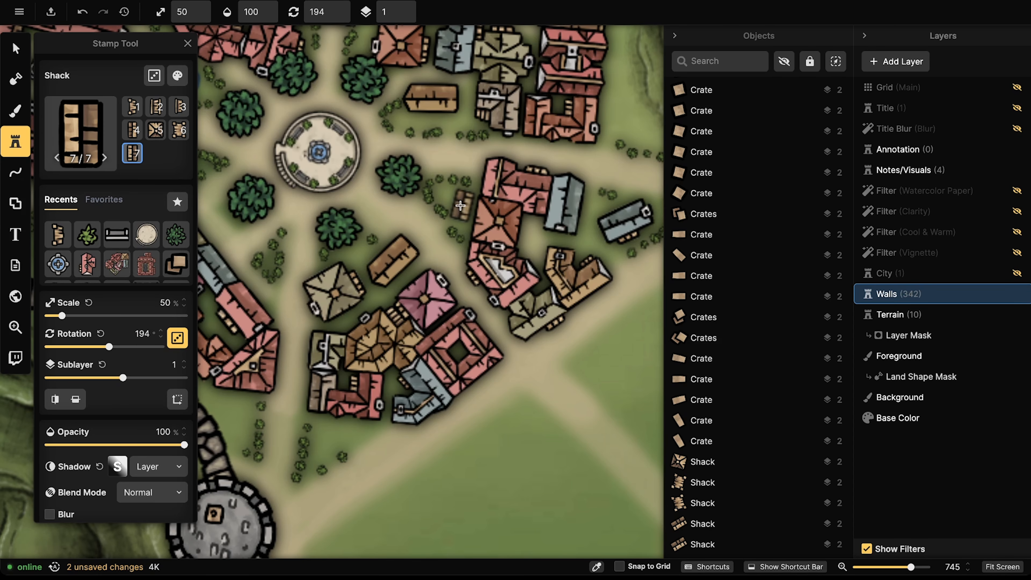
pyautogui.click(460, 205)
# Step: Place shacks above the south-west tower, switching between variants 5/7 and 4/7
pyautogui.hscroll(-6, 406, 227)
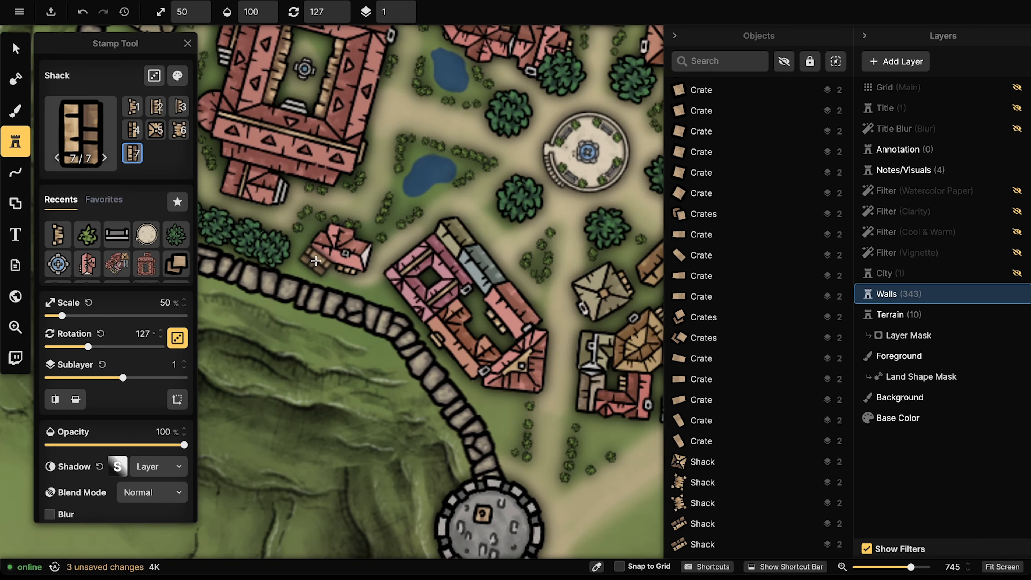
pyautogui.moveTo(510, 426); pyautogui.dragTo(462, 322)
pyautogui.scroll(2, 460, 318)
pyautogui.scroll(-3, 458, 310)
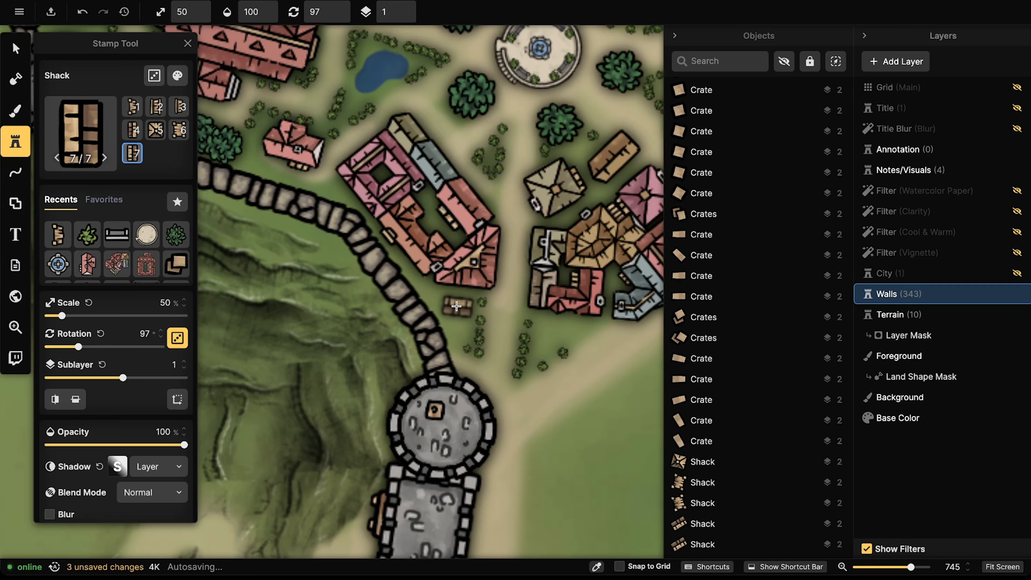
pyautogui.click(456, 304)
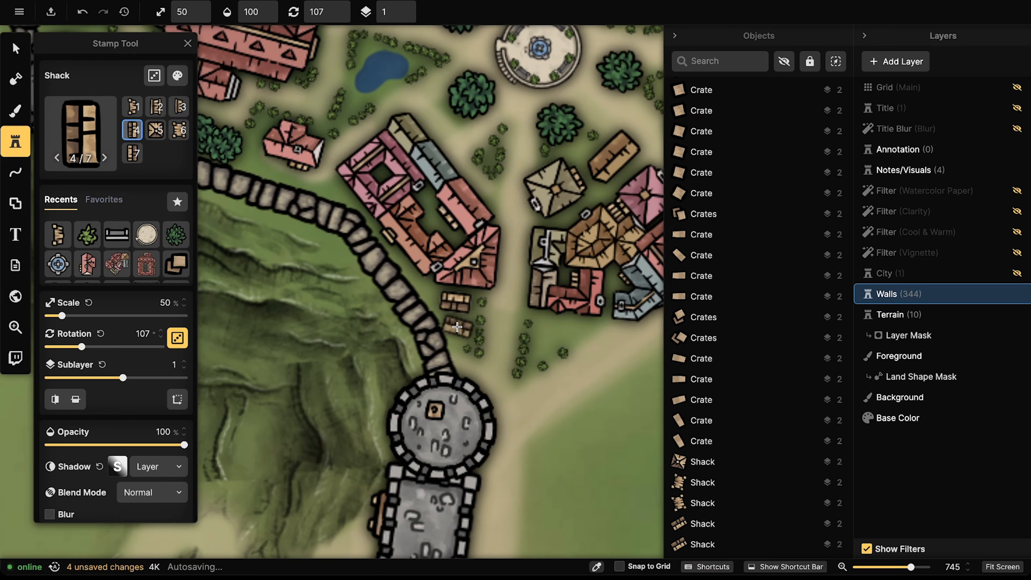
pyautogui.press('5')
pyautogui.click(458, 328)
pyautogui.scroll(2, 554, 330)
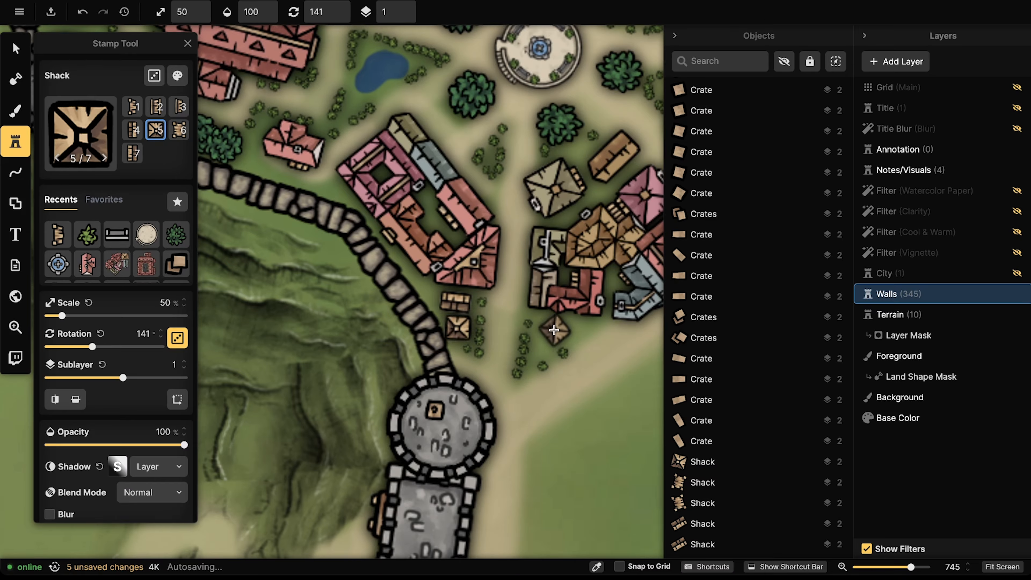
pyautogui.press('4')
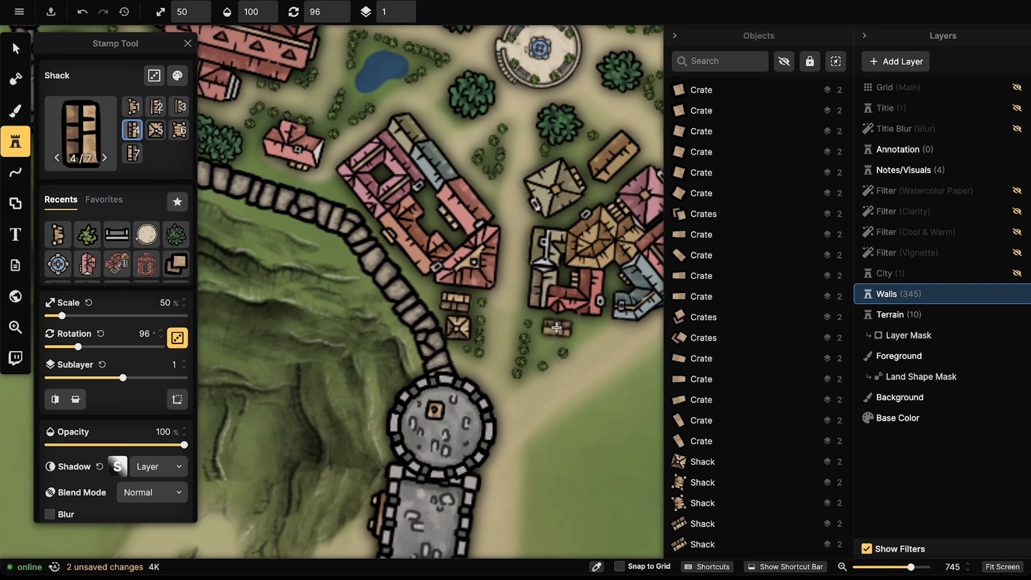
pyautogui.click(556, 327)
# Step: Add a shack along the eastern houses and re-centre the view on the fountain
pyautogui.scroll(-2, 489, 247)
pyautogui.moveTo(579, 149); pyautogui.dragTo(284, 360)
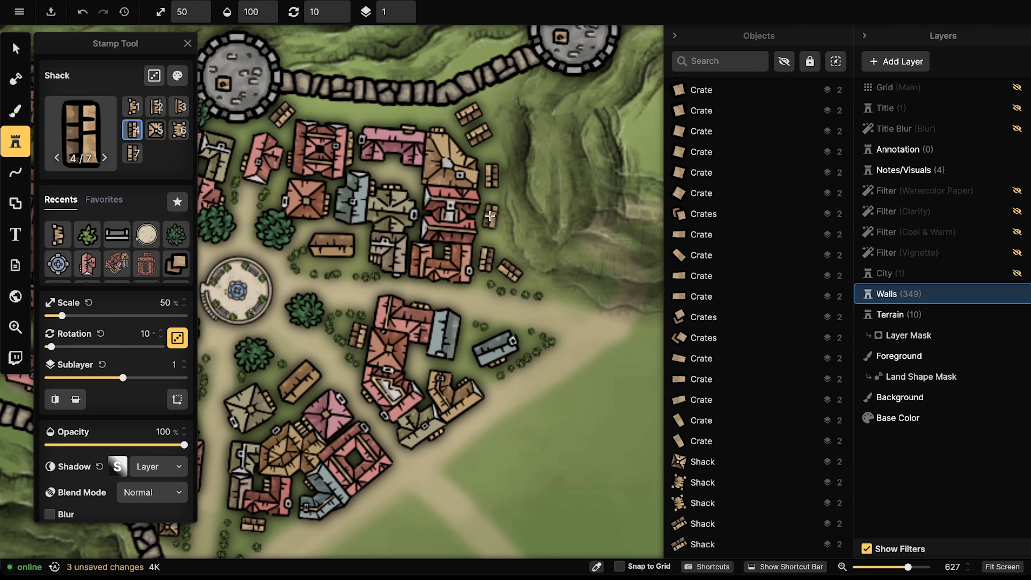
pyautogui.click(490, 216)
pyautogui.scroll(-2, 491, 216)
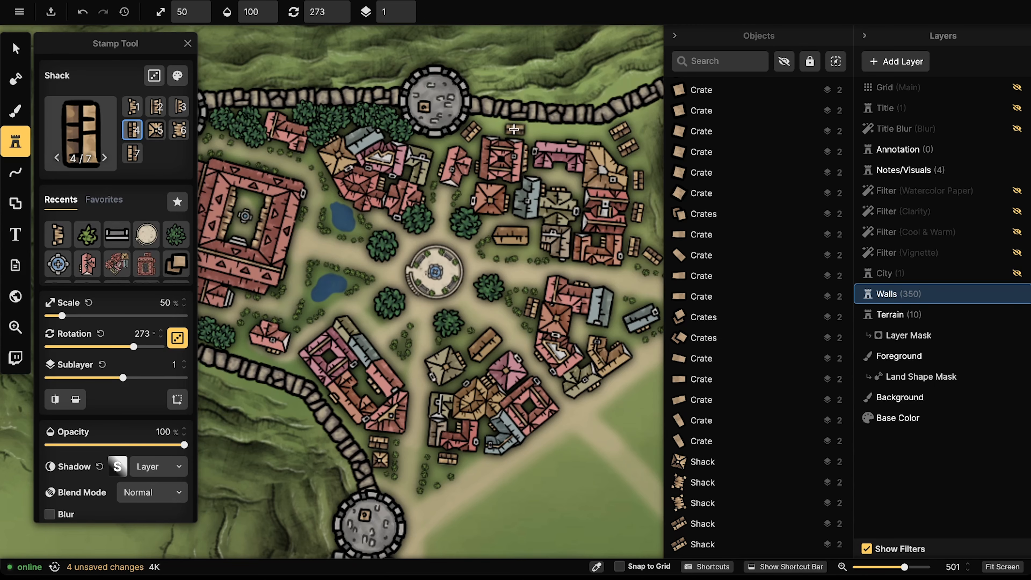
pyautogui.moveTo(486, 190); pyautogui.dragTo(238, 221)
pyautogui.scroll(5, 380, 205)
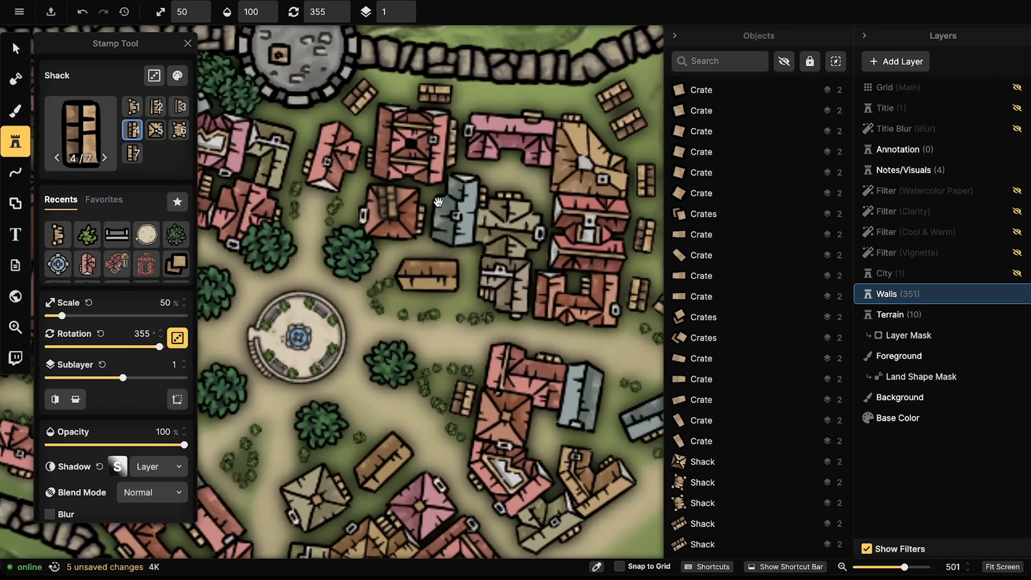
pyautogui.scroll(-2, 327, 245)
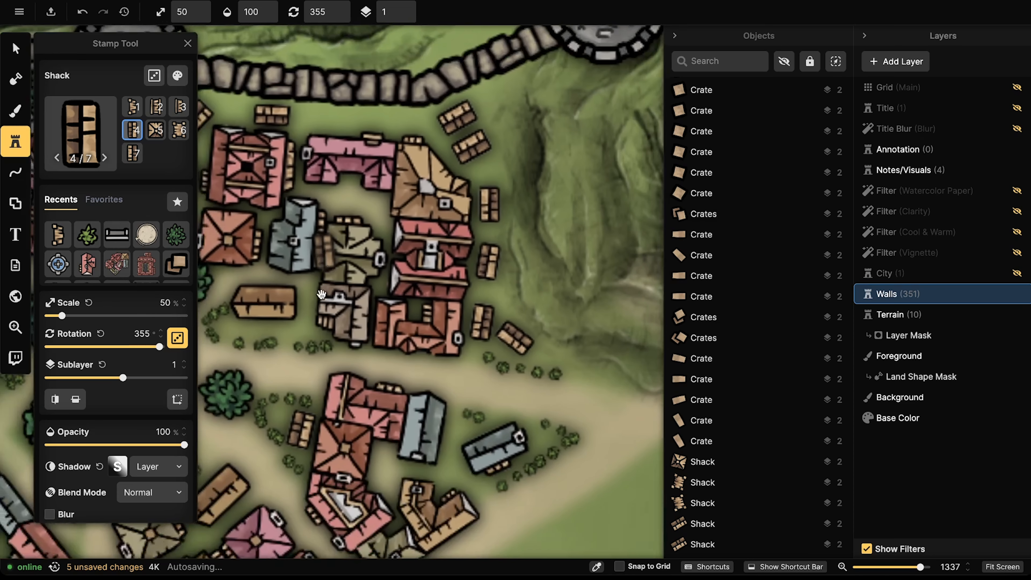
pyautogui.moveTo(327, 297); pyautogui.dragTo(311, 184)
pyautogui.moveTo(221, 313); pyautogui.dragTo(332, 218)
pyautogui.scroll(5, 333, 218)
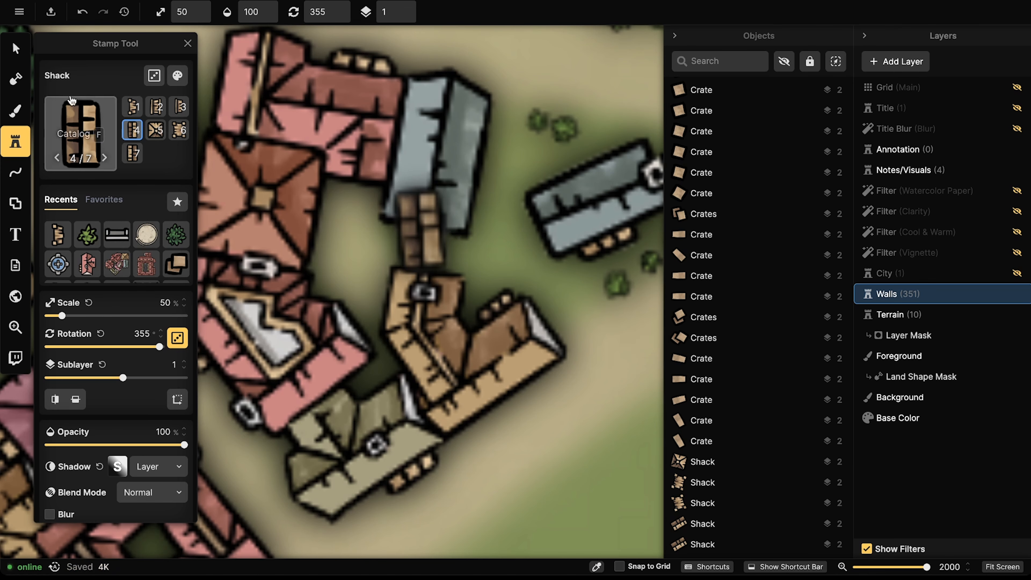
# Step: With the Brush Tool, paint a dark-water patch between the red and brown buildings
pyautogui.click(15, 110)
pyautogui.scroll(-11, 442, 218)
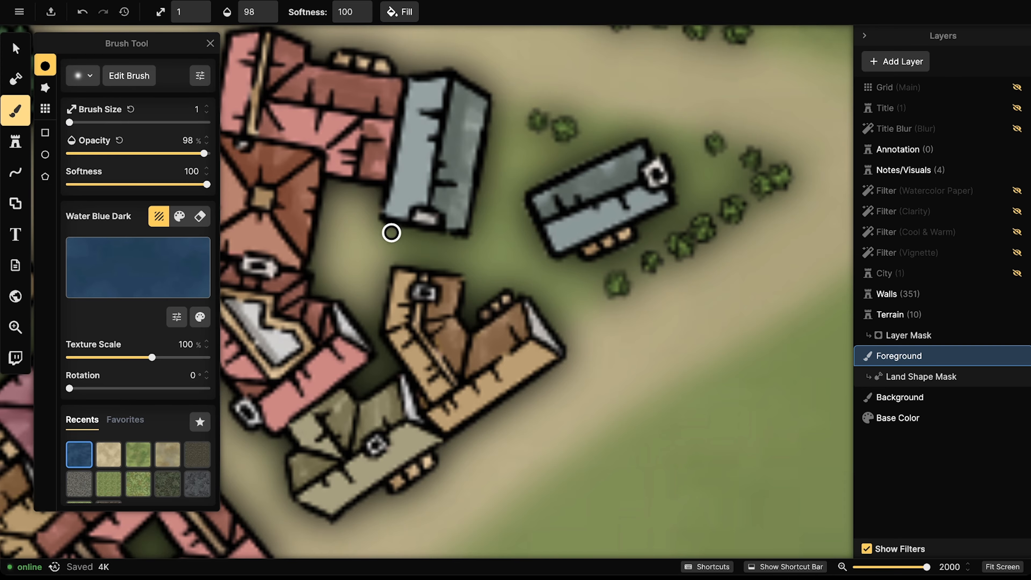
pyautogui.scroll(10, 391, 233)
pyautogui.click(351, 228)
pyautogui.moveTo(348, 244)
pyautogui.mouseDown()
pyautogui.moveTo(357, 230)
pyautogui.moveTo(419, 229)
pyautogui.mouseUp()
# Step: Undo the water and paint Sandy Ground at brush size 11 over the green courtyard gap
pyautogui.click(117, 461)
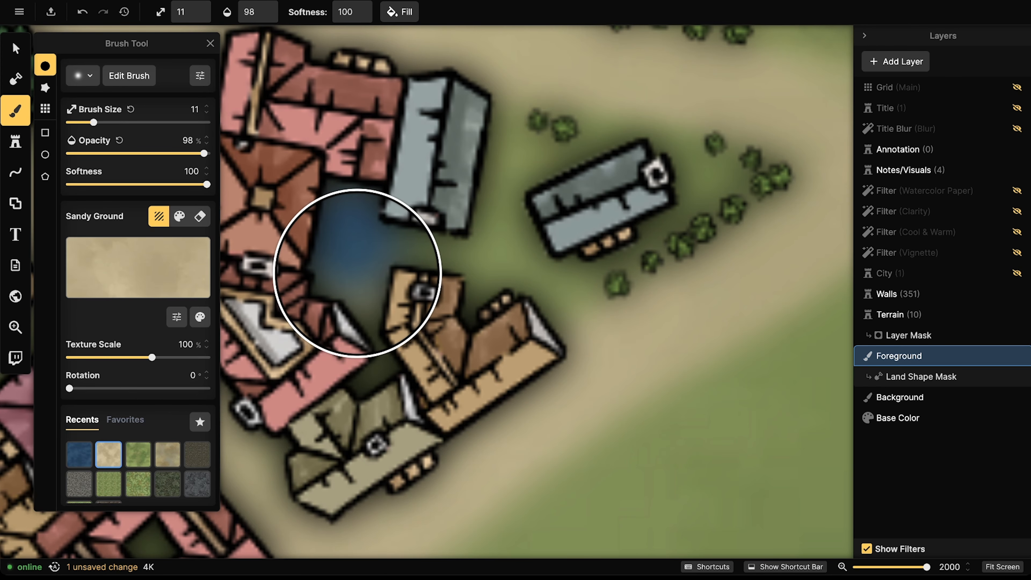
pyautogui.hotkey('ctrl', 'z')
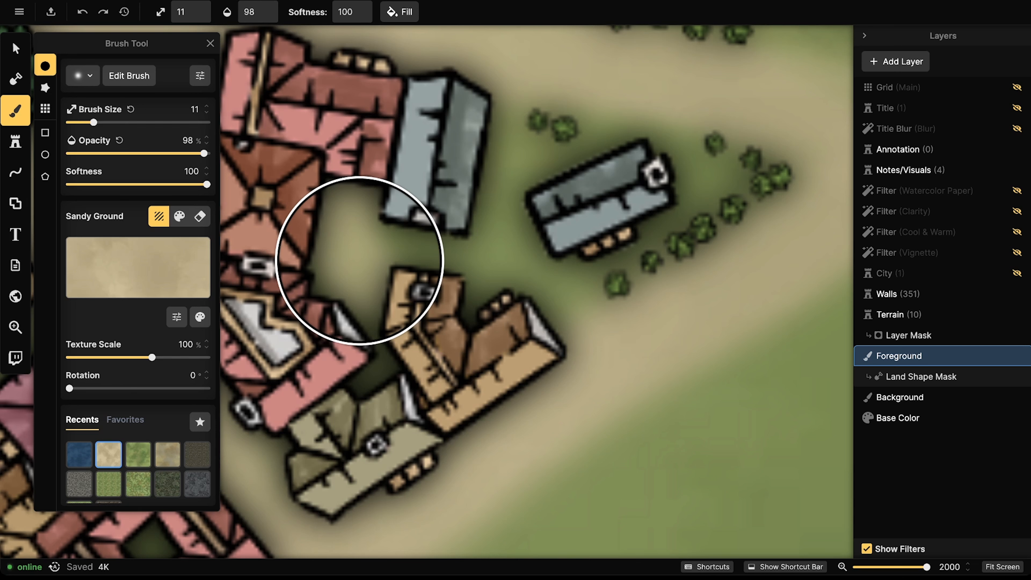
pyautogui.press('[')
pyautogui.press(']')
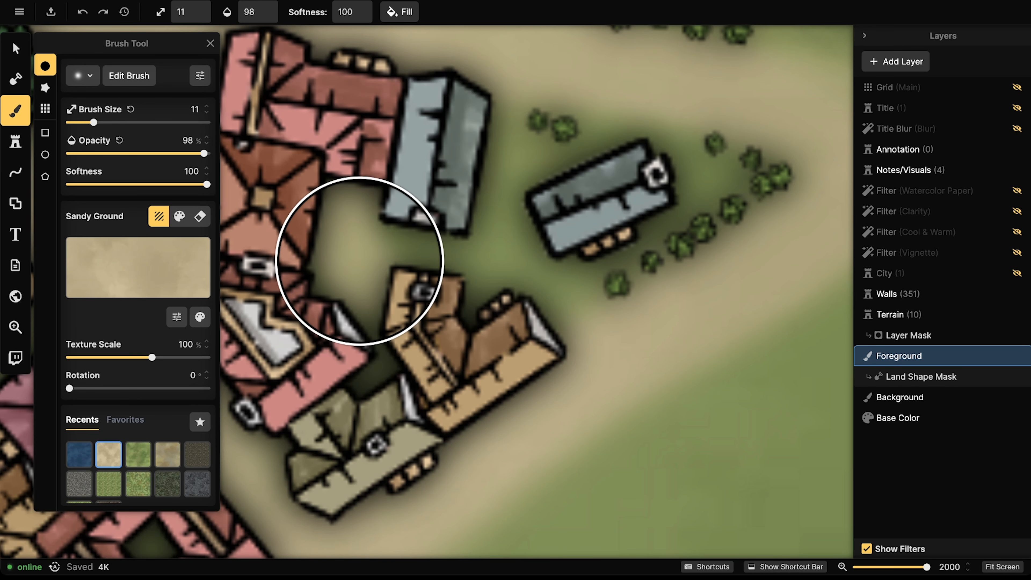
pyautogui.moveTo(547, 314)
pyautogui.mouseDown()
pyautogui.moveTo(525, 269)
pyautogui.moveTo(463, 257)
pyautogui.moveTo(338, 261)
pyautogui.mouseUp()
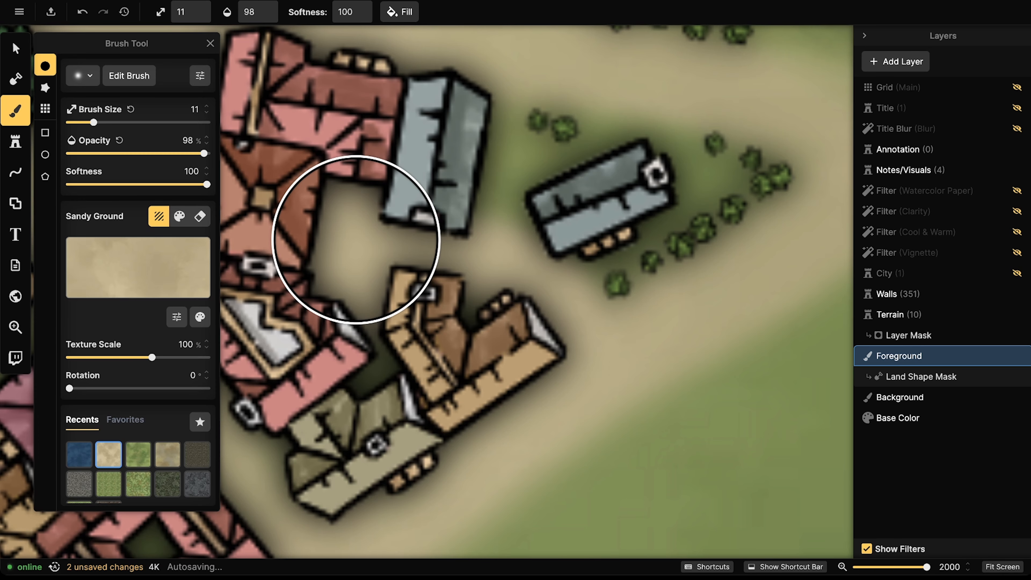
# Step: Search the Stamp Catalog for 'well' and stamp a Simple Wells well in the courtyard
pyautogui.click(17, 146)
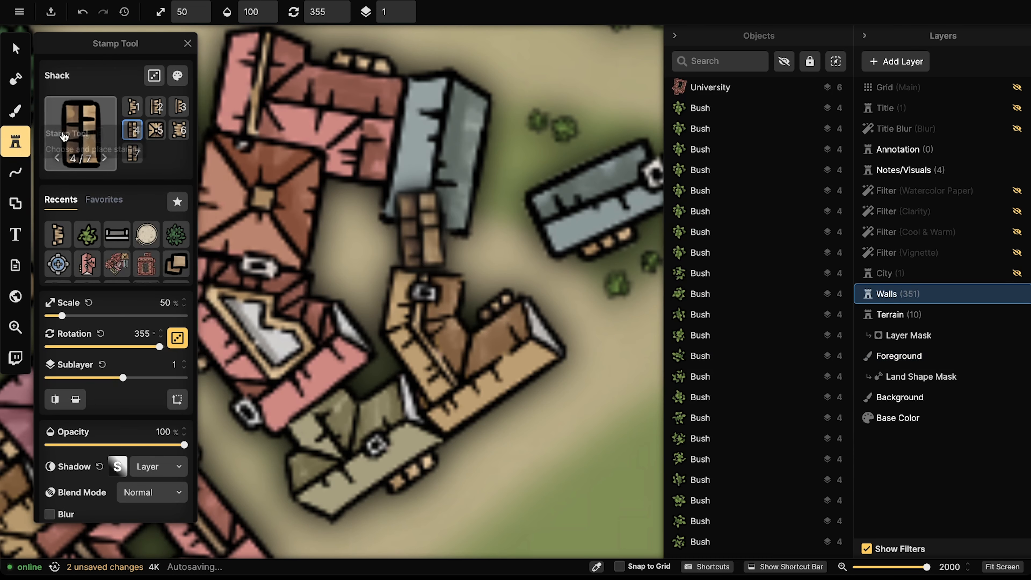
pyautogui.click(71, 136)
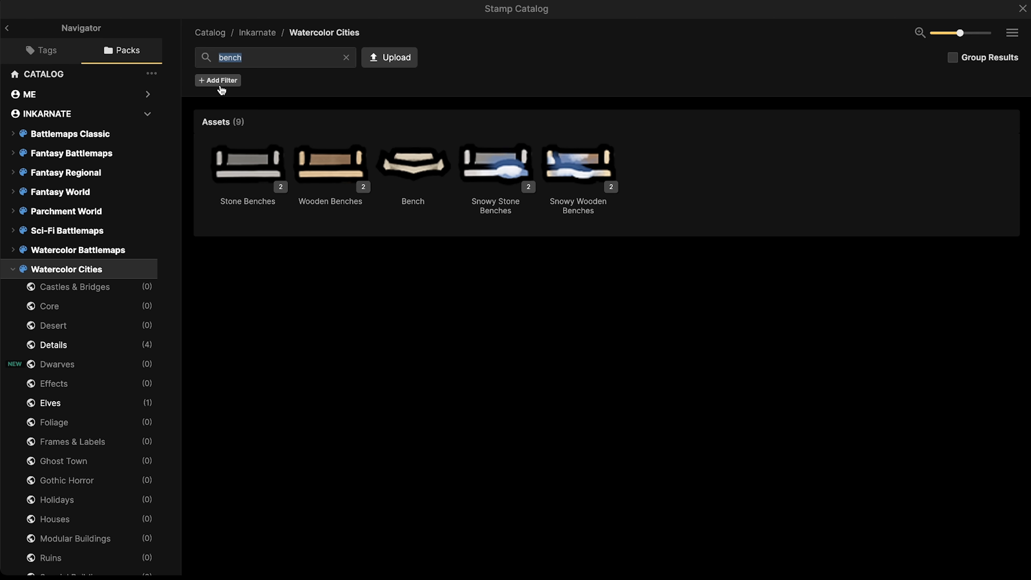
pyautogui.click(296, 64)
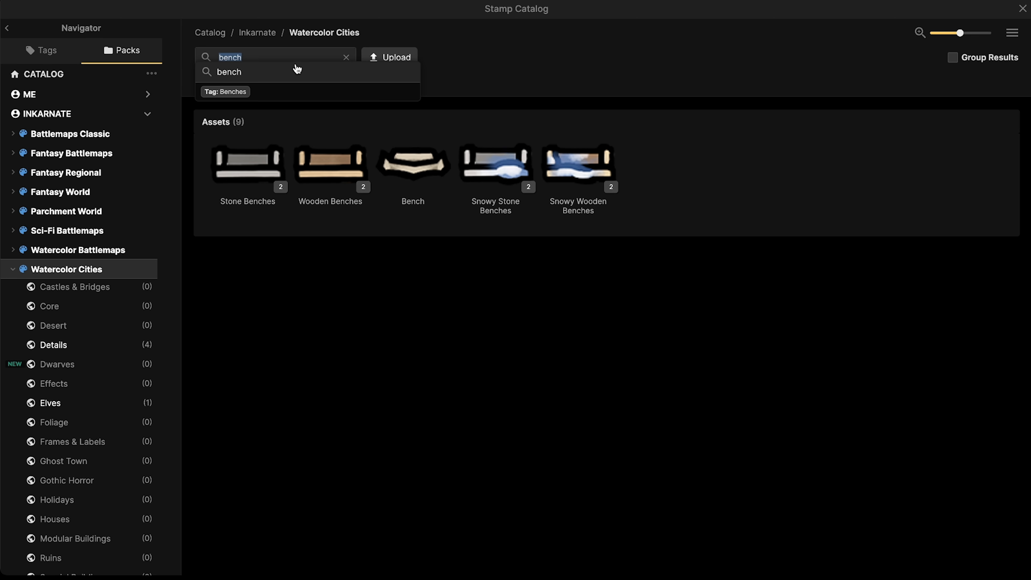
pyautogui.press('BackSpace')
pyautogui.write('well')
pyautogui.press('Return')
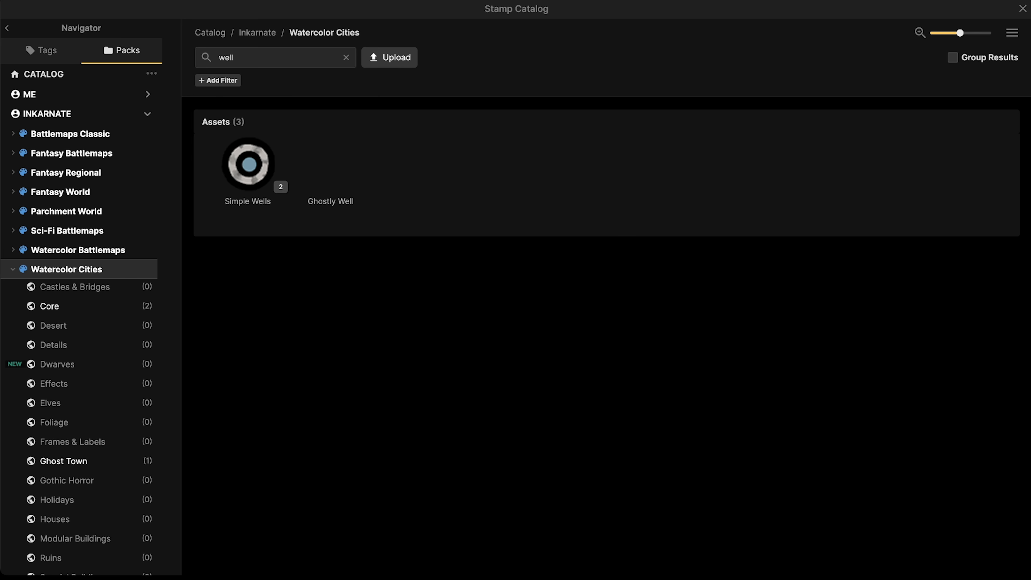
pyautogui.click(248, 164)
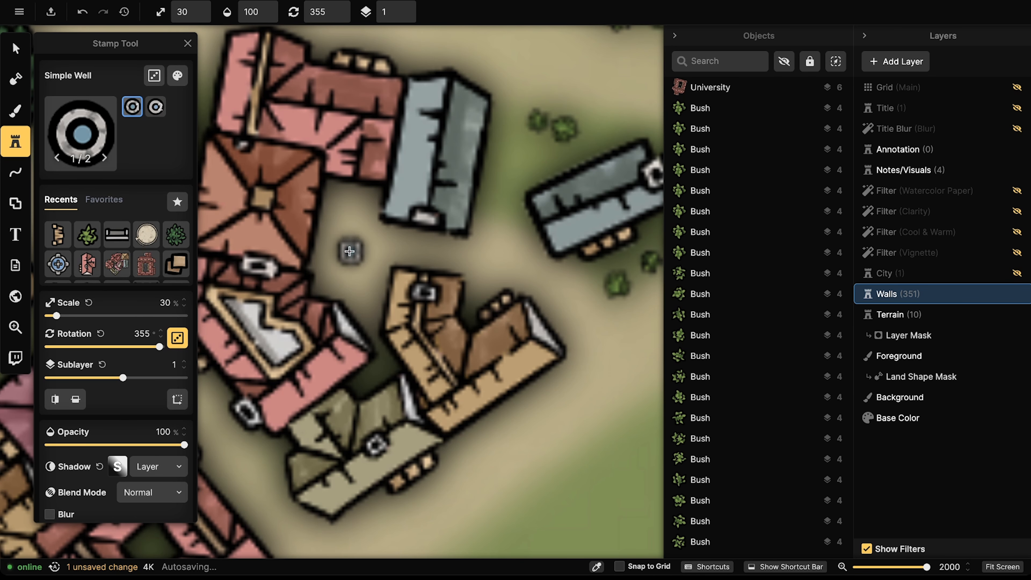
pyautogui.click(350, 251)
# Step: Stamp two Stone Benches beside the red building and a Bush in the courtyard
pyautogui.scroll(-5, 602, 168)
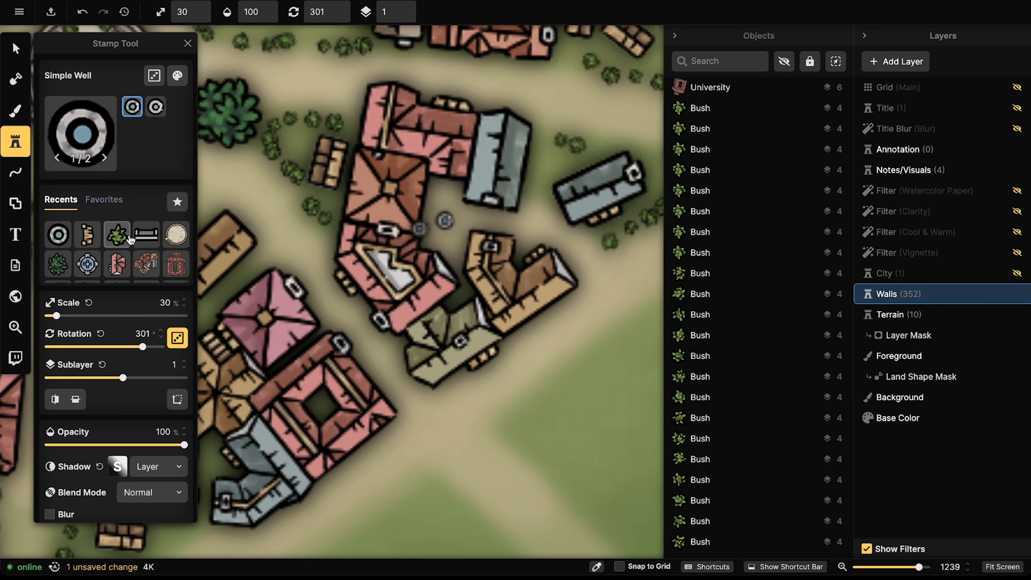
pyautogui.click(144, 236)
pyautogui.moveTo(408, 73); pyautogui.dragTo(396, 295)
pyautogui.moveTo(478, 49); pyautogui.dragTo(469, 175)
pyautogui.scroll(3, 378, 150)
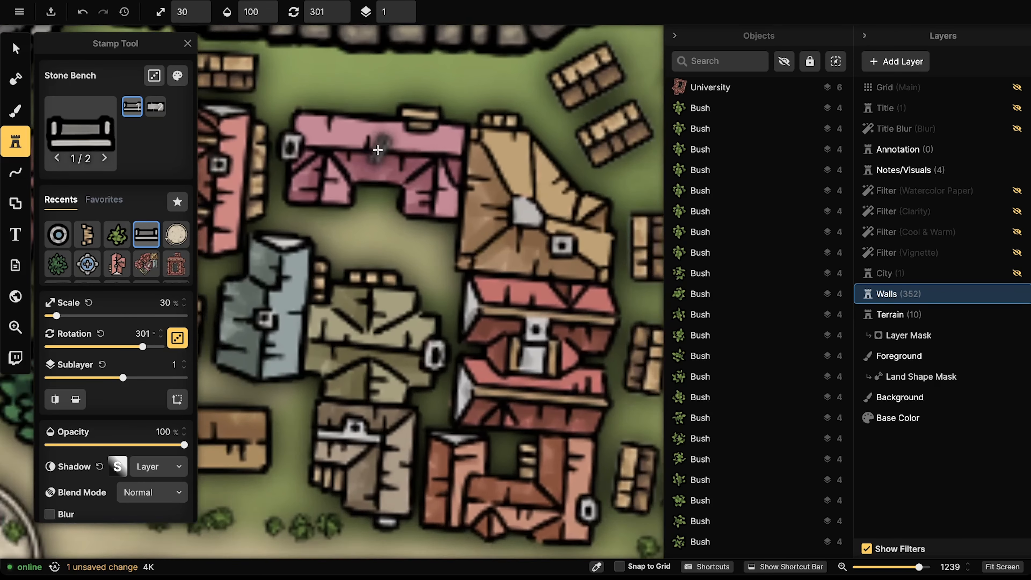
pyautogui.scroll(2, 376, 157)
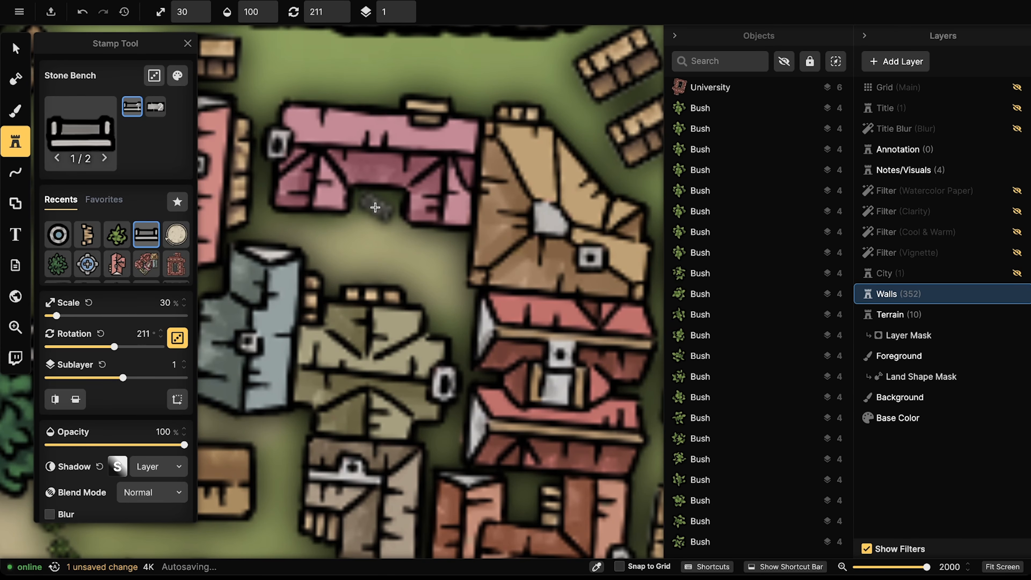
pyautogui.click(375, 205)
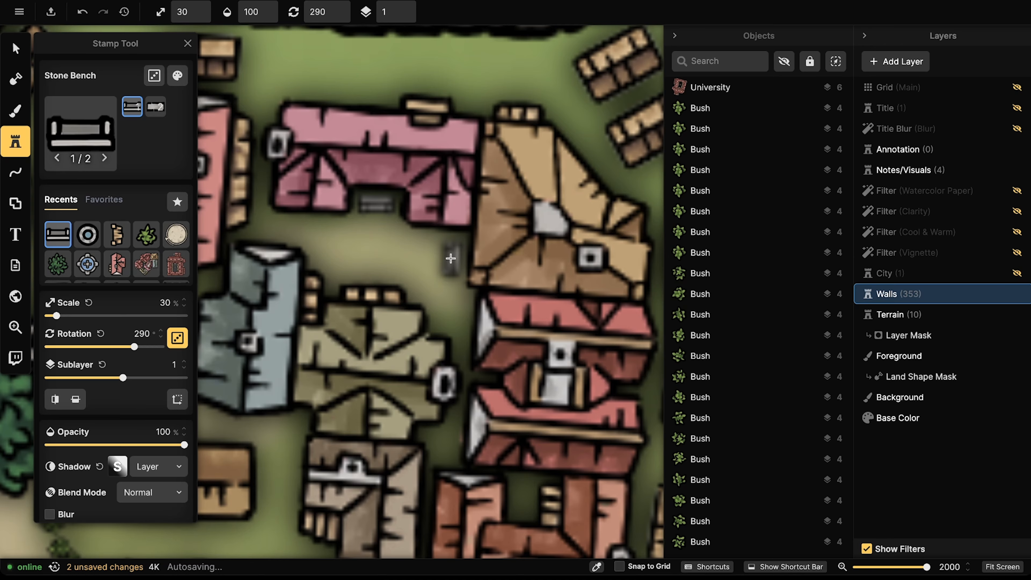
pyautogui.click(450, 255)
pyautogui.click(146, 235)
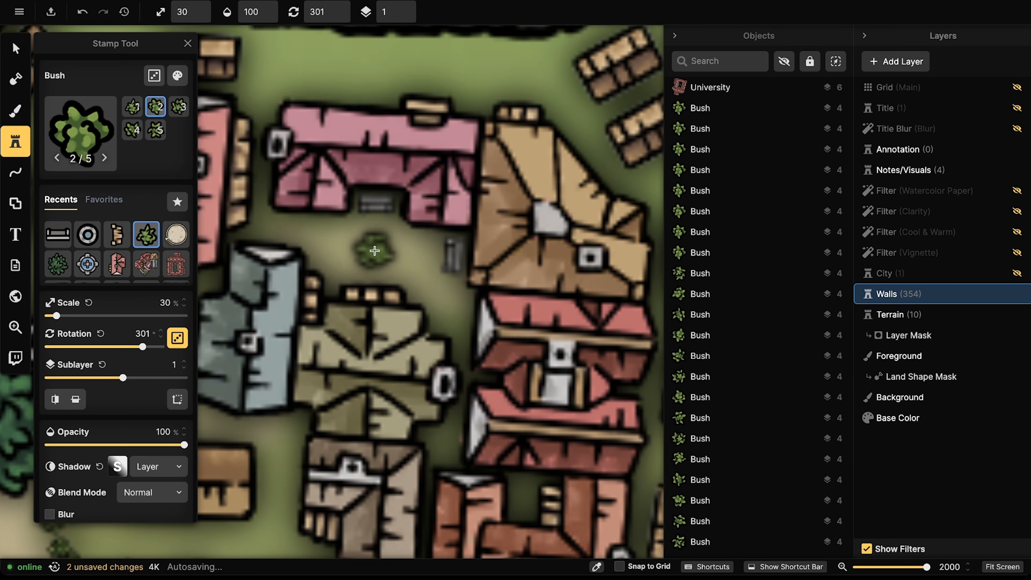
pyautogui.click(376, 247)
pyautogui.scroll(-3, 207, 218)
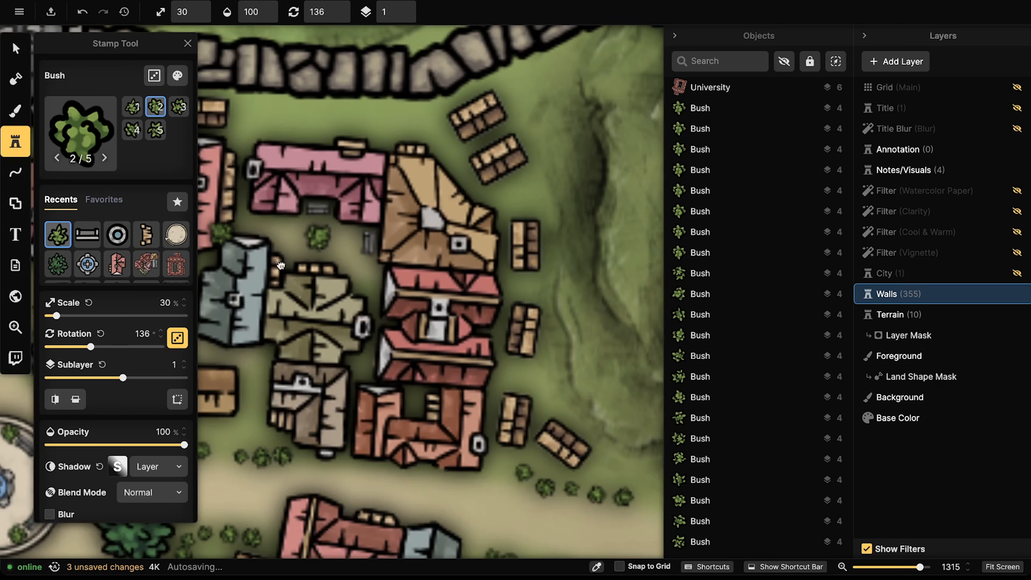
# Step: Pan and zoom the view past the University toward the central fountain plaza
pyautogui.moveTo(281, 265); pyautogui.dragTo(393, 117)
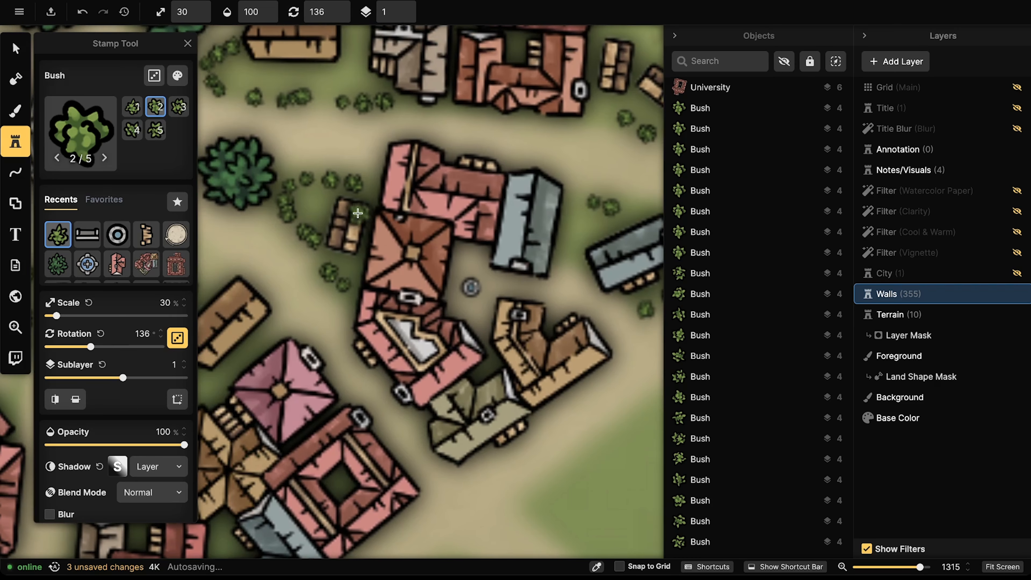
pyautogui.scroll(-8, 357, 212)
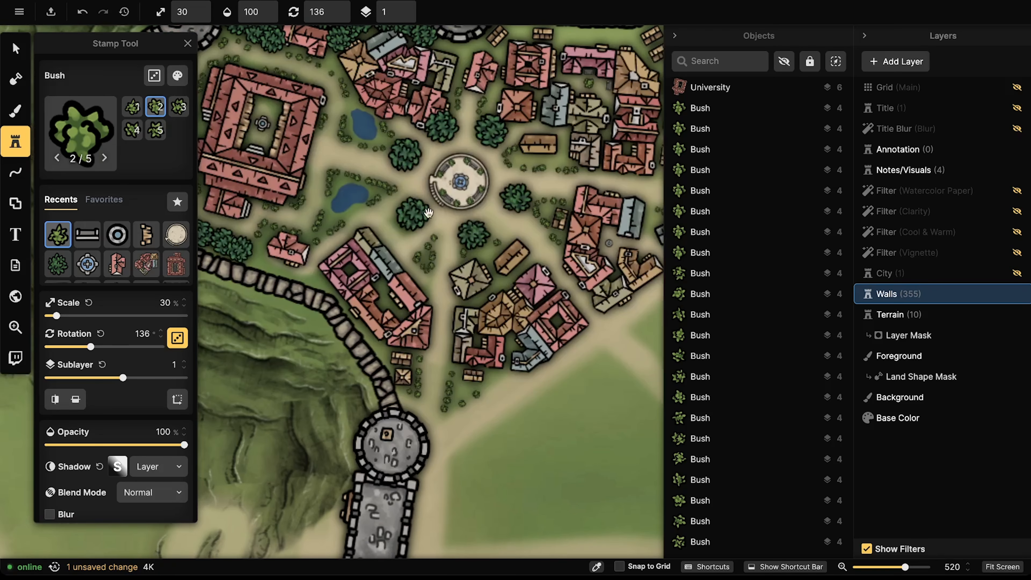
pyautogui.moveTo(429, 213); pyautogui.dragTo(508, 279)
pyautogui.scroll(4, 406, 195)
pyautogui.moveTo(317, 188); pyautogui.dragTo(355, 193)
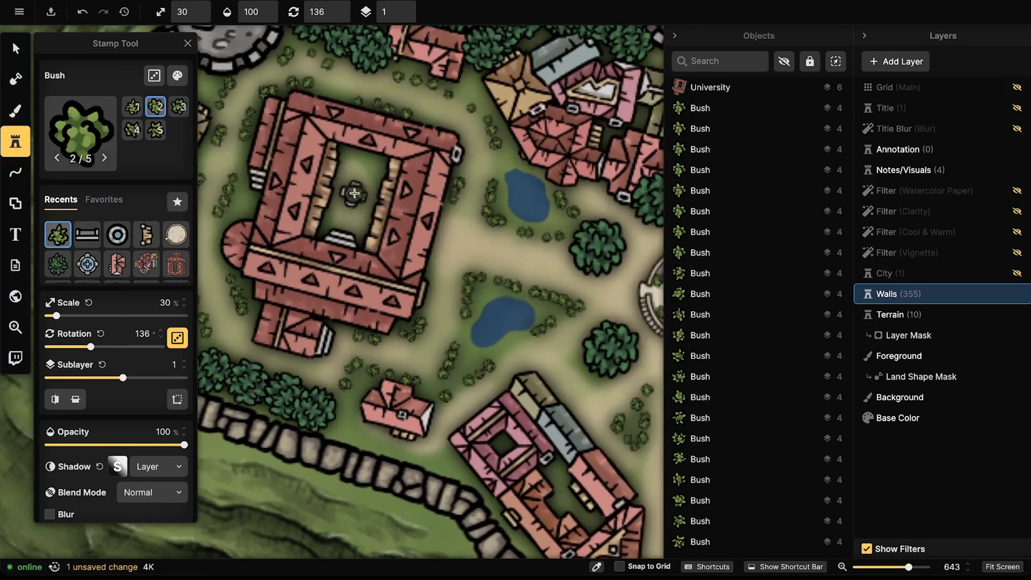
pyautogui.scroll(5, 354, 194)
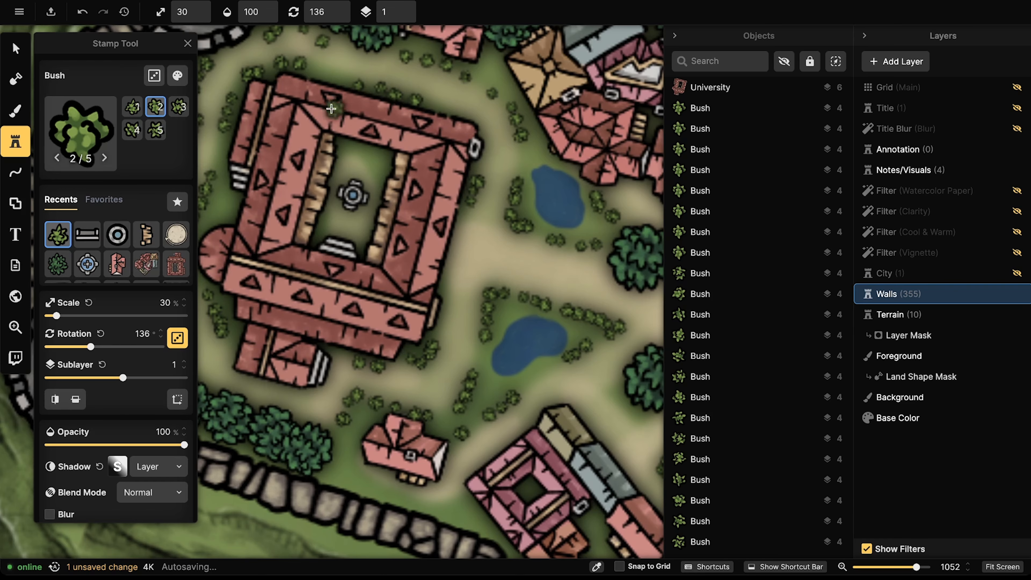
pyautogui.scroll(2, 347, 202)
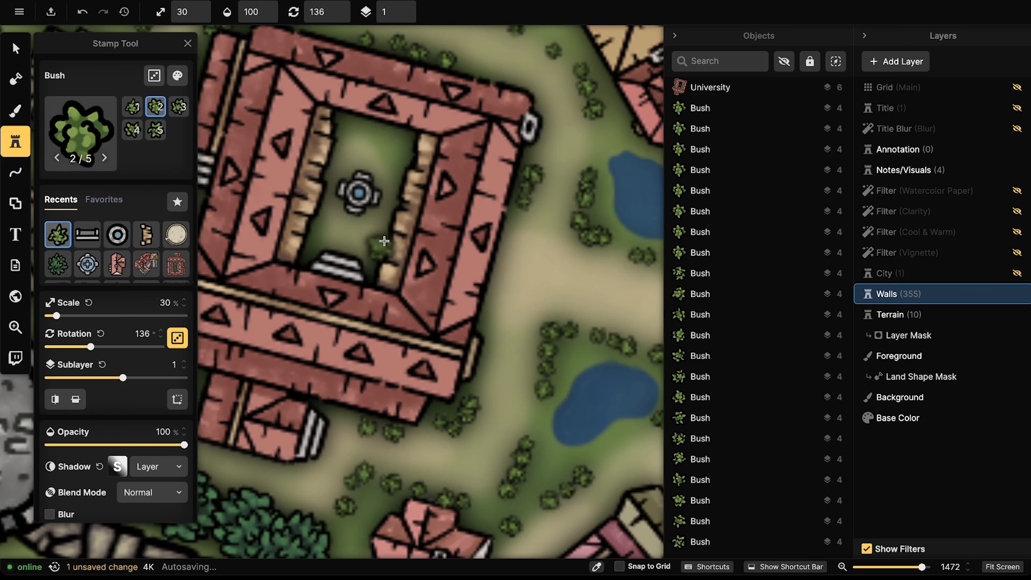
pyautogui.scroll(-6, 342, 147)
pyautogui.moveTo(523, 171); pyautogui.dragTo(366, 245)
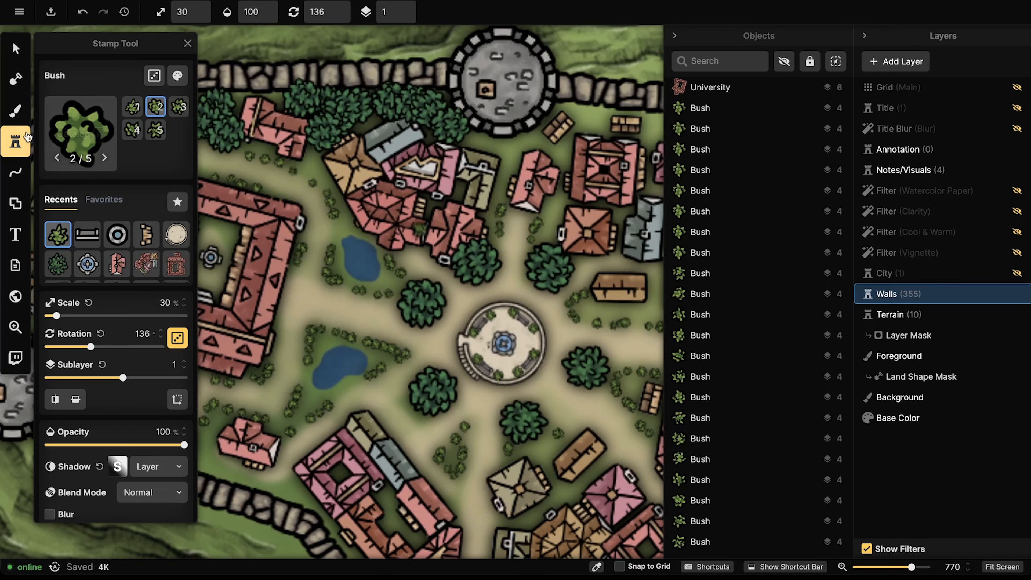
# Step: Search the Stamp Catalog for 'block' and load the Medium Red Building Blocks stamp
pyautogui.doubleClick(14, 149)
pyautogui.click(83, 112)
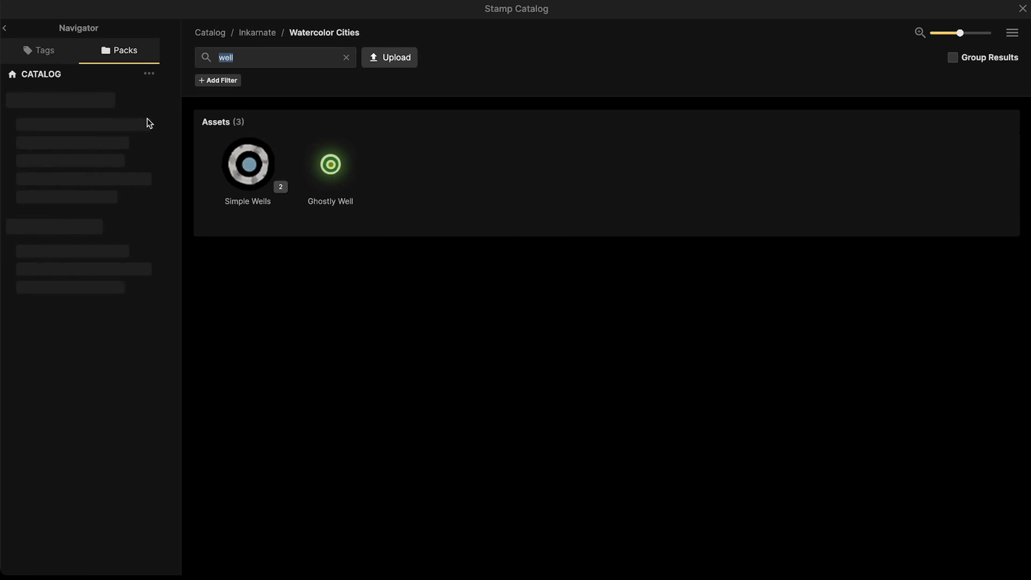
pyautogui.write('block')
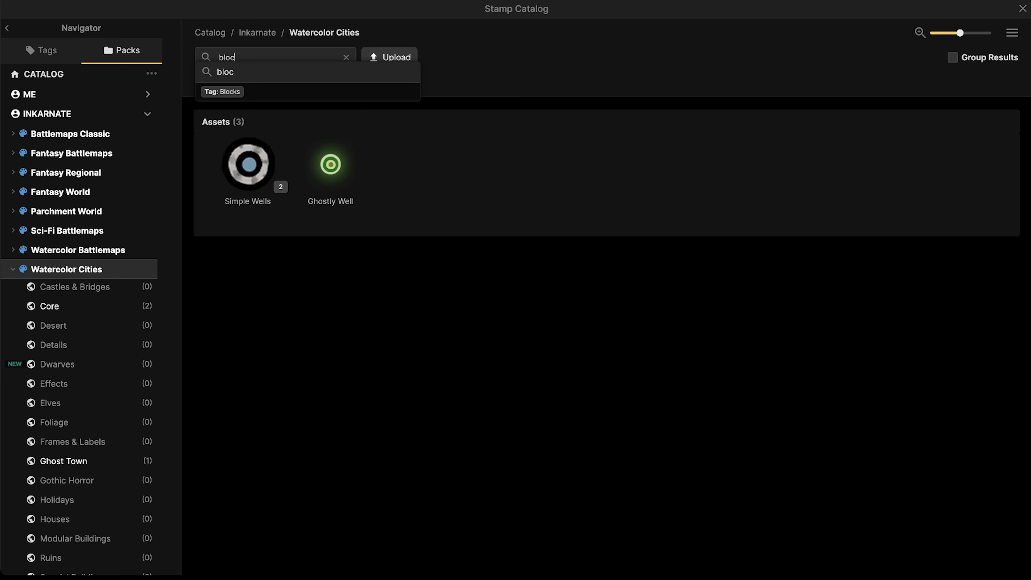
pyautogui.press('Return')
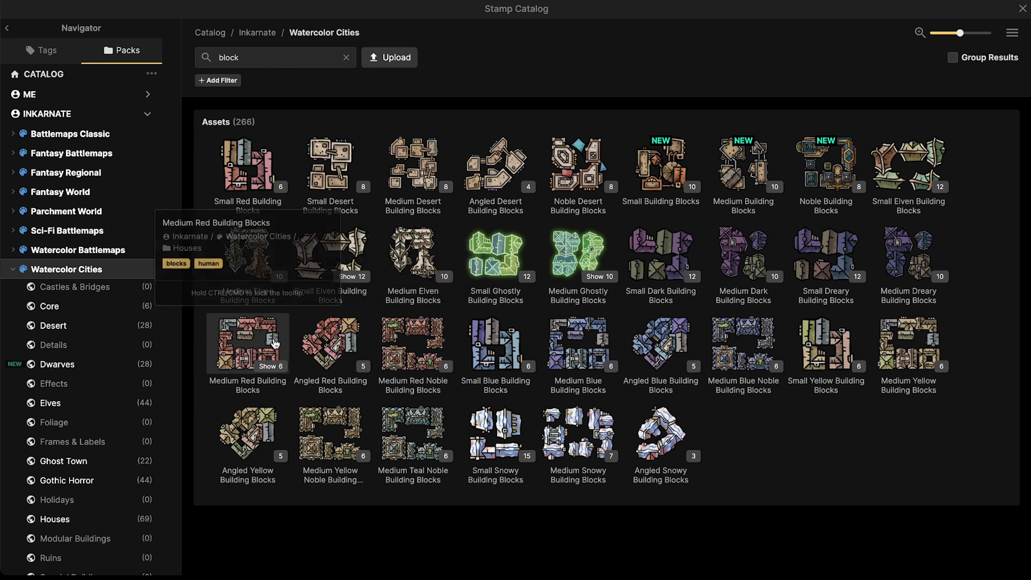
pyautogui.click(247, 343)
# Step: Preview building block variants and rotation over open land, placing none, then return to Select
pyautogui.scroll(-5, 340, 308)
pyautogui.moveTo(290, 102); pyautogui.dragTo(385, 356)
pyautogui.scroll(7, 373, 281)
pyautogui.press('Left')
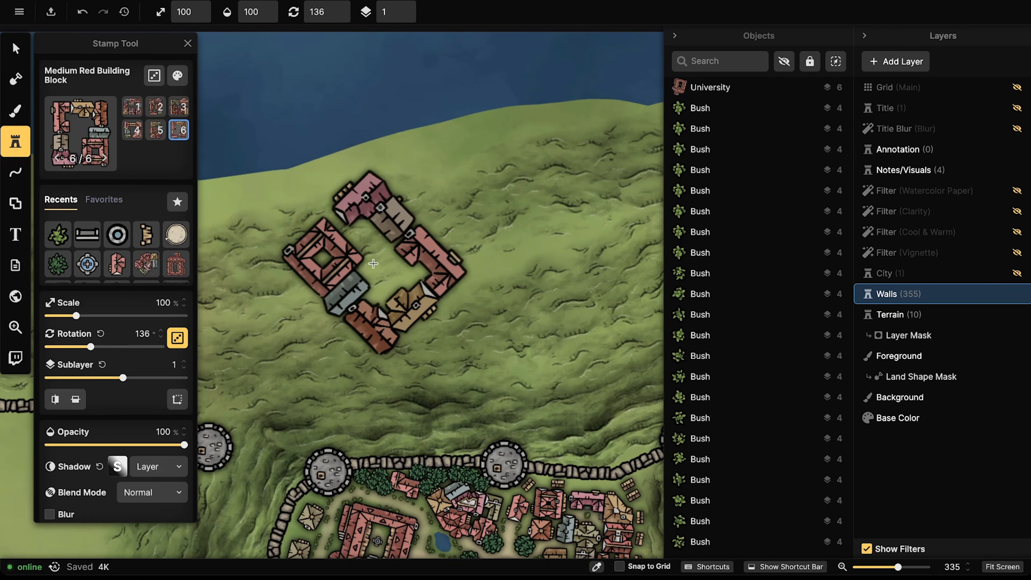
pyautogui.press('Left')
pyautogui.press('Left')
pyautogui.press('r')
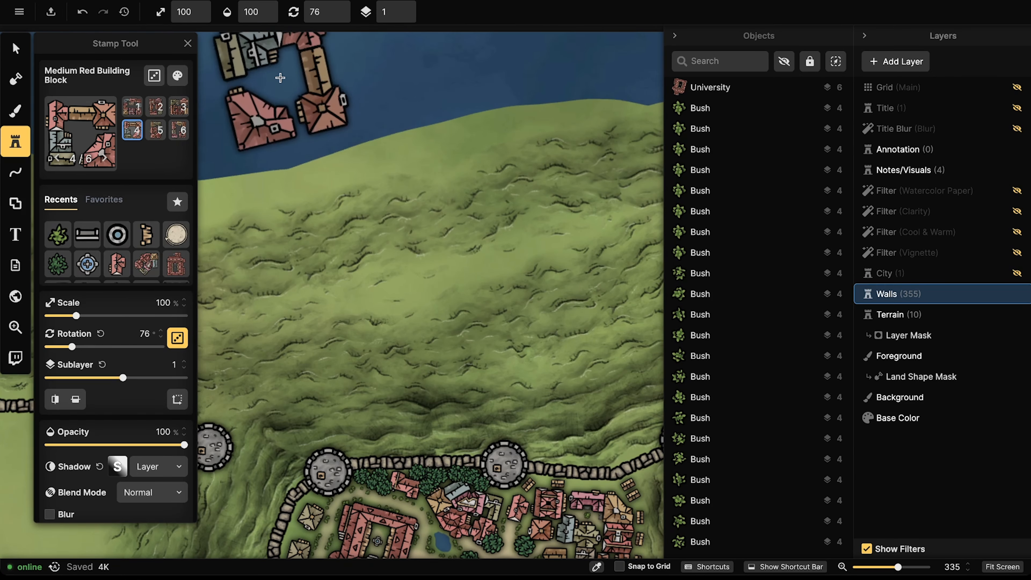
pyautogui.moveTo(280, 78); pyautogui.dragTo(434, 258)
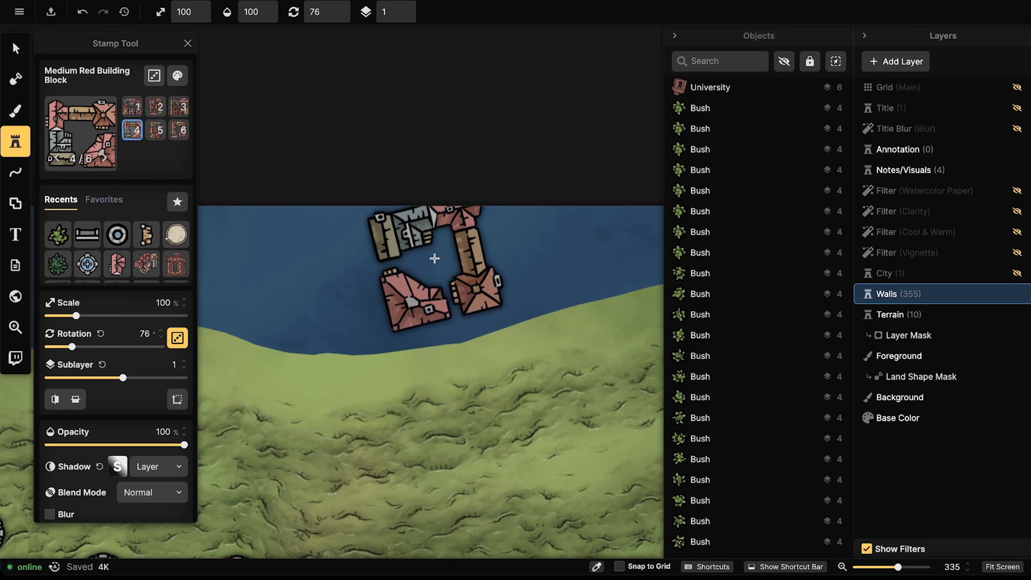
pyautogui.press('Left')
pyautogui.press('Left')
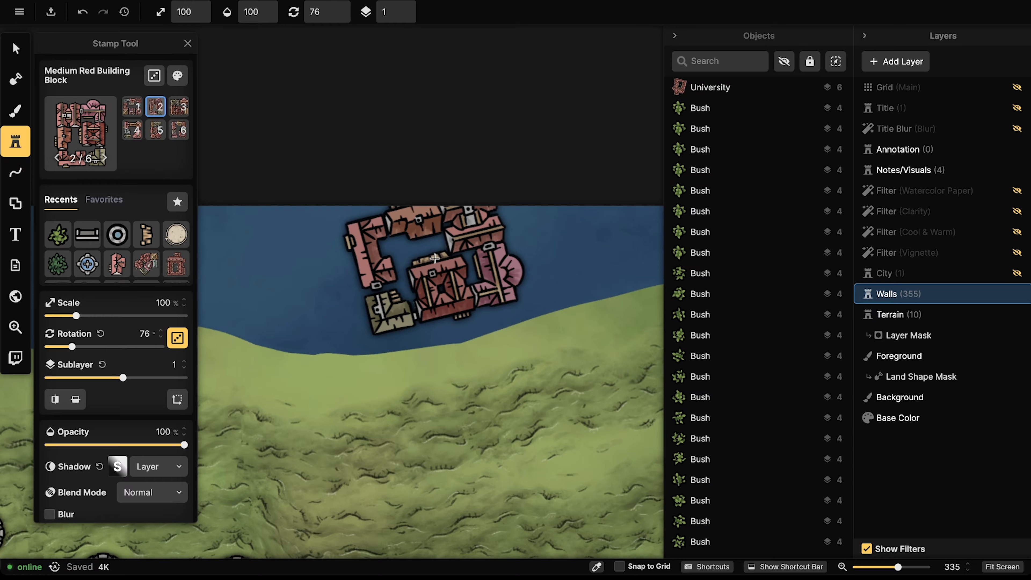
pyautogui.press('Left')
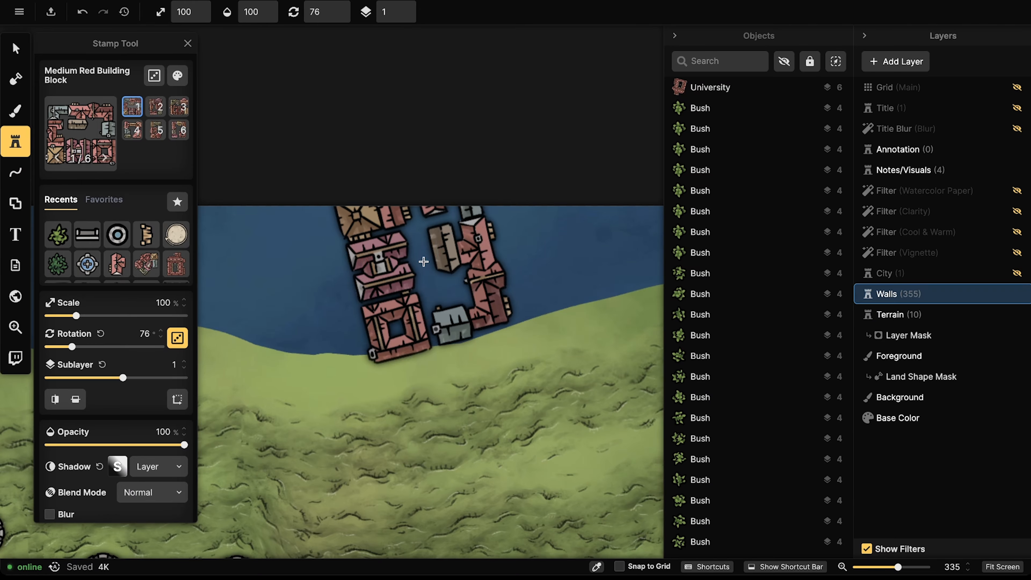
pyautogui.scroll(-17, 357, 371)
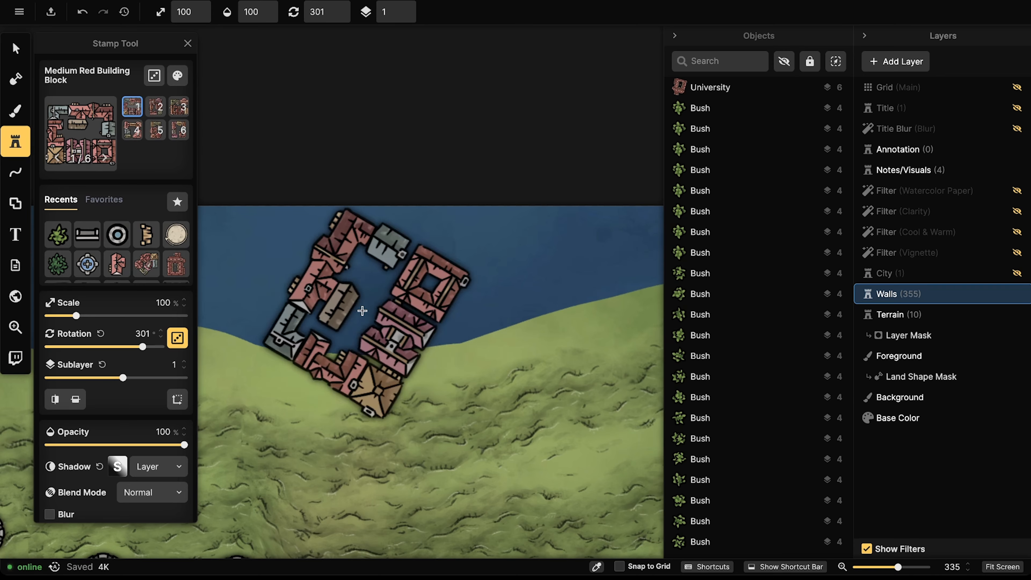
pyautogui.scroll(-2, 363, 311)
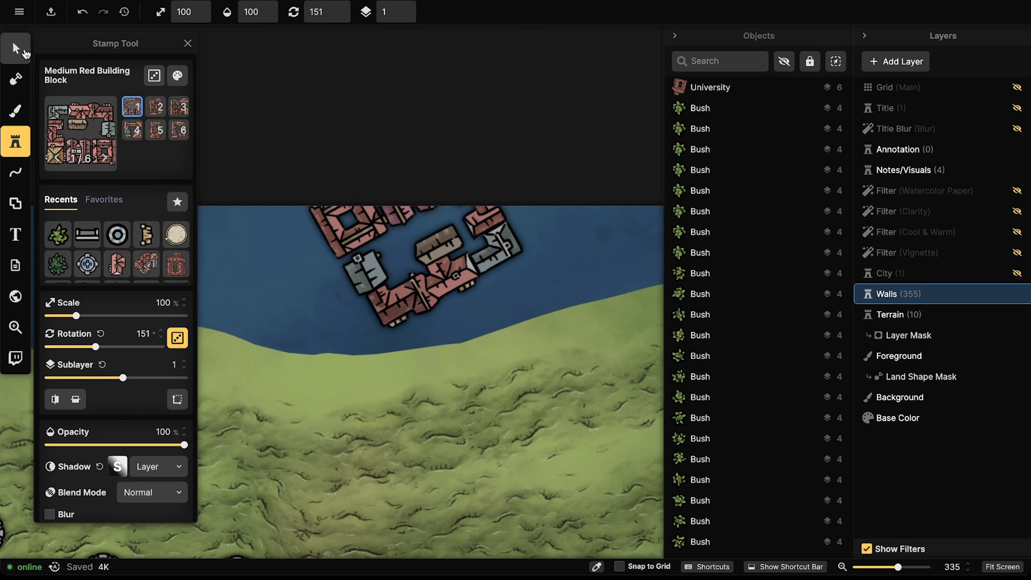
pyautogui.click(16, 47)
# Step: Center the walled town, deselect the bush, and select the small red building by the north wall
pyautogui.scroll(-8, 349, 308)
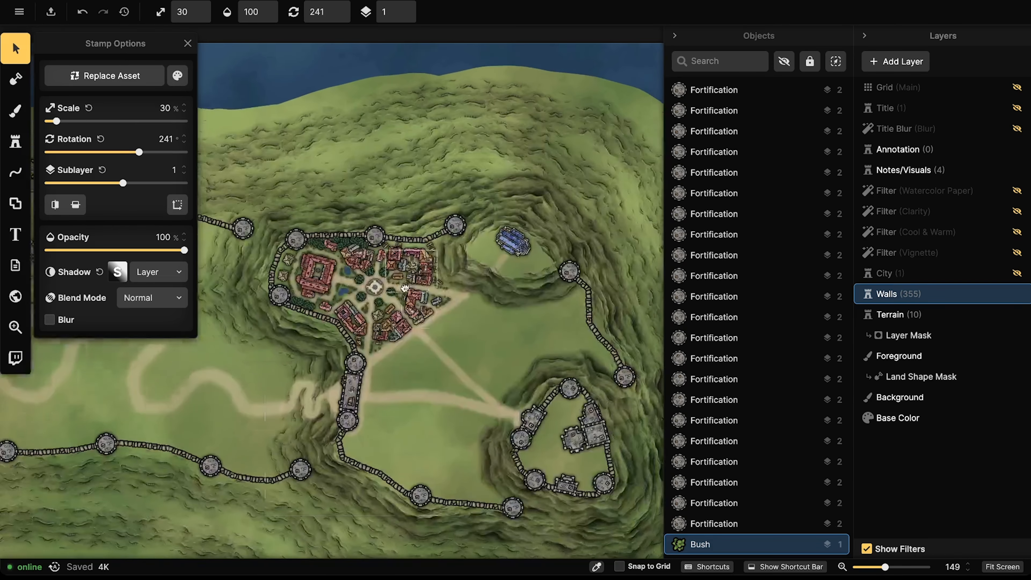
pyautogui.moveTo(507, 382); pyautogui.dragTo(510, 378)
pyautogui.moveTo(430, 300); pyautogui.dragTo(481, 309)
pyautogui.moveTo(356, 304); pyautogui.dragTo(326, 352)
pyautogui.scroll(7, 445, 284)
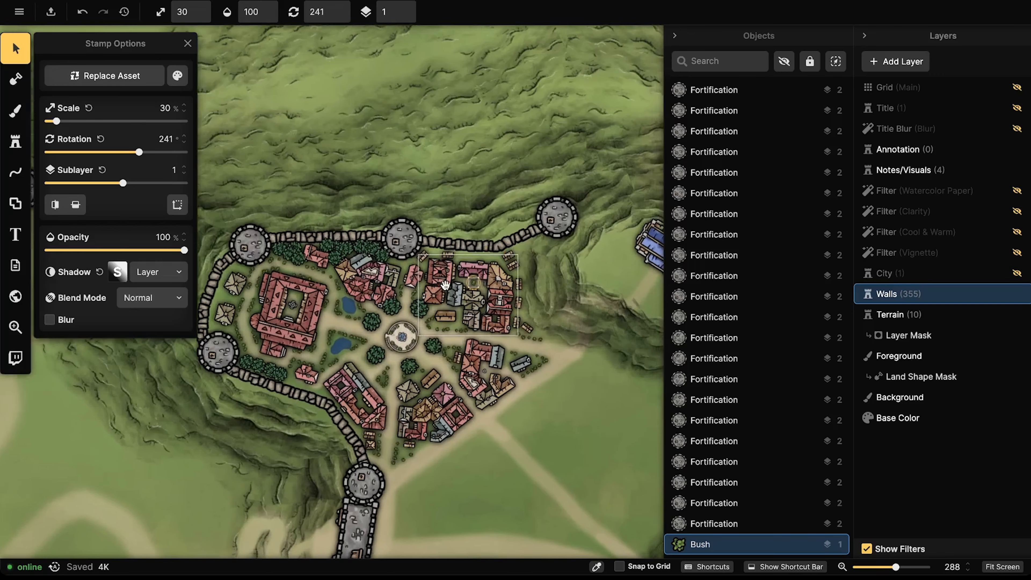
pyautogui.moveTo(445, 285); pyautogui.dragTo(379, 278)
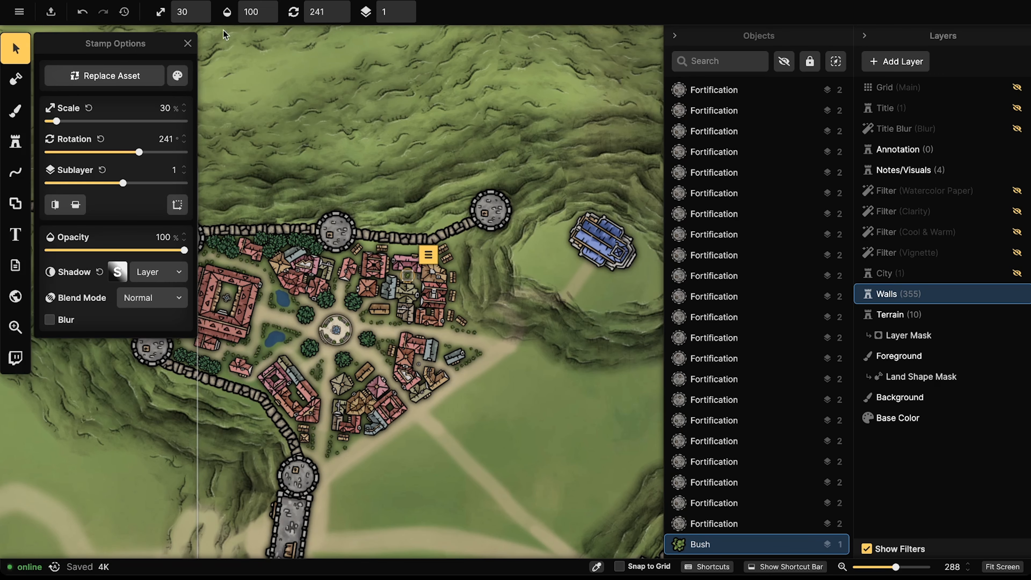
pyautogui.scroll(5, 341, 253)
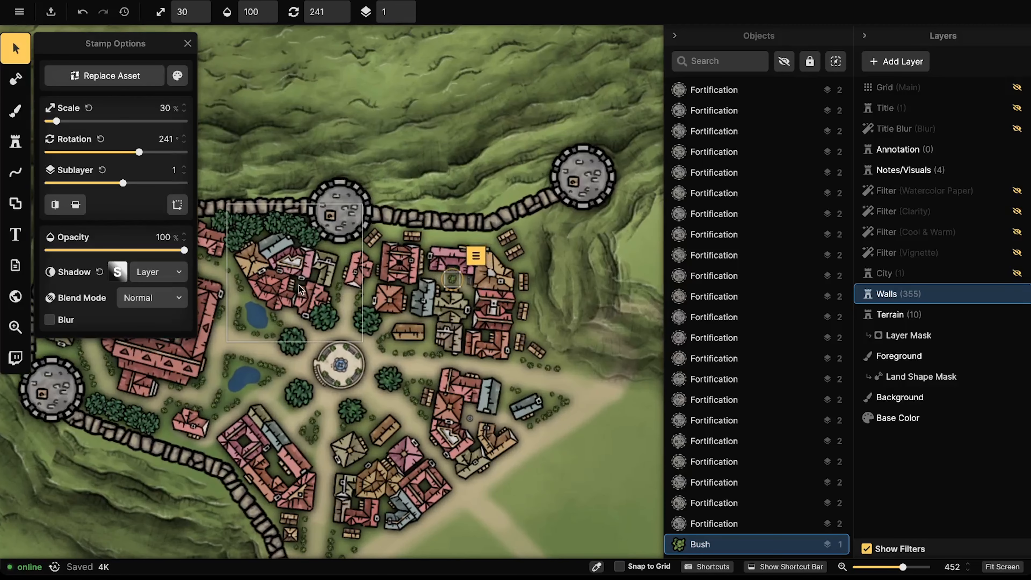
pyautogui.click(294, 271)
pyautogui.scroll(-6, 289, 275)
pyautogui.scroll(3, 288, 280)
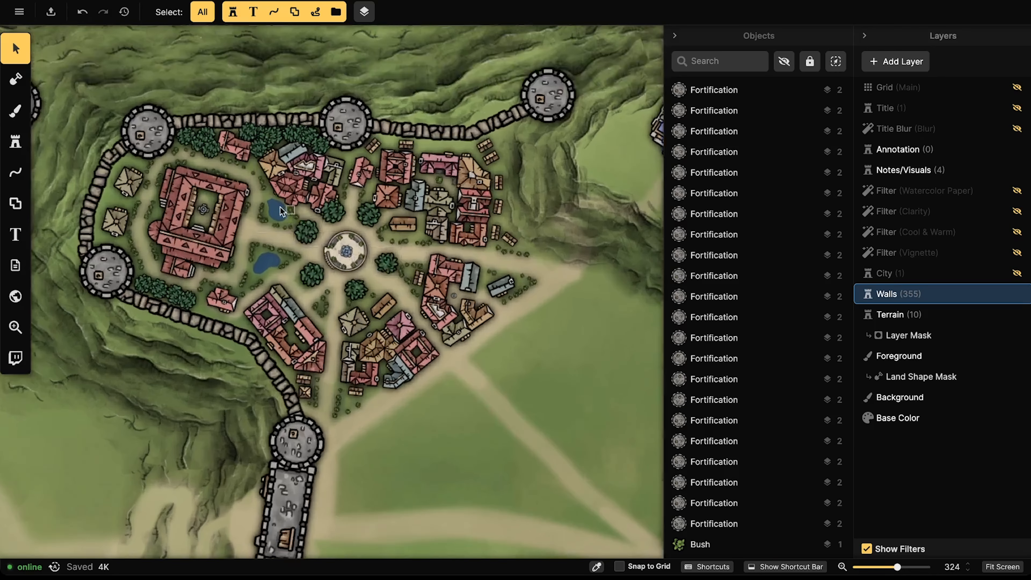
pyautogui.click(239, 153)
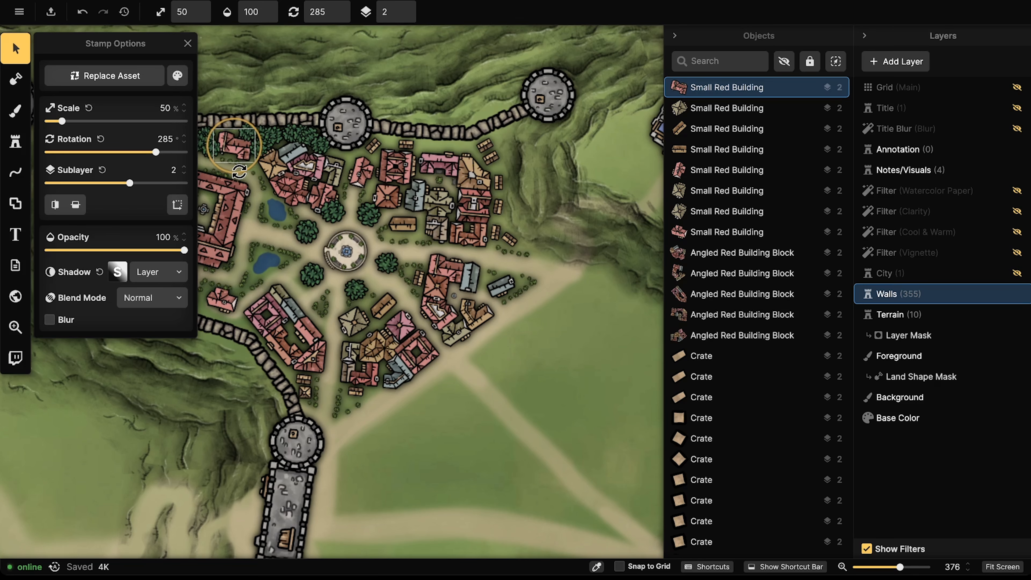